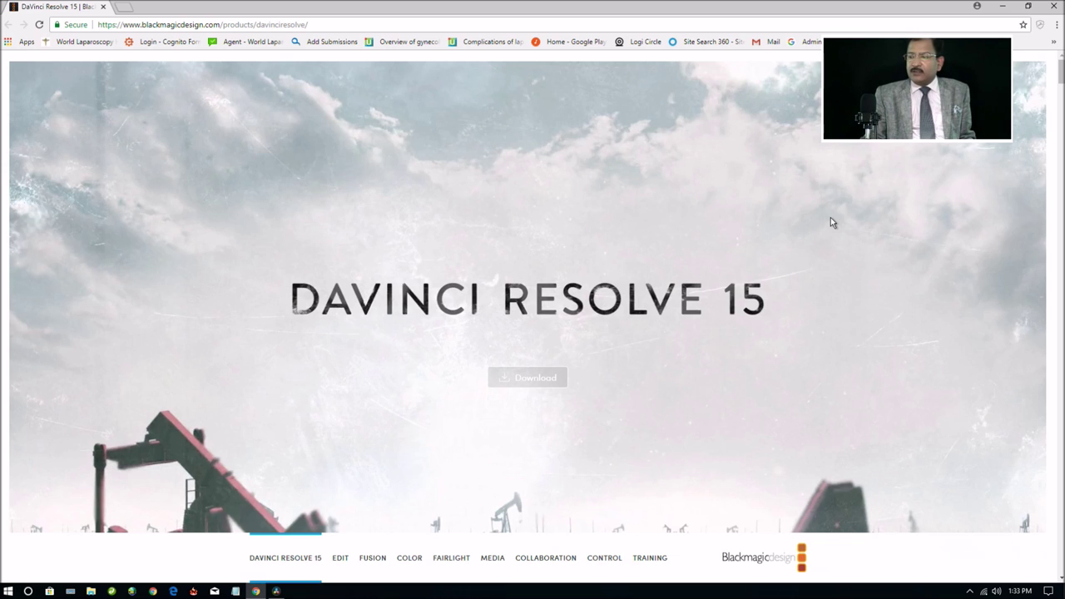
Scroll the DaVinci Resolve 15 page past the Editing and Fusion Effects sections to Color Correction.
{"action": "scroll", "coordinate": [682, 279], "scroll_direction": "down", "scroll_amount": 4}
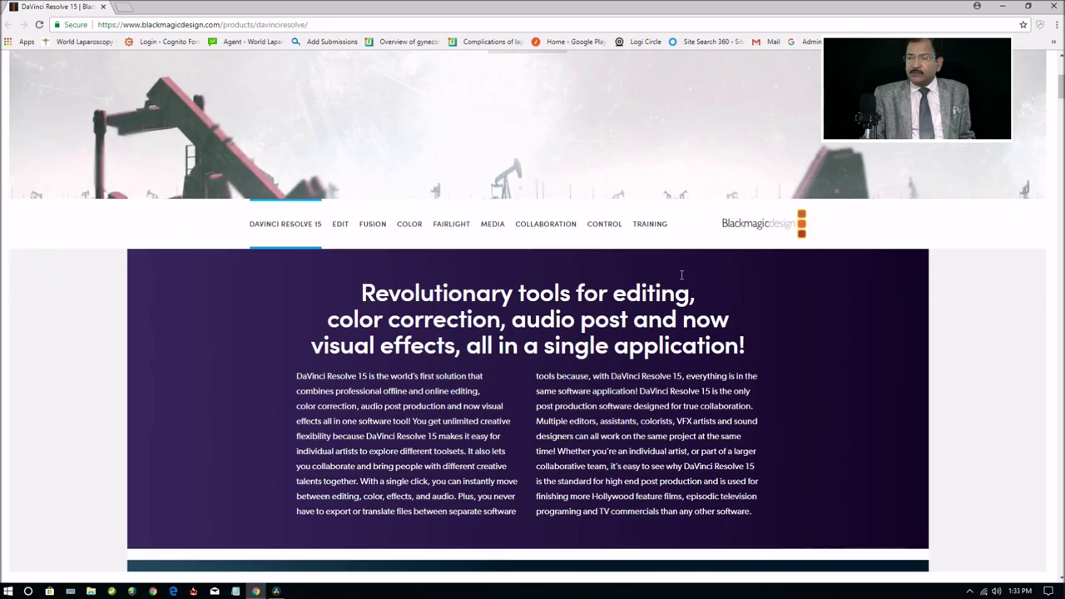
{"action": "scroll", "coordinate": [681, 279], "scroll_direction": "down", "scroll_amount": 5}
{"action": "scroll", "coordinate": [682, 278], "scroll_direction": "down", "scroll_amount": 1}
{"action": "scroll", "coordinate": [682, 279], "scroll_direction": "down", "scroll_amount": 3}
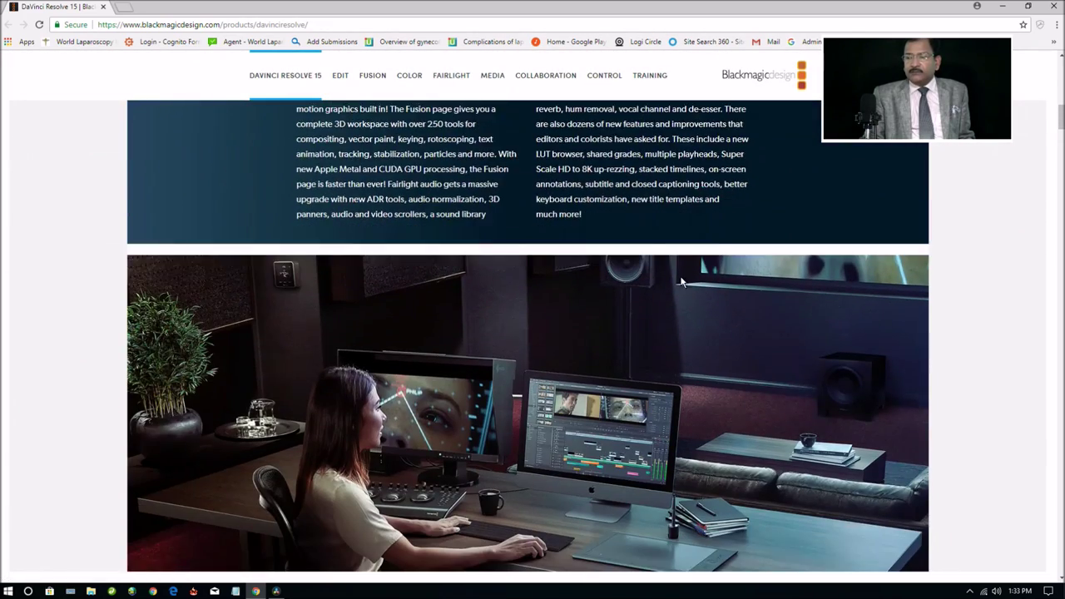
{"action": "scroll", "coordinate": [684, 287], "scroll_direction": "down", "scroll_amount": 1}
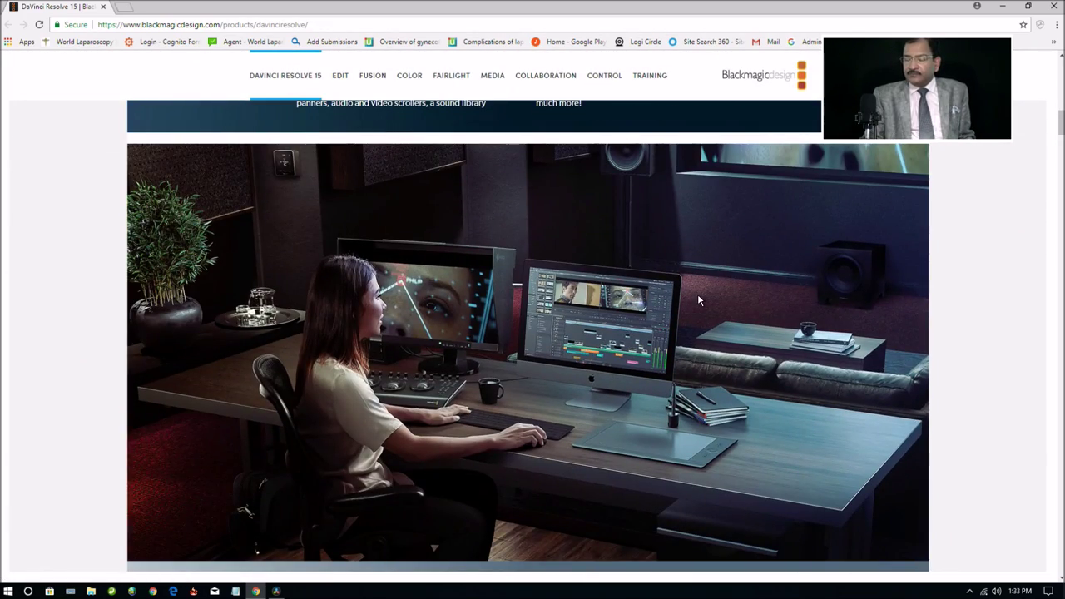
{"action": "scroll", "coordinate": [698, 296], "scroll_direction": "down", "scroll_amount": 4}
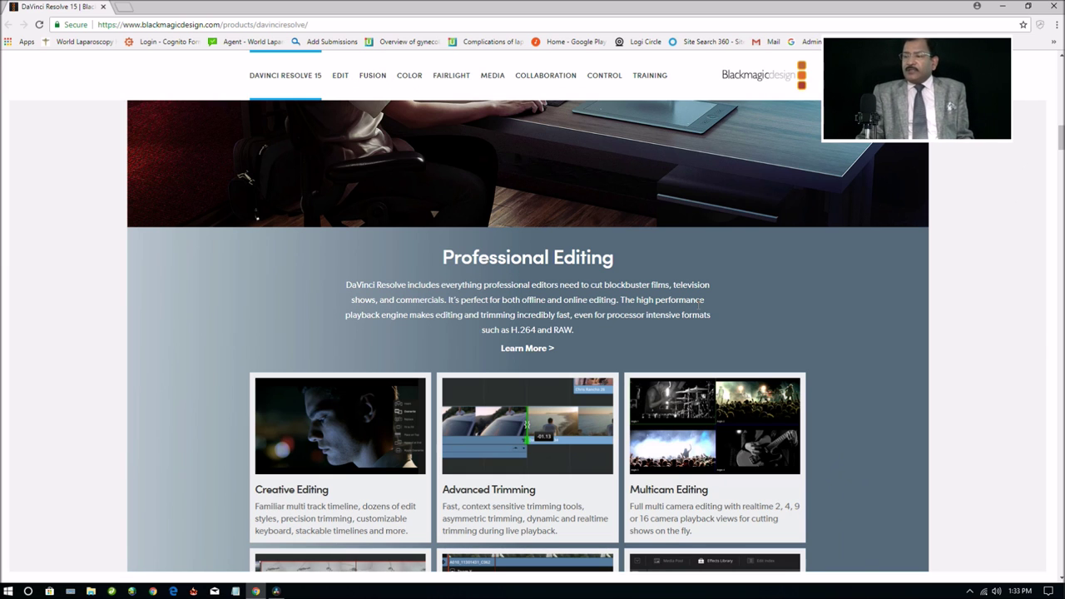
{"action": "scroll", "coordinate": [699, 301], "scroll_direction": "down", "scroll_amount": 3}
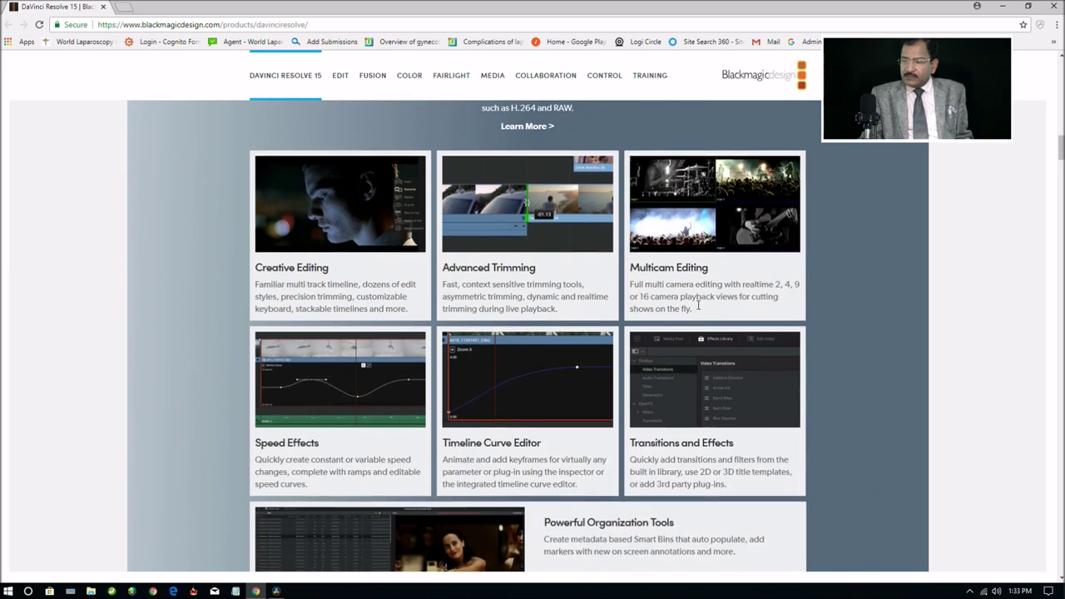
{"action": "scroll", "coordinate": [697, 305], "scroll_direction": "down", "scroll_amount": 1}
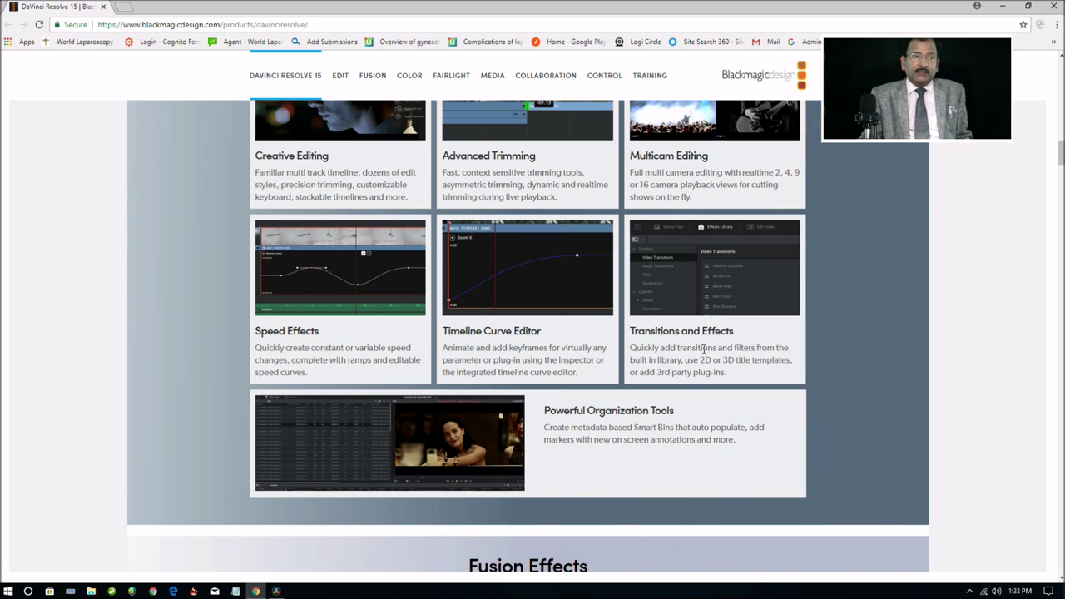
{"action": "scroll", "coordinate": [699, 357], "scroll_direction": "down", "scroll_amount": 1}
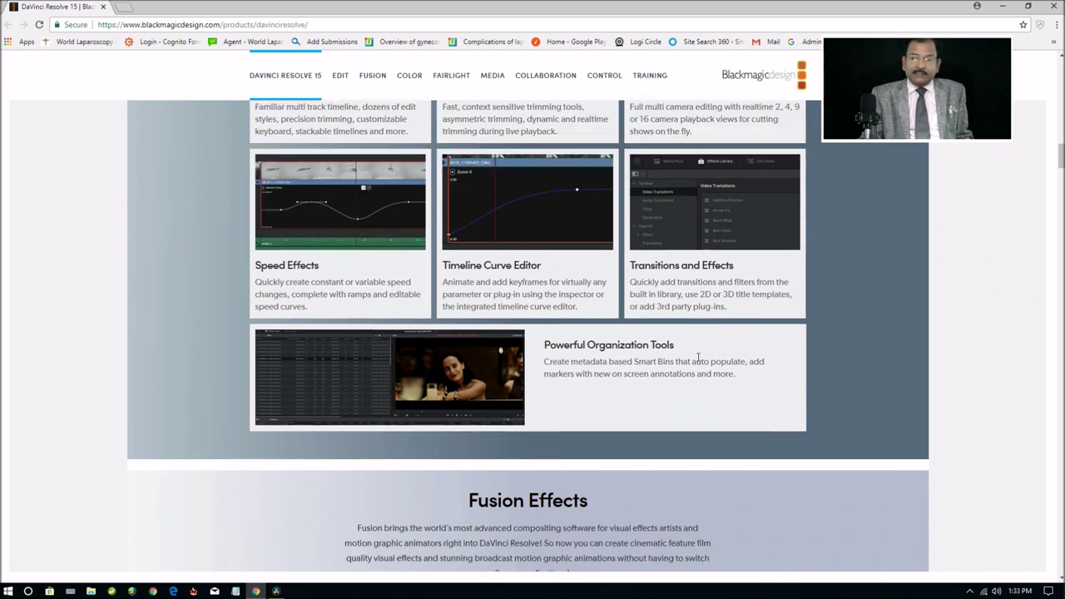
{"action": "scroll", "coordinate": [698, 357], "scroll_direction": "down", "scroll_amount": 3}
{"action": "scroll", "coordinate": [696, 356], "scroll_direction": "down", "scroll_amount": 2}
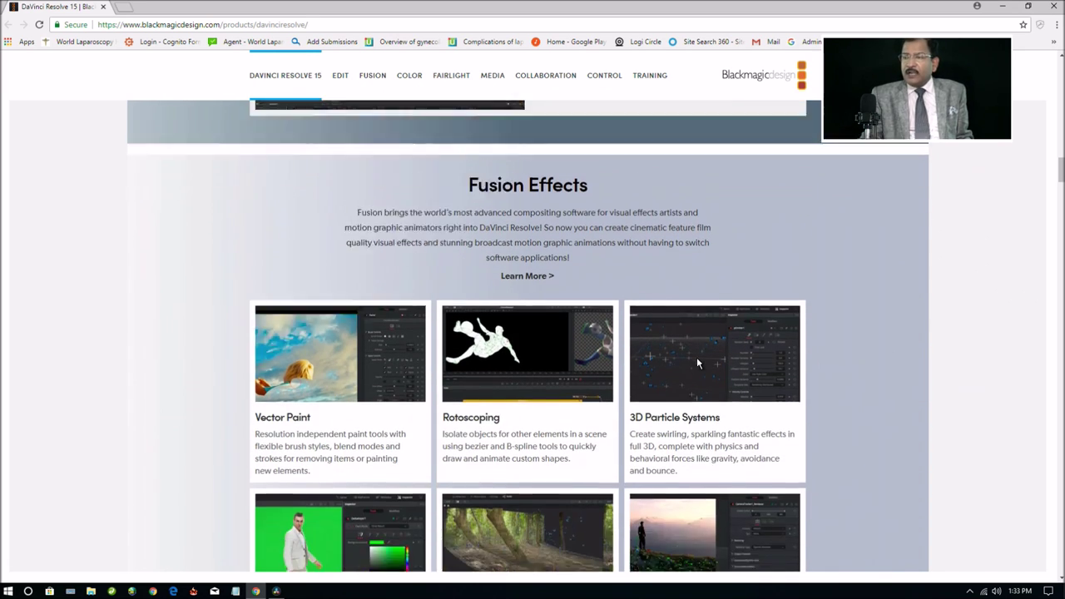
{"action": "scroll", "coordinate": [696, 357], "scroll_direction": "down", "scroll_amount": 1}
{"action": "scroll", "coordinate": [696, 357], "scroll_direction": "down", "scroll_amount": 1}
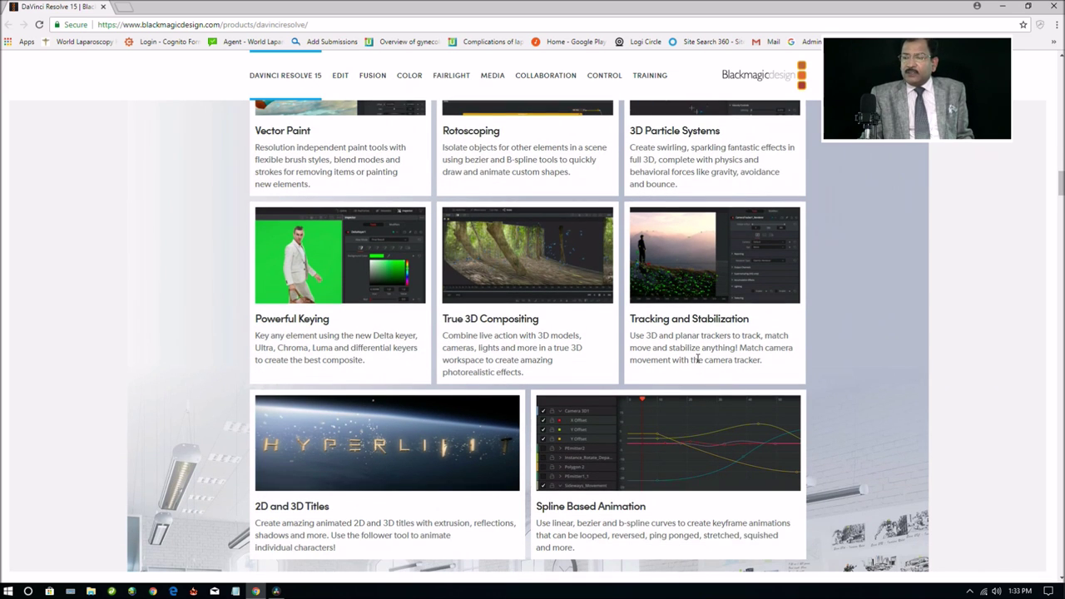
{"action": "scroll", "coordinate": [698, 358], "scroll_direction": "down", "scroll_amount": 3}
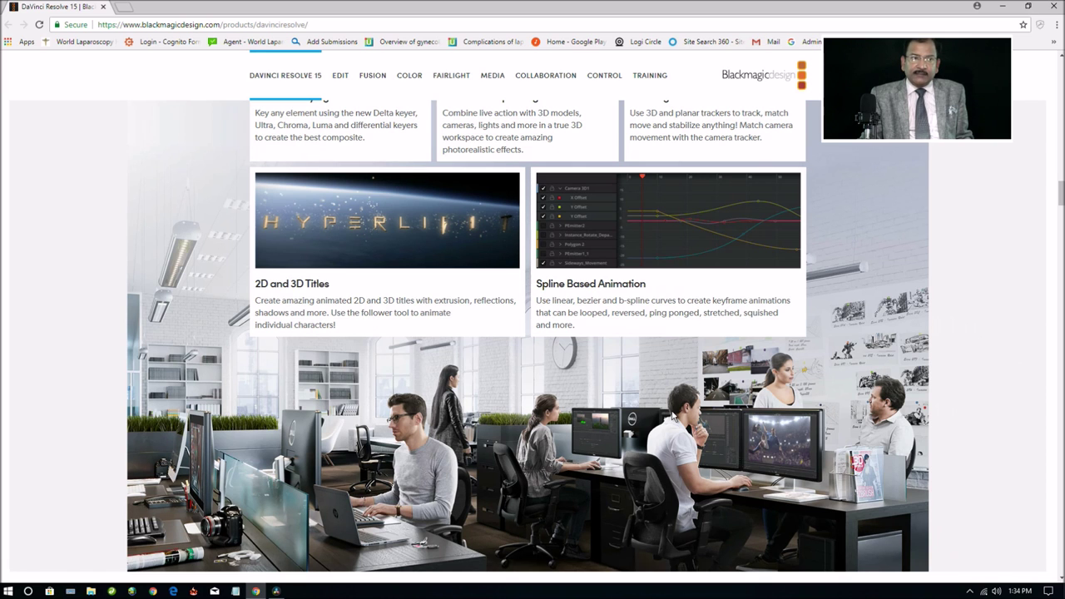
{"action": "scroll", "coordinate": [673, 414], "scroll_direction": "down", "scroll_amount": 2}
{"action": "scroll", "coordinate": [672, 414], "scroll_direction": "down", "scroll_amount": 2}
{"action": "scroll", "coordinate": [672, 415], "scroll_direction": "down", "scroll_amount": 1}
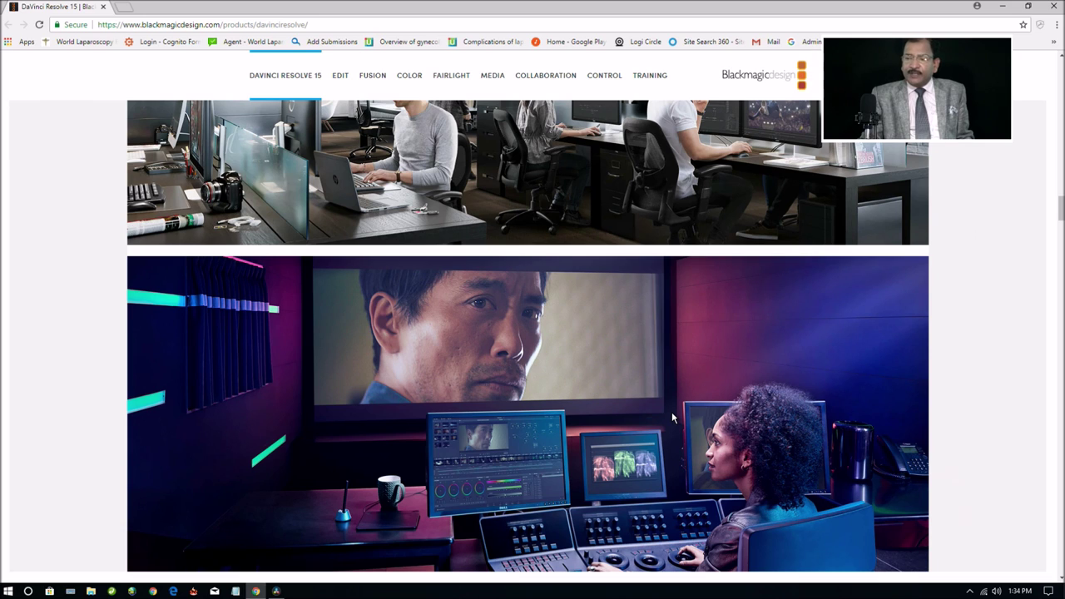
{"action": "scroll", "coordinate": [672, 414], "scroll_direction": "down", "scroll_amount": 3}
Scroll past Fairlight Audio, Media and Delivery and Multi User Collaboration to No Monthly Cloud Licensing.
{"action": "scroll", "coordinate": [672, 414], "scroll_direction": "down", "scroll_amount": 3}
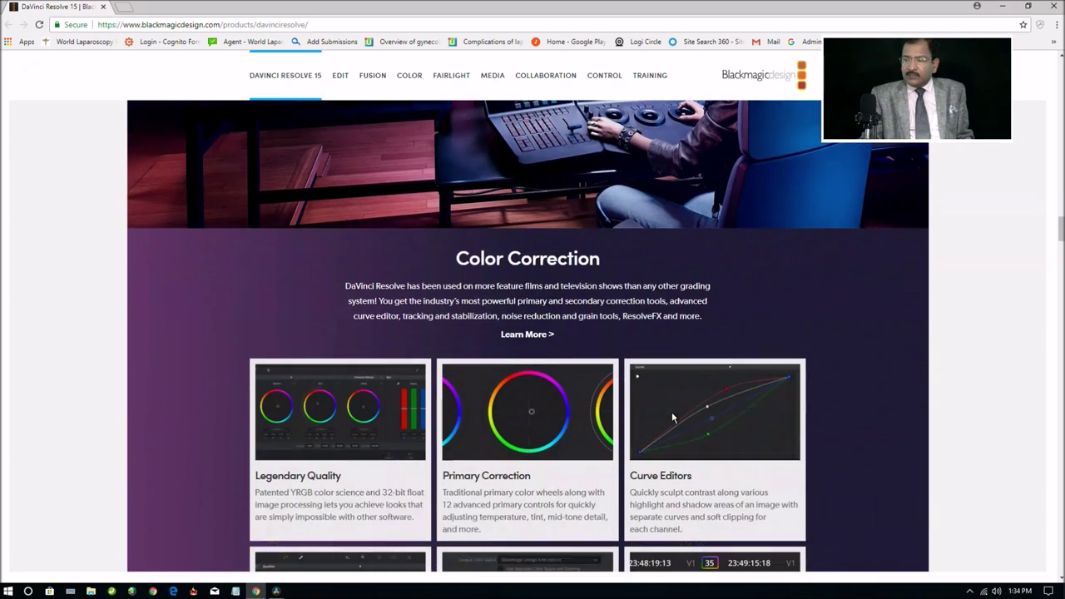
{"action": "scroll", "coordinate": [672, 413], "scroll_direction": "down", "scroll_amount": 1}
{"action": "scroll", "coordinate": [673, 414], "scroll_direction": "down", "scroll_amount": 5}
{"action": "scroll", "coordinate": [672, 414], "scroll_direction": "down", "scroll_amount": 1}
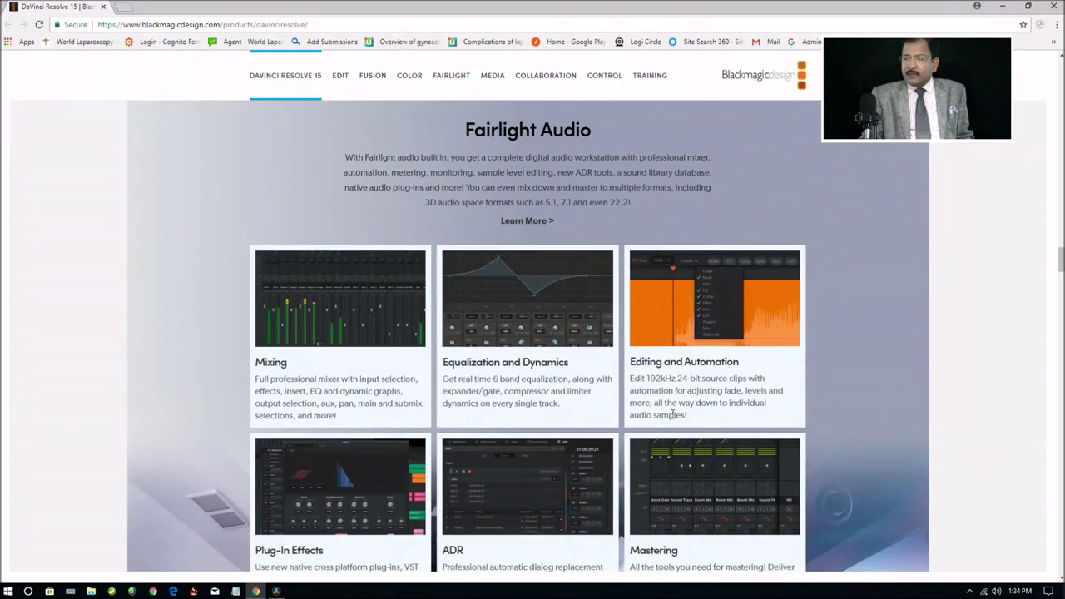
{"action": "scroll", "coordinate": [672, 414], "scroll_direction": "down", "scroll_amount": 4}
{"action": "scroll", "coordinate": [672, 413], "scroll_direction": "down", "scroll_amount": 1}
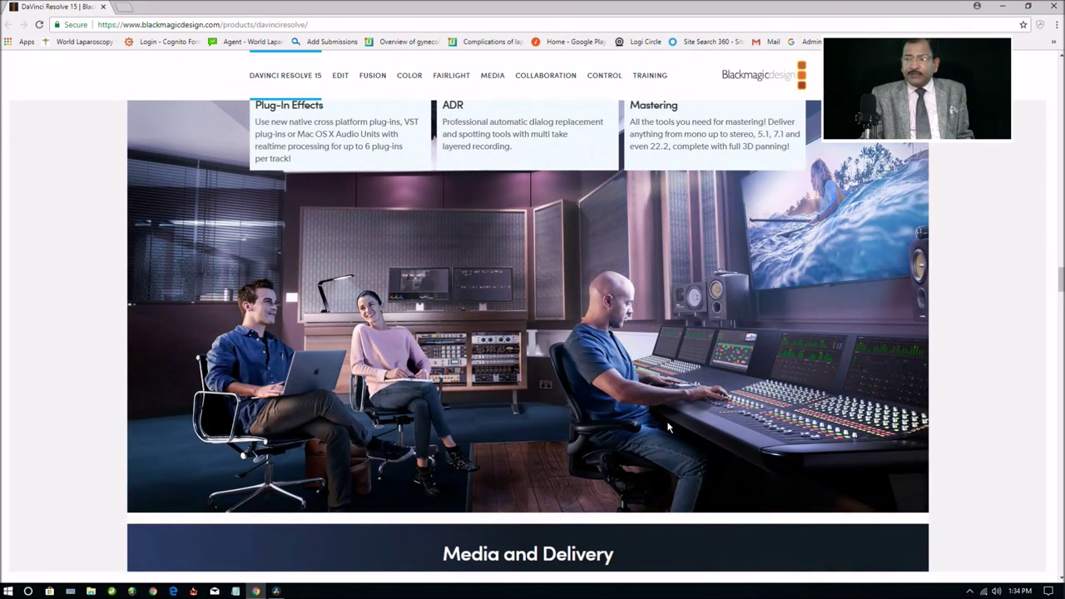
{"action": "scroll", "coordinate": [677, 403], "scroll_direction": "down", "scroll_amount": 3}
{"action": "scroll", "coordinate": [676, 403], "scroll_direction": "down", "scroll_amount": 1}
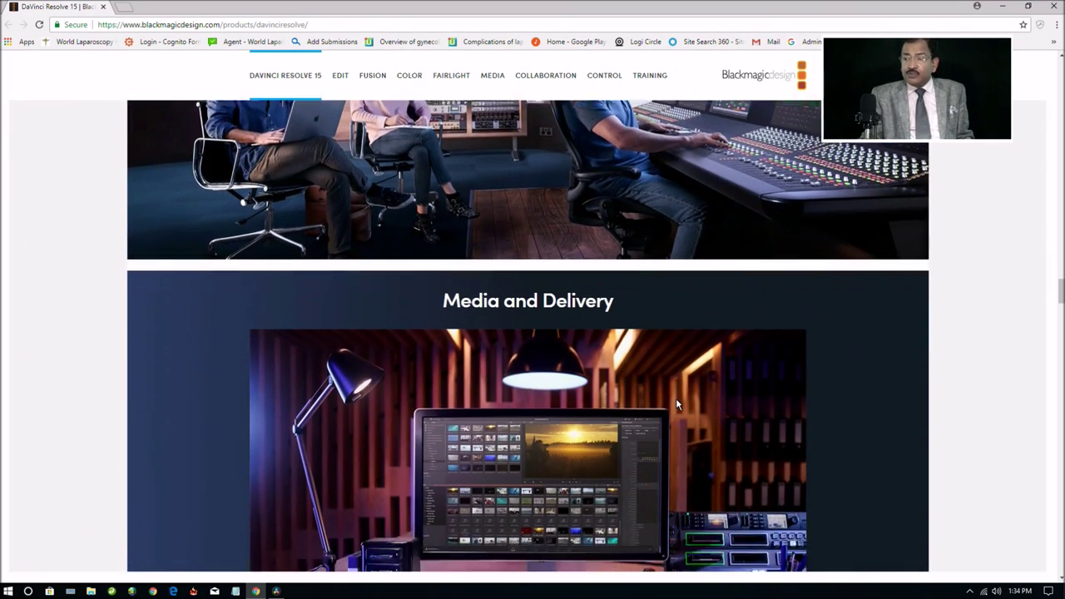
{"action": "scroll", "coordinate": [676, 402], "scroll_direction": "down", "scroll_amount": 2}
{"action": "scroll", "coordinate": [675, 402], "scroll_direction": "down", "scroll_amount": 3}
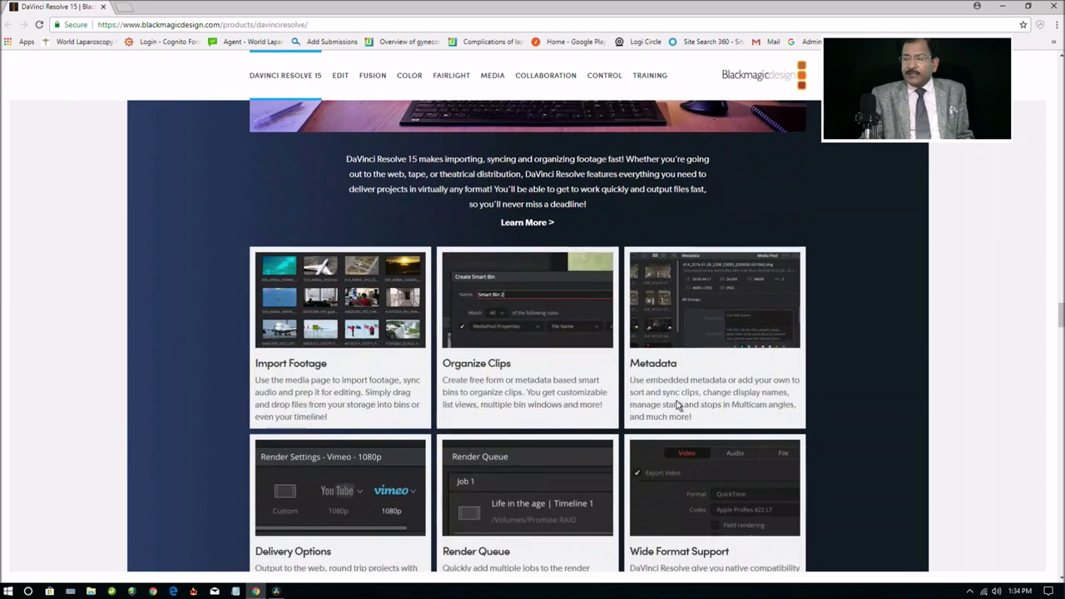
{"action": "scroll", "coordinate": [675, 402], "scroll_direction": "down", "scroll_amount": 1}
{"action": "scroll", "coordinate": [677, 404], "scroll_direction": "down", "scroll_amount": 3}
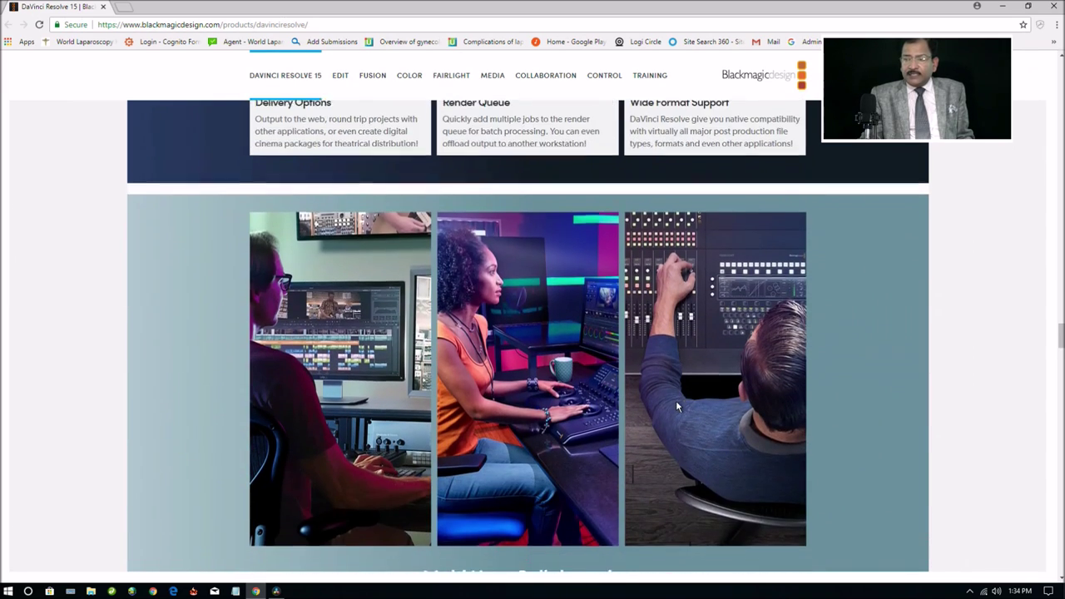
{"action": "scroll", "coordinate": [676, 402], "scroll_direction": "down", "scroll_amount": 2}
{"action": "scroll", "coordinate": [677, 402], "scroll_direction": "down", "scroll_amount": 1}
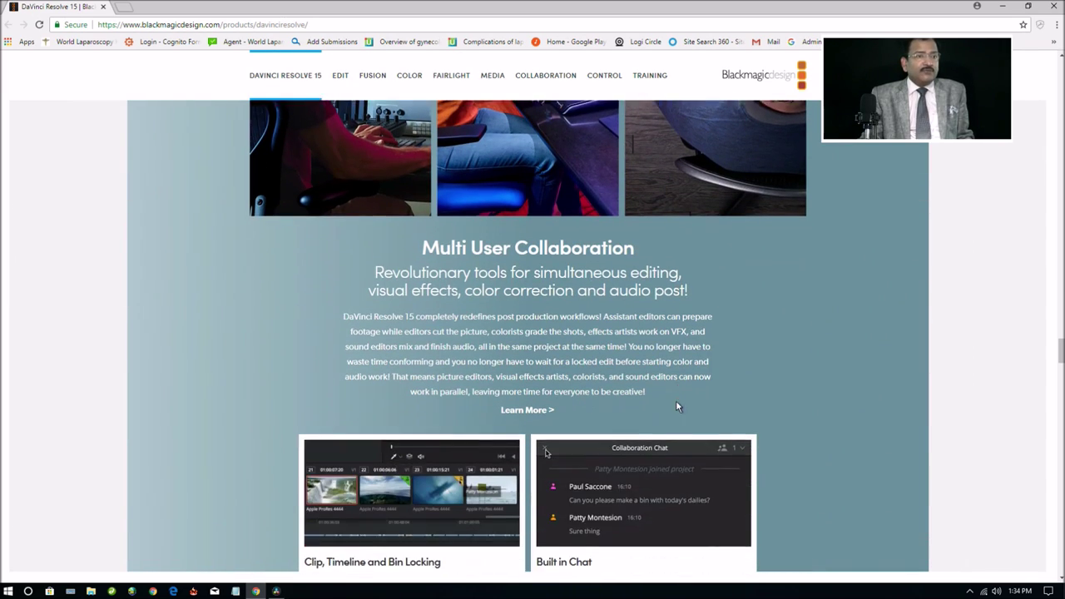
{"action": "scroll", "coordinate": [676, 401], "scroll_direction": "down", "scroll_amount": 1}
{"action": "scroll", "coordinate": [676, 401], "scroll_direction": "down", "scroll_amount": 1}
{"action": "scroll", "coordinate": [677, 401], "scroll_direction": "down", "scroll_amount": 3}
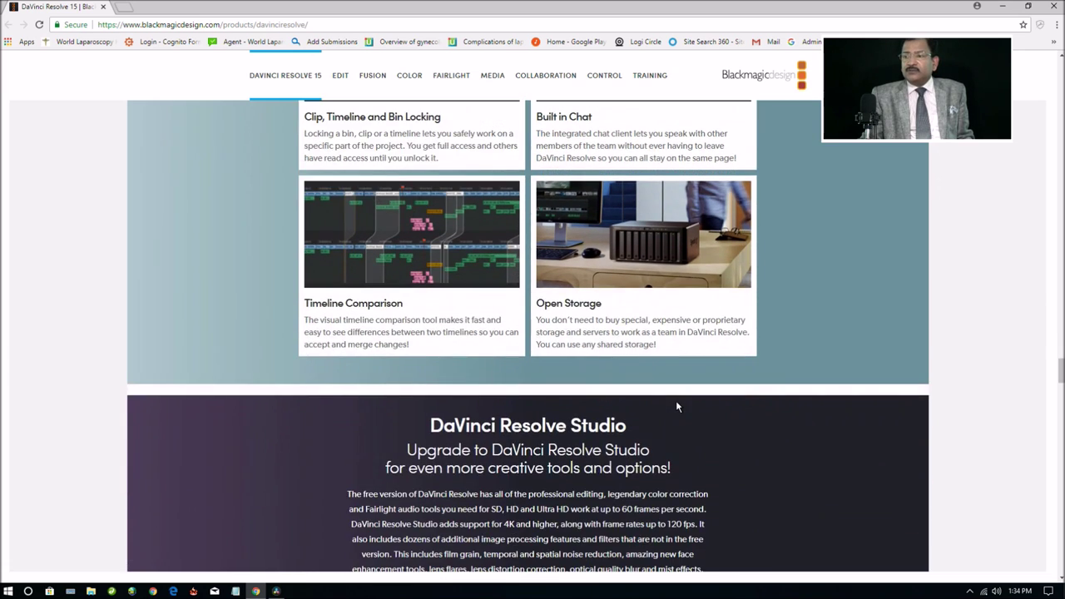
{"action": "scroll", "coordinate": [676, 400], "scroll_direction": "down", "scroll_amount": 2}
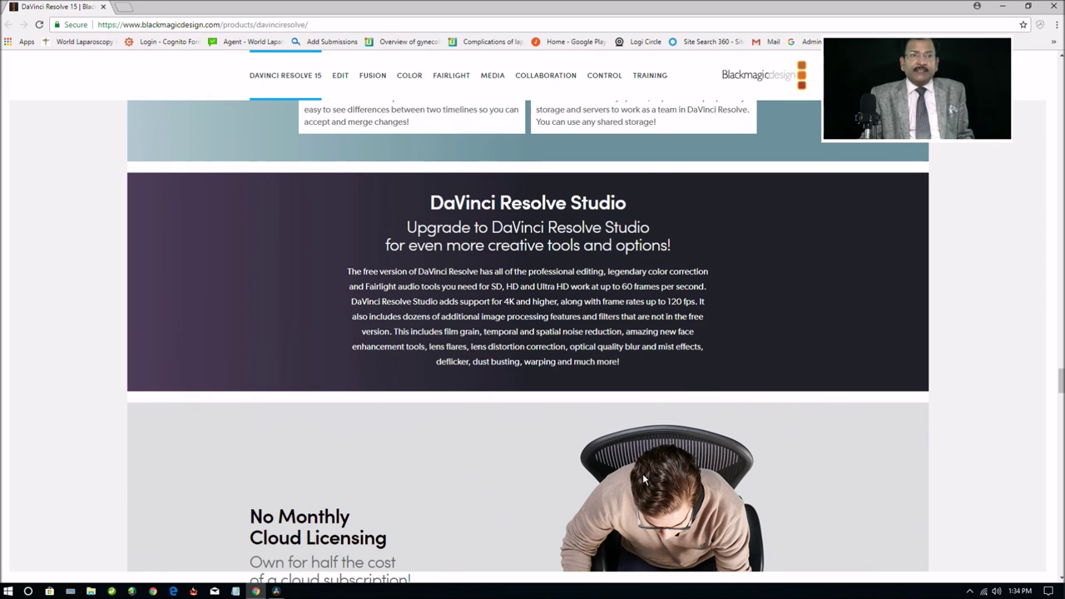
{"action": "scroll", "coordinate": [642, 488], "scroll_direction": "down", "scroll_amount": 2}
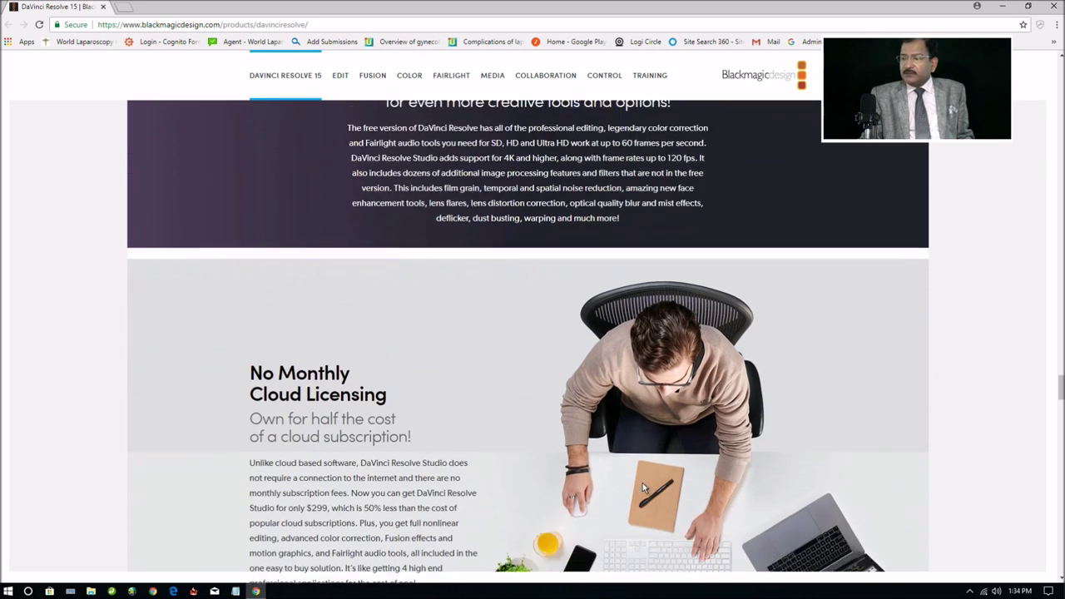
{"action": "scroll", "coordinate": [642, 488], "scroll_direction": "down", "scroll_amount": 2}
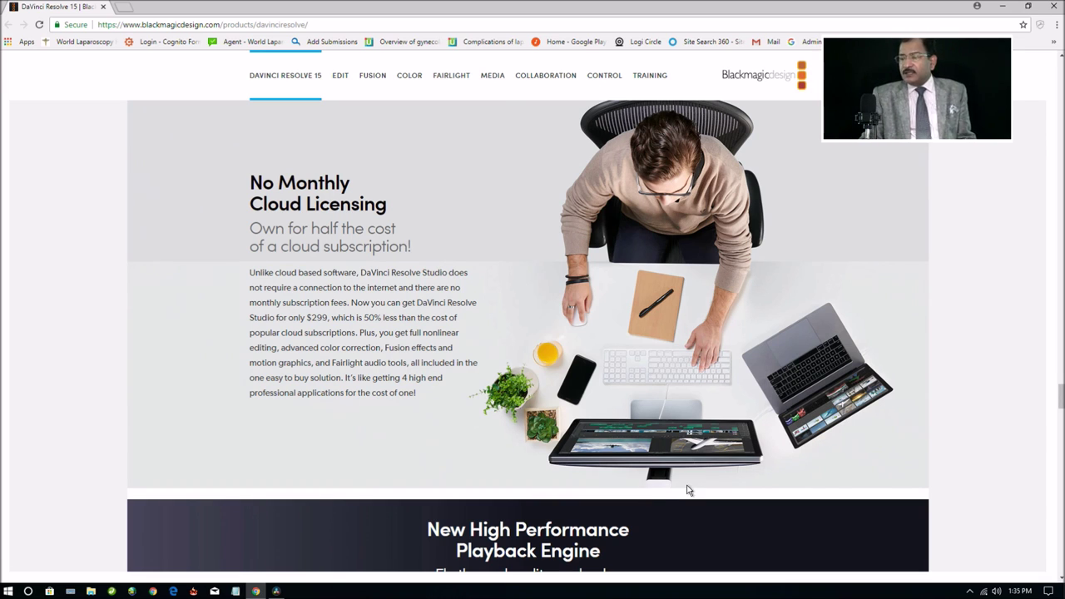
Scroll to the page bottom showing the free Resolve 15 Beta and $299 Studio Beta cards.
{"action": "scroll", "coordinate": [687, 490], "scroll_direction": "down", "scroll_amount": 4}
{"action": "scroll", "coordinate": [723, 411], "scroll_direction": "down", "scroll_amount": 1}
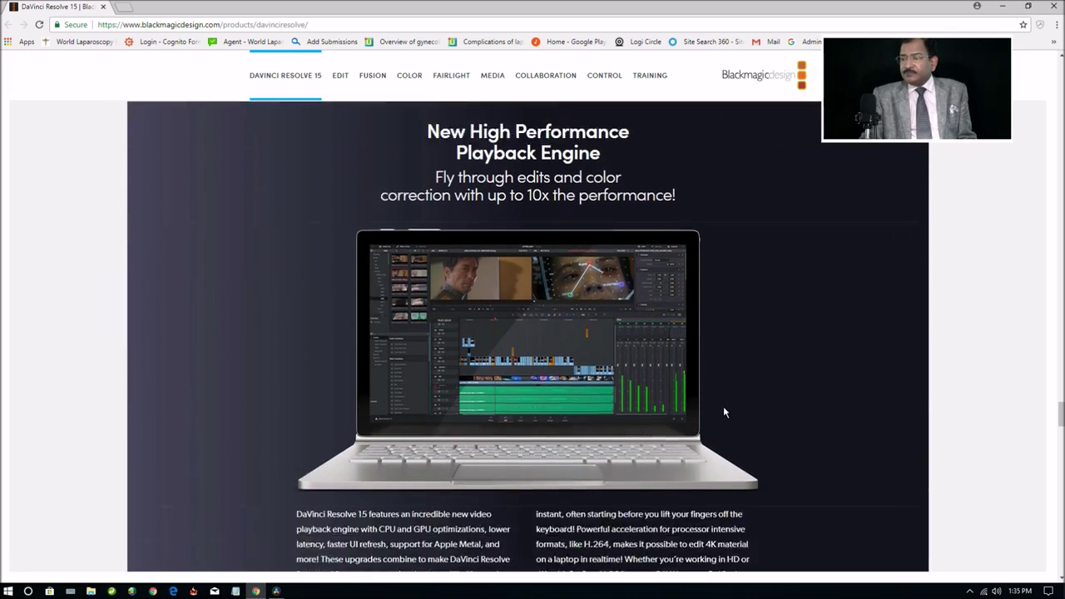
{"action": "scroll", "coordinate": [723, 411], "scroll_direction": "down", "scroll_amount": 3}
{"action": "scroll", "coordinate": [723, 411], "scroll_direction": "down", "scroll_amount": 1}
{"action": "scroll", "coordinate": [723, 411], "scroll_direction": "down", "scroll_amount": 2}
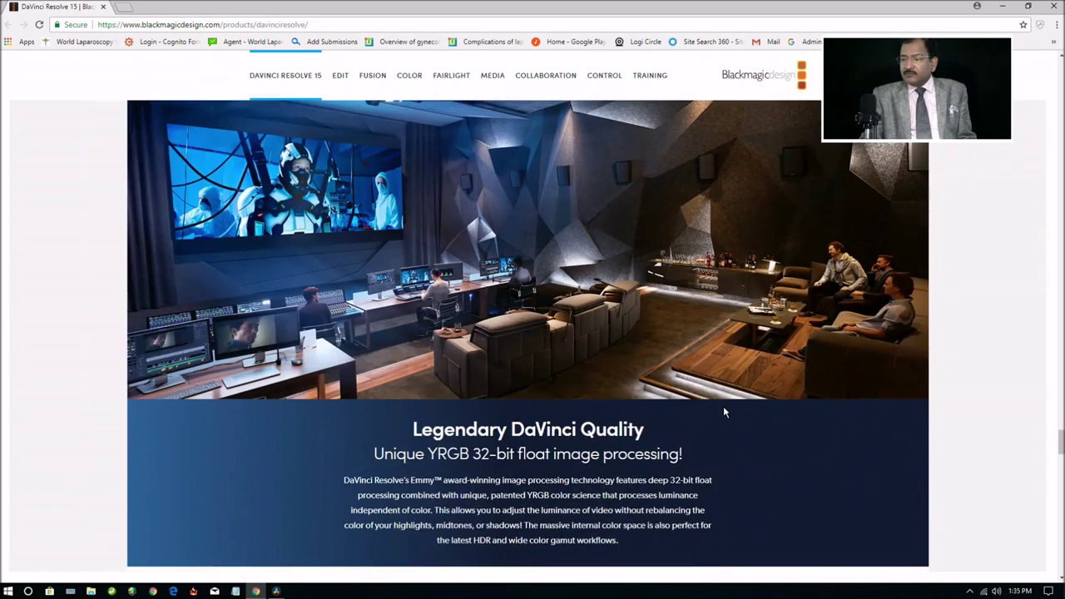
{"action": "scroll", "coordinate": [723, 411], "scroll_direction": "down", "scroll_amount": 1}
{"action": "scroll", "coordinate": [723, 411], "scroll_direction": "down", "scroll_amount": 2}
{"action": "scroll", "coordinate": [723, 411], "scroll_direction": "down", "scroll_amount": 2}
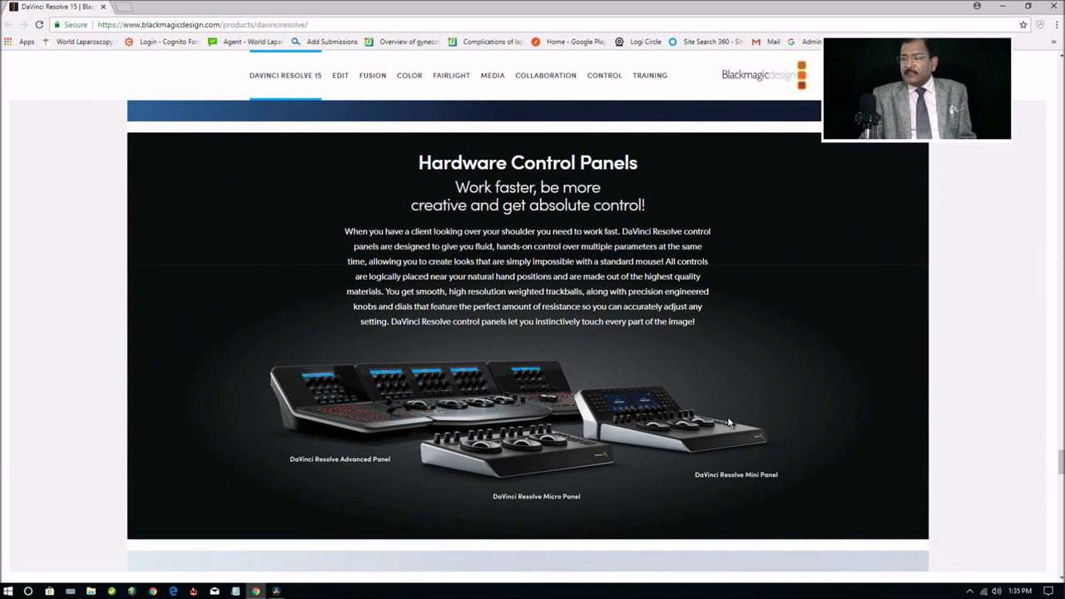
{"action": "scroll", "coordinate": [653, 429], "scroll_direction": "down", "scroll_amount": 5}
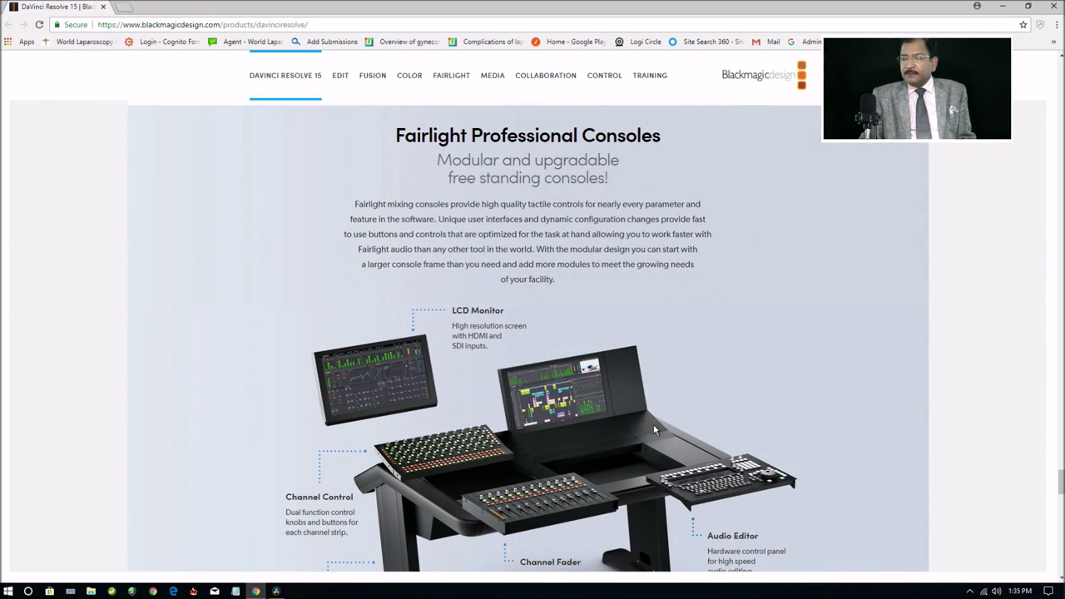
{"action": "scroll", "coordinate": [667, 423], "scroll_direction": "down", "scroll_amount": 4}
{"action": "scroll", "coordinate": [667, 423], "scroll_direction": "down", "scroll_amount": 2}
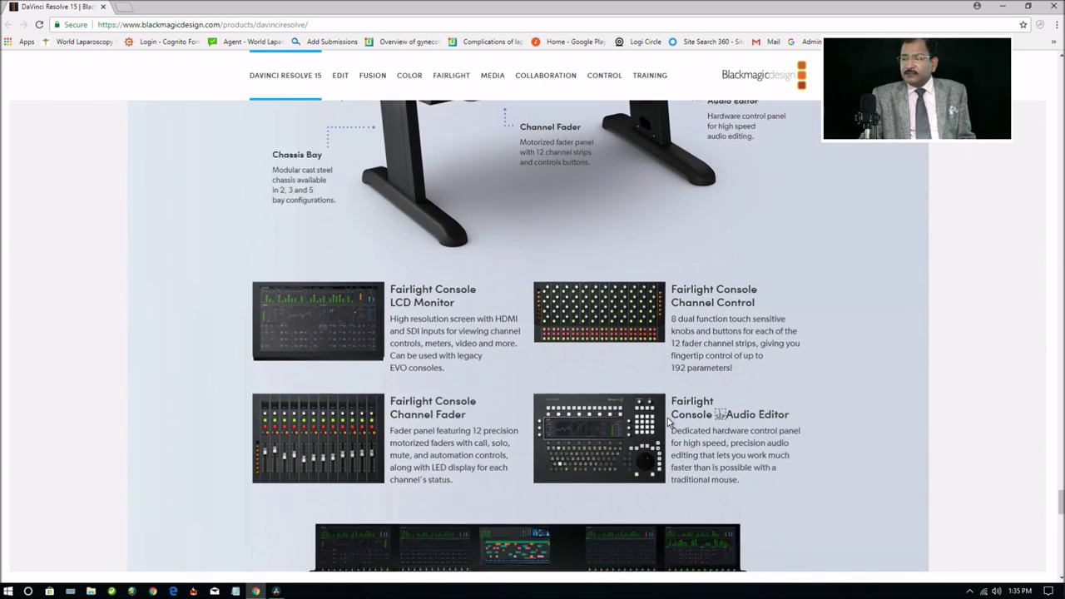
{"action": "scroll", "coordinate": [668, 422], "scroll_direction": "down", "scroll_amount": 1}
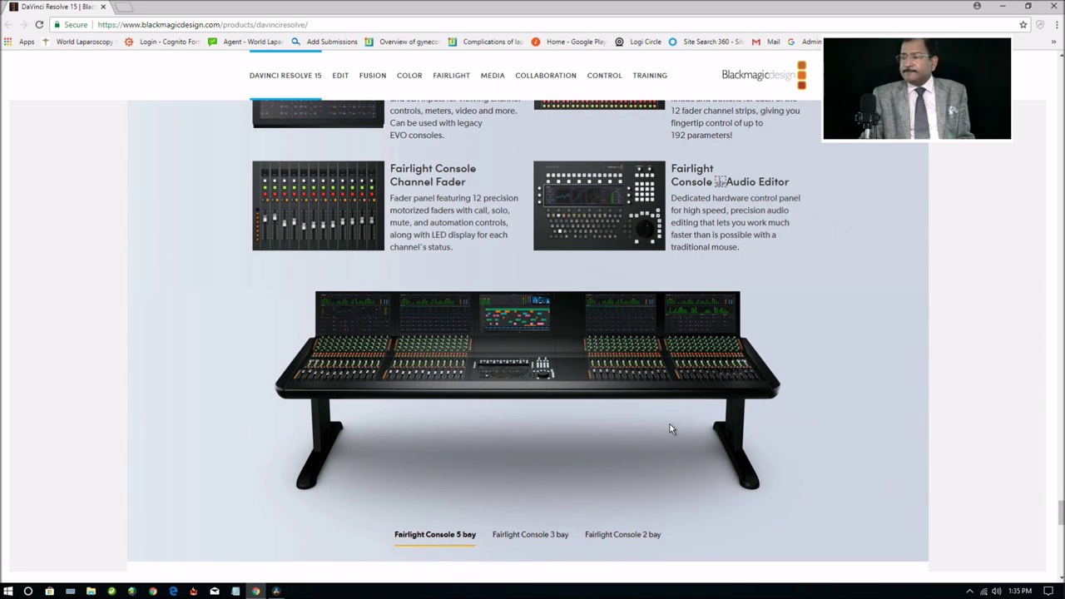
{"action": "scroll", "coordinate": [669, 425], "scroll_direction": "down", "scroll_amount": 5}
{"action": "scroll", "coordinate": [672, 431], "scroll_direction": "down", "scroll_amount": 1}
{"action": "scroll", "coordinate": [682, 437], "scroll_direction": "down", "scroll_amount": 3}
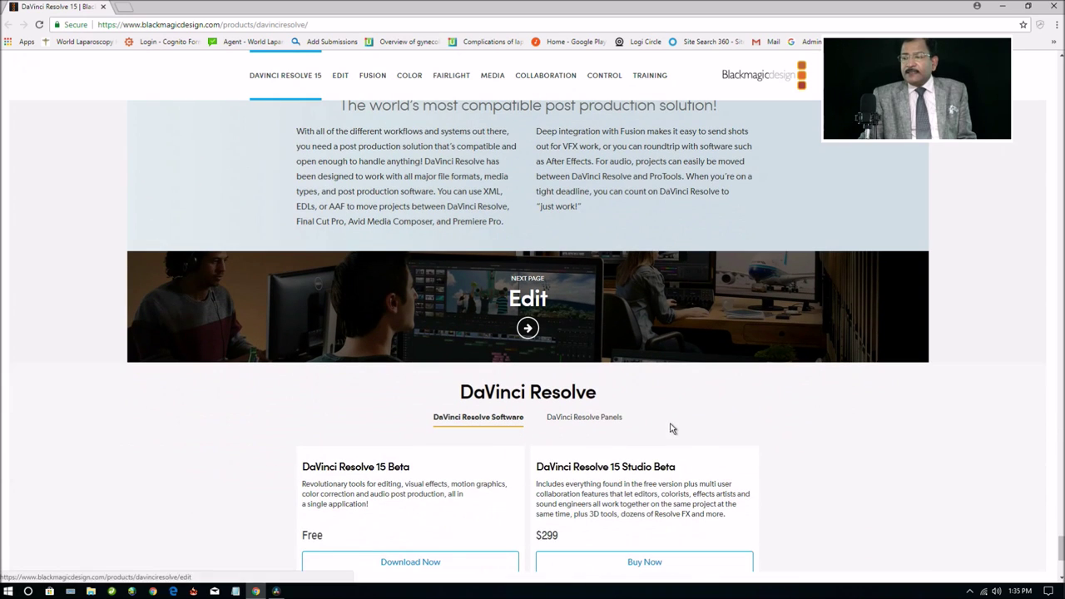
{"action": "scroll", "coordinate": [680, 451], "scroll_direction": "down", "scroll_amount": 3}
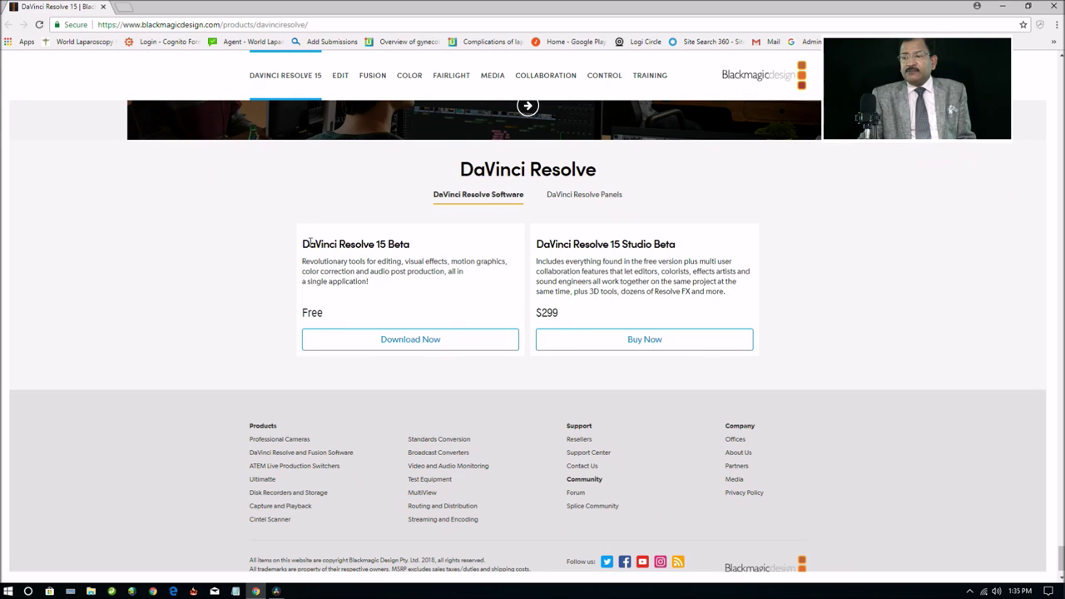
Highlight the free and Studio edition names, then minimize Chrome to reveal Resolve's Projects window.
{"action": "mouse_move", "coordinate": [304, 243]}
{"action": "left_mouse_down"}
{"action": "mouse_move", "coordinate": [375, 245]}
{"action": "mouse_move", "coordinate": [329, 323]}
{"action": "left_mouse_up"}
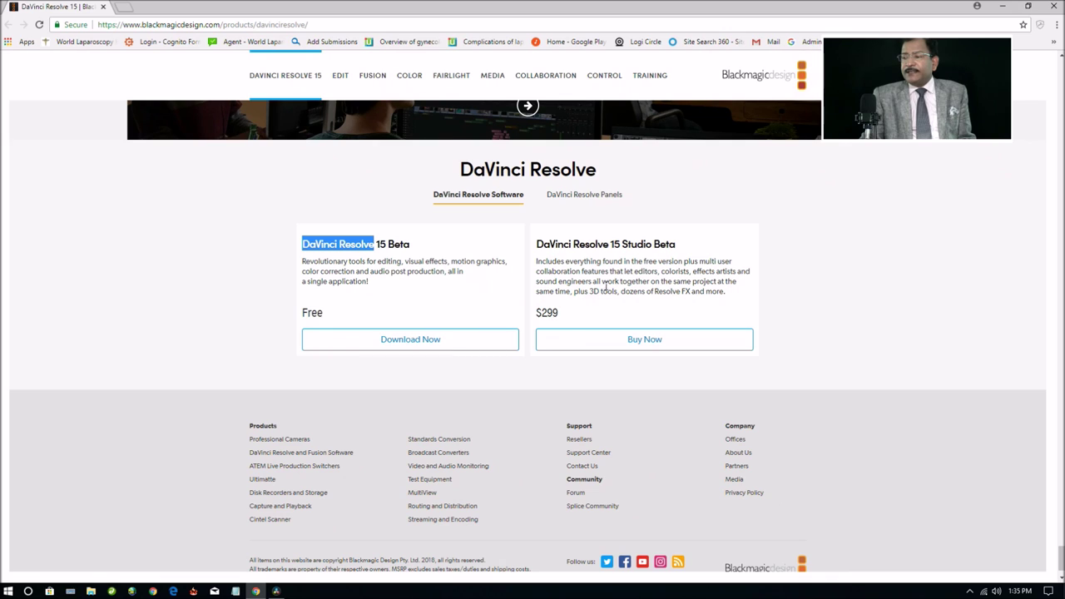
{"action": "left_click_drag", "start_coordinate": [539, 243], "coordinate": [653, 243]}
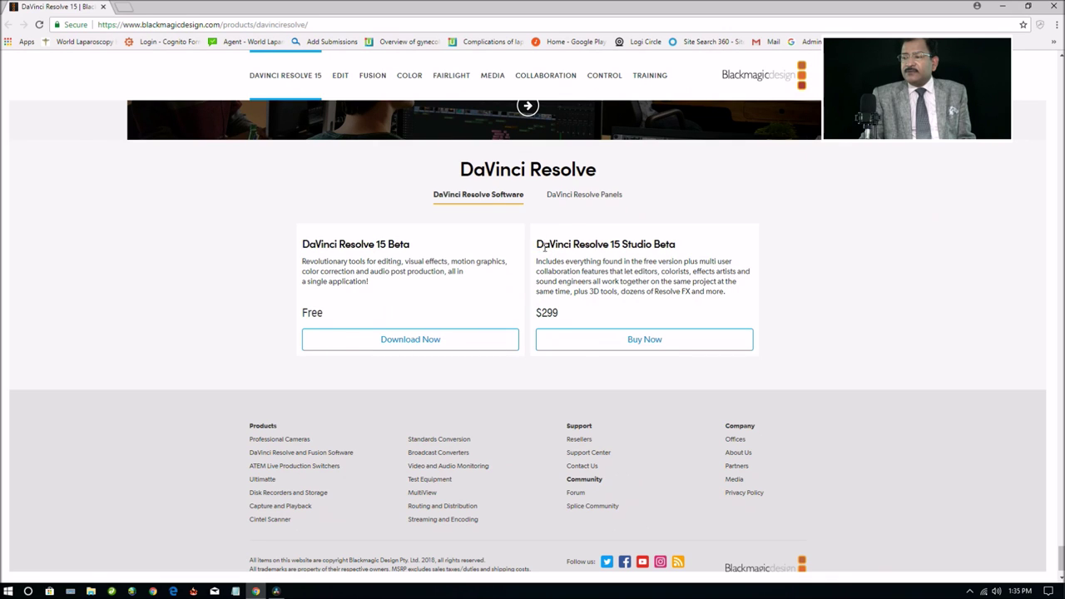
{"action": "left_click", "coordinate": [647, 290]}
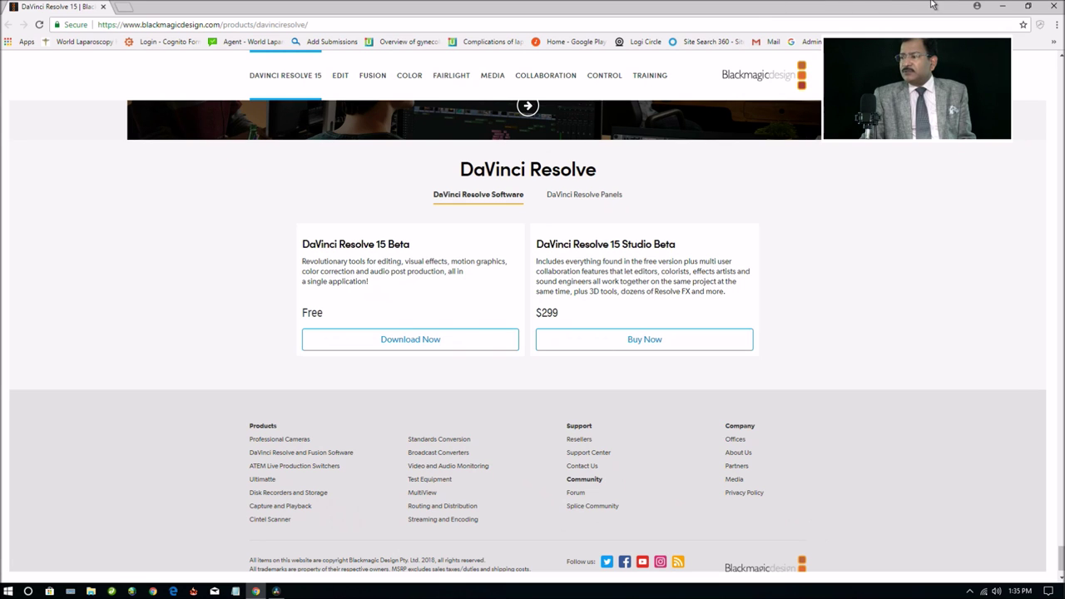
{"action": "left_click", "coordinate": [1004, 6]}
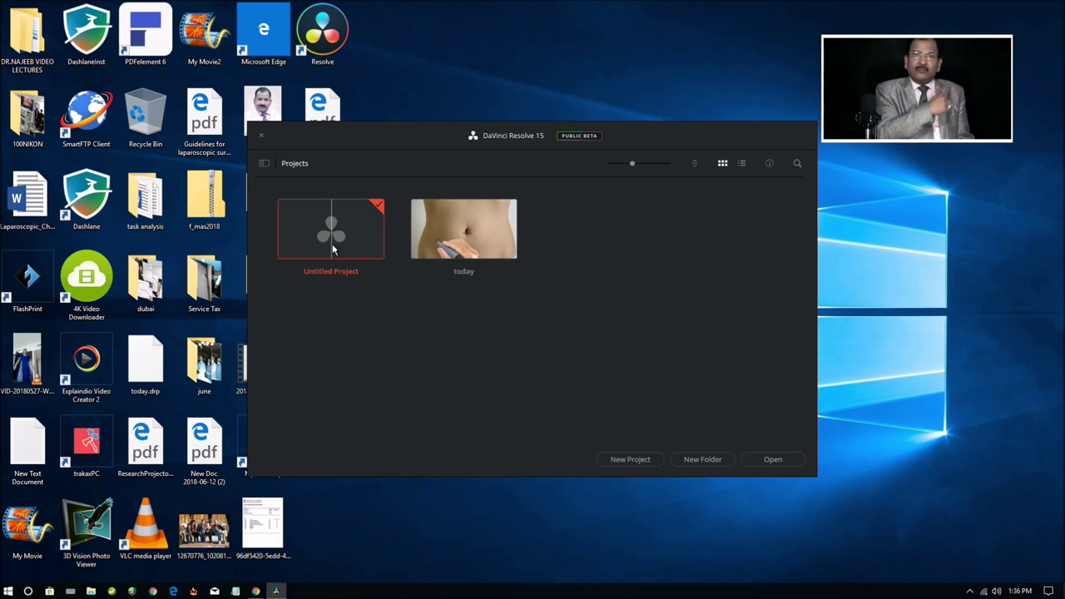
Open the Untitled Project and visit the Media, Edit, Fusion, Fairlight and Deliver pages.
{"action": "double_click", "coordinate": [332, 244]}
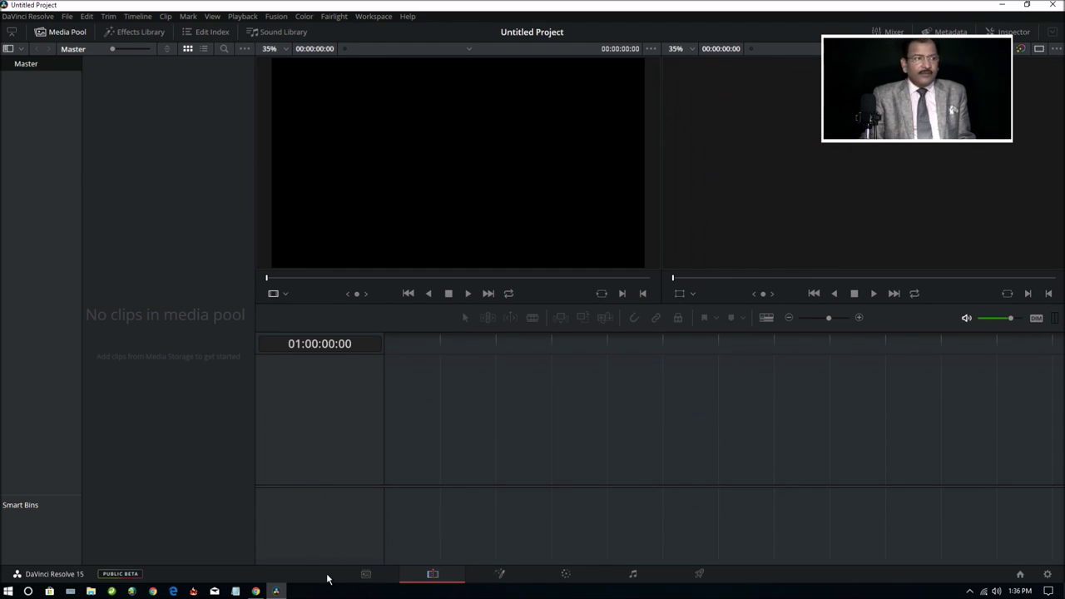
{"action": "left_click", "coordinate": [365, 574]}
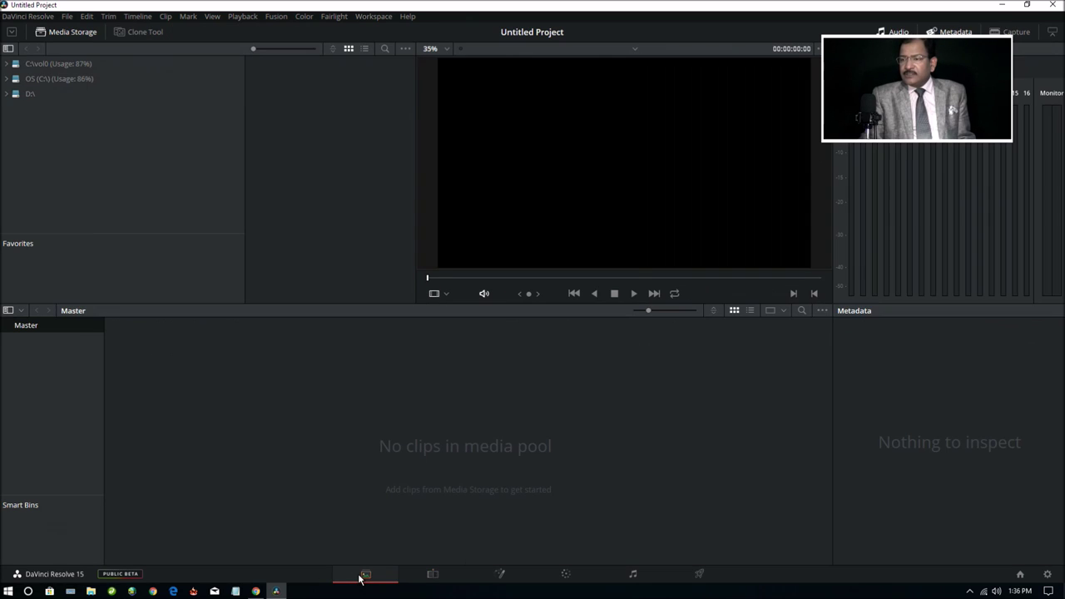
{"action": "left_click", "coordinate": [425, 579]}
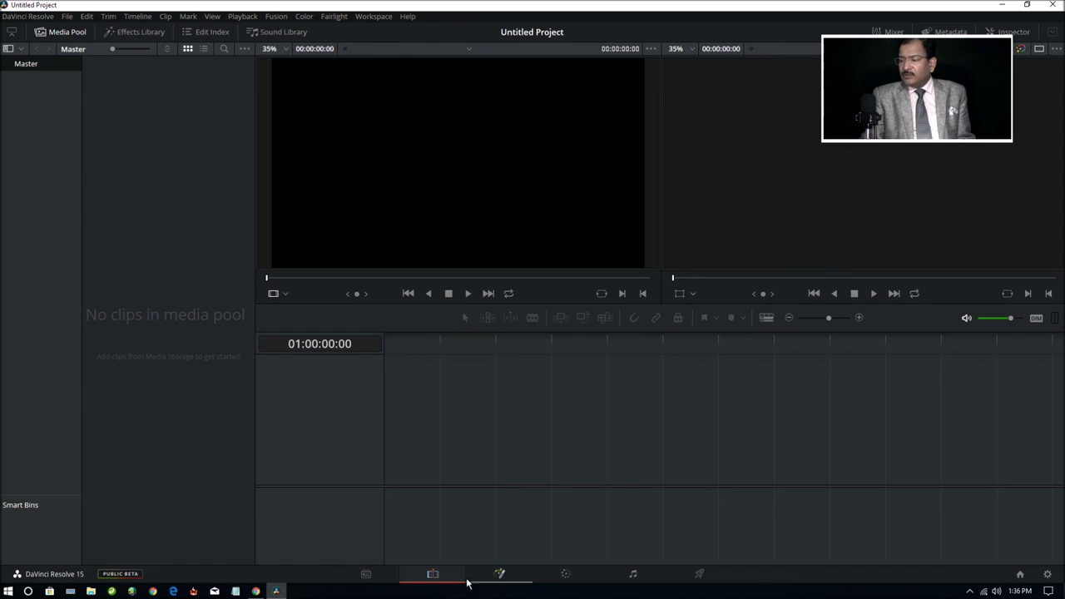
{"action": "left_click", "coordinate": [509, 579]}
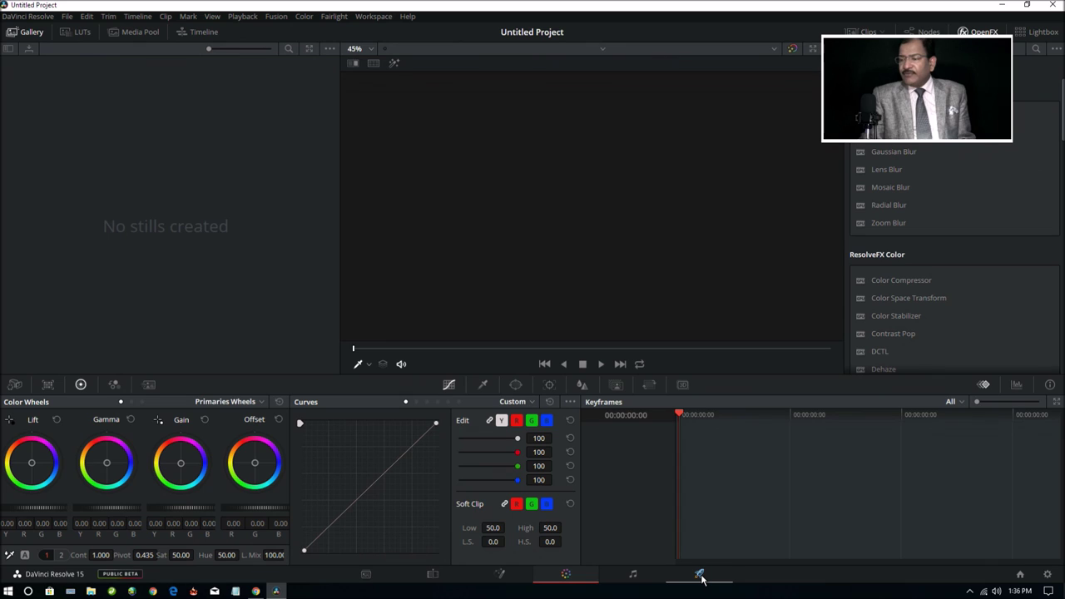
{"action": "left_click", "coordinate": [642, 579]}
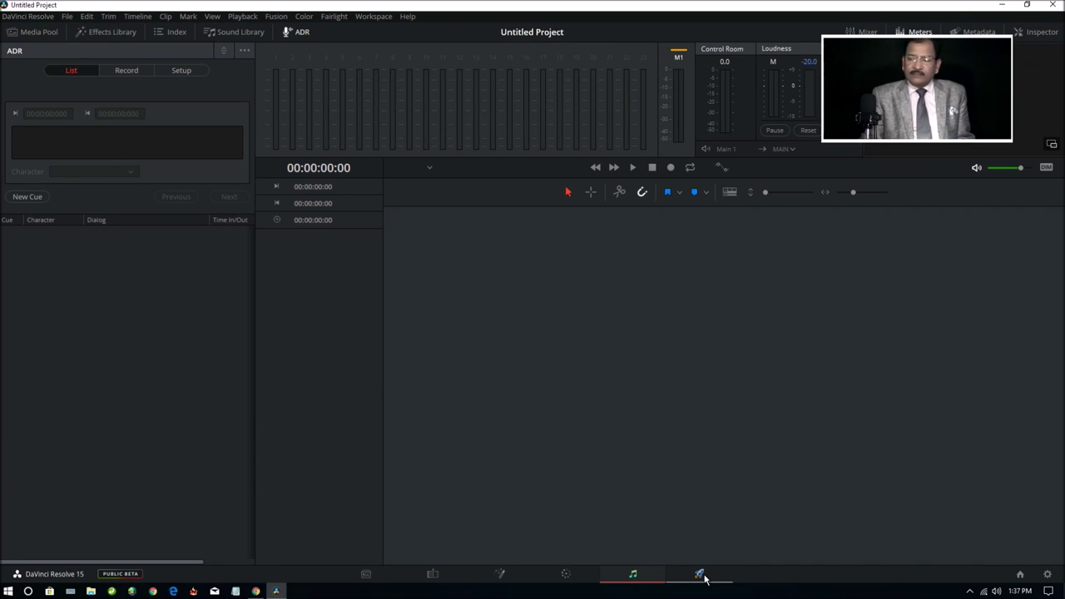
{"action": "left_click", "coordinate": [702, 576]}
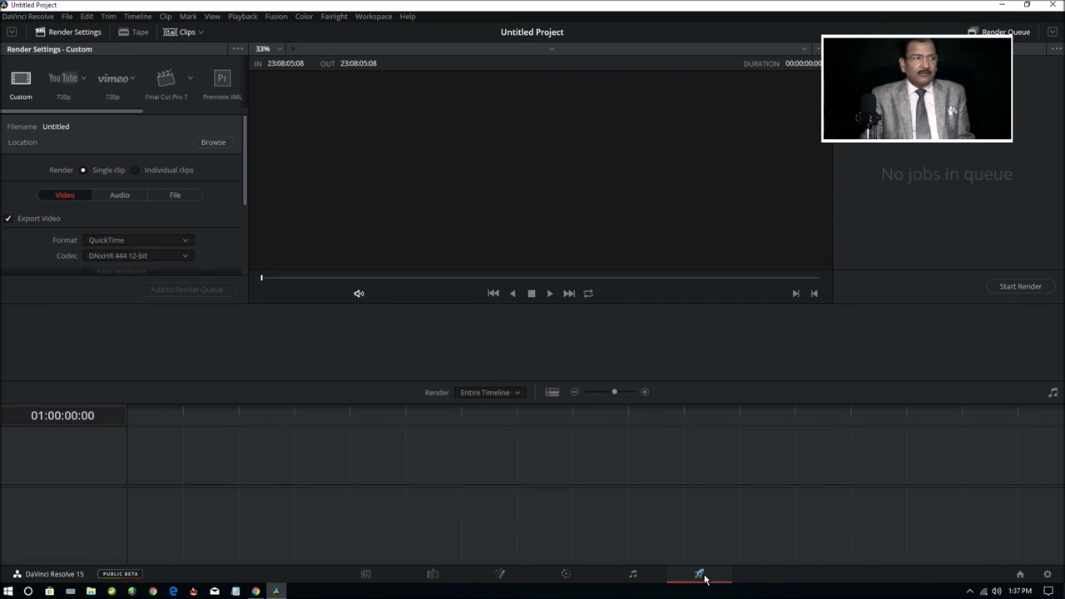
Revisit the Media, Edit and Fusion pages, settle on Media, then bring Chrome back.
{"action": "left_click", "coordinate": [376, 576]}
{"action": "left_click", "coordinate": [435, 575]}
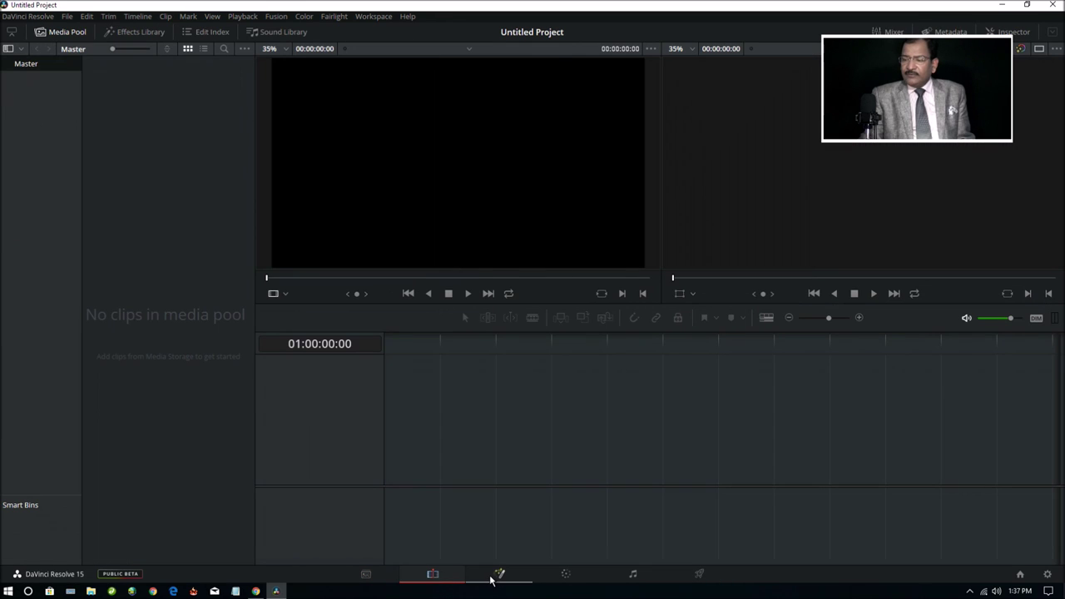
{"action": "left_click", "coordinate": [491, 579]}
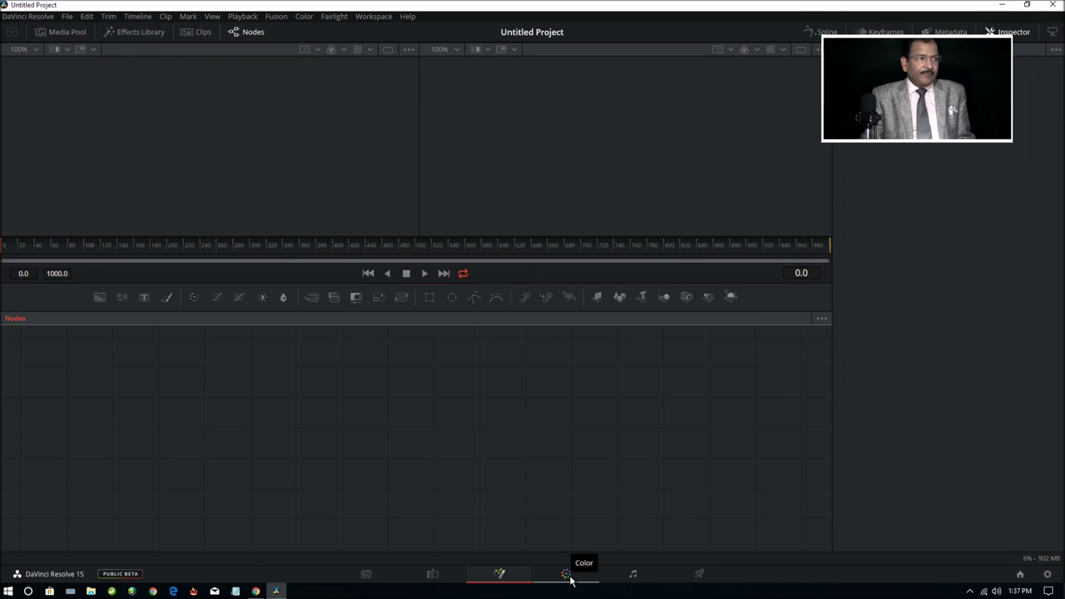
{"action": "left_click", "coordinate": [366, 575]}
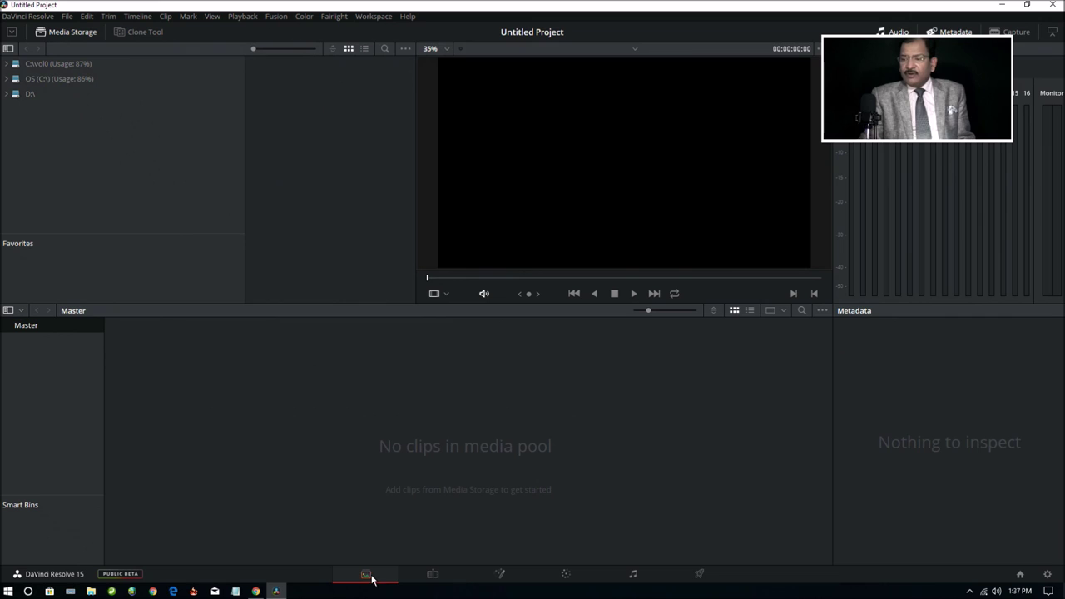
{"action": "left_click", "coordinate": [433, 576]}
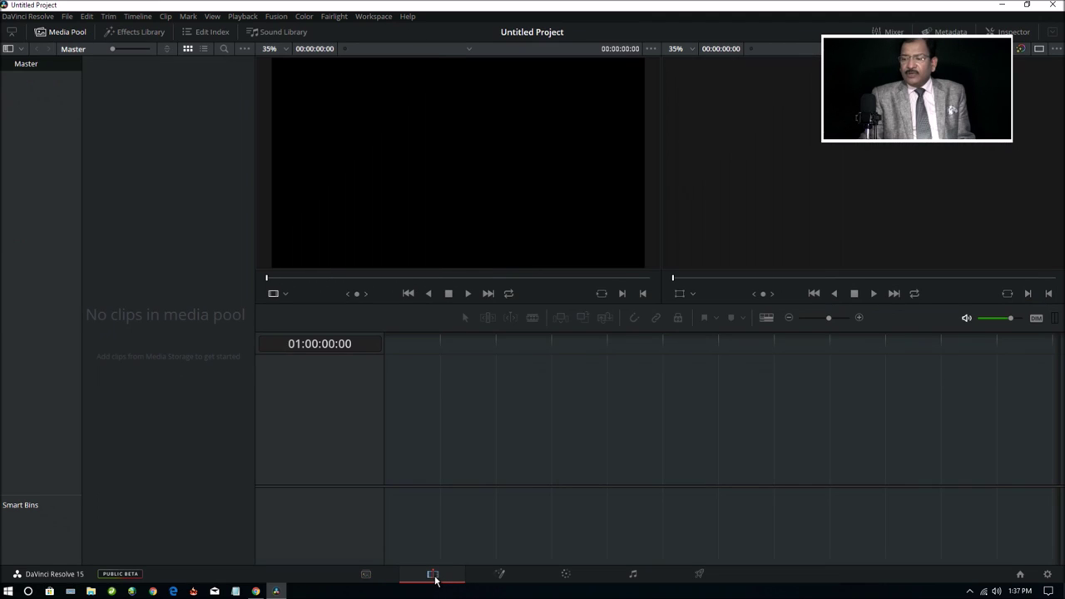
{"action": "left_click", "coordinate": [367, 576]}
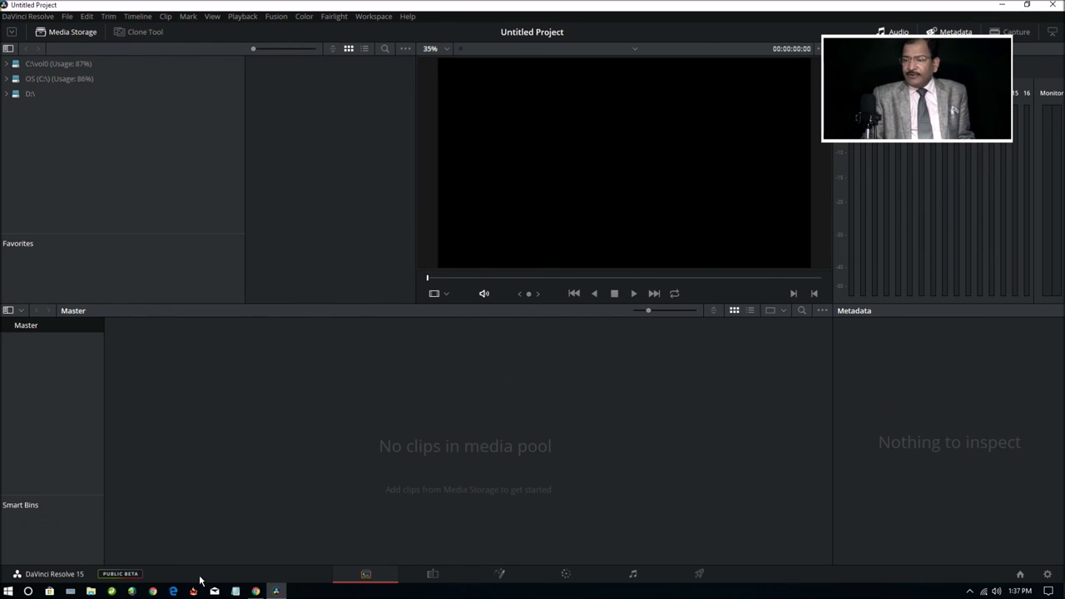
{"action": "left_click", "coordinate": [255, 590]}
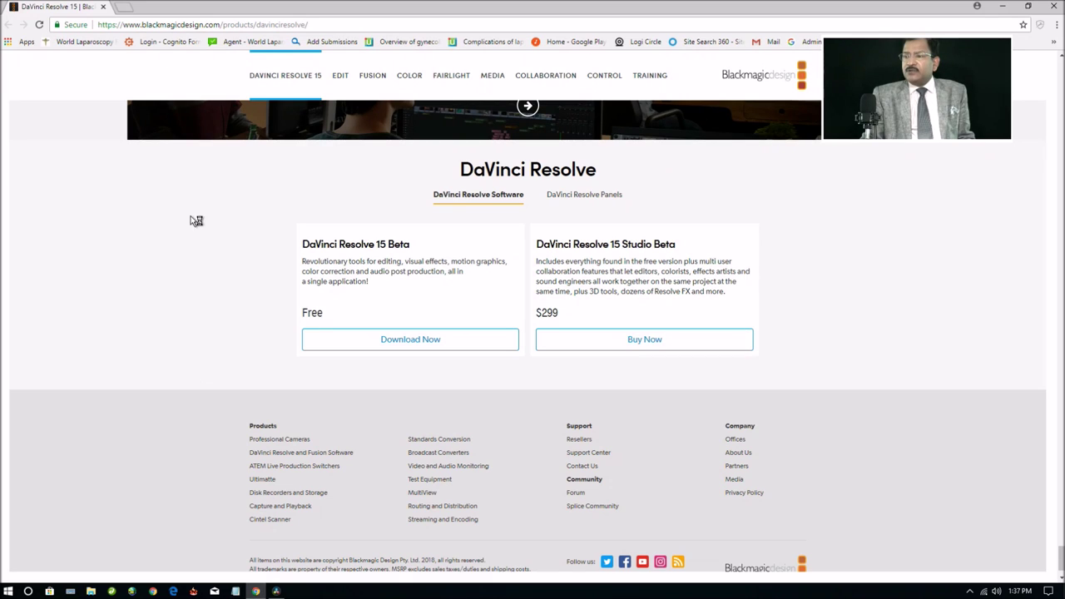
Google 'akgami laparoscopic recorder' in a new tab and open the first IndiaMART result.
{"action": "left_click", "coordinate": [125, 8]}
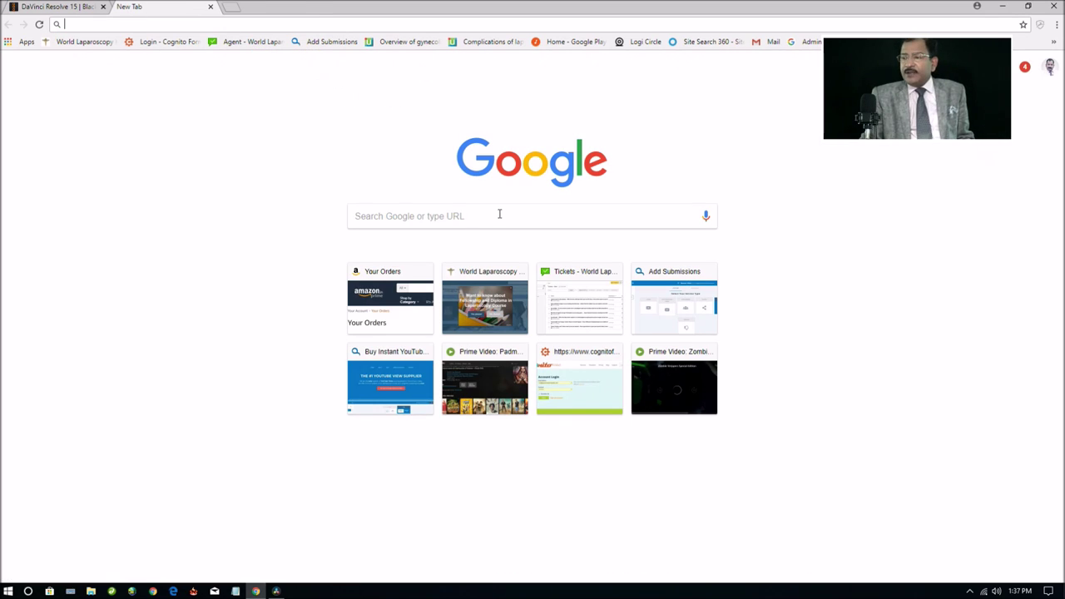
{"action": "left_click", "coordinate": [499, 213]}
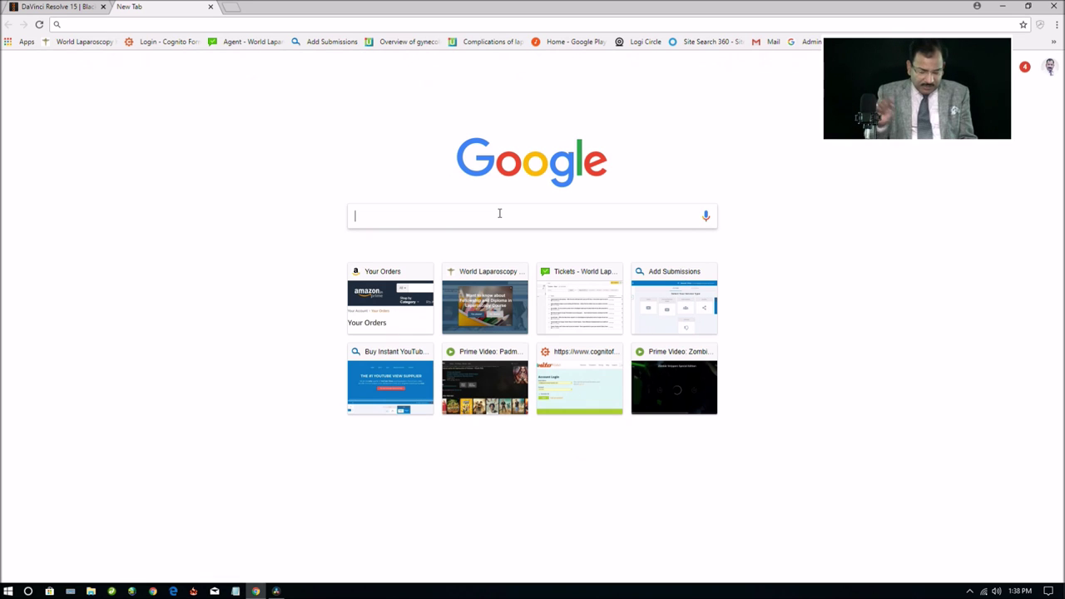
{"action": "type", "text": "a"}
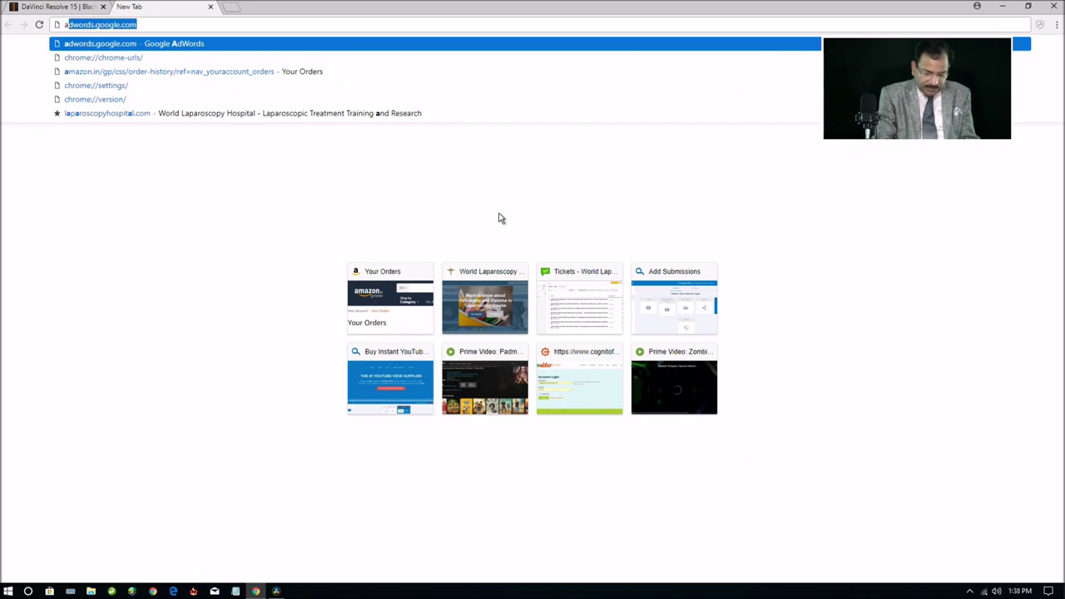
{"action": "type", "text": "kgami"}
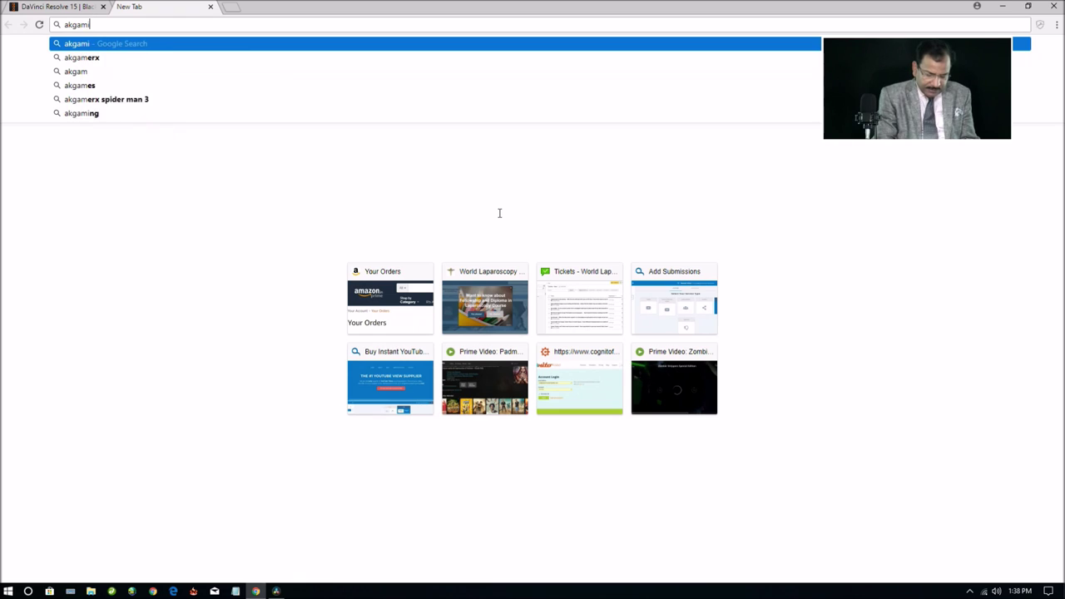
{"action": "type", "text": " lapar"}
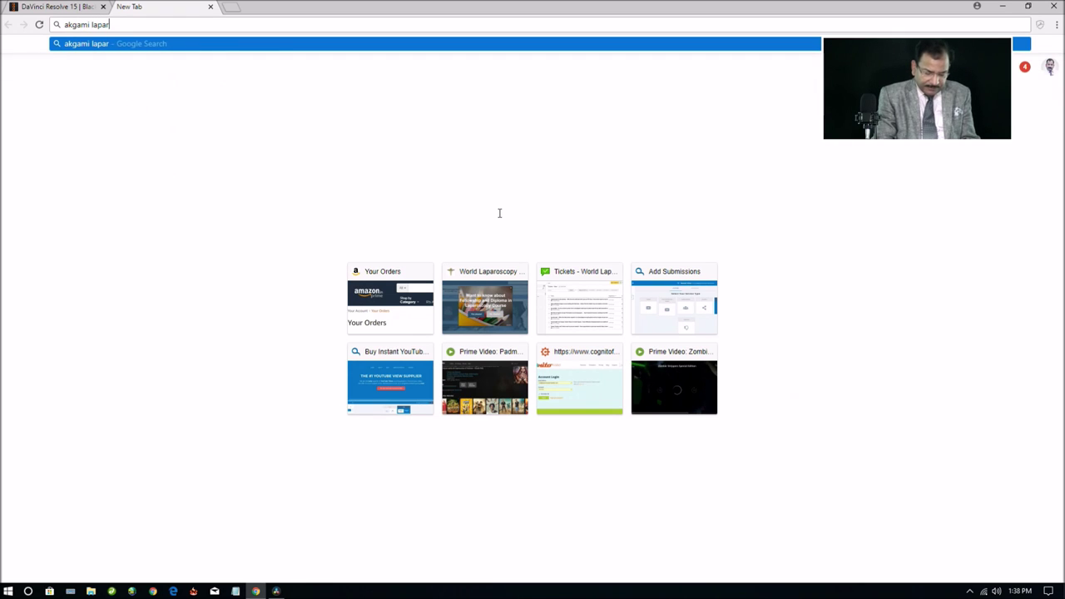
{"action": "type", "text": "oscopic "}
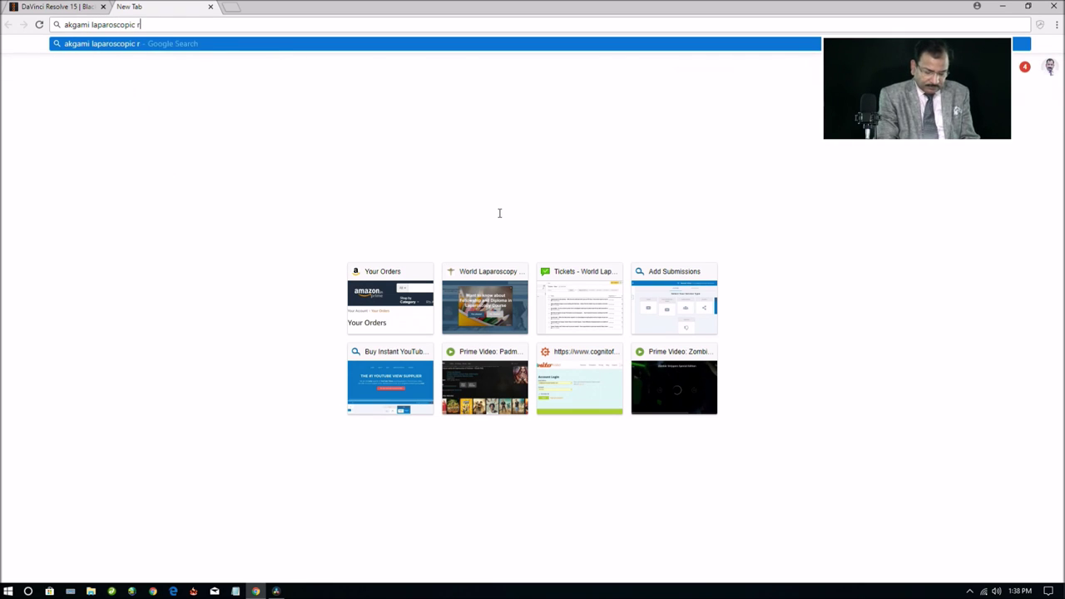
{"action": "type", "text": "recorder"}
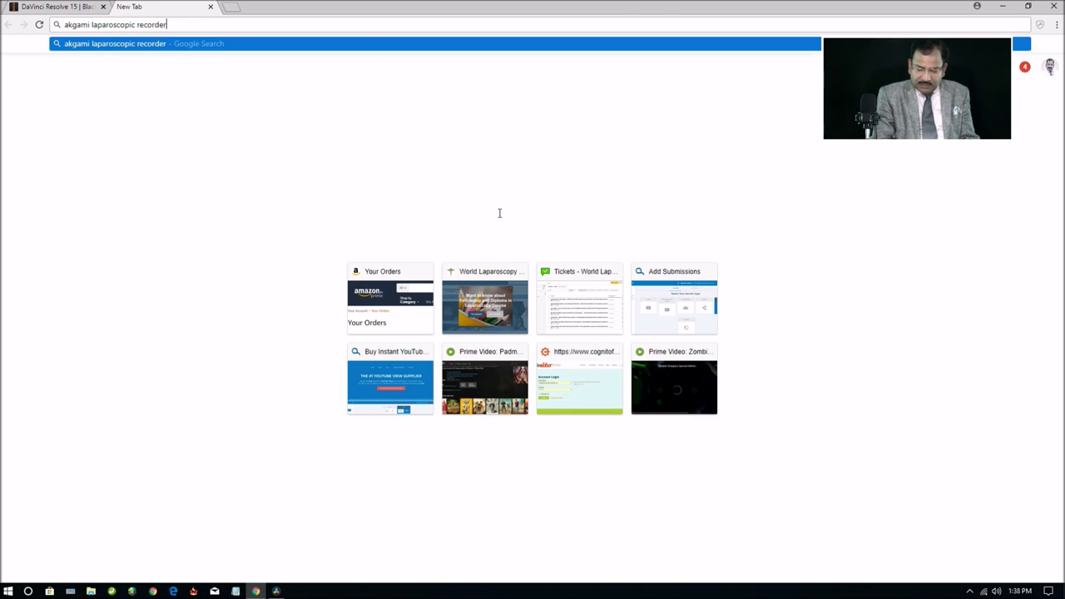
{"action": "key", "text": "Return"}
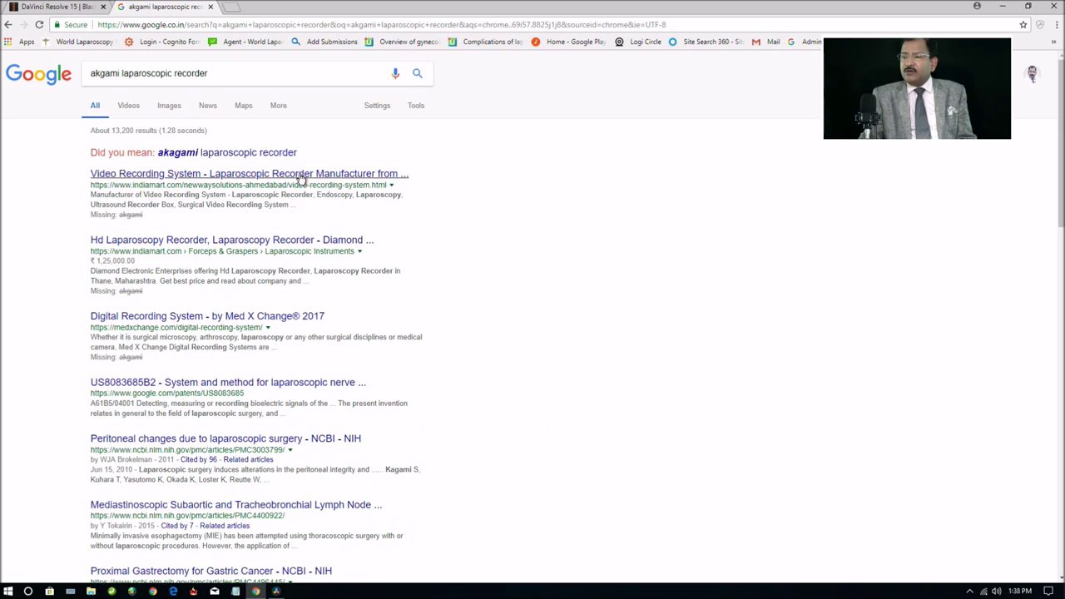
{"action": "left_click", "coordinate": [300, 174]}
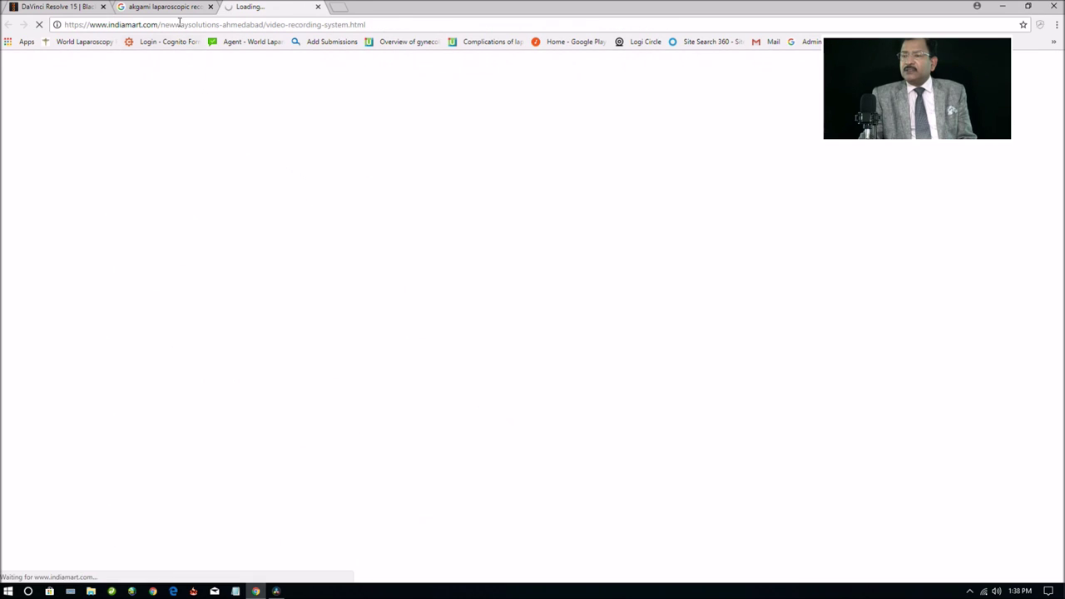
{"action": "left_click", "coordinate": [163, 10]}
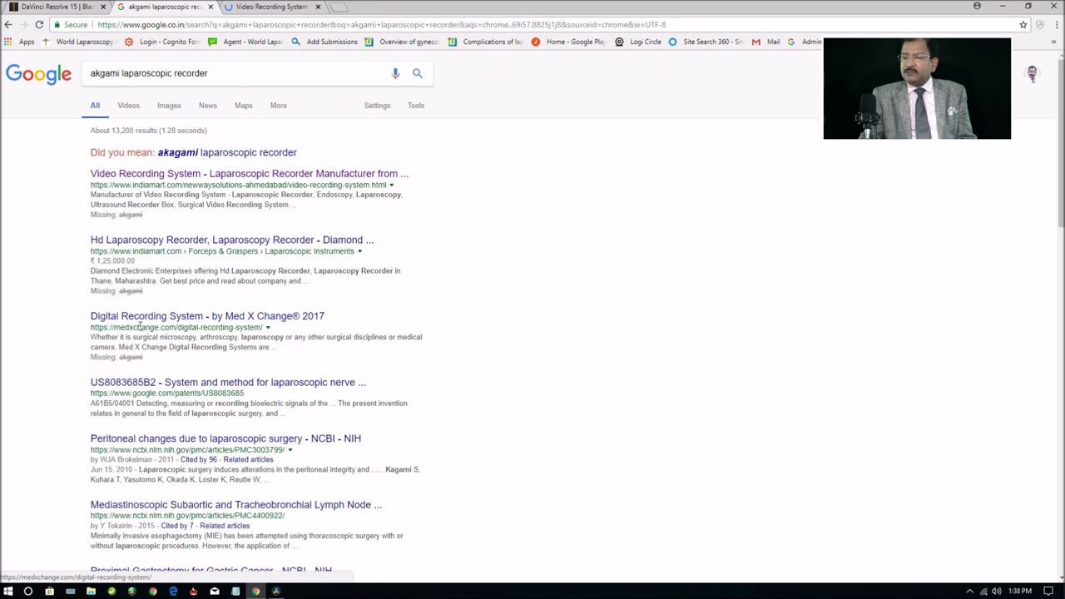
{"action": "scroll", "coordinate": [198, 250], "scroll_direction": "down", "scroll_amount": 2}
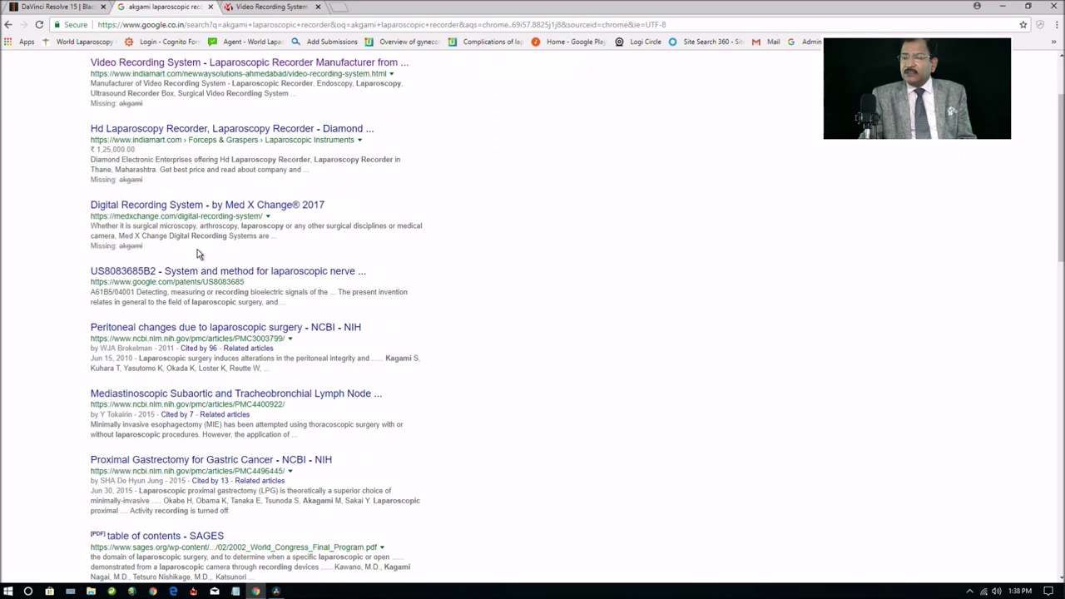
{"action": "scroll", "coordinate": [297, 290], "scroll_direction": "down", "scroll_amount": 4}
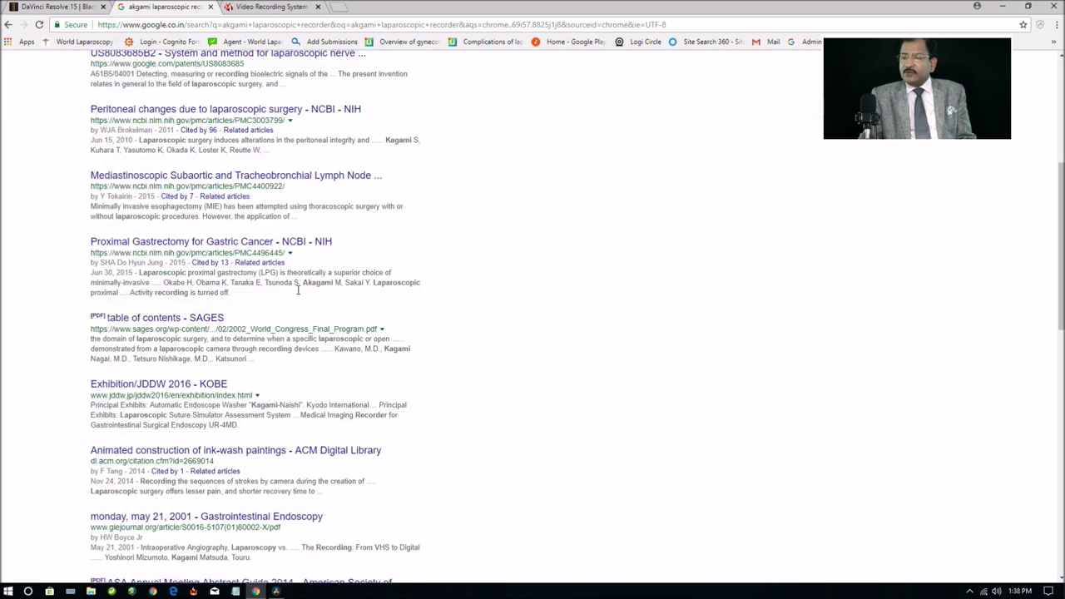
{"action": "scroll", "coordinate": [297, 293], "scroll_direction": "up", "scroll_amount": 5}
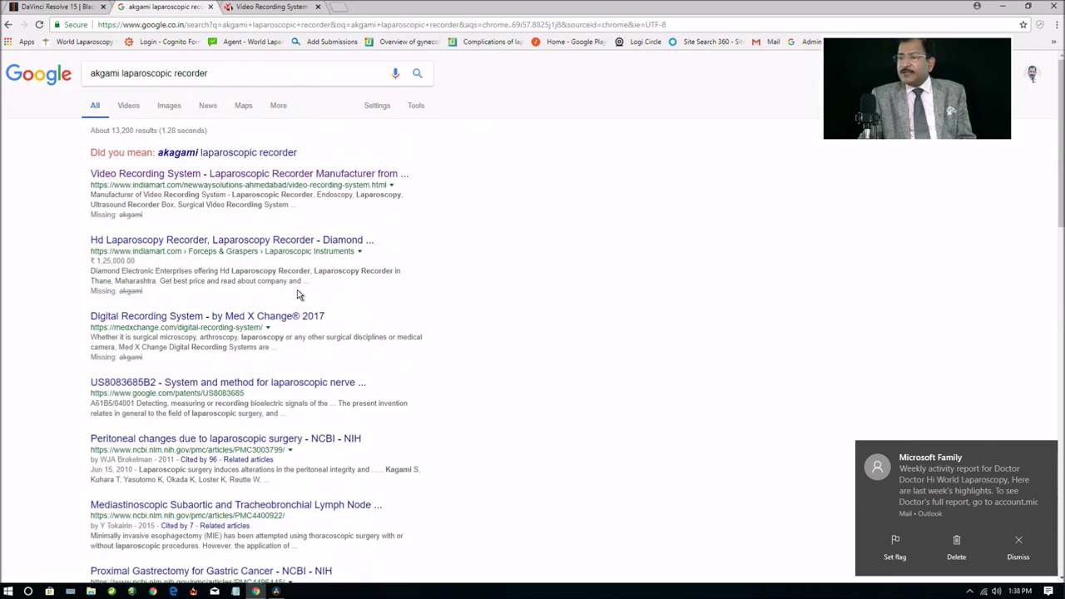
{"action": "left_click", "coordinate": [272, 7]}
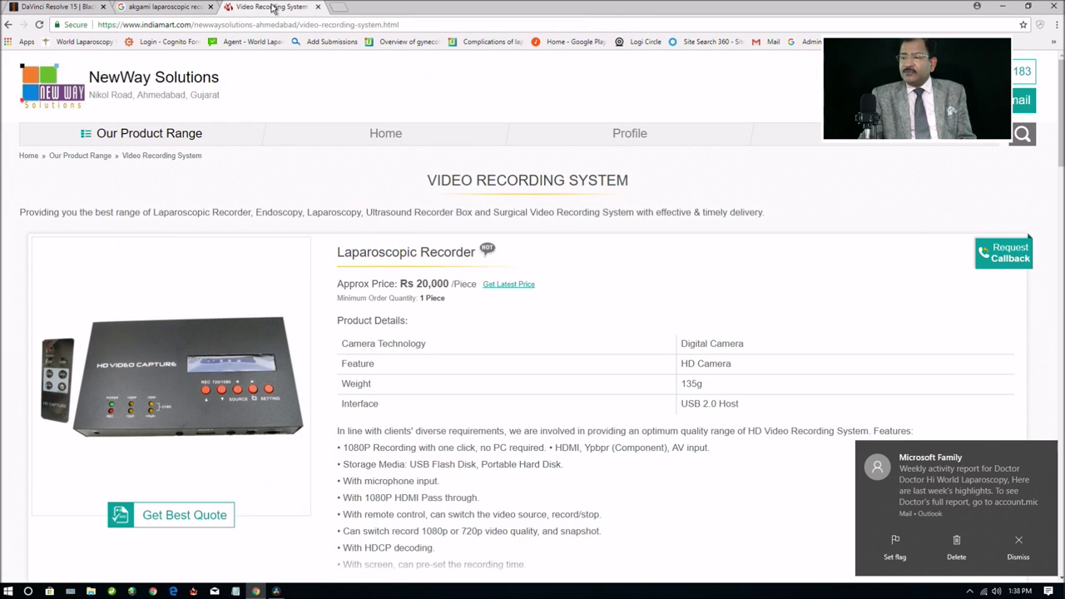
{"action": "left_click", "coordinate": [134, 7]}
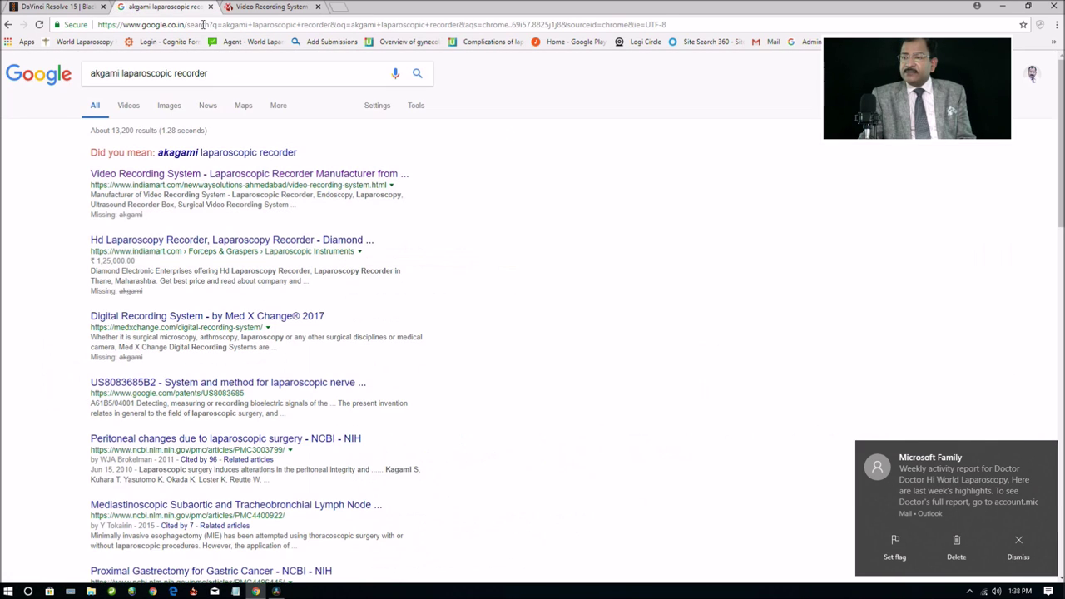
Load the autocompleted Amazon.in order history page by entering 'am' in the address bar.
{"action": "left_click", "coordinate": [250, 25]}
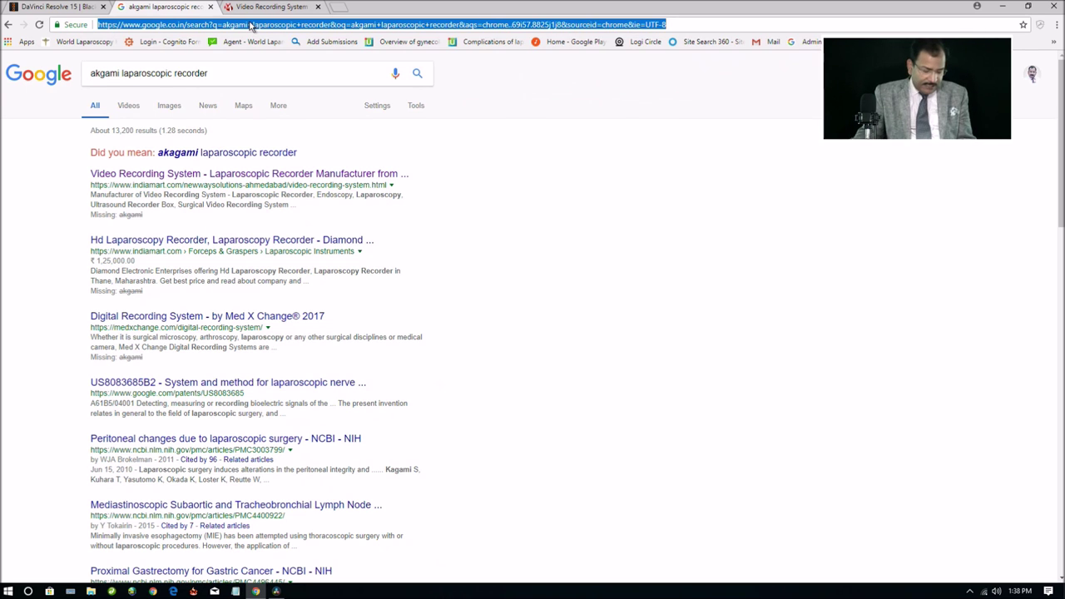
{"action": "type", "text": "am"}
{"action": "key", "text": "Return"}
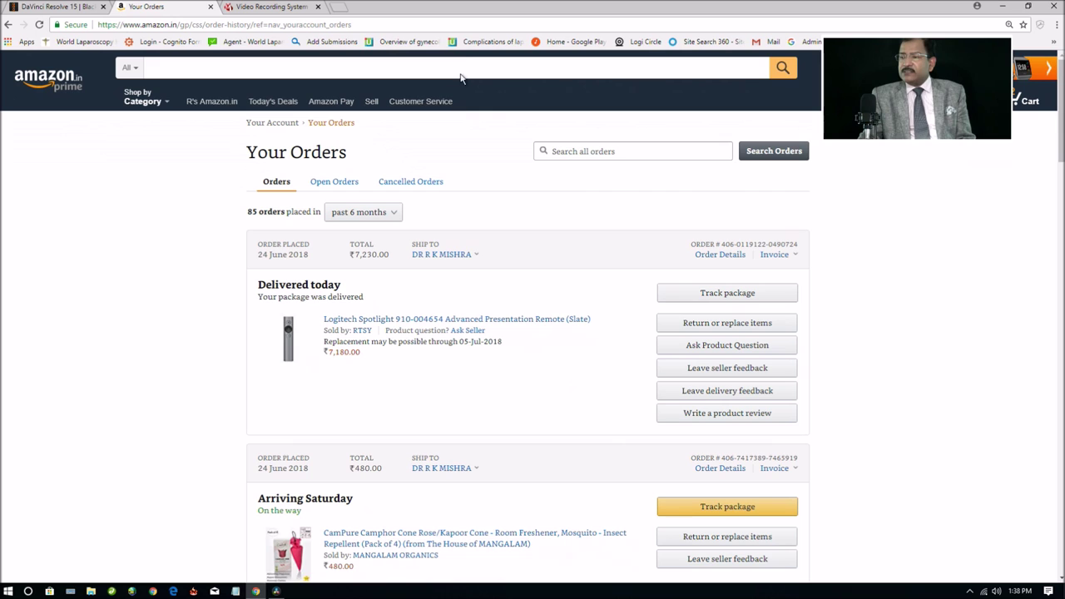
Search Amazon.in for 'avermedias' and browse the AVerMedia capture card results.
{"action": "left_click", "coordinate": [461, 71]}
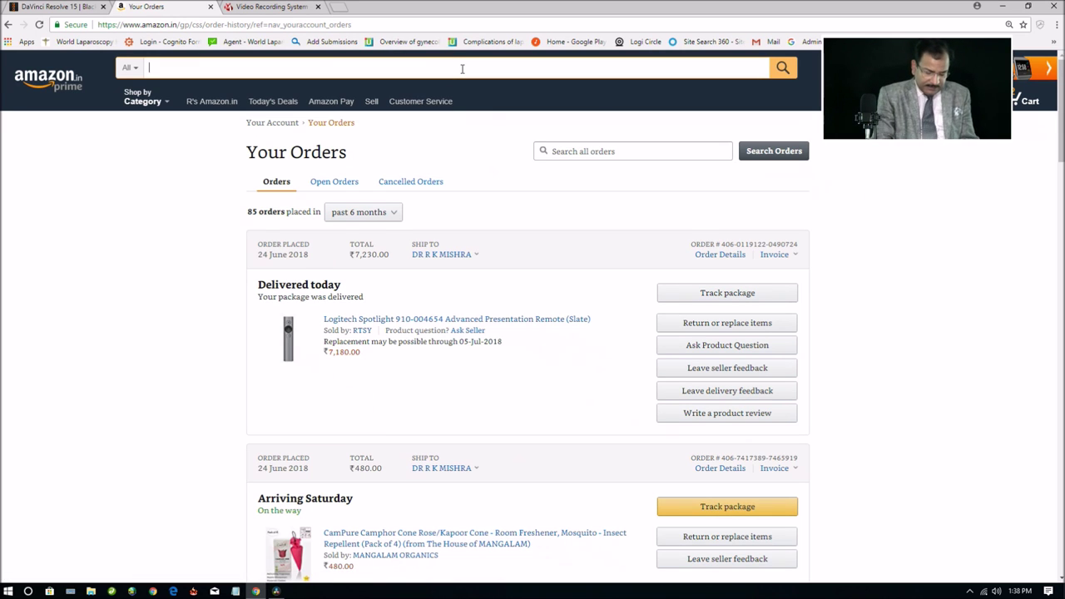
{"action": "type", "text": "ave"}
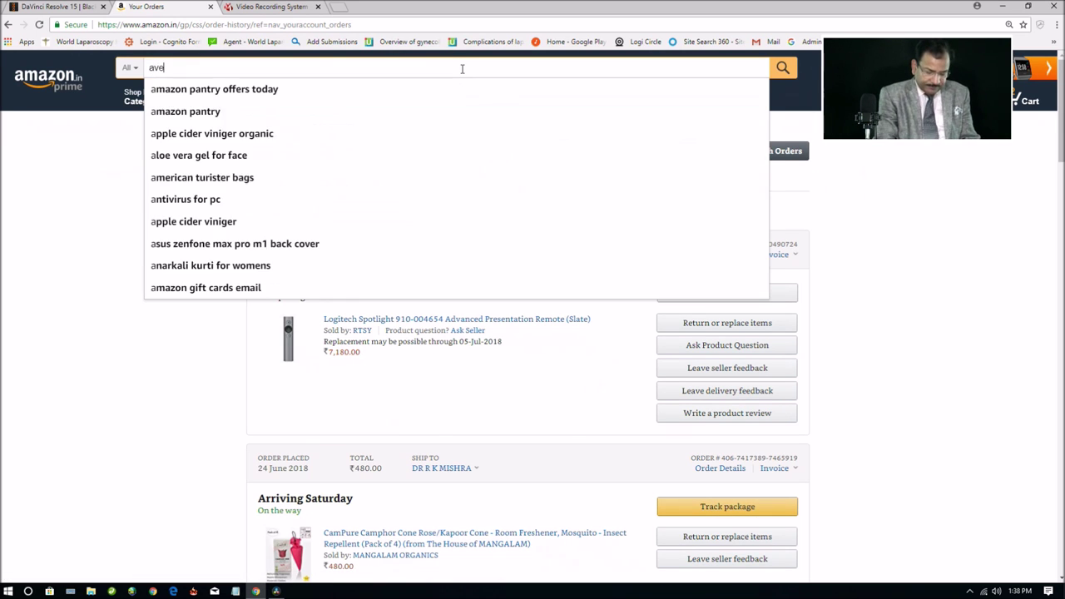
{"action": "type", "text": "rmedias"}
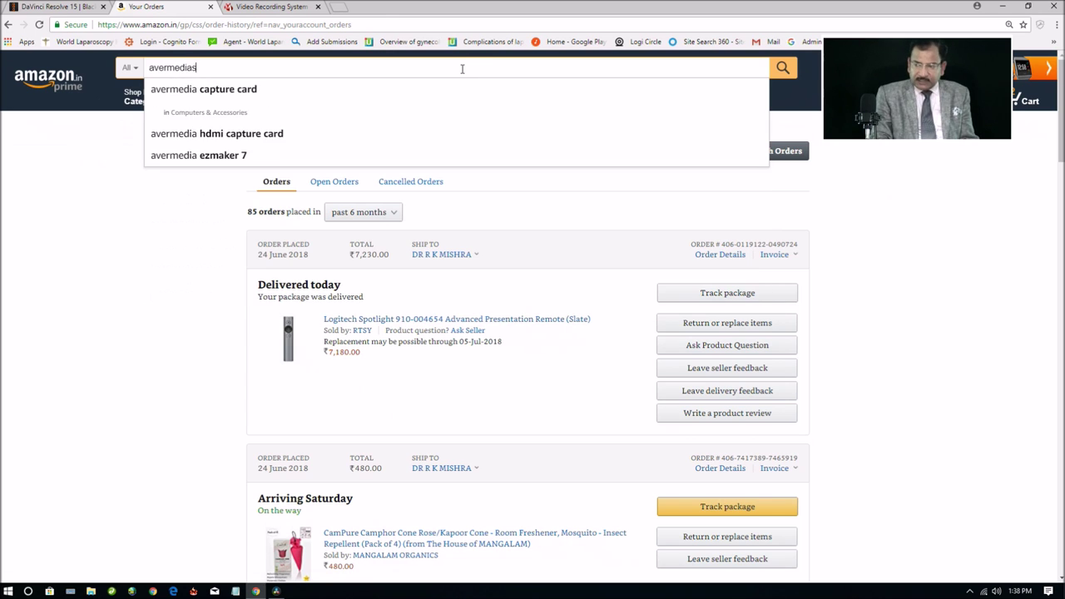
{"action": "key", "text": "Return"}
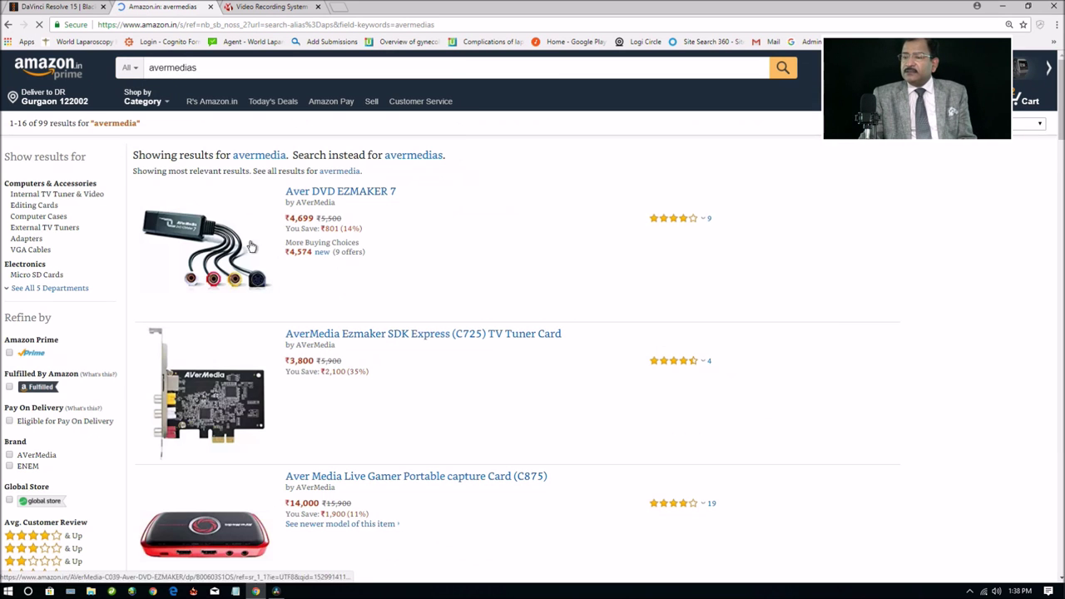
{"action": "scroll", "coordinate": [380, 366], "scroll_direction": "down", "scroll_amount": 3}
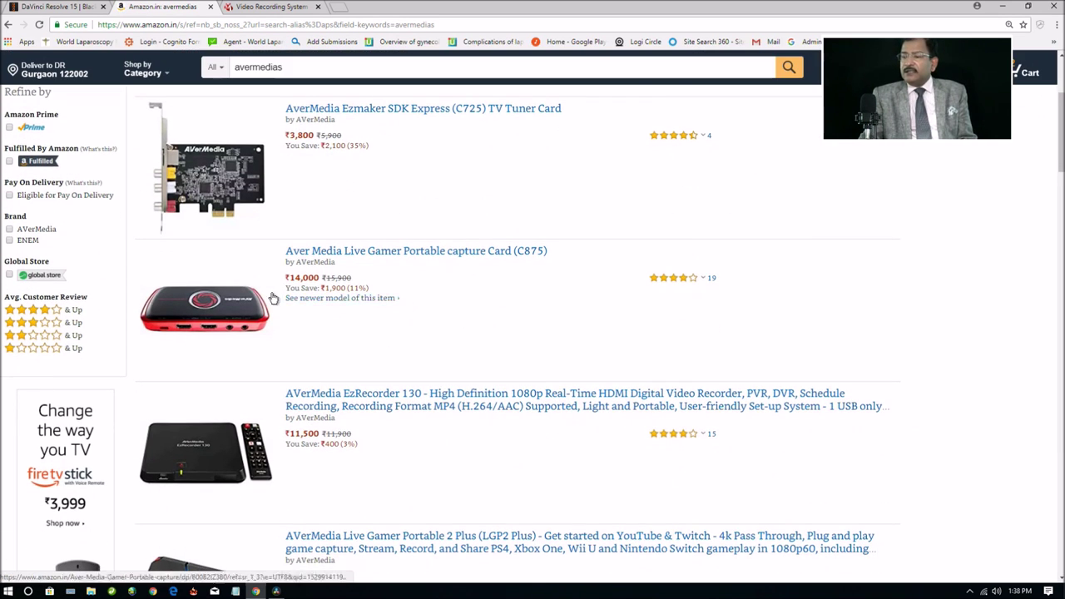
{"action": "scroll", "coordinate": [442, 323], "scroll_direction": "down", "scroll_amount": 2}
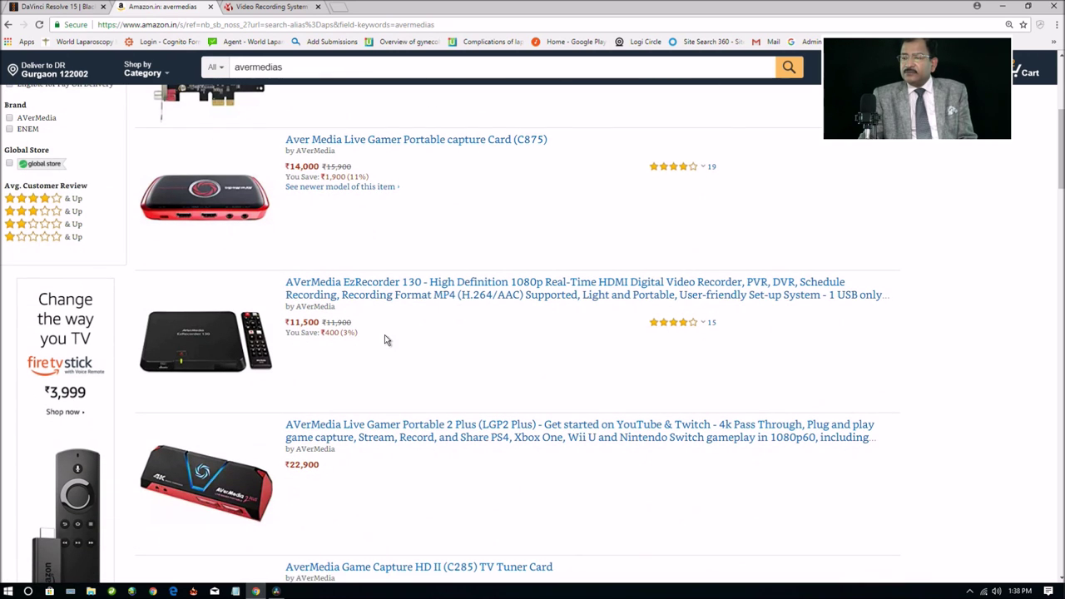
{"action": "scroll", "coordinate": [453, 343], "scroll_direction": "down", "scroll_amount": 2}
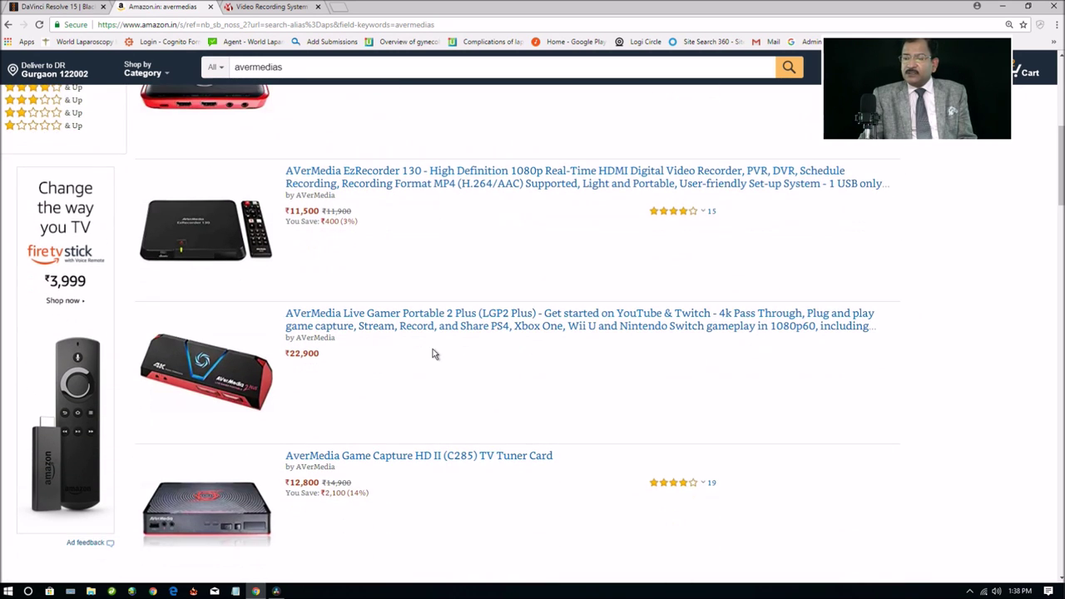
{"action": "scroll", "coordinate": [434, 351], "scroll_direction": "down", "scroll_amount": 2}
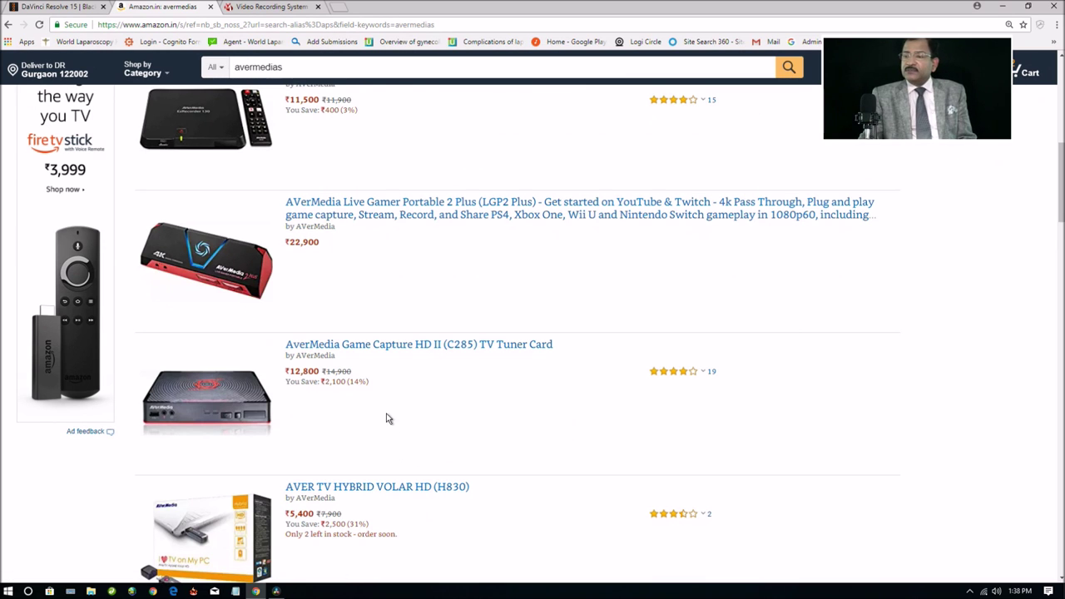
{"action": "scroll", "coordinate": [387, 419], "scroll_direction": "up", "scroll_amount": 2}
{"action": "scroll", "coordinate": [446, 454], "scroll_direction": "up", "scroll_amount": 4}
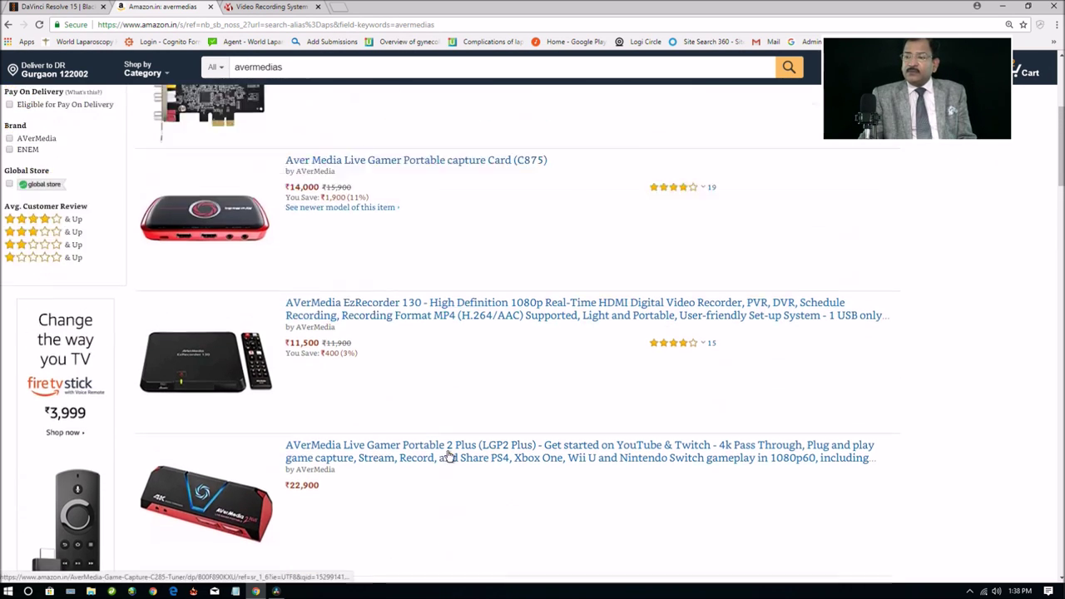
{"action": "scroll", "coordinate": [423, 366], "scroll_direction": "up", "scroll_amount": 4}
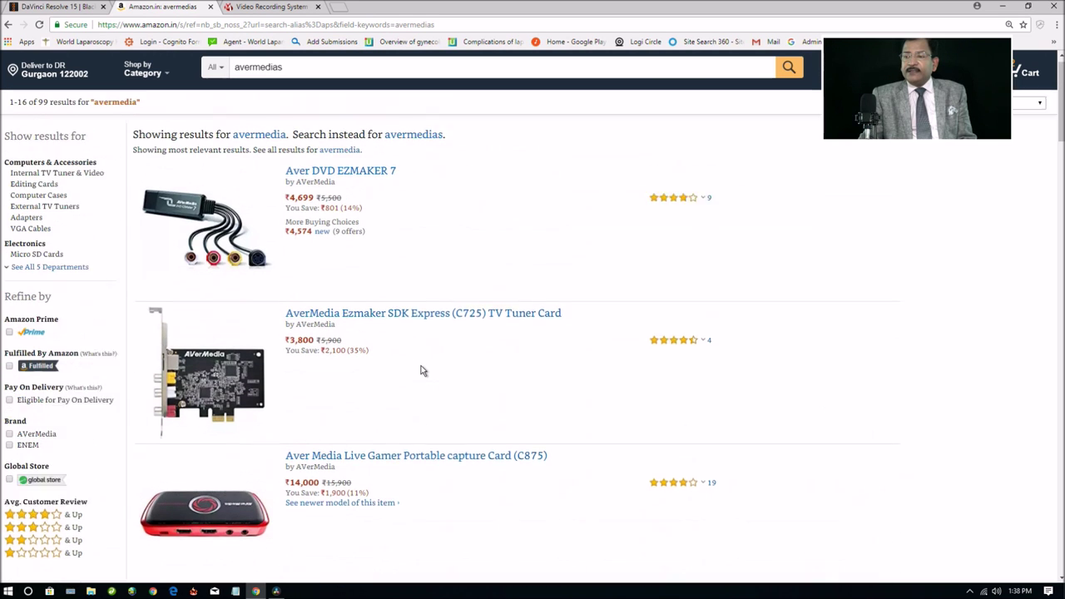
{"action": "scroll", "coordinate": [371, 408], "scroll_direction": "down", "scroll_amount": 2}
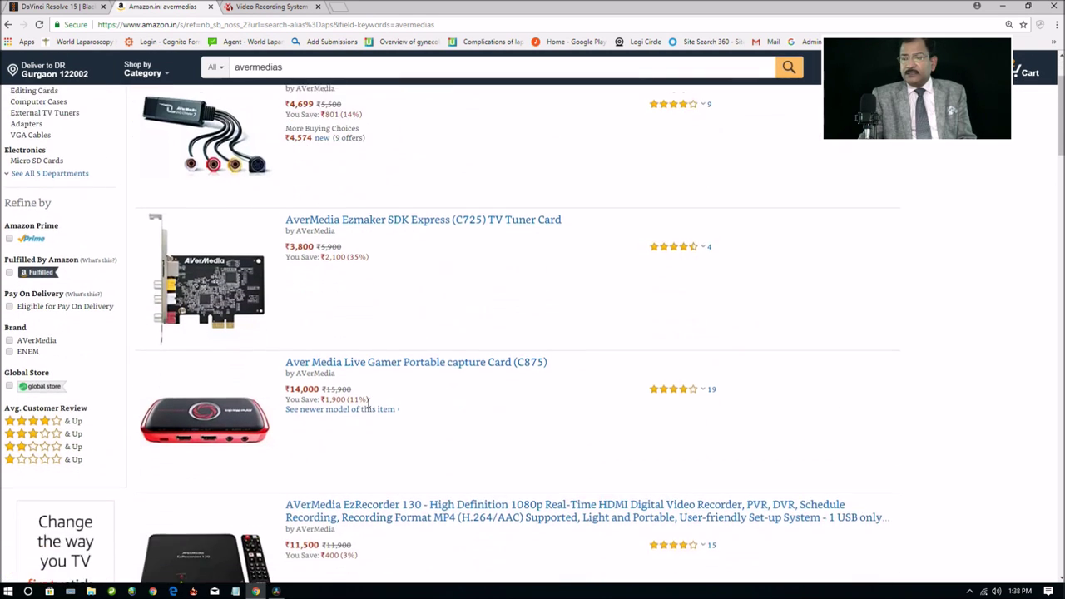
{"action": "scroll", "coordinate": [306, 374], "scroll_direction": "down", "scroll_amount": 2}
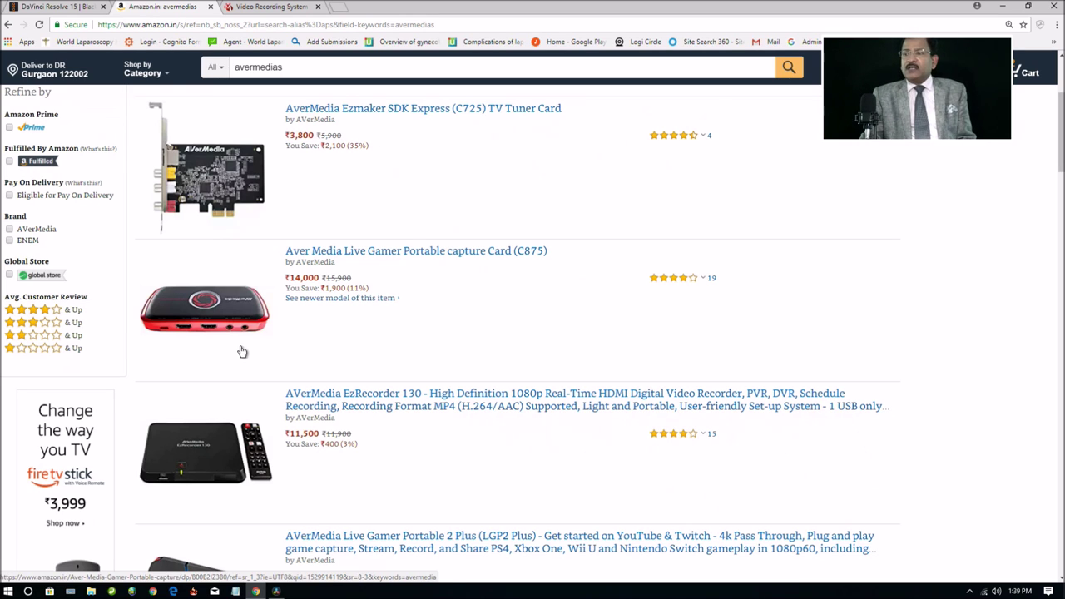
{"action": "left_click", "coordinate": [335, 71]}
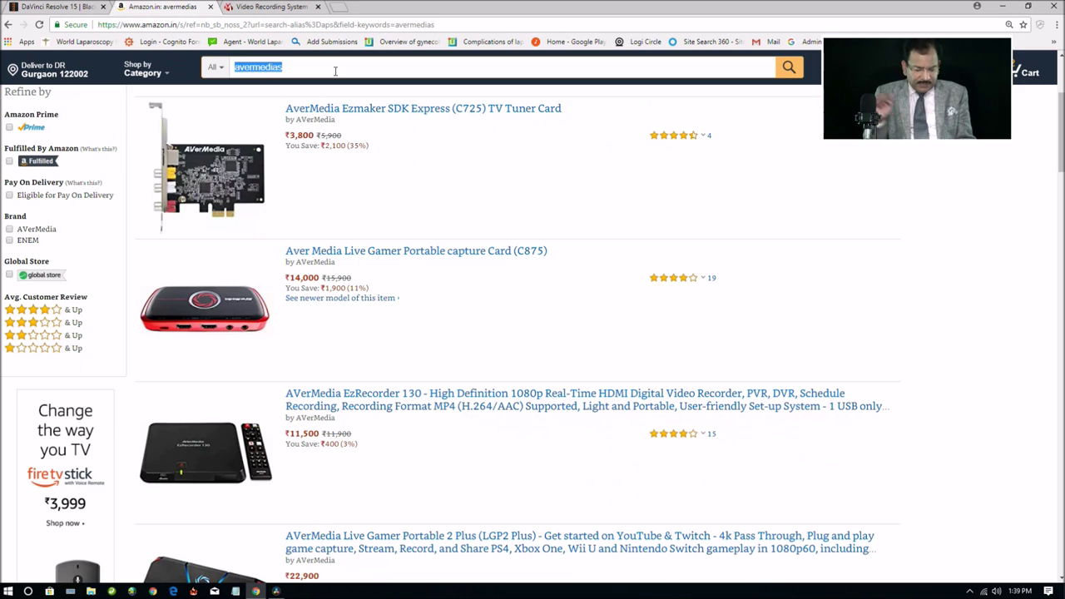
Search Amazon.in for 'easycap' to list Easycap capture devices.
{"action": "type", "text": "eas"}
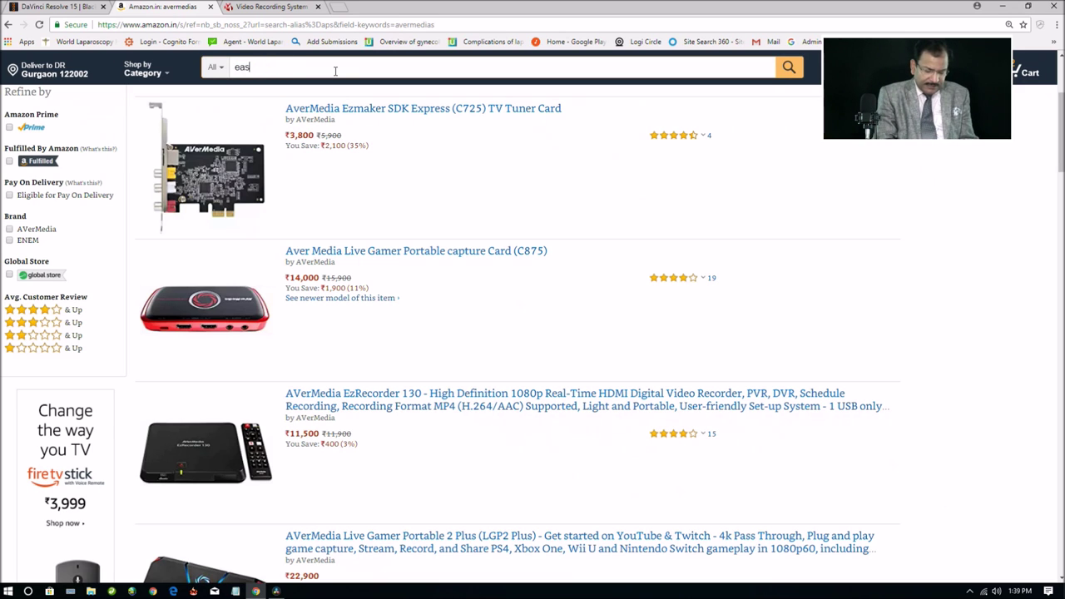
{"action": "type", "text": "ycap"}
{"action": "key", "text": "Return"}
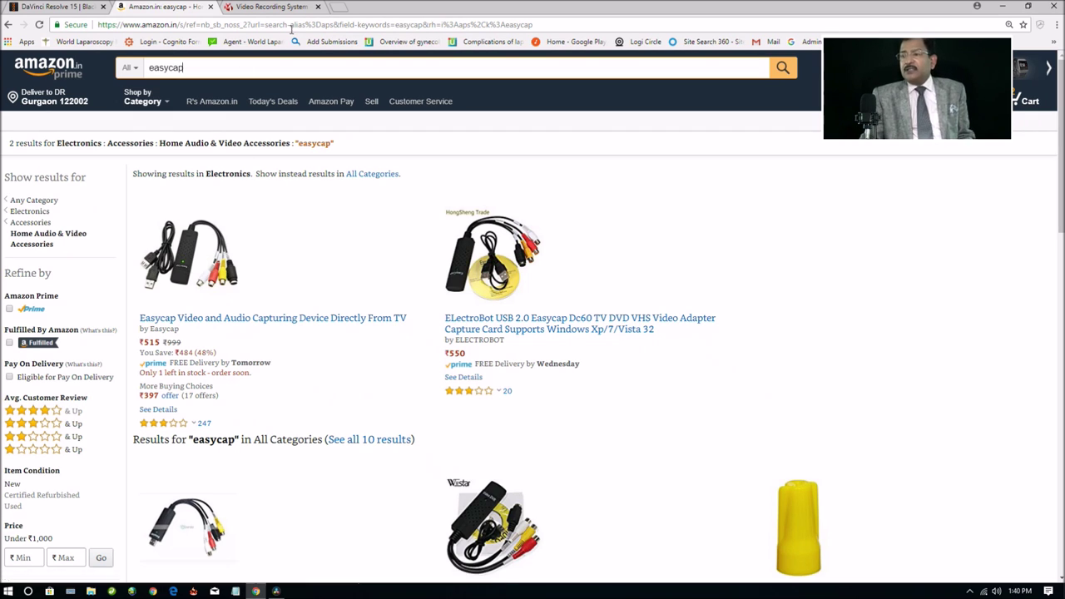
Search the web for 'stryker video recorder' and view the SDC Ultra Stryker product page.
{"action": "left_click", "coordinate": [272, 9]}
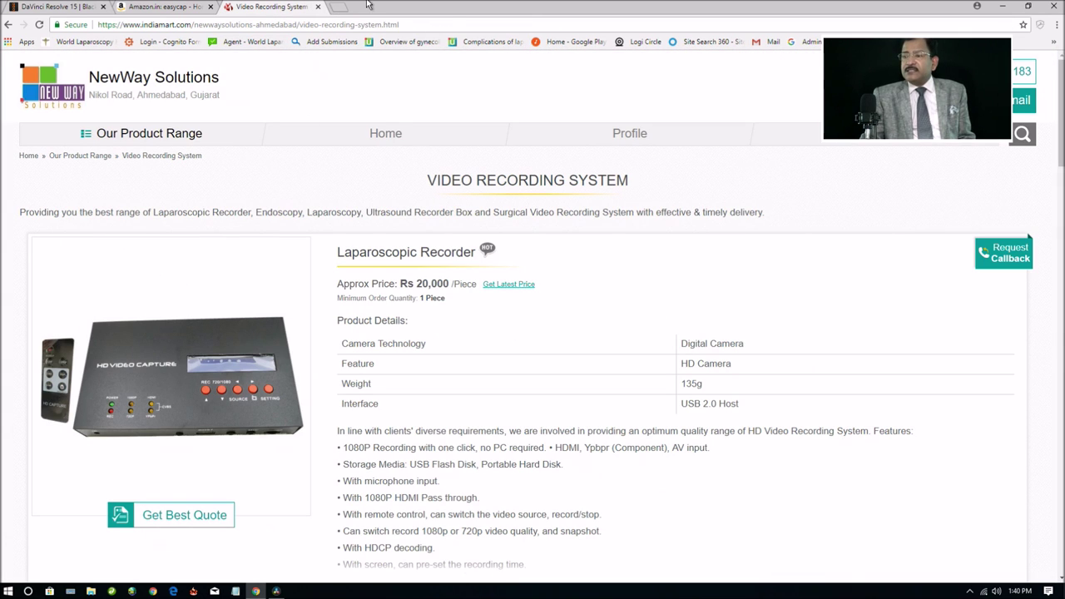
{"action": "left_click", "coordinate": [453, 24]}
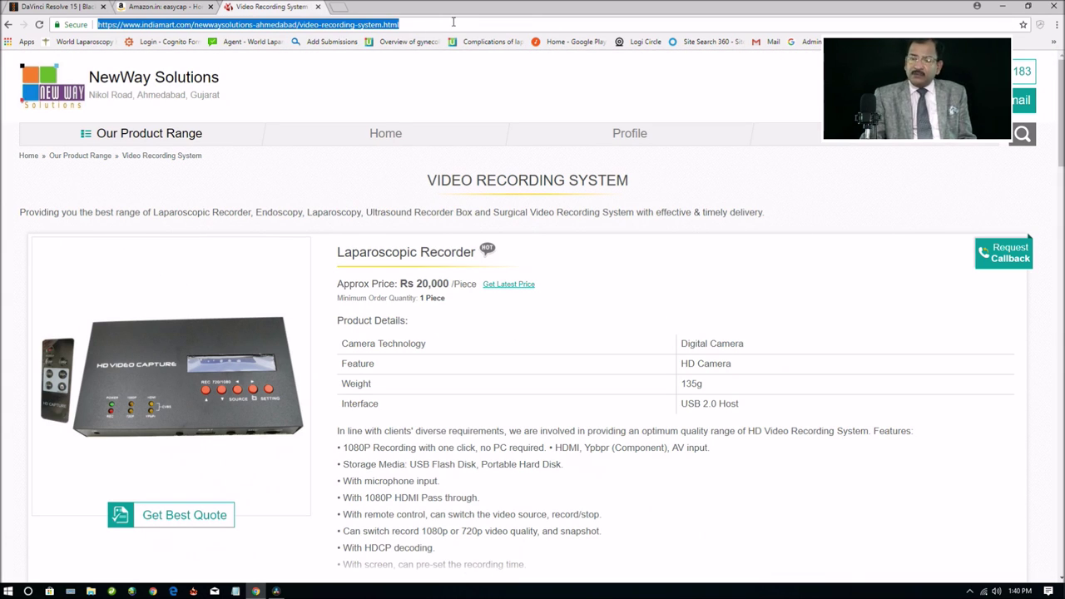
{"action": "type", "text": "str"}
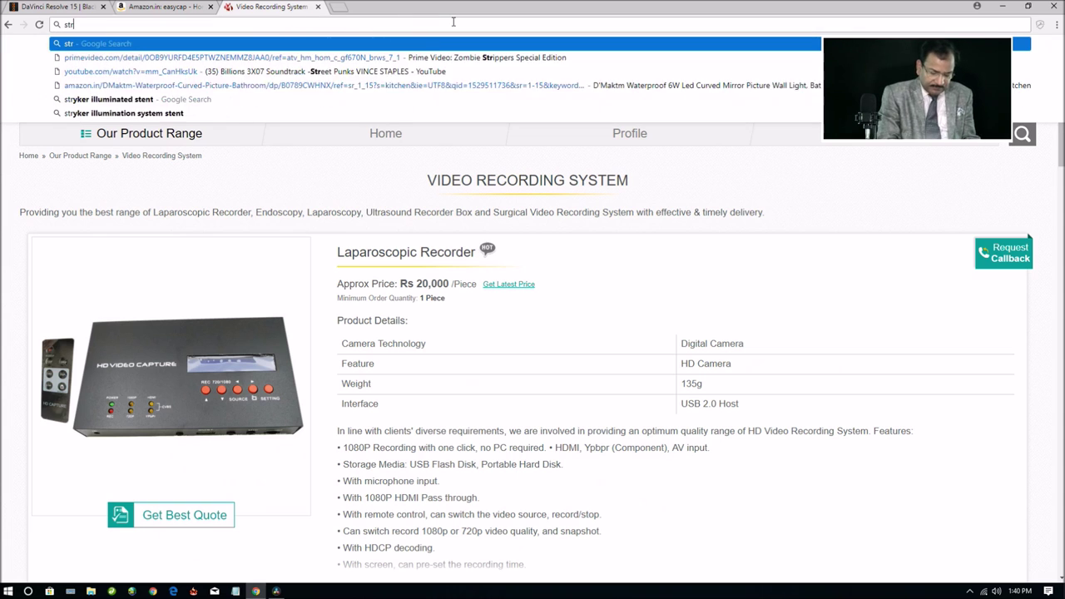
{"action": "type", "text": "yker v"}
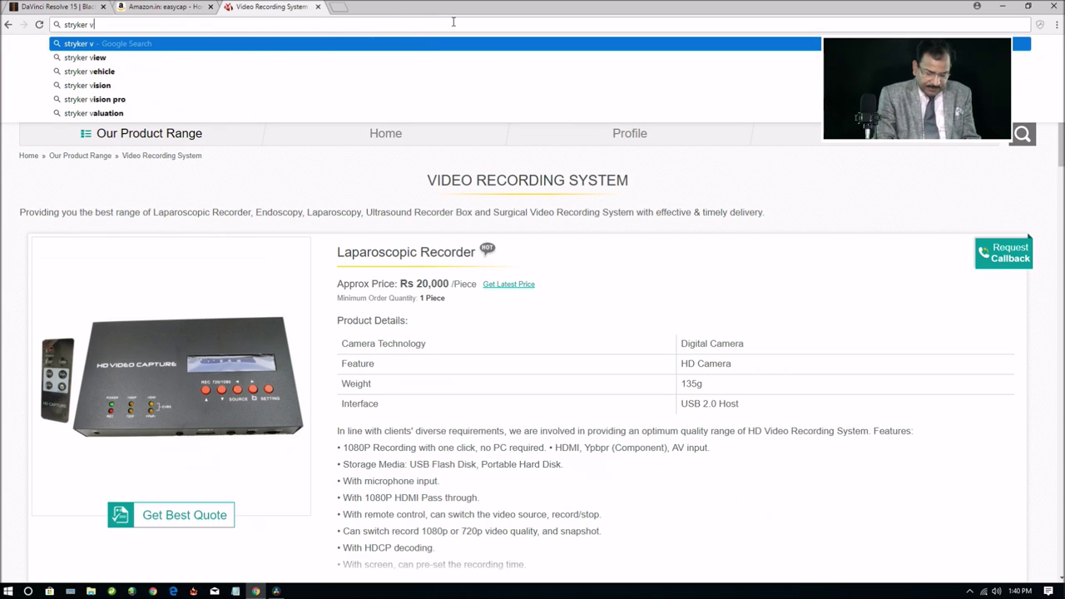
{"action": "type", "text": "ideo rec"}
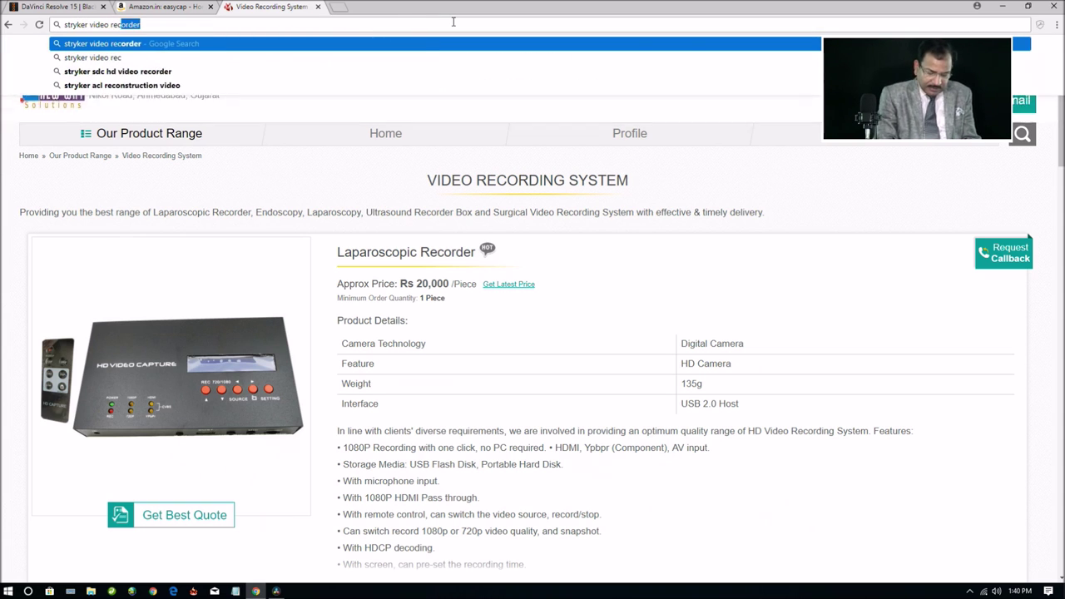
{"action": "type", "text": "order"}
{"action": "key", "text": "Return"}
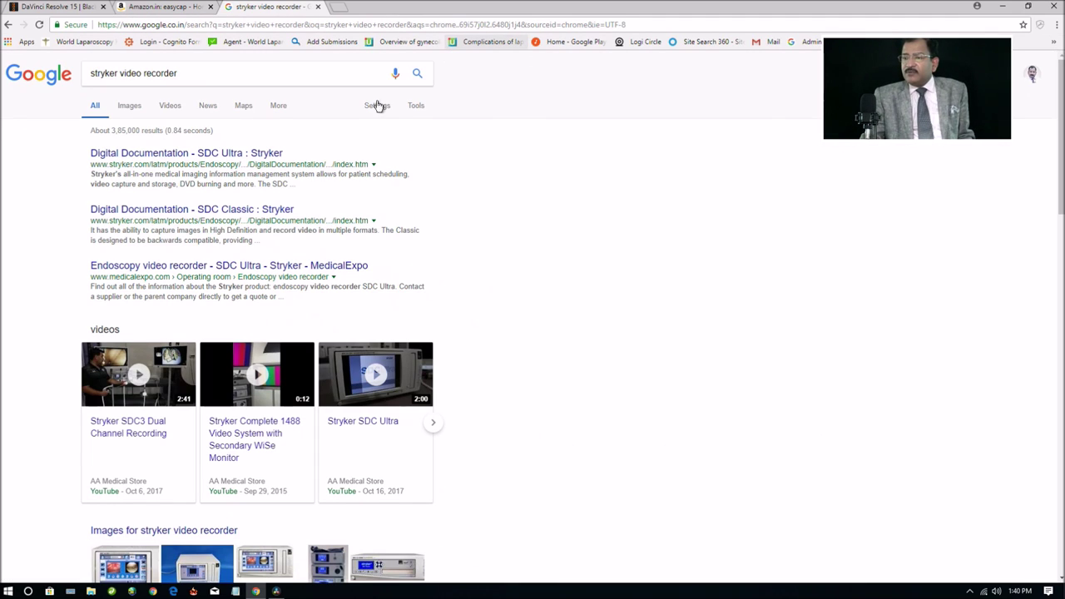
{"action": "left_click", "coordinate": [204, 155]}
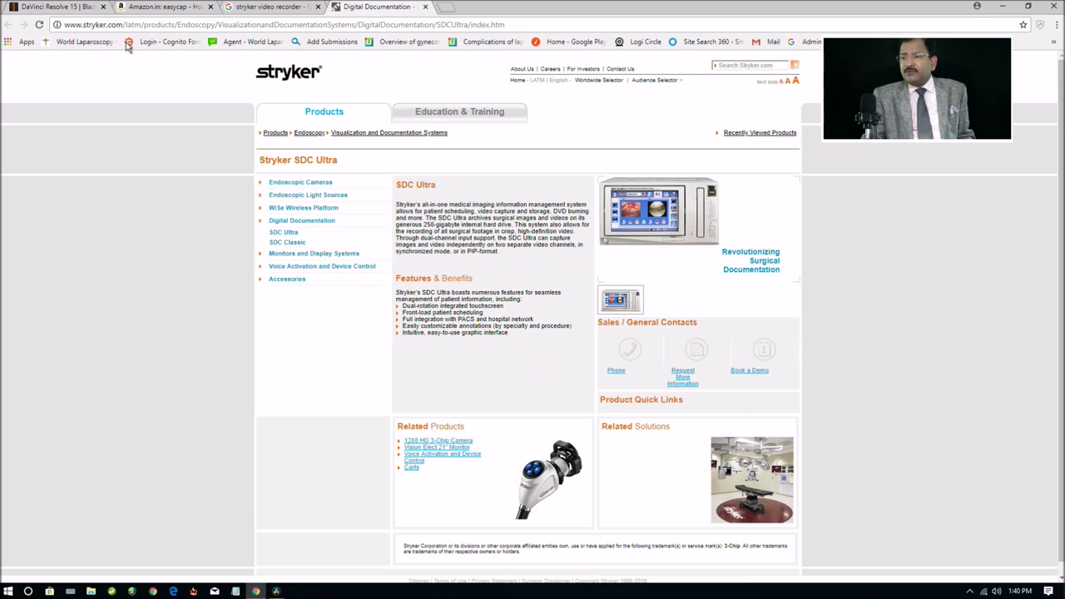
{"action": "left_click", "coordinate": [258, 7]}
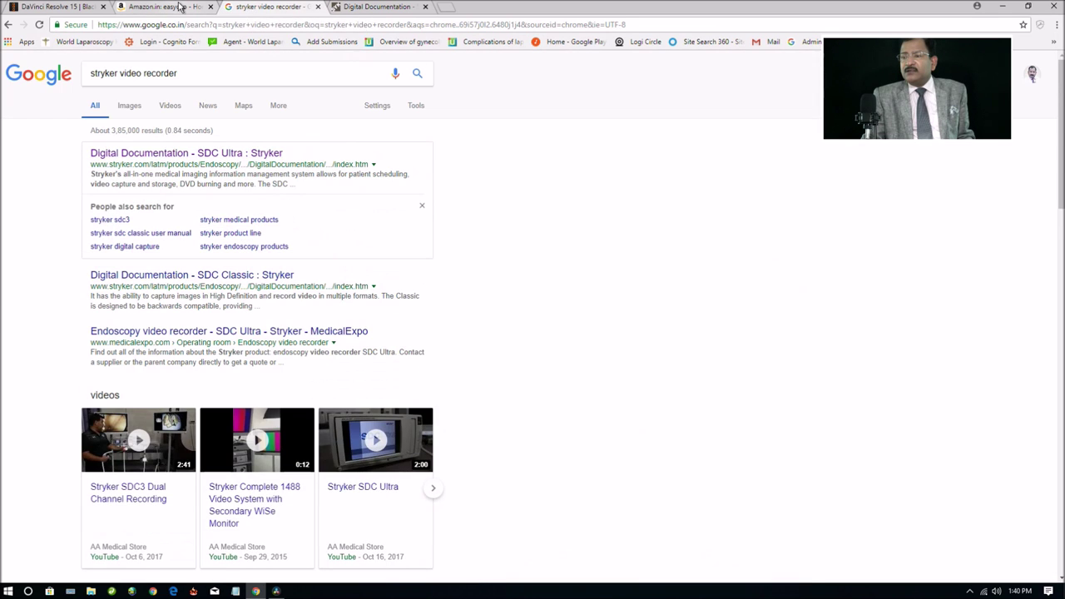
Open the Live Gamer Portable C875 page, highlight its Full HD 1080p line, and return to Resolve.
{"action": "left_click", "coordinate": [164, 6]}
{"action": "scroll", "coordinate": [285, 286], "scroll_direction": "down", "scroll_amount": 5}
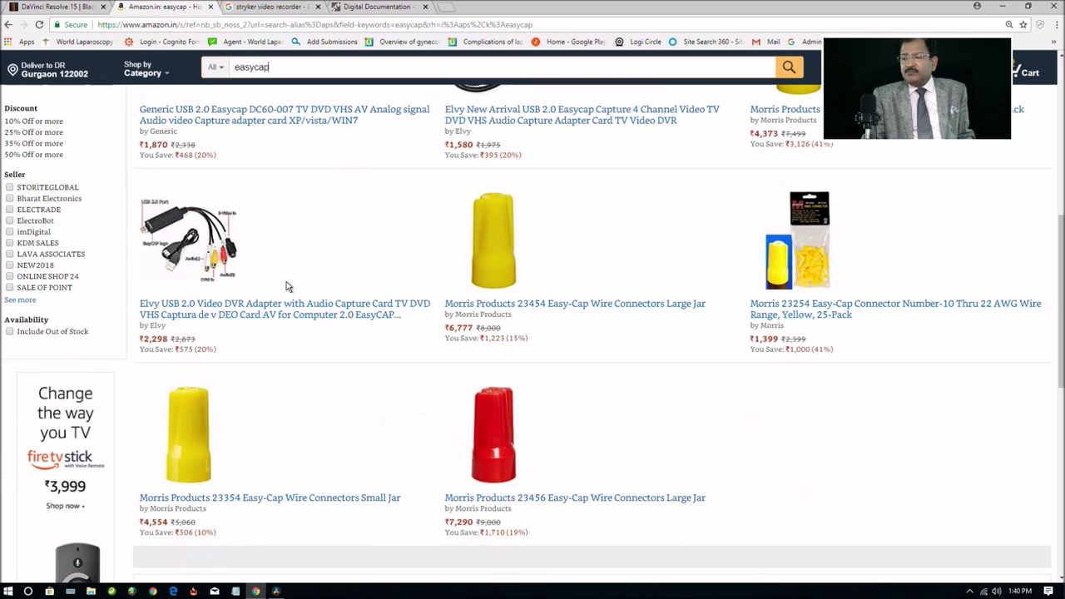
{"action": "left_click", "coordinate": [8, 24]}
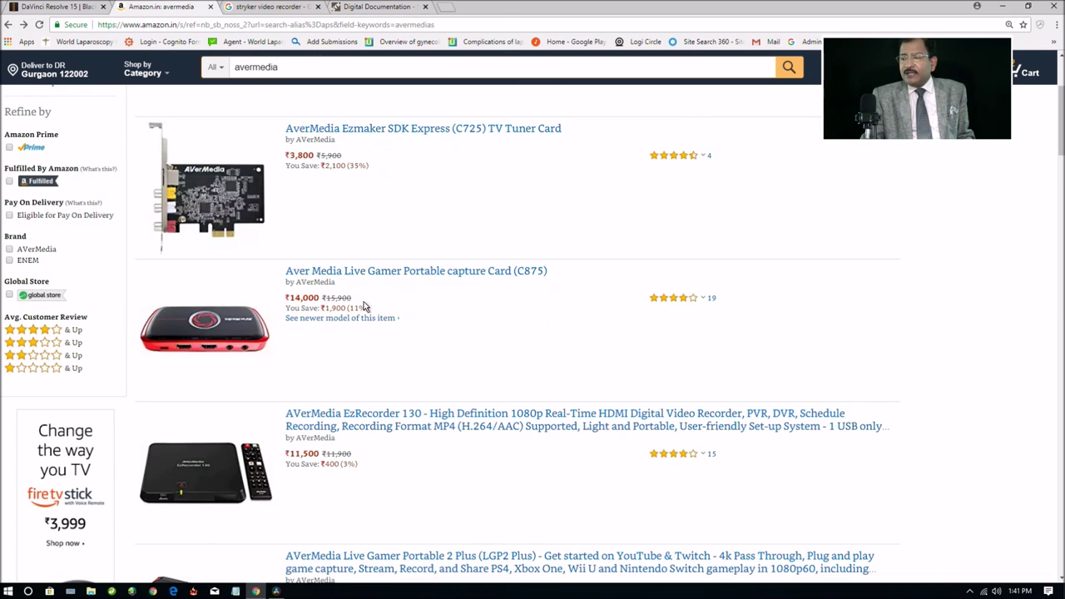
{"action": "left_click", "coordinate": [479, 272]}
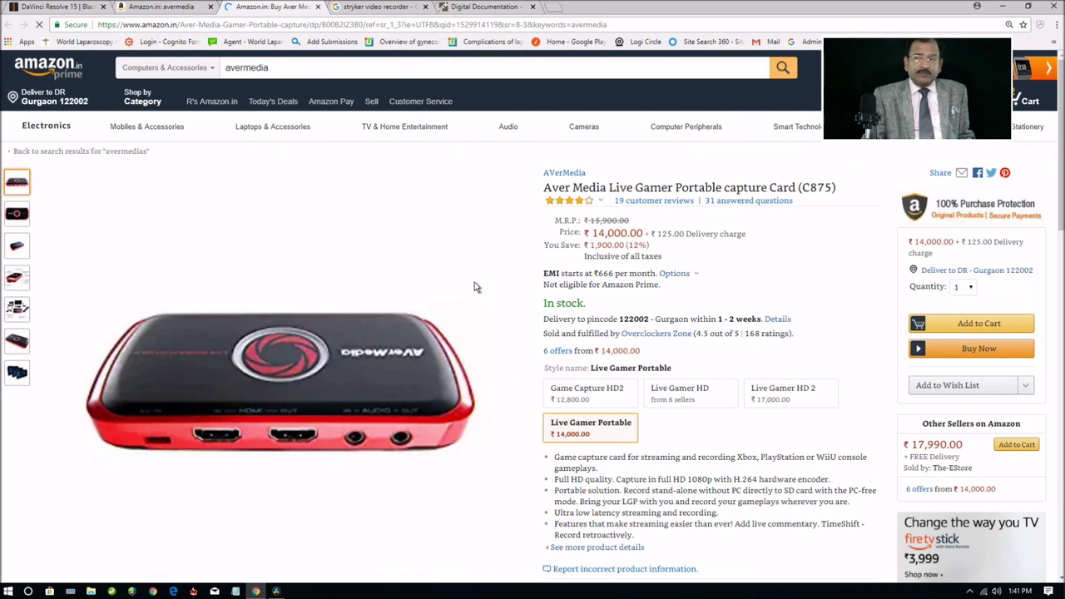
{"action": "scroll", "coordinate": [582, 363], "scroll_direction": "down", "scroll_amount": 3}
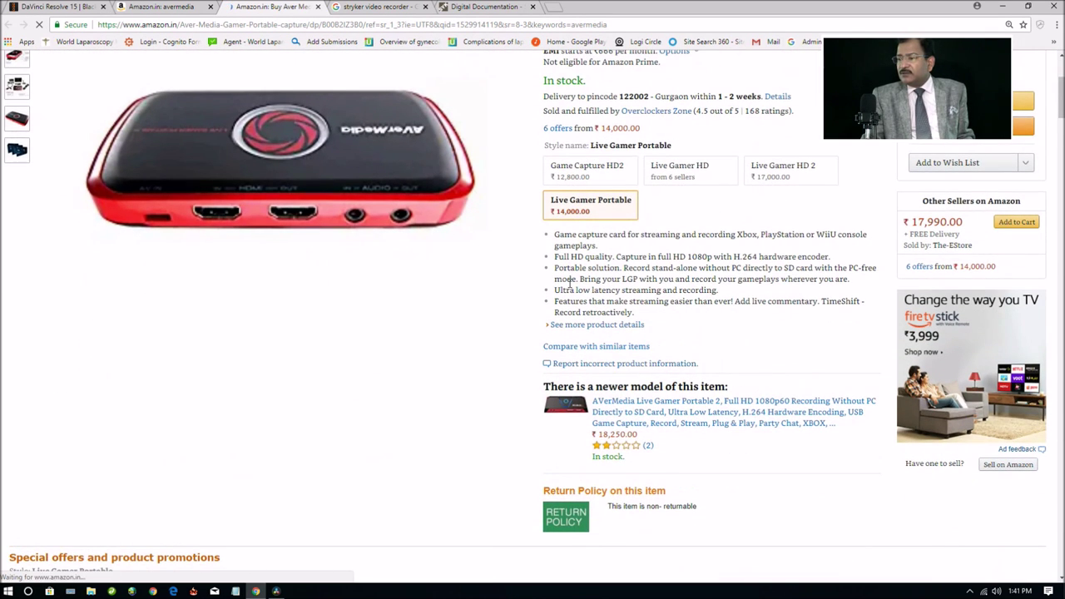
{"action": "left_click_drag", "start_coordinate": [564, 259], "coordinate": [821, 255]}
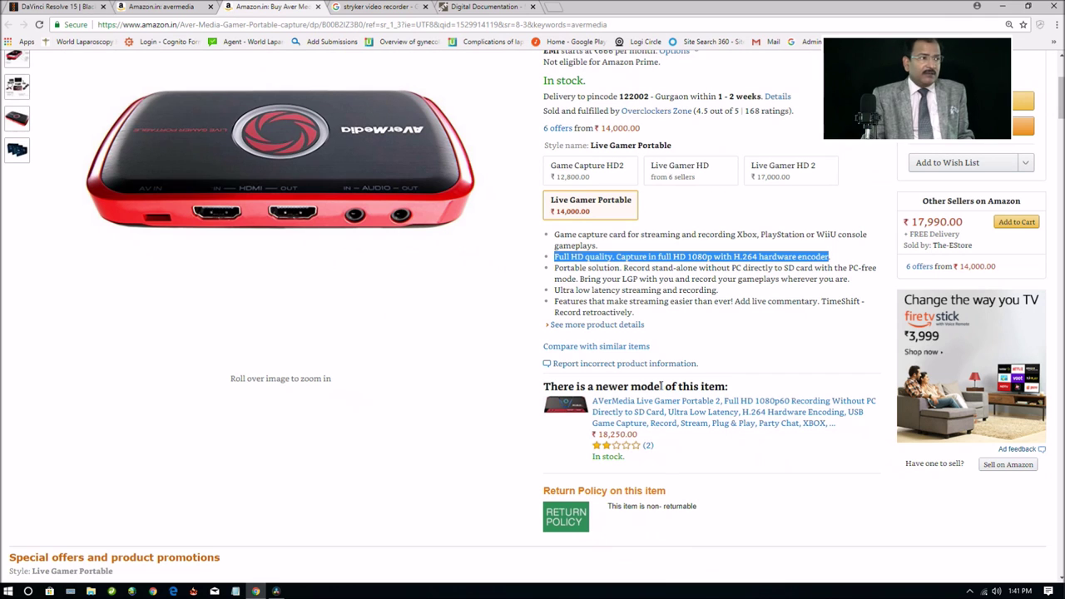
{"action": "scroll", "coordinate": [661, 386], "scroll_direction": "up", "scroll_amount": 1}
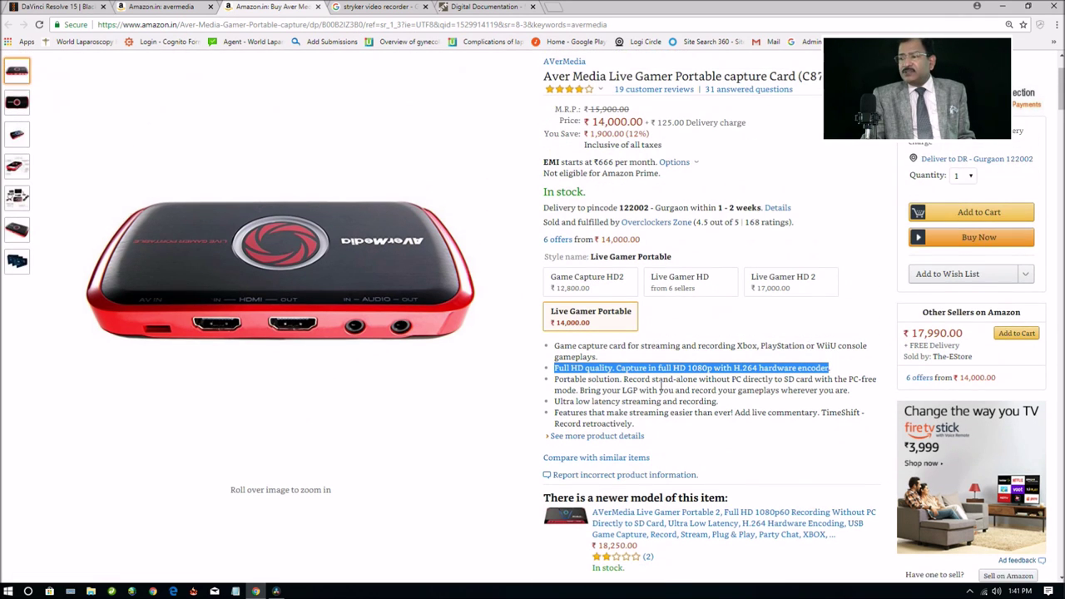
{"action": "scroll", "coordinate": [661, 385], "scroll_direction": "up", "scroll_amount": 1}
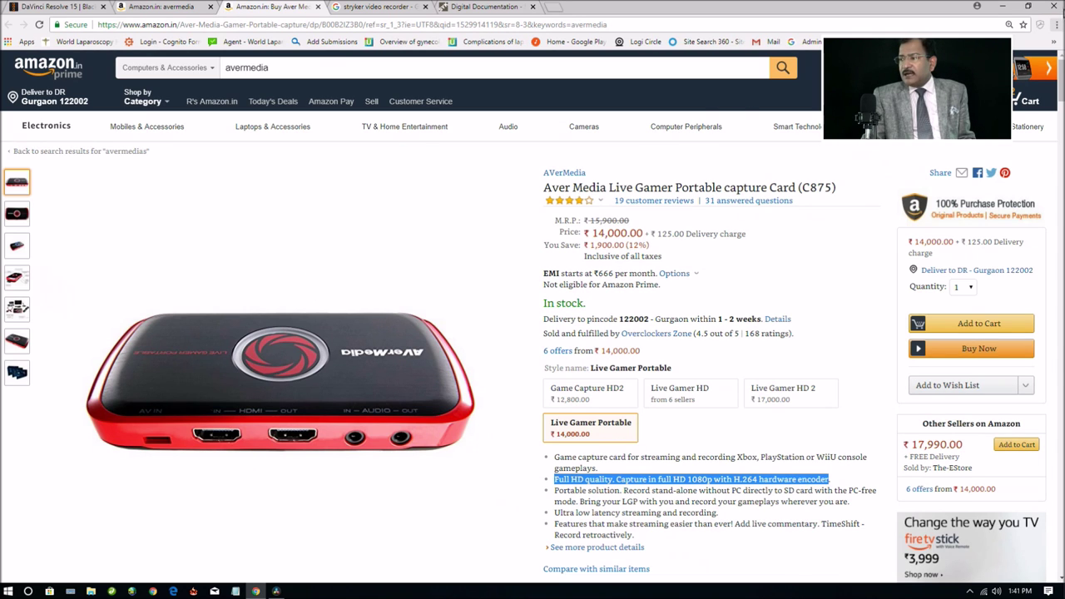
{"action": "key", "text": "alt+Tab"}
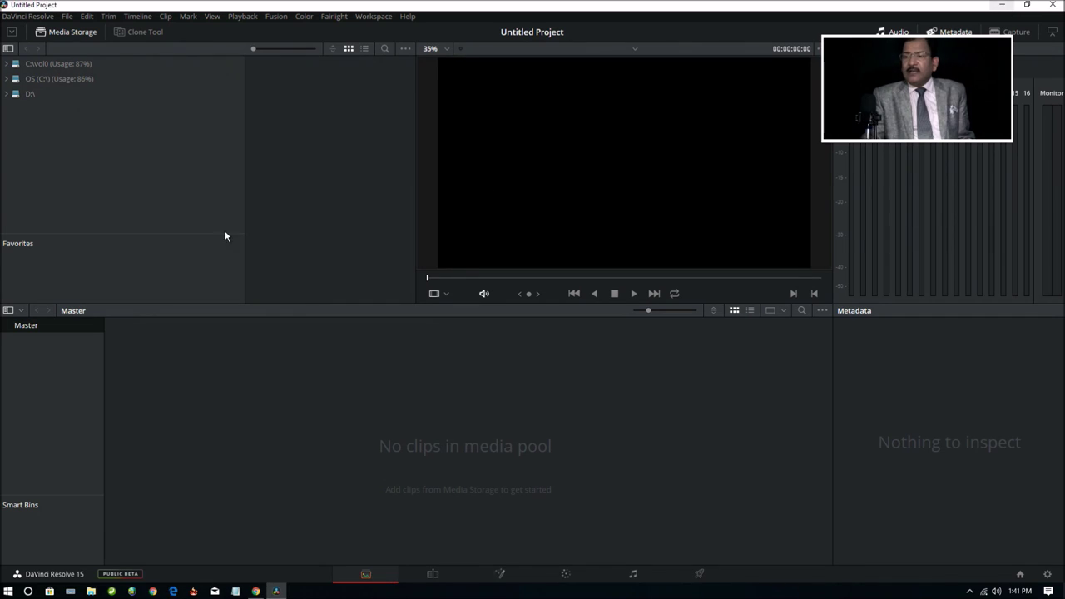
In Media Storage, expand OS (C:) and open Users and the personal user folder.
{"action": "left_click", "coordinate": [23, 95]}
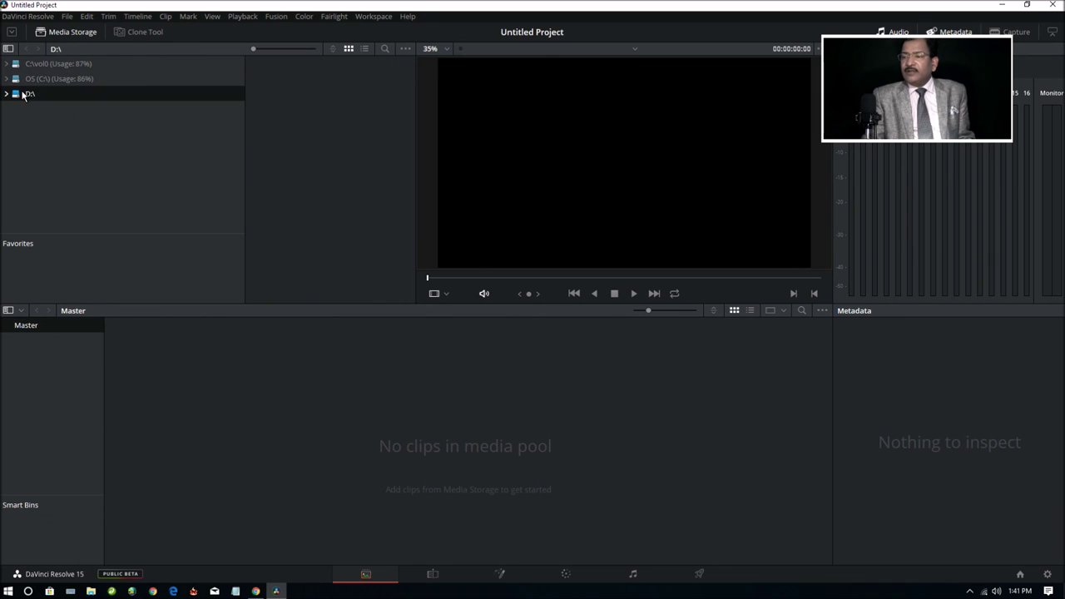
{"action": "left_click", "coordinate": [58, 64]}
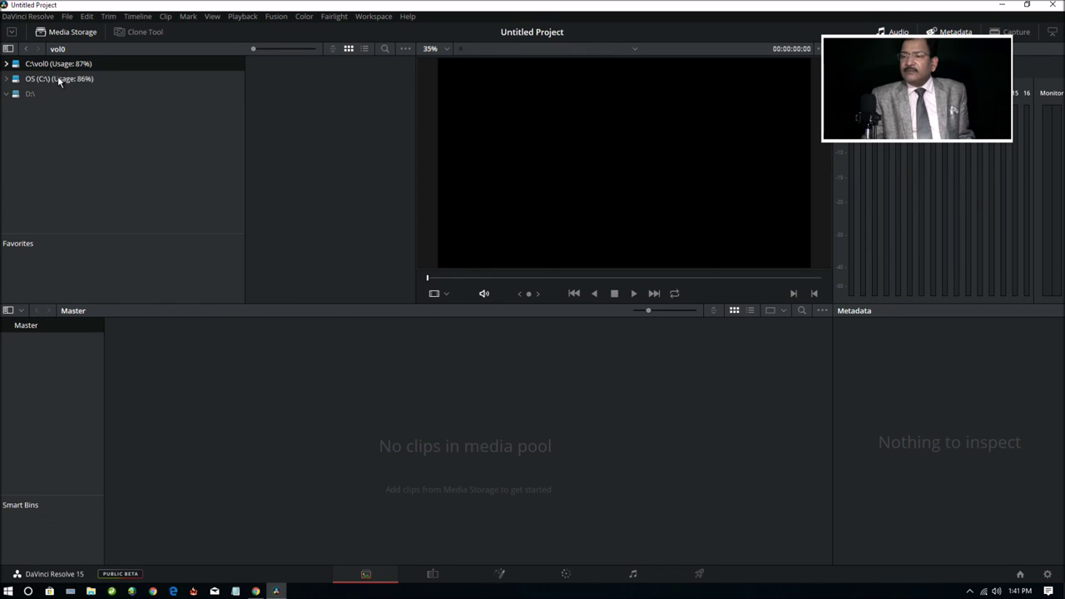
{"action": "left_click", "coordinate": [58, 79]}
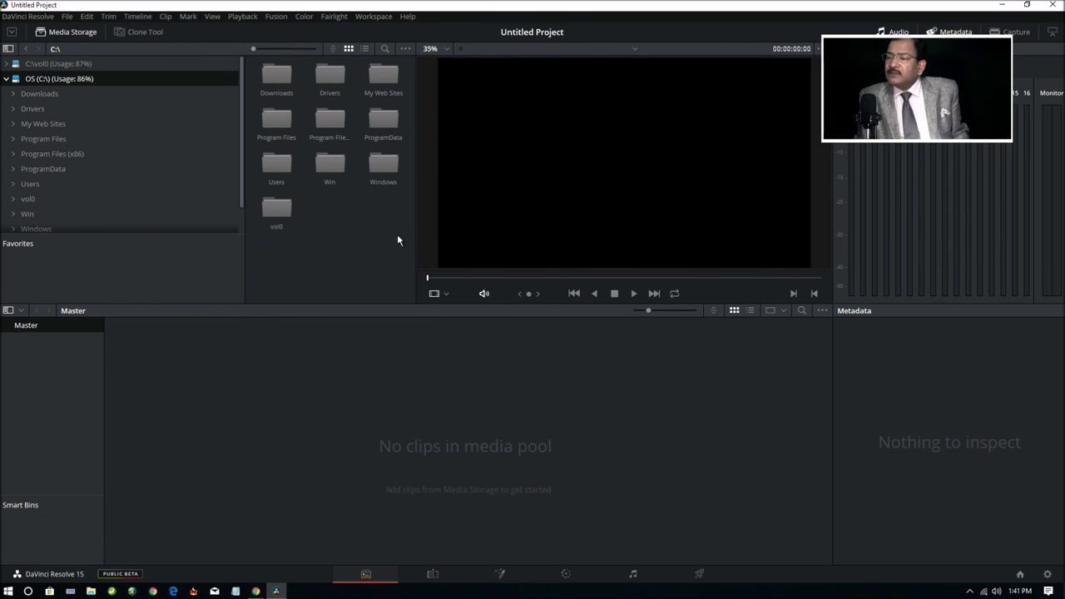
{"action": "double_click", "coordinate": [280, 165]}
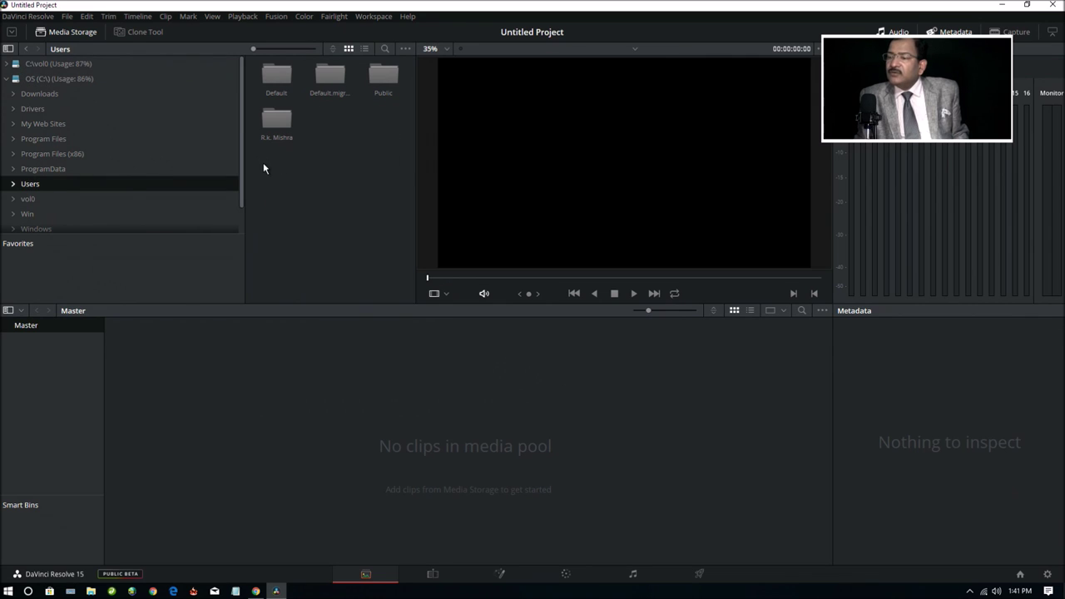
{"action": "double_click", "coordinate": [277, 126]}
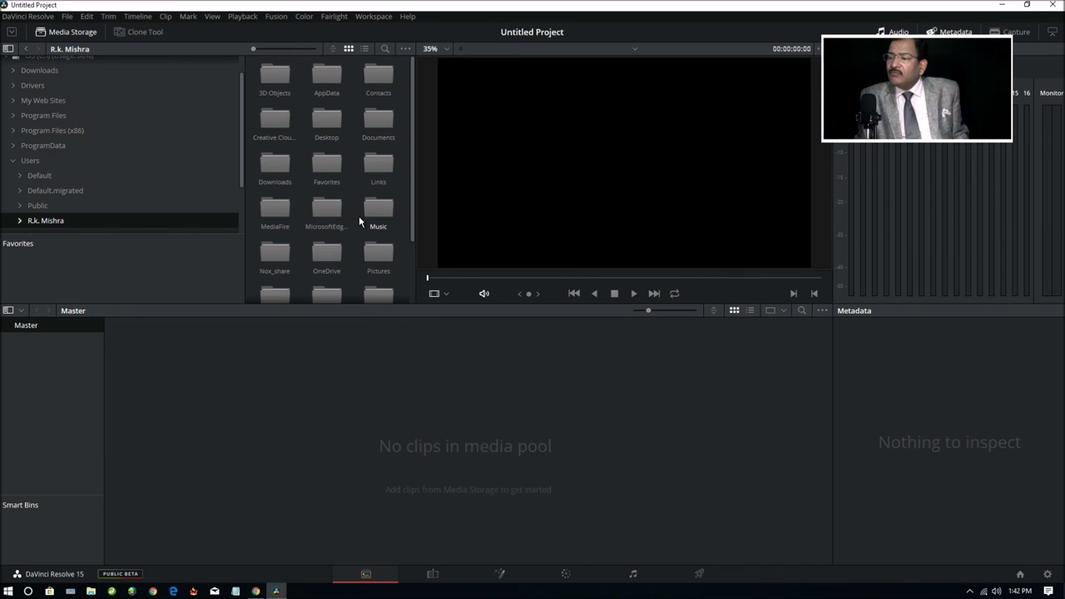
{"action": "scroll", "coordinate": [359, 220], "scroll_direction": "down", "scroll_amount": 1}
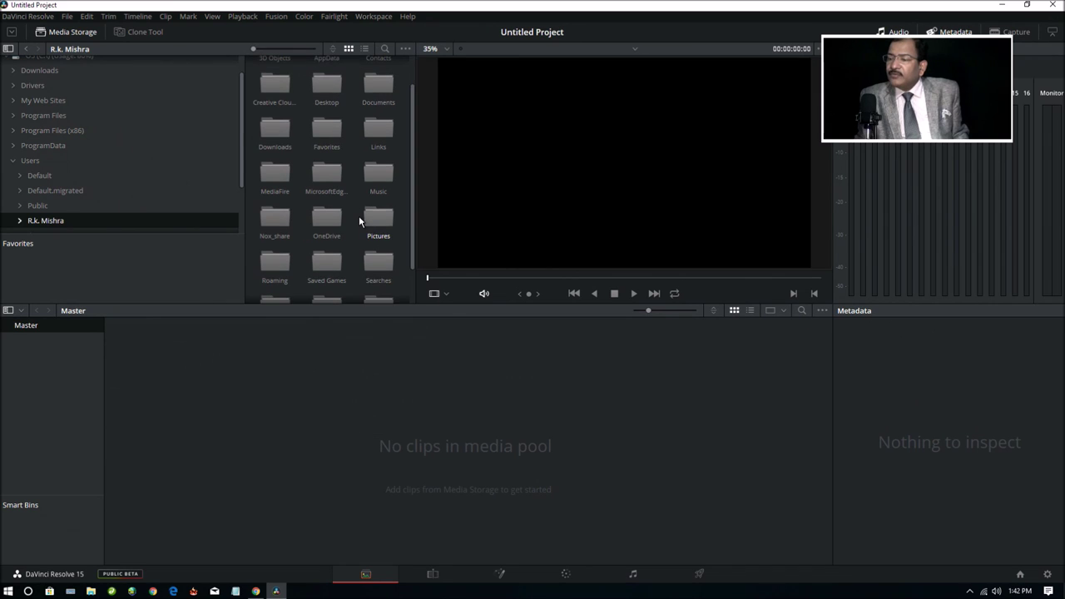
{"action": "scroll", "coordinate": [359, 220], "scroll_direction": "up", "scroll_amount": 1}
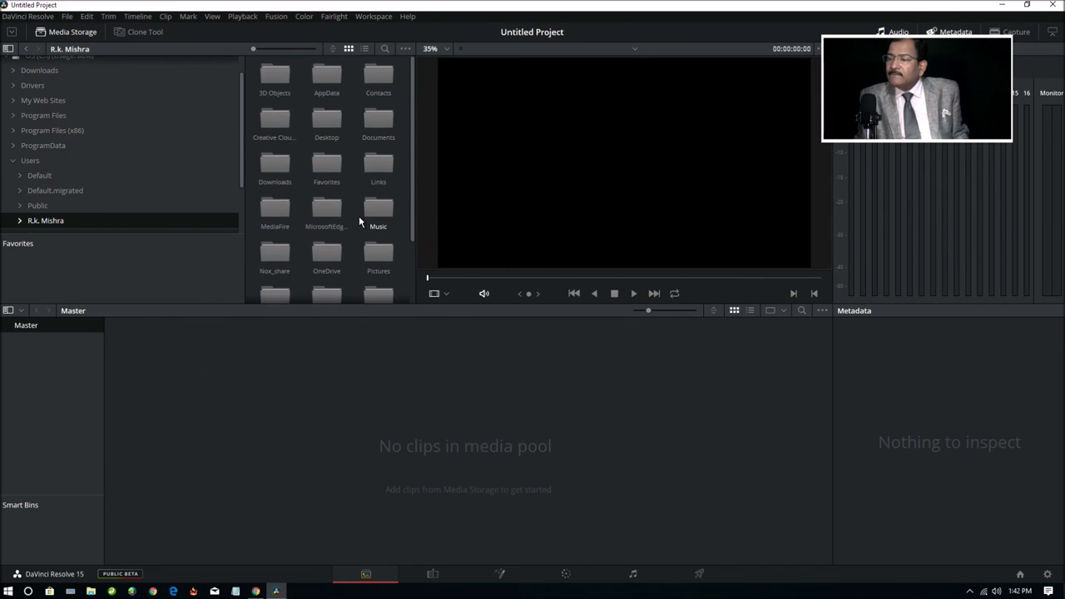
{"action": "scroll", "coordinate": [359, 220], "scroll_direction": "down", "scroll_amount": 1}
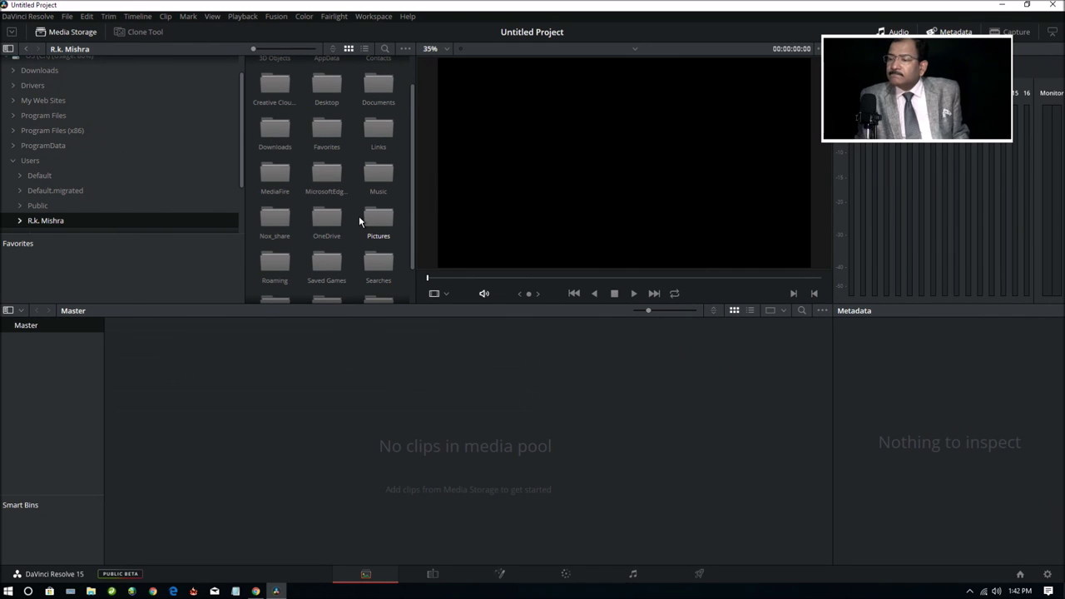
{"action": "scroll", "coordinate": [359, 220], "scroll_direction": "down", "scroll_amount": 1}
{"action": "scroll", "coordinate": [360, 221], "scroll_direction": "down", "scroll_amount": 1}
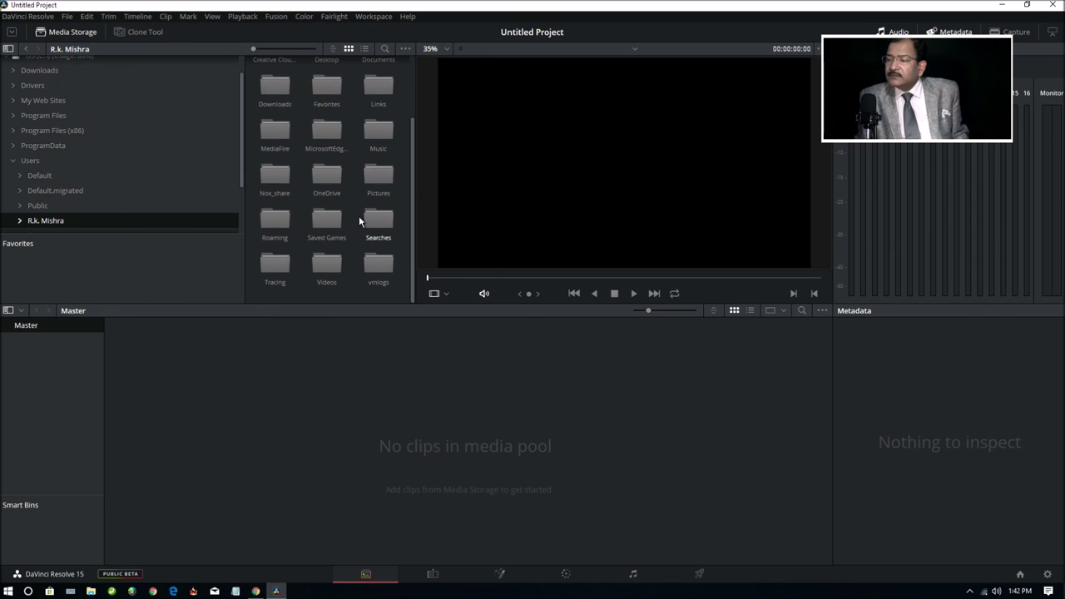
{"action": "scroll", "coordinate": [359, 220], "scroll_direction": "up", "scroll_amount": 2}
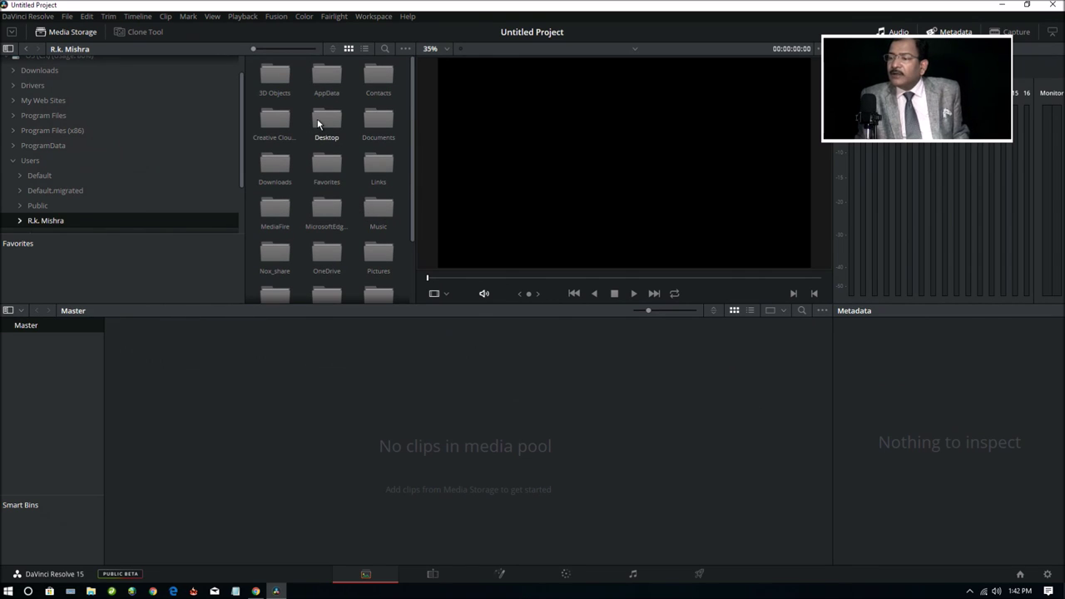
Open Documents, then My Documents, and scroll down through its folders.
{"action": "left_click", "coordinate": [393, 131]}
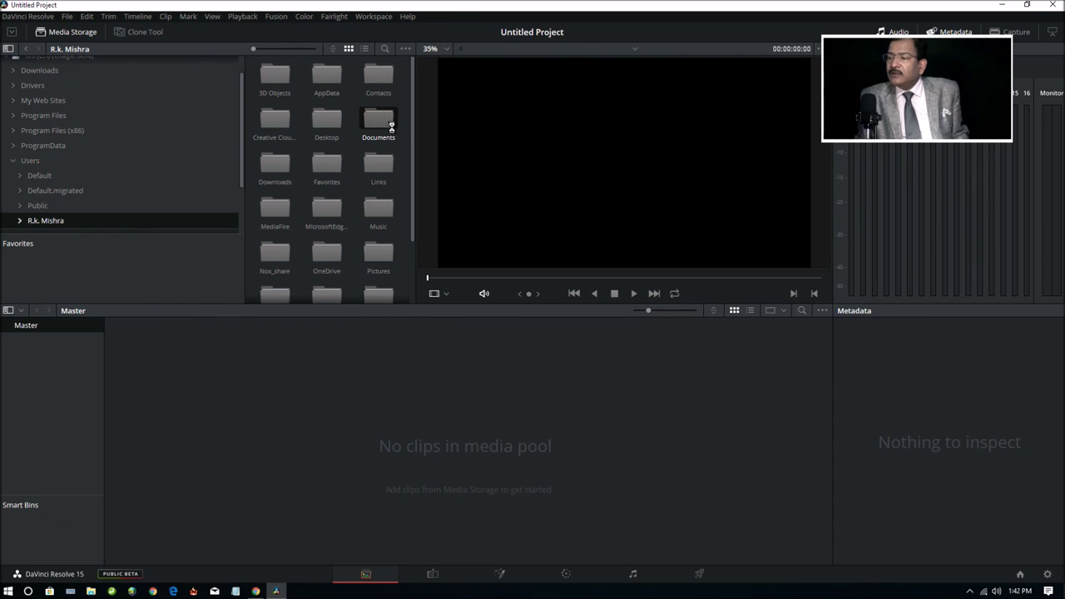
{"action": "double_click", "coordinate": [389, 125]}
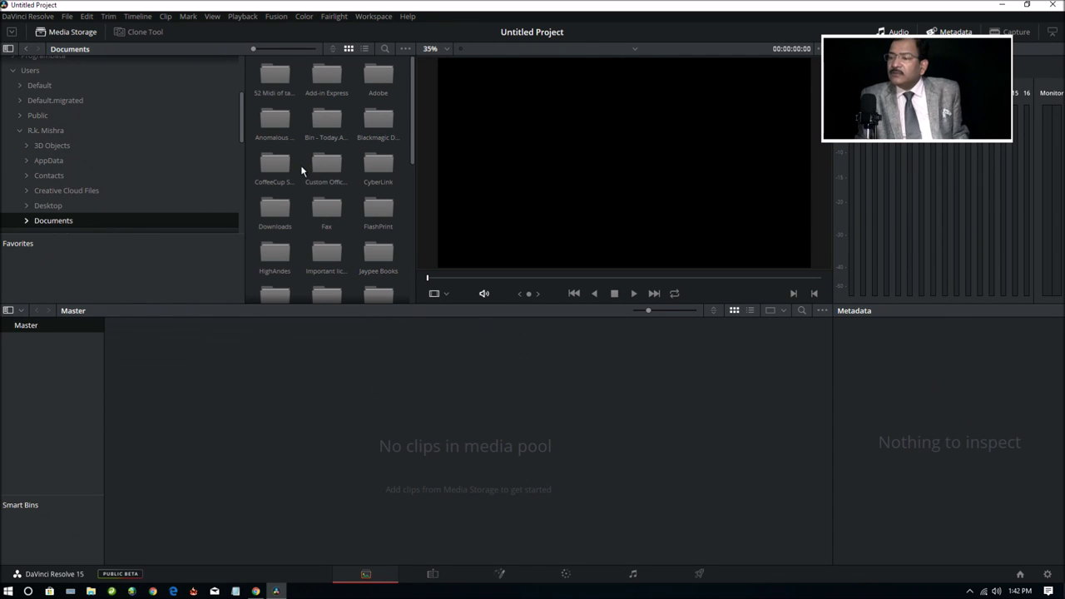
{"action": "scroll", "coordinate": [371, 193], "scroll_direction": "down", "scroll_amount": 2}
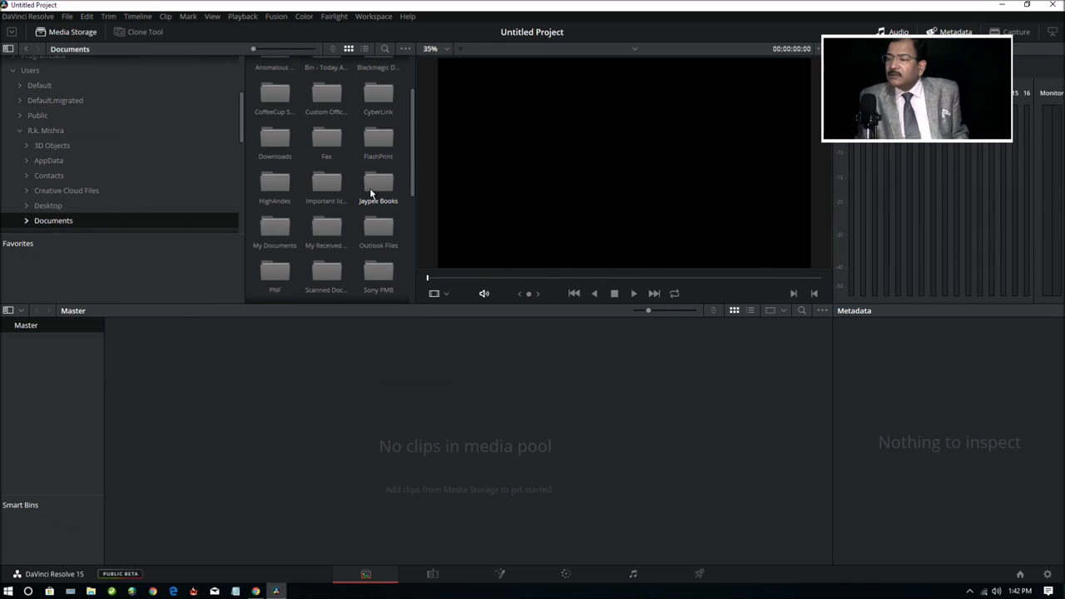
{"action": "scroll", "coordinate": [371, 193], "scroll_direction": "down", "scroll_amount": 1}
{"action": "scroll", "coordinate": [371, 194], "scroll_direction": "down", "scroll_amount": 1}
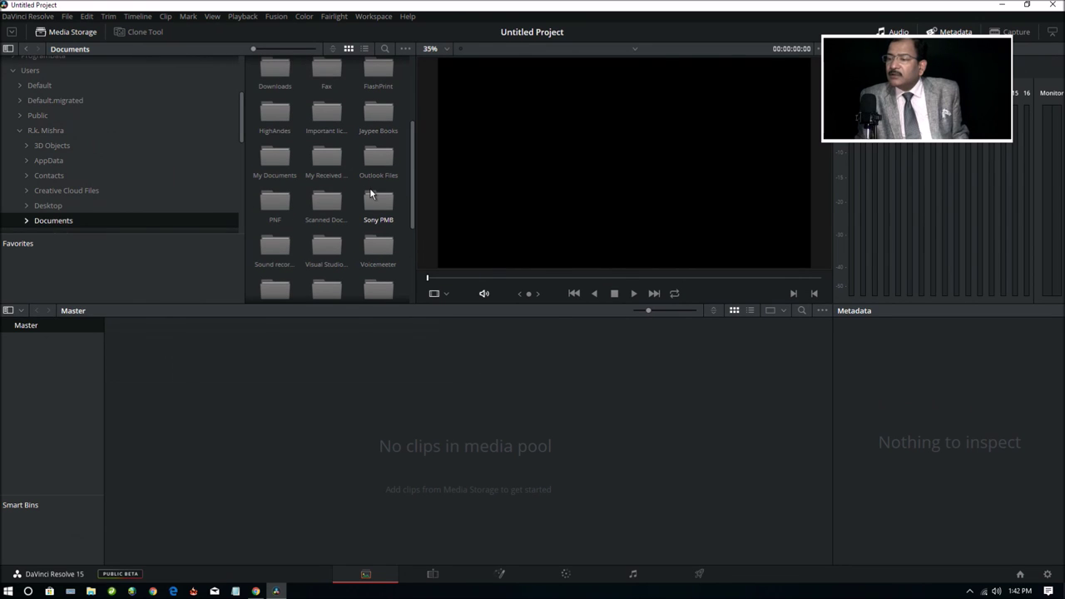
{"action": "double_click", "coordinate": [285, 159]}
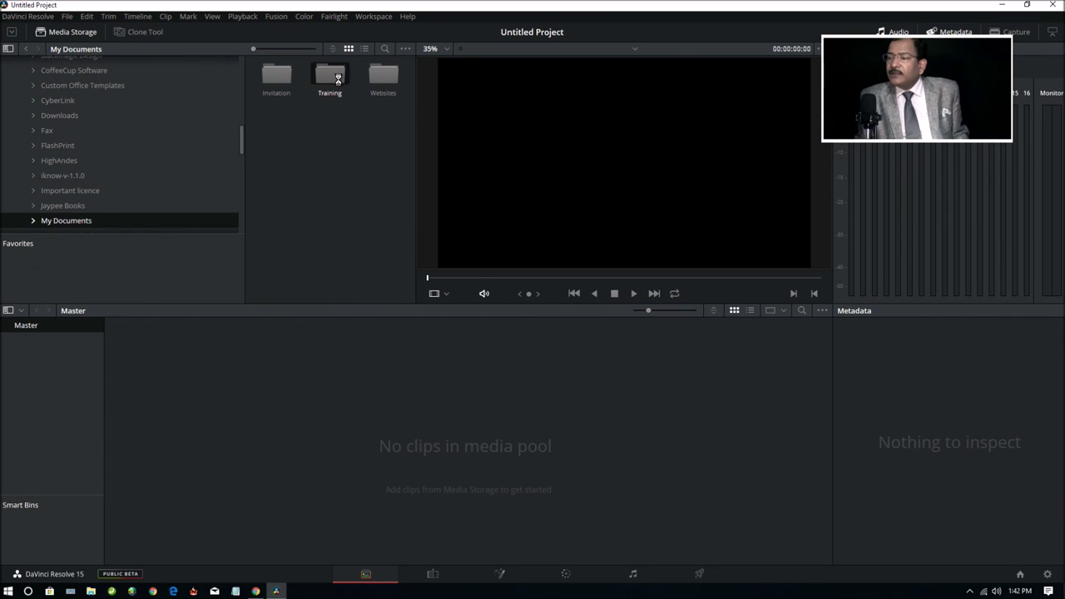
{"action": "scroll", "coordinate": [342, 166], "scroll_direction": "down", "scroll_amount": 1}
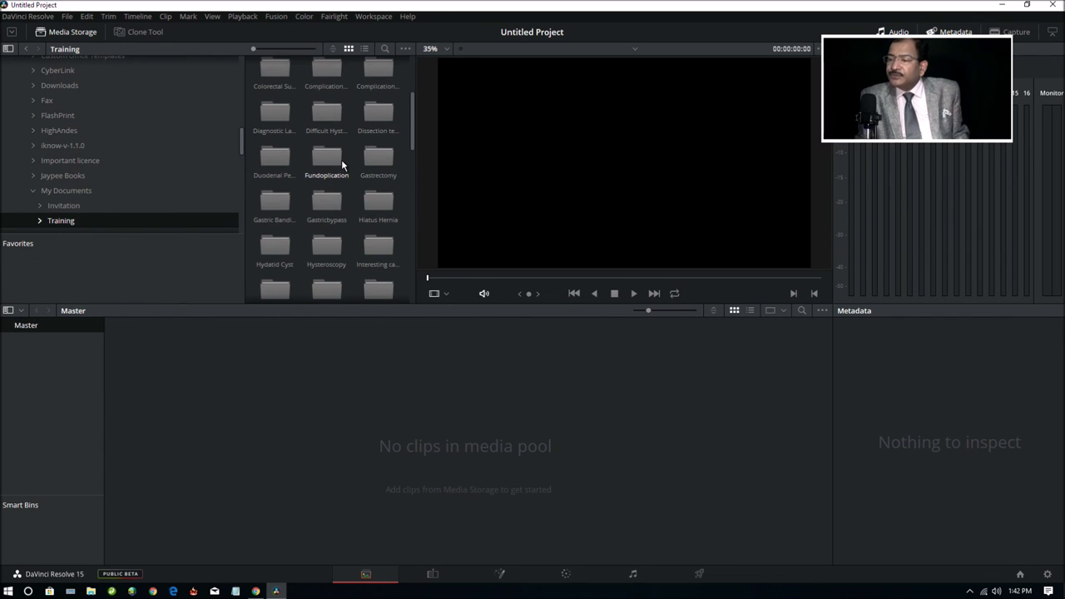
{"action": "scroll", "coordinate": [342, 166], "scroll_direction": "down", "scroll_amount": 2}
{"action": "scroll", "coordinate": [343, 166], "scroll_direction": "down", "scroll_amount": 2}
{"action": "scroll", "coordinate": [344, 169], "scroll_direction": "down", "scroll_amount": 1}
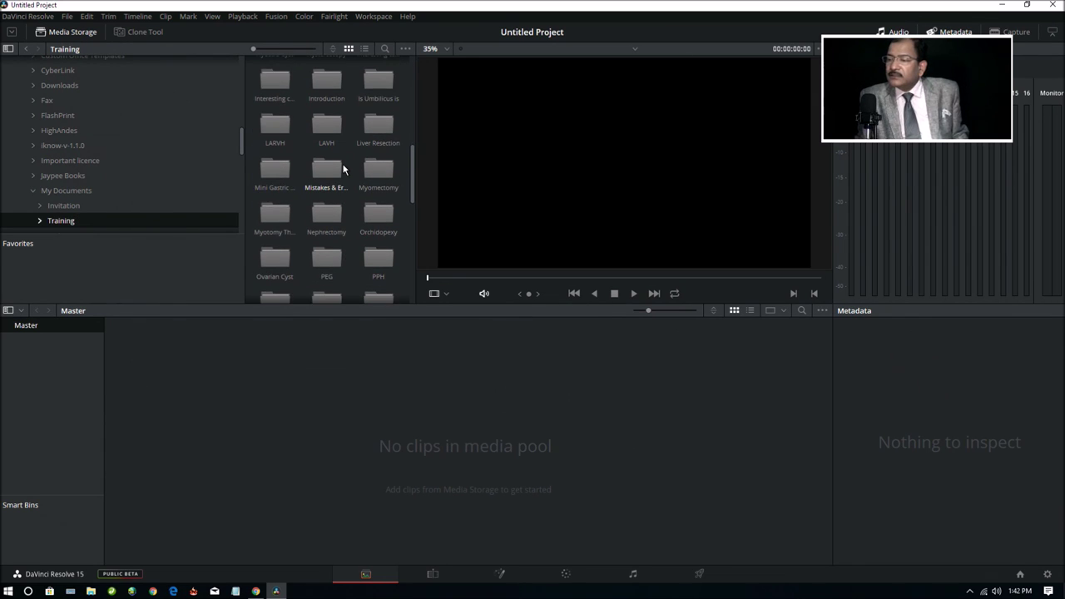
{"action": "scroll", "coordinate": [343, 169], "scroll_direction": "down", "scroll_amount": 2}
{"action": "scroll", "coordinate": [343, 169], "scroll_direction": "down", "scroll_amount": 1}
{"action": "scroll", "coordinate": [343, 169], "scroll_direction": "down", "scroll_amount": 1}
{"action": "scroll", "coordinate": [342, 169], "scroll_direction": "down", "scroll_amount": 2}
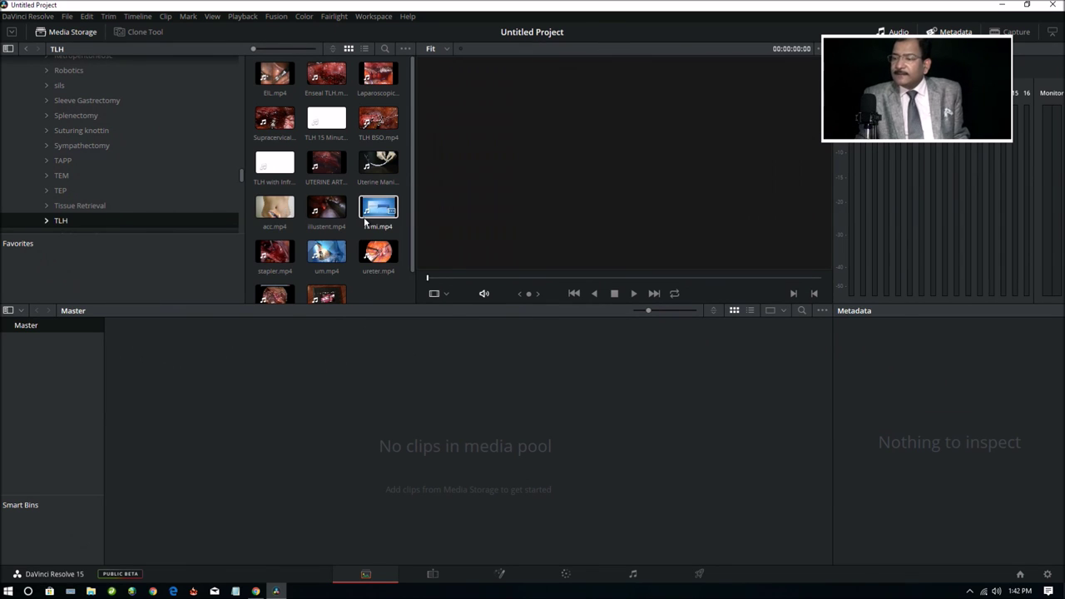
Drag TLH 15 Minute.mp4 from Media Storage into the Media Pool, triggering the frame-rate prompt.
{"action": "scroll", "coordinate": [366, 222], "scroll_direction": "down", "scroll_amount": 1}
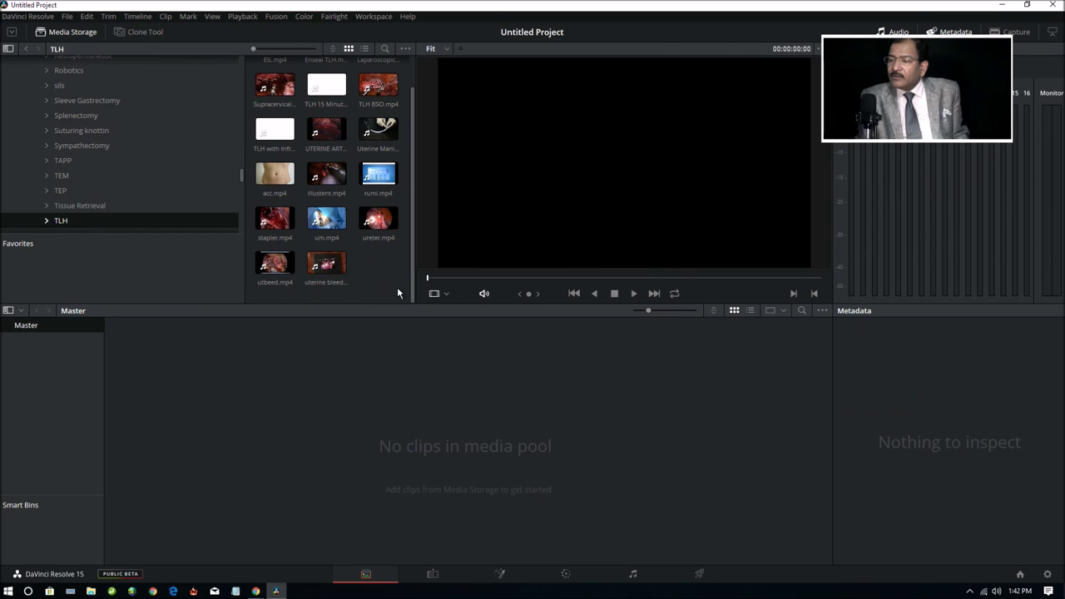
{"action": "scroll", "coordinate": [357, 242], "scroll_direction": "up", "scroll_amount": 1}
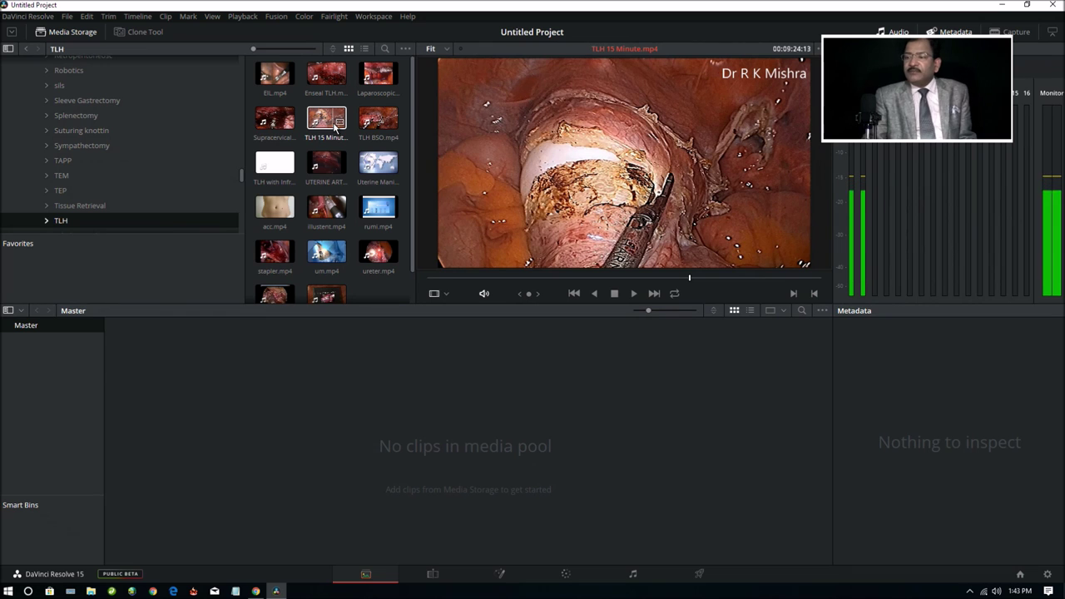
{"action": "left_click_drag", "start_coordinate": [334, 124], "coordinate": [238, 440]}
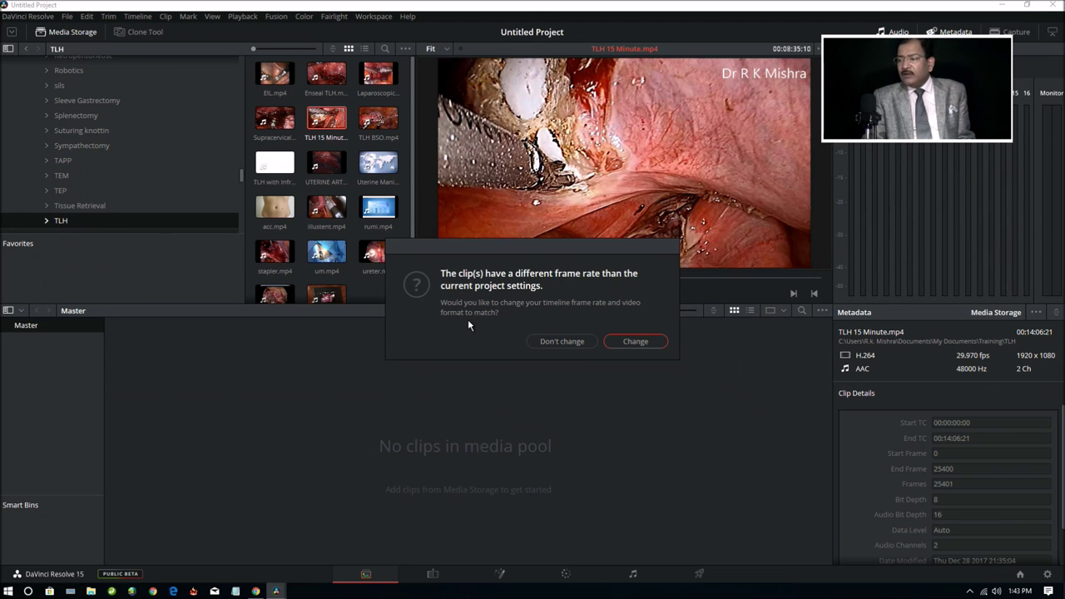
Keep the project frame rate so TLH 15 Minute.mp4 is imported into the Master bin.
{"action": "left_click", "coordinate": [565, 342]}
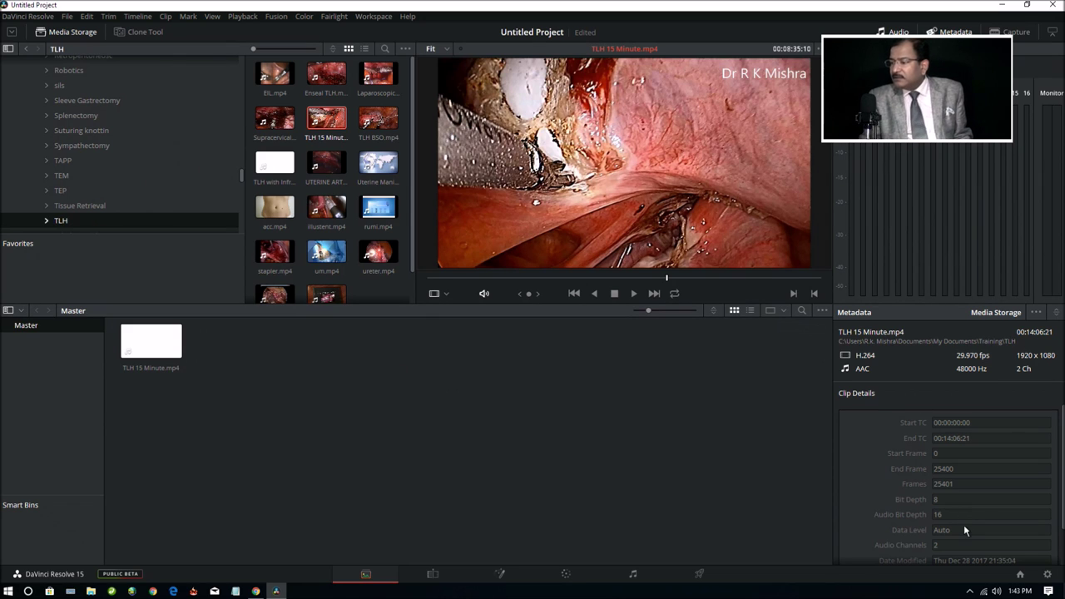
{"action": "scroll", "coordinate": [986, 460], "scroll_direction": "down", "scroll_amount": 1}
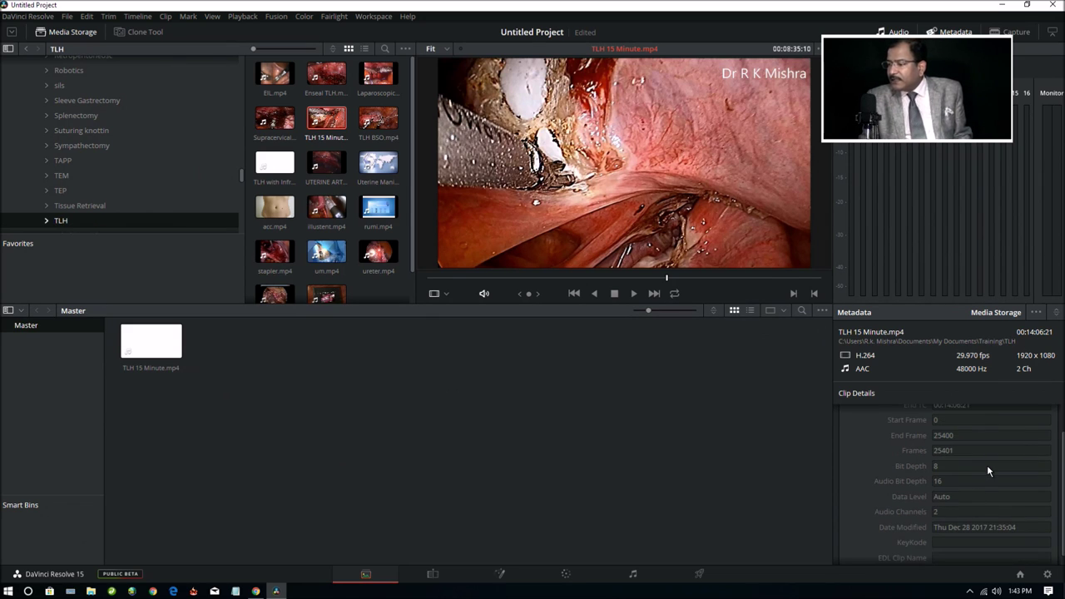
{"action": "scroll", "coordinate": [987, 465], "scroll_direction": "up", "scroll_amount": 1}
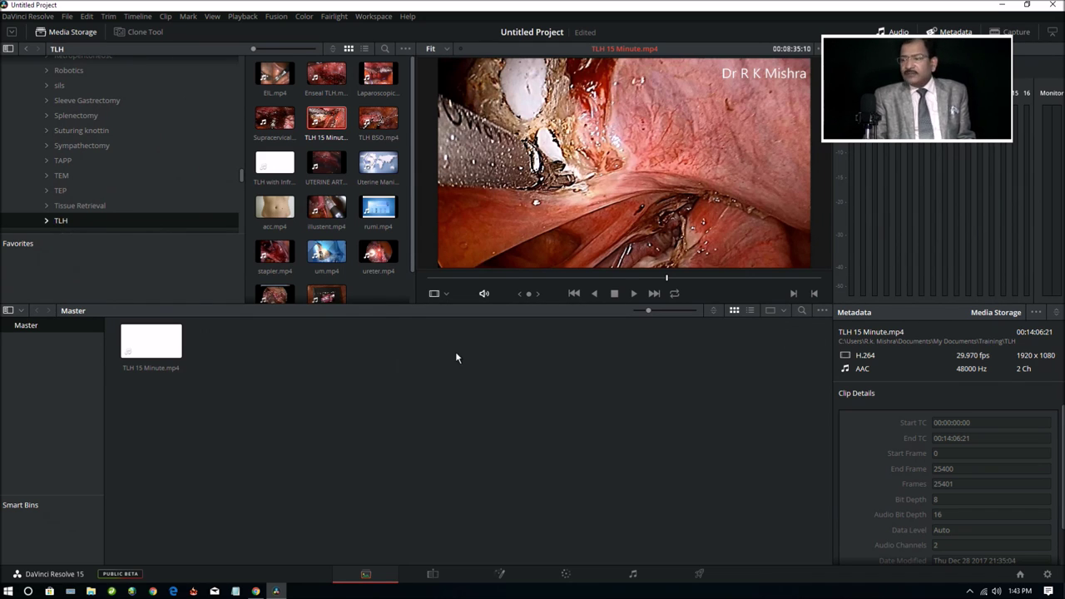
Play the TLH clip forward and backward, stop it, and reload it from the start.
{"action": "left_click", "coordinate": [630, 298]}
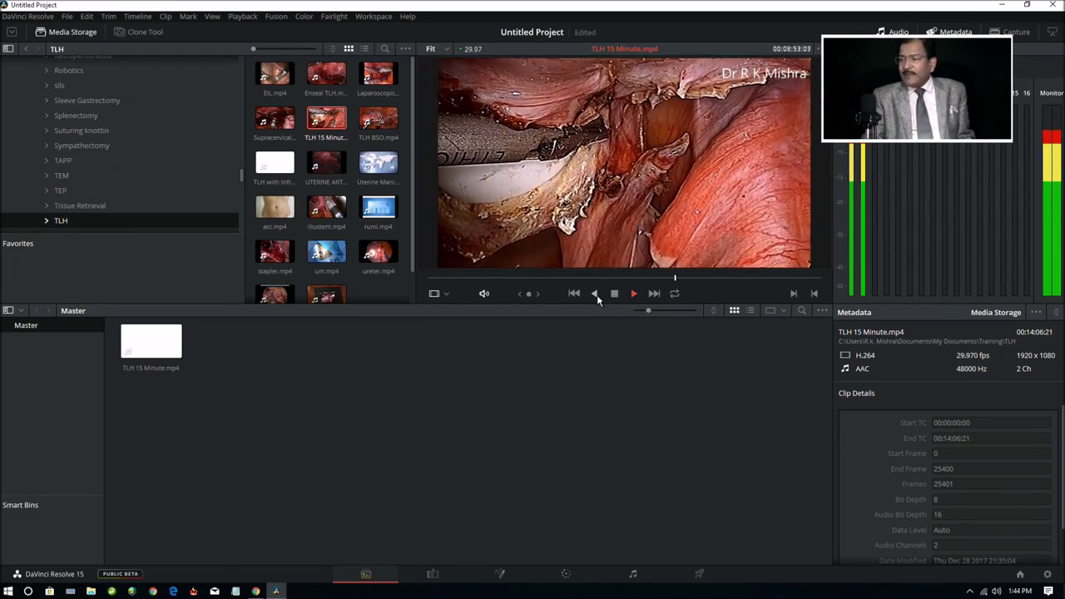
{"action": "left_click", "coordinate": [597, 295]}
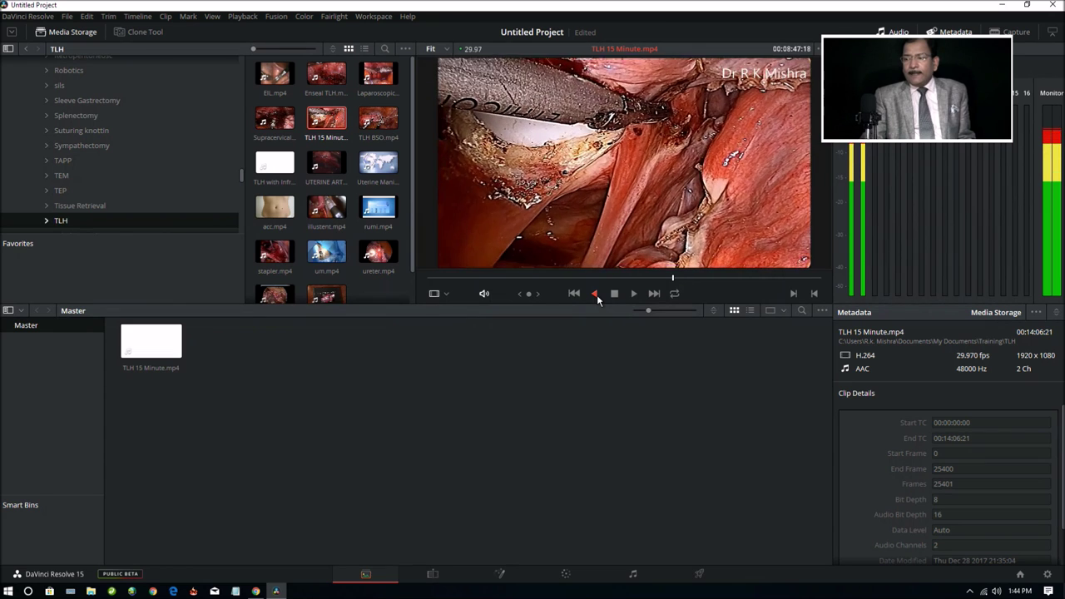
{"action": "left_click", "coordinate": [615, 296]}
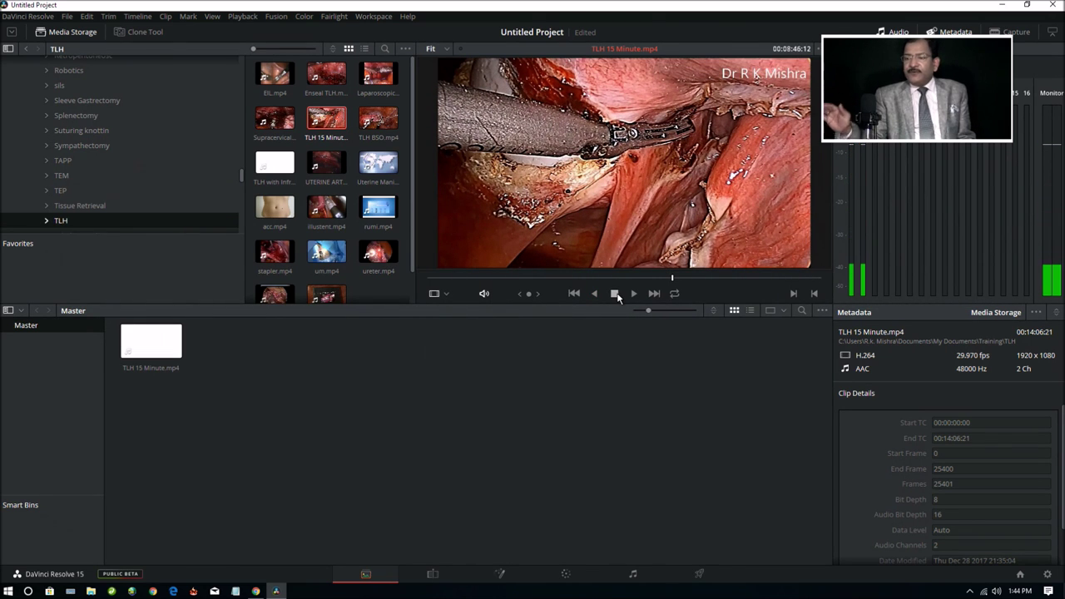
{"action": "left_click", "coordinate": [148, 342]}
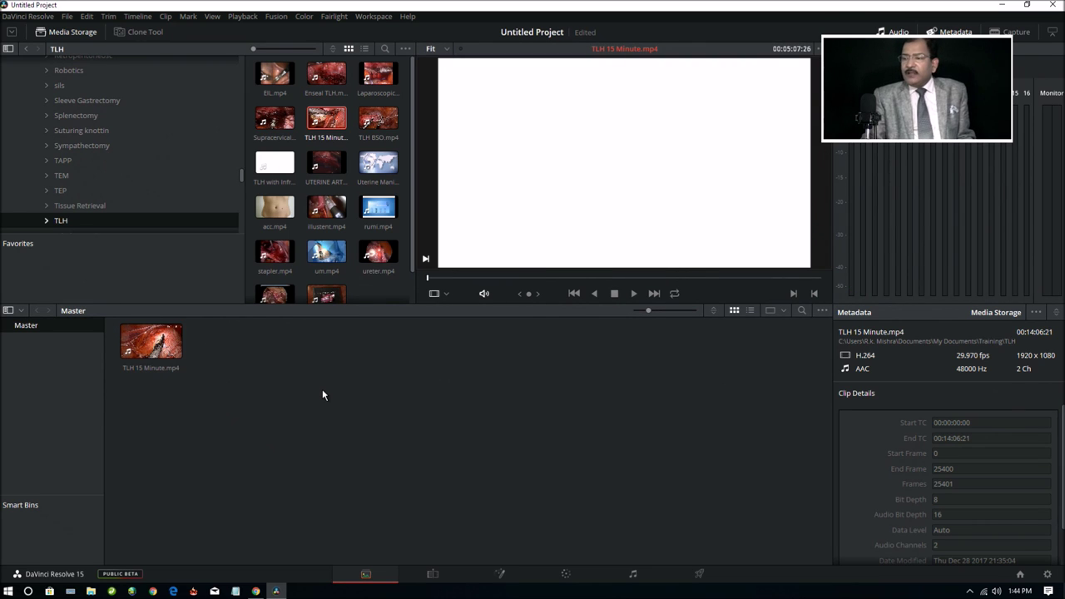
Add acc.mp4 to the Master bin and preview it, then switch to File Explorer.
{"action": "left_click", "coordinate": [280, 213]}
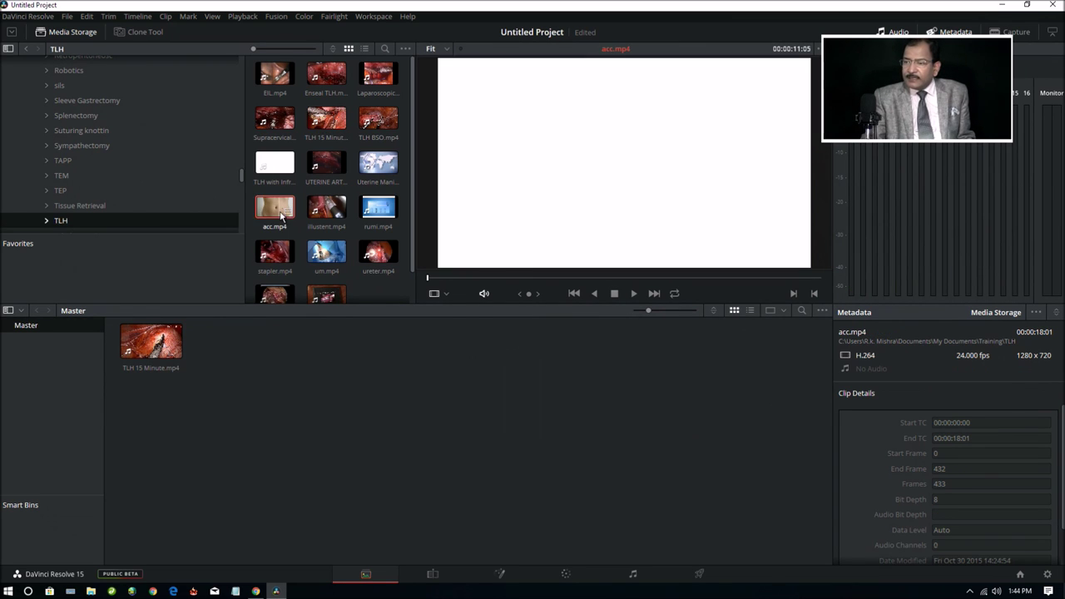
{"action": "left_click_drag", "start_coordinate": [280, 214], "coordinate": [261, 369]}
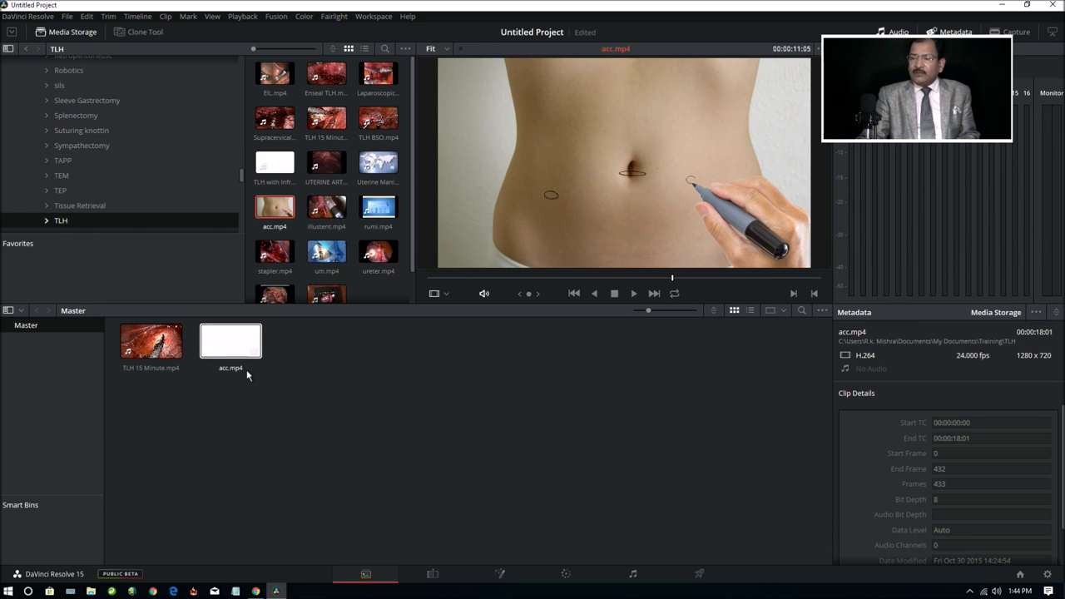
{"action": "left_click", "coordinate": [226, 356]}
{"action": "left_click", "coordinate": [425, 454]}
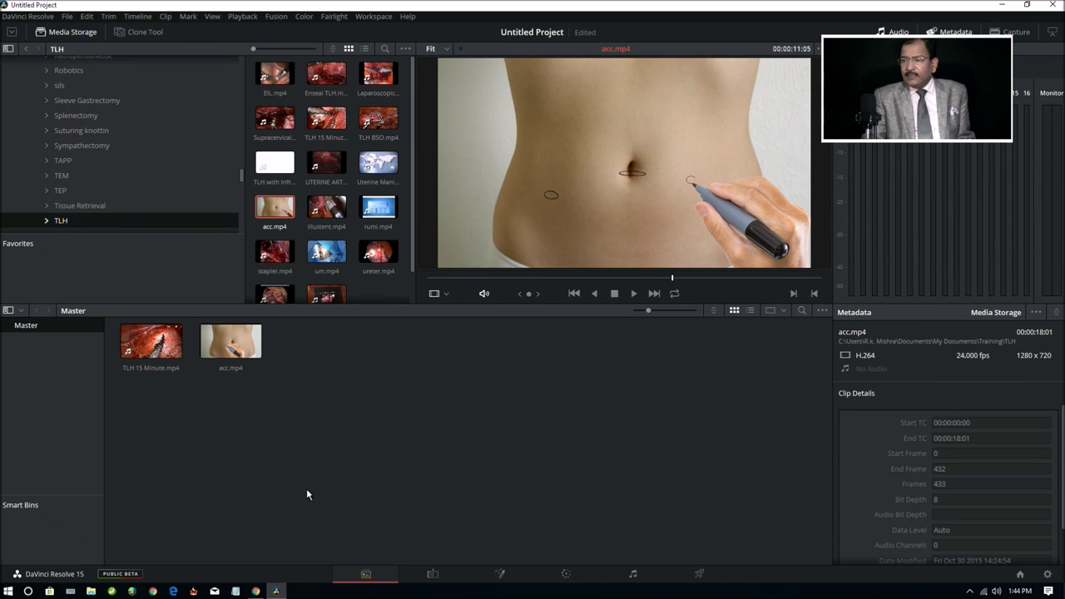
{"action": "left_click", "coordinate": [91, 592]}
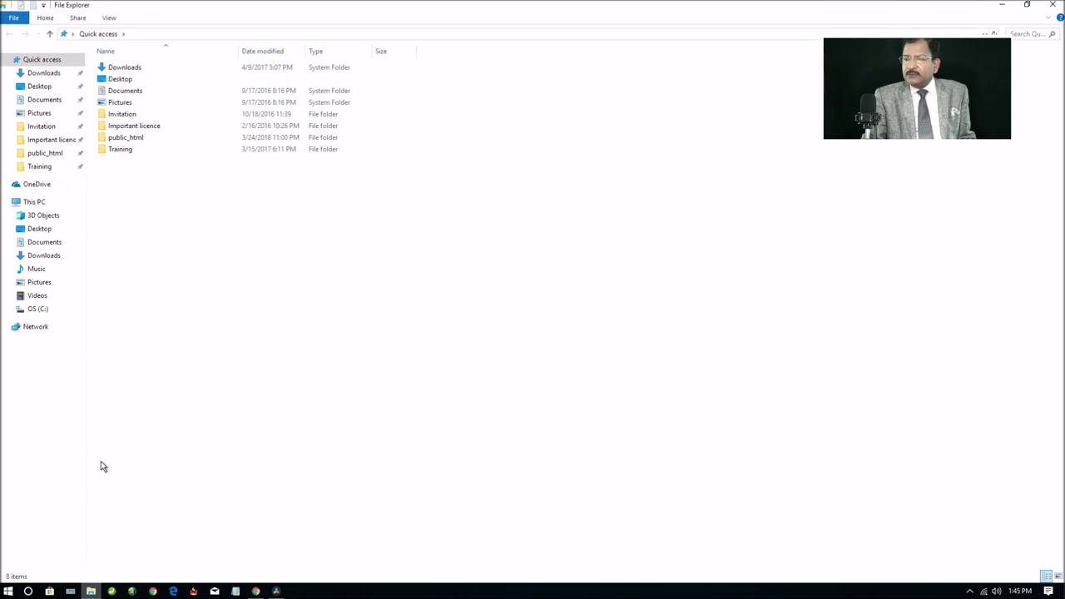
Copy the clinning video from Training > LAVH and minimize File Explorer.
{"action": "left_click", "coordinate": [30, 170]}
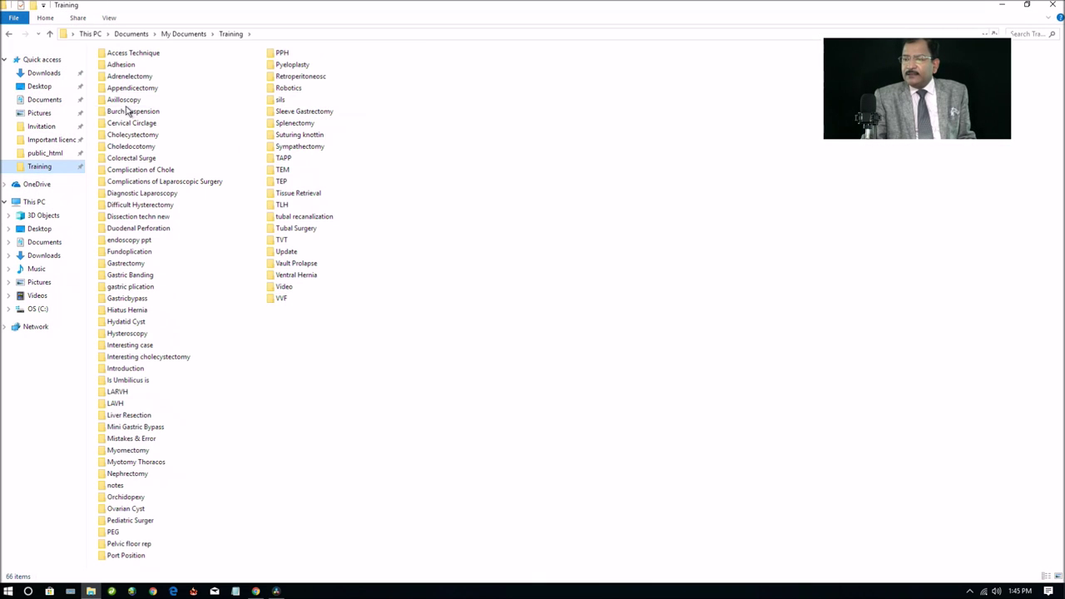
{"action": "double_click", "coordinate": [163, 405]}
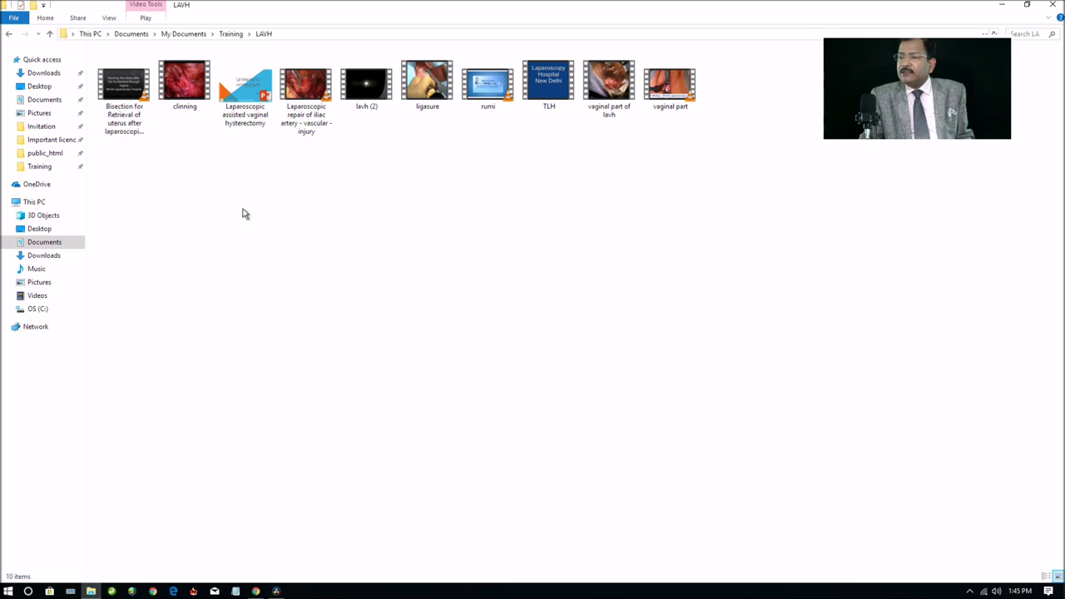
{"action": "right_click", "coordinate": [183, 89]}
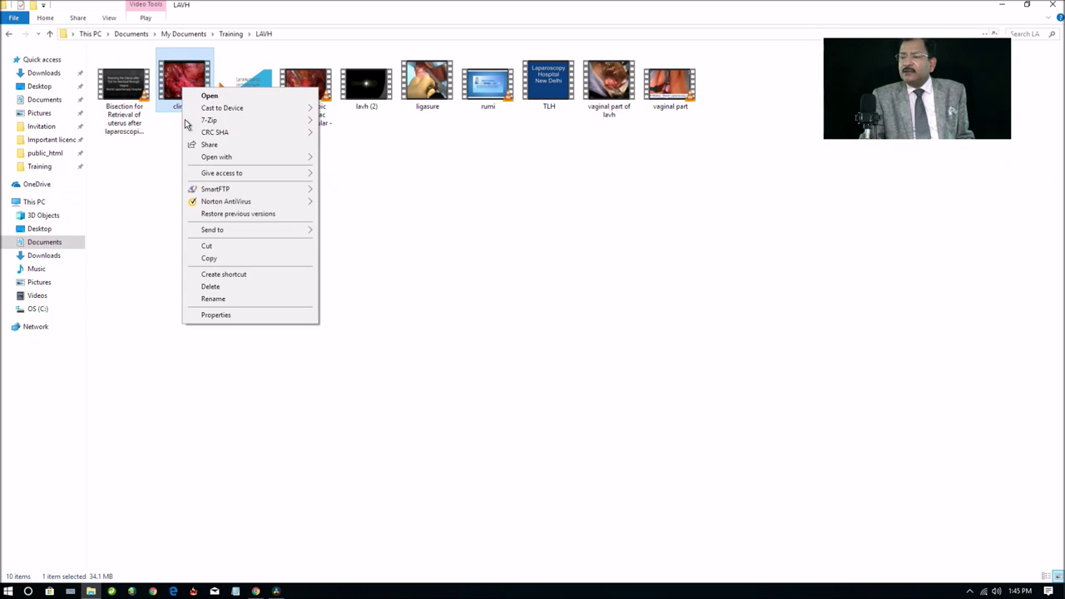
{"action": "left_click", "coordinate": [226, 258]}
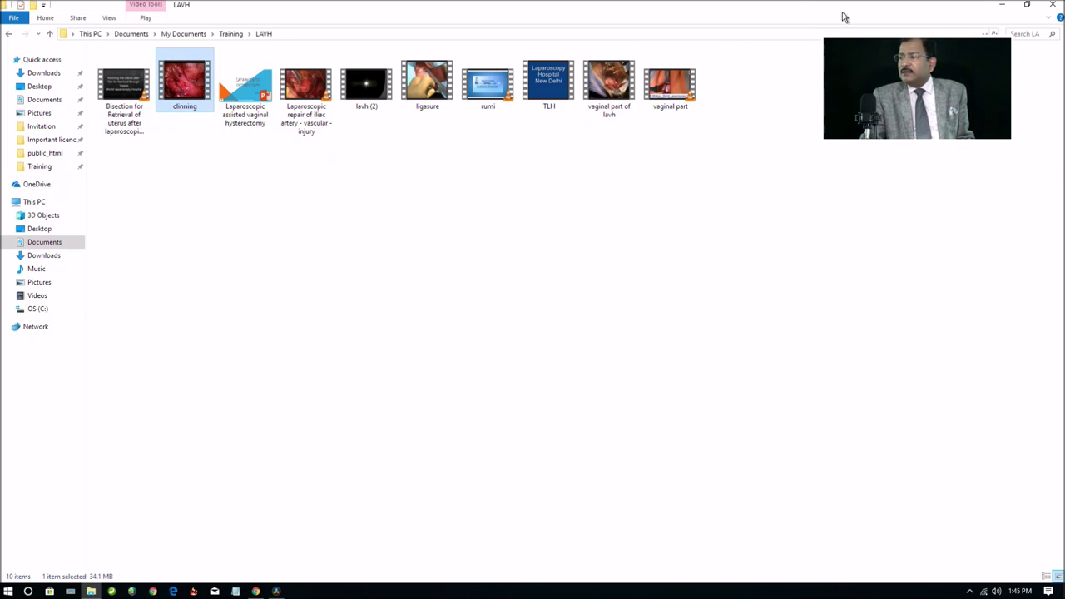
{"action": "left_click", "coordinate": [1005, 5]}
Open and dismiss the media pool's right-click options menu.
{"action": "left_click", "coordinate": [509, 377]}
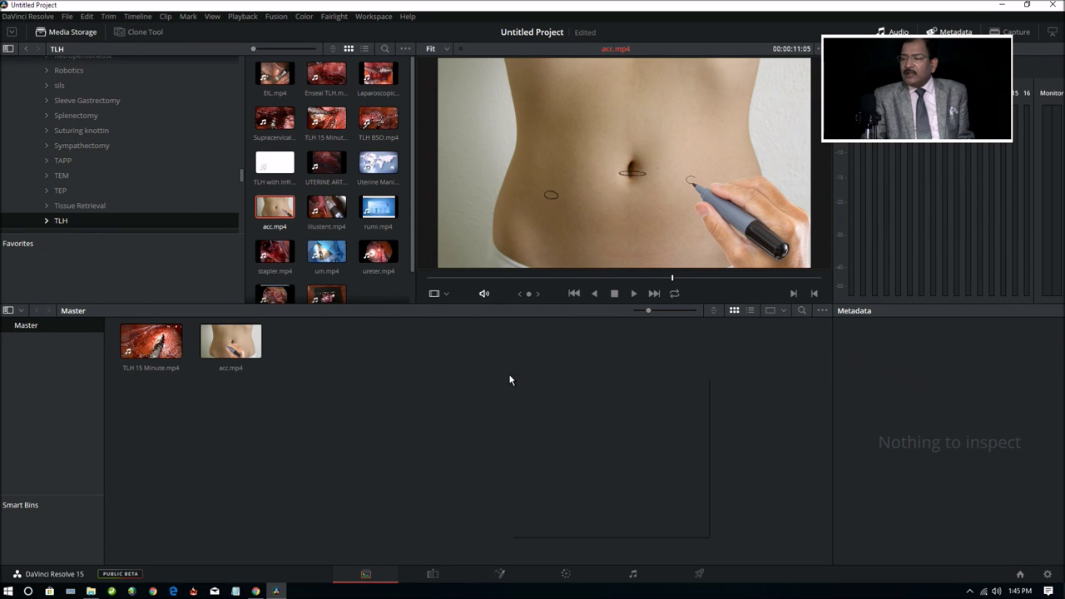
{"action": "right_click", "coordinate": [510, 383]}
{"action": "left_click", "coordinate": [395, 388]}
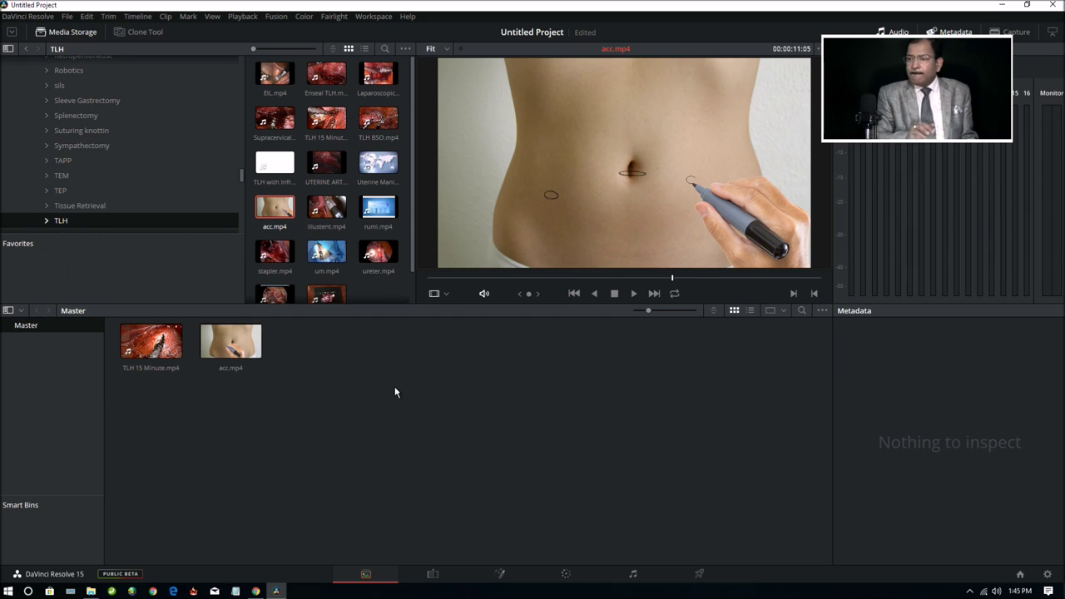
{"action": "right_click", "coordinate": [338, 384]}
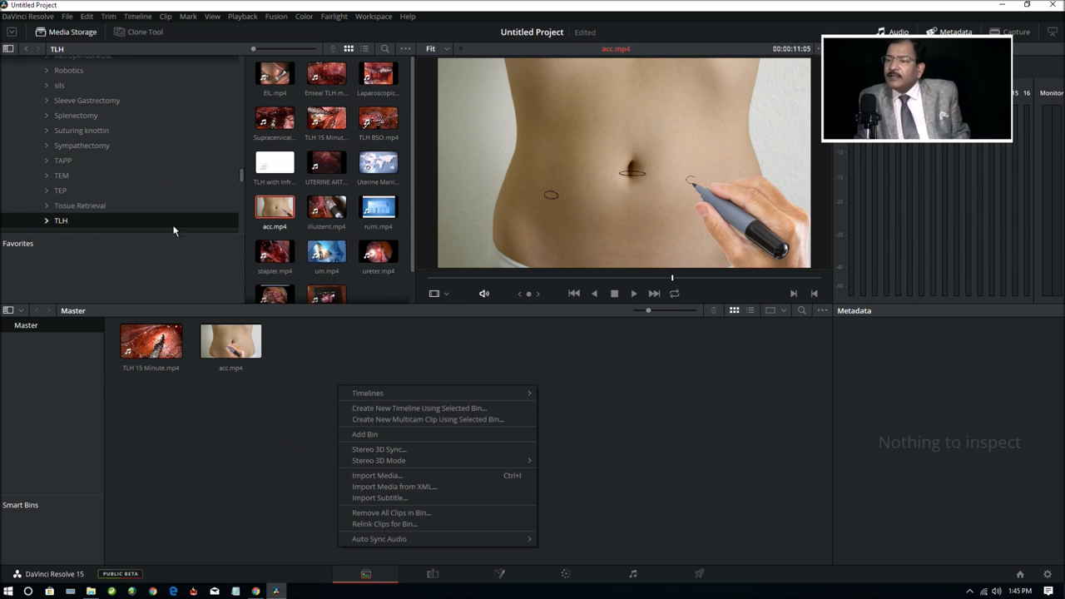
Browse the DaVinci Resolve and File > Import File menus without importing, then go to the Edit page.
{"action": "left_click", "coordinate": [6, 17]}
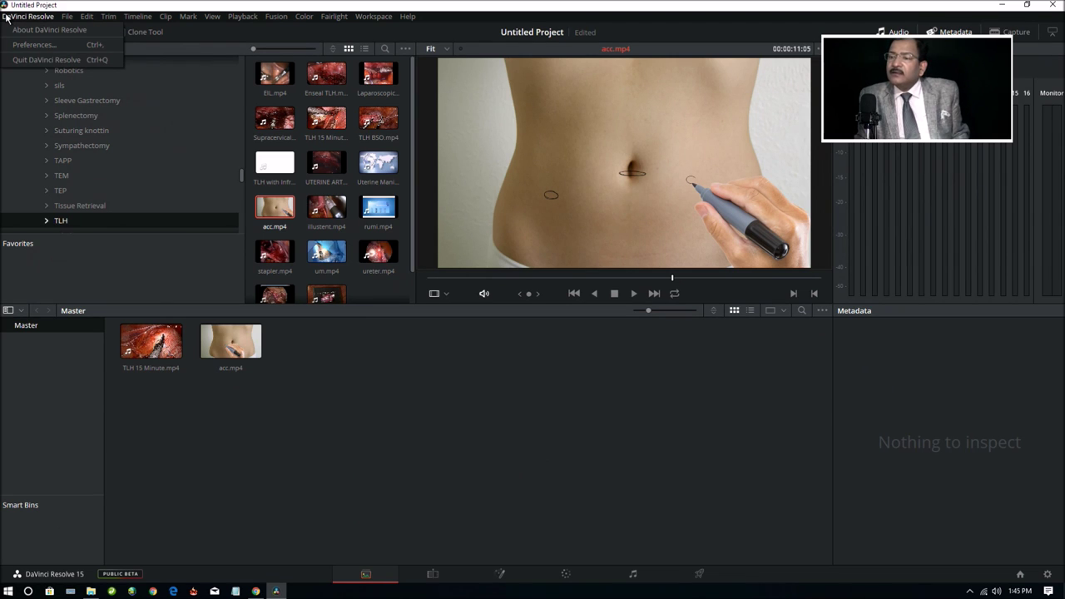
{"action": "mouse_move", "coordinate": [61, 21]}
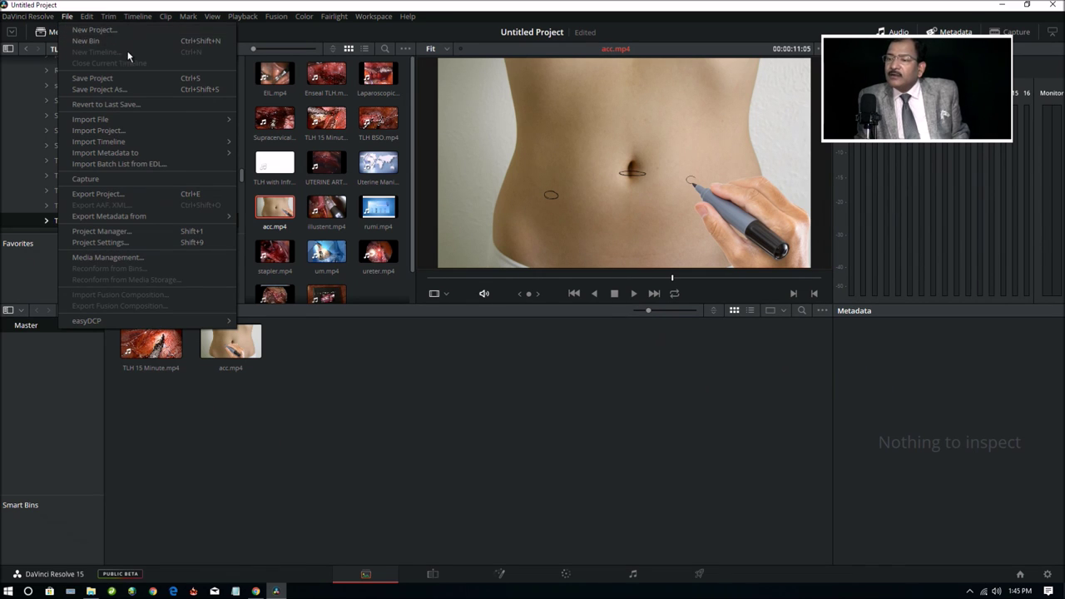
{"action": "mouse_move", "coordinate": [140, 123]}
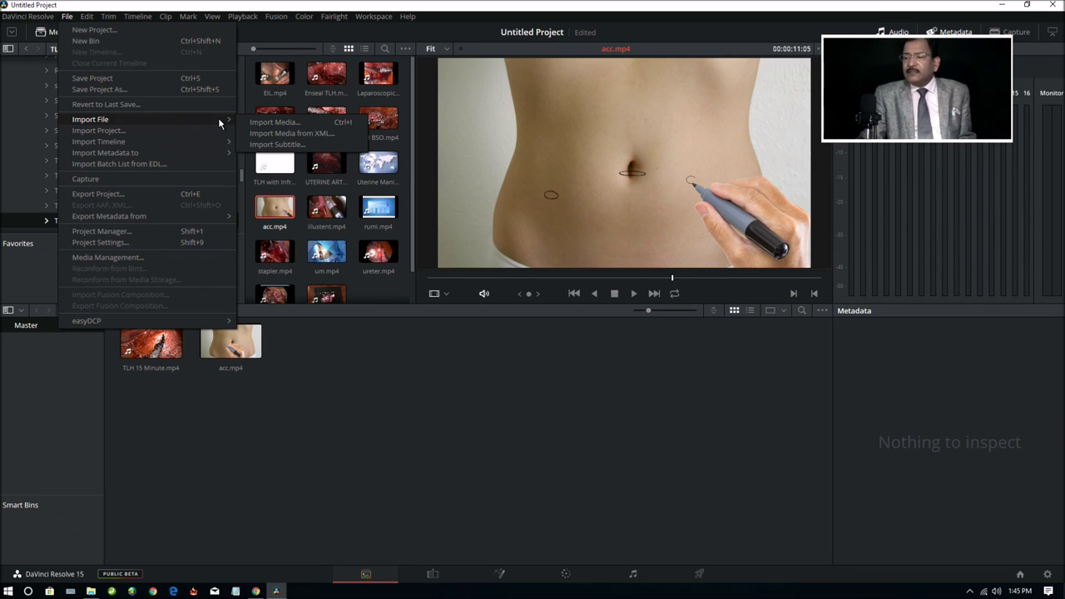
{"action": "left_click", "coordinate": [400, 409]}
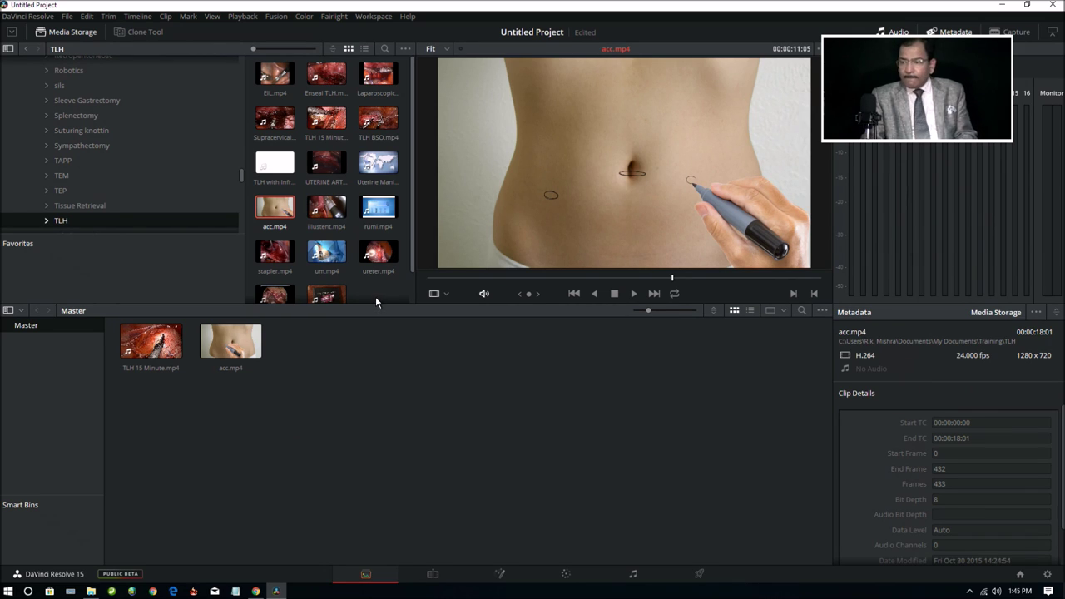
{"action": "left_click", "coordinate": [417, 384]}
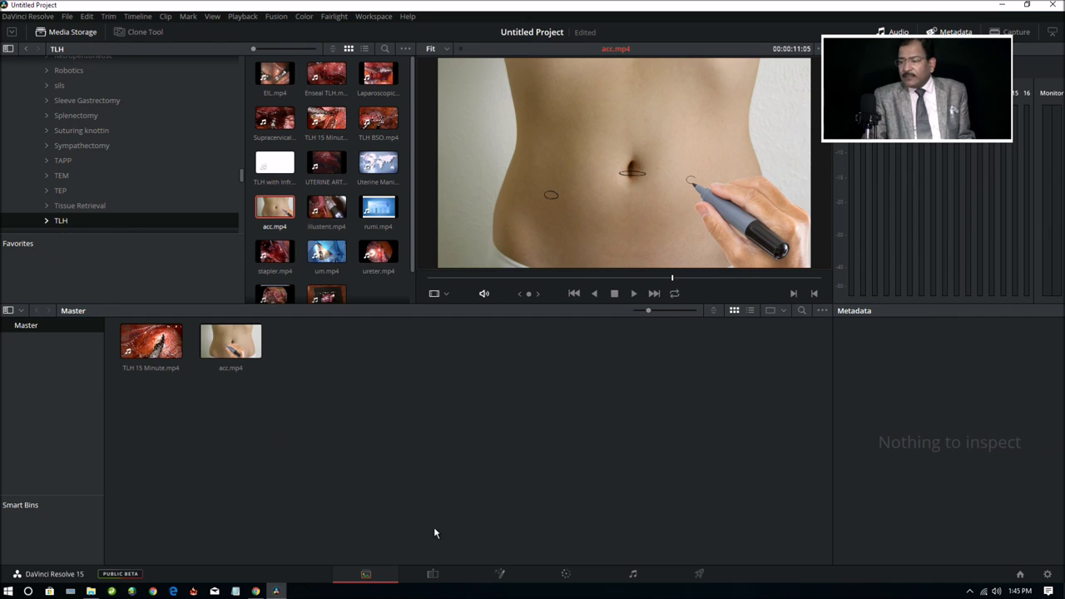
{"action": "left_click", "coordinate": [436, 580]}
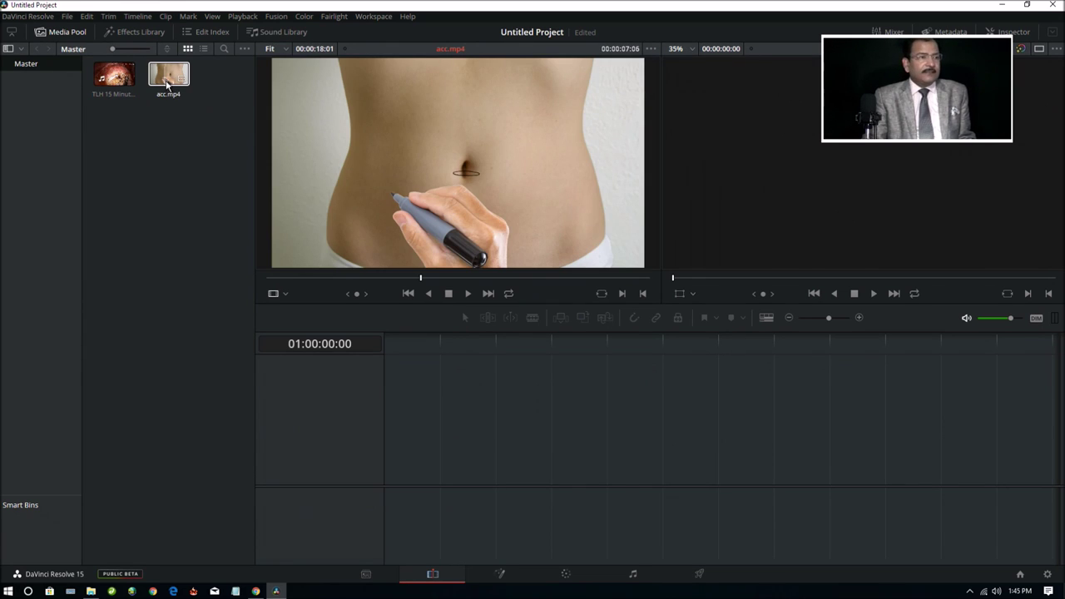
Load TLH 15 Minute.mp4 into the source viewer, play it, and stop at 02:43:22.
{"action": "left_click", "coordinate": [121, 79]}
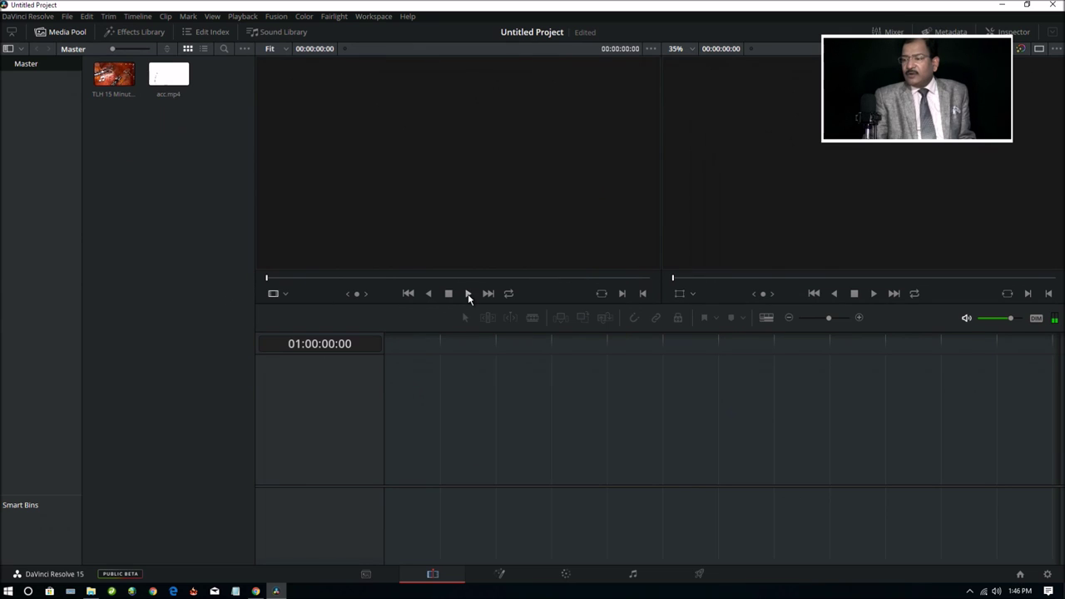
{"action": "left_click", "coordinate": [98, 77]}
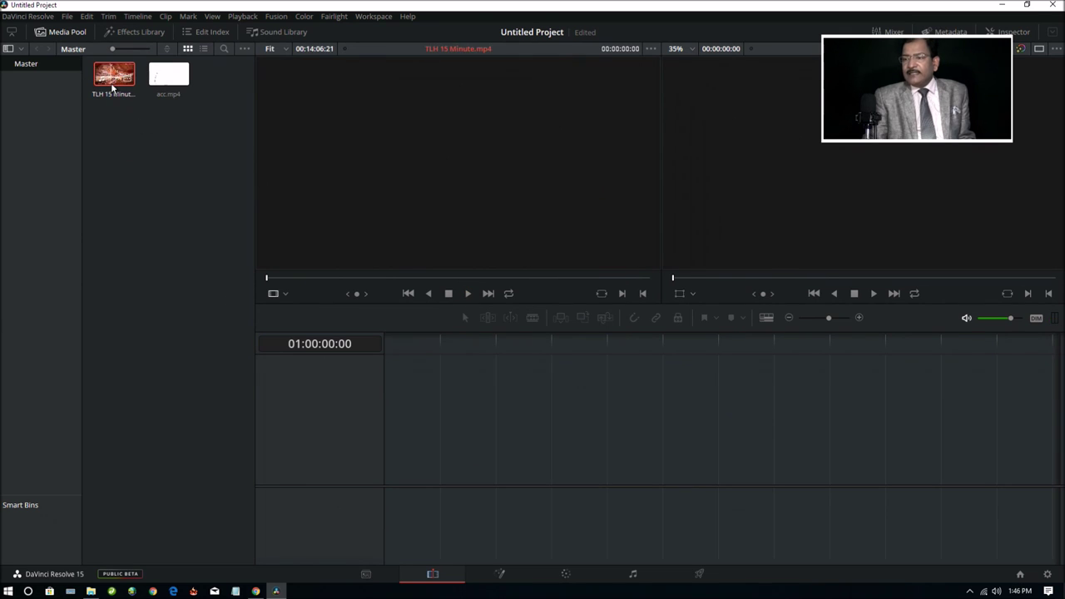
{"action": "left_click", "coordinate": [471, 298]}
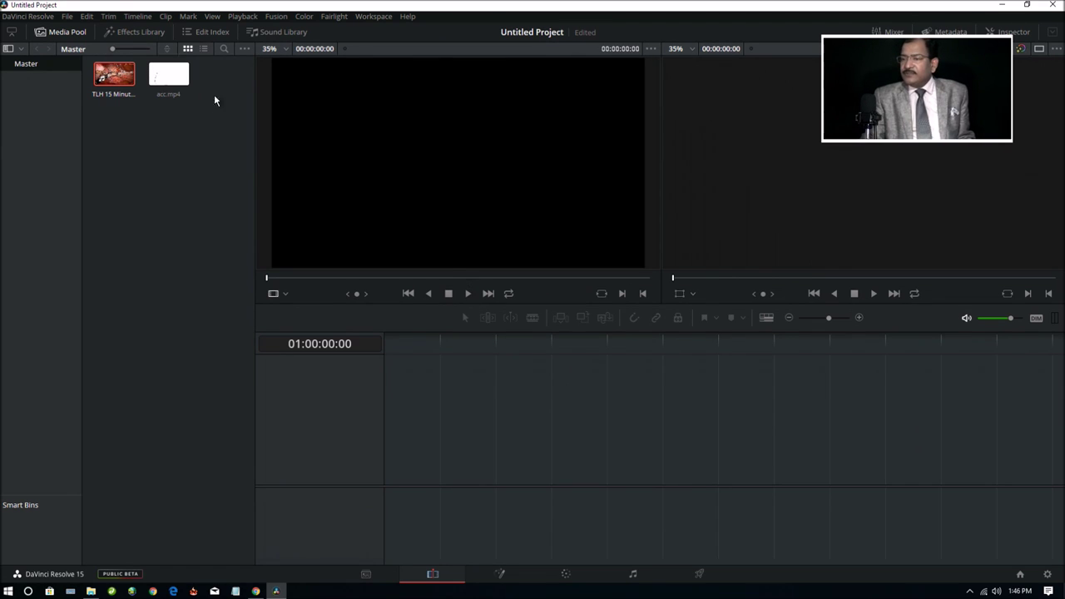
{"action": "left_click_drag", "start_coordinate": [114, 74], "coordinate": [435, 143]}
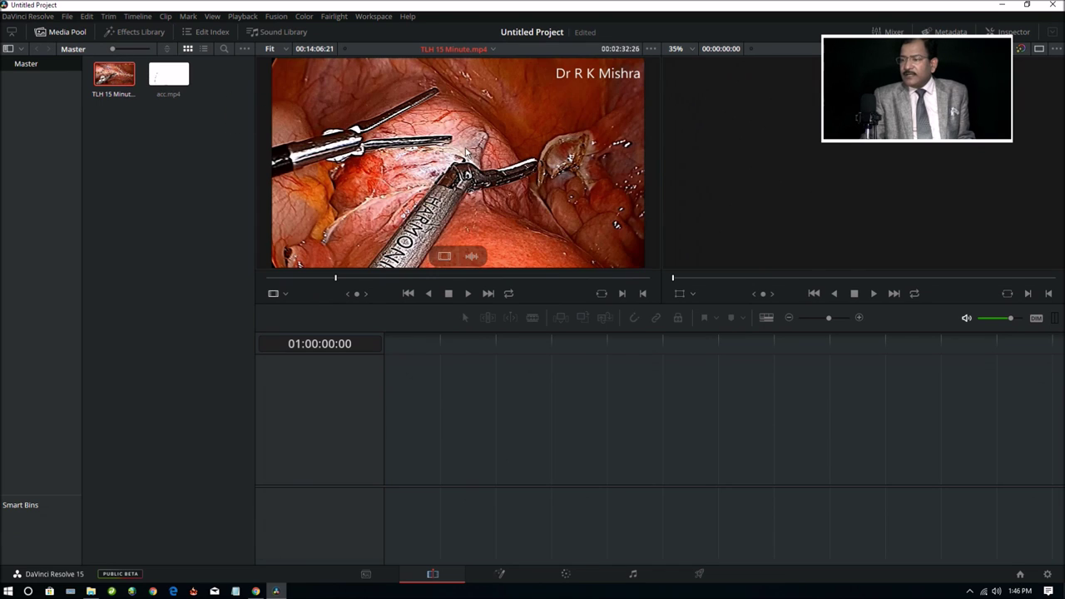
{"action": "left_click", "coordinate": [467, 295]}
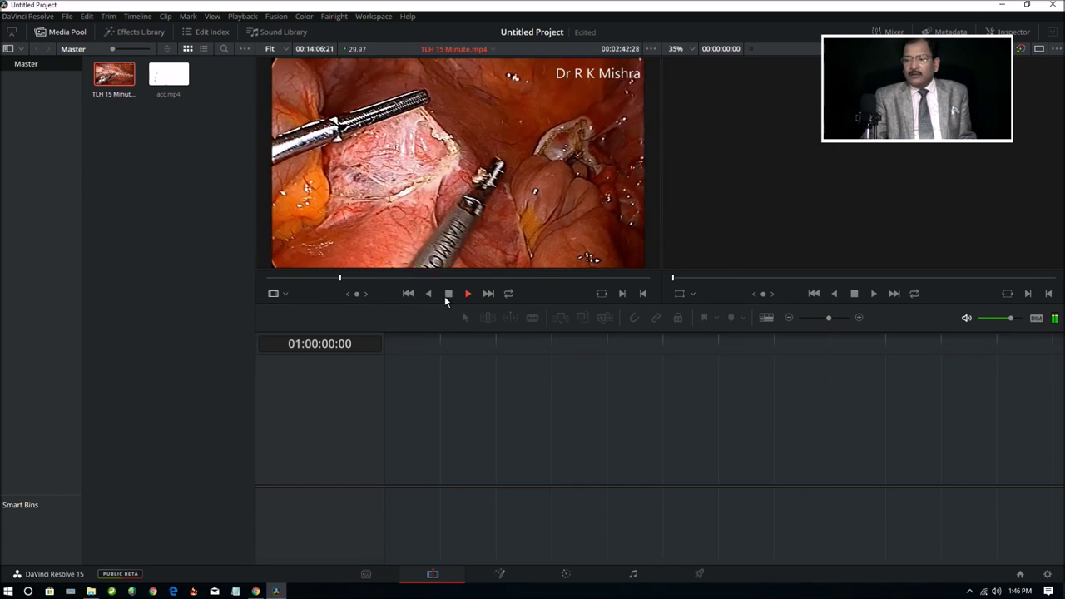
{"action": "left_click", "coordinate": [448, 294]}
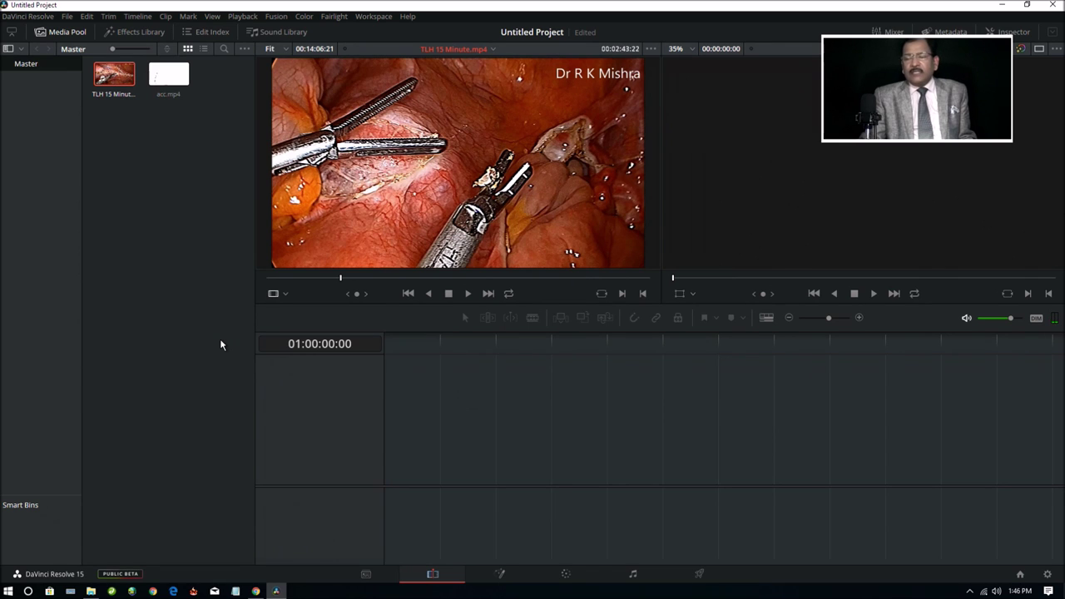
Swap acc.mp4 in and back to the TLH clip, then play and stop at 02:44:28.
{"action": "left_click_drag", "start_coordinate": [168, 75], "coordinate": [412, 173]}
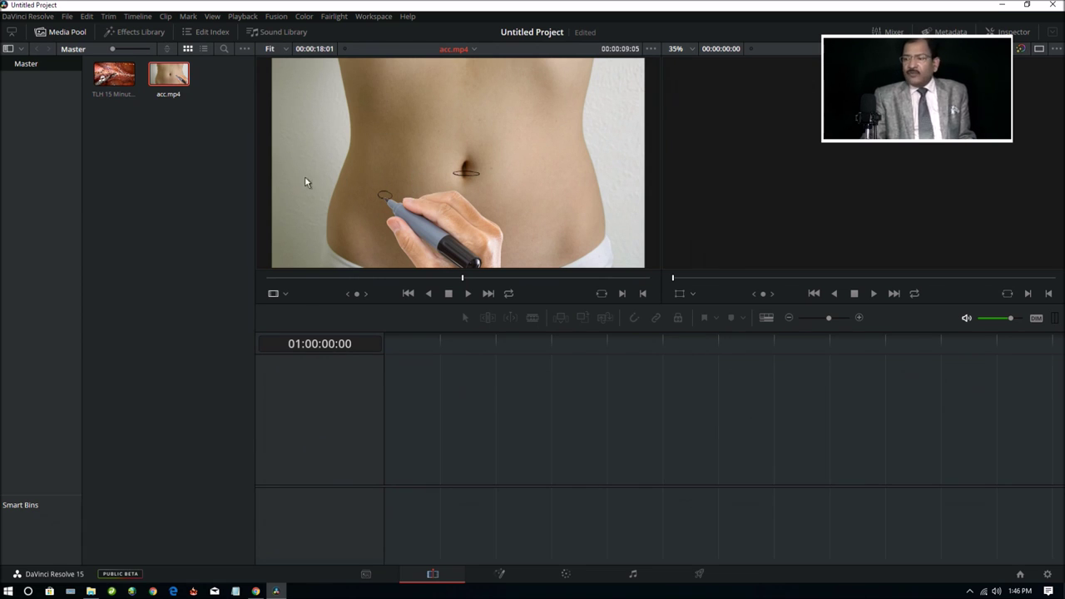
{"action": "left_click_drag", "start_coordinate": [114, 75], "coordinate": [426, 145]}
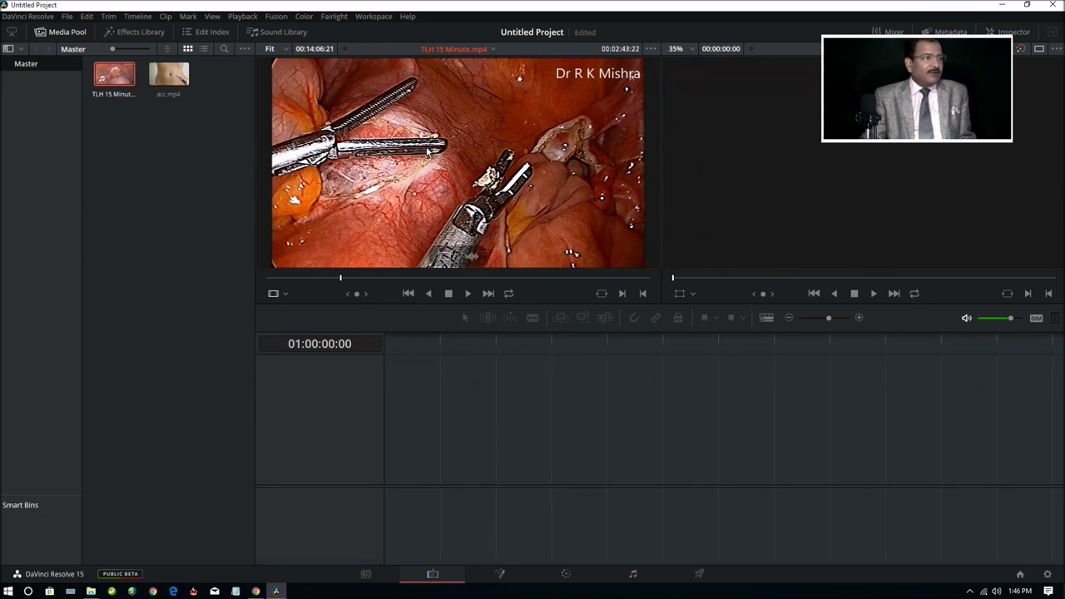
{"action": "left_click", "coordinate": [469, 294]}
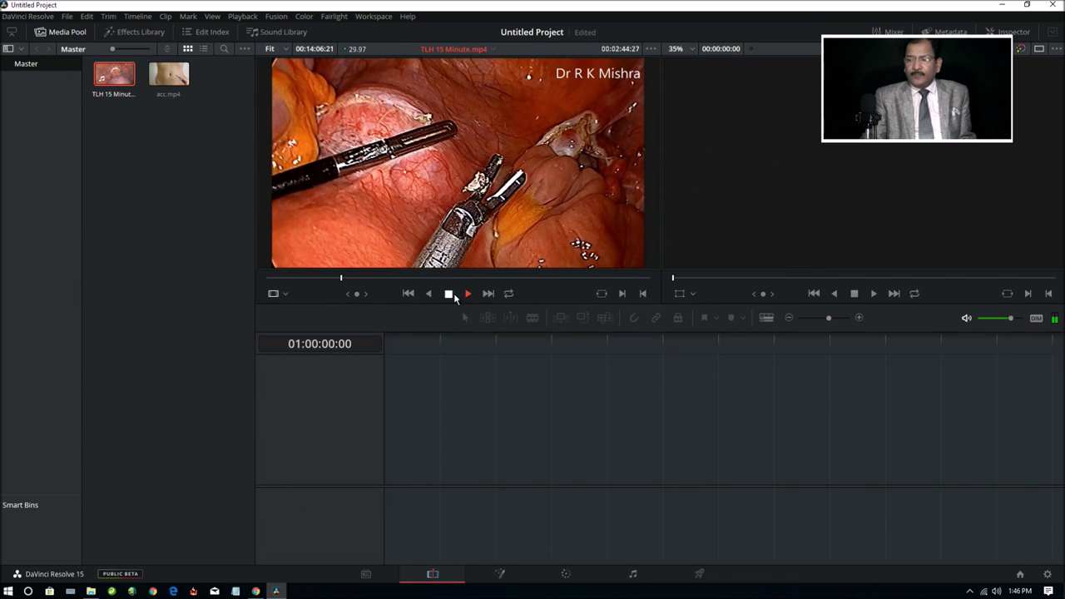
{"action": "left_click", "coordinate": [452, 294]}
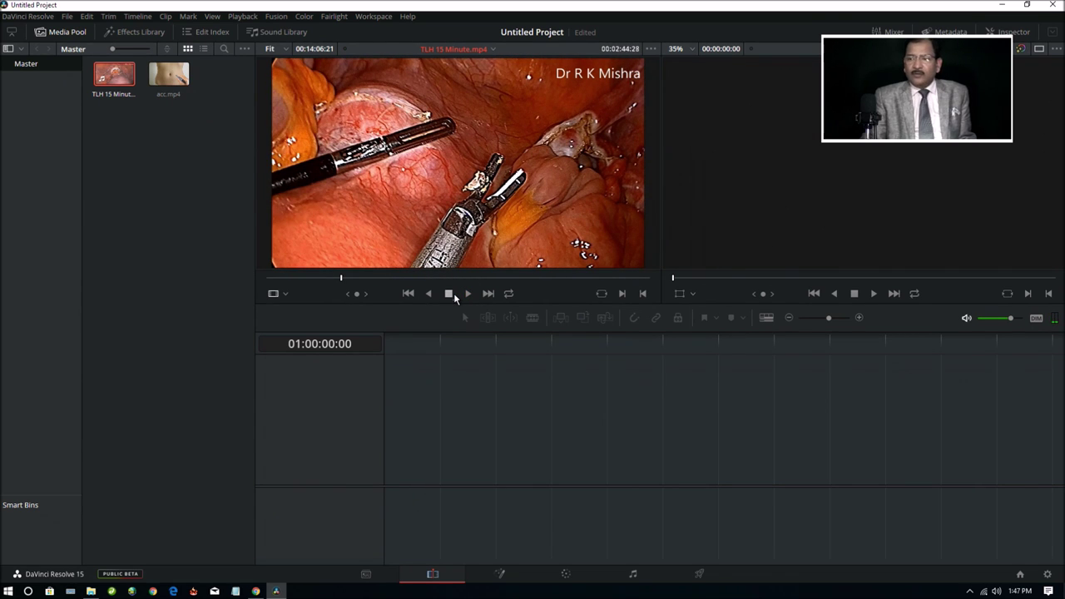
On the Media page, delete acc.mp4 from the Master bin and confirm removal.
{"action": "left_click", "coordinate": [366, 574]}
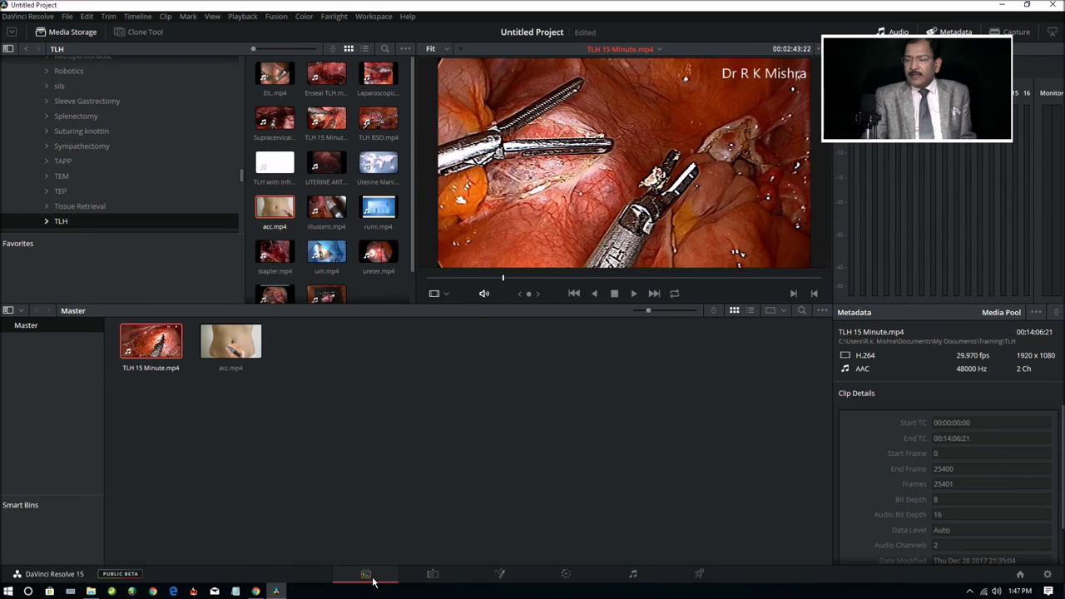
{"action": "left_click", "coordinate": [244, 360]}
{"action": "right_click", "coordinate": [245, 356]}
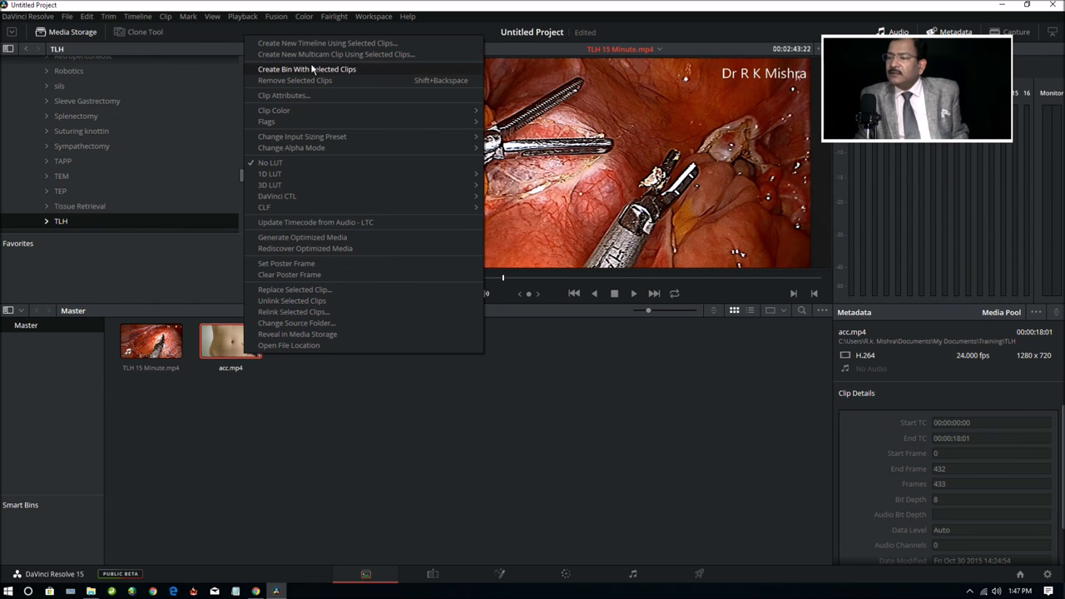
{"action": "left_click", "coordinate": [227, 338]}
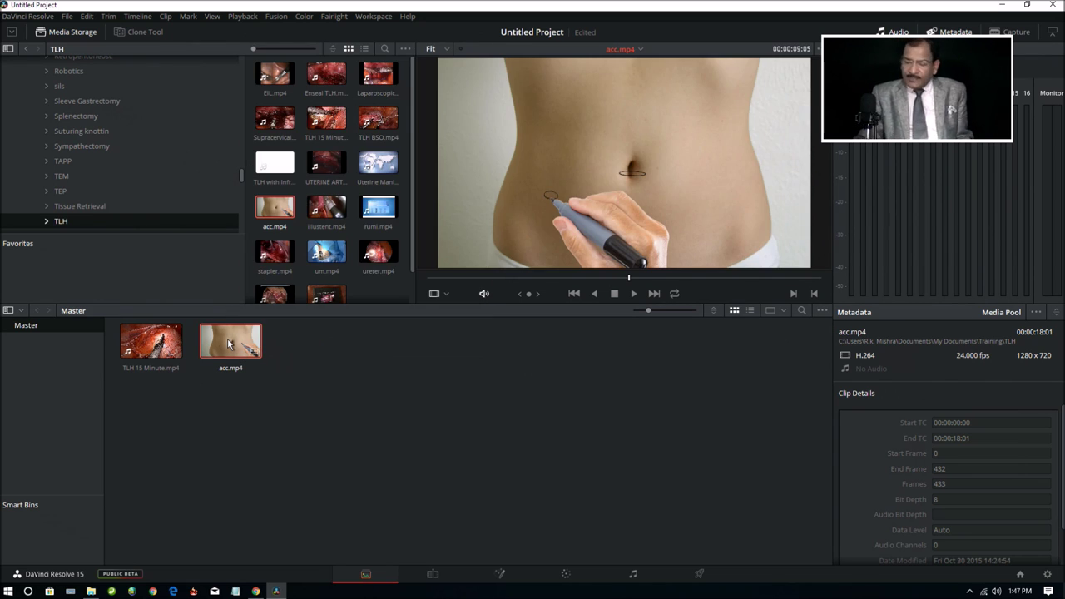
{"action": "key", "text": "Delete"}
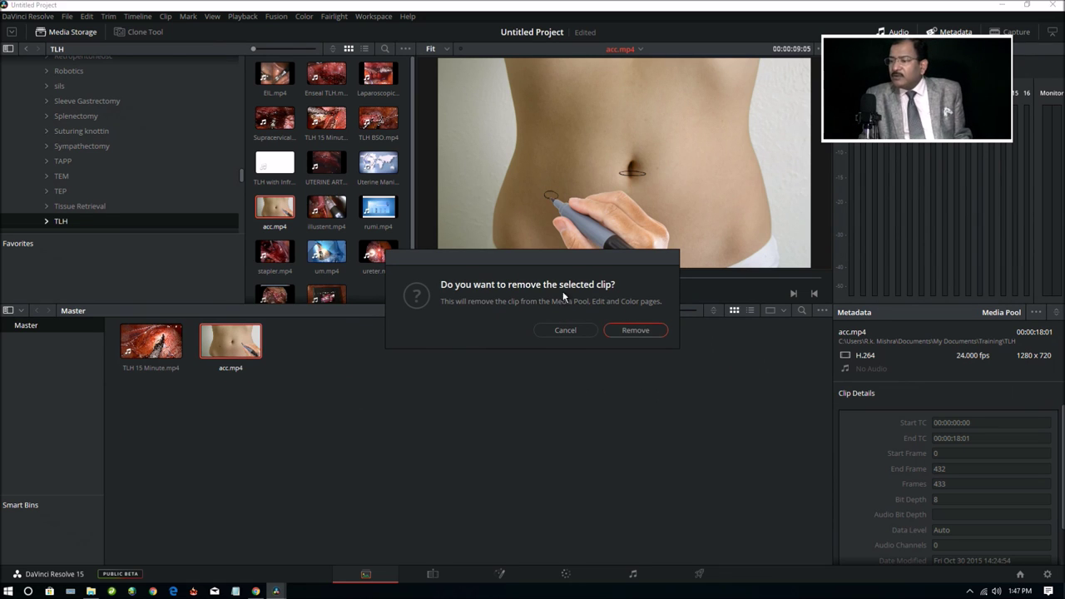
{"action": "left_click", "coordinate": [634, 330]}
Delete TLH 15 Minute.mp4 from the Master bin and confirm removal.
{"action": "left_click", "coordinate": [151, 348]}
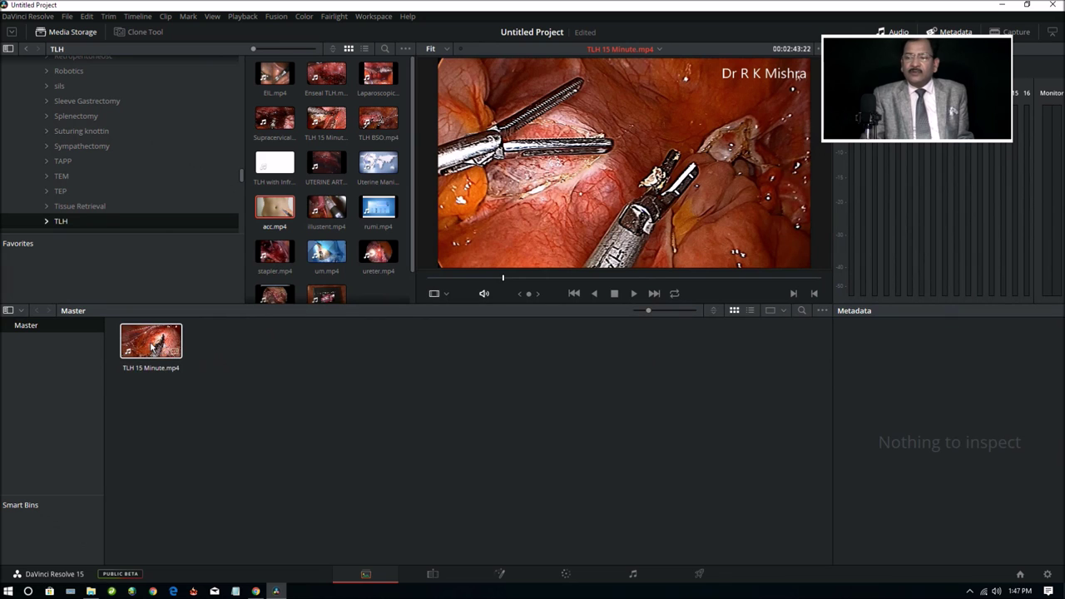
{"action": "key", "text": "Delete"}
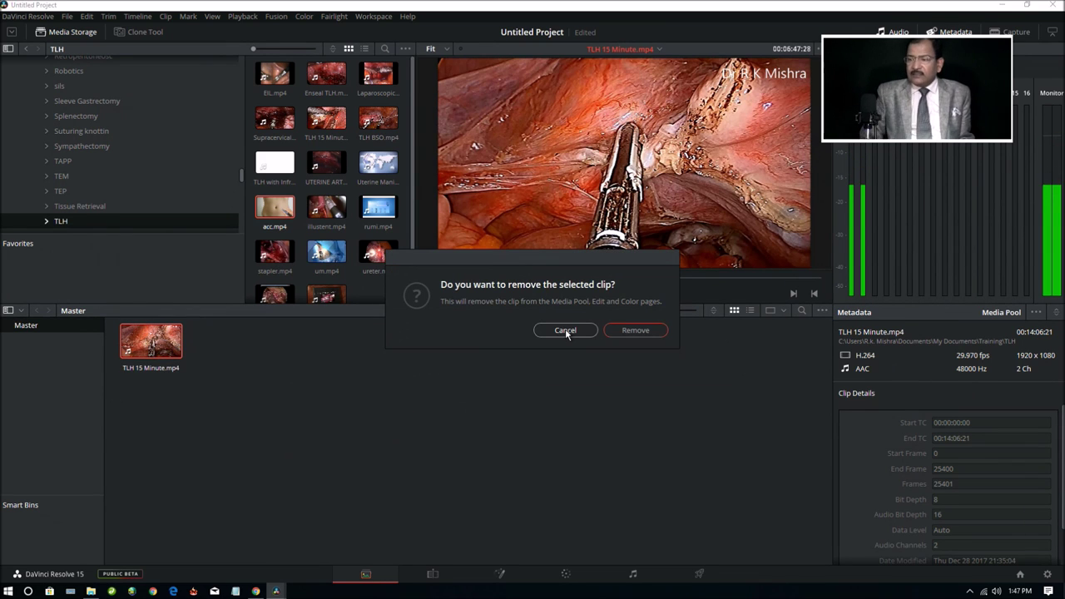
{"action": "left_click", "coordinate": [634, 330]}
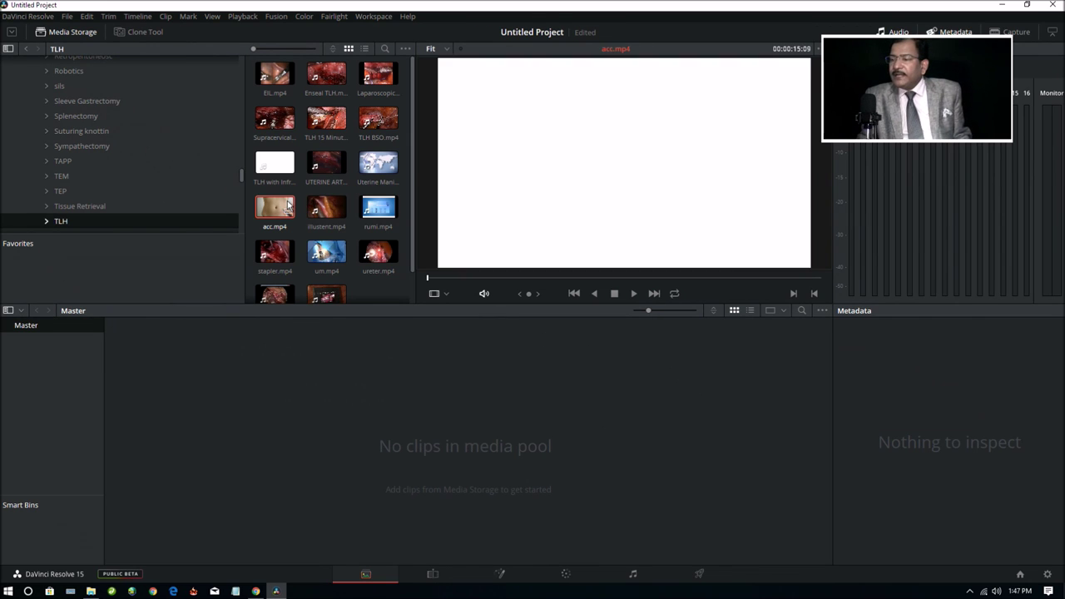
Re-add TLH 15 Minute.mp4 choosing Don't change for frame rate, then add acc.mp4.
{"action": "left_click_drag", "start_coordinate": [326, 119], "coordinate": [270, 420]}
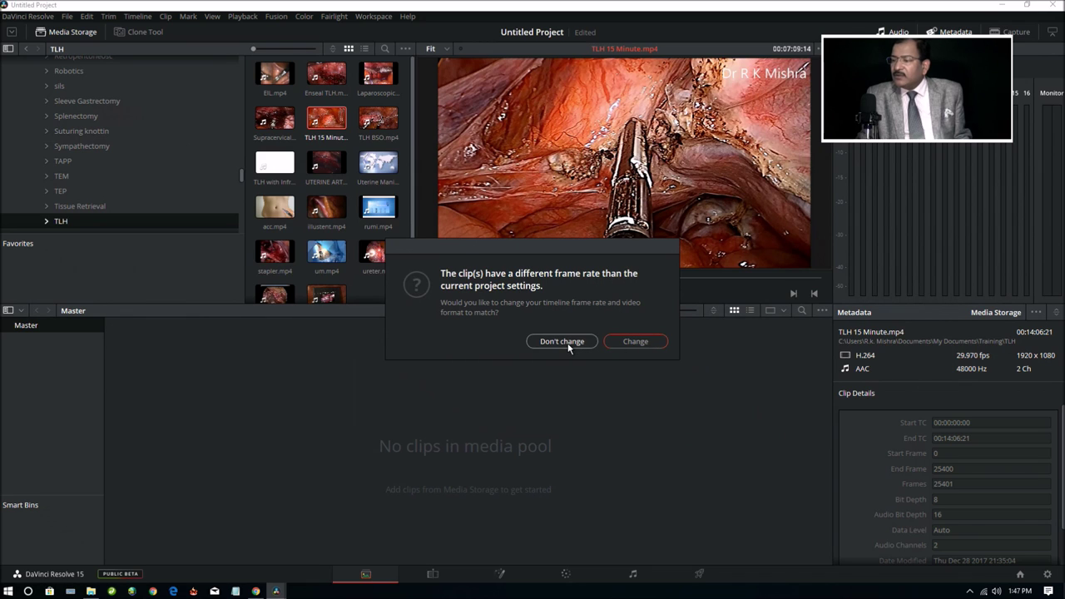
{"action": "left_click", "coordinate": [570, 341]}
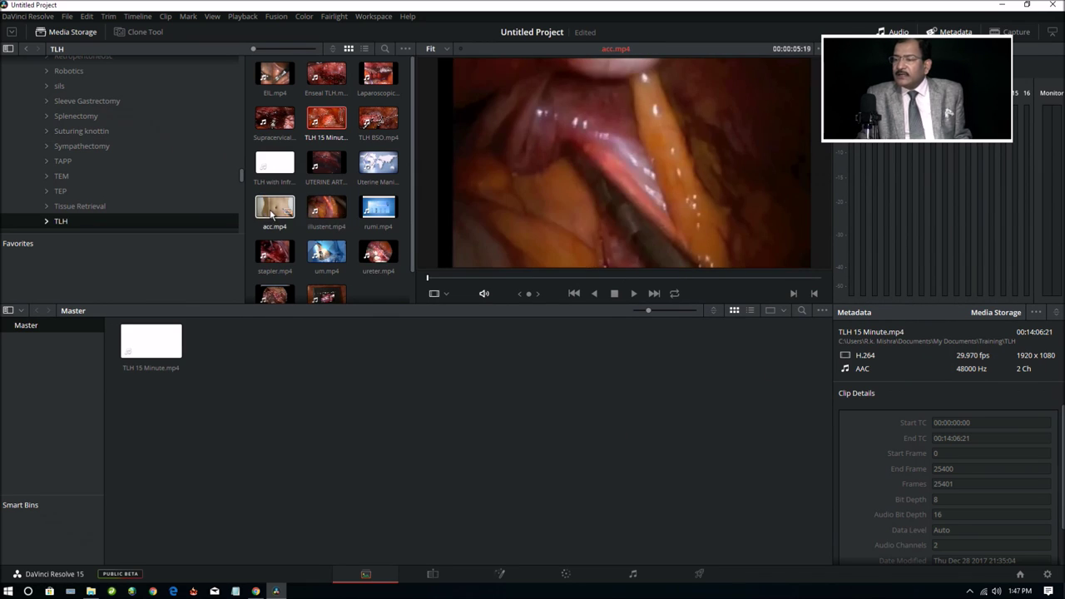
{"action": "left_click_drag", "start_coordinate": [270, 215], "coordinate": [239, 374]}
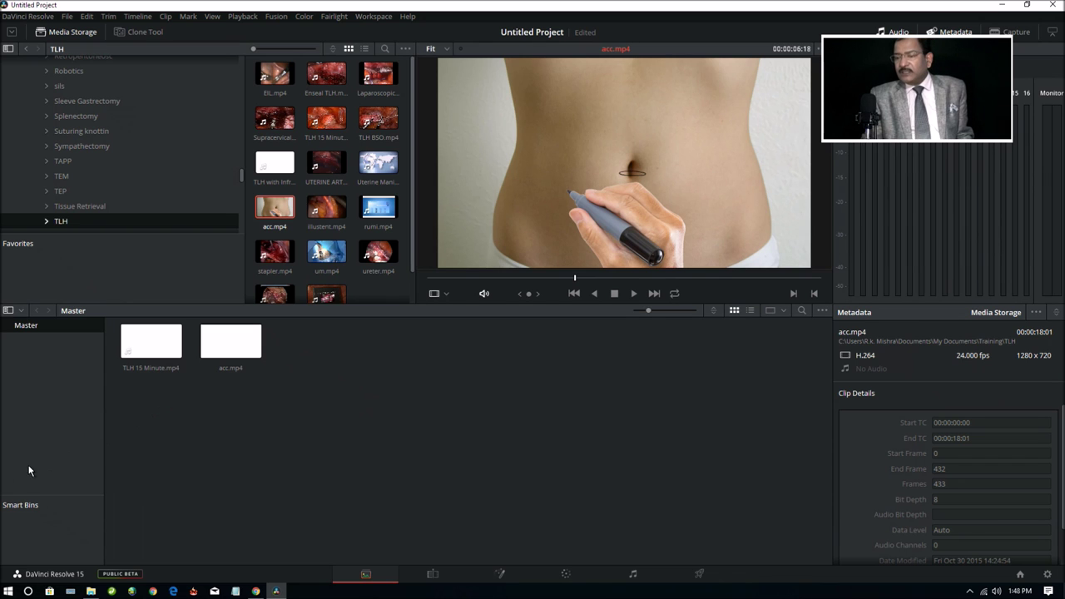
In a maximized Chrome, search Google Images for 'doctor'.
{"action": "left_click", "coordinate": [152, 590]}
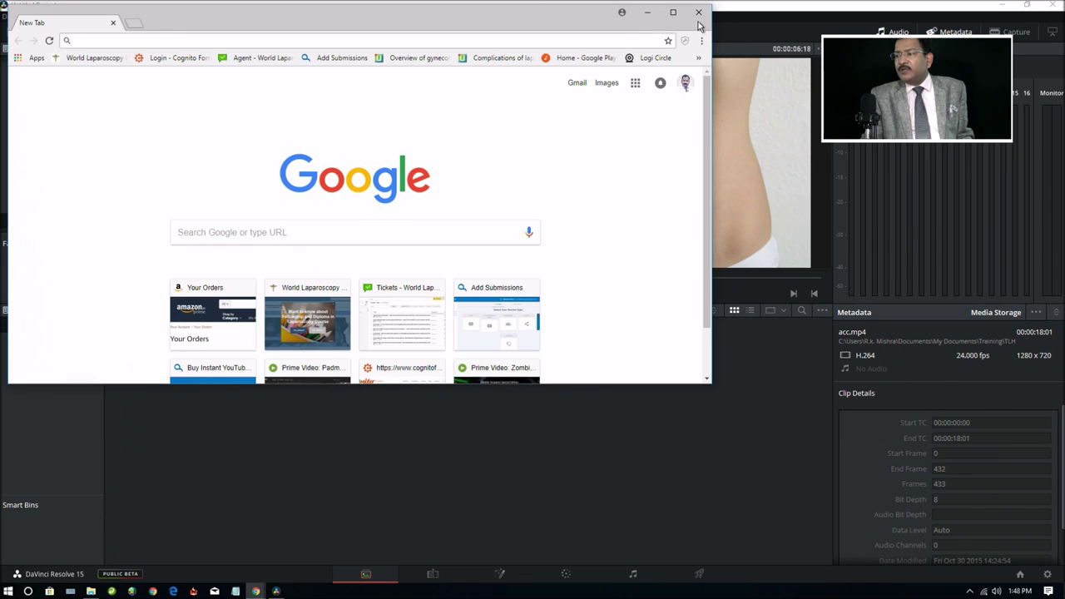
{"action": "left_click", "coordinate": [673, 12]}
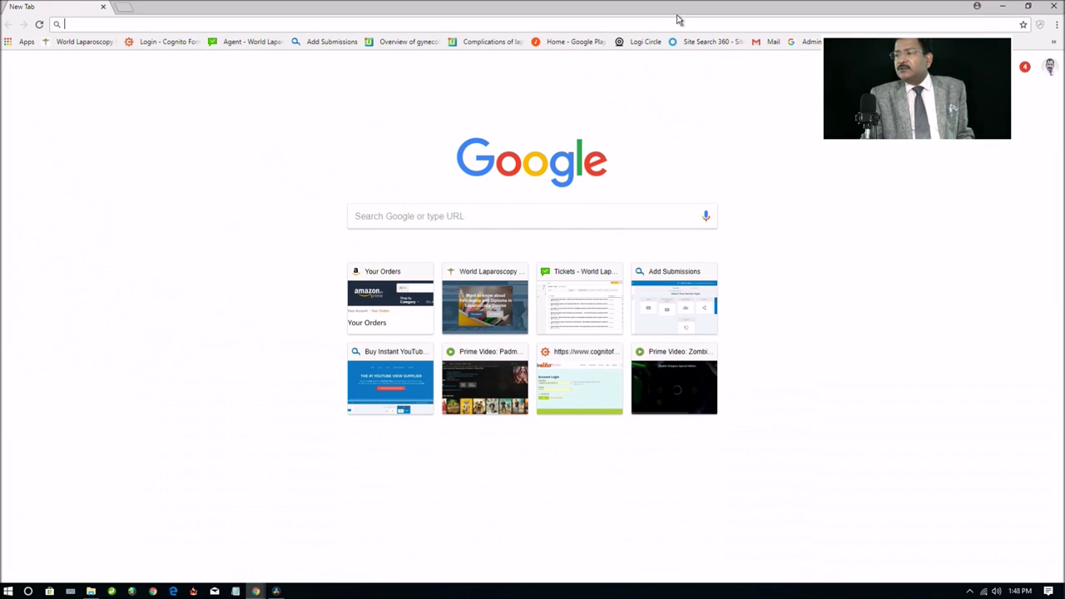
{"action": "left_click", "coordinate": [513, 218]}
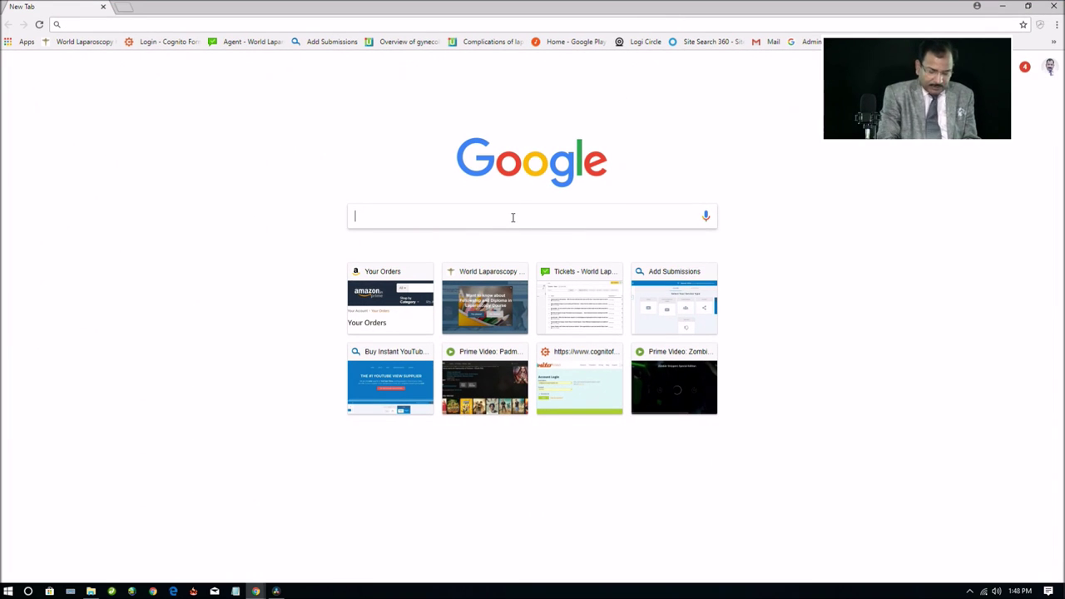
{"action": "type", "text": "doctopr"}
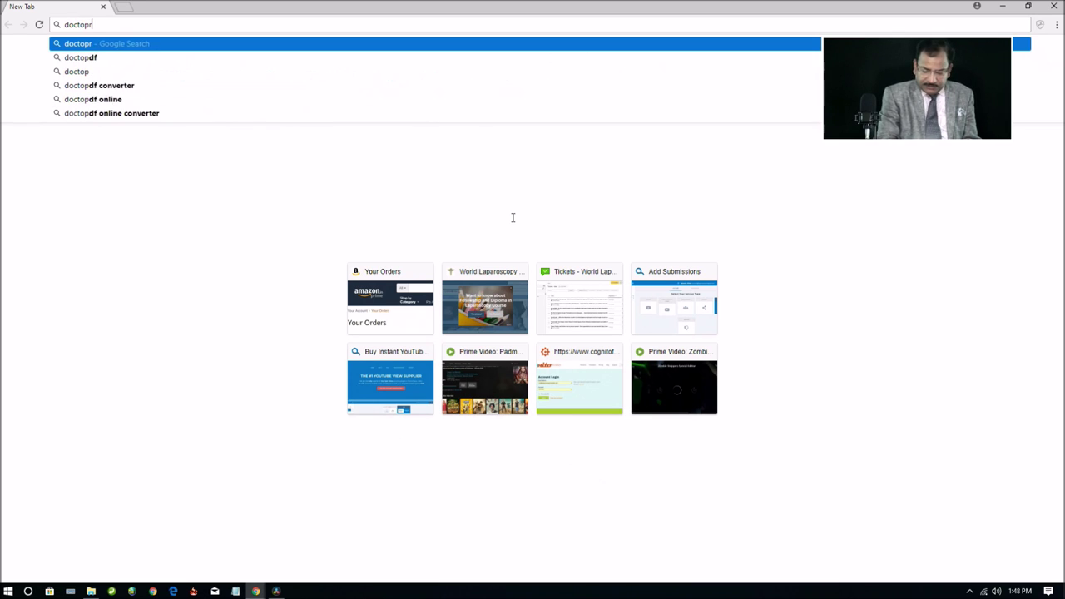
{"action": "key", "text": "Return"}
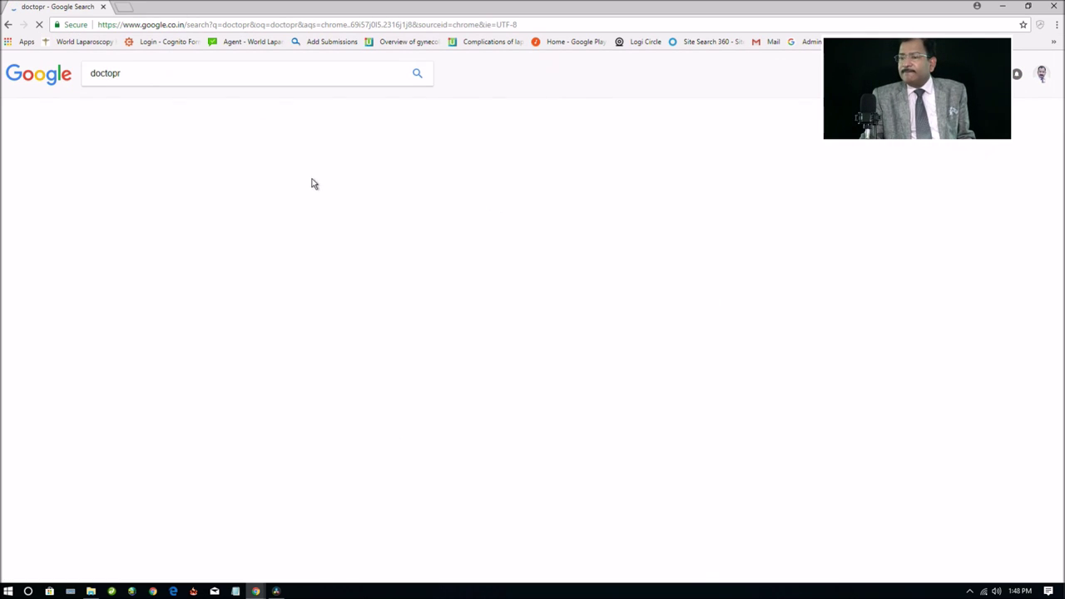
{"action": "left_click", "coordinate": [197, 157]}
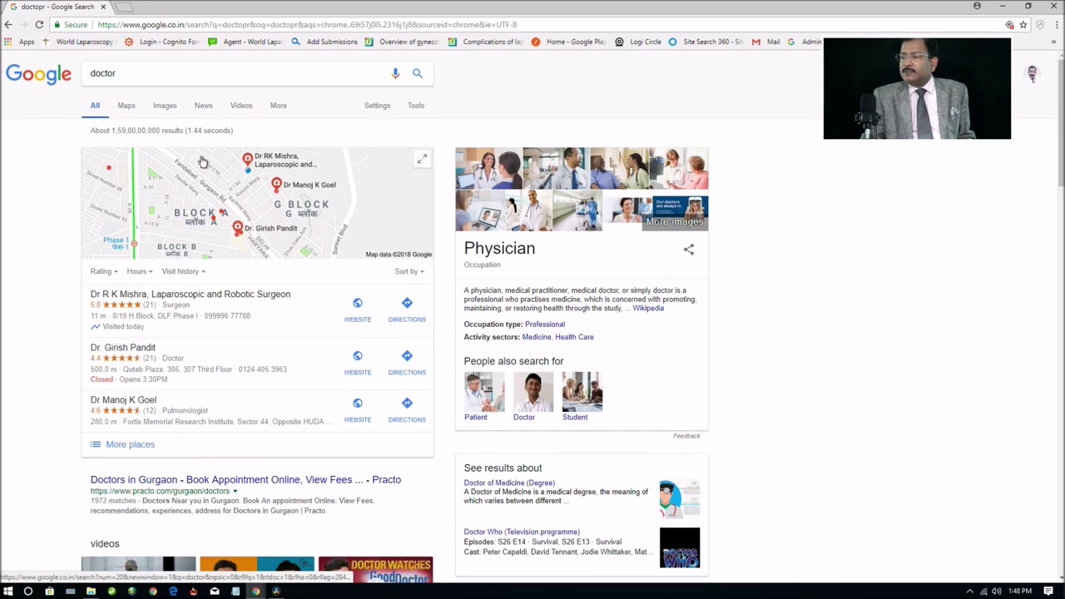
{"action": "left_click", "coordinate": [169, 106]}
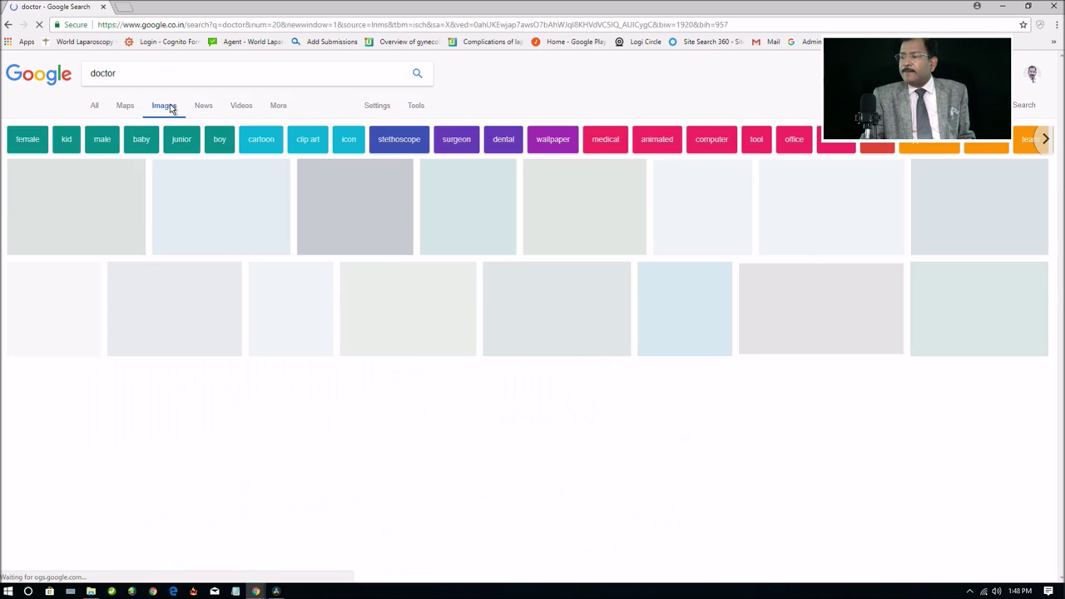
Save the first doctor photo to the Desktop as a JPEG.
{"action": "left_click", "coordinate": [124, 207]}
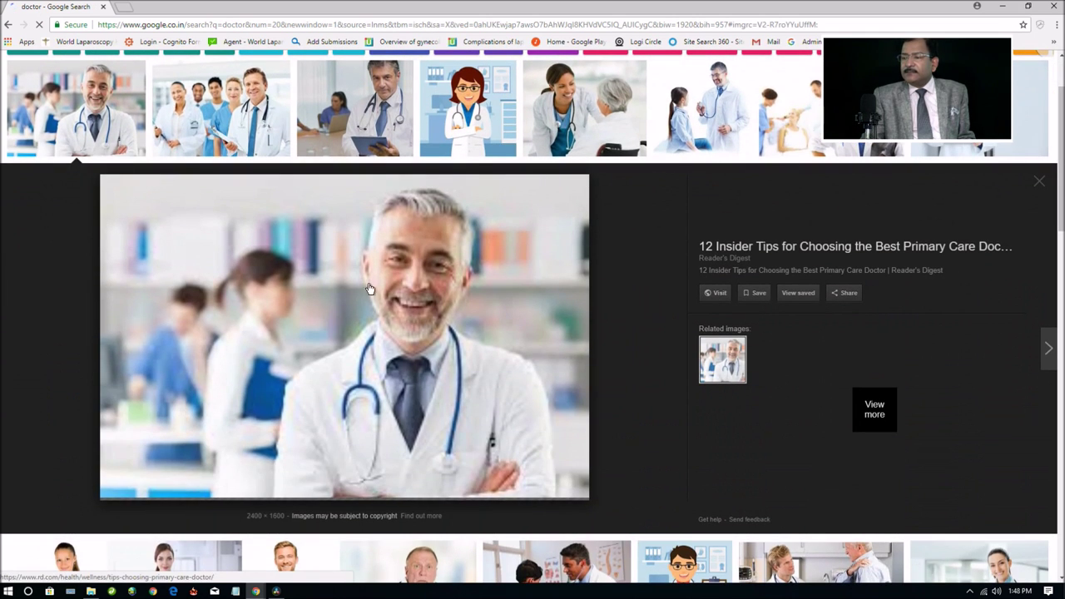
{"action": "right_click", "coordinate": [372, 307]}
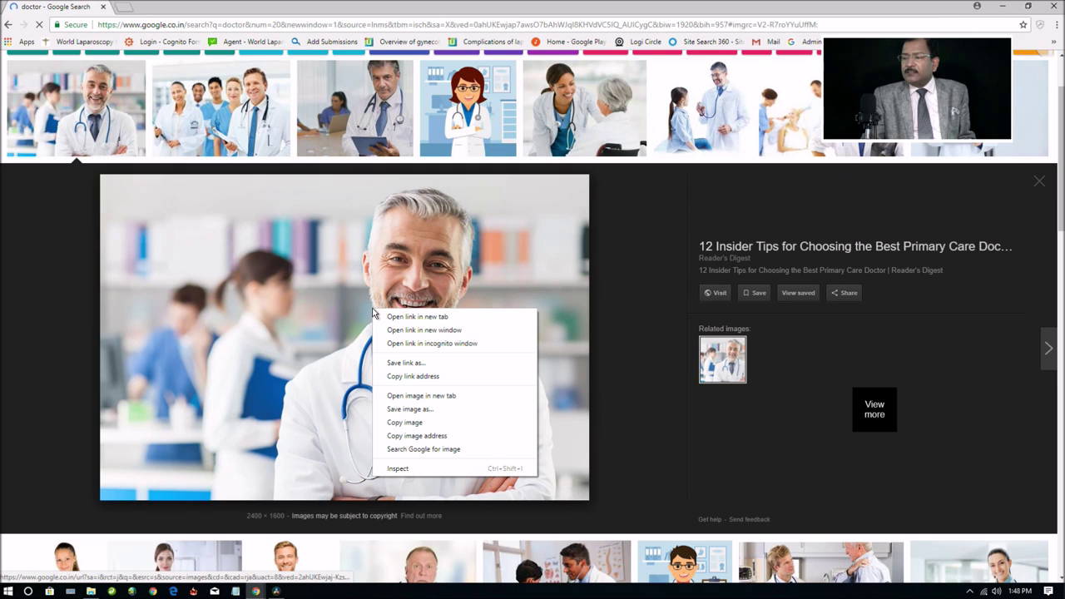
{"action": "left_click", "coordinate": [447, 409]}
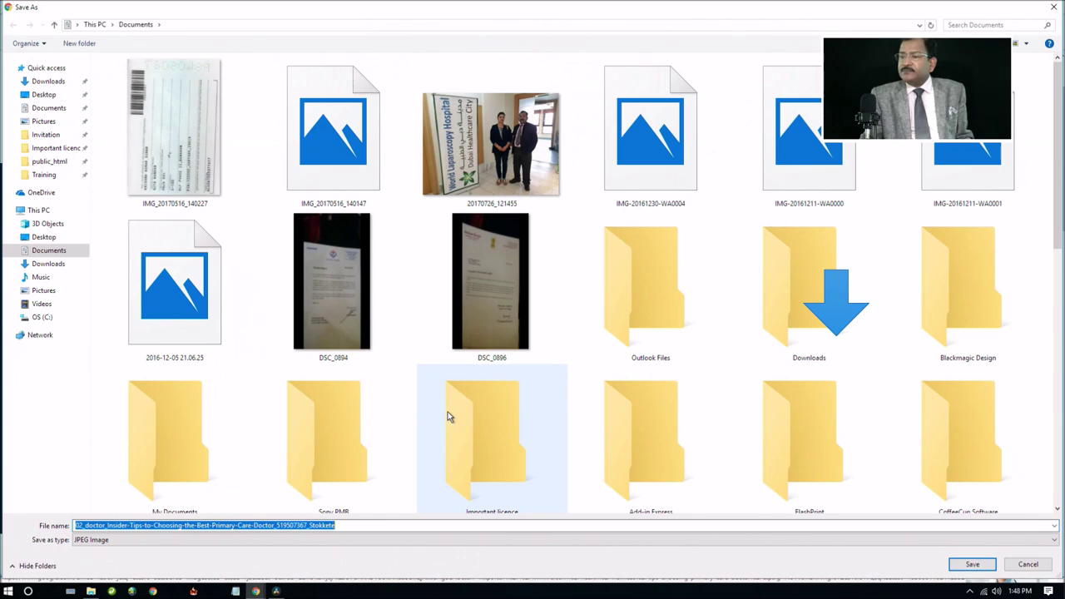
{"action": "left_click", "coordinate": [51, 97]}
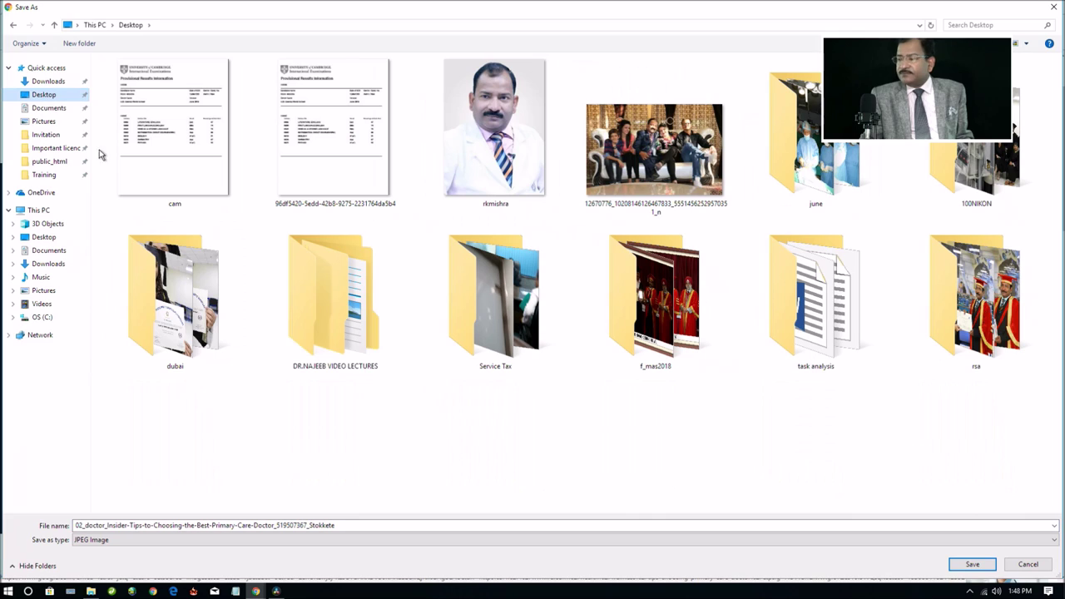
{"action": "left_click", "coordinate": [970, 566]}
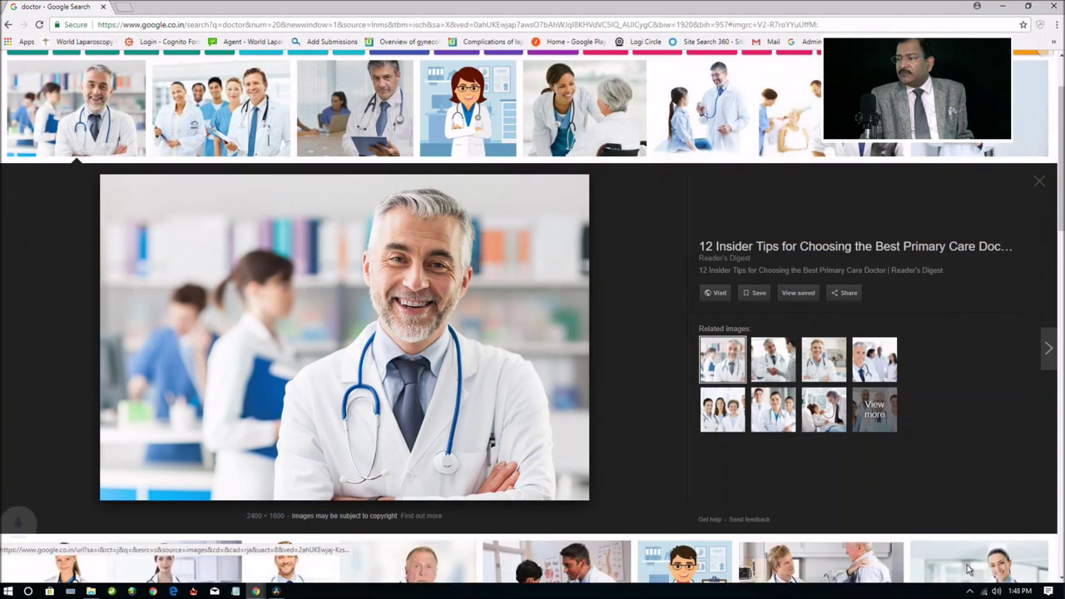
Drag the saved 02_doctor_Insider JPEG from the Desktop into Resolve's Master media pool.
{"action": "left_click", "coordinate": [1029, 5]}
{"action": "left_click", "coordinate": [543, 520]}
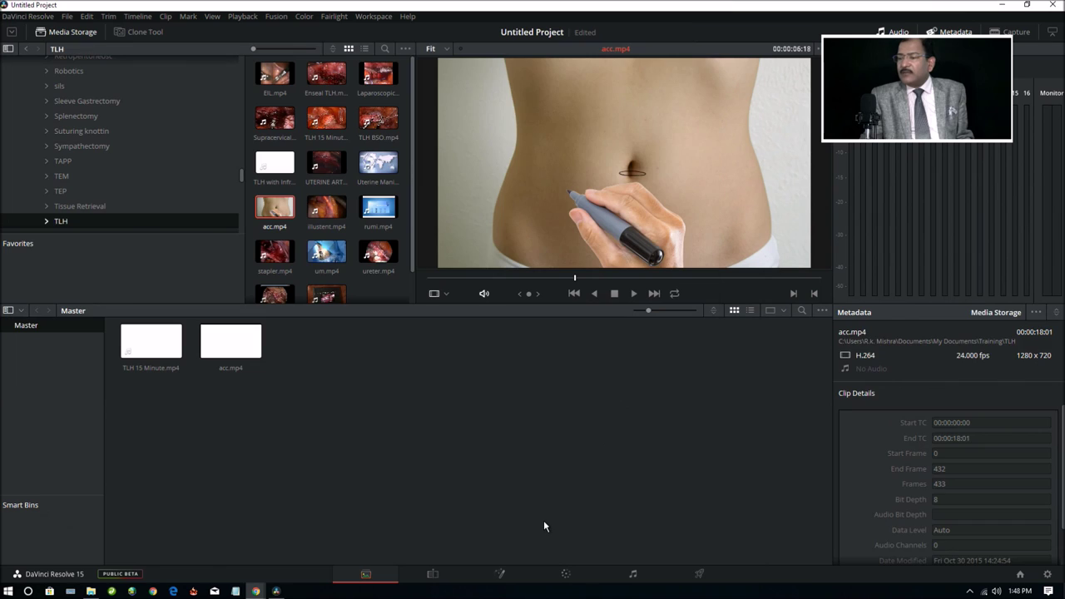
{"action": "left_click", "coordinate": [1026, 4]}
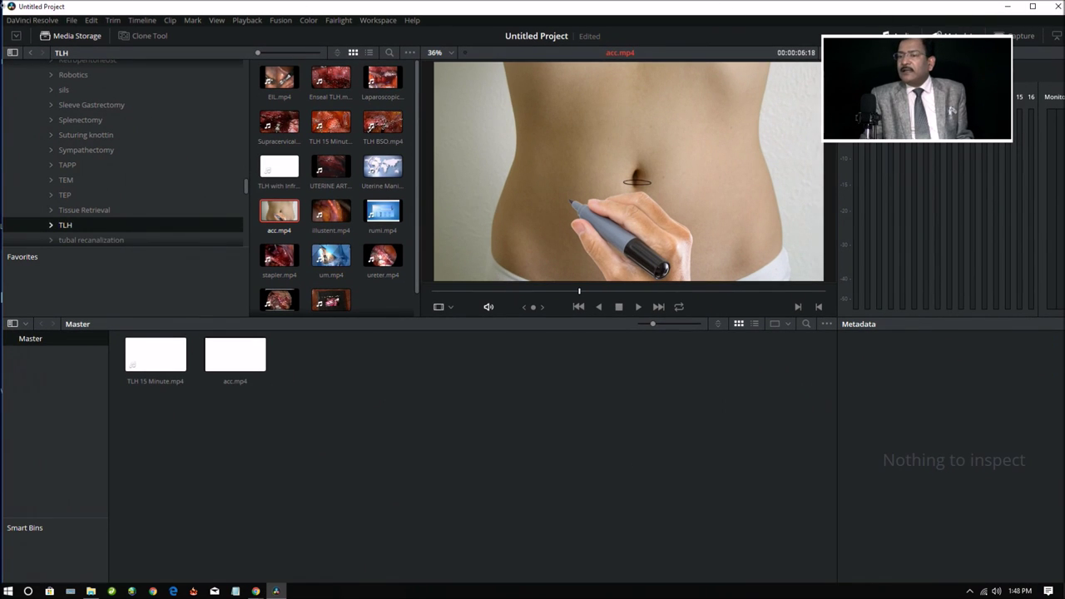
{"action": "left_click", "coordinate": [1033, 6]}
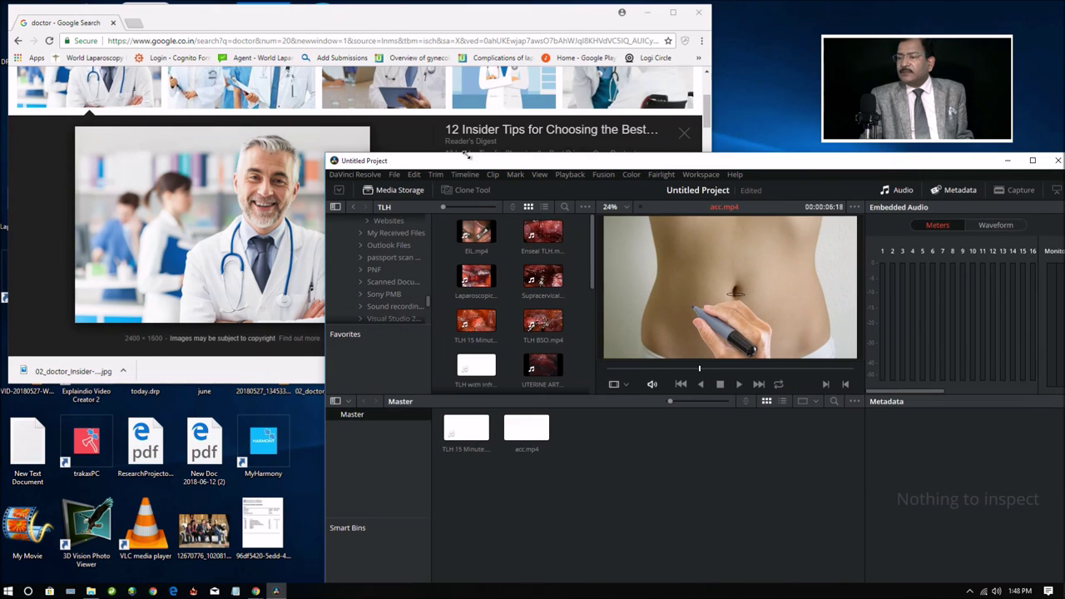
{"action": "left_click", "coordinate": [647, 12]}
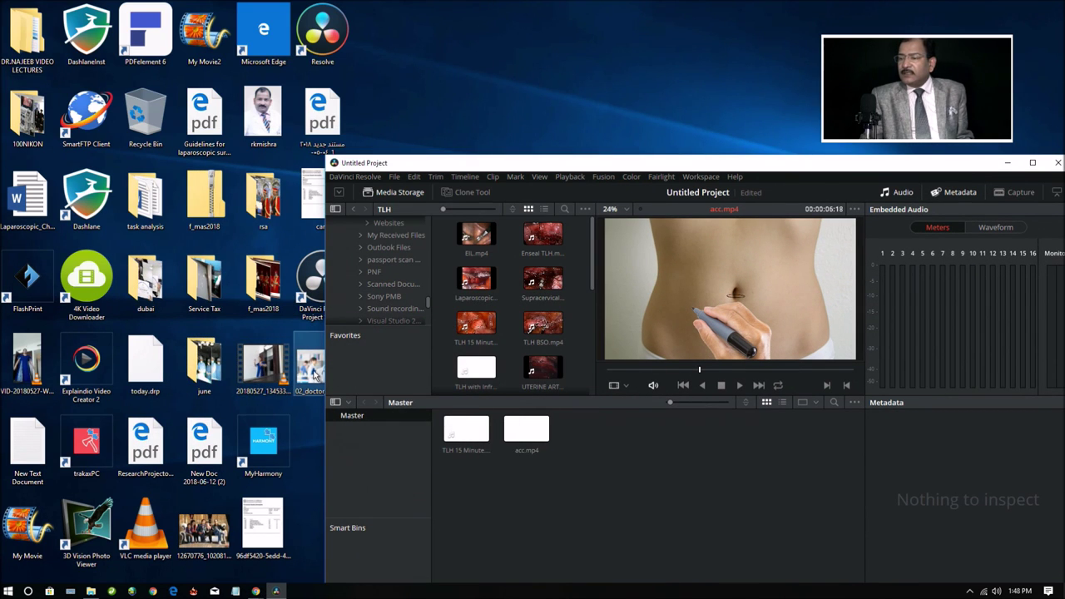
{"action": "left_click_drag", "start_coordinate": [310, 366], "coordinate": [708, 470]}
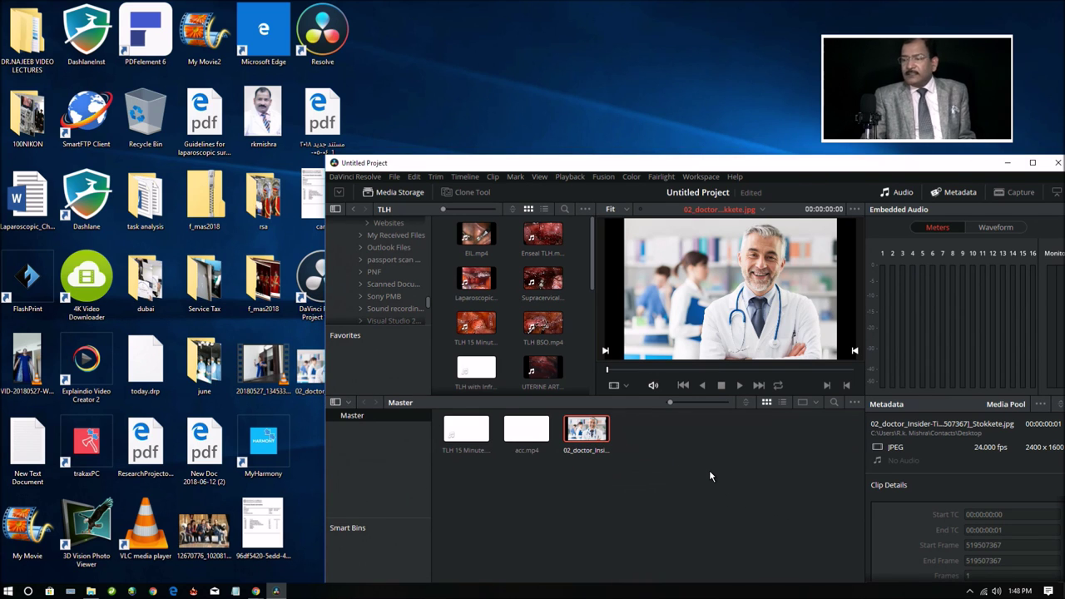
Maximize the DaVinci Resolve window so it fills the screen.
{"action": "left_click", "coordinate": [1032, 163]}
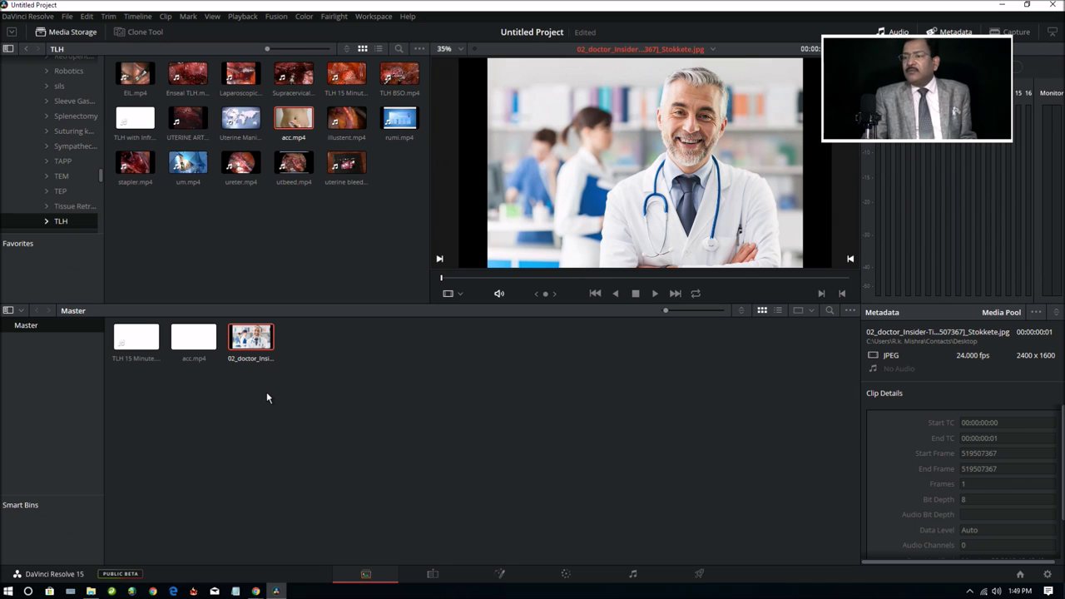
On the Edit page, preview acc.mp4 in the source viewer, then load TLH 15 Minute.mp4 instead.
{"action": "left_click", "coordinate": [434, 577]}
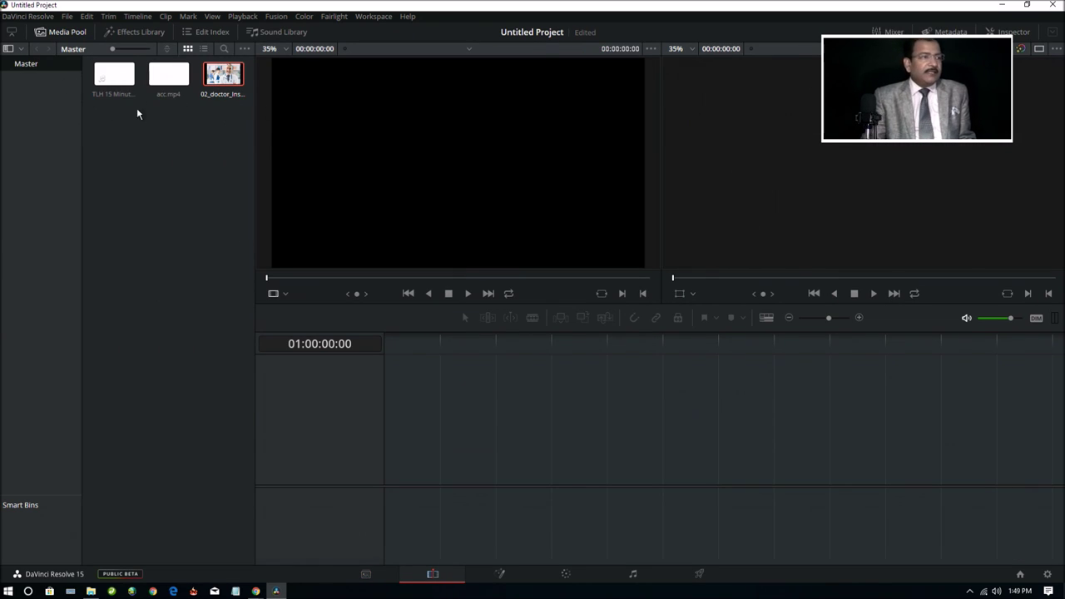
{"action": "double_click", "coordinate": [236, 83]}
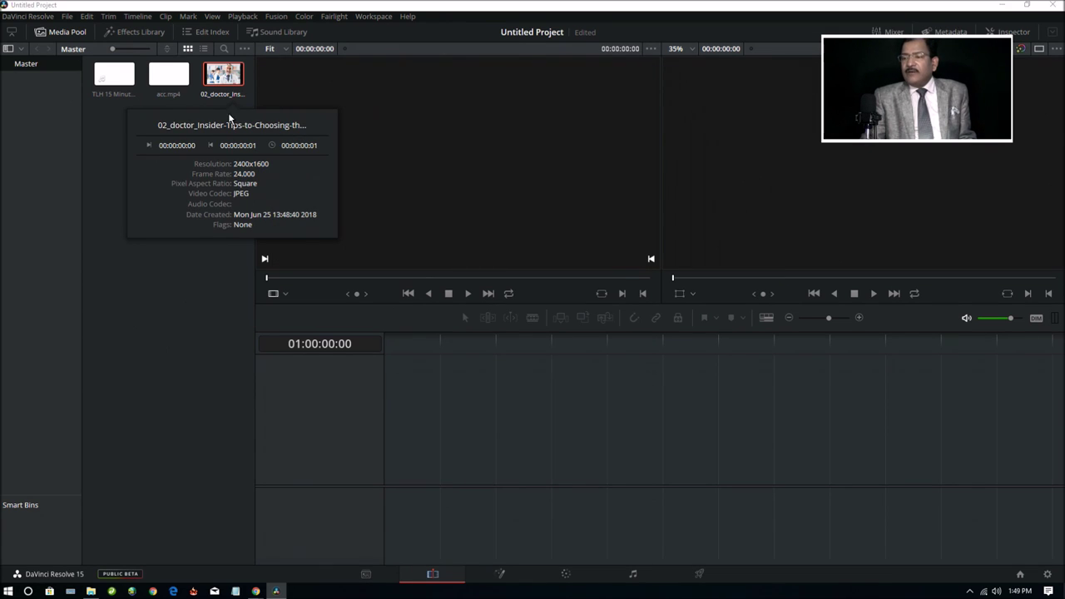
{"action": "left_click", "coordinate": [176, 80]}
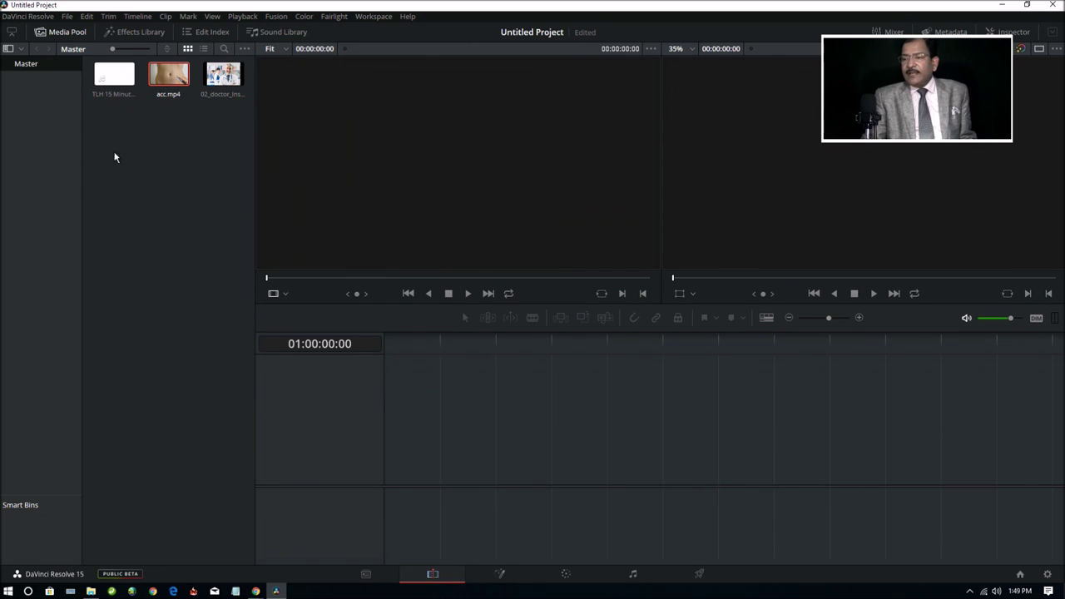
{"action": "left_click_drag", "start_coordinate": [161, 80], "coordinate": [462, 170]}
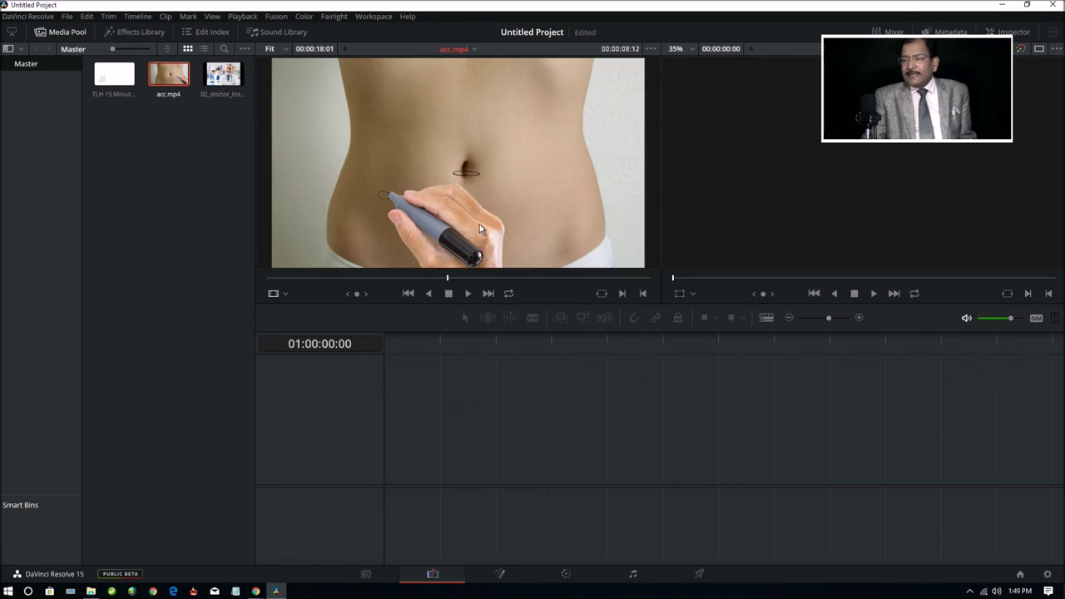
{"action": "left_click", "coordinate": [469, 294]}
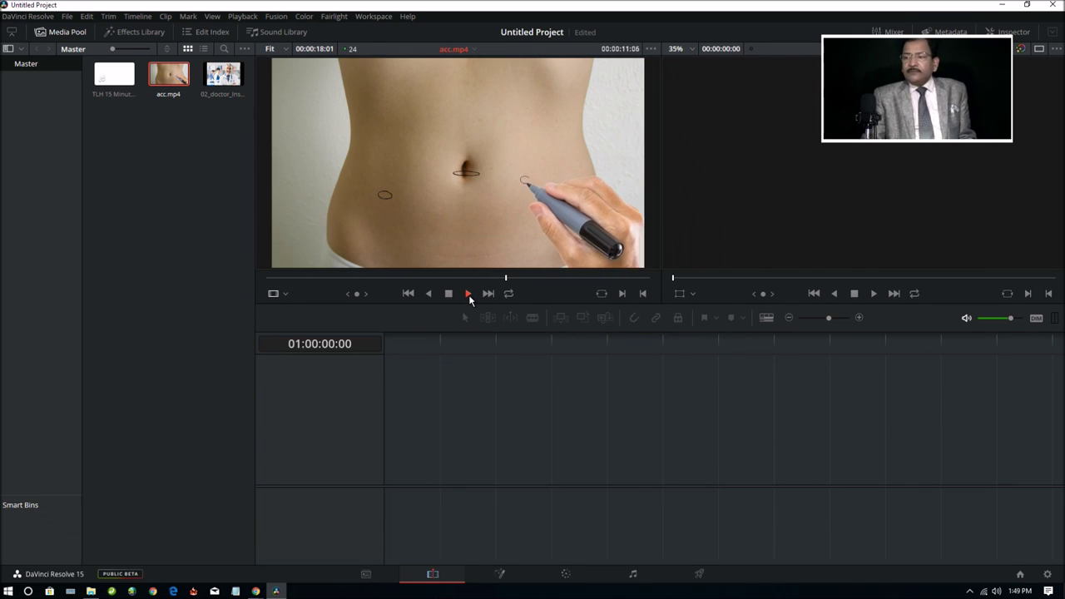
{"action": "left_click_drag", "start_coordinate": [110, 83], "coordinate": [488, 211]}
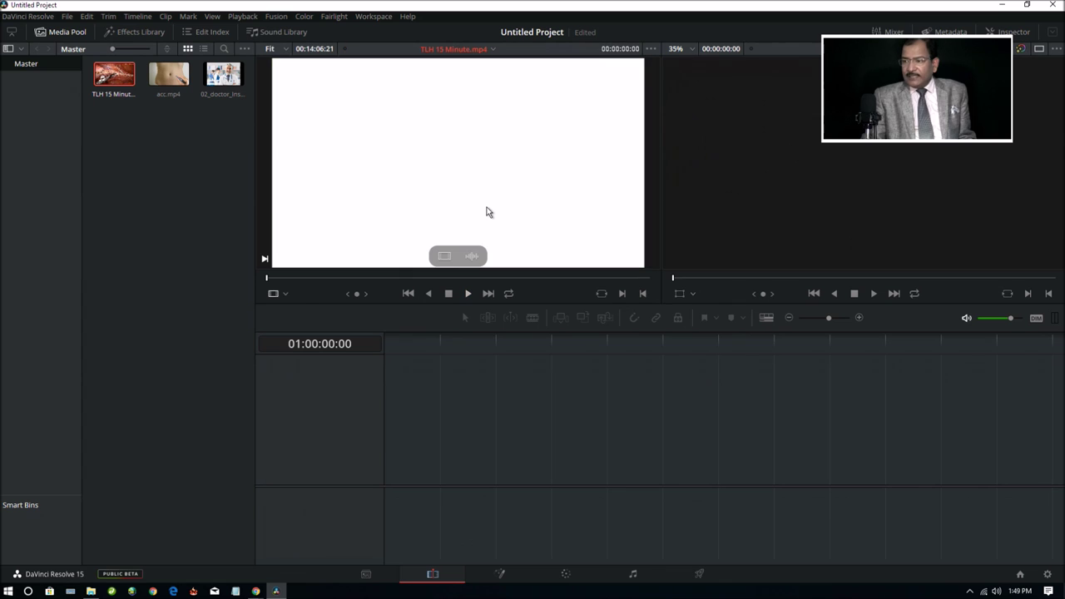
Play TLH 15 Minute.mp4 past its opening title and mark In, leaving 00:13:56:09.
{"action": "left_click", "coordinate": [468, 295]}
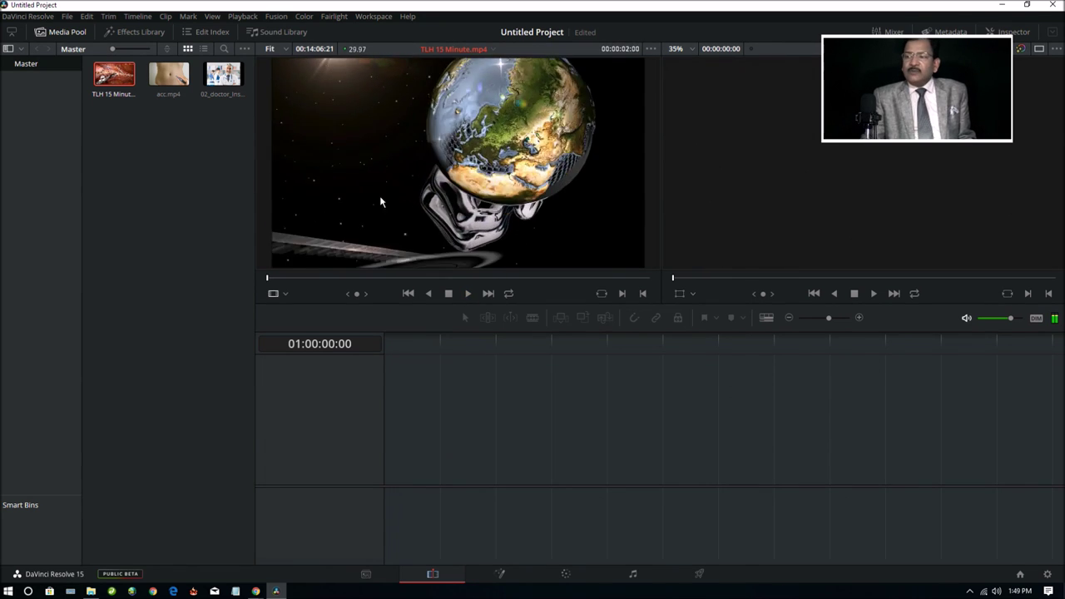
{"action": "left_click", "coordinate": [448, 293]}
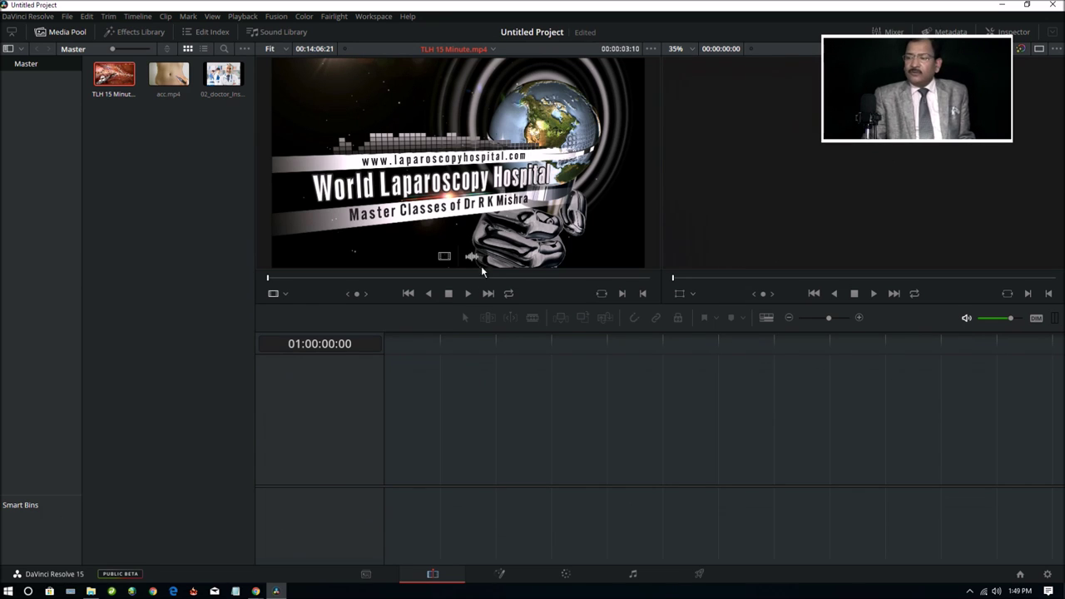
{"action": "left_click", "coordinate": [468, 298]}
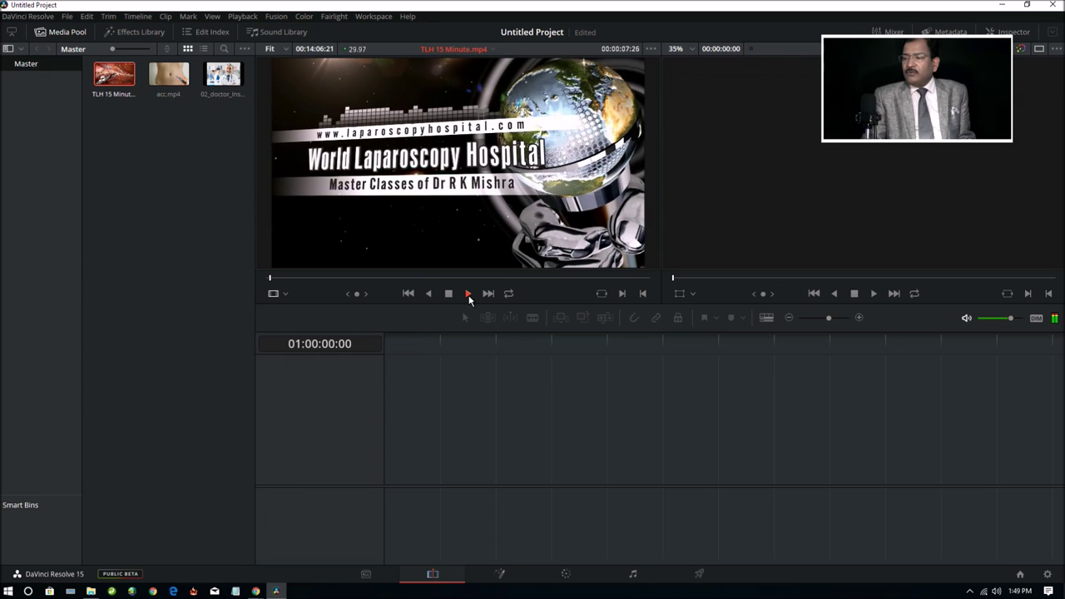
{"action": "left_click", "coordinate": [467, 294]}
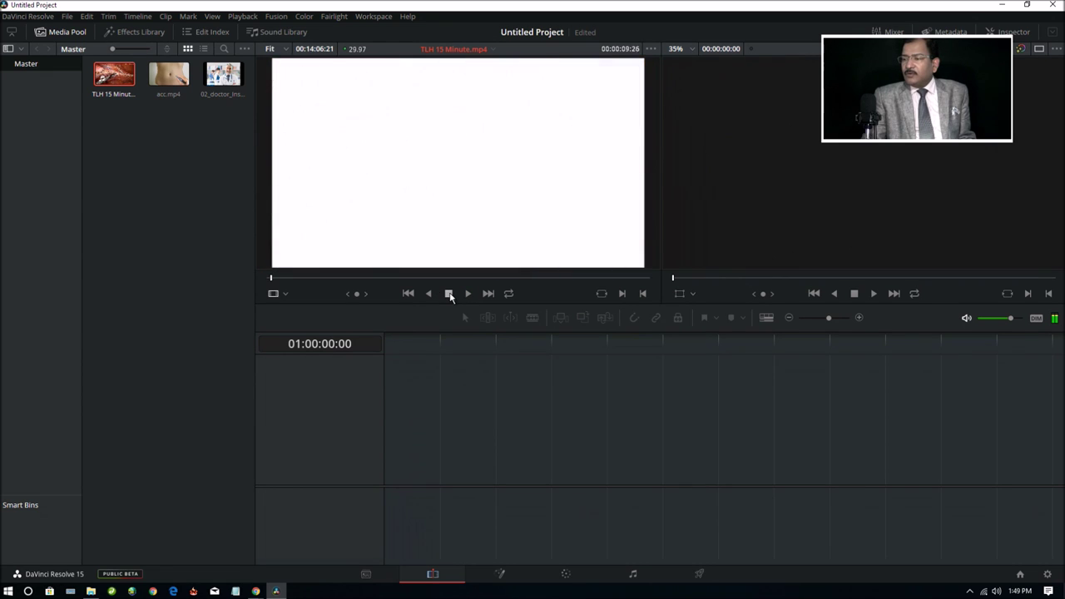
{"action": "left_click", "coordinate": [448, 293]}
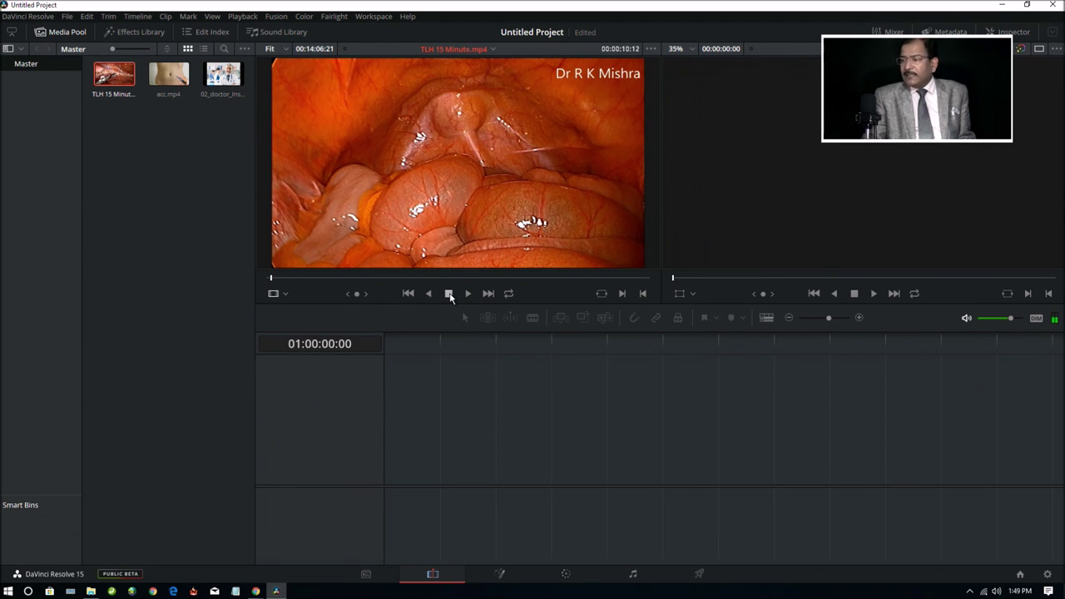
{"action": "left_click", "coordinate": [622, 294]}
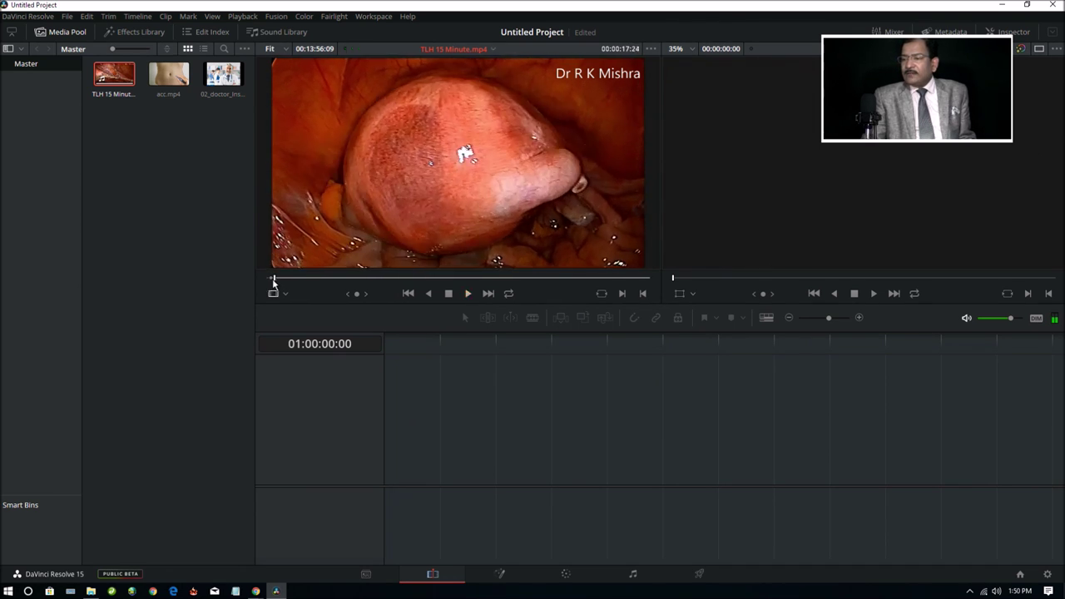
Scrub TLH 15 Minute.mp4 back and re-mark the In point where the surgery footage begins.
{"action": "left_click", "coordinate": [276, 280]}
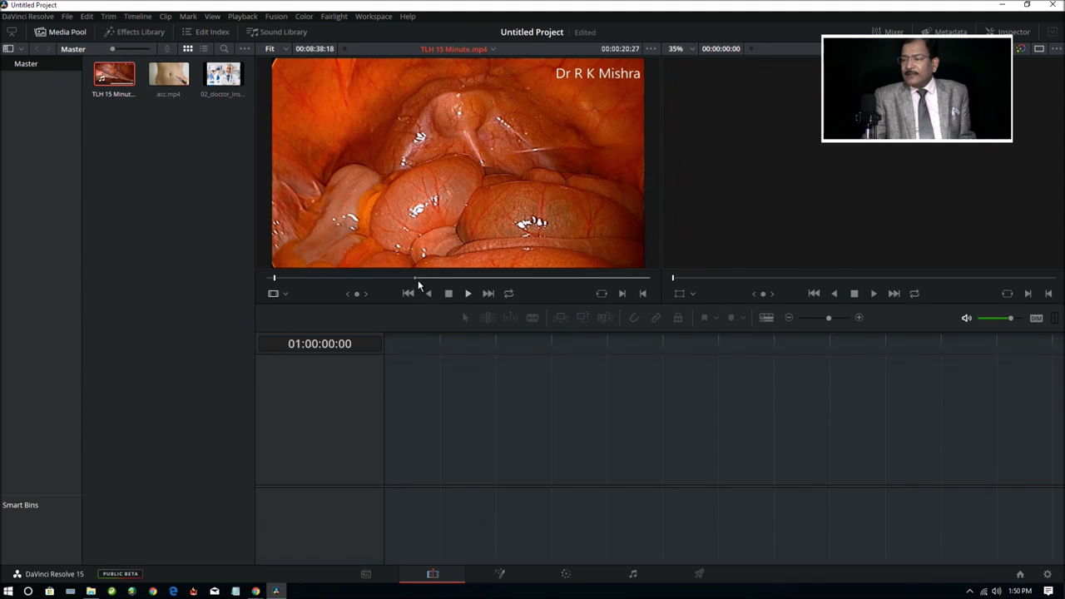
{"action": "left_click", "coordinate": [351, 279]}
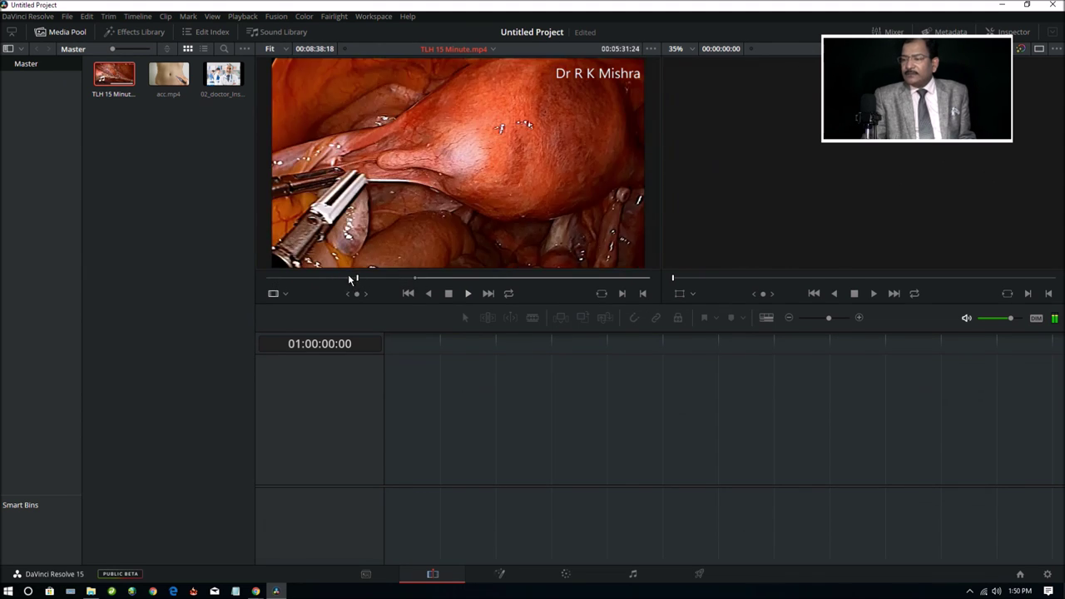
{"action": "left_click", "coordinate": [265, 280]}
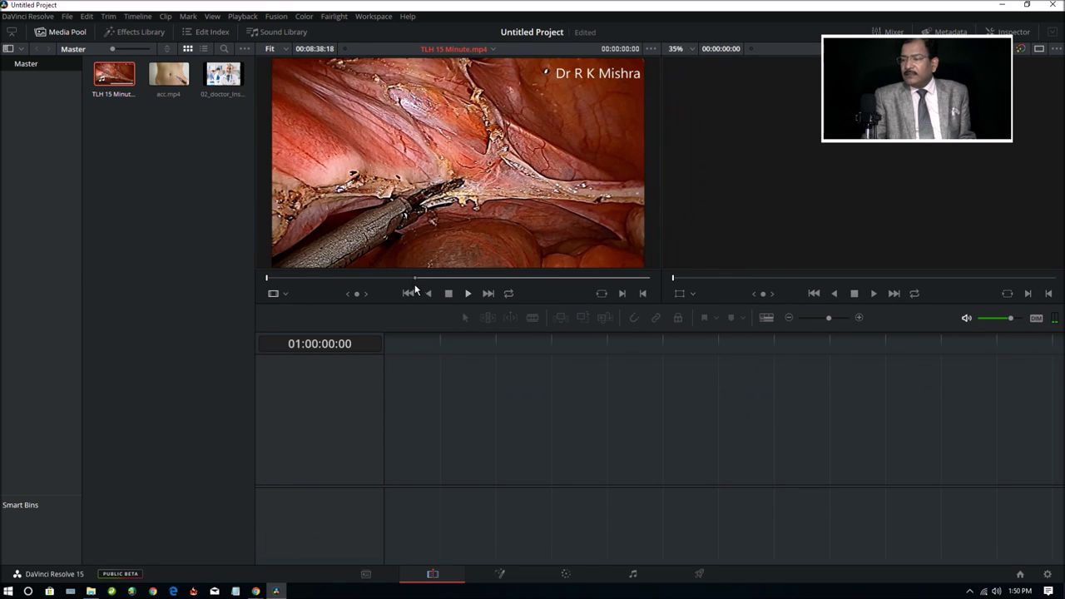
{"action": "left_click", "coordinate": [268, 282]}
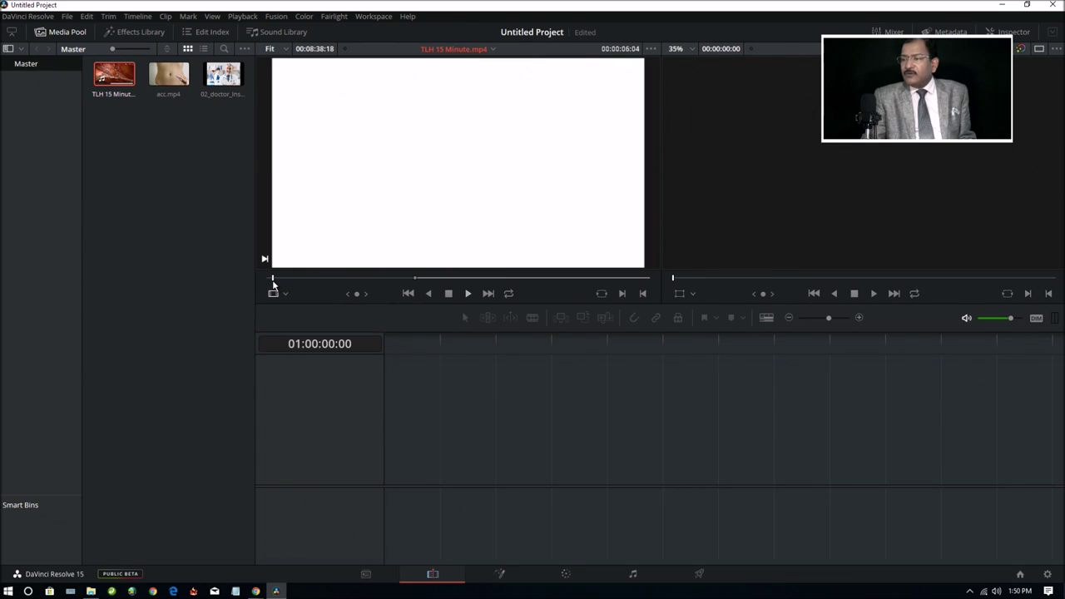
{"action": "left_click", "coordinate": [275, 283]}
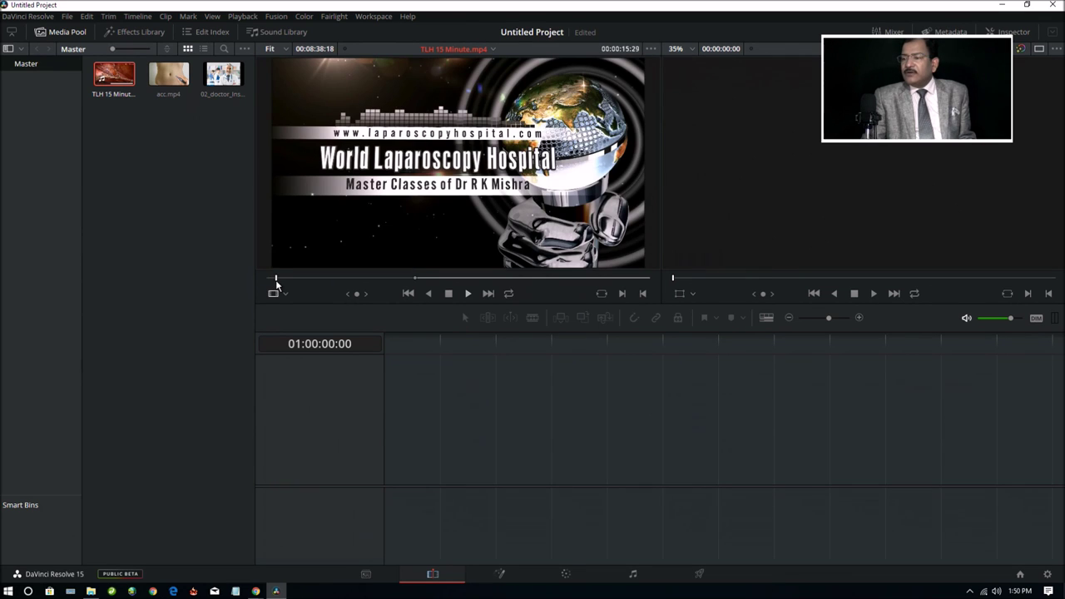
{"action": "left_click", "coordinate": [277, 284]}
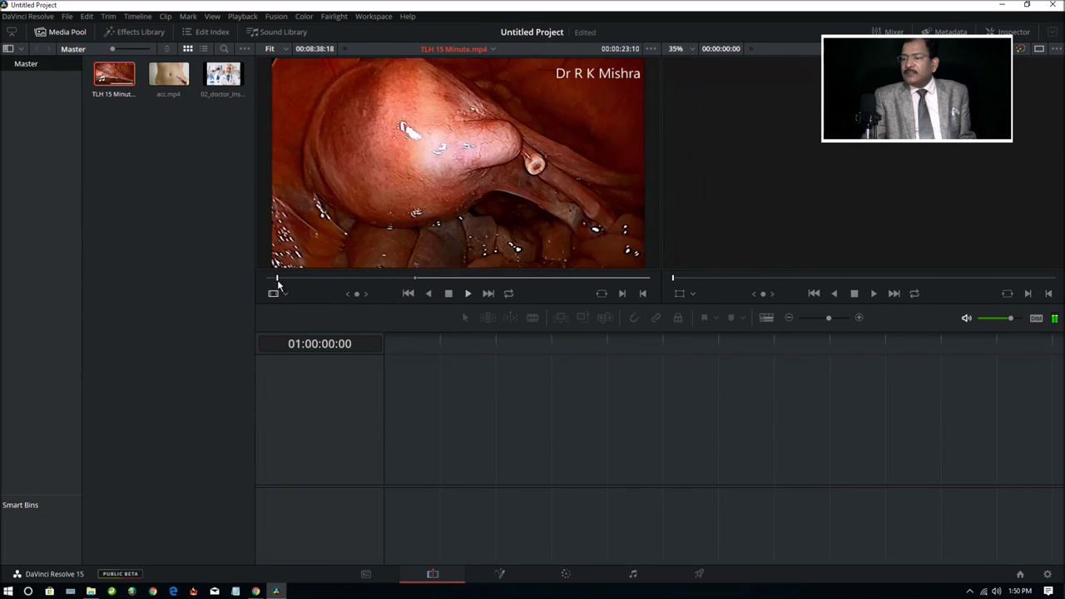
{"action": "left_click", "coordinate": [278, 285]}
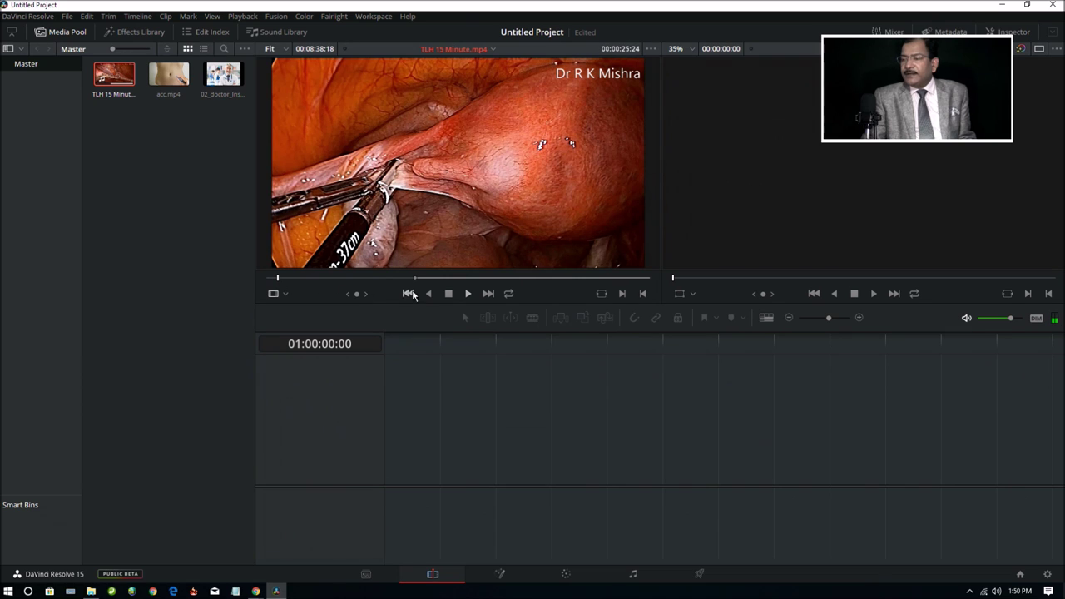
{"action": "left_click", "coordinate": [622, 296]}
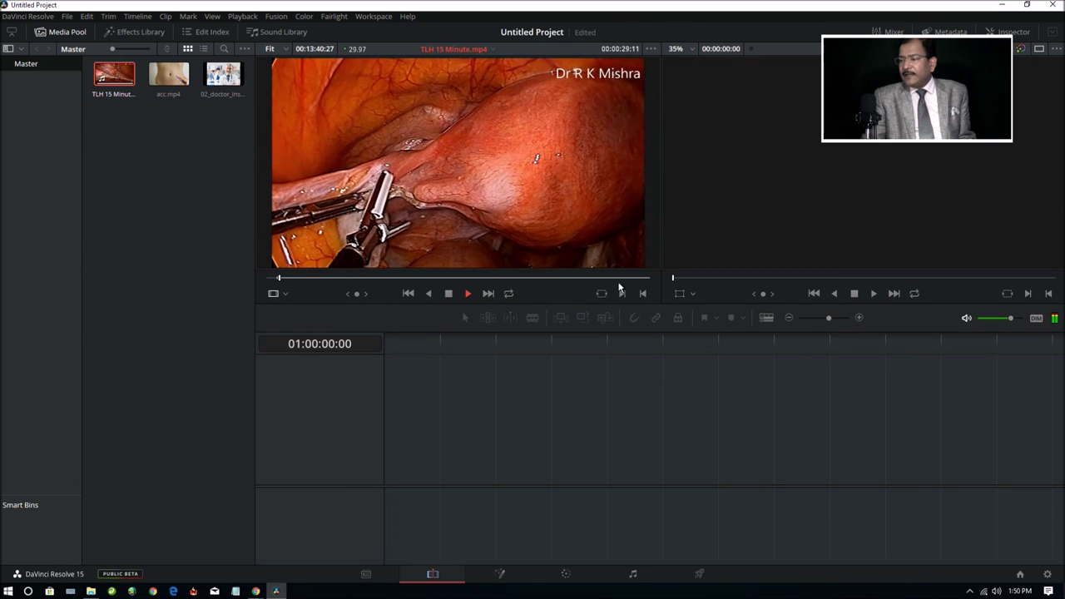
Find where the surgery ends before the closing title card for the Out point.
{"action": "left_click_drag", "start_coordinate": [649, 277], "coordinate": [648, 283]}
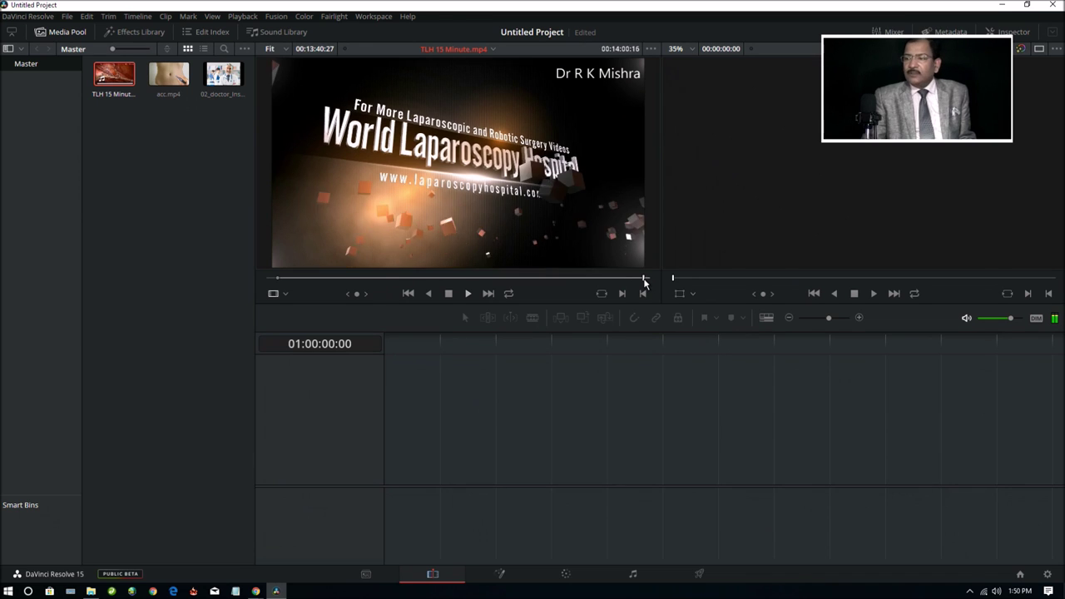
{"action": "left_click_drag", "start_coordinate": [648, 283], "coordinate": [637, 284]}
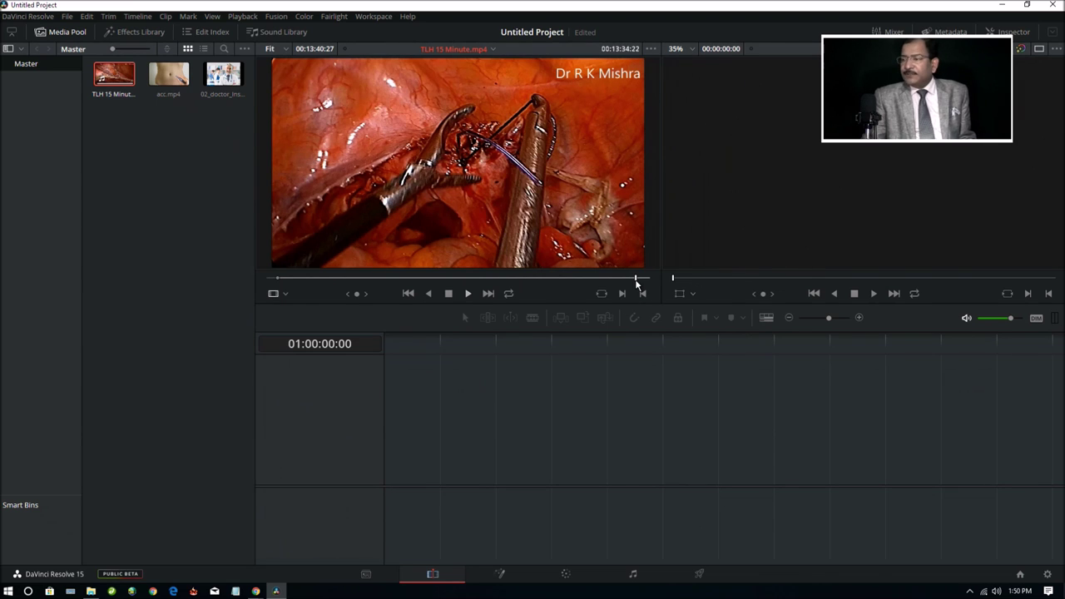
{"action": "left_click_drag", "start_coordinate": [636, 284], "coordinate": [638, 285]}
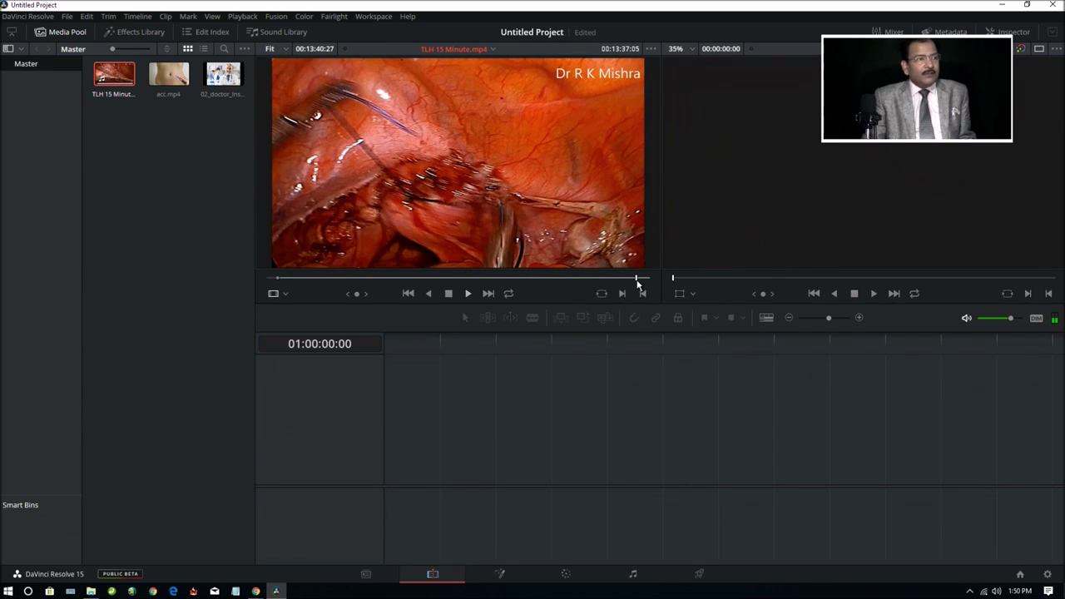
{"action": "key", "text": "space"}
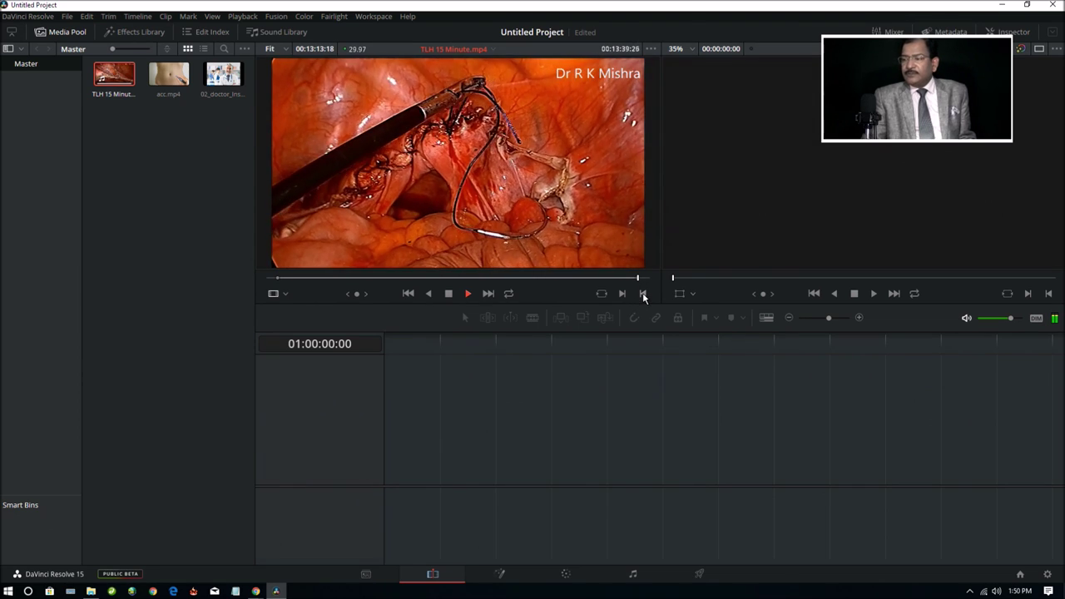
{"action": "left_click", "coordinate": [448, 292]}
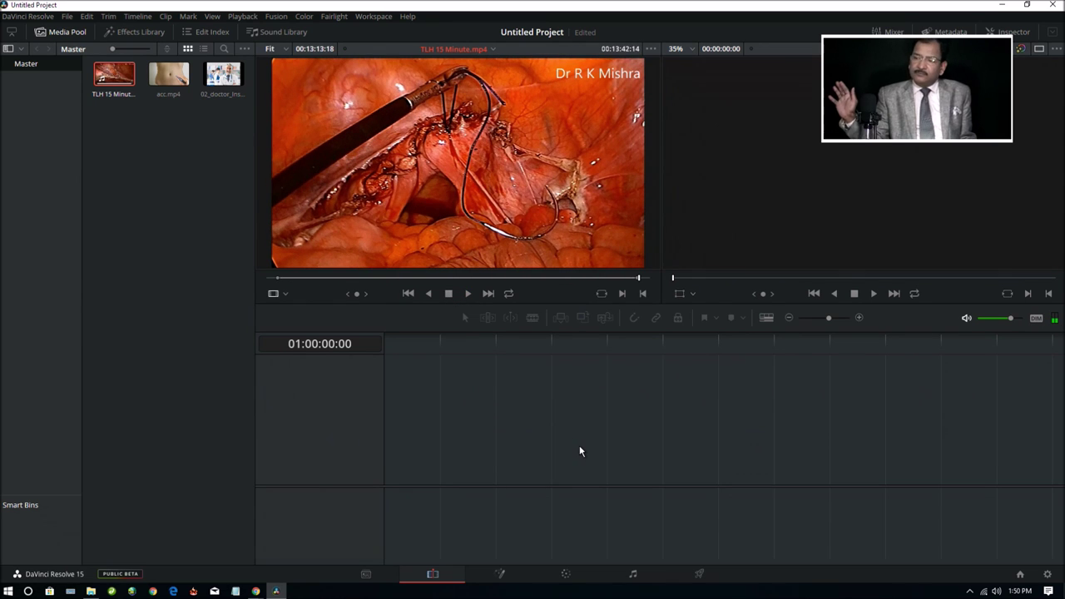
{"action": "mouse_move", "coordinate": [510, 233]}
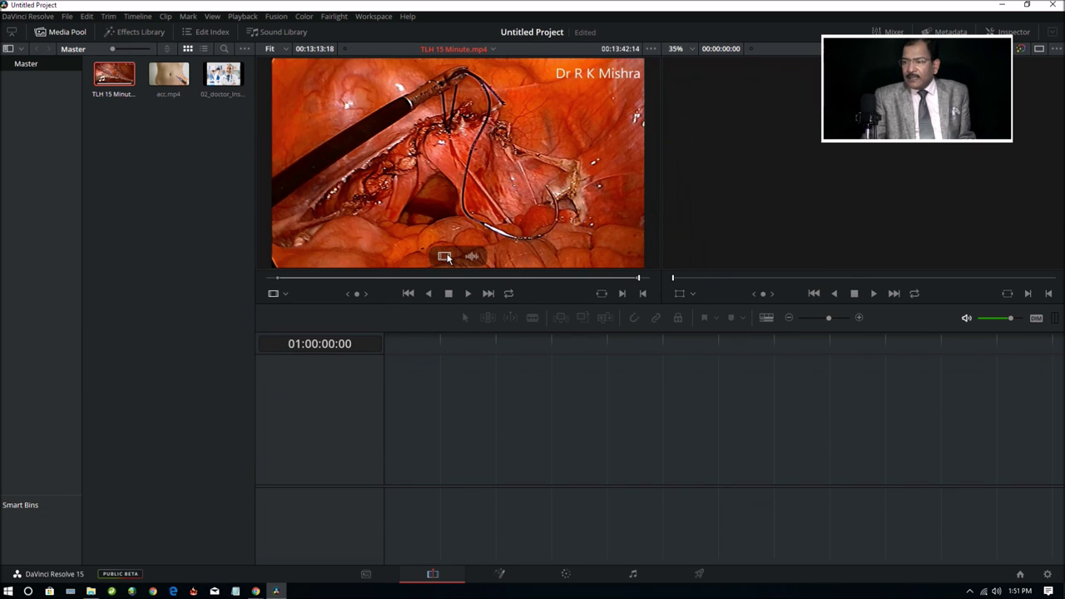
Drag the trimmed clip's video only onto V1 to create Timeline 1, then review playback.
{"action": "left_click_drag", "start_coordinate": [446, 259], "coordinate": [463, 414]}
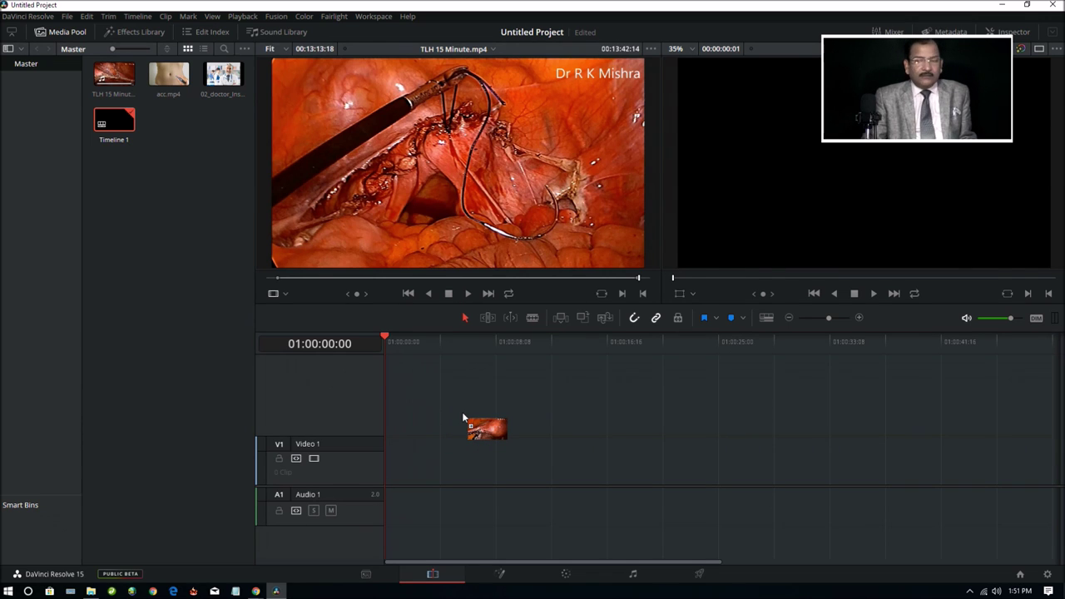
{"action": "left_click_drag", "start_coordinate": [462, 412], "coordinate": [462, 411]}
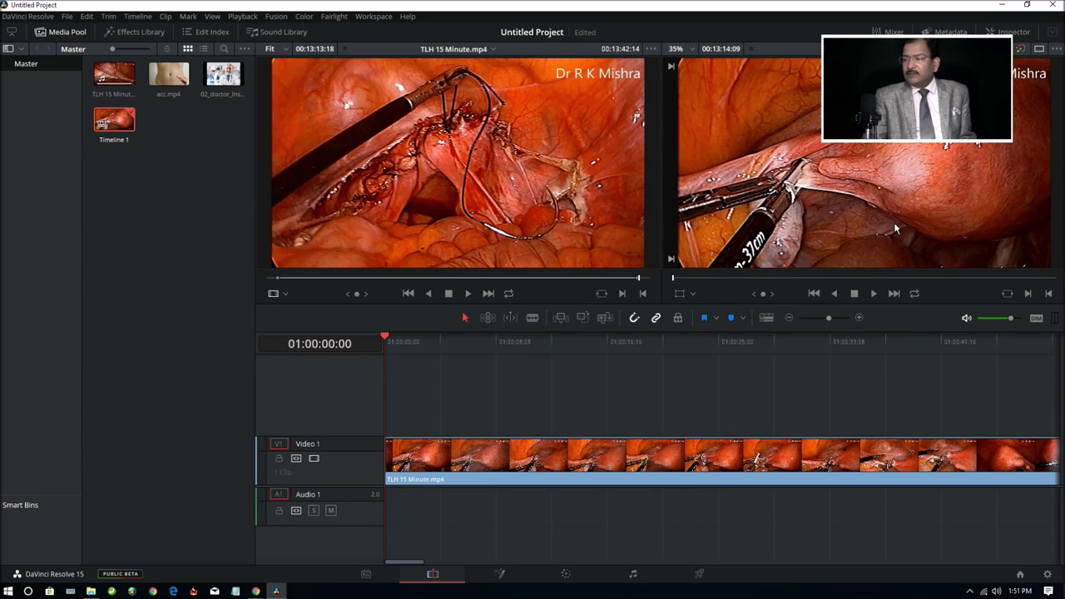
{"action": "left_click", "coordinate": [875, 294]}
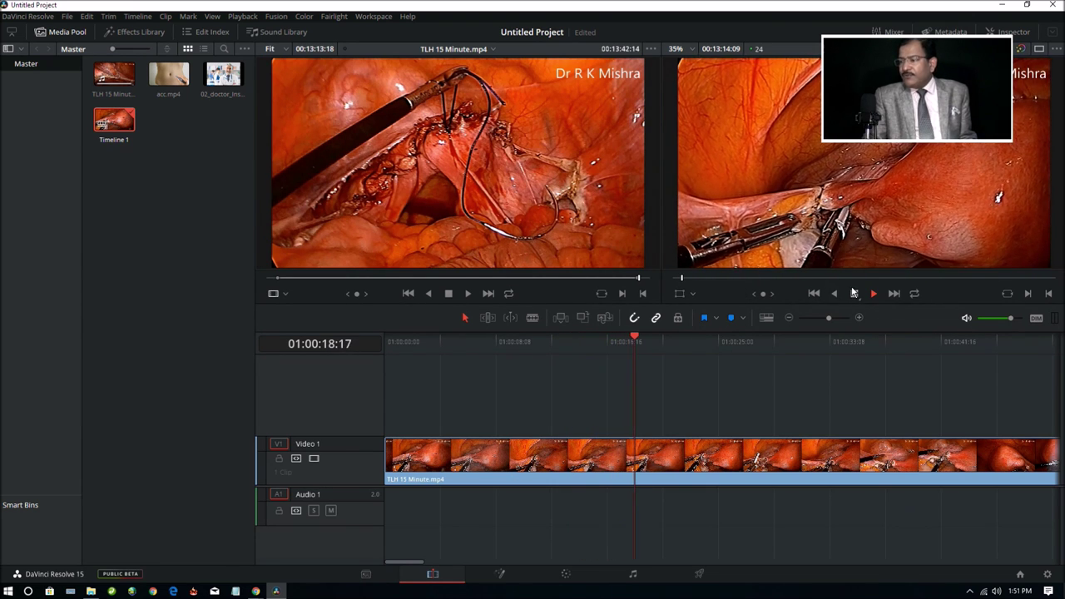
{"action": "left_click", "coordinate": [855, 293]}
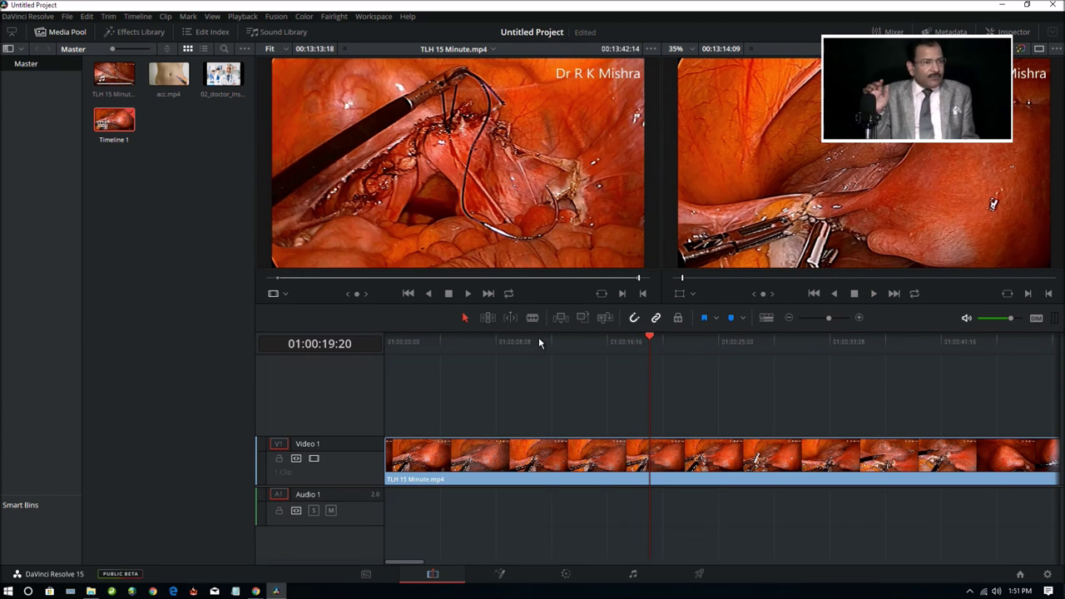
Undo Timeline 1 and add the clip with video and audio to a new timeline.
{"action": "key", "text": "ctrl+z"}
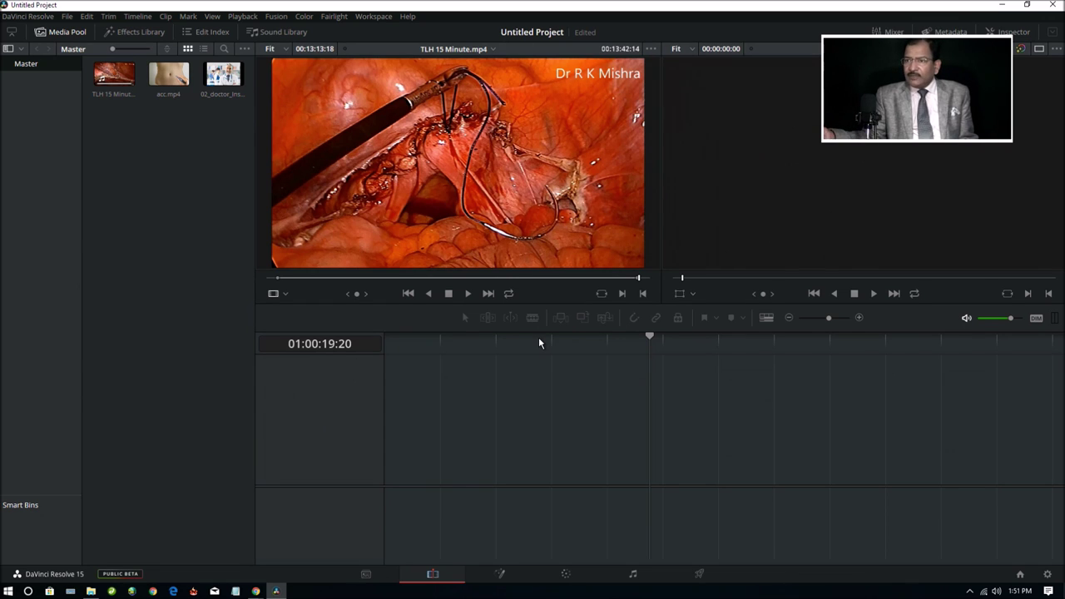
{"action": "mouse_move", "coordinate": [454, 215]}
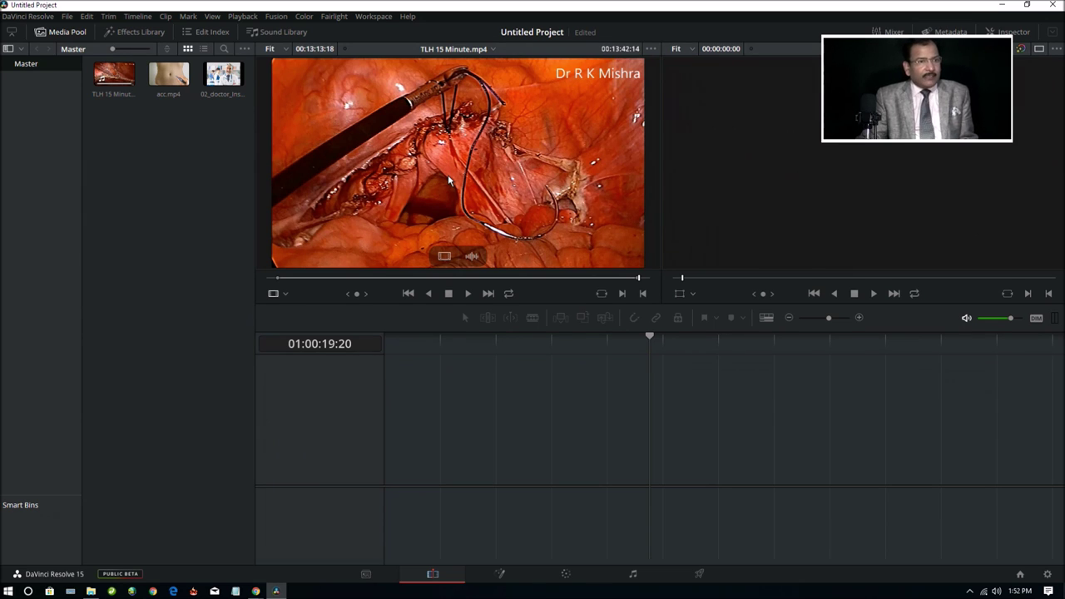
{"action": "left_click_drag", "start_coordinate": [450, 148], "coordinate": [465, 429]}
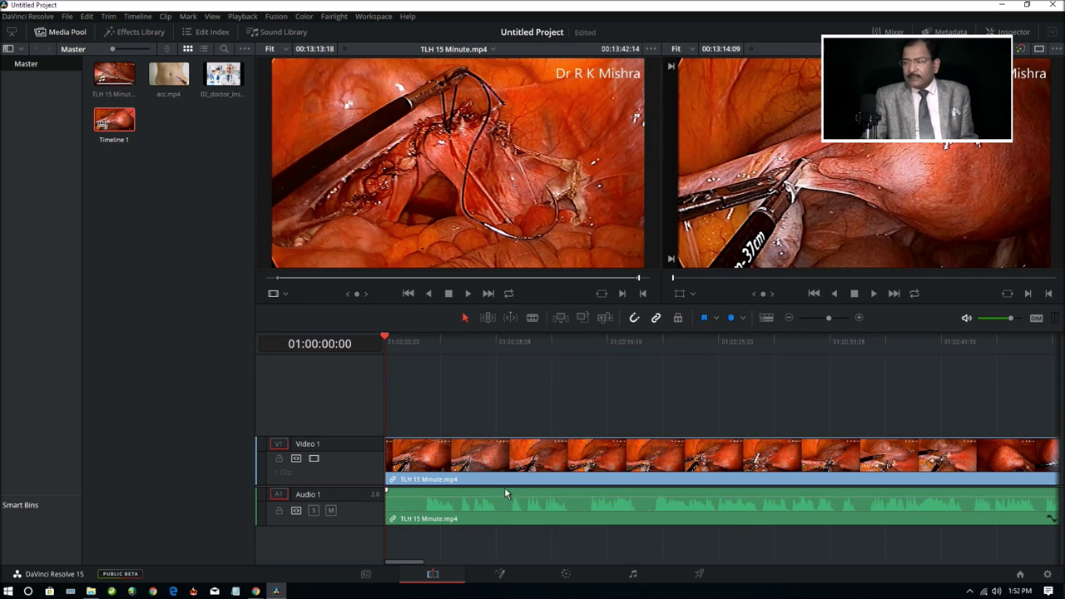
Review the new timeline's playback, then undo to remove the clip, leaving it empty.
{"action": "left_click", "coordinate": [874, 294]}
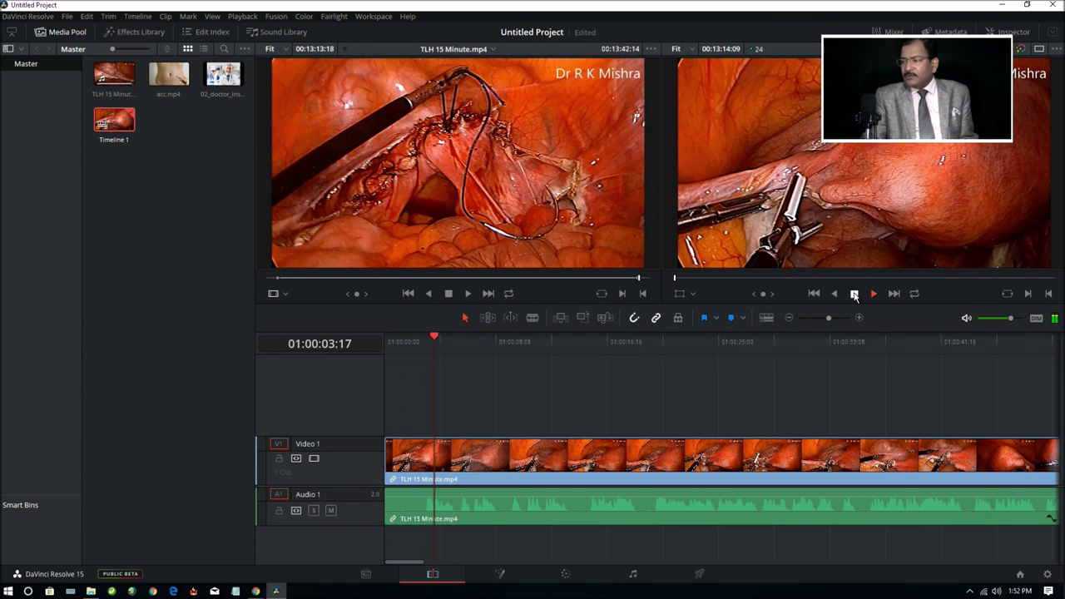
{"action": "left_click", "coordinate": [855, 295]}
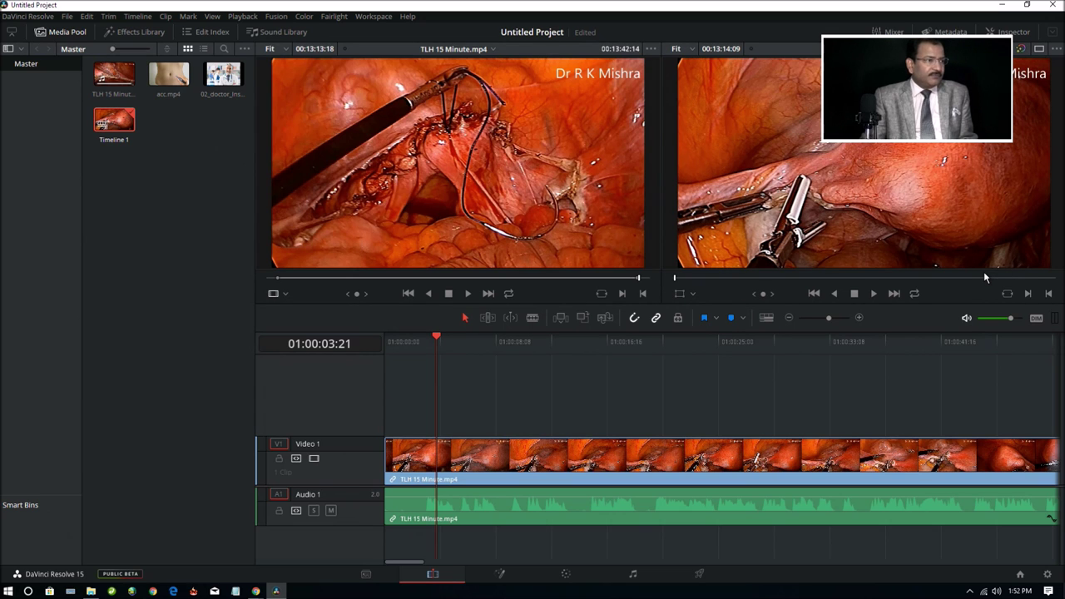
{"action": "left_click", "coordinate": [873, 294]}
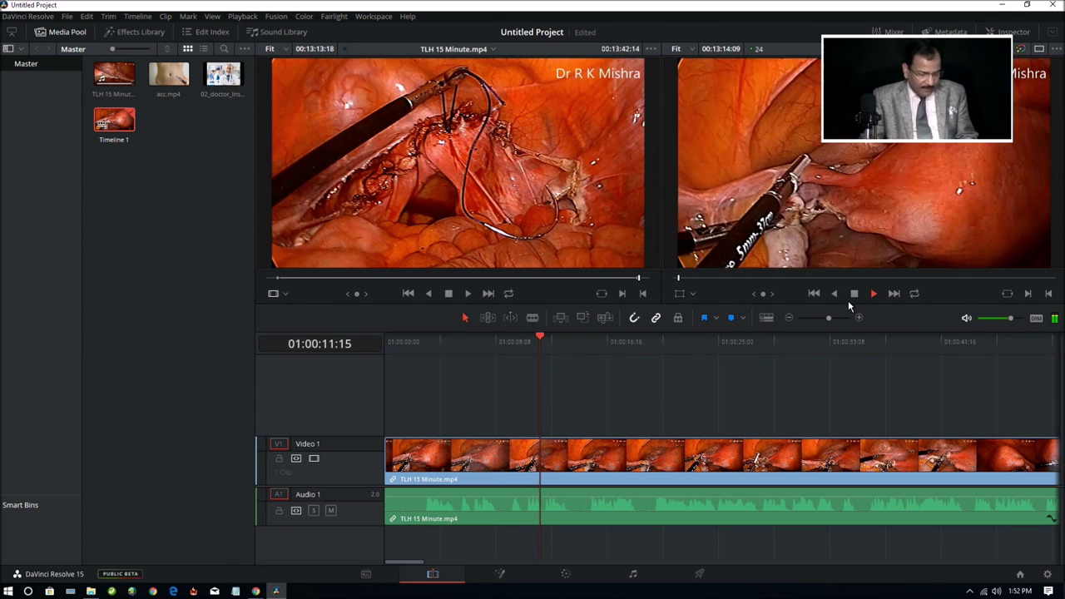
{"action": "key", "text": "ctrl+z"}
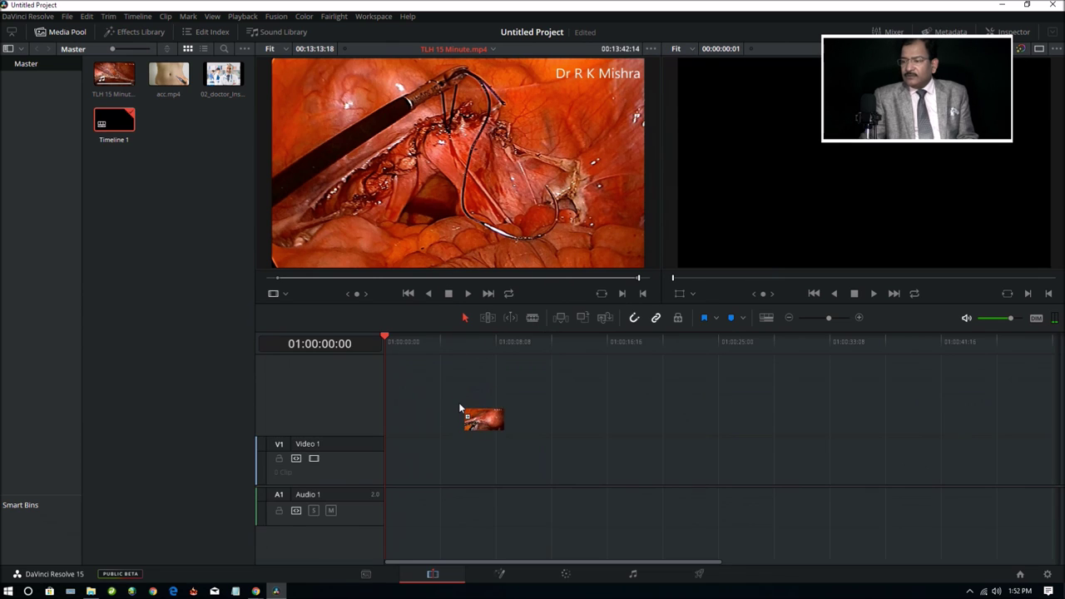
Put TLH 15 Minute.mp4's video back on Video 1 and play it from a scrubbed point.
{"action": "left_click_drag", "start_coordinate": [445, 249], "coordinate": [459, 408]}
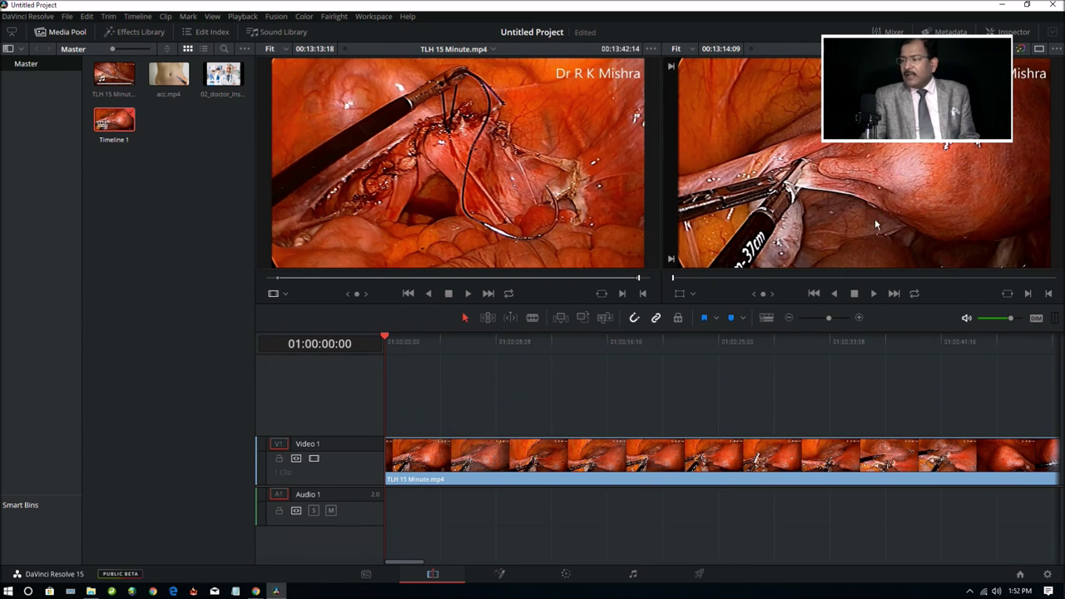
{"action": "left_click", "coordinate": [875, 294]}
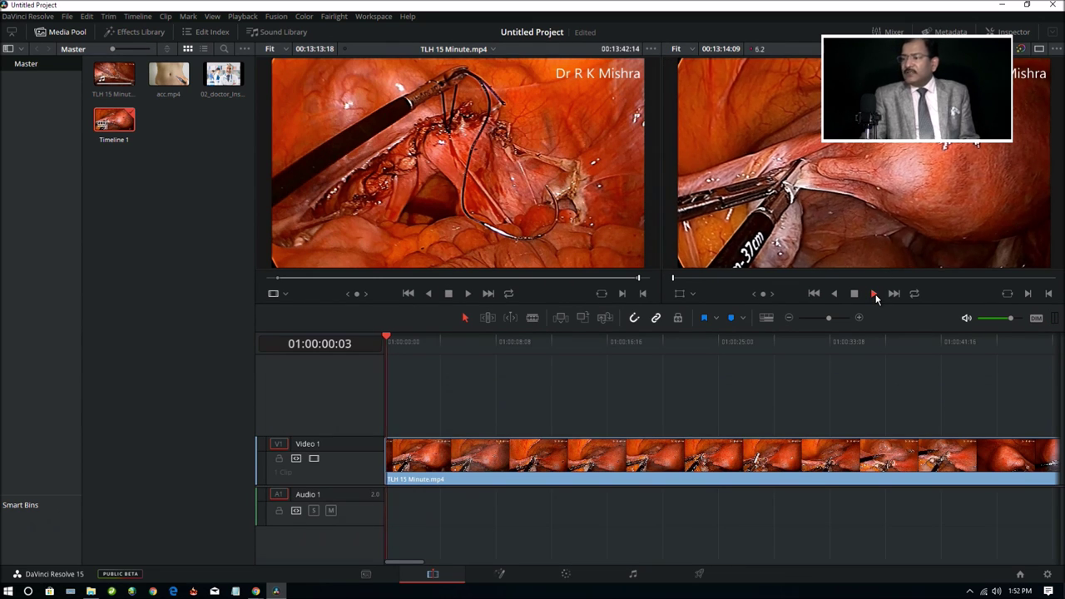
{"action": "left_click", "coordinate": [689, 279]}
{"action": "left_click_drag", "start_coordinate": [693, 283], "coordinate": [688, 284]}
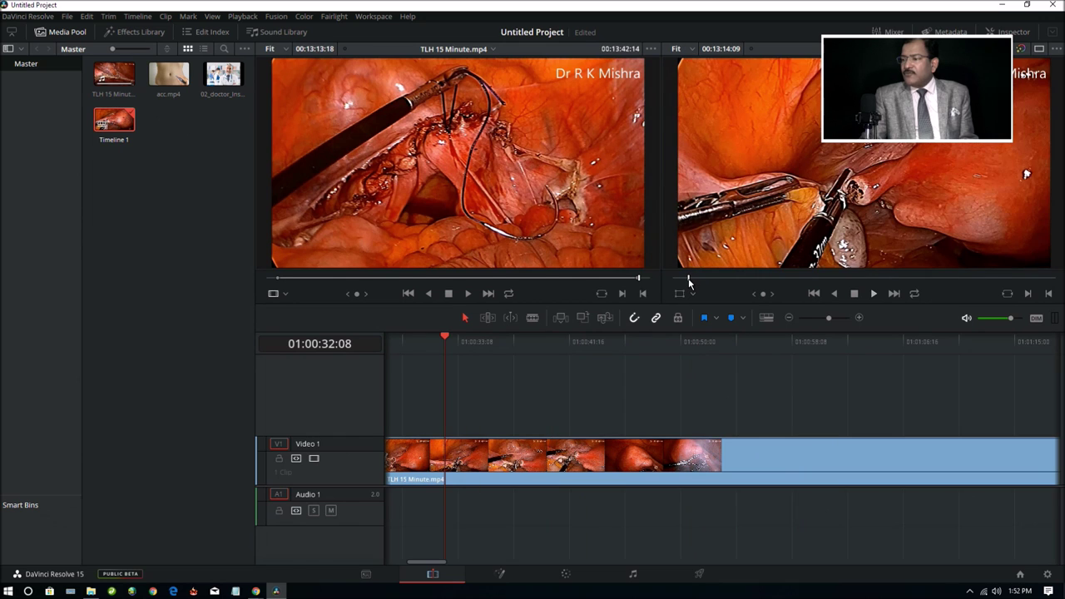
{"action": "key", "text": "space"}
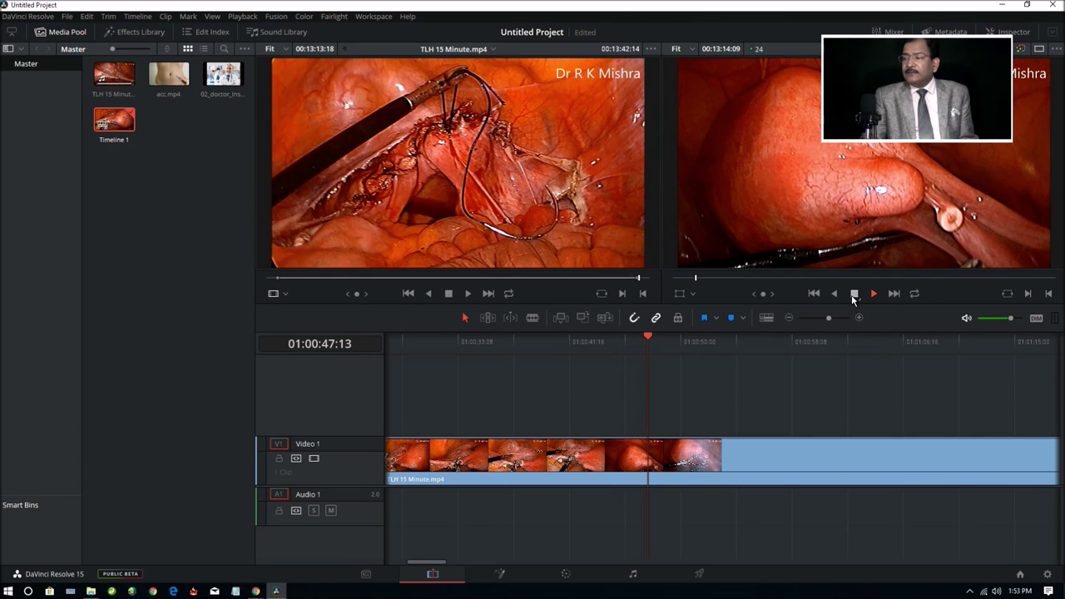
Play forward and in reverse around 01:00:45 to pin down the cut frame 01:00:45:04.
{"action": "left_click", "coordinate": [853, 295]}
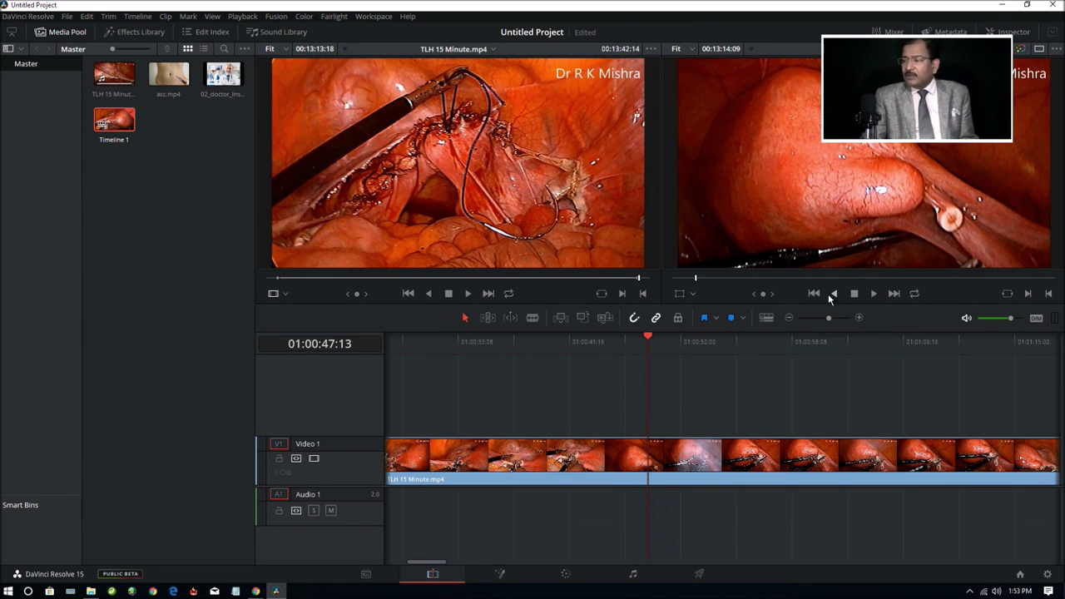
{"action": "left_click", "coordinate": [833, 295]}
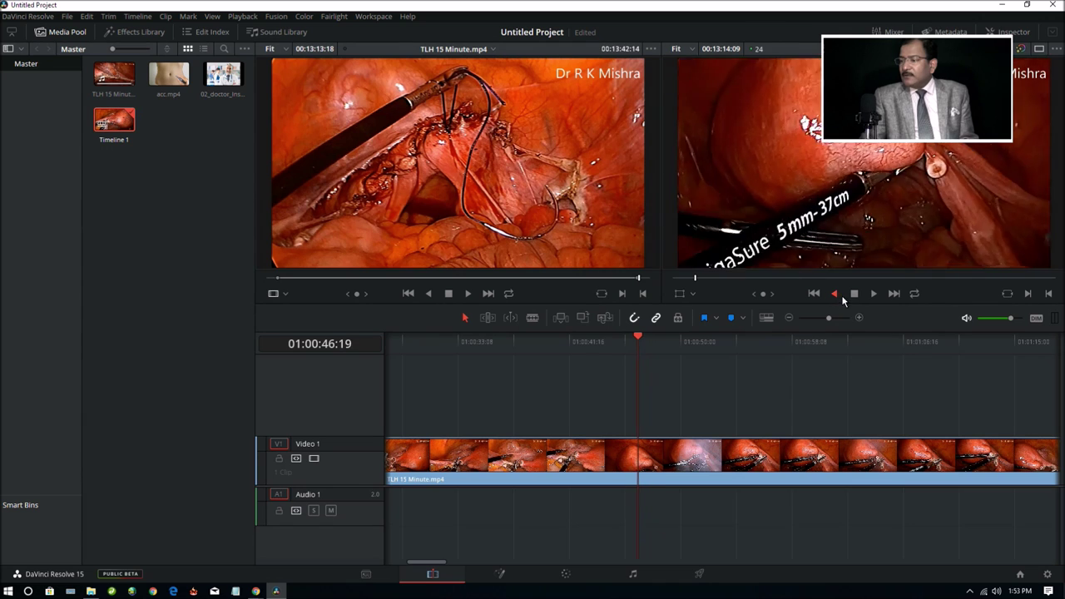
{"action": "left_click", "coordinate": [853, 295]}
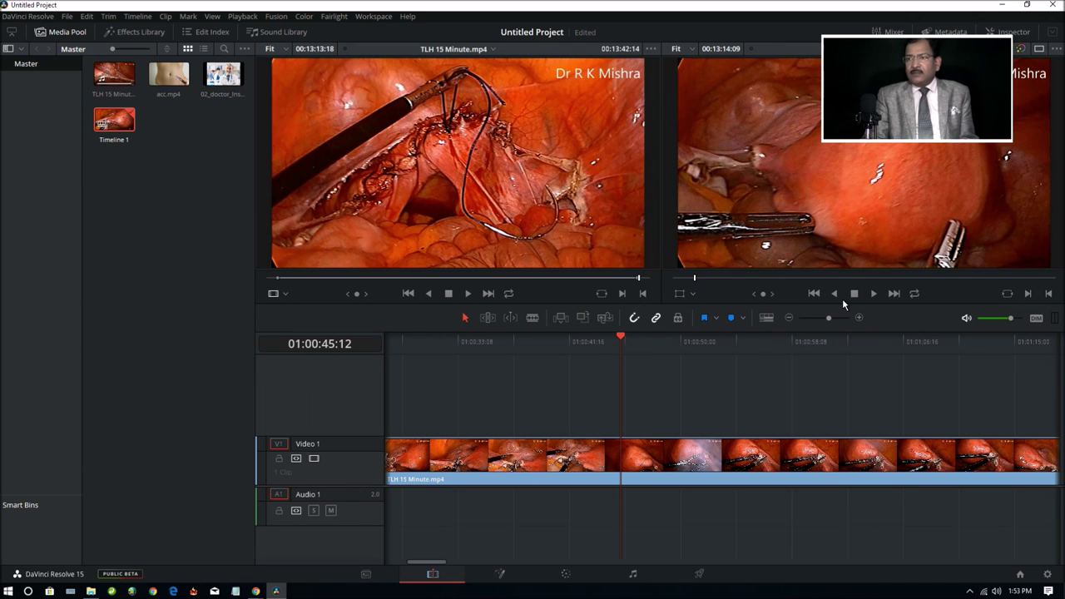
{"action": "left_click", "coordinate": [872, 293]}
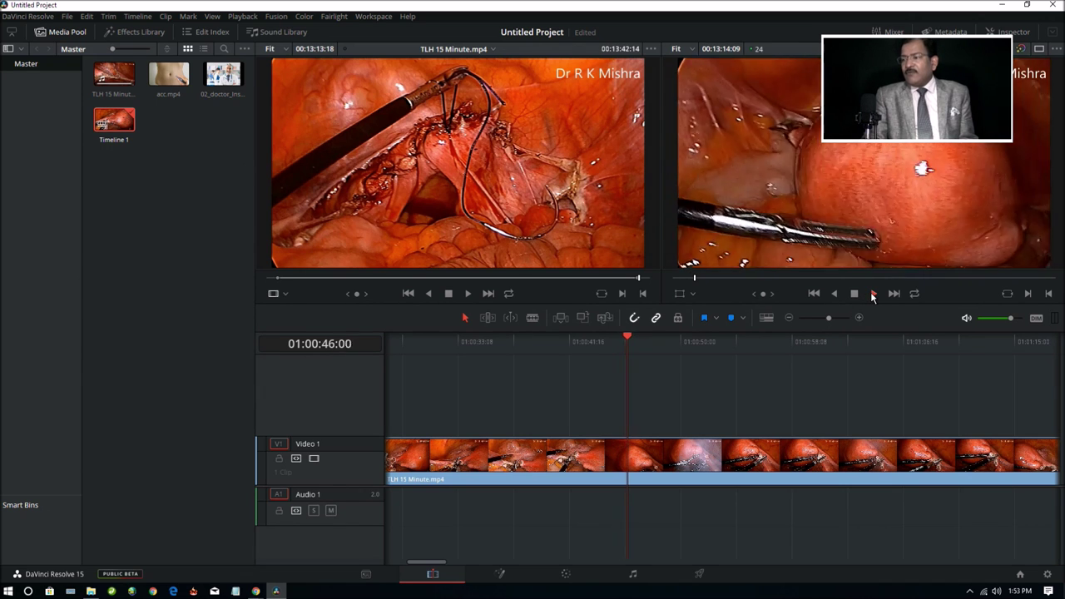
{"action": "left_click", "coordinate": [837, 292]}
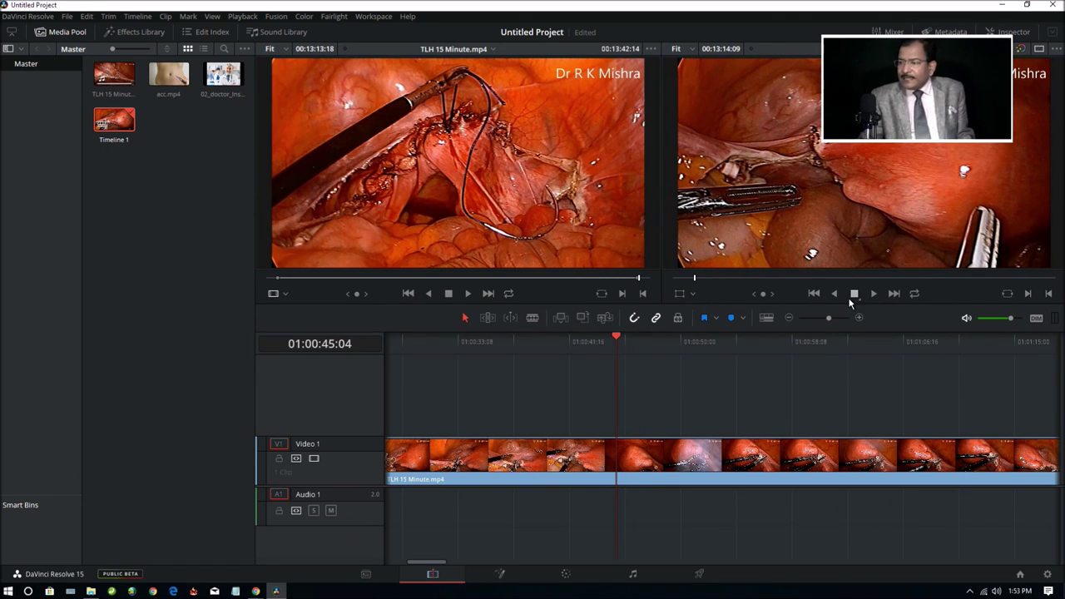
Switch to Razor Edit Mode and split the clip on Video 1 at 01:00:45:04.
{"action": "left_click", "coordinate": [532, 318]}
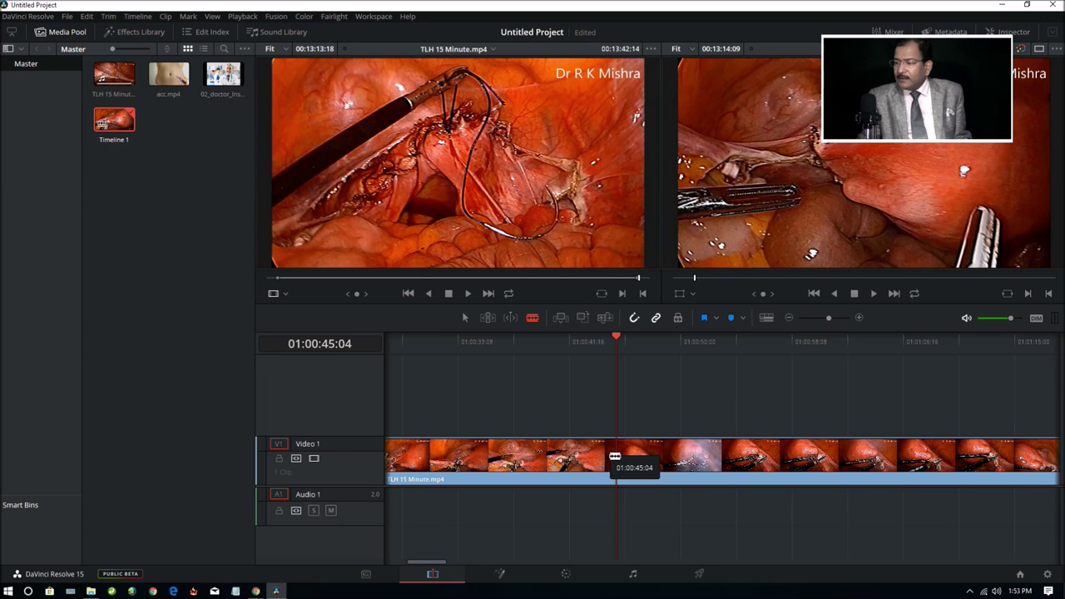
{"action": "left_click", "coordinate": [615, 457]}
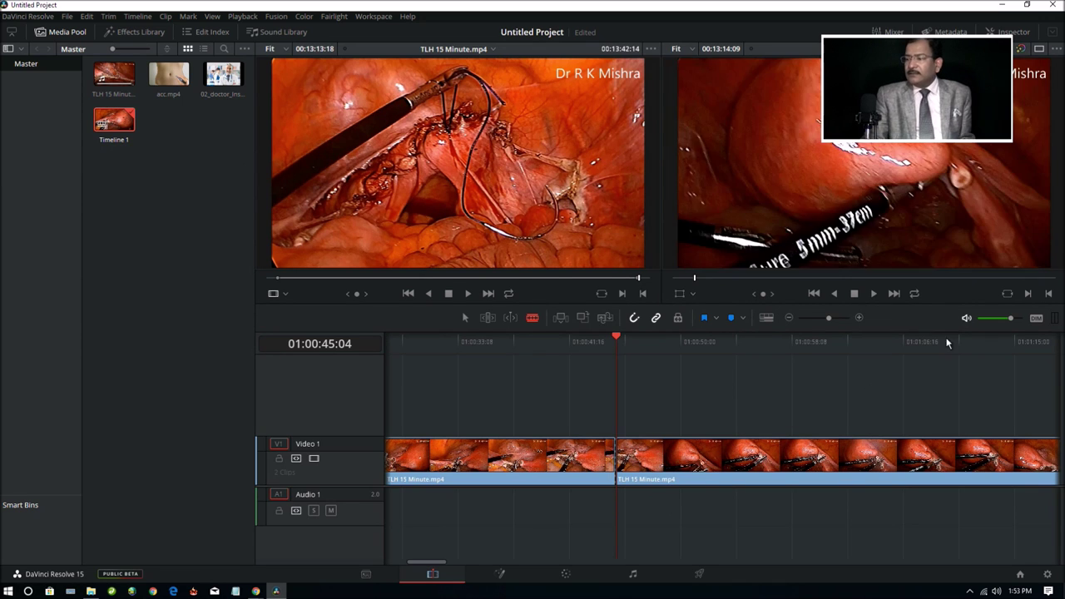
{"action": "left_click", "coordinate": [873, 293]}
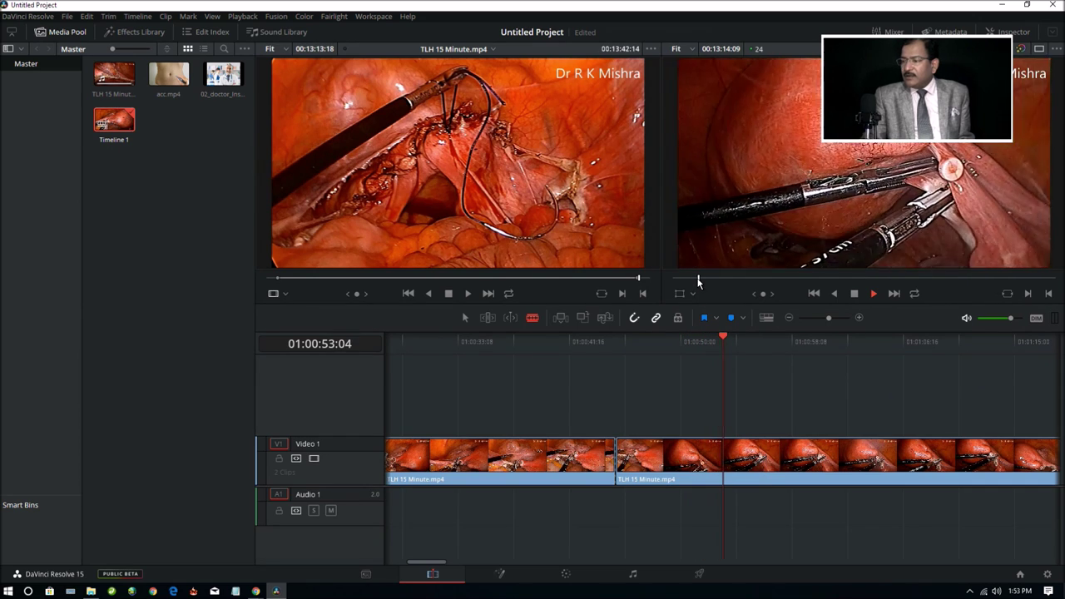
{"action": "left_click", "coordinate": [699, 279]}
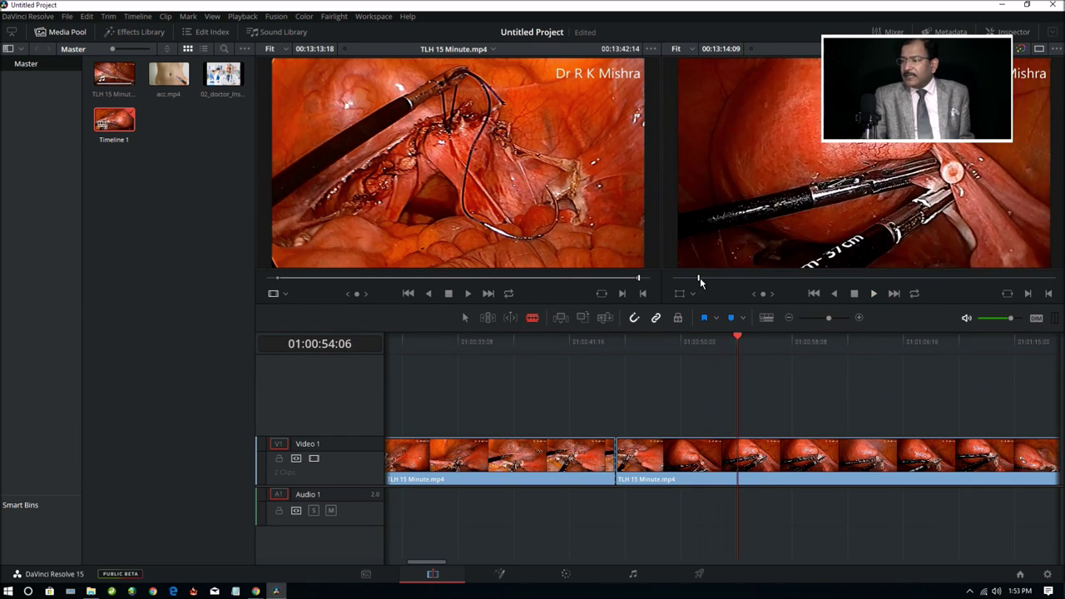
Scrub ahead and add a second razor cut around 01:01:46 during playback.
{"action": "left_click_drag", "start_coordinate": [699, 283], "coordinate": [725, 292]}
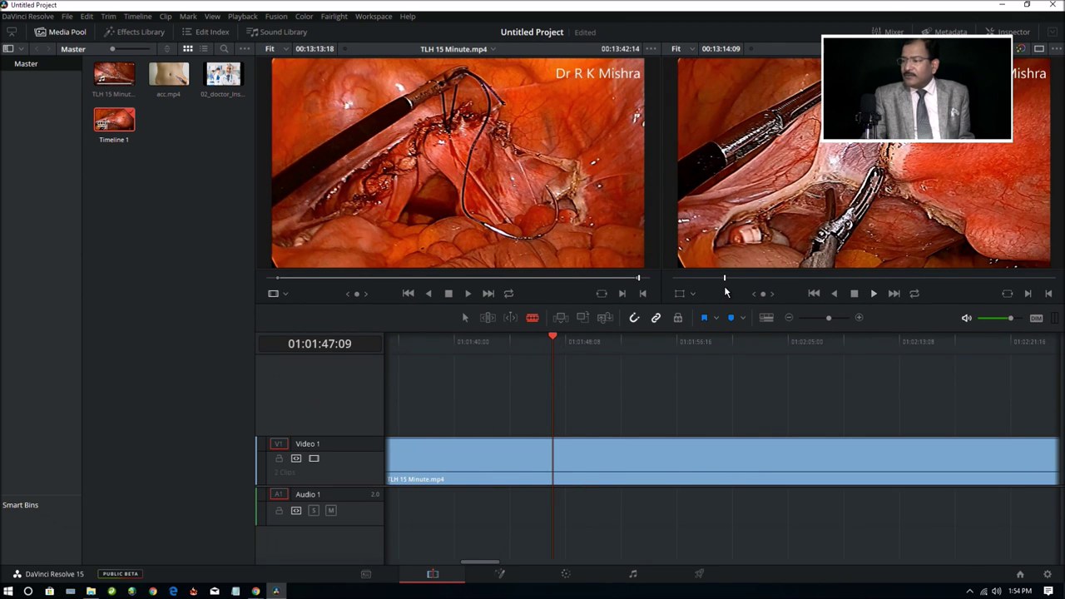
{"action": "key", "text": "space"}
{"action": "left_click", "coordinate": [557, 454]}
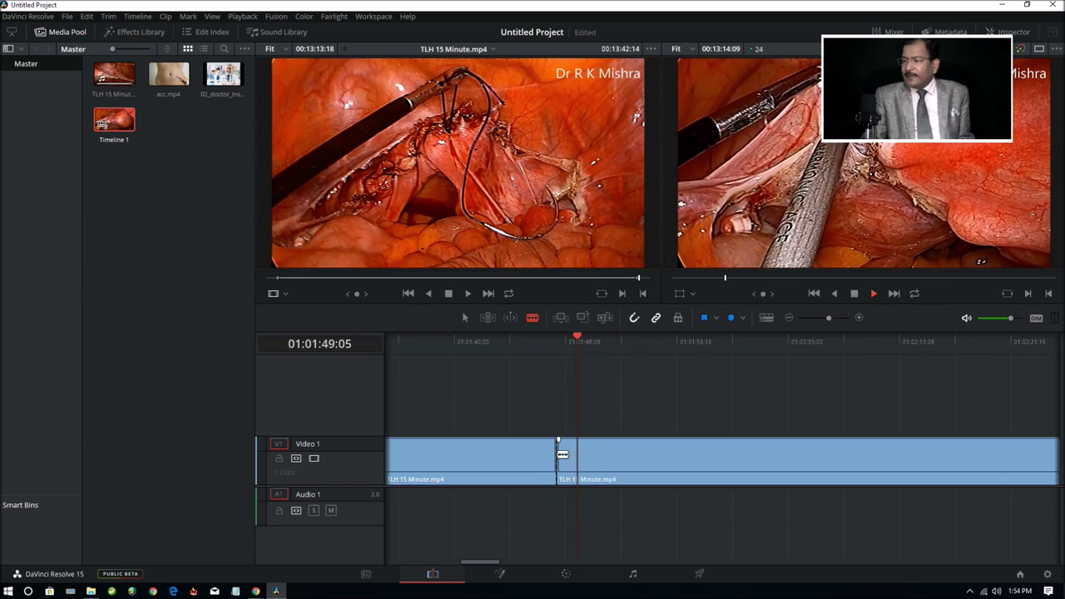
{"action": "left_click", "coordinate": [852, 293]}
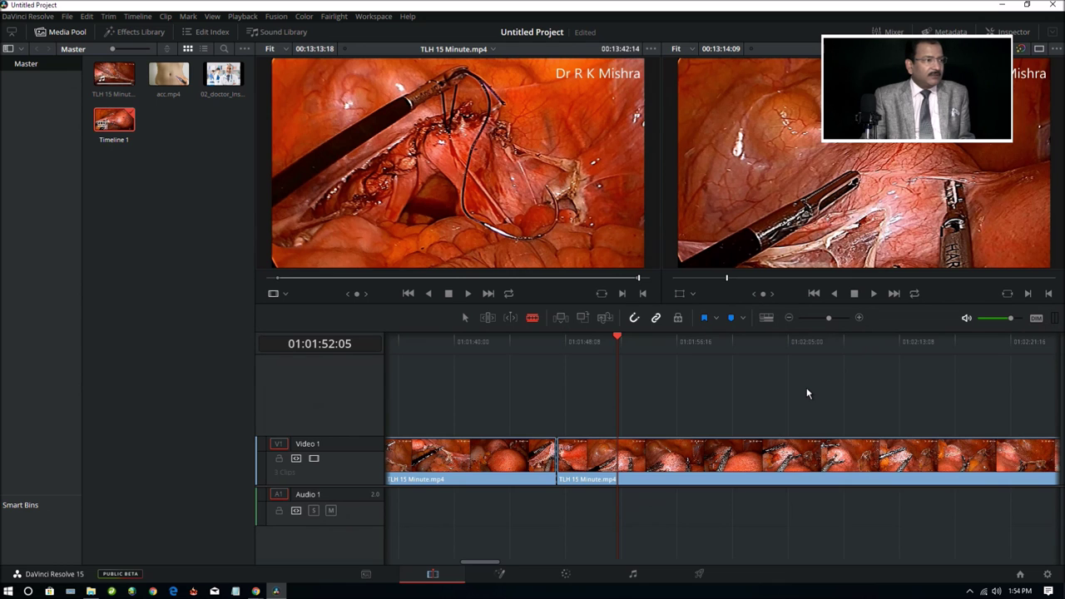
Try dragging the second cut point earlier and later, then release it at its original position.
{"action": "left_click_drag", "start_coordinate": [616, 454], "coordinate": [545, 462]}
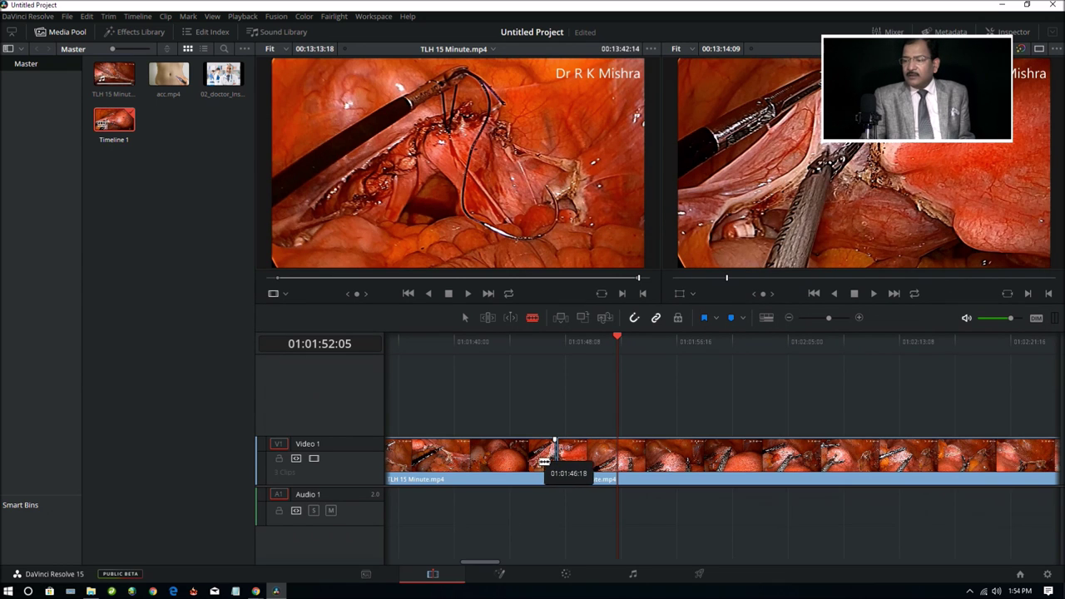
{"action": "mouse_move", "coordinate": [545, 462]}
{"action": "left_mouse_down"}
{"action": "mouse_move", "coordinate": [598, 462]}
{"action": "mouse_move", "coordinate": [483, 462]}
{"action": "mouse_move", "coordinate": [499, 457]}
{"action": "left_mouse_up"}
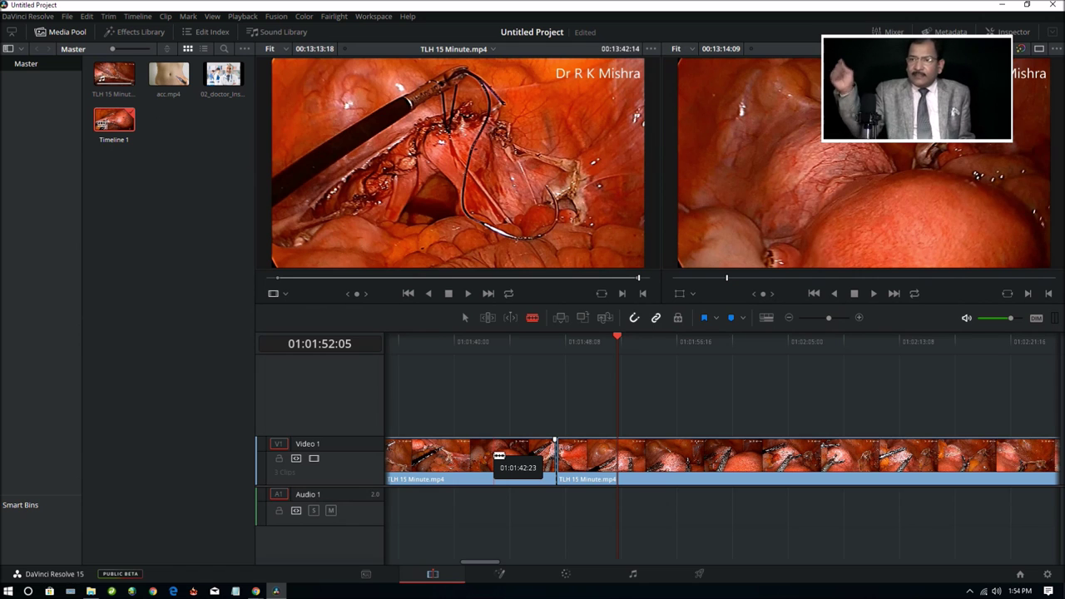
{"action": "mouse_move", "coordinate": [500, 457]}
{"action": "left_mouse_down"}
{"action": "mouse_move", "coordinate": [709, 462]}
{"action": "mouse_move", "coordinate": [507, 448]}
{"action": "mouse_move", "coordinate": [519, 447]}
{"action": "left_mouse_up"}
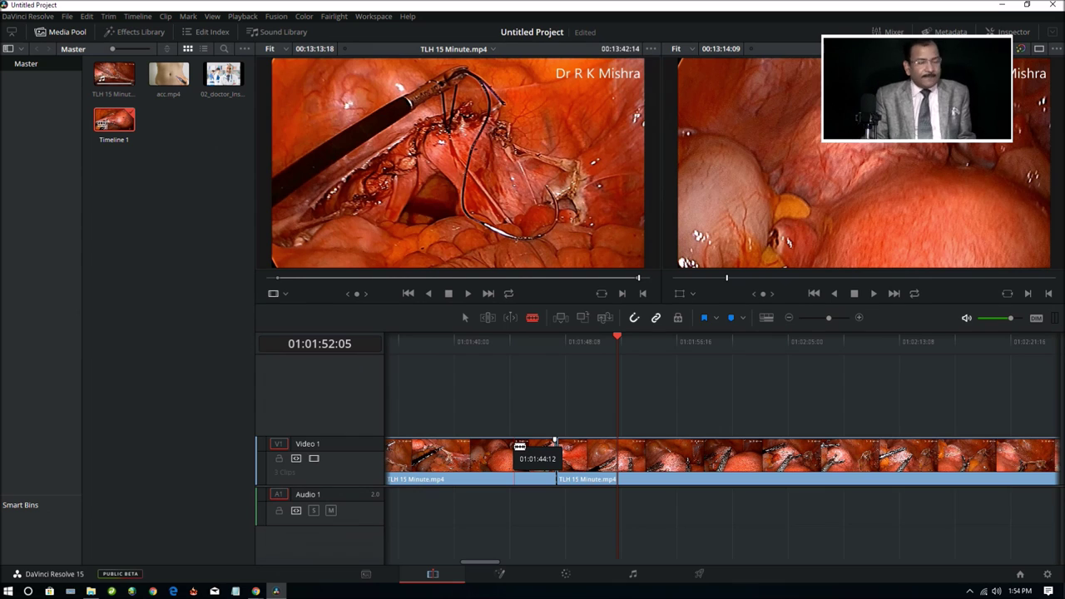
{"action": "left_click_drag", "start_coordinate": [519, 447], "coordinate": [519, 447]}
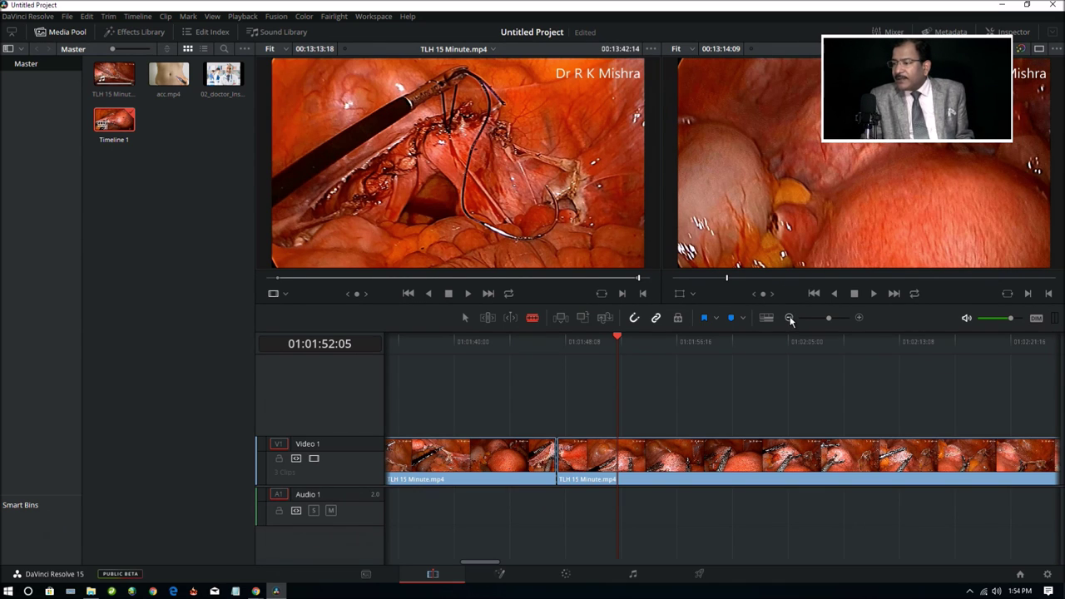
Zoom the timeline out five times until all three clips, ending near 01:13:01:08, show.
{"action": "left_click", "coordinate": [789, 318]}
{"action": "left_click", "coordinate": [790, 318]}
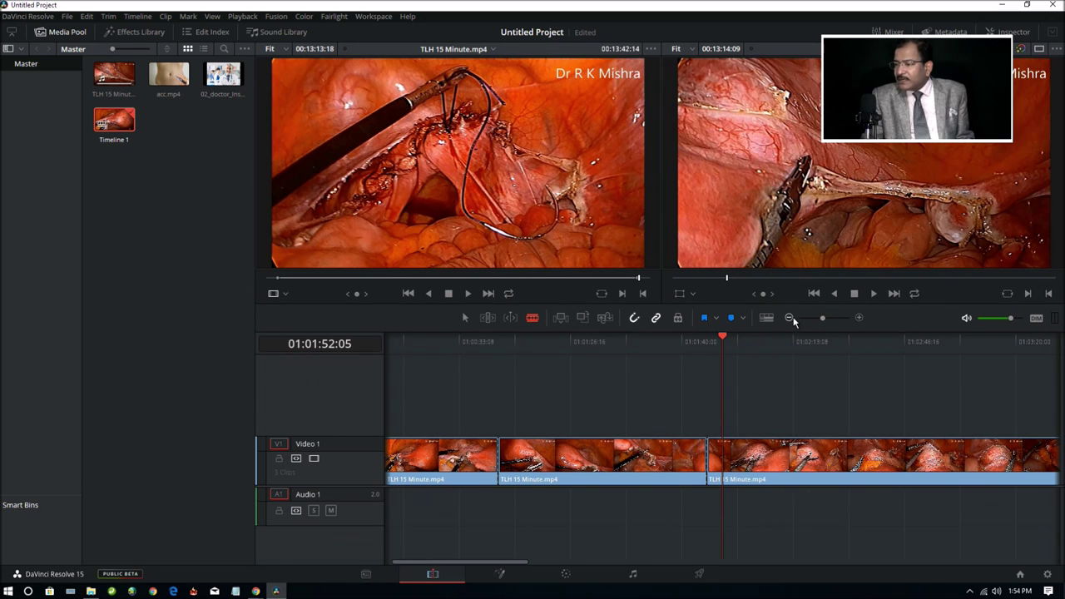
{"action": "left_click", "coordinate": [790, 317]}
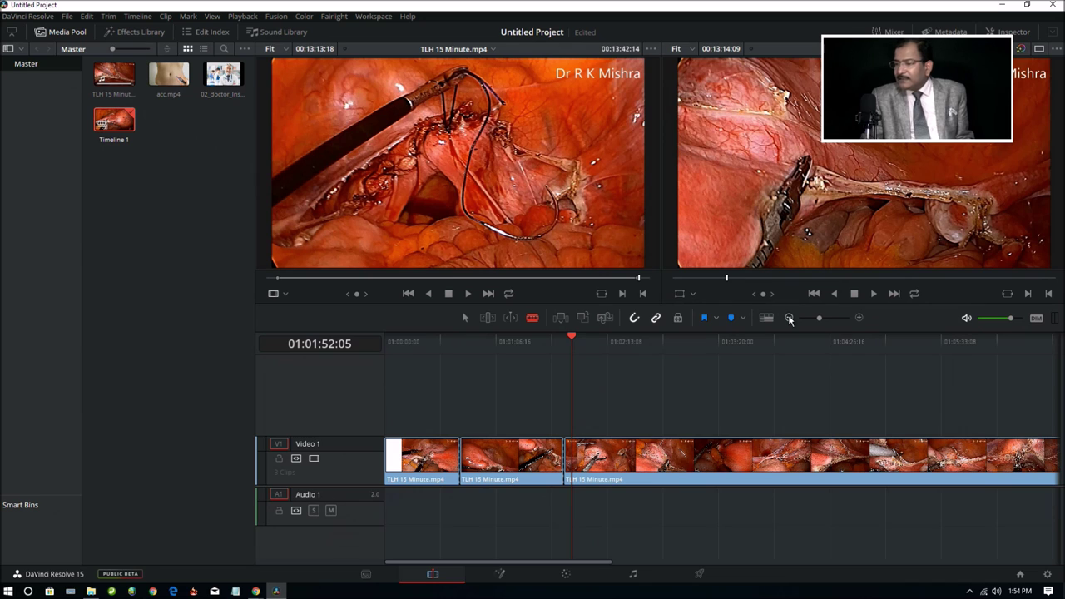
{"action": "left_click", "coordinate": [789, 318]}
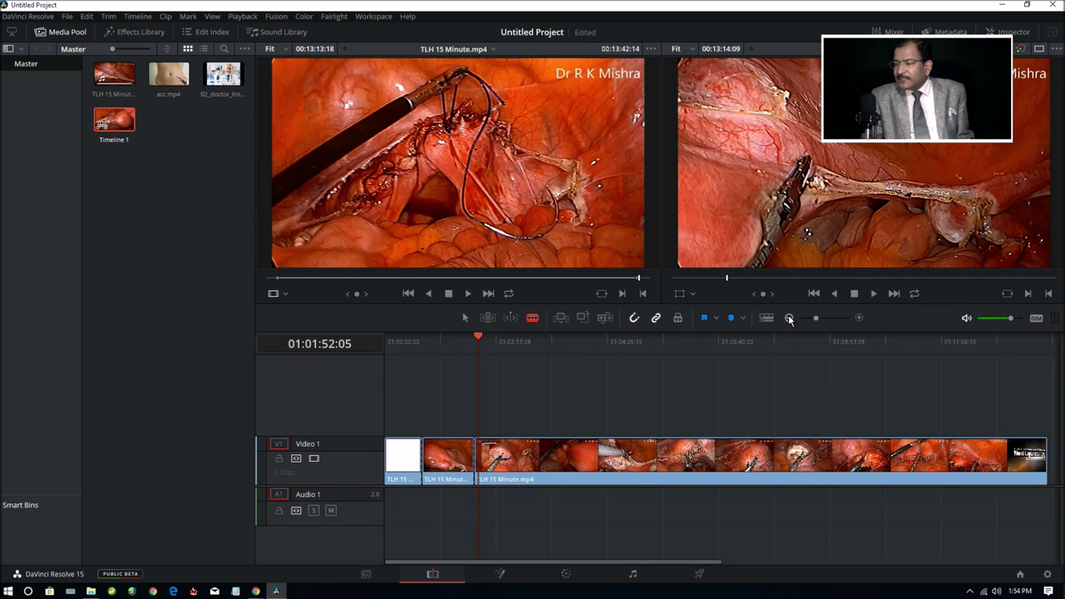
{"action": "left_click", "coordinate": [790, 317]}
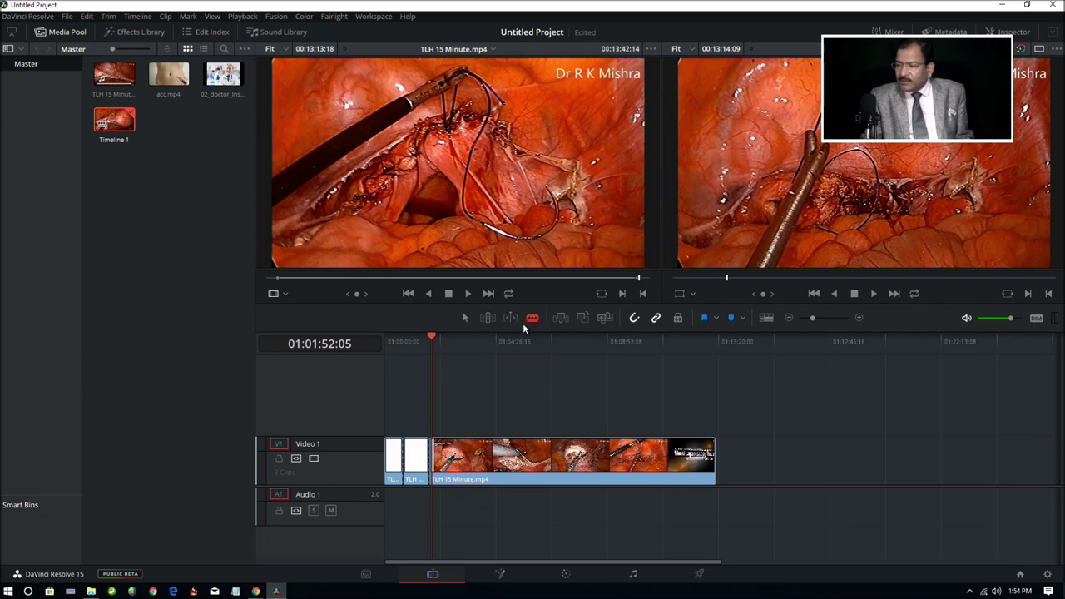
{"action": "left_click", "coordinate": [465, 321]}
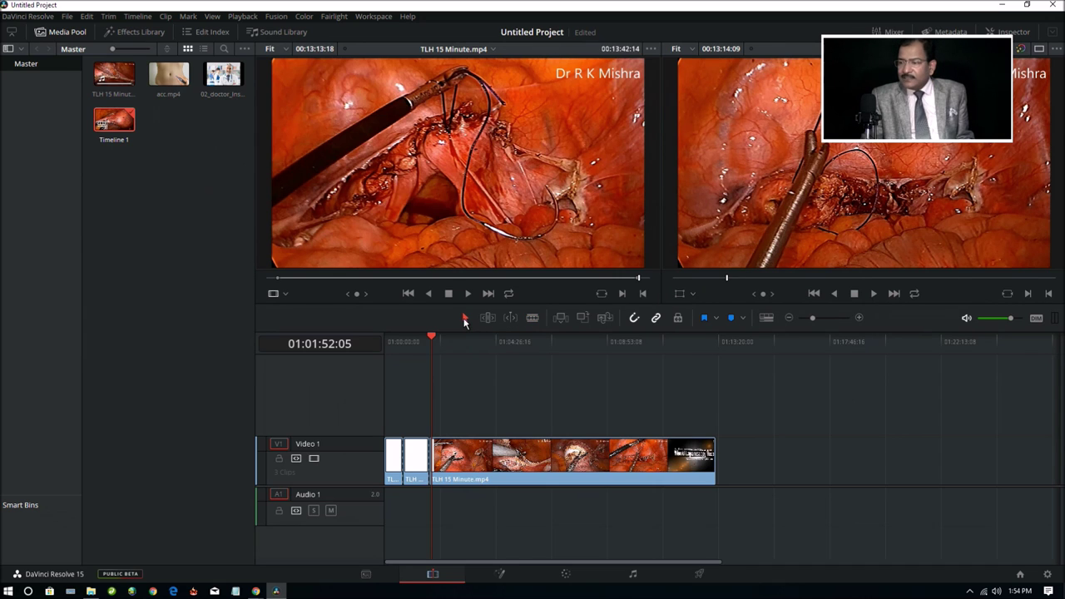
{"action": "double_click", "coordinate": [413, 462]}
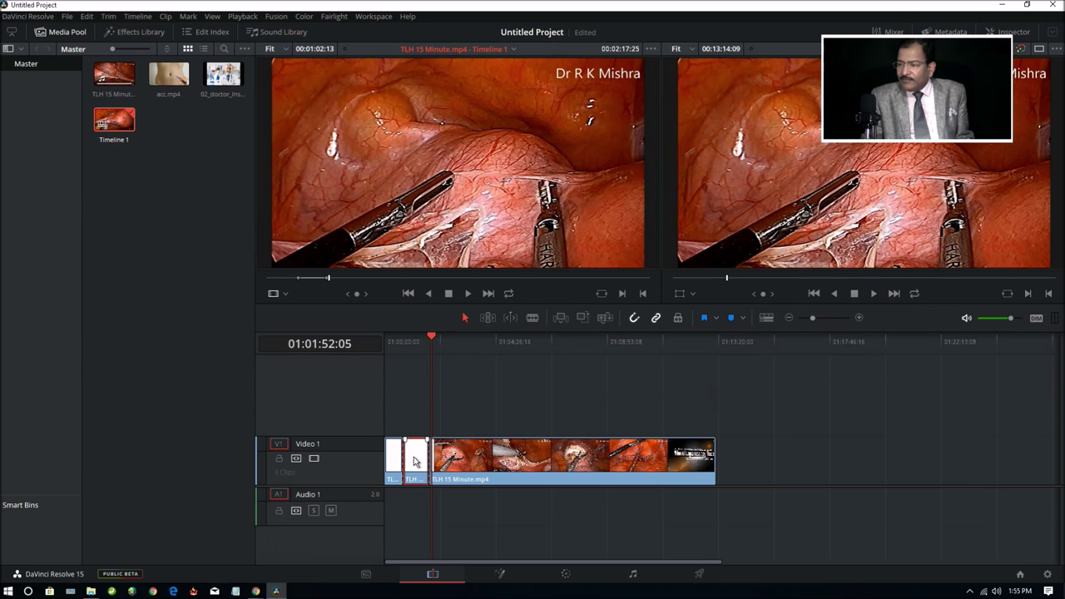
{"action": "key", "text": "j"}
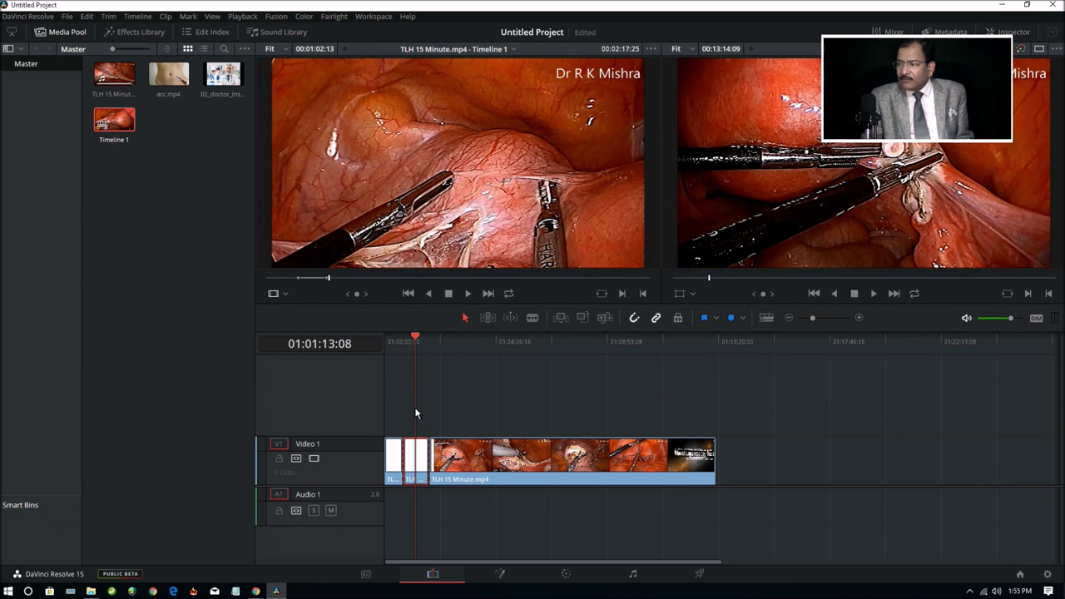
{"action": "key", "text": "l"}
{"action": "key", "text": "j"}
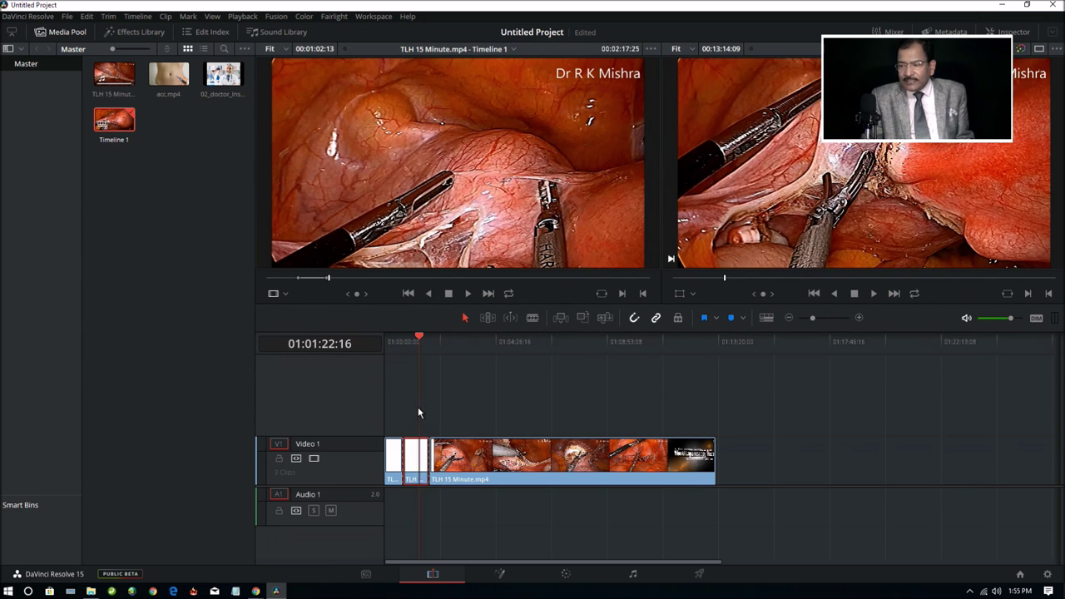
{"action": "key", "text": "l"}
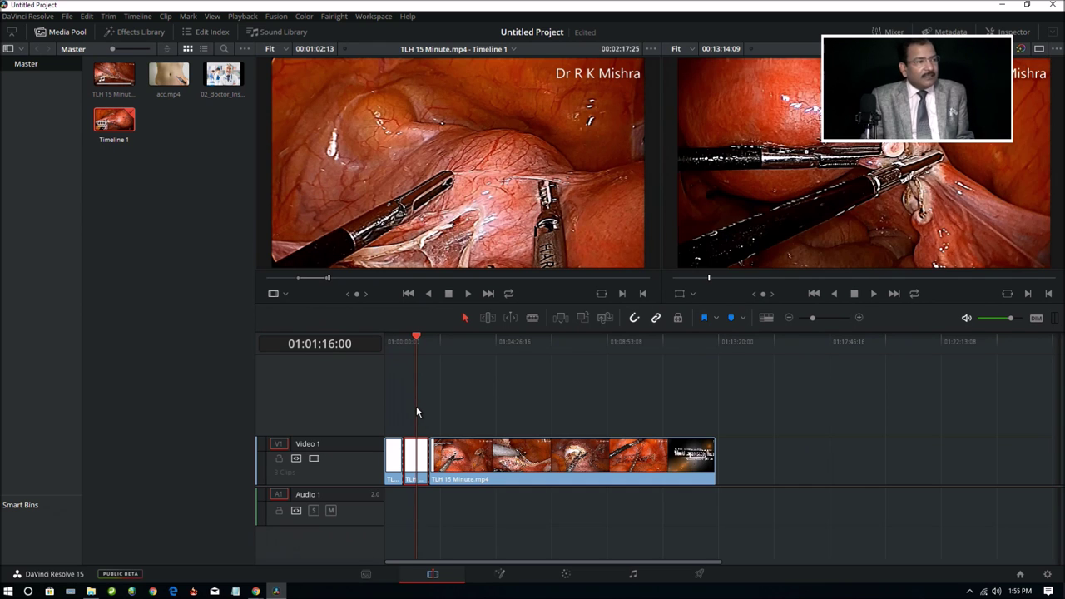
{"action": "key", "text": "j"}
{"action": "key", "text": "k"}
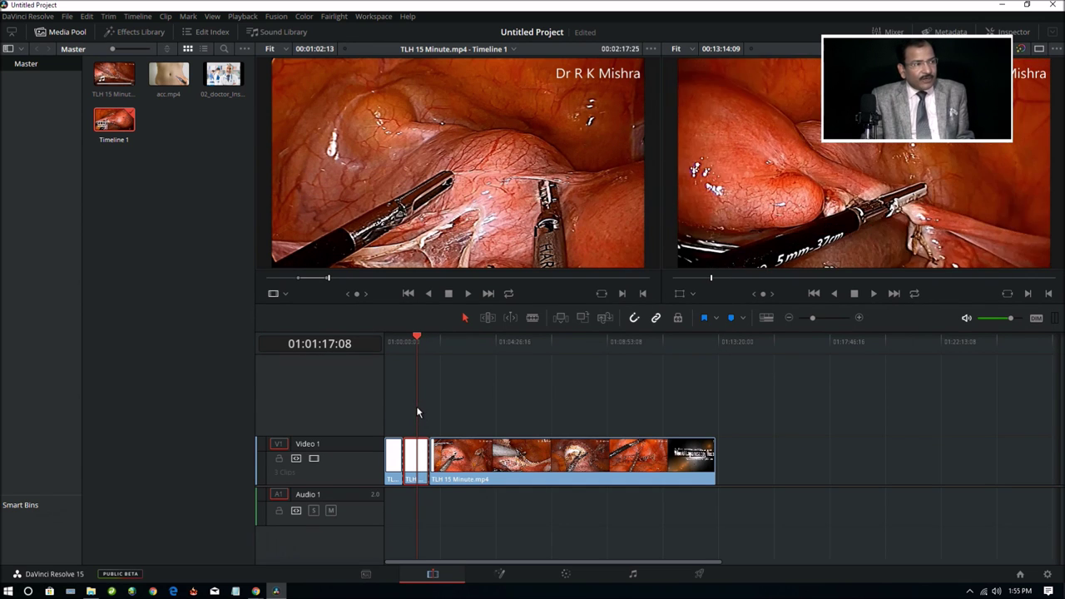
{"action": "key", "text": "j"}
{"action": "key", "text": "Up"}
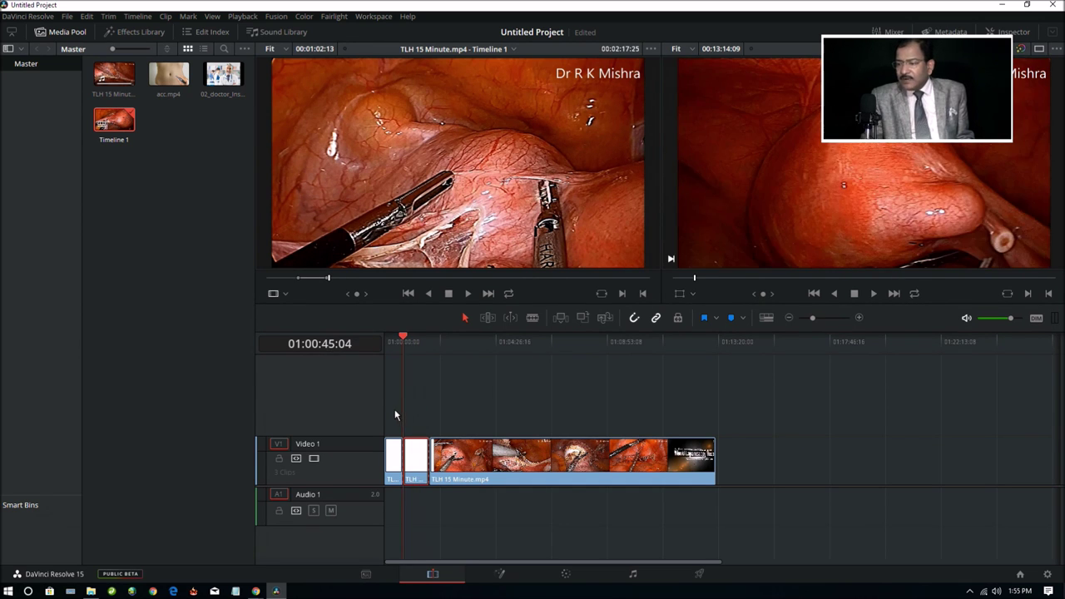
{"action": "key", "text": "Up"}
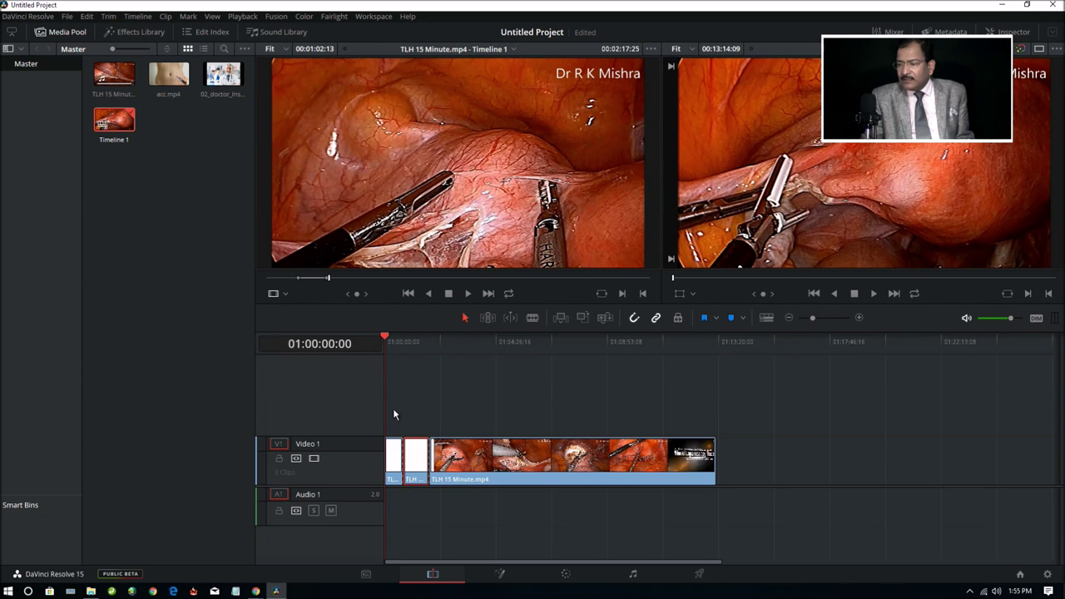
{"action": "left_click", "coordinate": [395, 463]}
{"action": "left_click", "coordinate": [414, 465]}
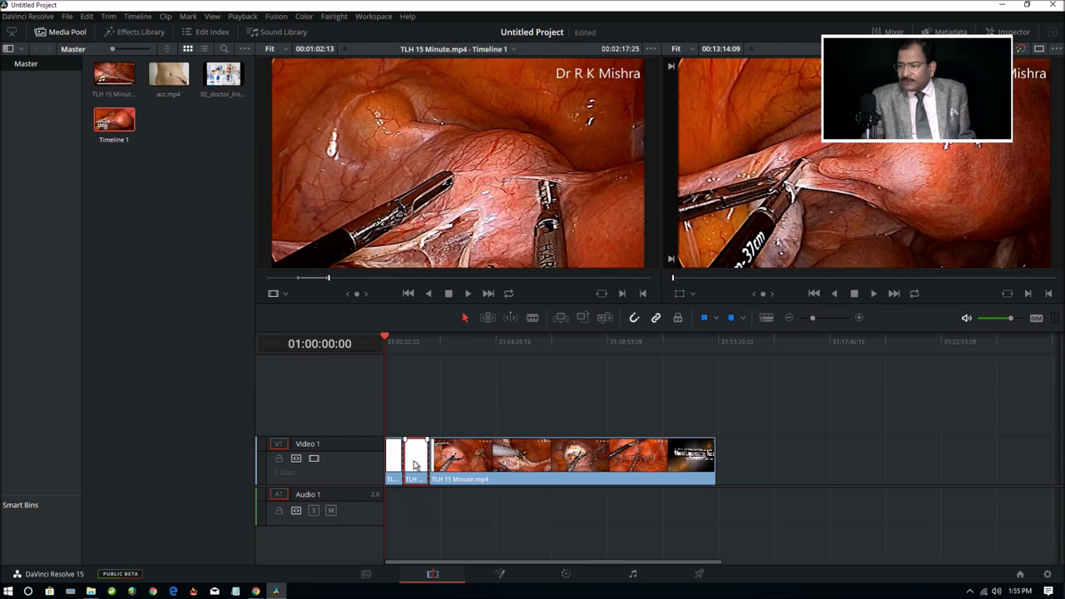
{"action": "left_click", "coordinate": [464, 467]}
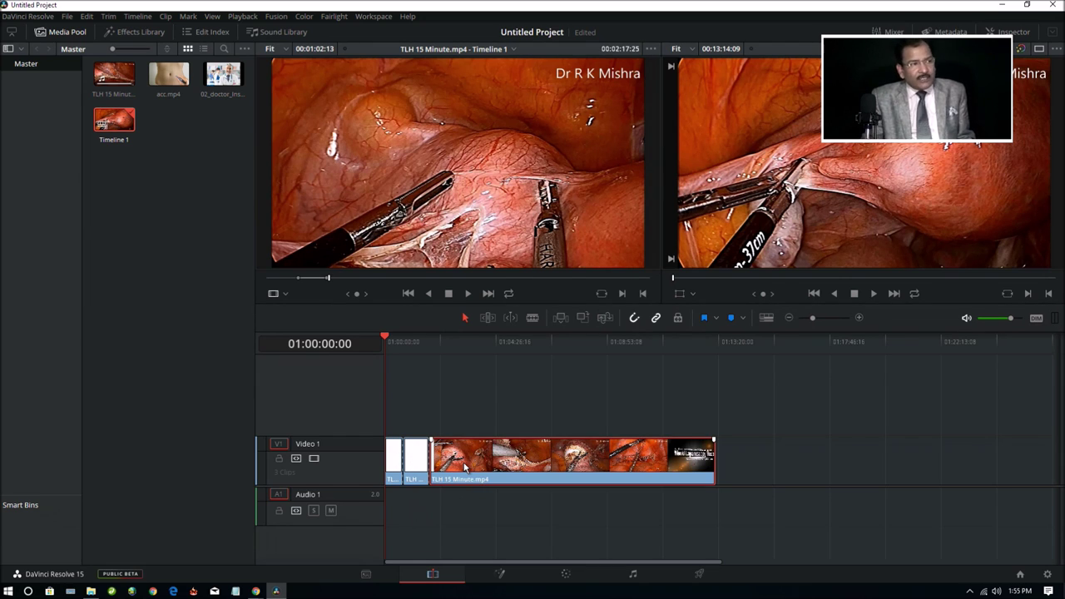
{"action": "left_click", "coordinate": [415, 465]}
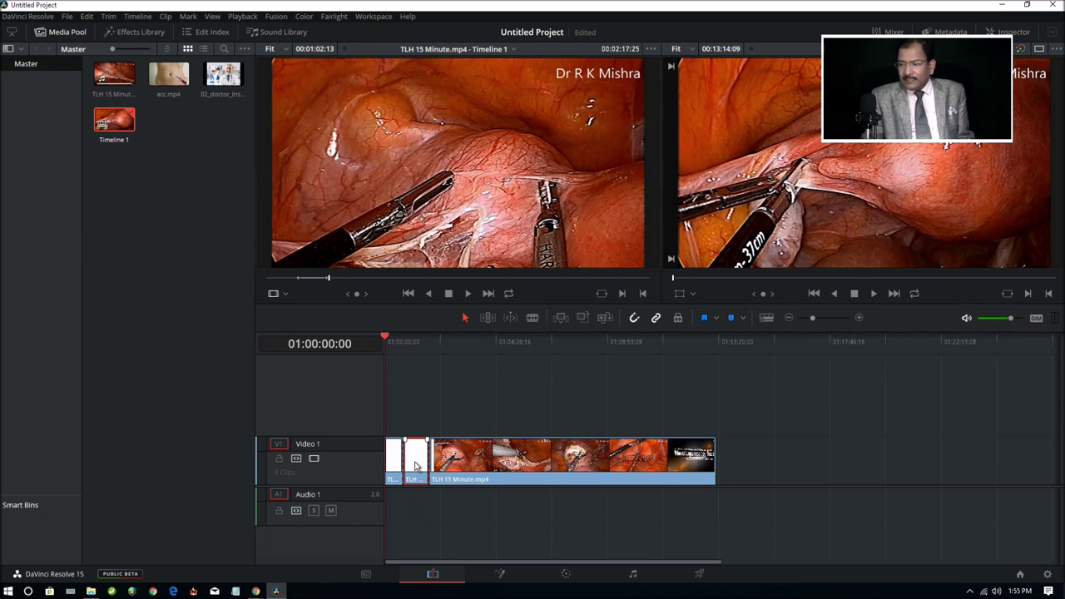
Cut the second short white clip from Video 1 using its right-click menu.
{"action": "right_click", "coordinate": [416, 467]}
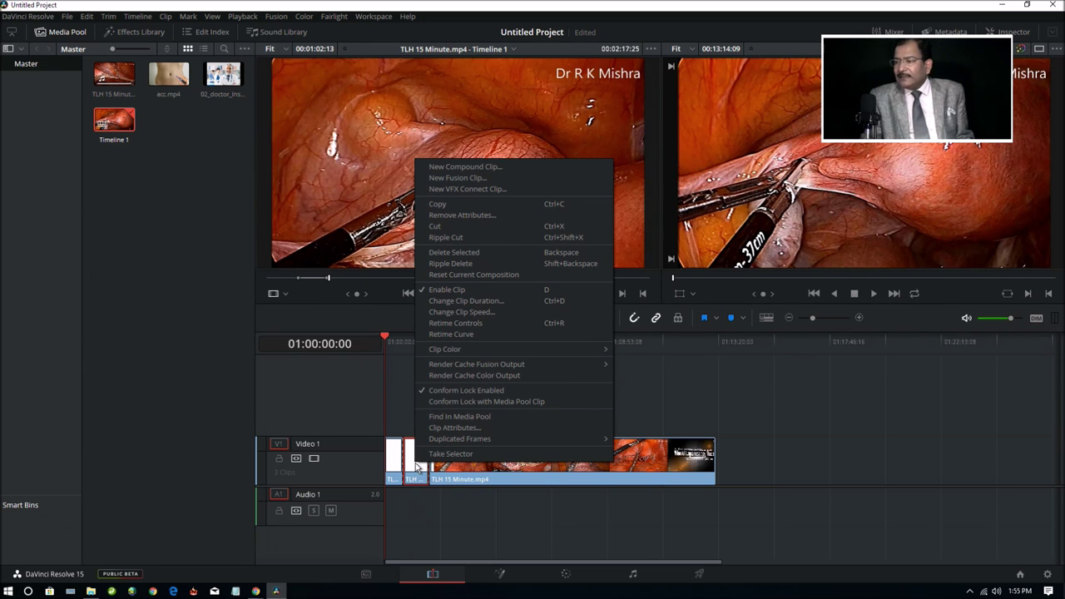
{"action": "left_click", "coordinate": [476, 226]}
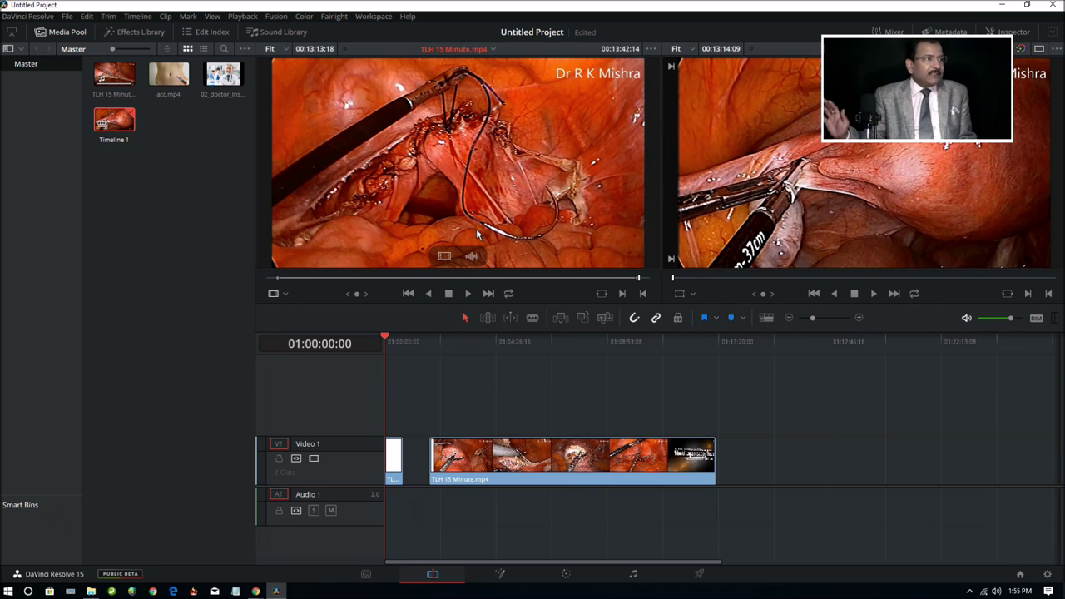
{"action": "left_click_drag", "start_coordinate": [223, 75], "coordinate": [413, 441]}
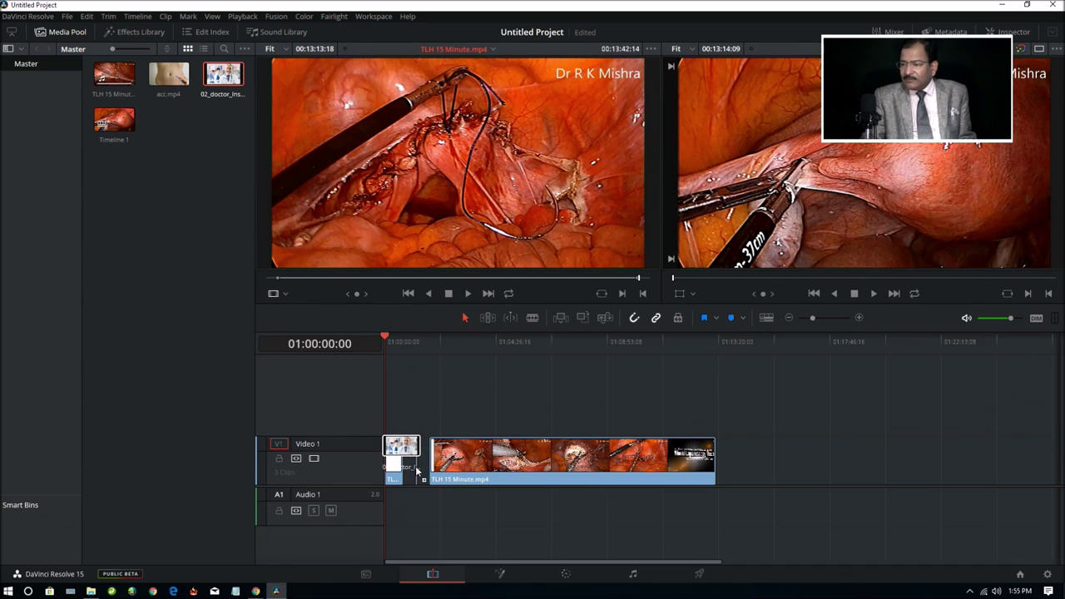
{"action": "left_click_drag", "start_coordinate": [413, 441], "coordinate": [410, 473]}
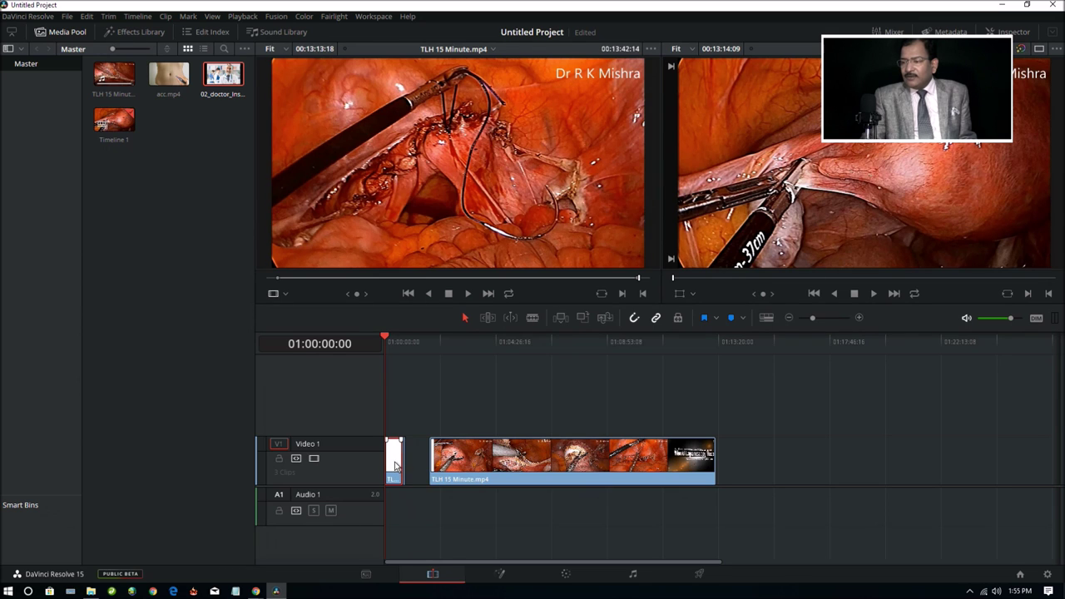
{"action": "double_click", "coordinate": [395, 466]}
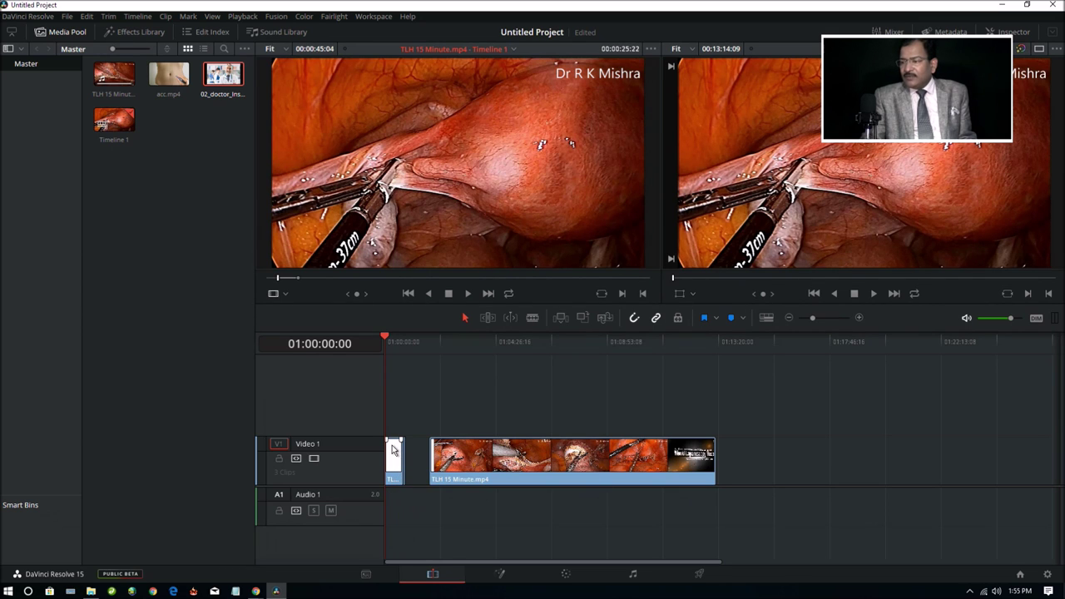
{"action": "left_click", "coordinate": [870, 297]}
{"action": "left_click_drag", "start_coordinate": [674, 280], "coordinate": [693, 278]}
{"action": "key", "text": "space"}
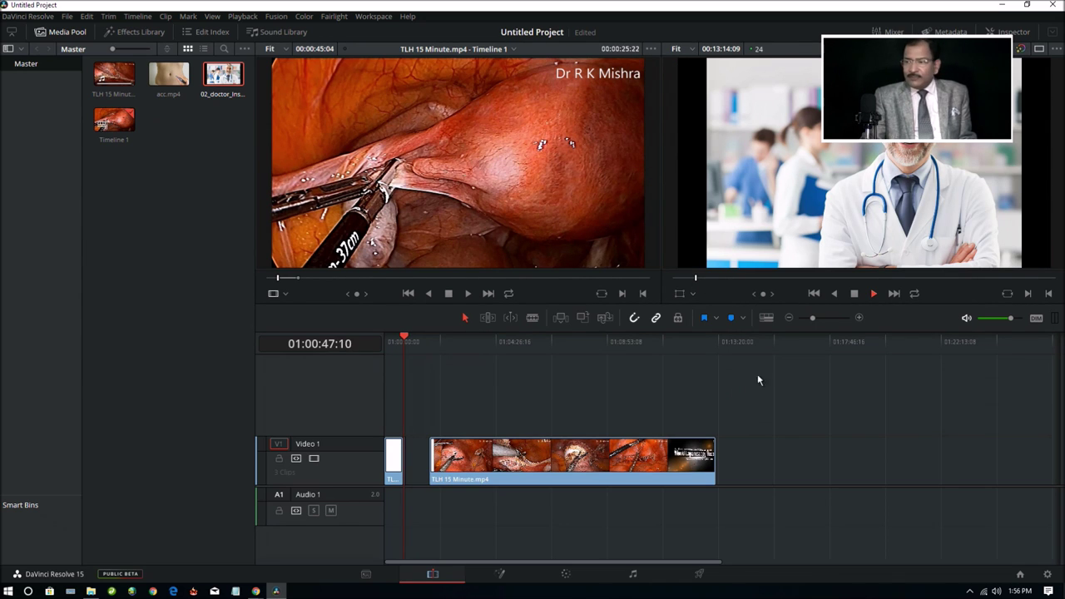
{"action": "left_click", "coordinate": [854, 293]}
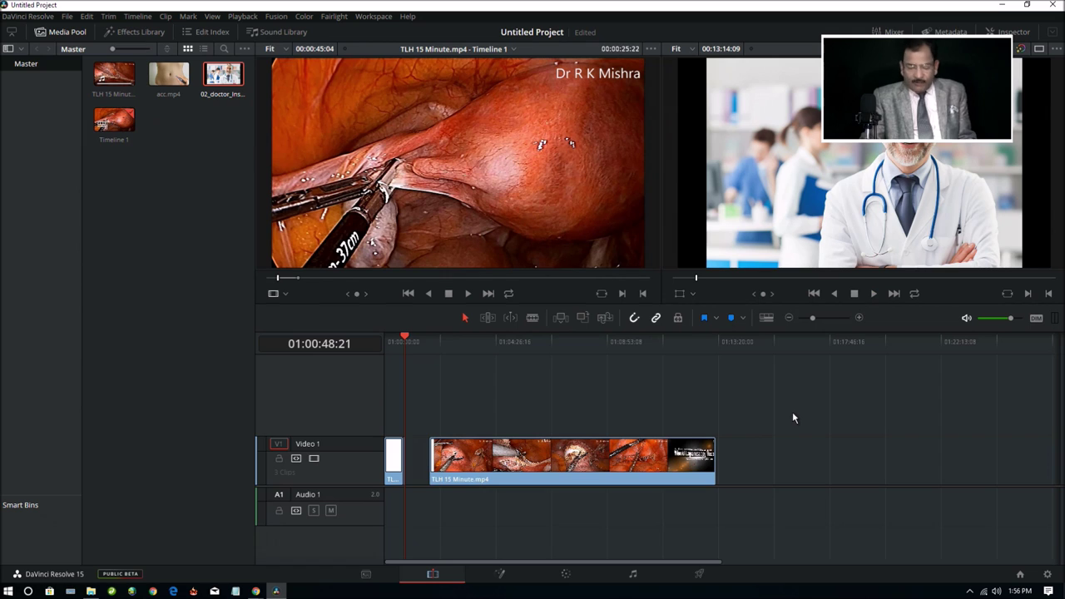
{"action": "key", "text": "Delete"}
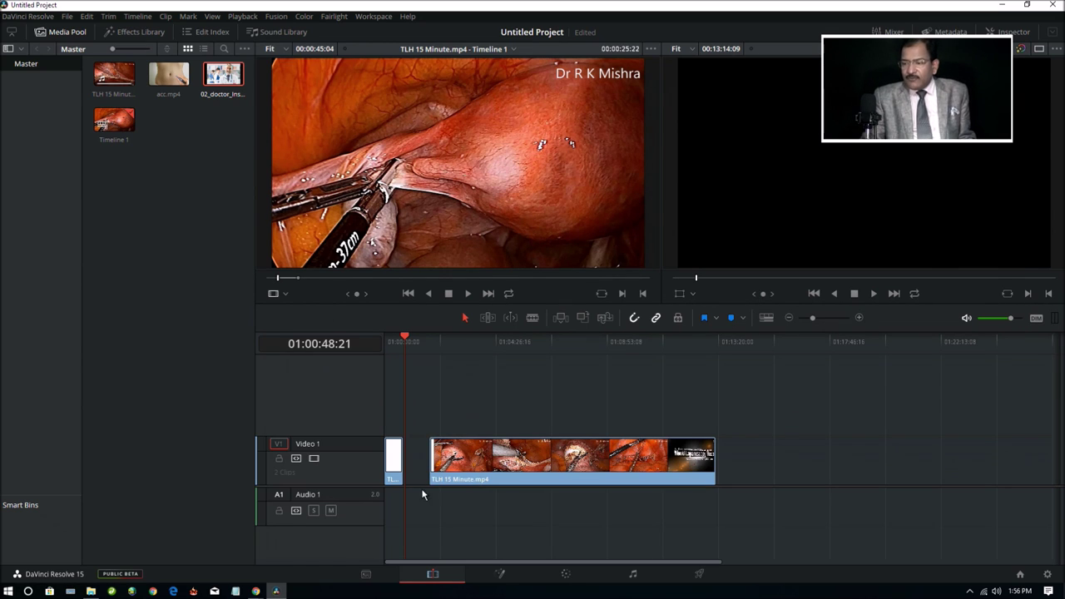
Paste the cut clip into the Video 1 gap, then ripple-delete the white clip.
{"action": "right_click", "coordinate": [418, 464]}
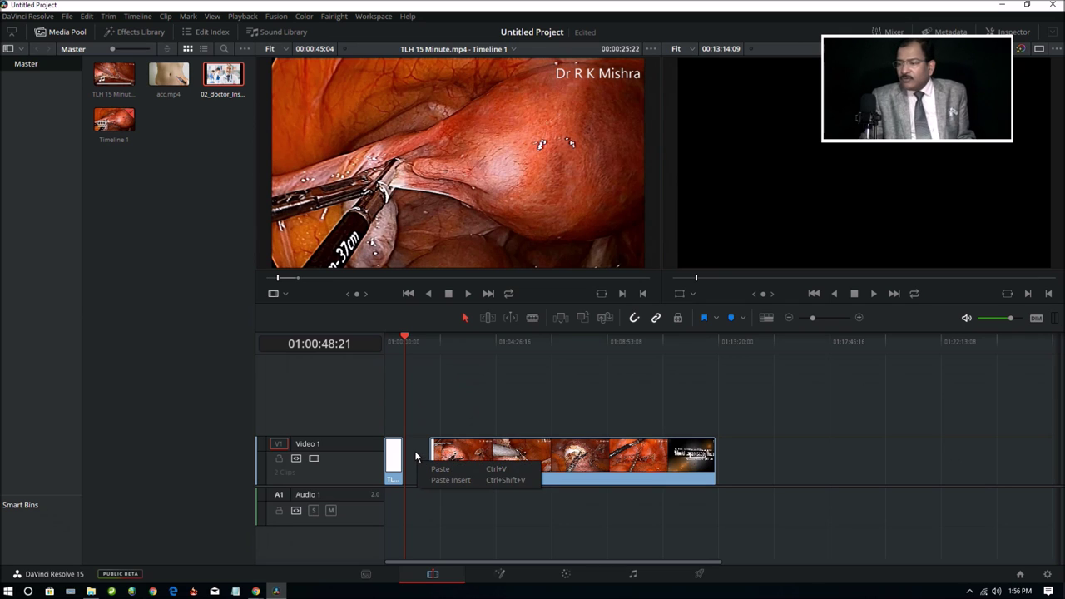
{"action": "left_click", "coordinate": [416, 456]}
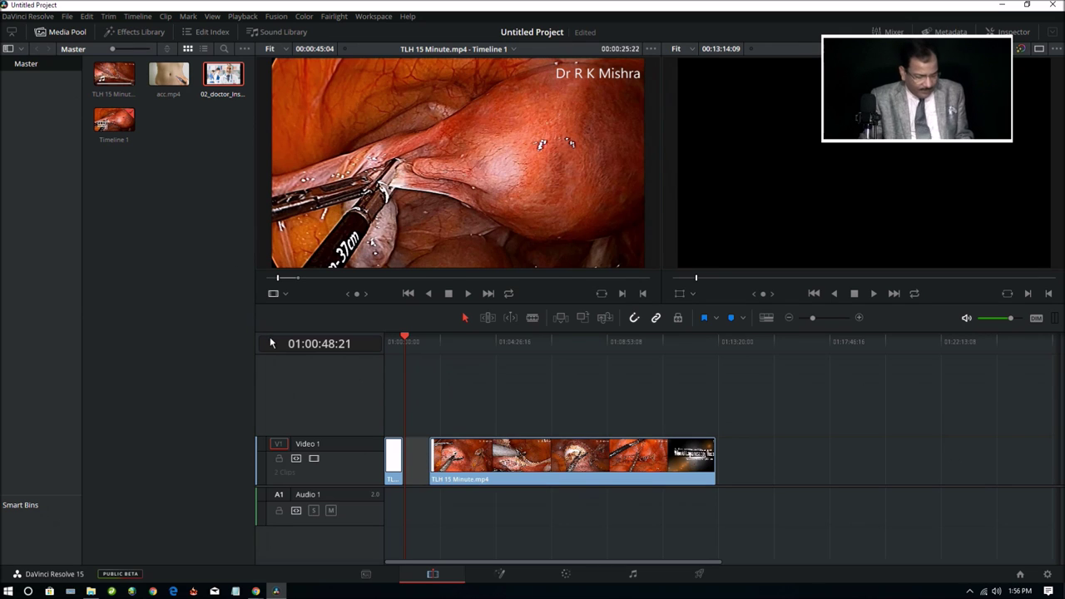
{"action": "key", "text": "ctrl+v"}
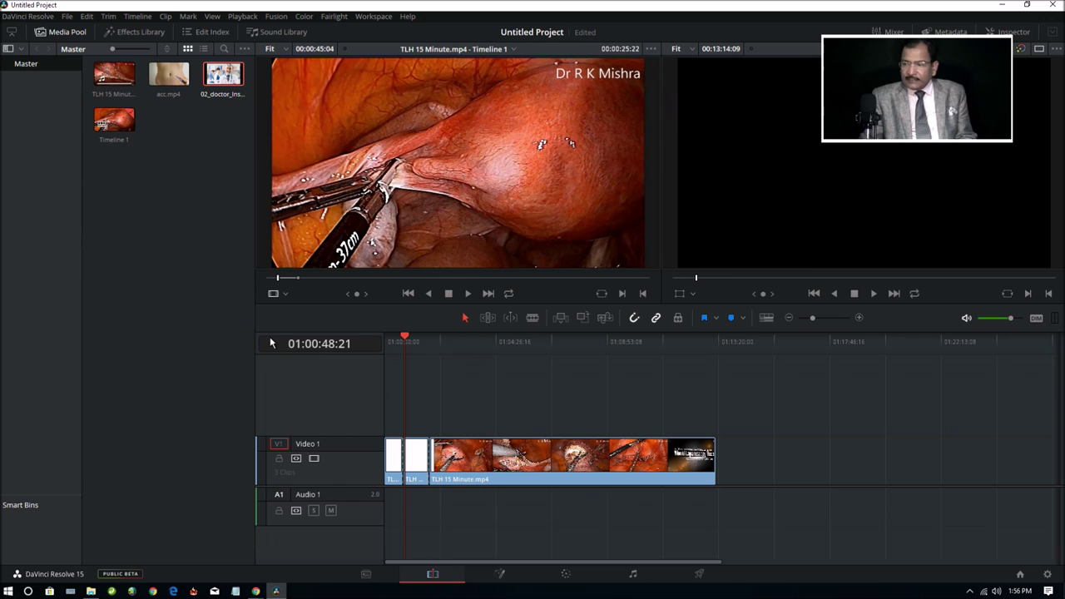
{"action": "right_click", "coordinate": [421, 464]}
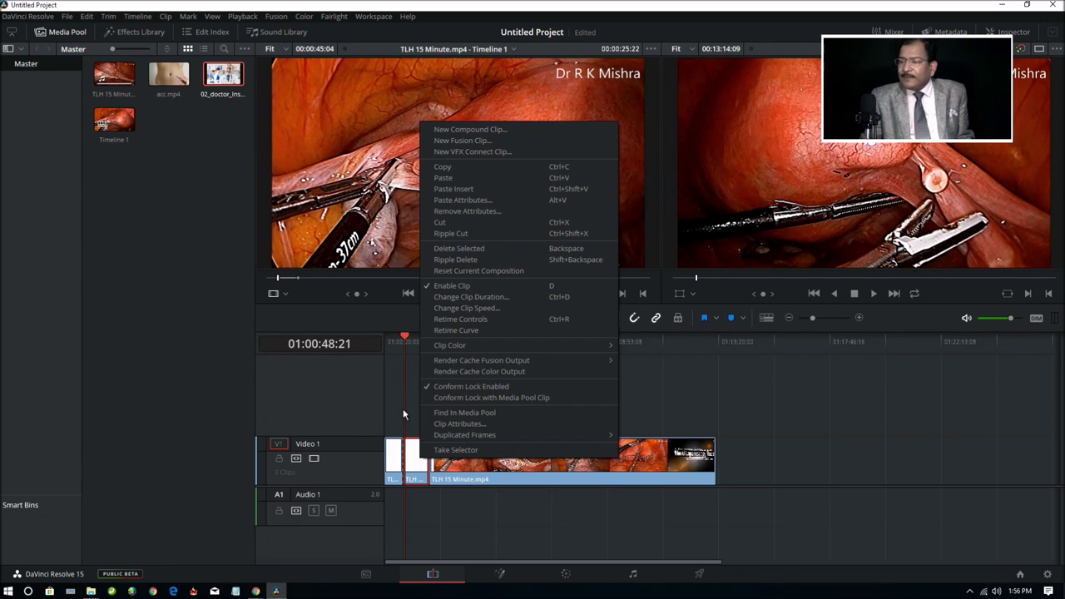
{"action": "left_click", "coordinate": [486, 236]}
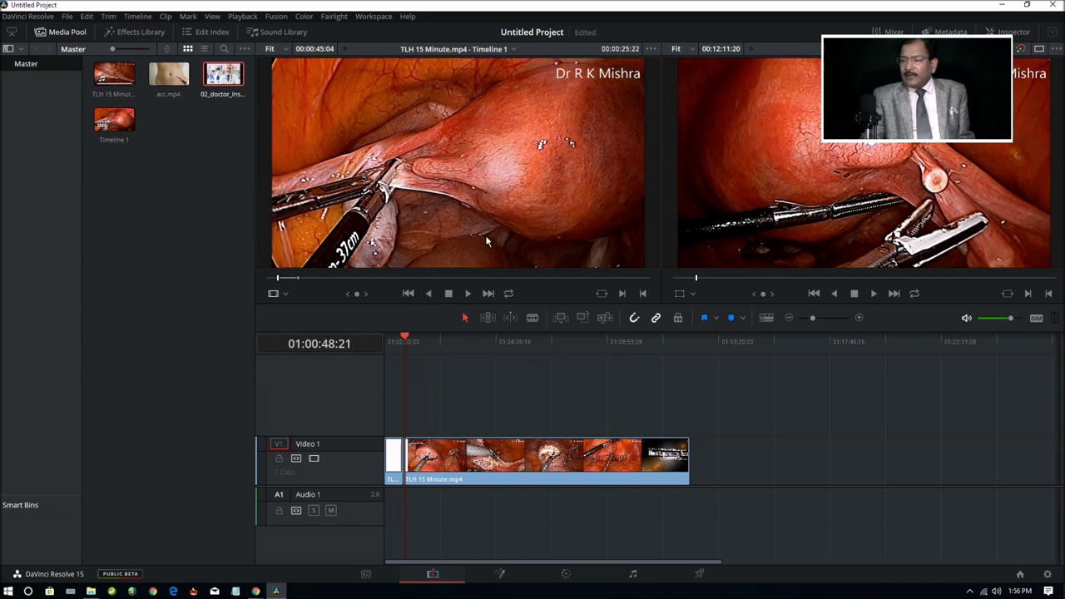
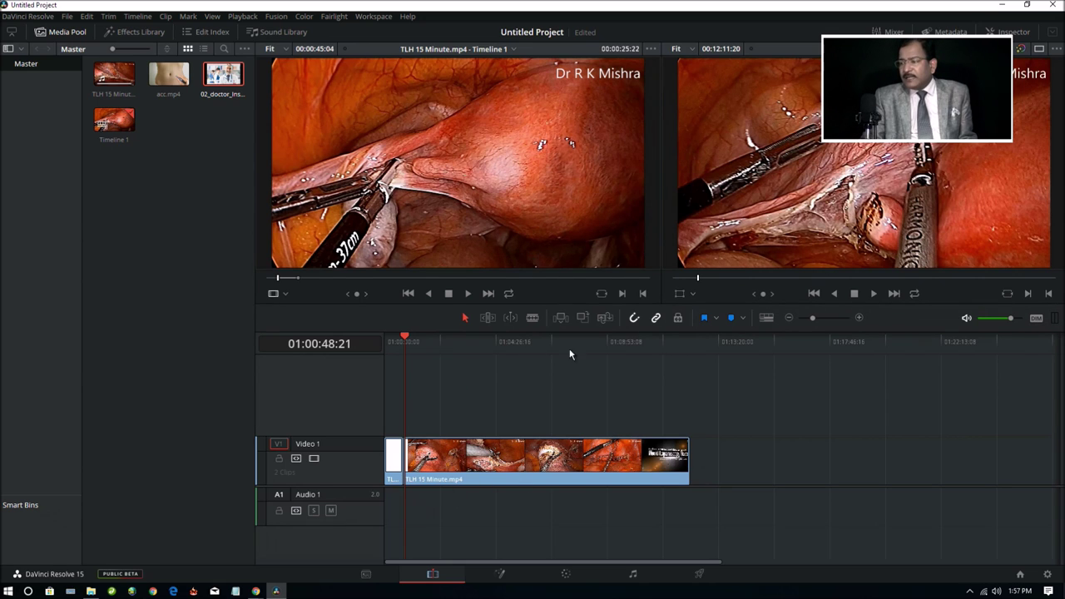
Zoom the timeline and blade the TLH 15 Minute clip at about 39 points, leaving 62 clips.
{"action": "left_click", "coordinate": [858, 318]}
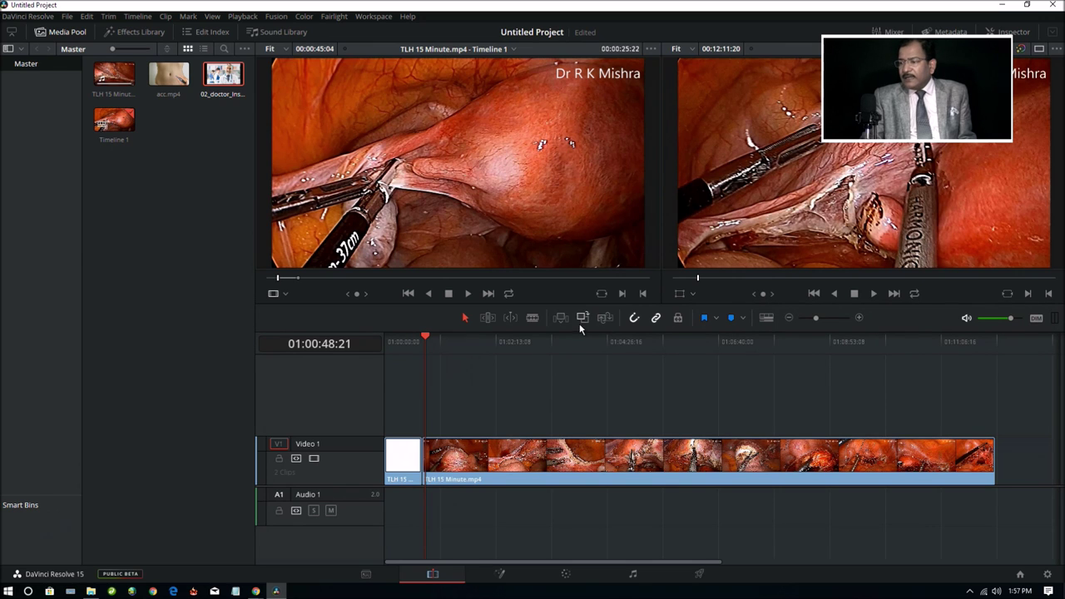
{"action": "left_click", "coordinate": [488, 456]}
{"action": "left_click", "coordinate": [513, 456]}
{"action": "left_click", "coordinate": [558, 456]}
{"action": "left_click", "coordinate": [595, 456]}
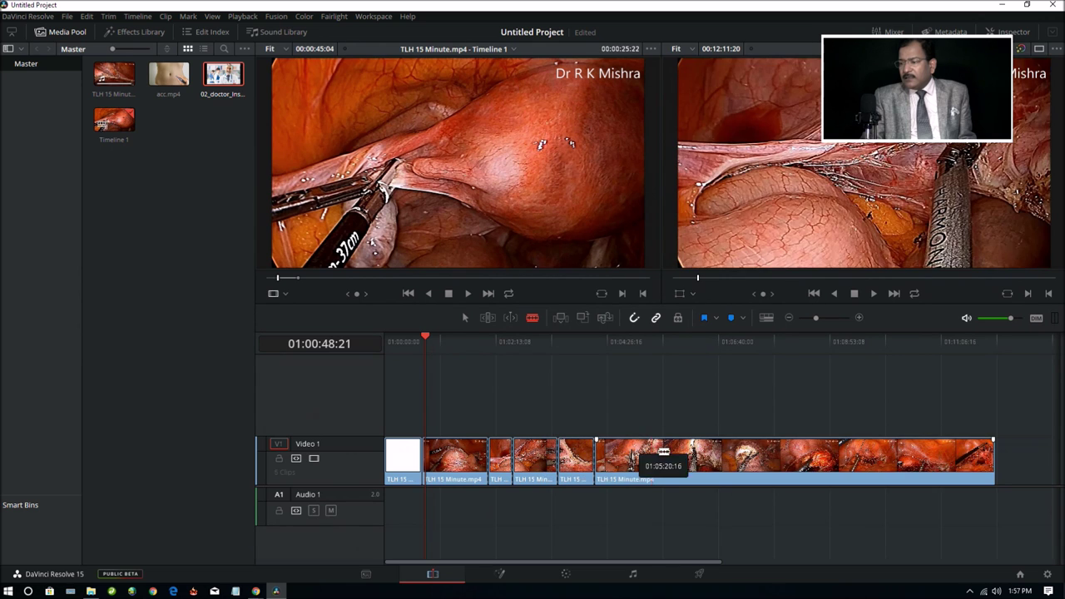
{"action": "left_click", "coordinate": [661, 456]}
{"action": "left_click", "coordinate": [693, 456]}
{"action": "left_click", "coordinate": [732, 456]}
{"action": "left_click", "coordinate": [764, 456]}
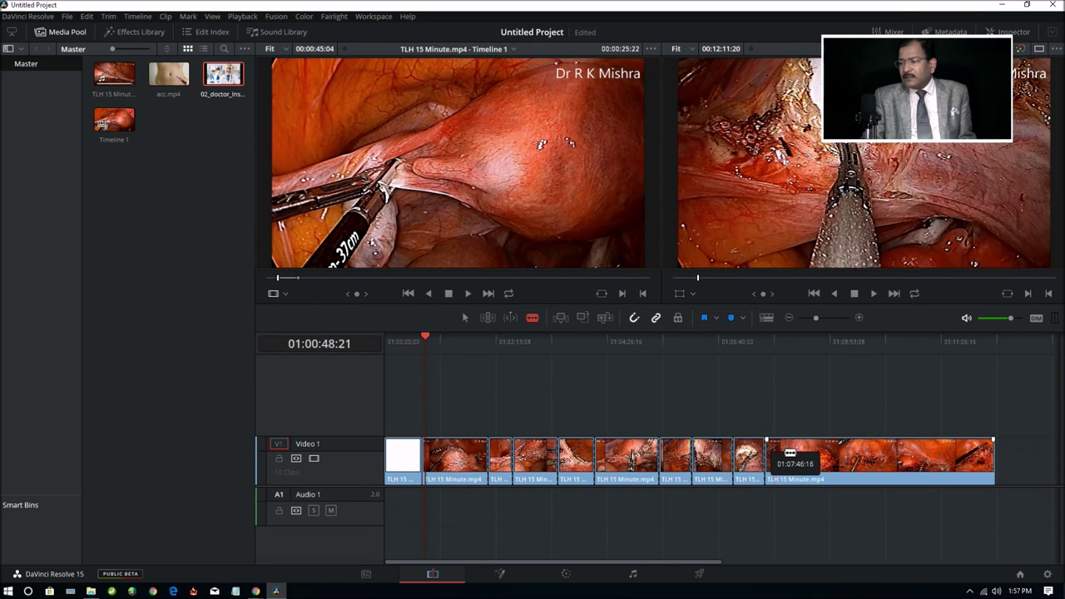
{"action": "left_click", "coordinate": [797, 456]}
{"action": "left_click", "coordinate": [822, 456]}
{"action": "left_click", "coordinate": [856, 456]}
{"action": "left_click", "coordinate": [888, 456]}
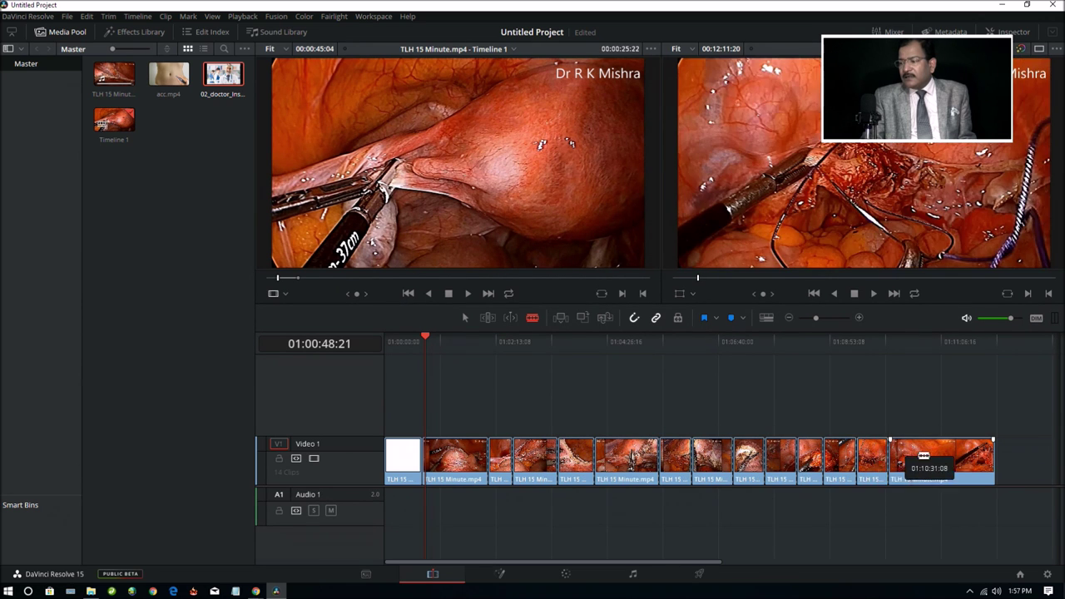
{"action": "left_click", "coordinate": [922, 456]}
{"action": "left_click", "coordinate": [955, 456]}
{"action": "left_click", "coordinate": [882, 456]}
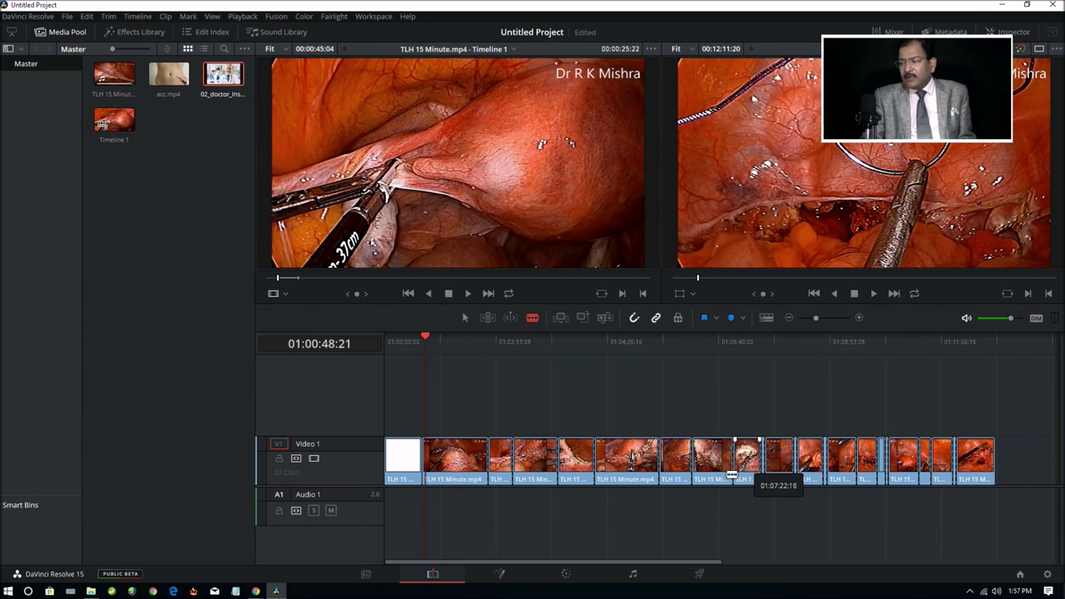
{"action": "left_click", "coordinate": [617, 456]}
{"action": "left_click", "coordinate": [539, 456]}
{"action": "left_click", "coordinate": [549, 456]}
{"action": "left_click", "coordinate": [557, 456]}
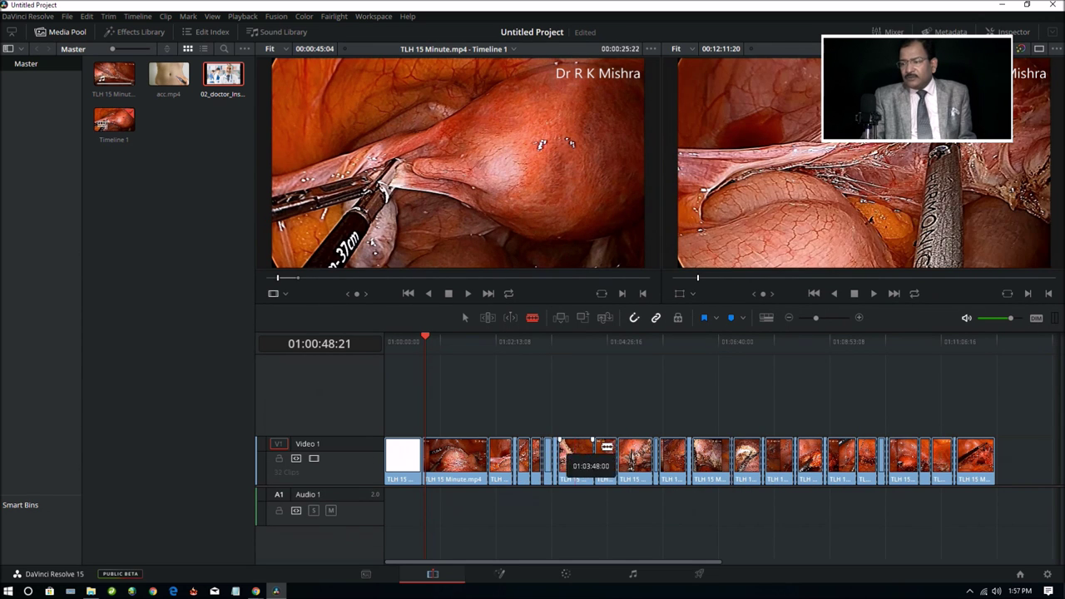
{"action": "left_click", "coordinate": [572, 456]}
{"action": "left_click", "coordinate": [618, 460]}
{"action": "left_click", "coordinate": [624, 459]}
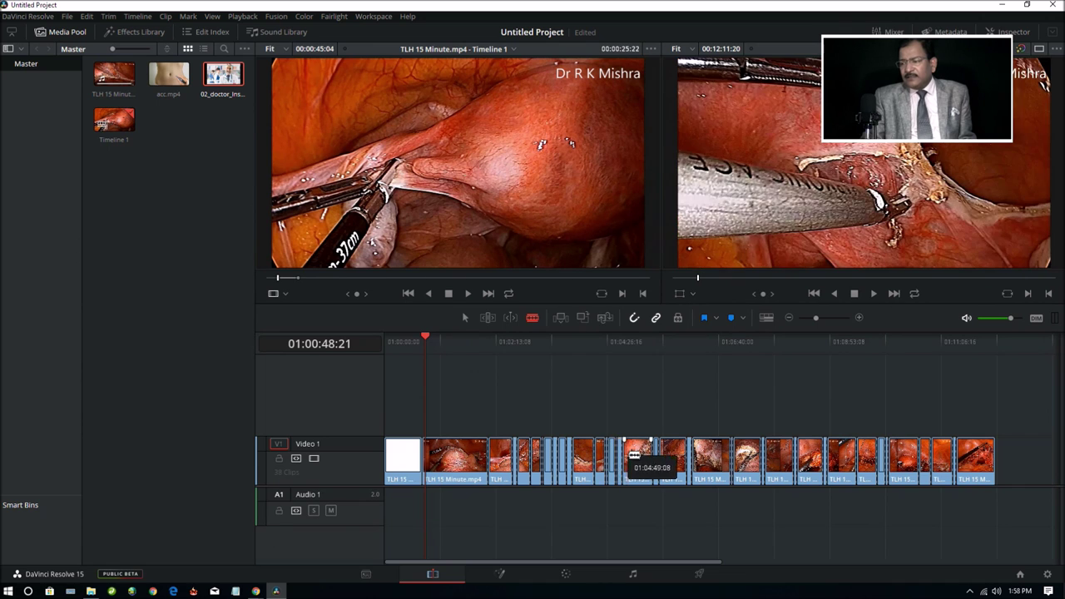
{"action": "left_click", "coordinate": [630, 460]}
{"action": "left_click", "coordinate": [637, 459]}
{"action": "left_click", "coordinate": [647, 459]}
{"action": "left_click", "coordinate": [654, 459]}
{"action": "left_click", "coordinate": [675, 458]}
{"action": "left_click", "coordinate": [689, 458]}
{"action": "left_click", "coordinate": [703, 457]}
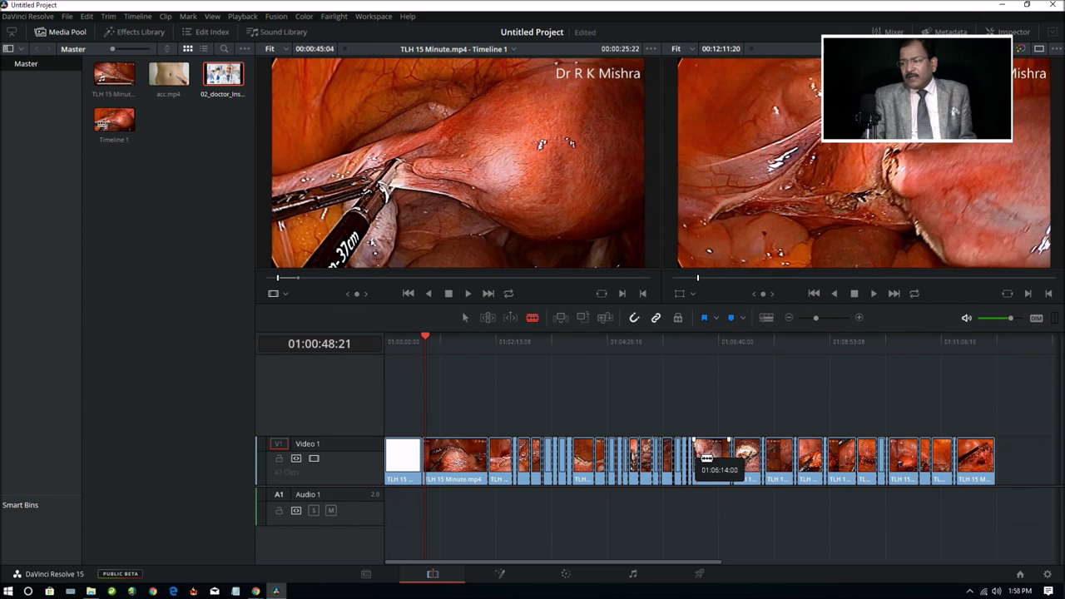
{"action": "left_click", "coordinate": [732, 457]}
{"action": "left_click", "coordinate": [759, 457]}
{"action": "left_click", "coordinate": [783, 458]}
{"action": "left_click", "coordinate": [808, 457]}
{"action": "left_click", "coordinate": [836, 457]}
{"action": "left_click", "coordinate": [861, 458]}
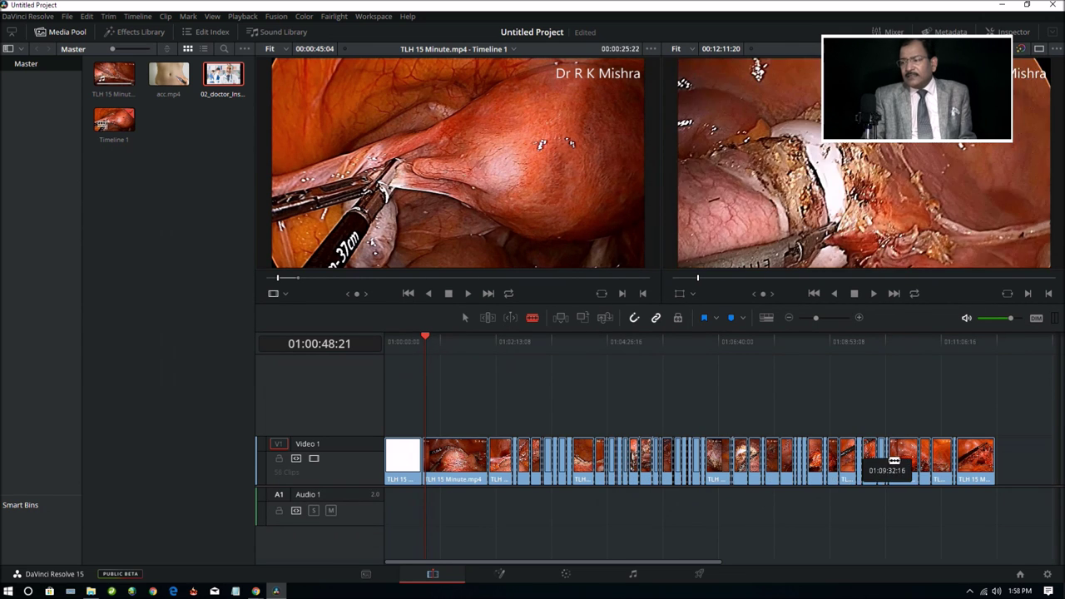
{"action": "left_click", "coordinate": [895, 458]}
{"action": "left_click", "coordinate": [922, 457]}
{"action": "left_click", "coordinate": [953, 458]}
{"action": "left_click", "coordinate": [969, 460]}
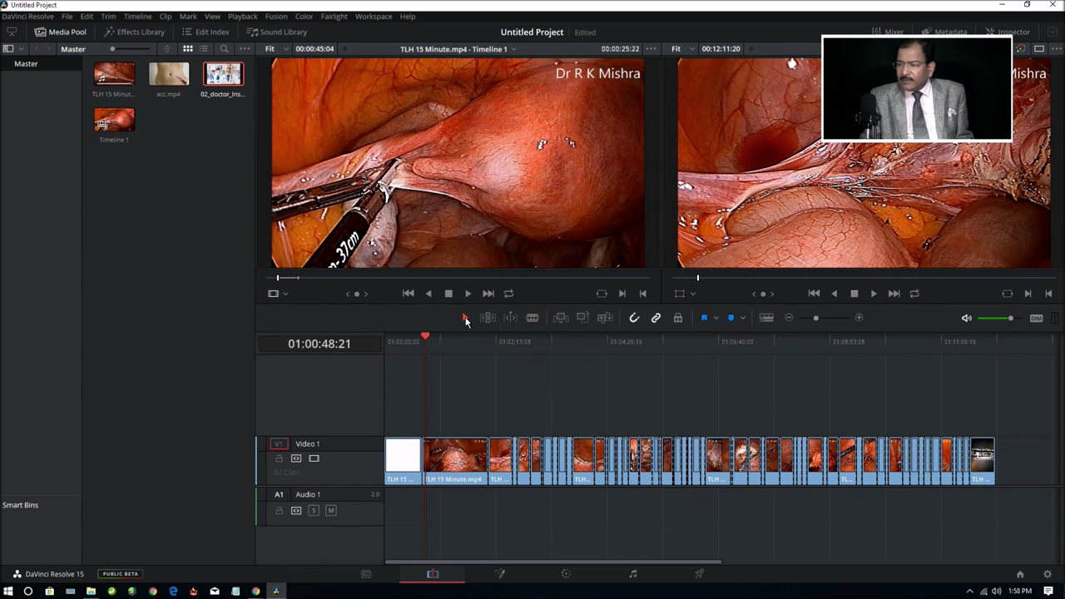
Ripple Cut five unwanted pieces from Video 1, including the dark final one, leaving 57 clips.
{"action": "left_click", "coordinate": [549, 462]}
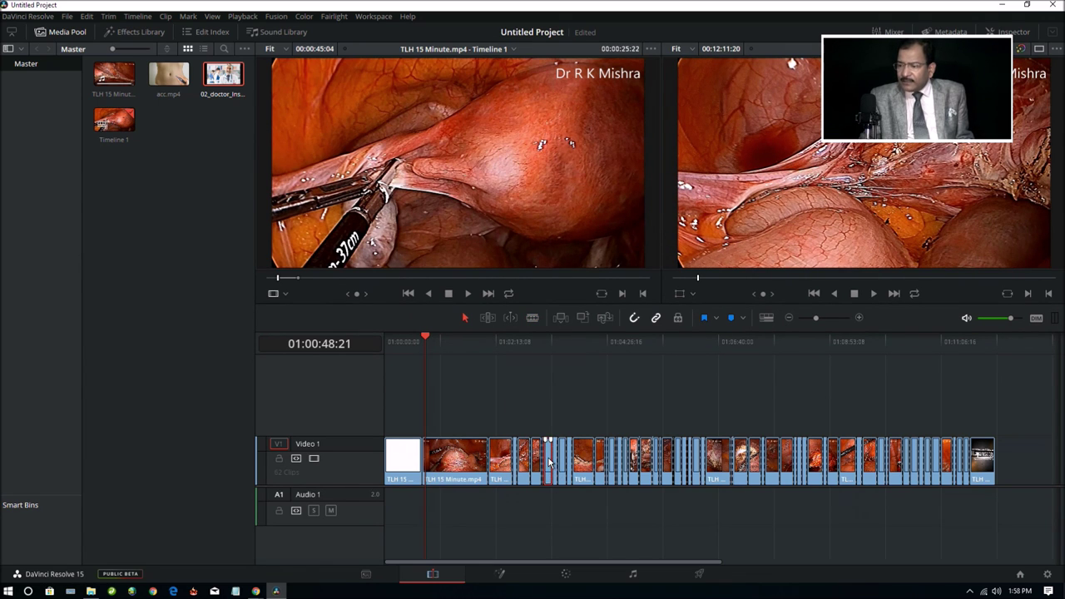
{"action": "right_click", "coordinate": [548, 462]}
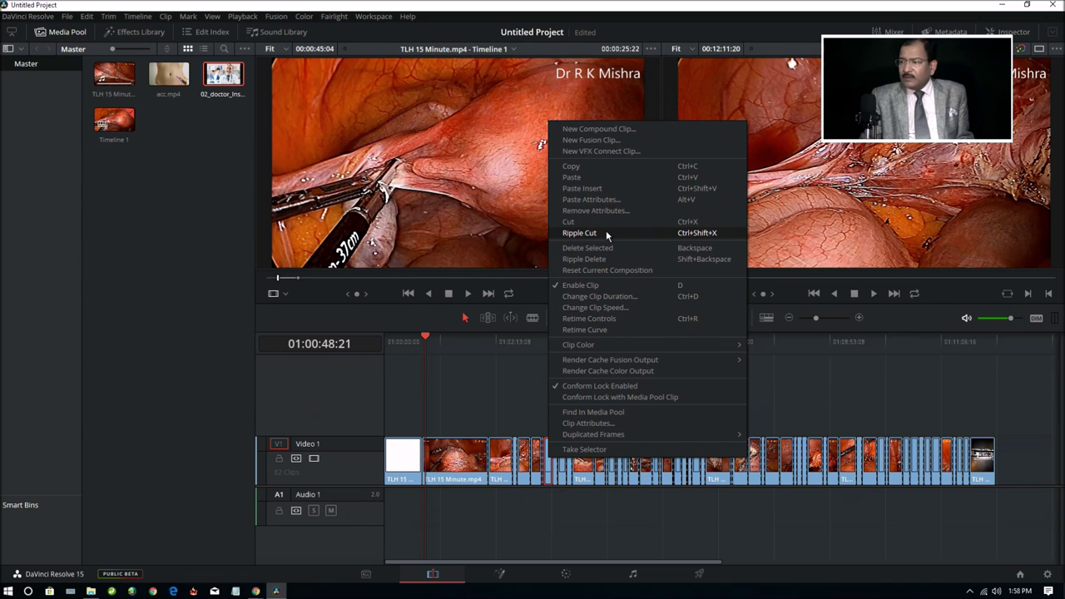
{"action": "left_click", "coordinate": [605, 232]}
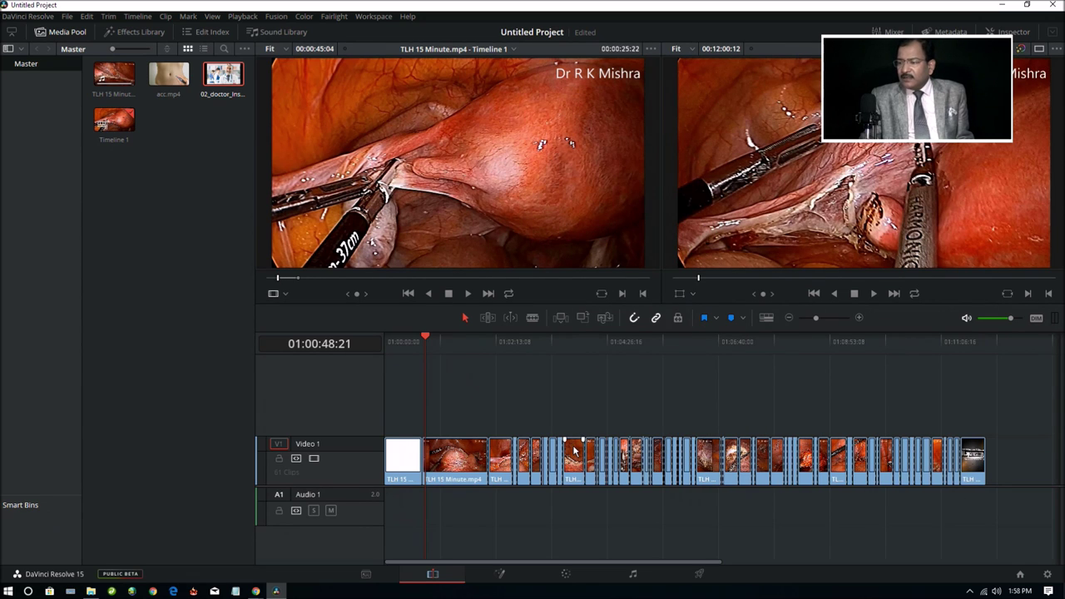
{"action": "right_click", "coordinate": [576, 451]}
{"action": "left_click", "coordinate": [646, 222]}
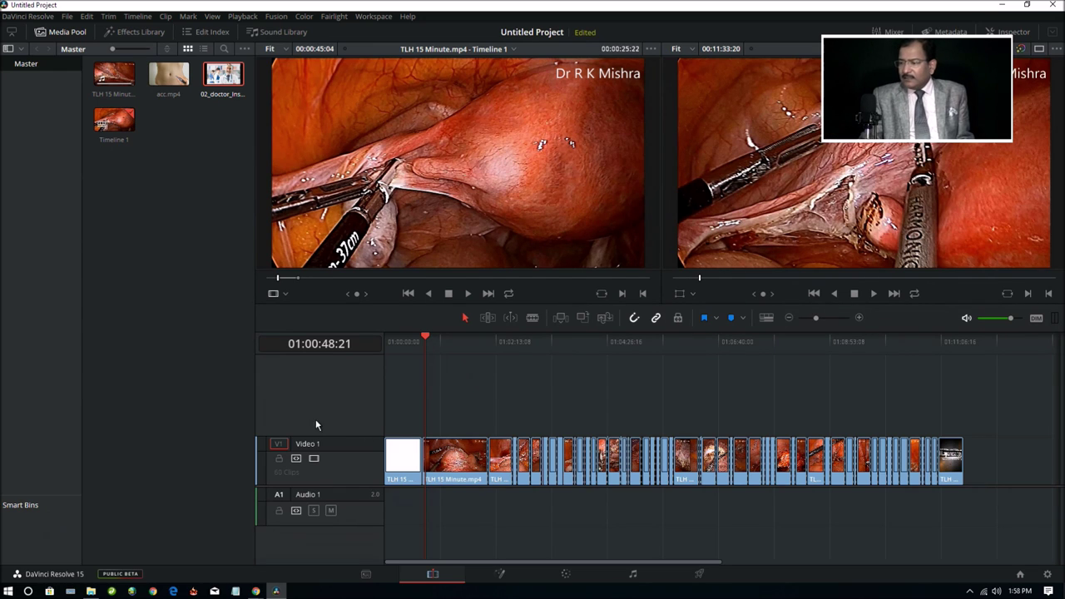
{"action": "right_click", "coordinate": [464, 457]}
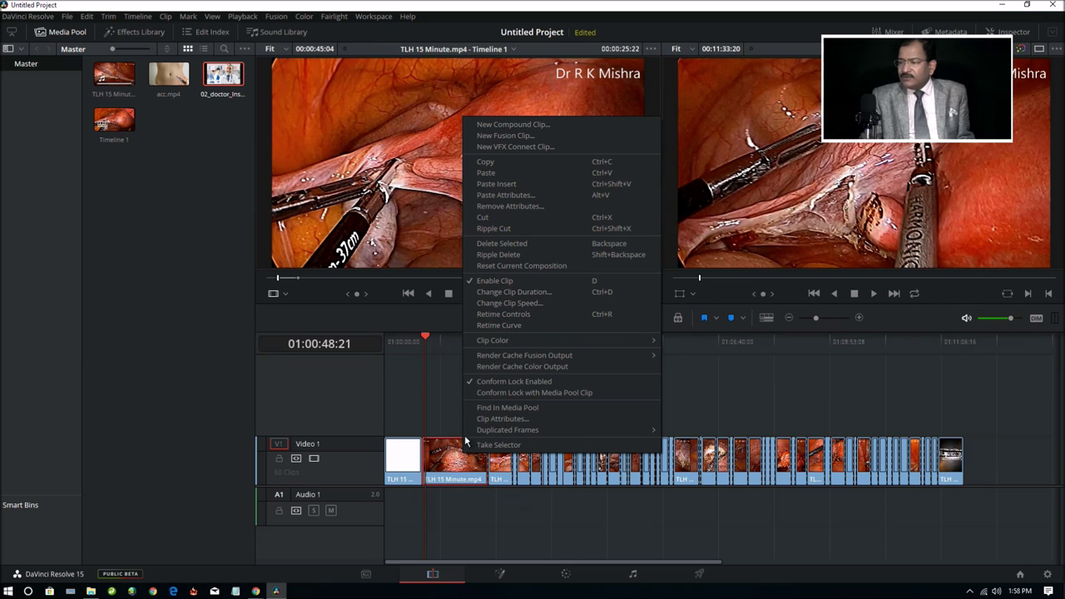
{"action": "left_click", "coordinate": [516, 230]}
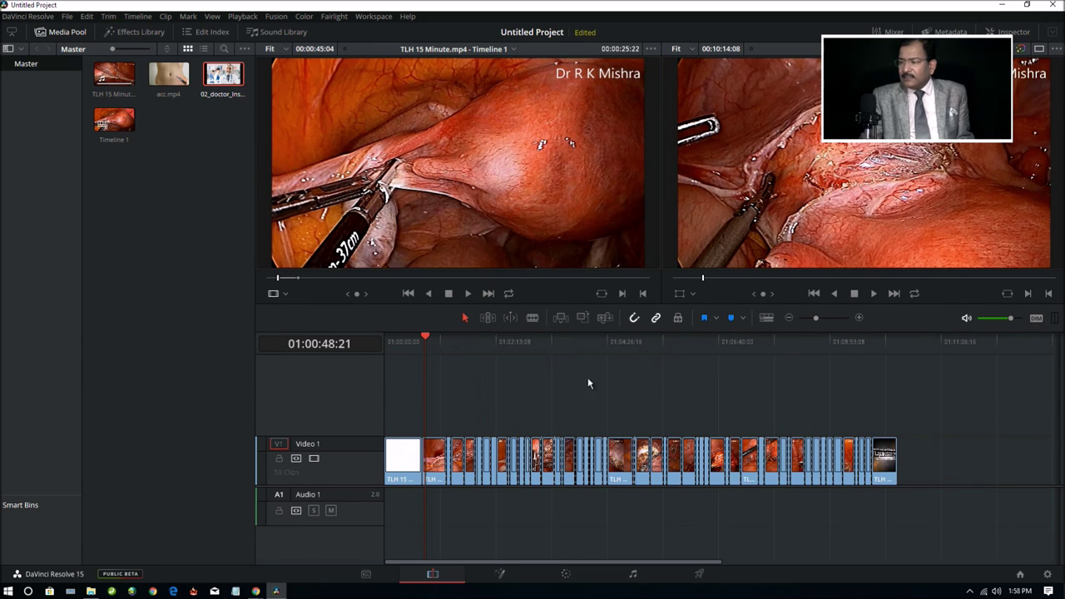
{"action": "right_click", "coordinate": [876, 461]}
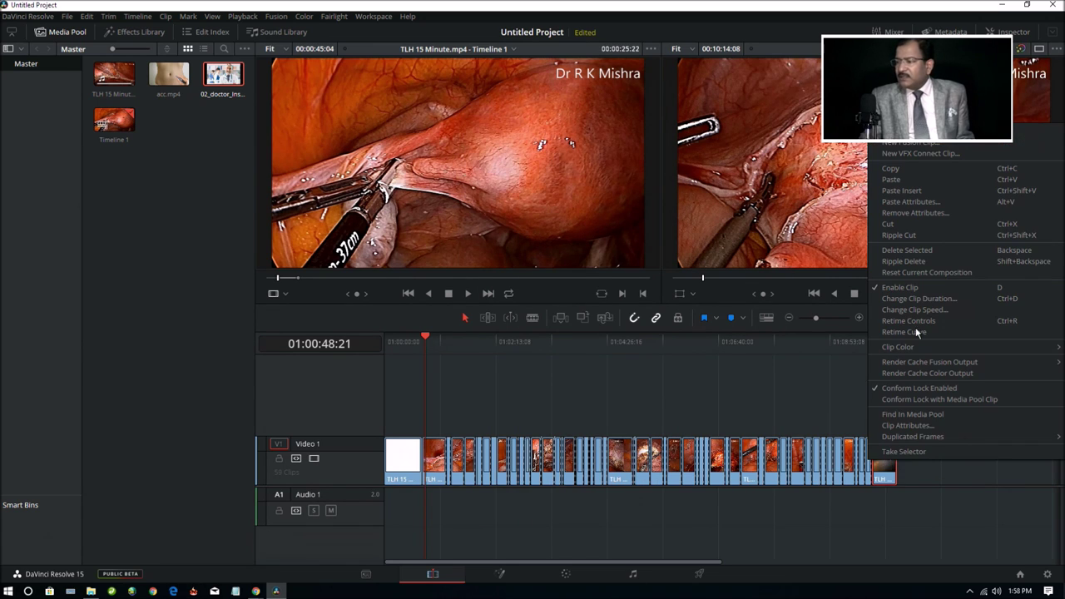
{"action": "left_click", "coordinate": [932, 234]}
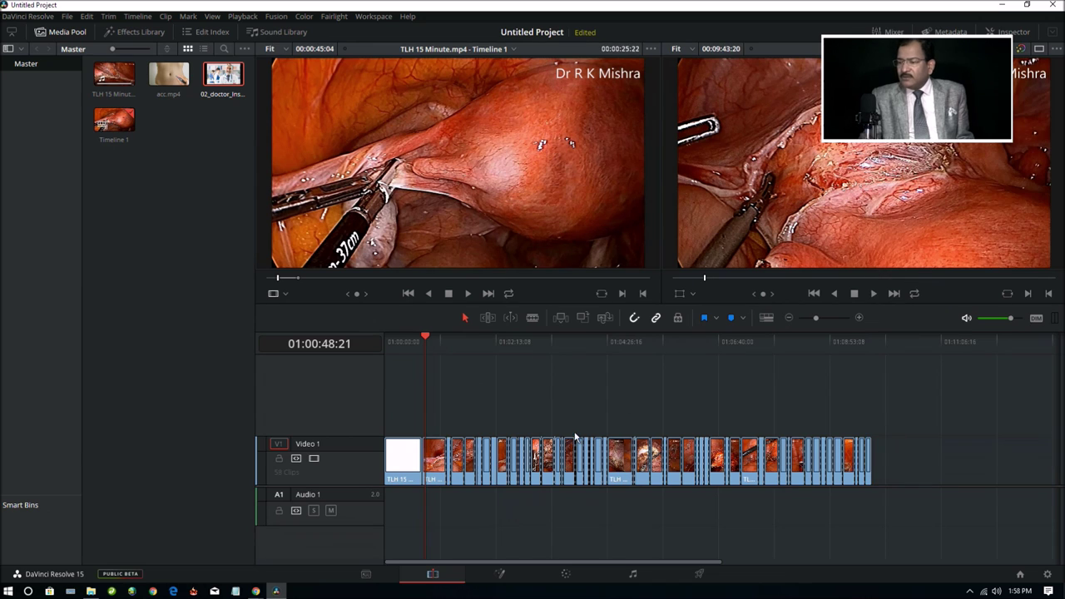
{"action": "right_click", "coordinate": [436, 472]}
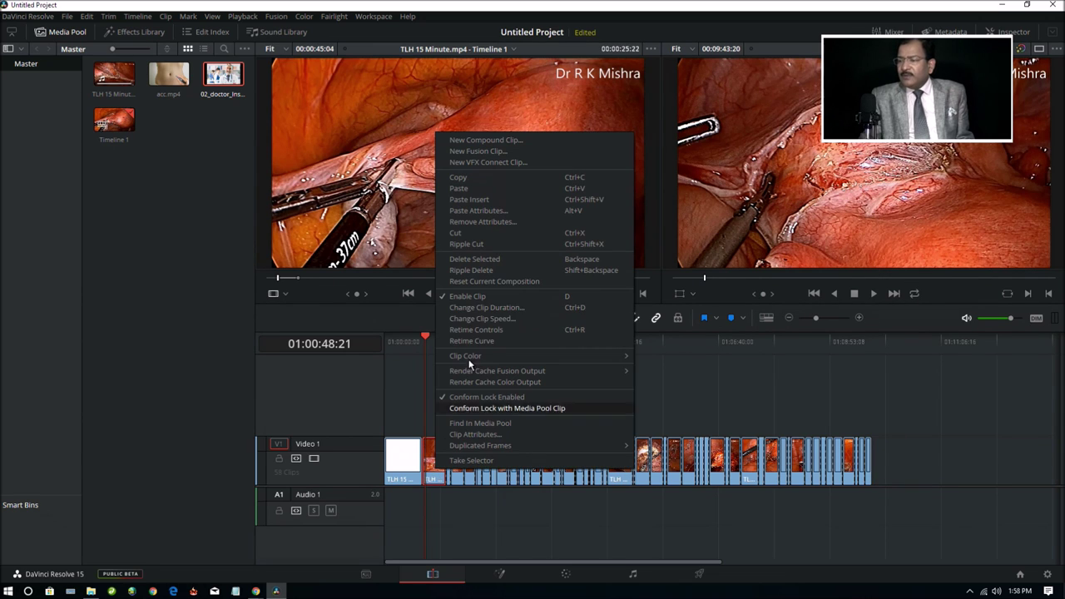
{"action": "left_click", "coordinate": [501, 243]}
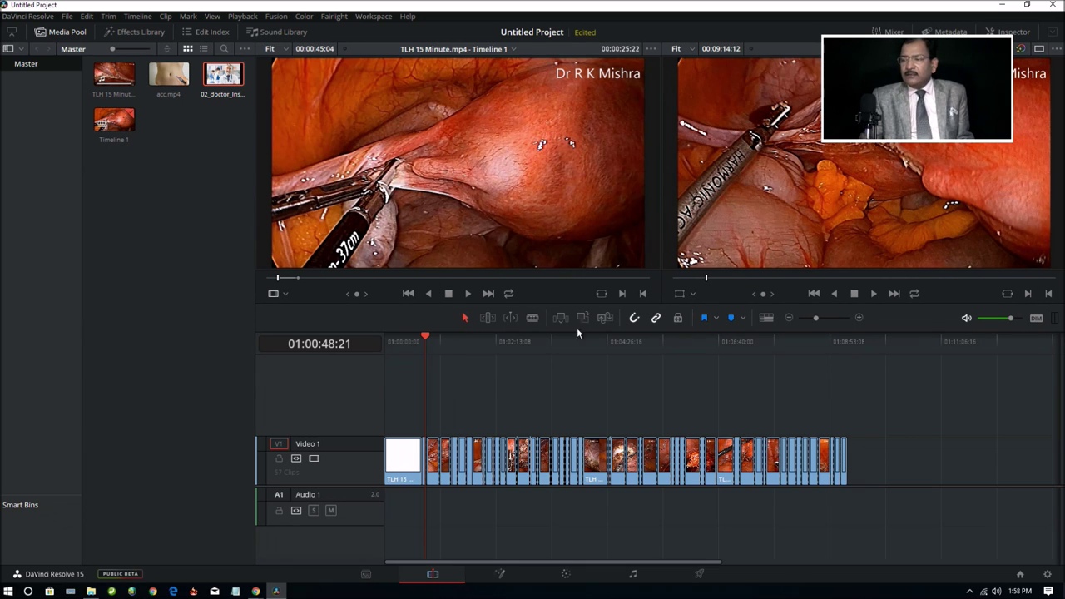
{"action": "left_click", "coordinate": [532, 318]}
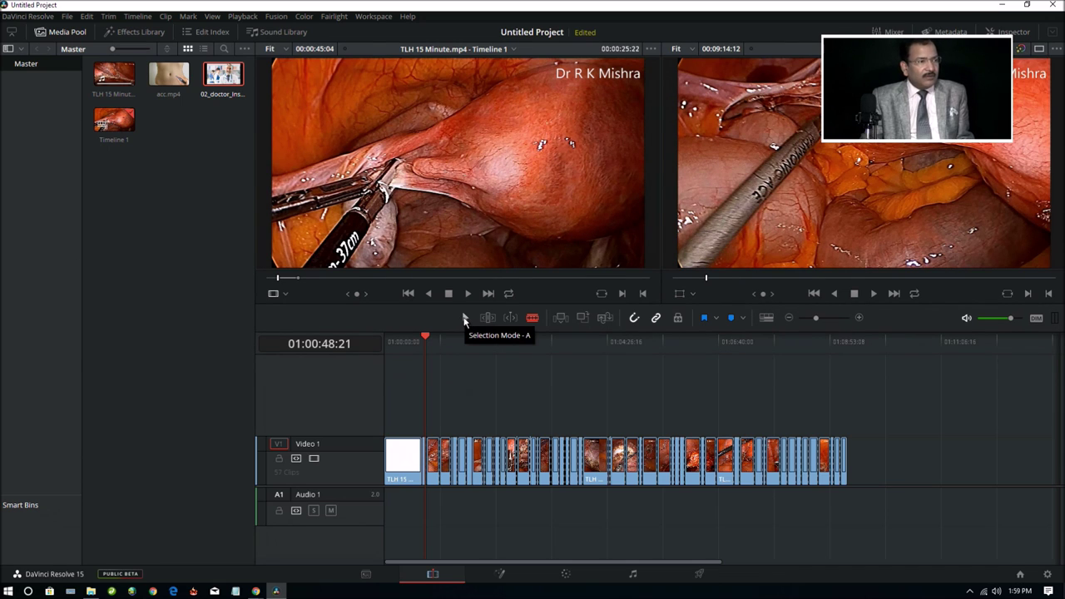
In Selection Mode, preview several of the cut surgery pieces in the source viewer.
{"action": "left_click", "coordinate": [465, 320]}
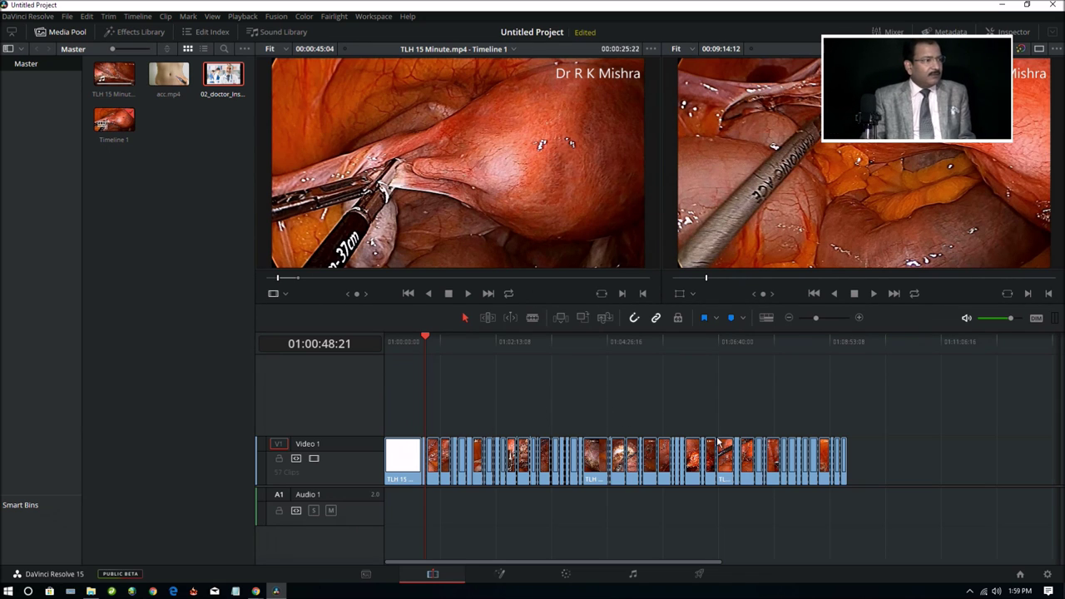
{"action": "double_click", "coordinate": [594, 470]}
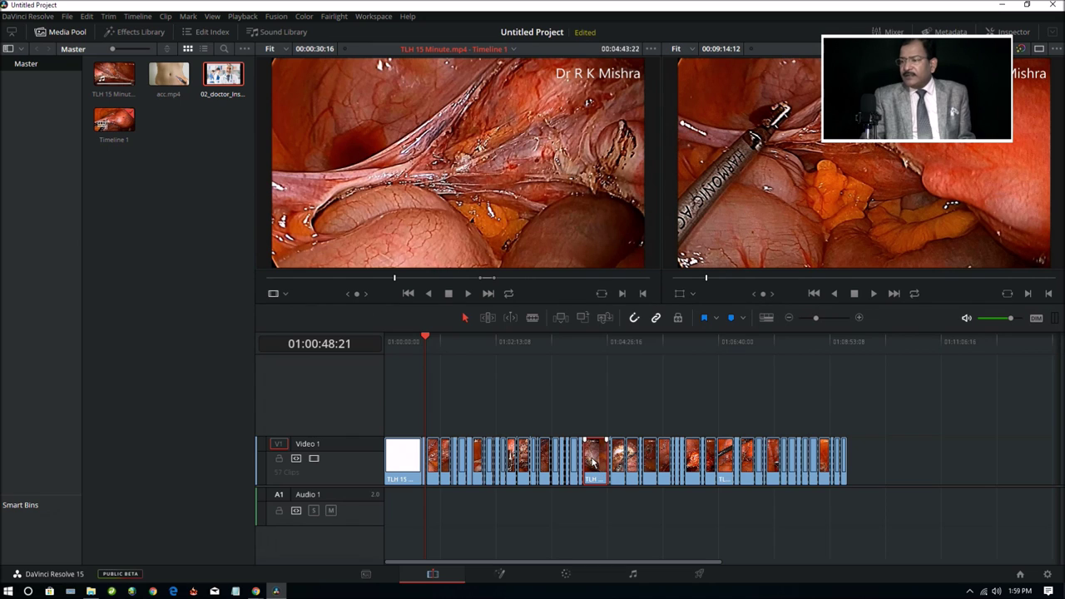
{"action": "double_click", "coordinate": [695, 468]}
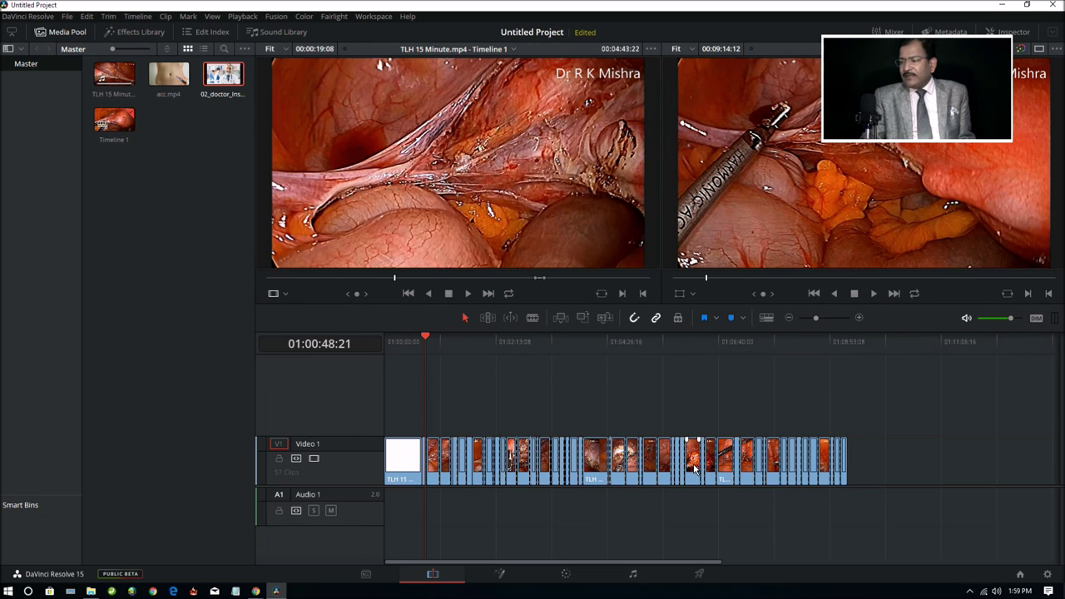
{"action": "double_click", "coordinate": [823, 462]}
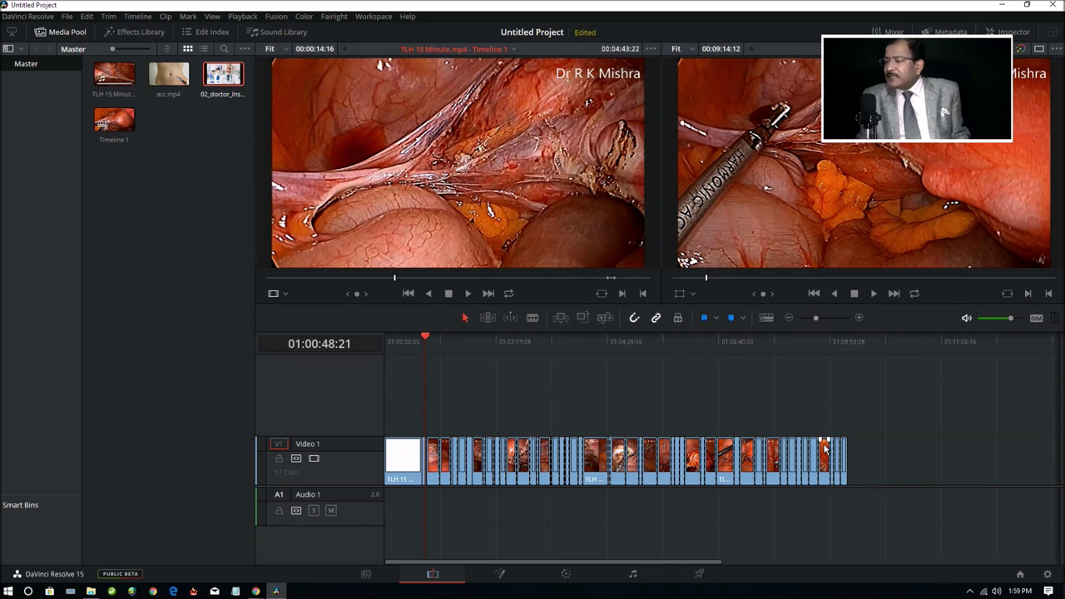
{"action": "double_click", "coordinate": [827, 454]}
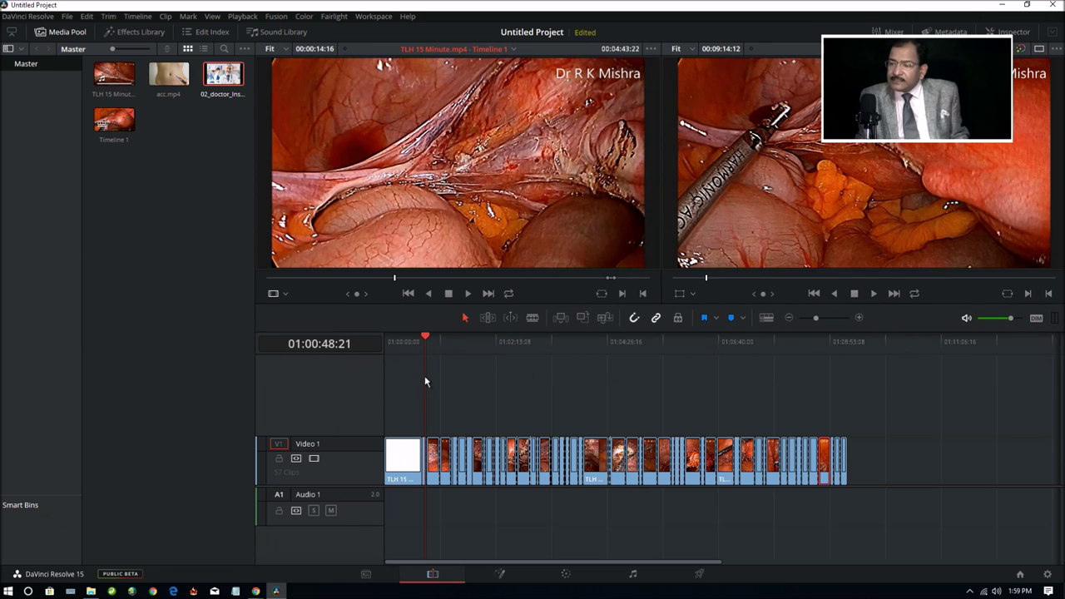
{"action": "mouse_move", "coordinate": [424, 381]}
{"action": "left_mouse_down"}
{"action": "mouse_move", "coordinate": [529, 400]}
{"action": "mouse_move", "coordinate": [794, 399]}
{"action": "mouse_move", "coordinate": [441, 407]}
{"action": "mouse_move", "coordinate": [852, 416]}
{"action": "mouse_move", "coordinate": [463, 421]}
{"action": "left_mouse_up"}
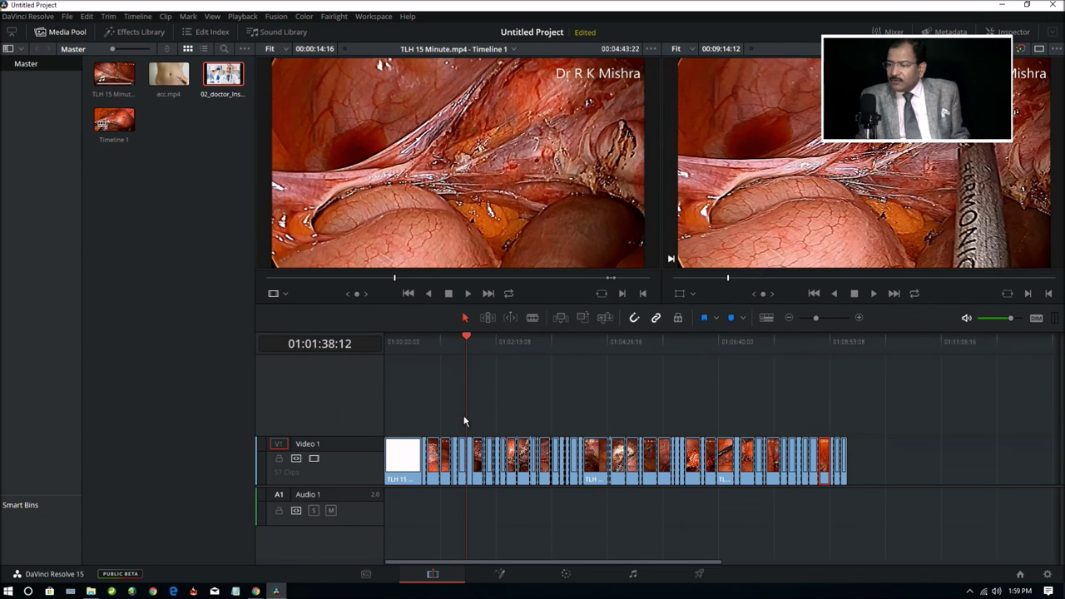
Ripple Cut the white opening clip so the surgery footage starts the timeline.
{"action": "left_click", "coordinate": [401, 448]}
{"action": "right_click", "coordinate": [402, 450]}
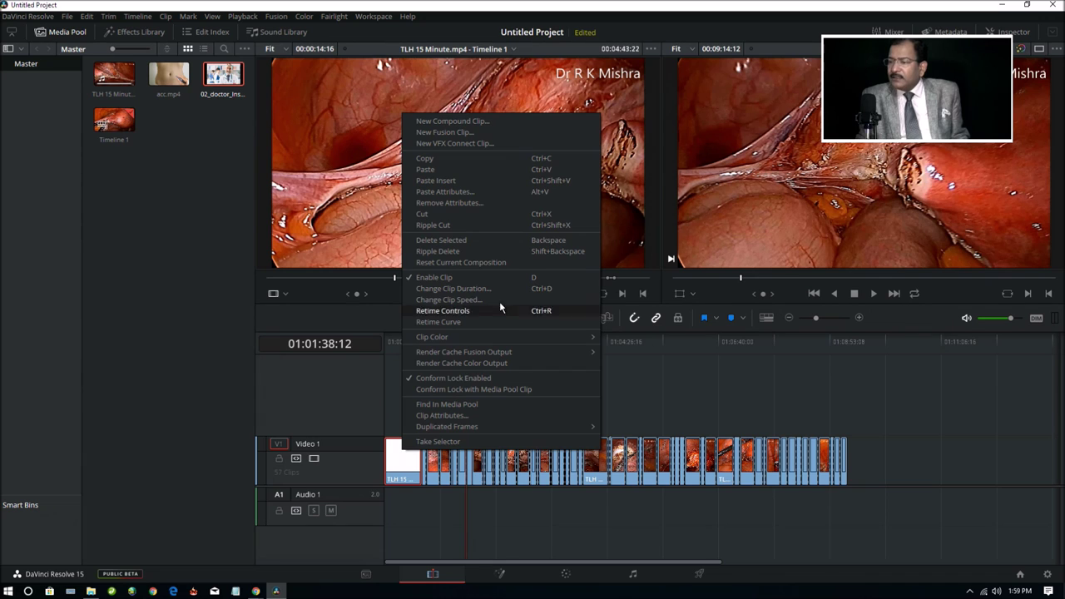
{"action": "left_click", "coordinate": [484, 226]}
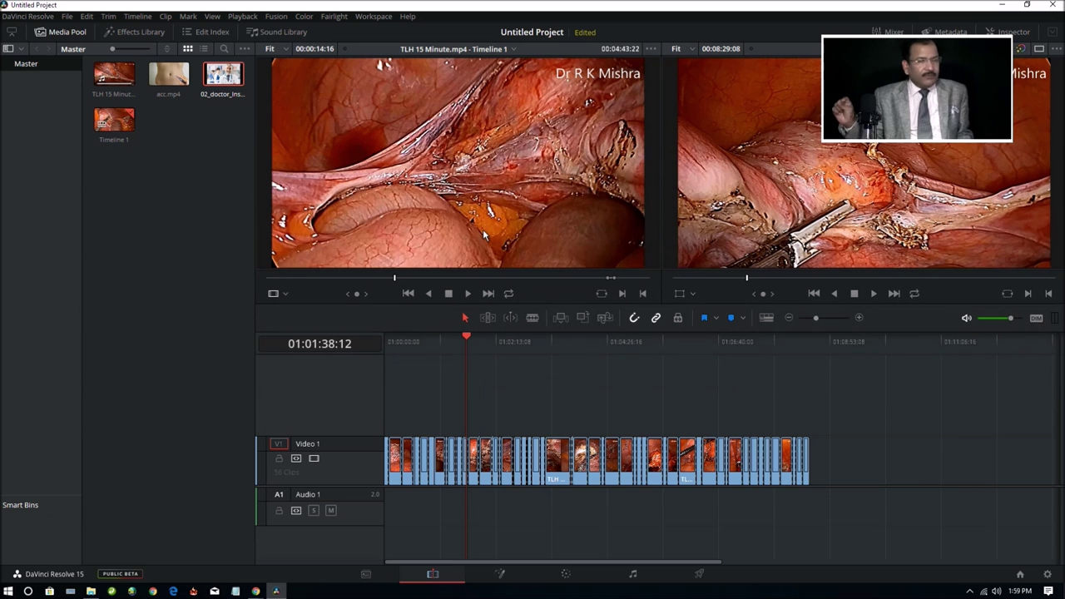
Drag the last clip and then the first clip later on Video 1, opening gaps.
{"action": "double_click", "coordinate": [787, 461]}
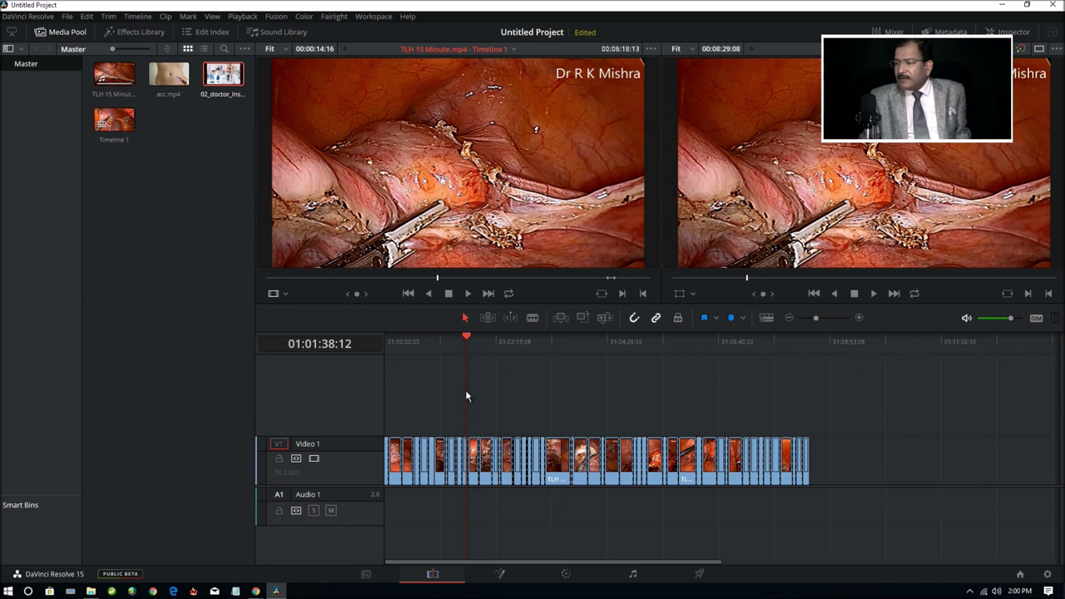
{"action": "mouse_move", "coordinate": [466, 391]}
{"action": "left_mouse_down"}
{"action": "mouse_move", "coordinate": [798, 405]}
{"action": "mouse_move", "coordinate": [782, 412]}
{"action": "left_mouse_up"}
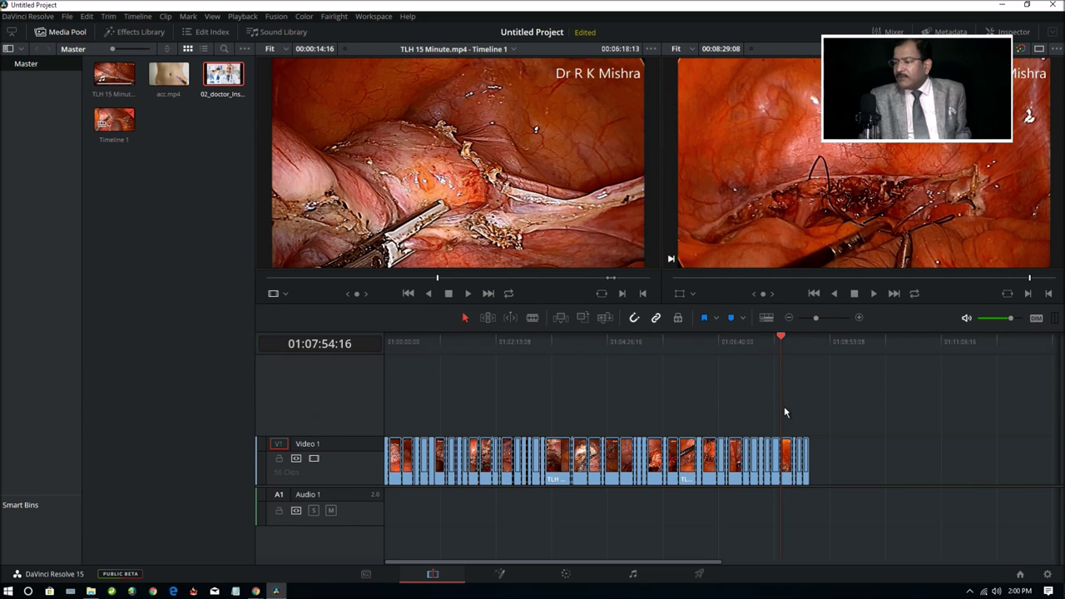
{"action": "left_click_drag", "start_coordinate": [785, 411], "coordinate": [788, 412]}
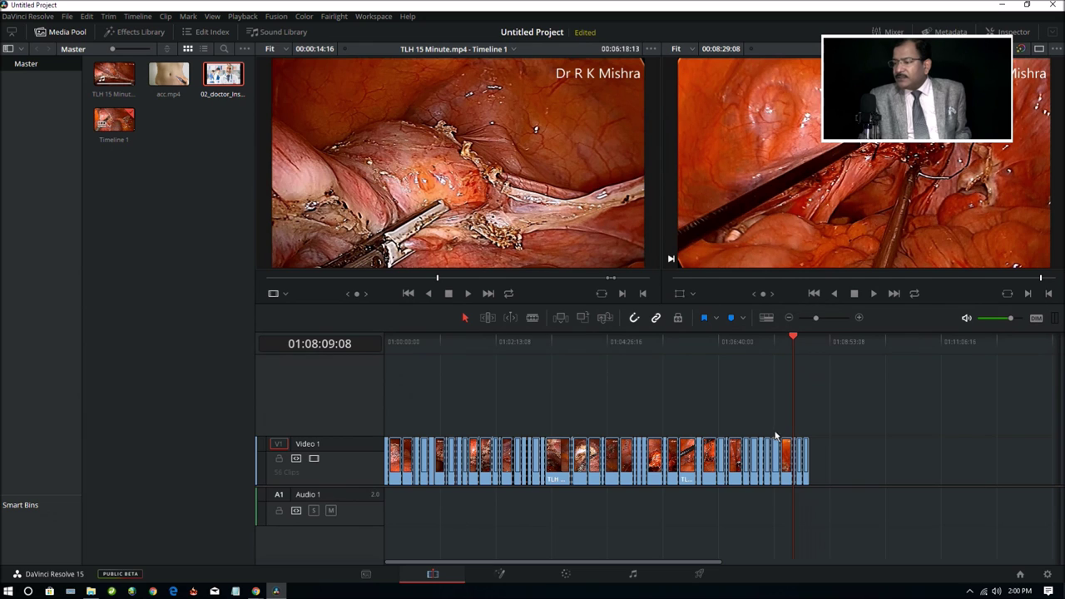
{"action": "left_click_drag", "start_coordinate": [790, 458], "coordinate": [829, 459]}
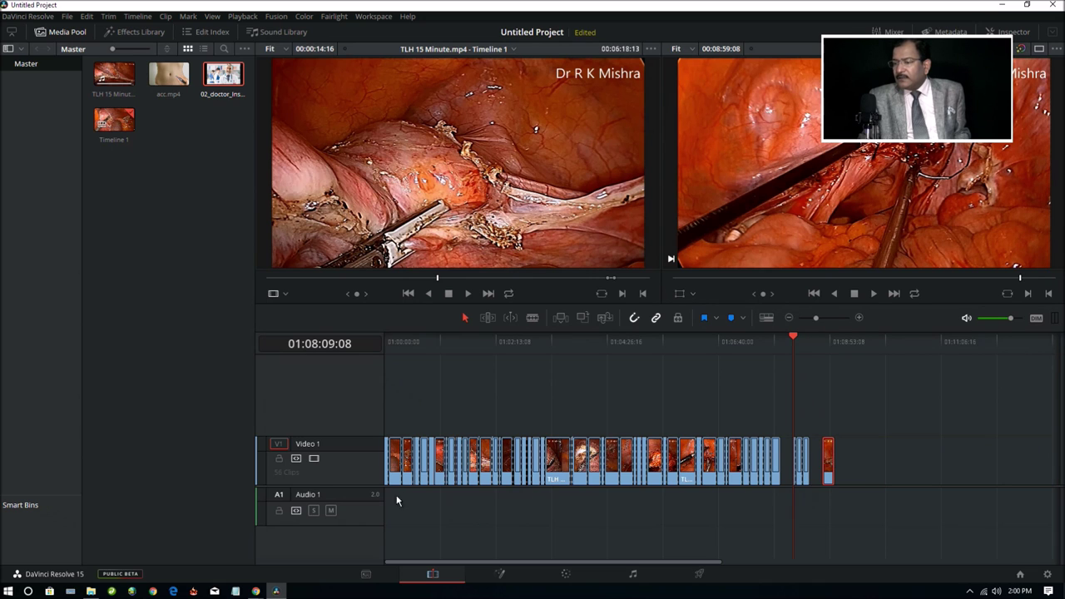
{"action": "mouse_move", "coordinate": [393, 466]}
{"action": "left_mouse_down"}
{"action": "mouse_move", "coordinate": [549, 427]}
{"action": "mouse_move", "coordinate": [844, 470]}
{"action": "left_mouse_up"}
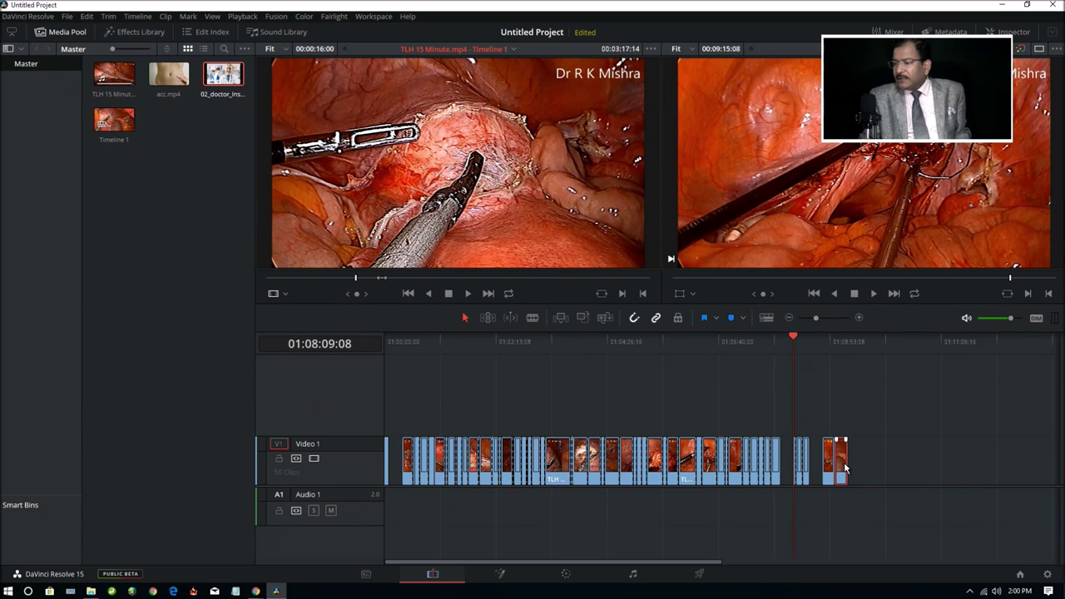
Scrub onto the final clips and play back the end of the edit, then stop.
{"action": "left_click_drag", "start_coordinate": [793, 405], "coordinate": [831, 402]}
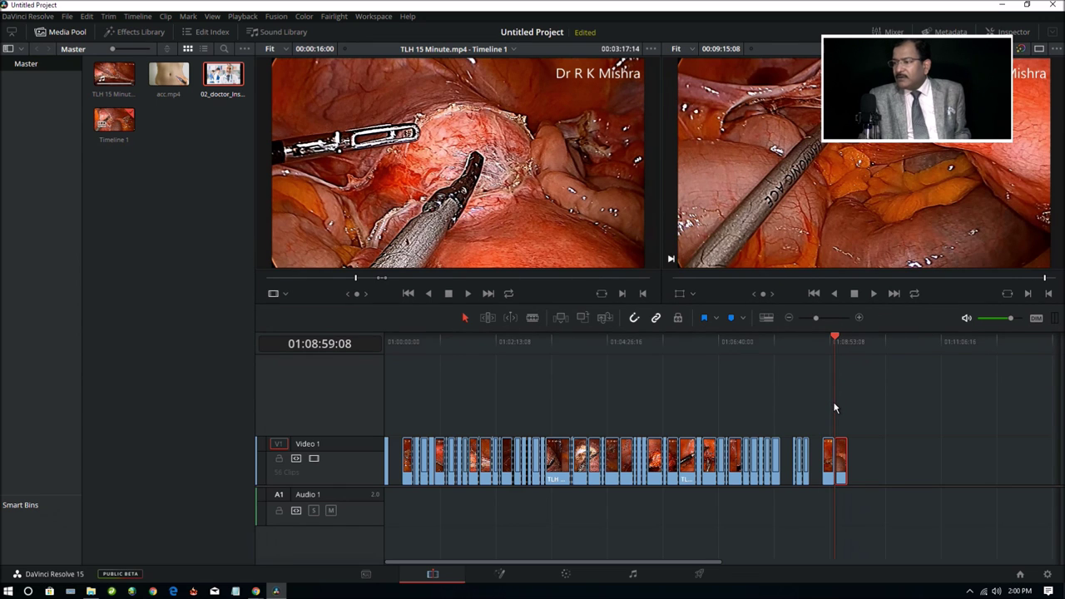
{"action": "right_click", "coordinate": [834, 404]}
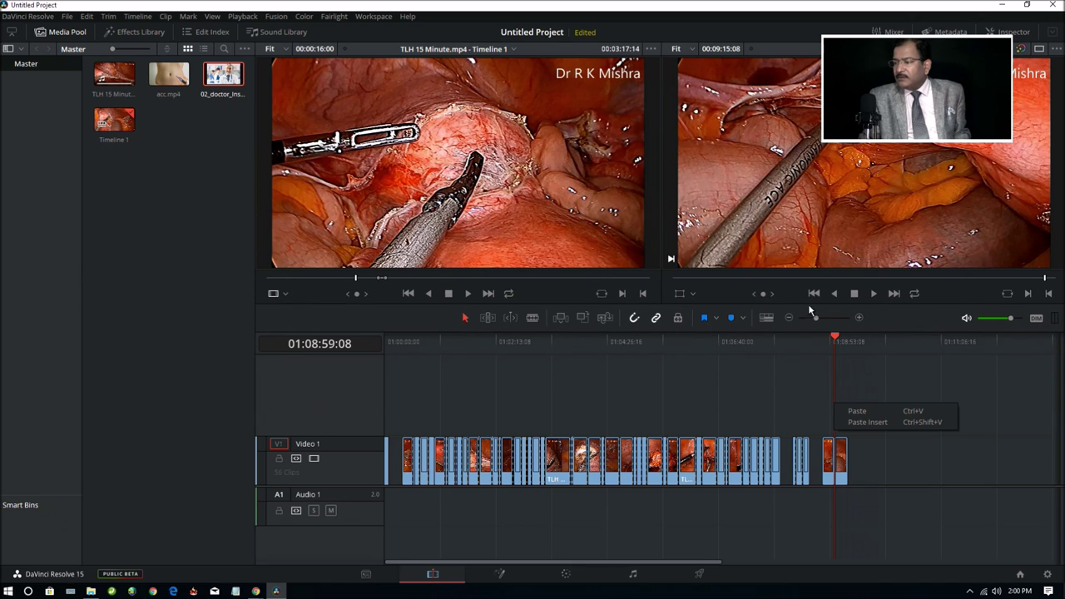
{"action": "left_click", "coordinate": [873, 294]}
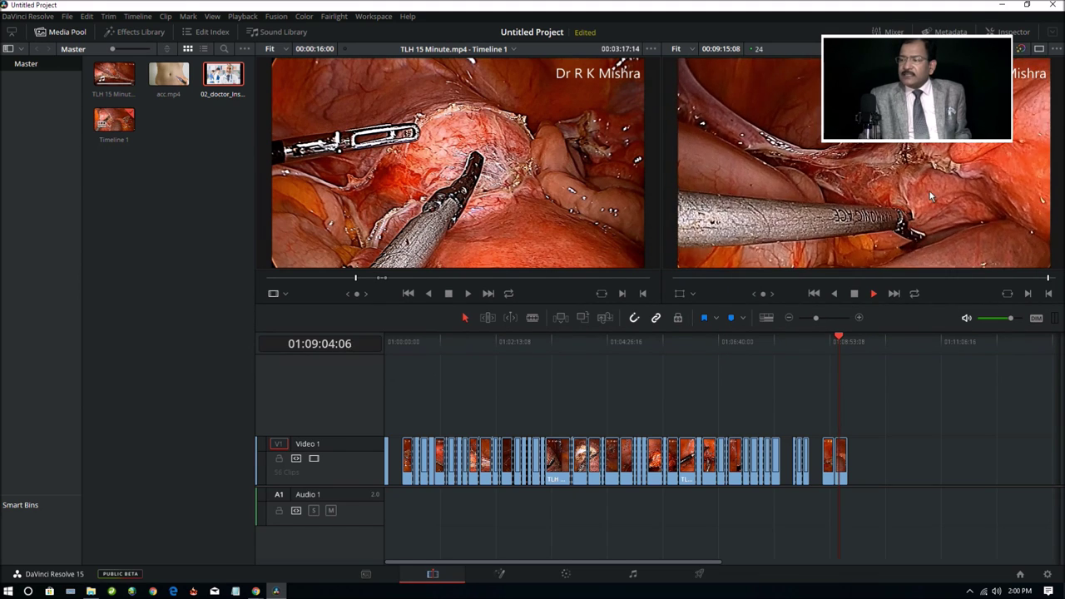
{"action": "left_click", "coordinate": [834, 370]}
{"action": "left_click", "coordinate": [826, 372]}
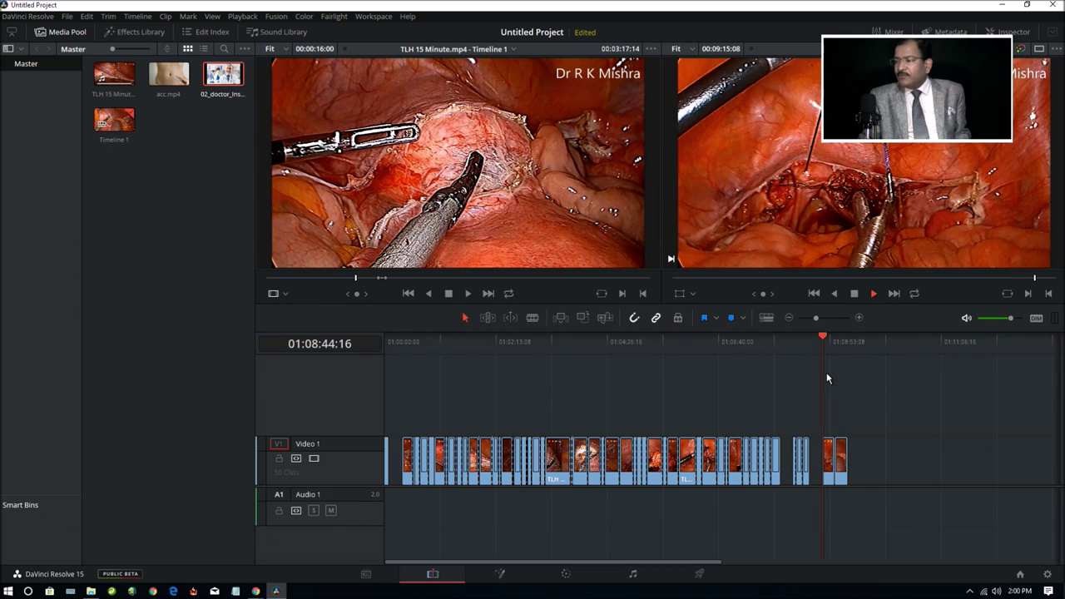
{"action": "key", "text": "space"}
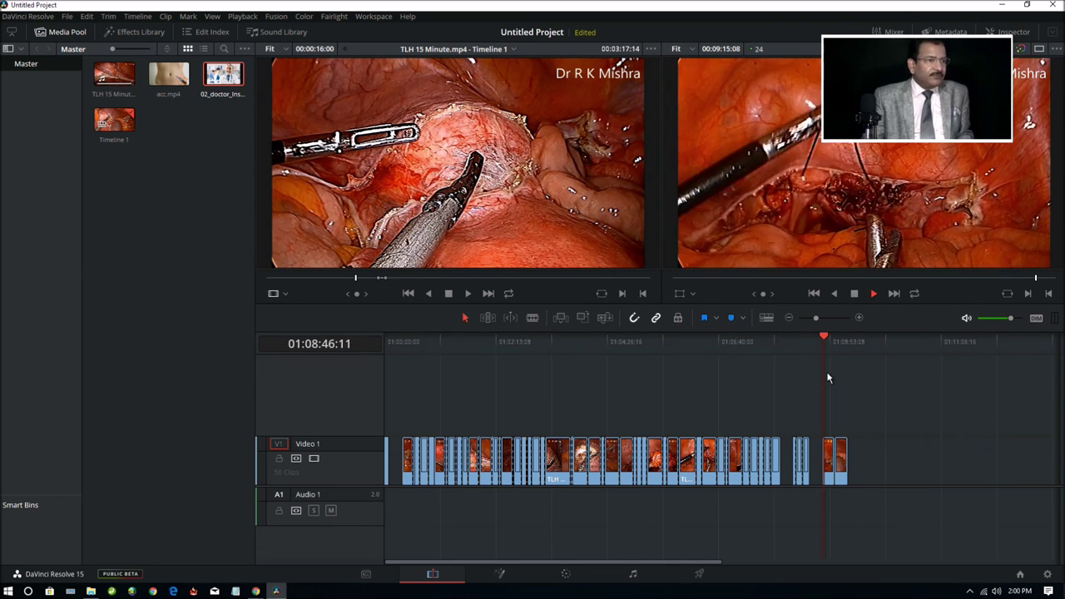
{"action": "left_click", "coordinate": [853, 294]}
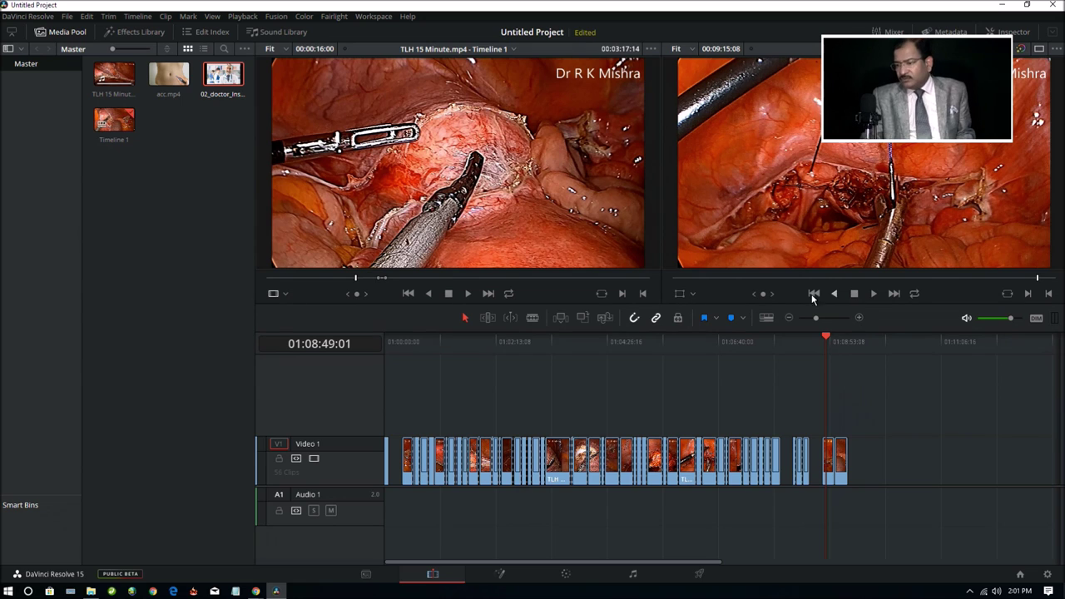
Zoom in and drag the stray clips left so they butt against the main group.
{"action": "right_click", "coordinate": [397, 468]}
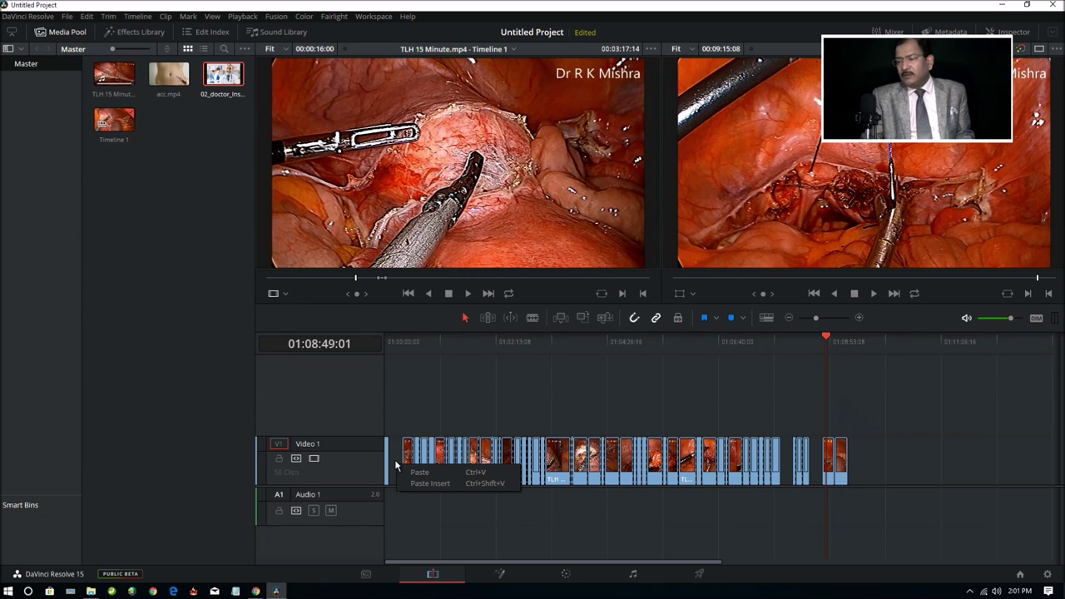
{"action": "left_click", "coordinate": [396, 464]}
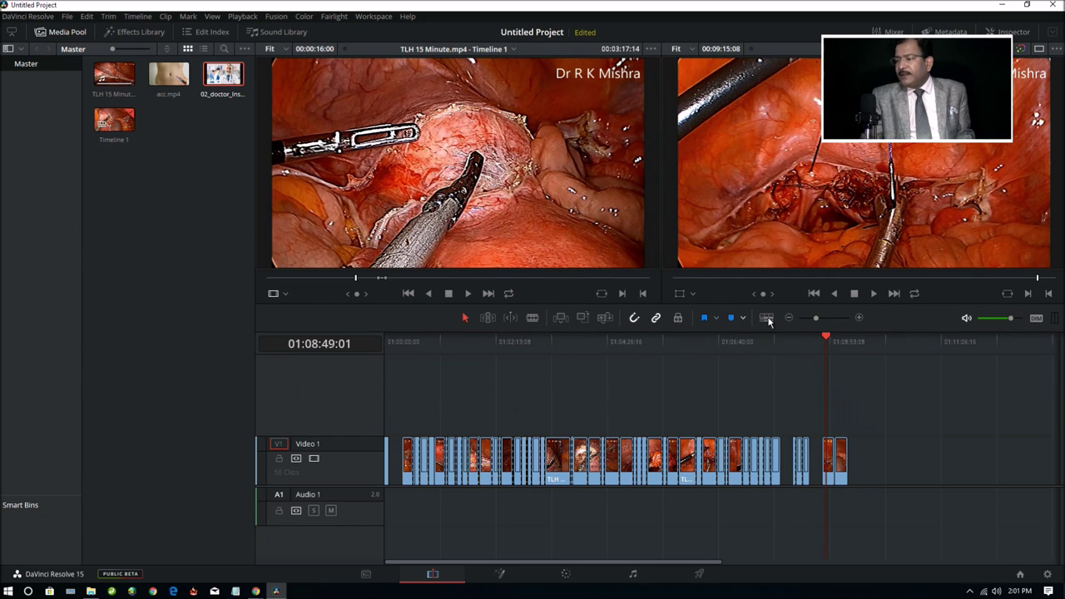
{"action": "left_click", "coordinate": [860, 317]}
{"action": "left_click", "coordinate": [860, 317]}
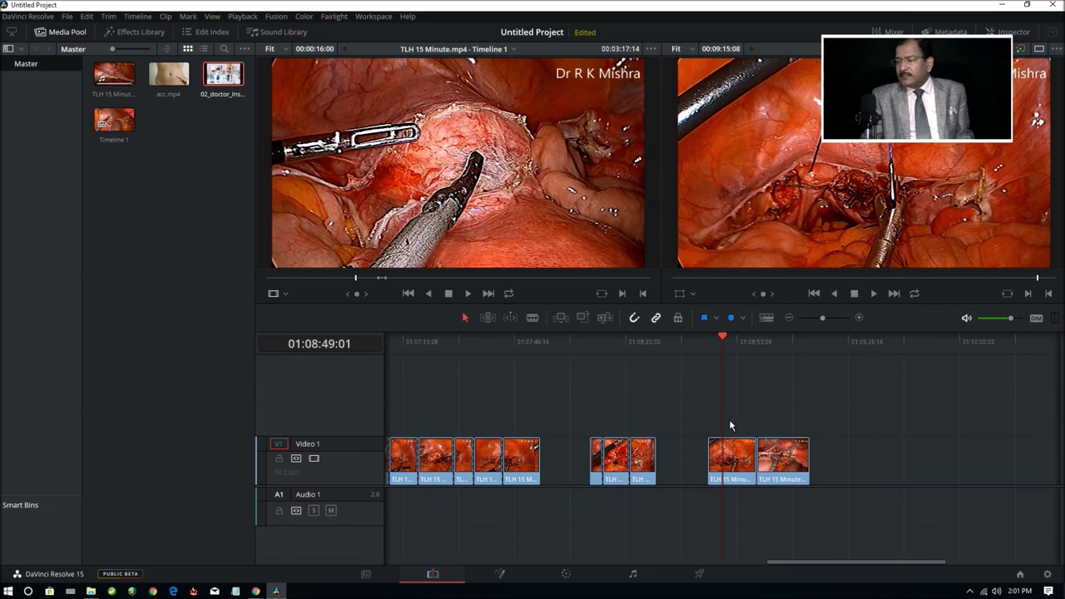
{"action": "mouse_move", "coordinate": [599, 466]}
{"action": "left_mouse_down"}
{"action": "mouse_move", "coordinate": [545, 469]}
{"action": "mouse_move", "coordinate": [577, 463]}
{"action": "left_mouse_up"}
{"action": "left_click_drag", "start_coordinate": [649, 458], "coordinate": [603, 466]}
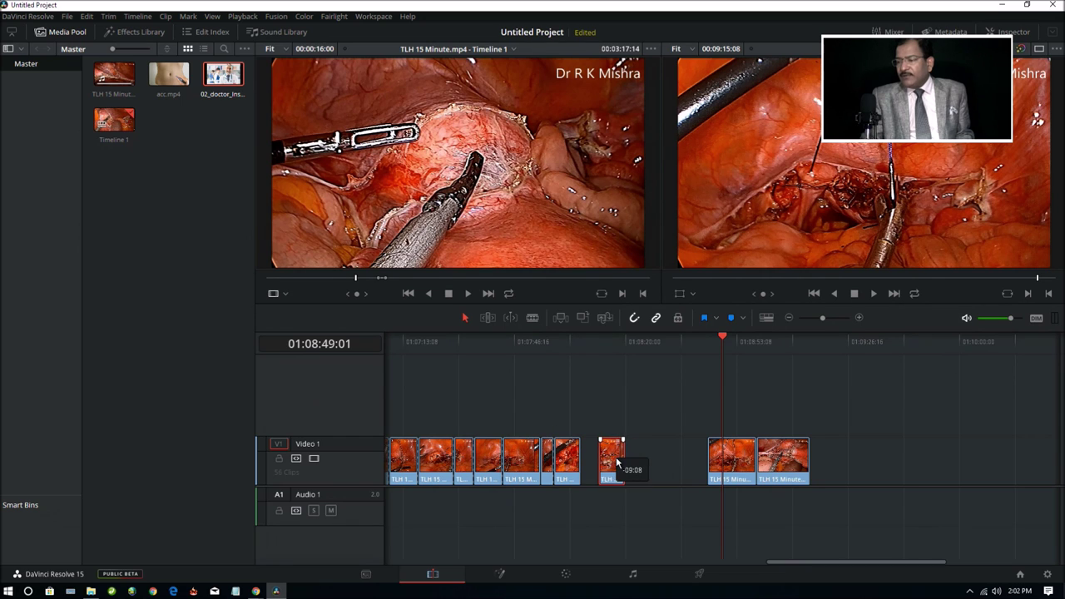
{"action": "left_click", "coordinate": [718, 453]}
{"action": "left_click_drag", "start_coordinate": [718, 453], "coordinate": [617, 457]}
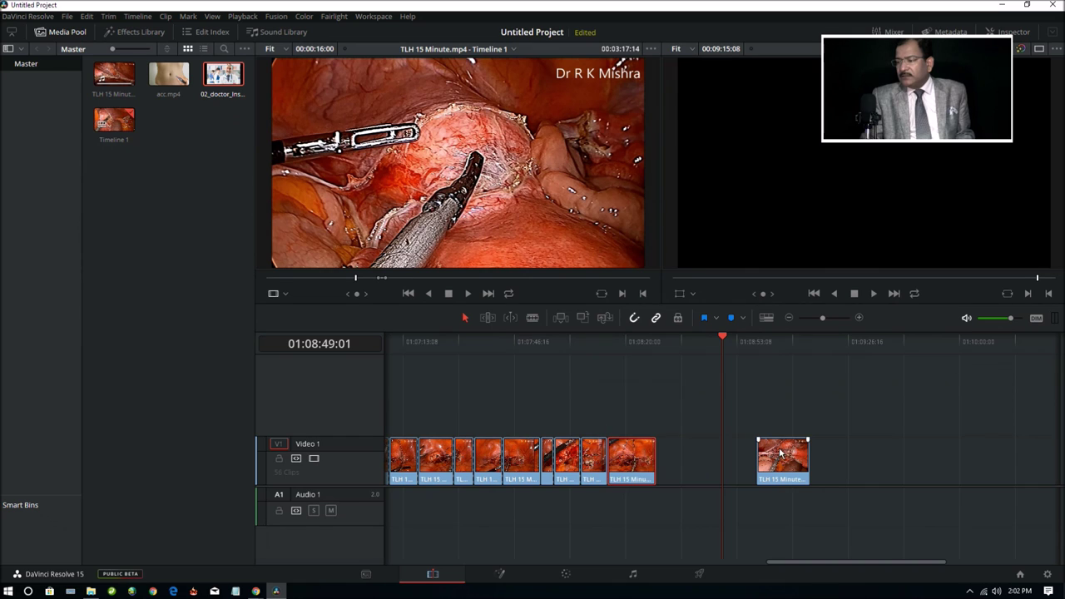
{"action": "left_click", "coordinate": [787, 454]}
{"action": "left_click_drag", "start_coordinate": [787, 454], "coordinate": [687, 456]}
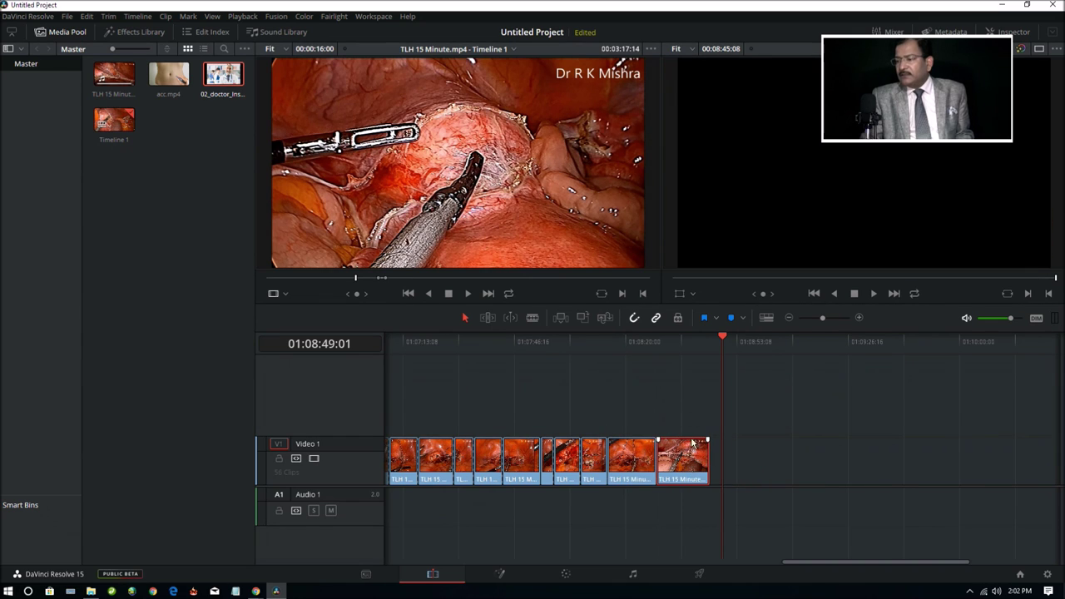
{"action": "left_click", "coordinate": [663, 380]}
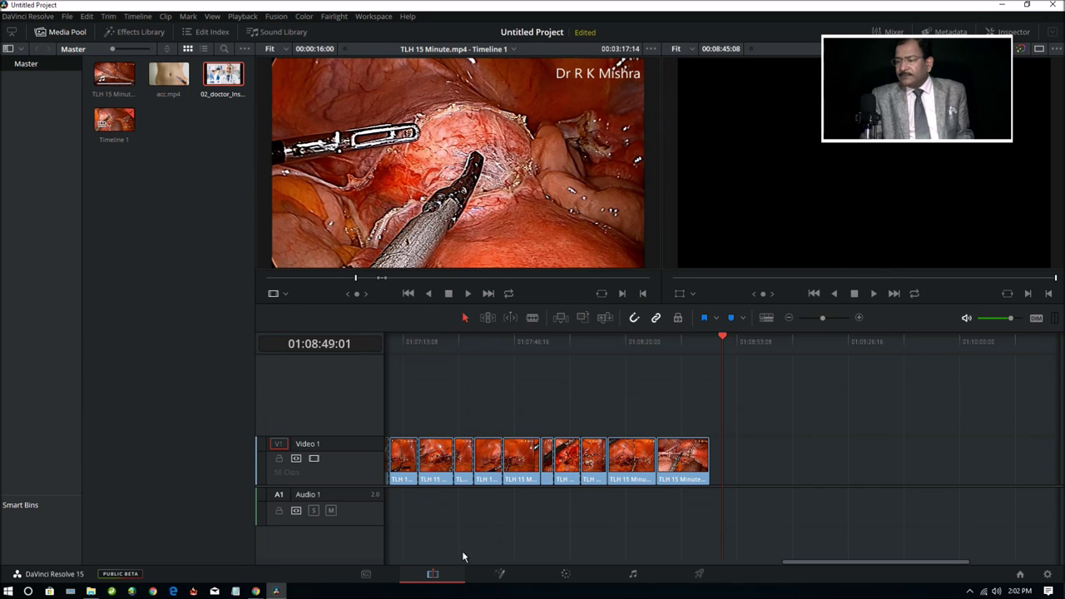
Move the first clip 16 seconds later on the timeline.
{"action": "scroll", "coordinate": [483, 517], "scroll_direction": "up", "scroll_amount": 2}
{"action": "scroll", "coordinate": [483, 518], "scroll_direction": "up", "scroll_amount": 2}
{"action": "scroll", "coordinate": [483, 520], "scroll_direction": "up", "scroll_amount": 2}
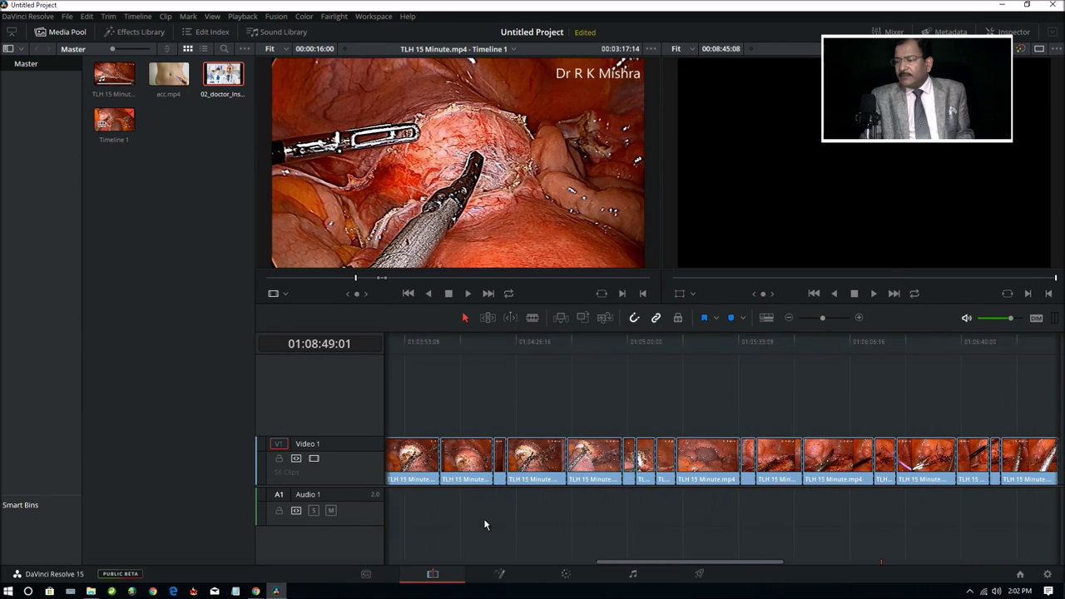
{"action": "scroll", "coordinate": [486, 524], "scroll_direction": "up", "scroll_amount": 2}
{"action": "scroll", "coordinate": [484, 520], "scroll_direction": "up", "scroll_amount": 3}
{"action": "scroll", "coordinate": [485, 521], "scroll_direction": "up", "scroll_amount": 3}
{"action": "scroll", "coordinate": [484, 521], "scroll_direction": "up", "scroll_amount": 3}
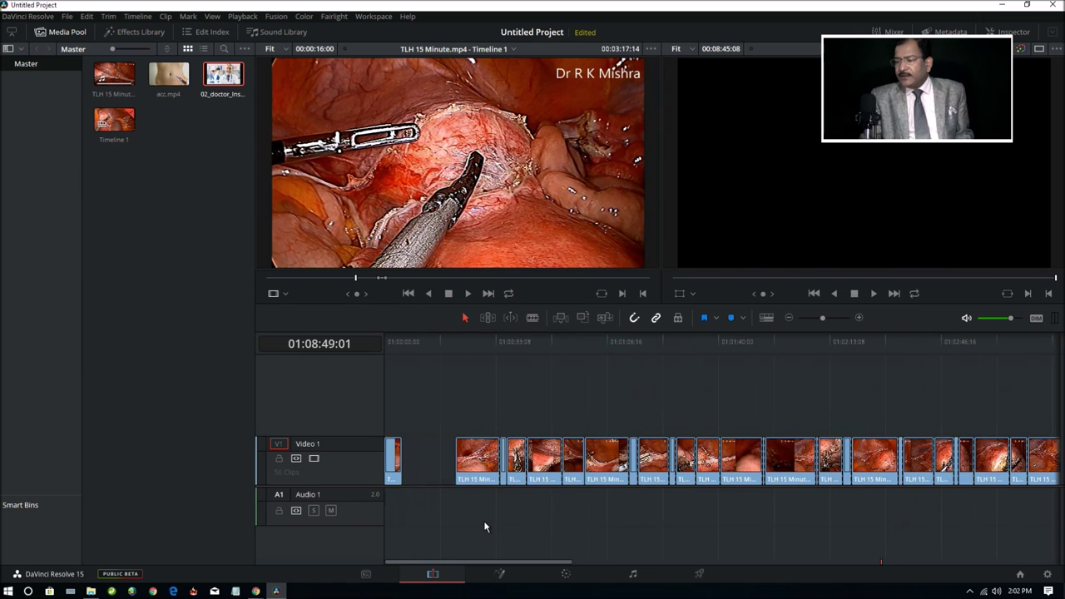
{"action": "left_click_drag", "start_coordinate": [395, 466], "coordinate": [447, 468]}
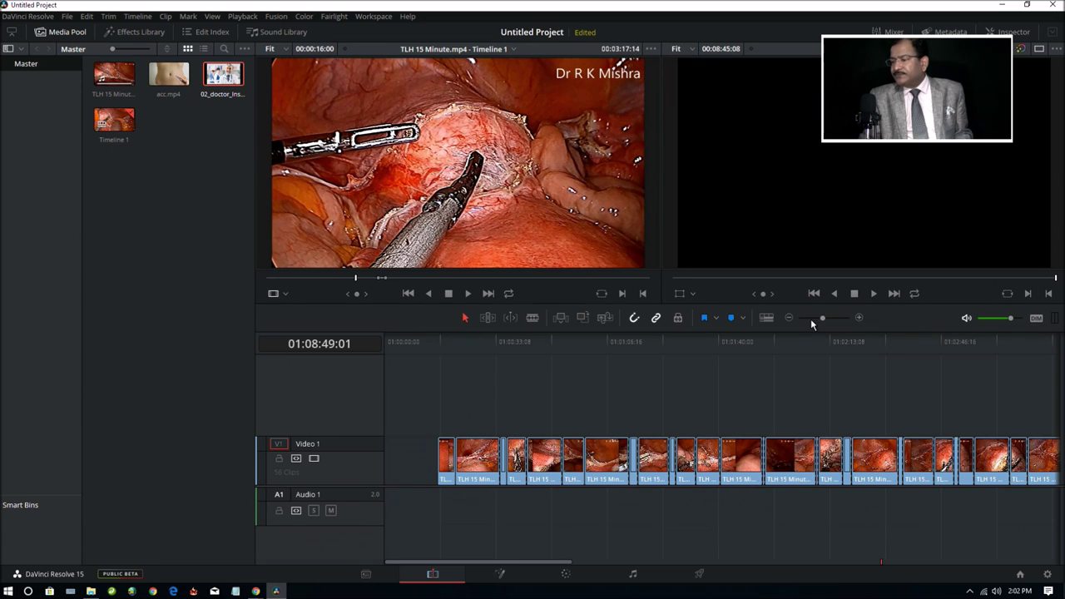
Zoom out and return the playhead to the start to check the empty lead-in.
{"action": "left_click", "coordinate": [789, 317]}
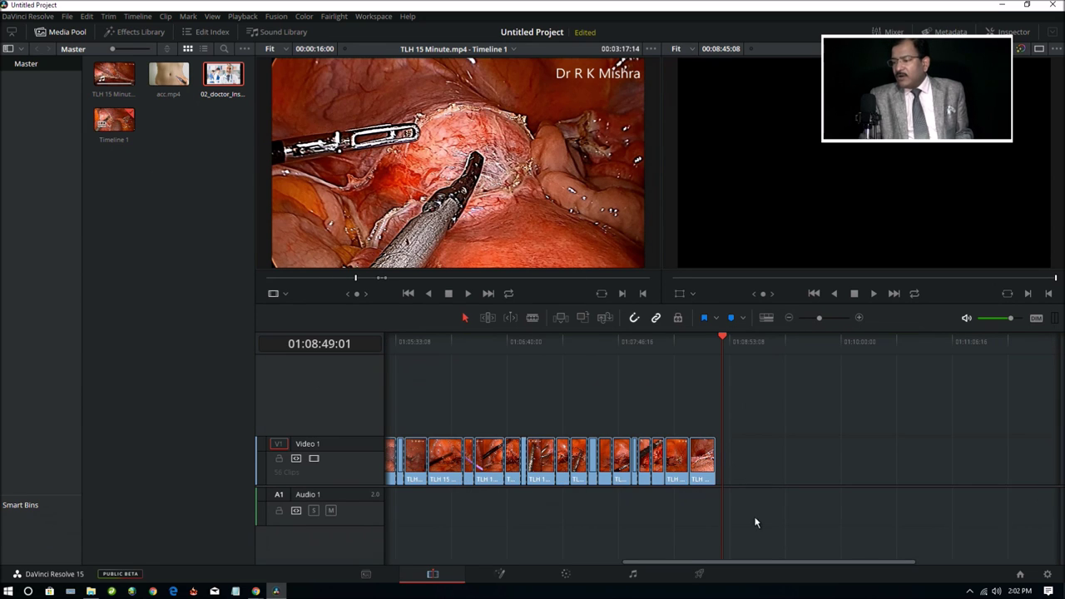
{"action": "left_click_drag", "start_coordinate": [772, 566], "coordinate": [534, 561]}
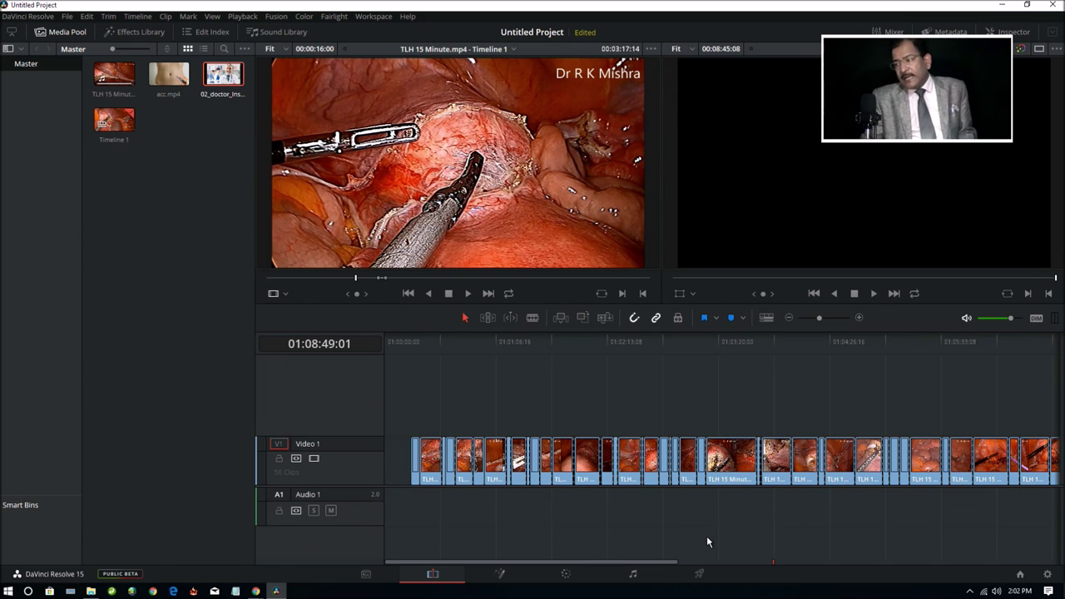
{"action": "scroll", "coordinate": [725, 489], "scroll_direction": "down", "scroll_amount": 3}
{"action": "scroll", "coordinate": [725, 490], "scroll_direction": "down", "scroll_amount": 5}
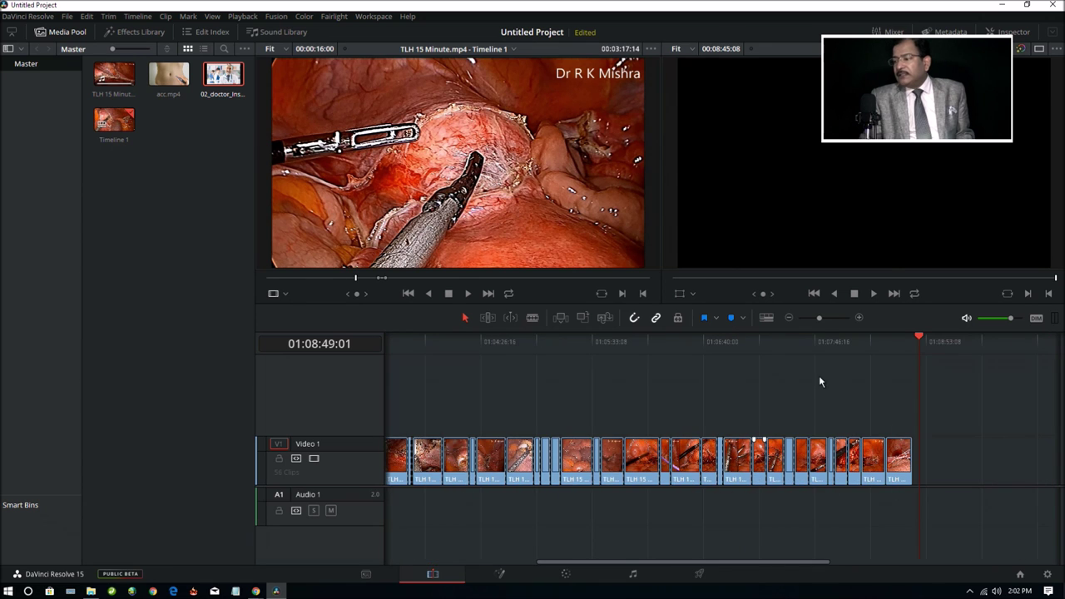
{"action": "key", "text": "j"}
{"action": "key", "text": "j"}
{"action": "key", "text": "j"}
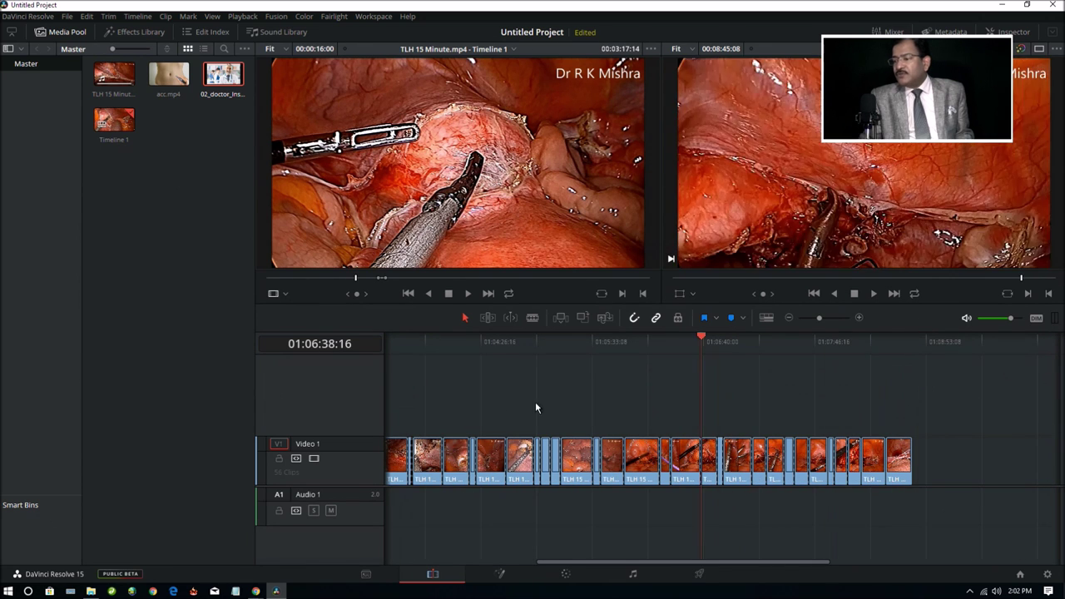
{"action": "left_click", "coordinate": [406, 411]}
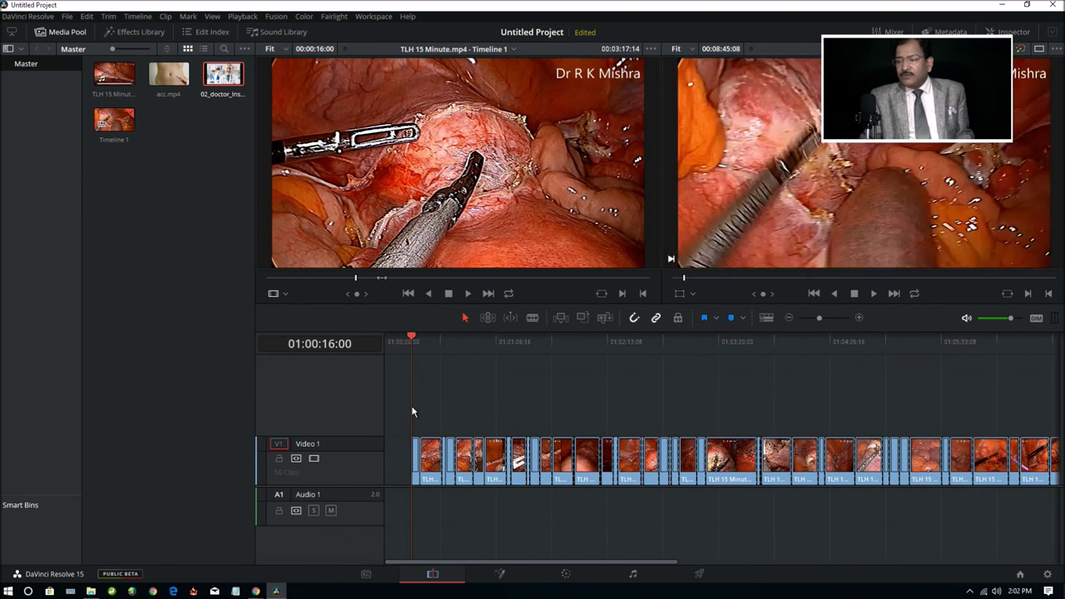
{"action": "left_click", "coordinate": [402, 405]}
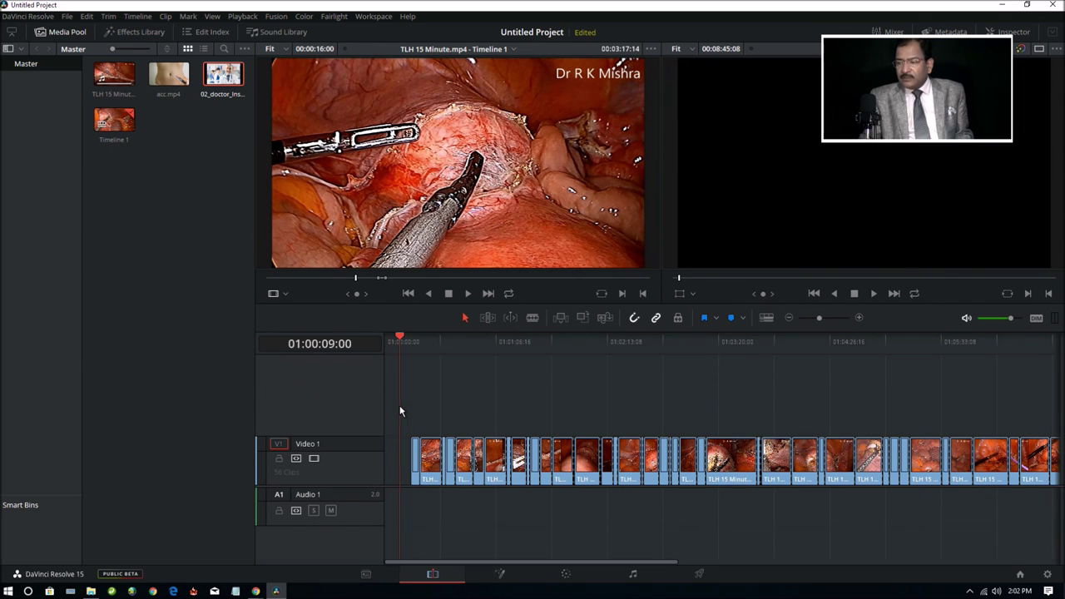
{"action": "left_click", "coordinate": [420, 393]}
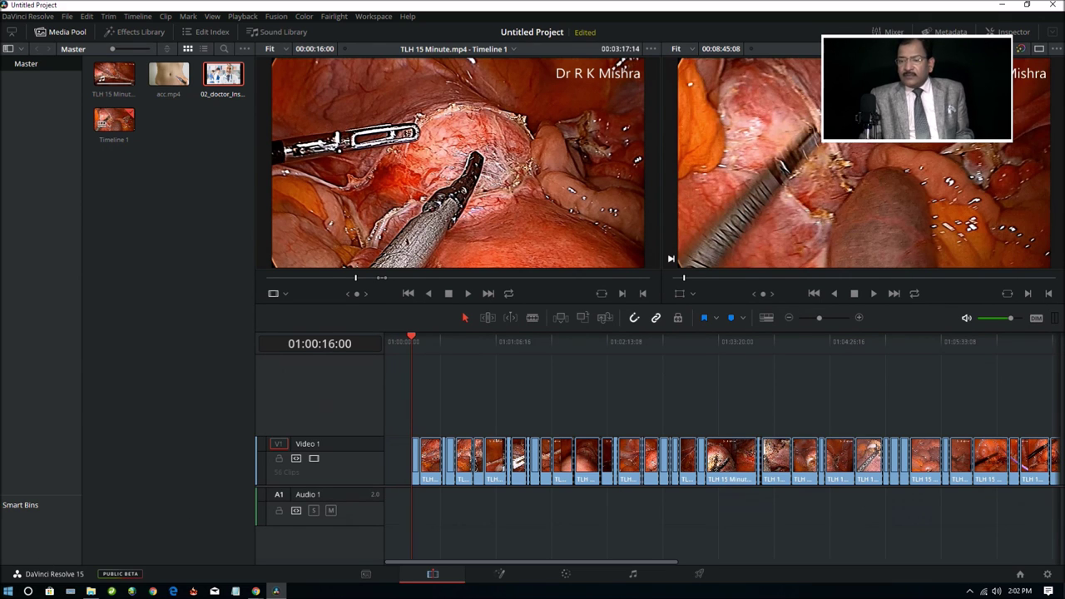
{"action": "left_click", "coordinate": [8, 591]}
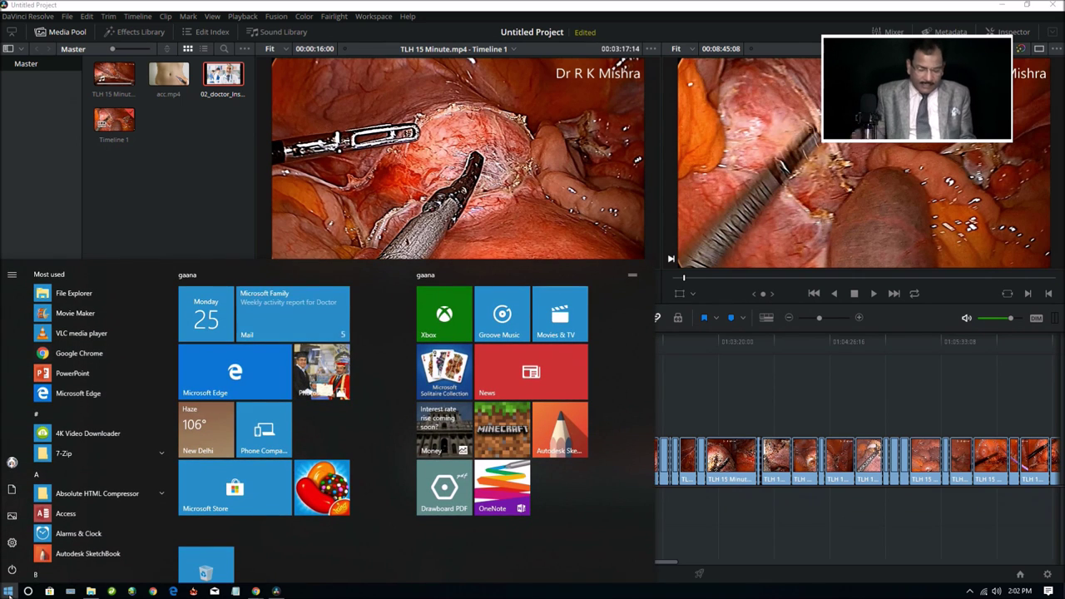
Launch Voice Recorder, move it aside, then play the surgery timeline and try recording narration.
{"action": "type", "text": "sou"}
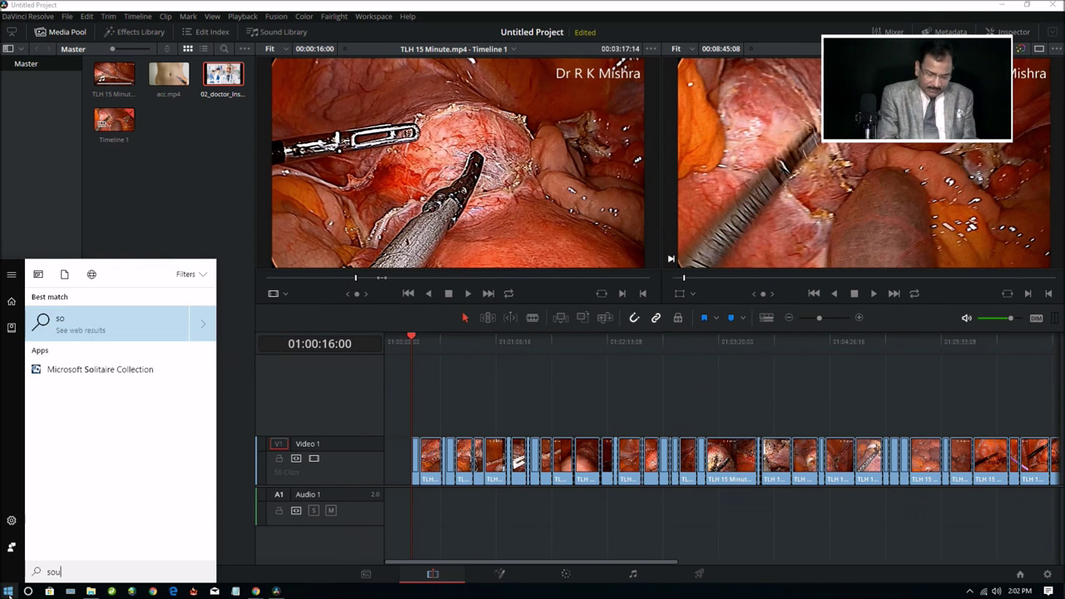
{"action": "type", "text": "nd"}
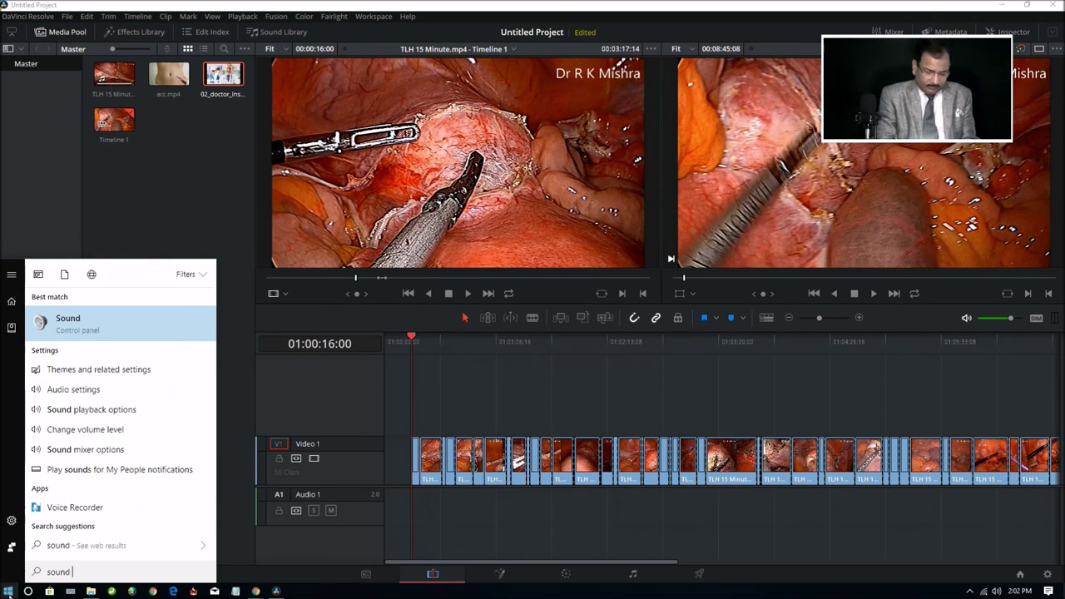
{"action": "type", "text": " re"}
{"action": "type", "text": "c"}
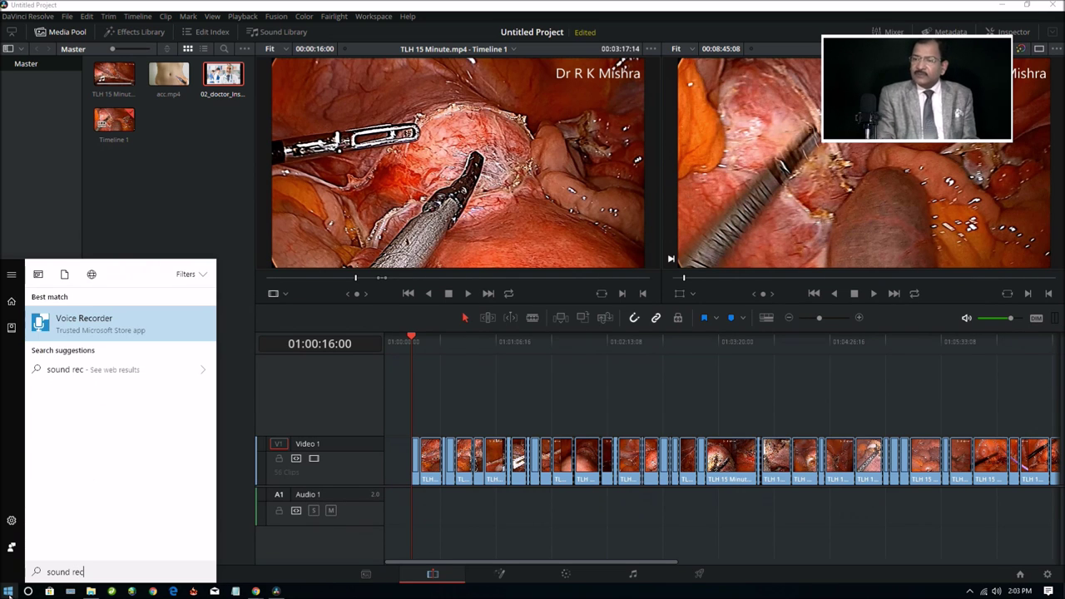
{"action": "left_click", "coordinate": [102, 330]}
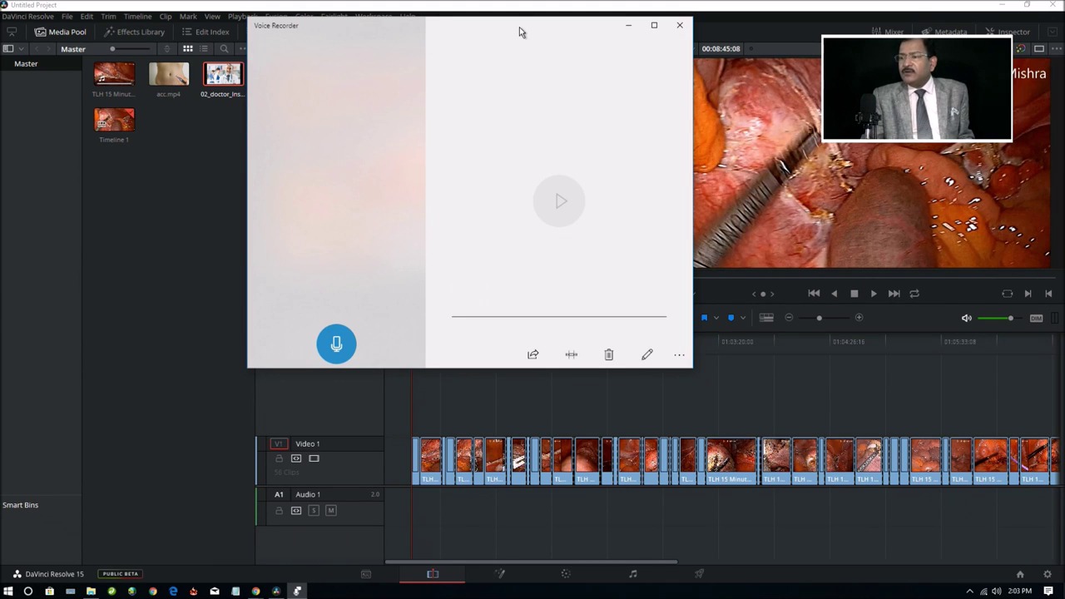
{"action": "mouse_move", "coordinate": [387, 25]}
{"action": "left_mouse_down"}
{"action": "mouse_move", "coordinate": [78, 340]}
{"action": "mouse_move", "coordinate": [27, 239]}
{"action": "left_mouse_up"}
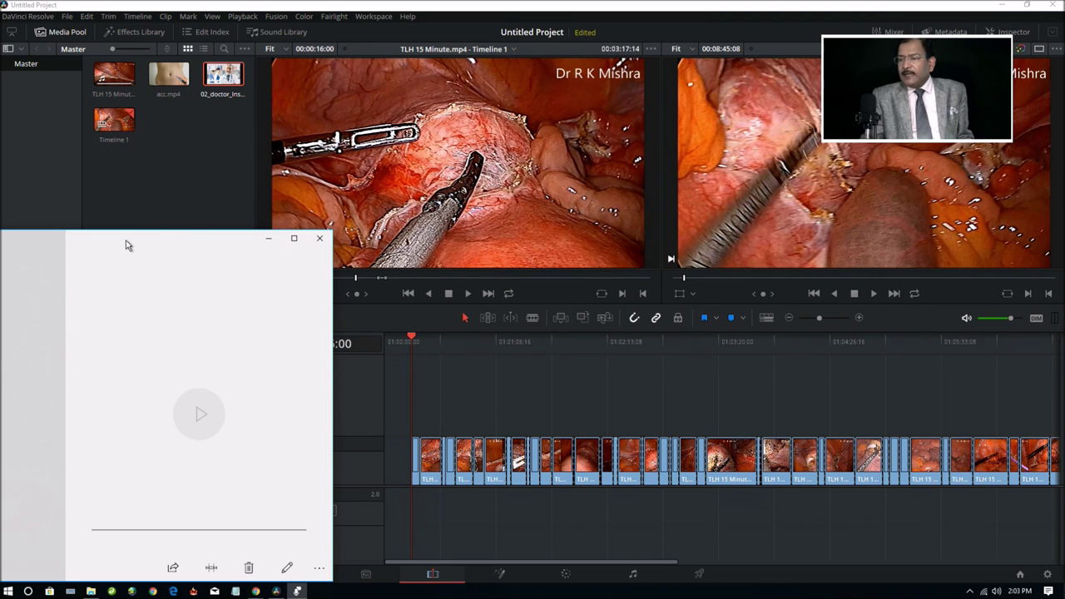
{"action": "left_click_drag", "start_coordinate": [117, 240], "coordinate": [303, 81]}
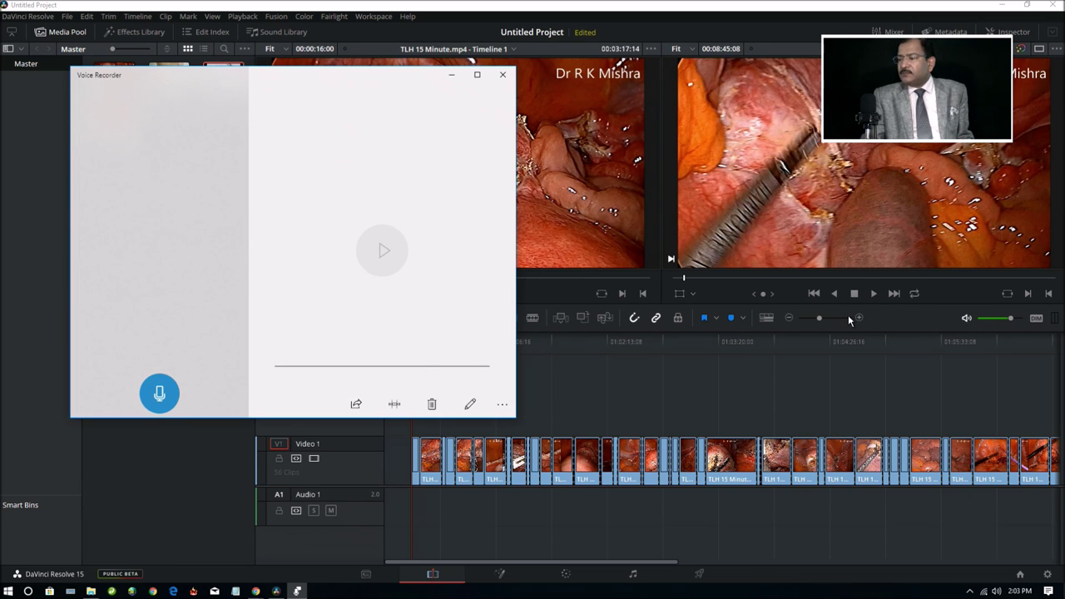
{"action": "left_click", "coordinate": [873, 296]}
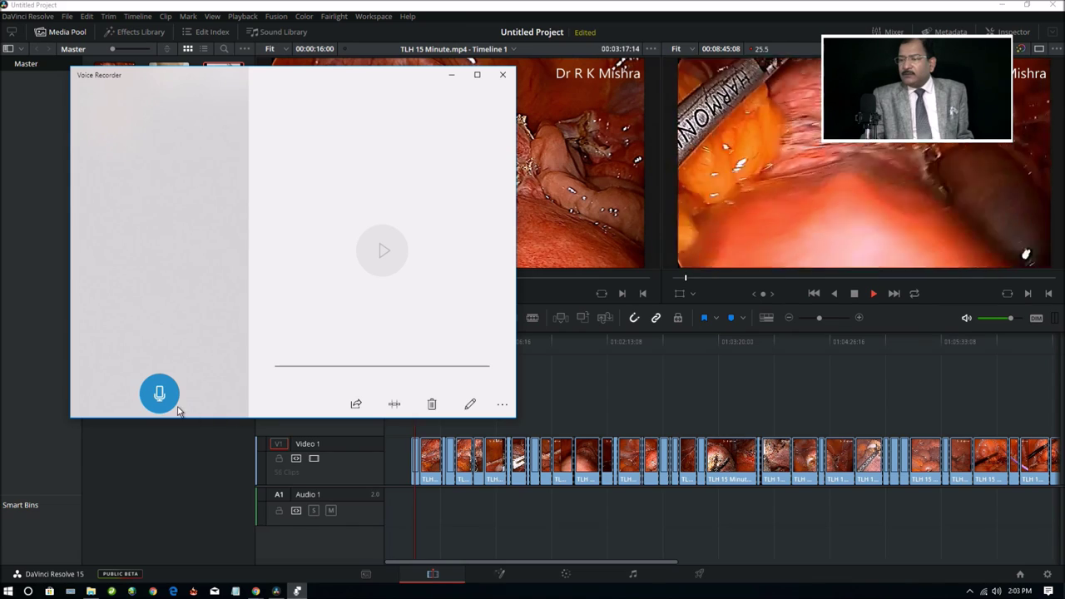
{"action": "left_click", "coordinate": [159, 398]}
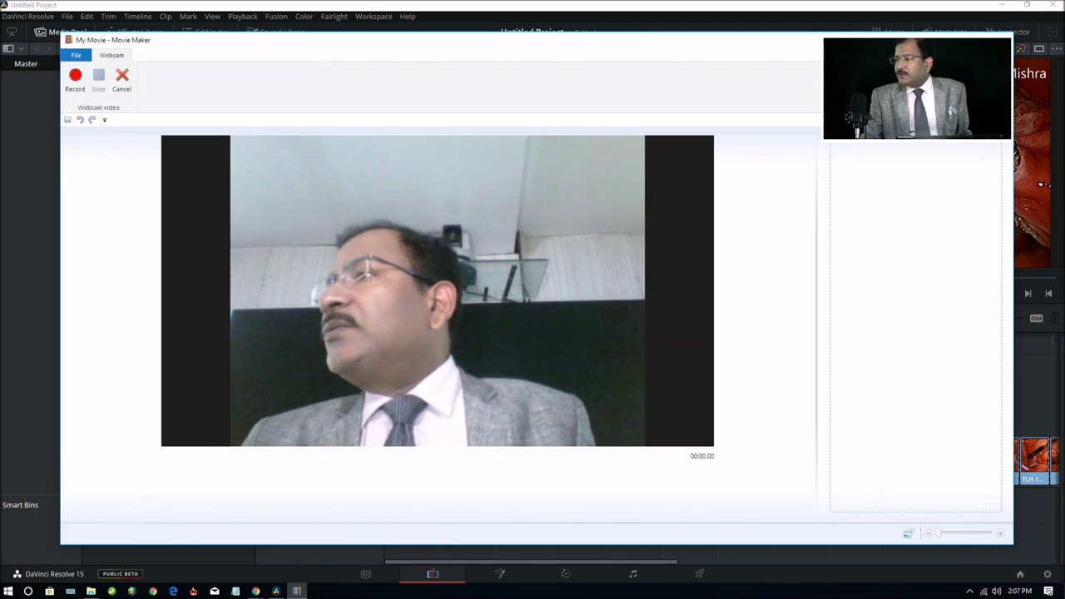
Shrink the webcam capture window to the top left, start recording, and play the surgery timeline.
{"action": "mouse_move", "coordinate": [1014, 338]}
{"action": "left_mouse_down"}
{"action": "mouse_move", "coordinate": [414, 319]}
{"action": "mouse_move", "coordinate": [430, 320]}
{"action": "left_mouse_up"}
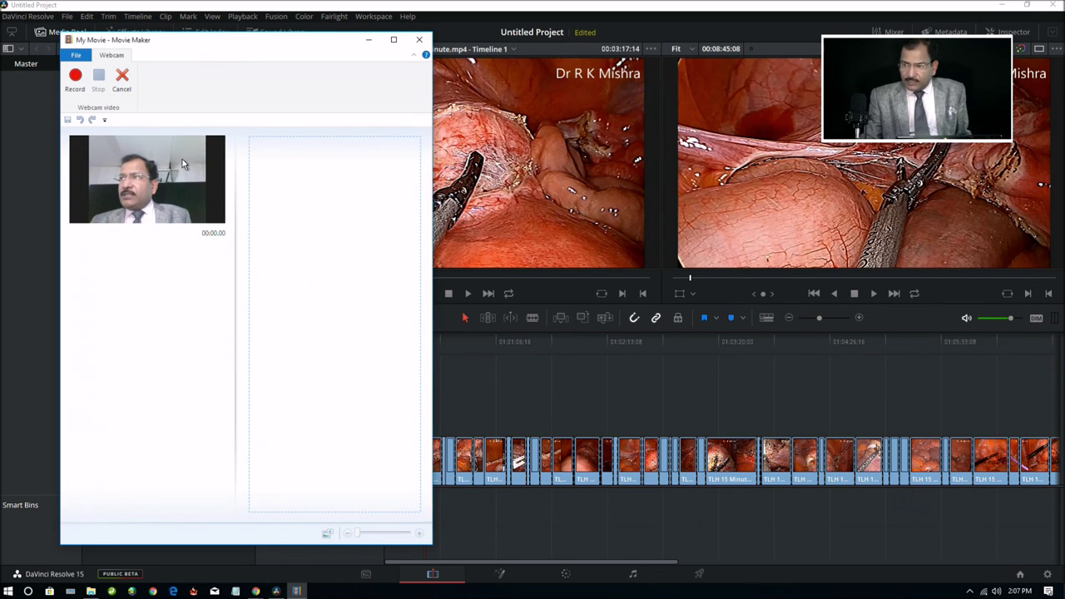
{"action": "left_click_drag", "start_coordinate": [207, 35], "coordinate": [253, 254]}
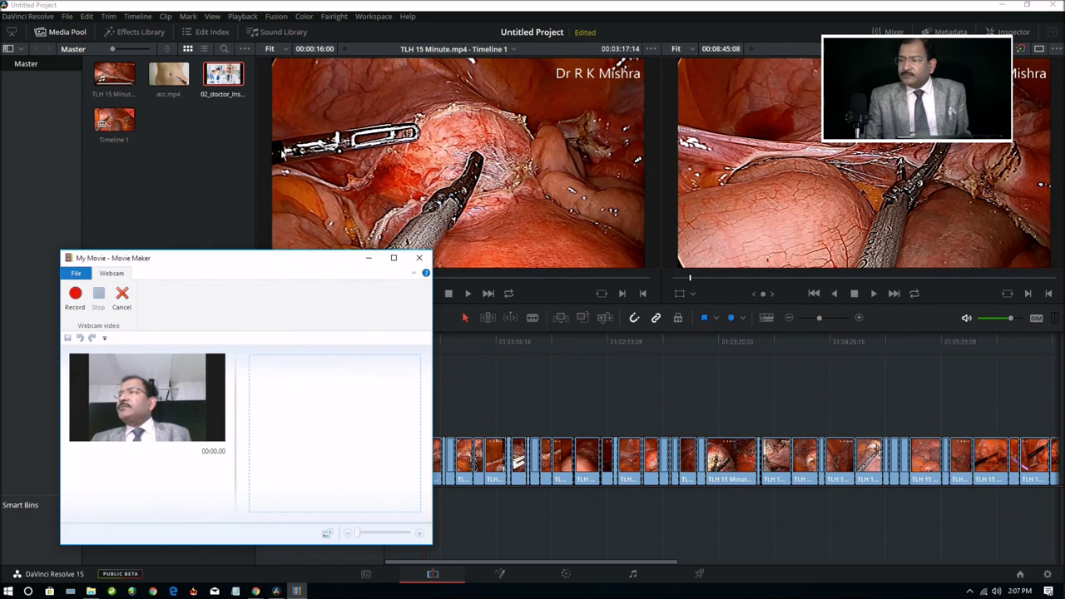
{"action": "left_click_drag", "start_coordinate": [233, 265], "coordinate": [205, 83]}
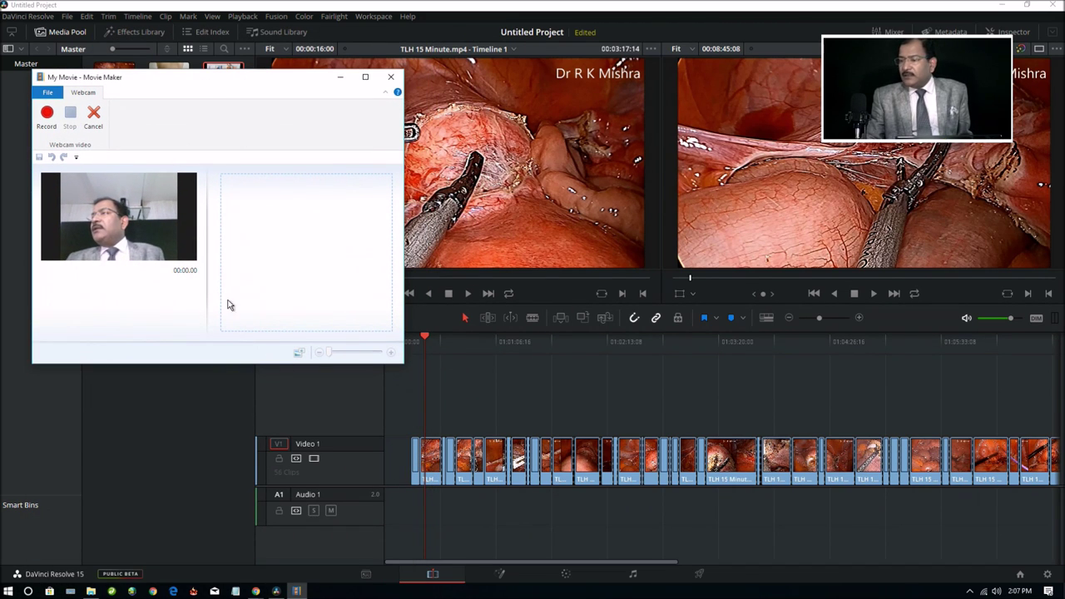
{"action": "left_click", "coordinate": [48, 117]}
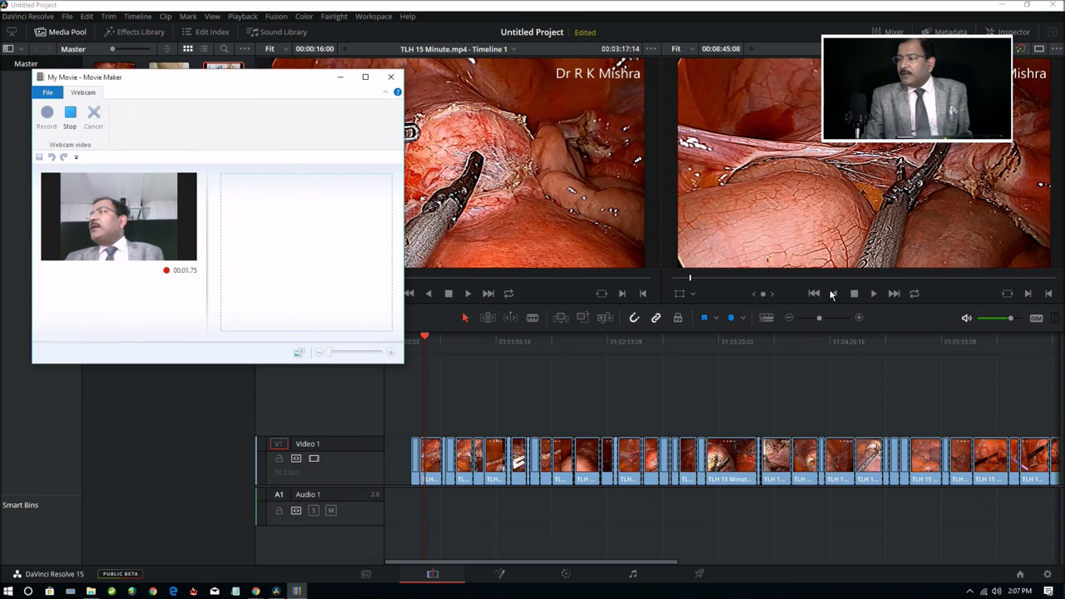
{"action": "left_click", "coordinate": [872, 294]}
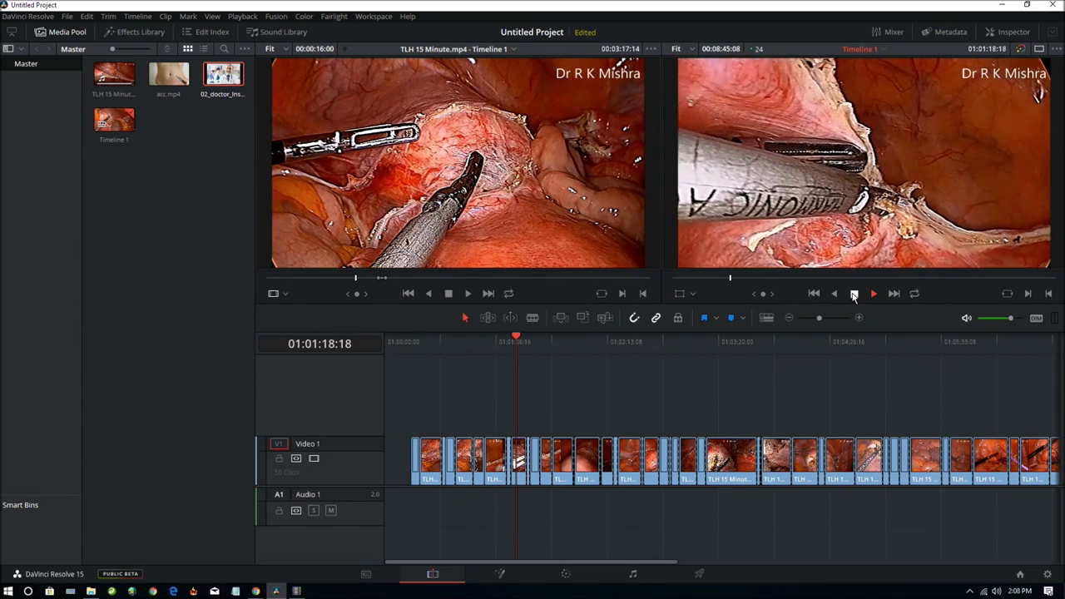
Stop playback and the webcam recording, saving the capture as Capture 1 on the Desktop.
{"action": "left_click", "coordinate": [853, 293]}
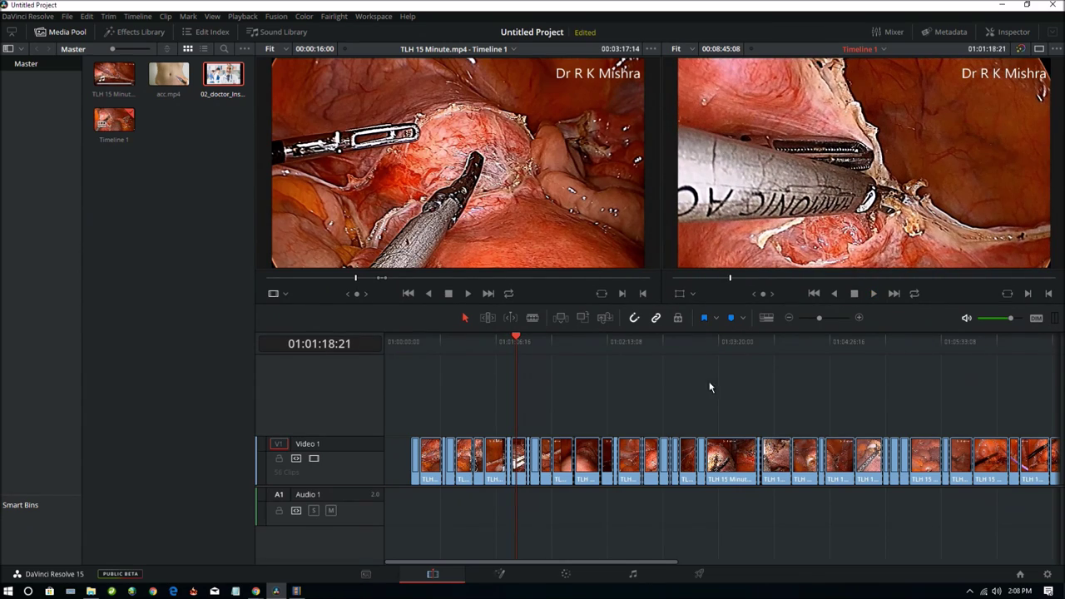
{"action": "left_click", "coordinate": [296, 591]}
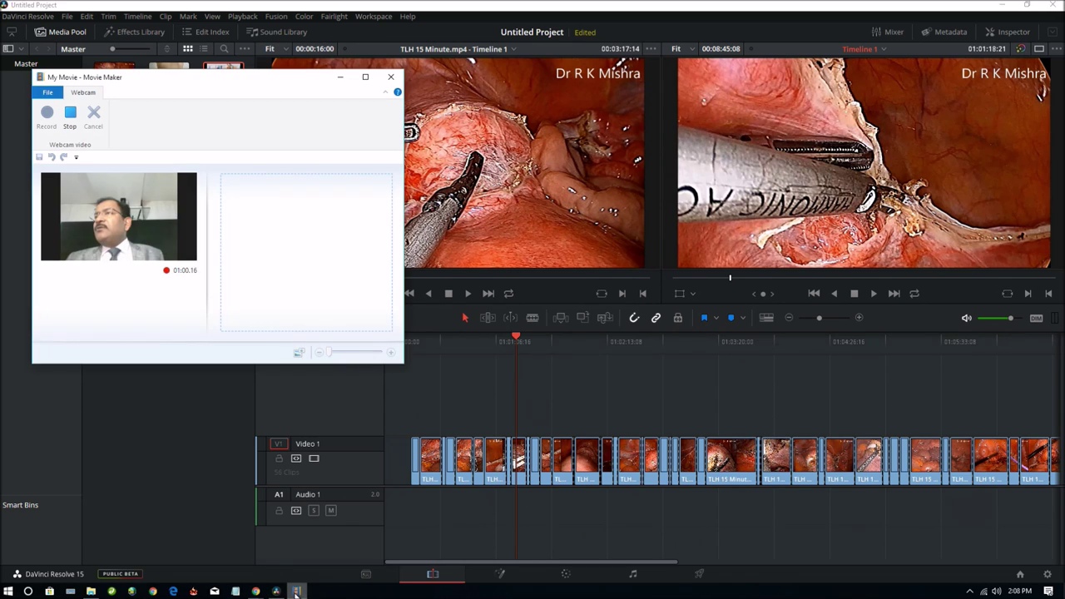
{"action": "left_click", "coordinate": [67, 122]}
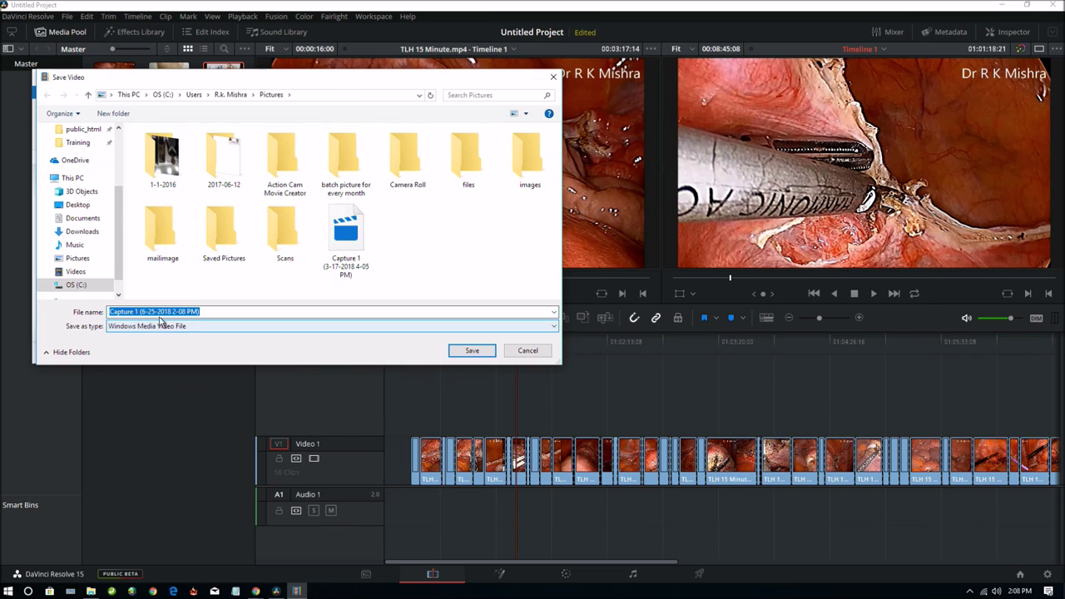
{"action": "scroll", "coordinate": [67, 208], "scroll_direction": "up", "scroll_amount": 4}
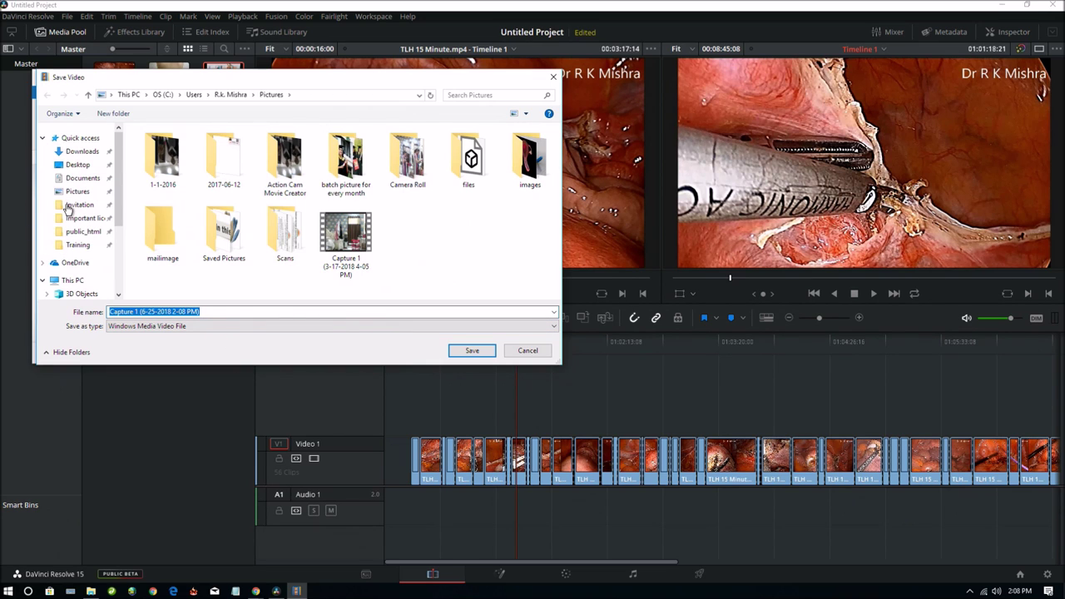
{"action": "left_click", "coordinate": [78, 165]}
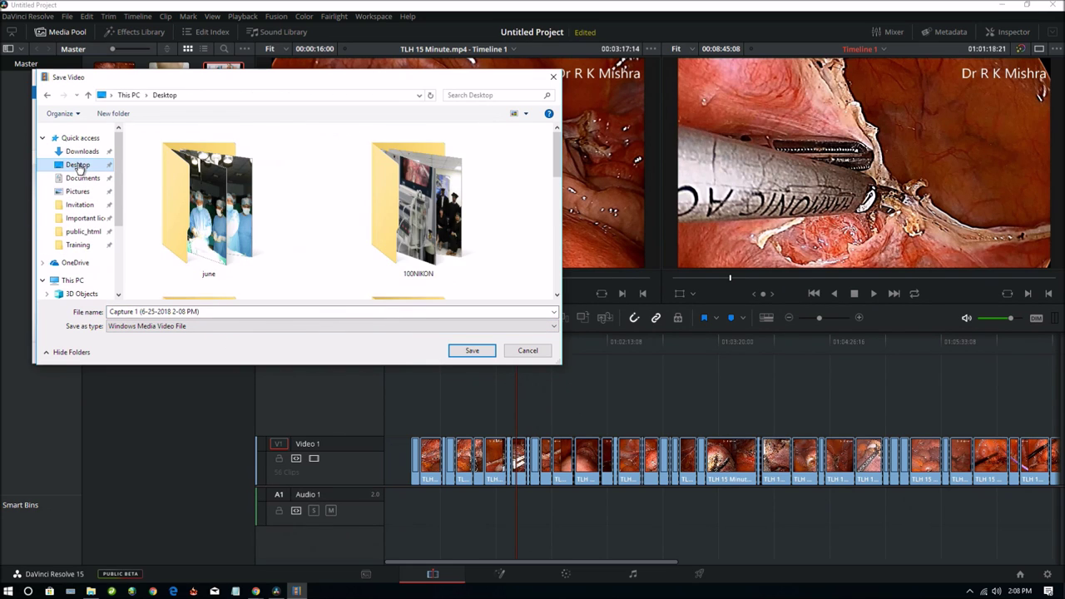
{"action": "left_click", "coordinate": [470, 351]}
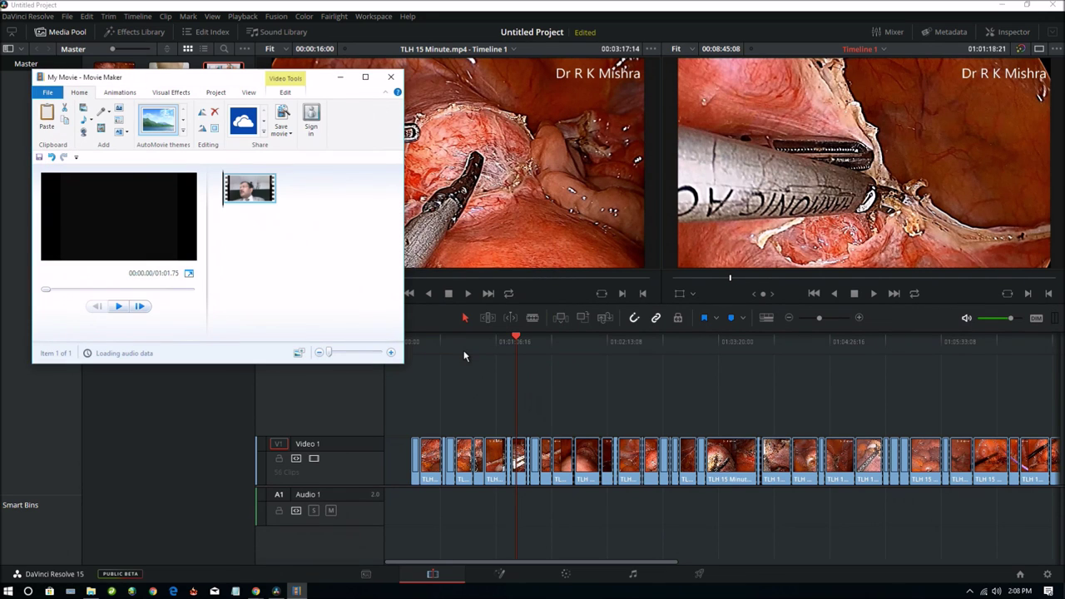
Close the My Movie project without saving and minimize DaVinci Resolve.
{"action": "left_click", "coordinate": [391, 80]}
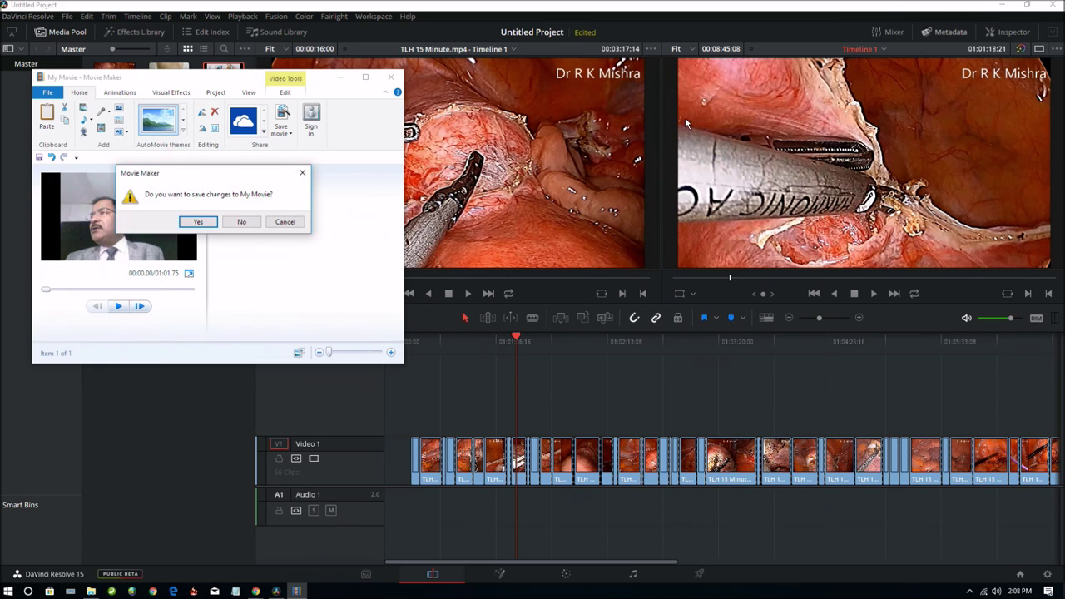
{"action": "left_click", "coordinate": [243, 223]}
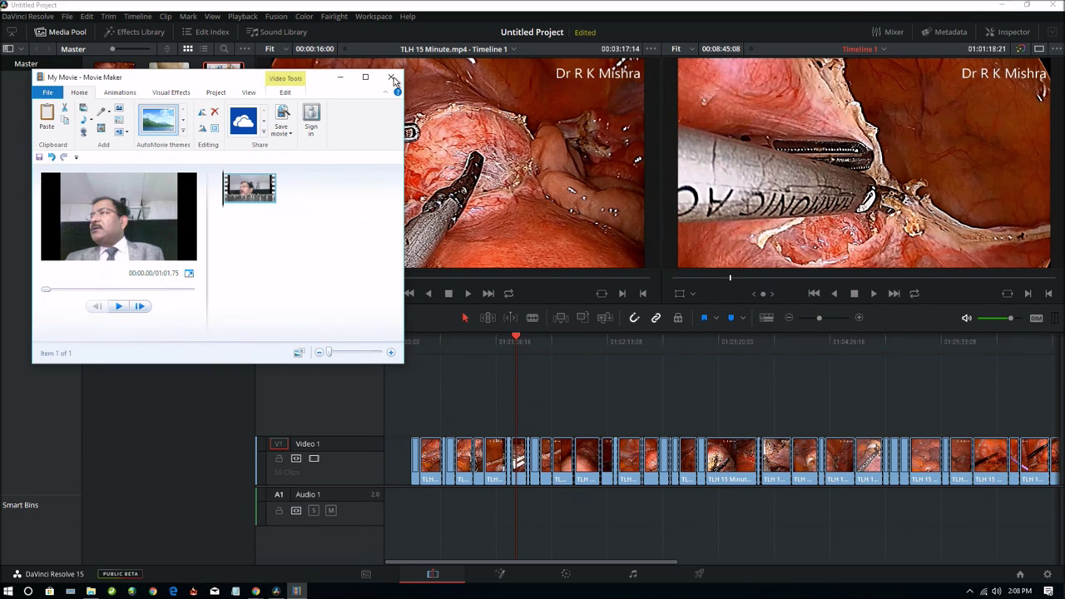
{"action": "left_click", "coordinate": [999, 6]}
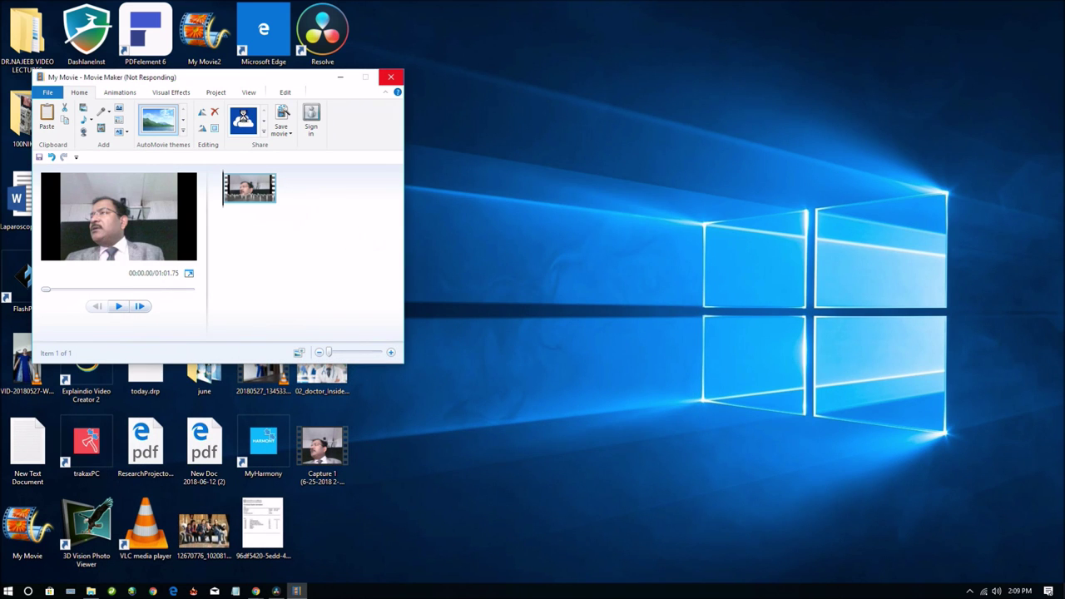
Drag My Movie.mp4 from the desktop into the Media Pool on the Media page.
{"action": "left_click_drag", "start_coordinate": [219, 78], "coordinate": [720, 75]}
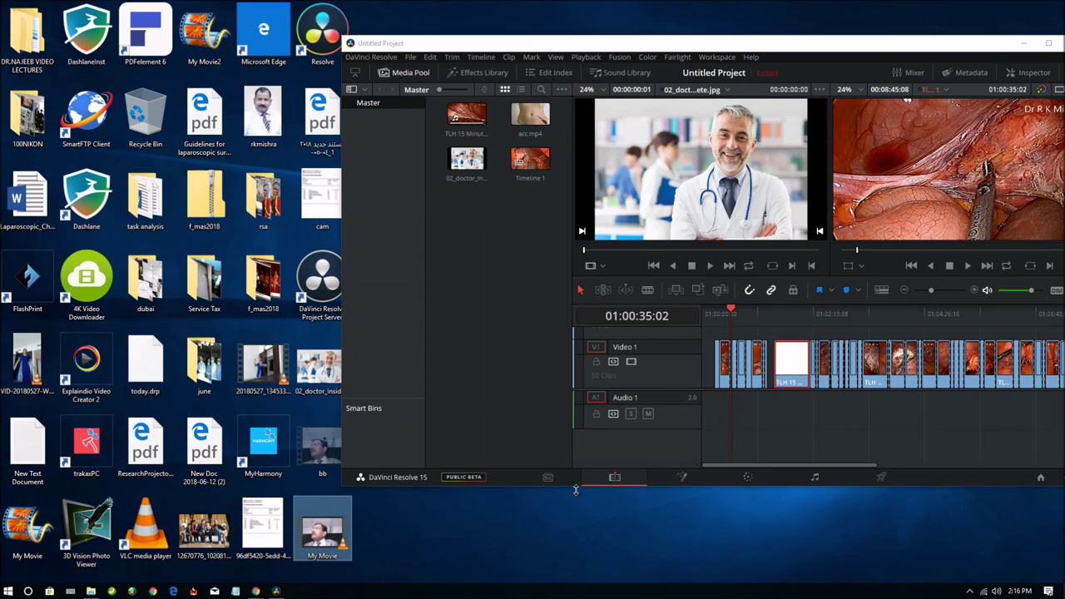
{"action": "left_click", "coordinate": [557, 481]}
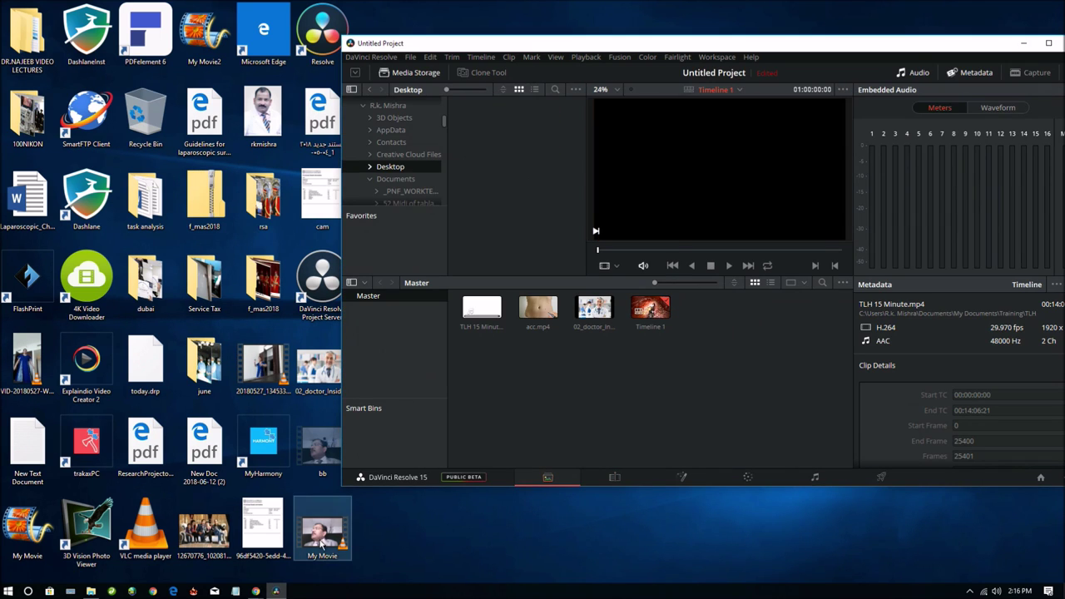
{"action": "left_click_drag", "start_coordinate": [320, 536], "coordinate": [722, 324]}
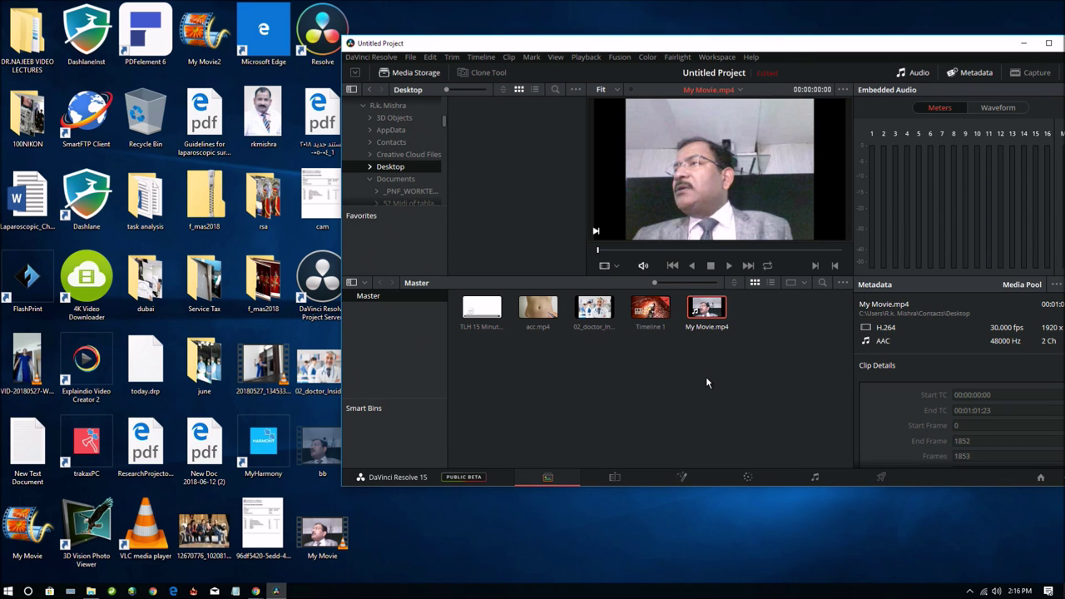
Preview My Movie.mp4 in the source viewer, then park the timeline playhead at 01:00:16:00.
{"action": "key", "text": "super+Up"}
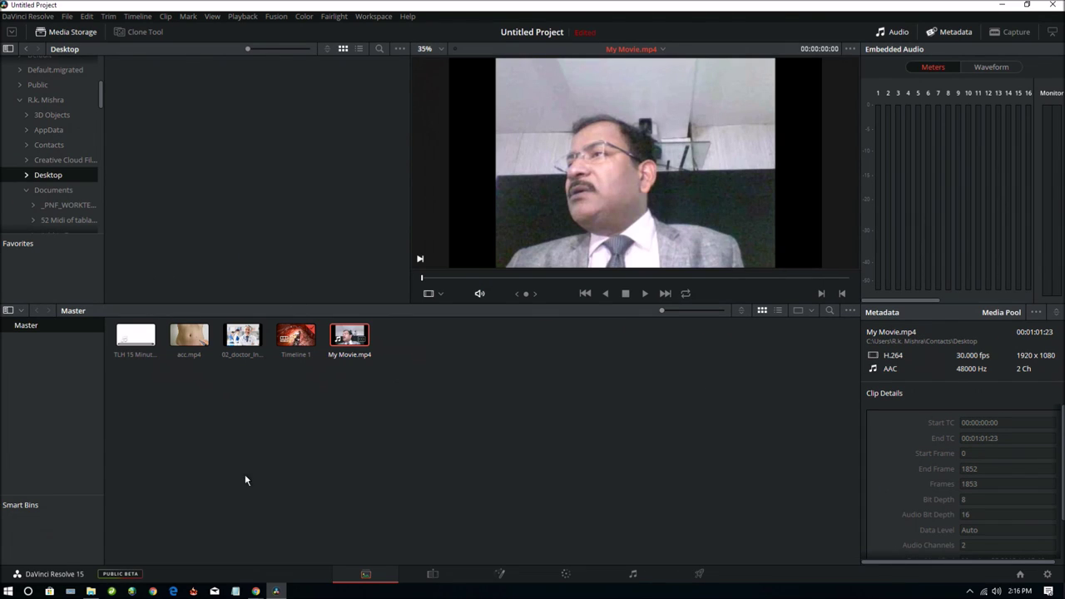
{"action": "left_click", "coordinate": [433, 574]}
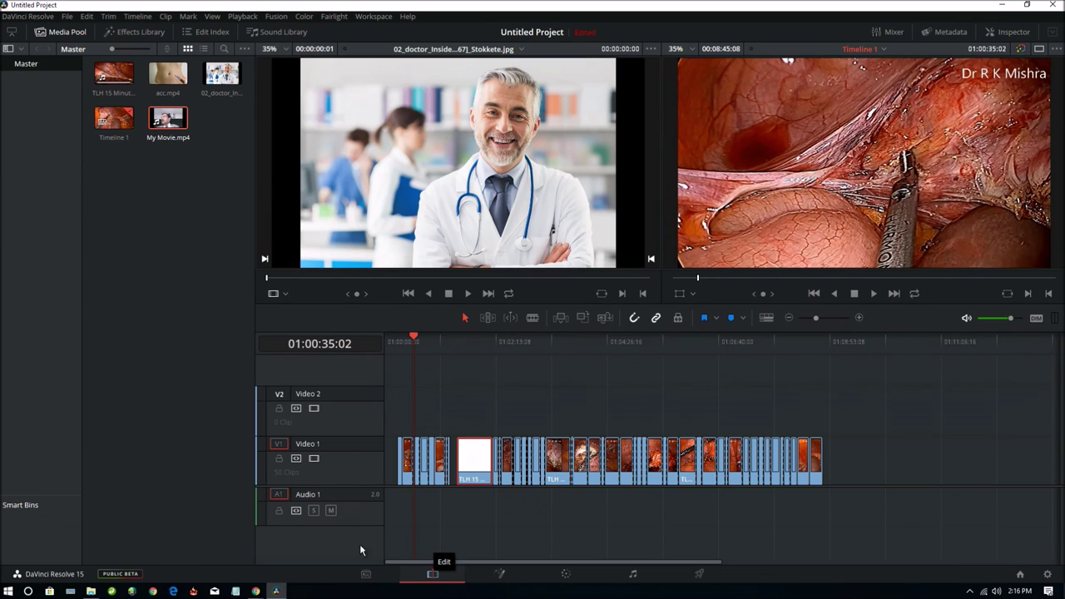
{"action": "left_click", "coordinate": [168, 118]}
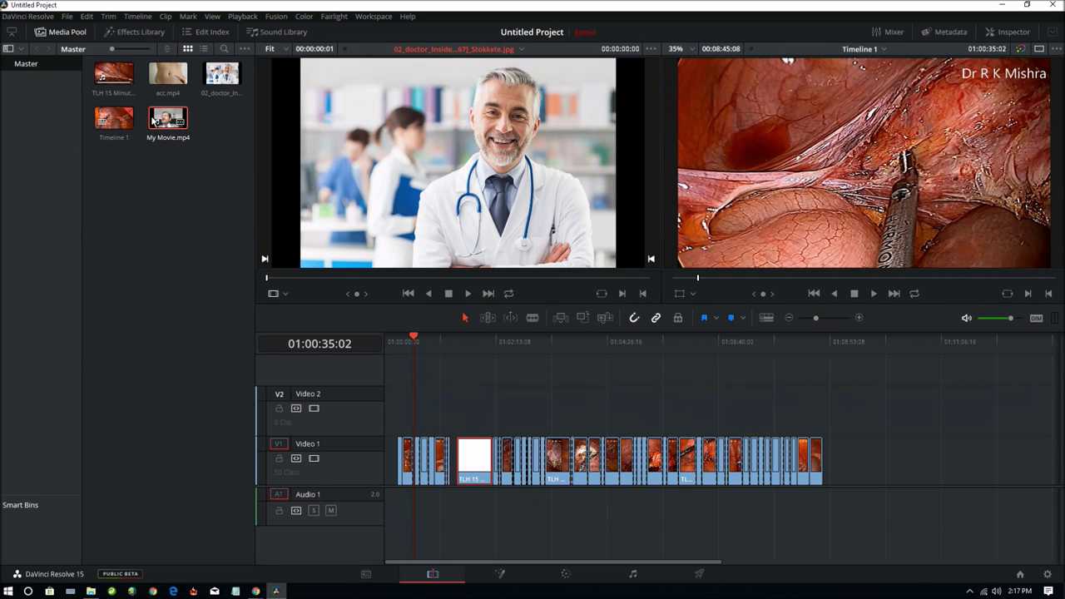
{"action": "left_click_drag", "start_coordinate": [168, 119], "coordinate": [409, 159]}
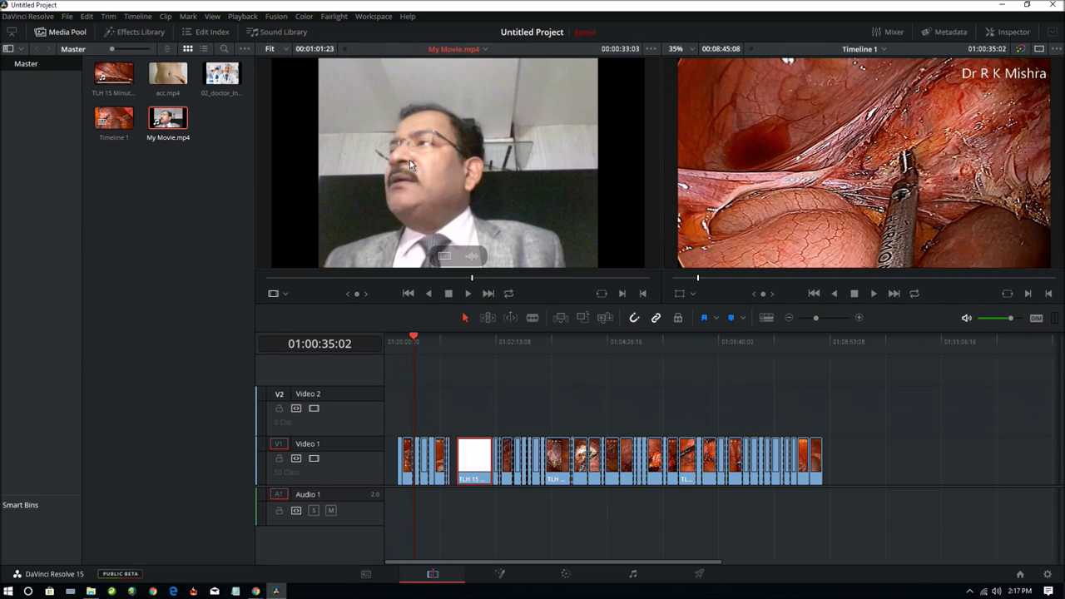
{"action": "left_click", "coordinate": [475, 295]}
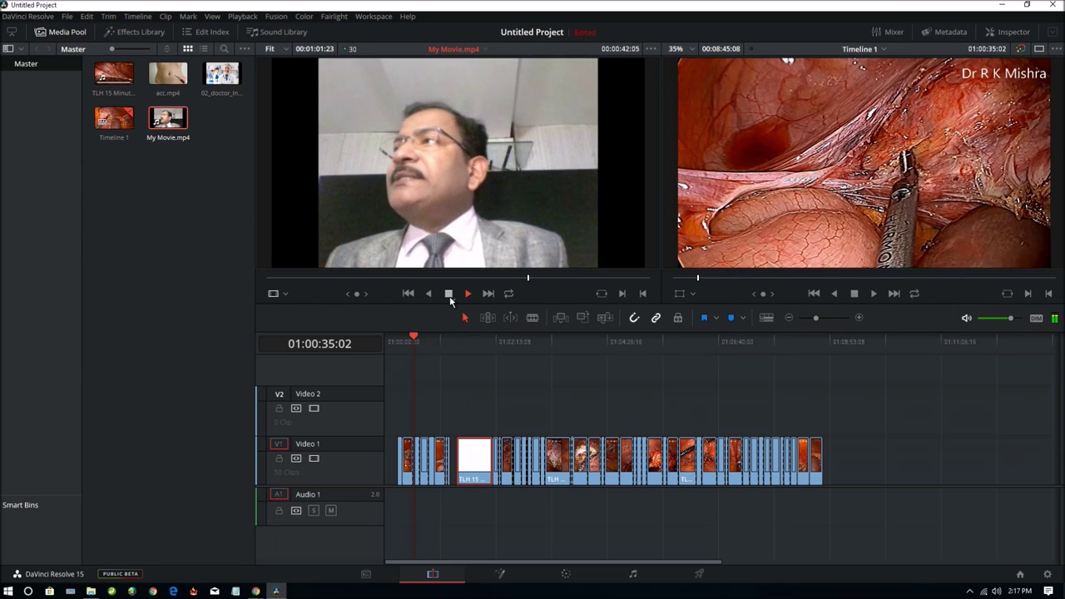
{"action": "left_click", "coordinate": [449, 294]}
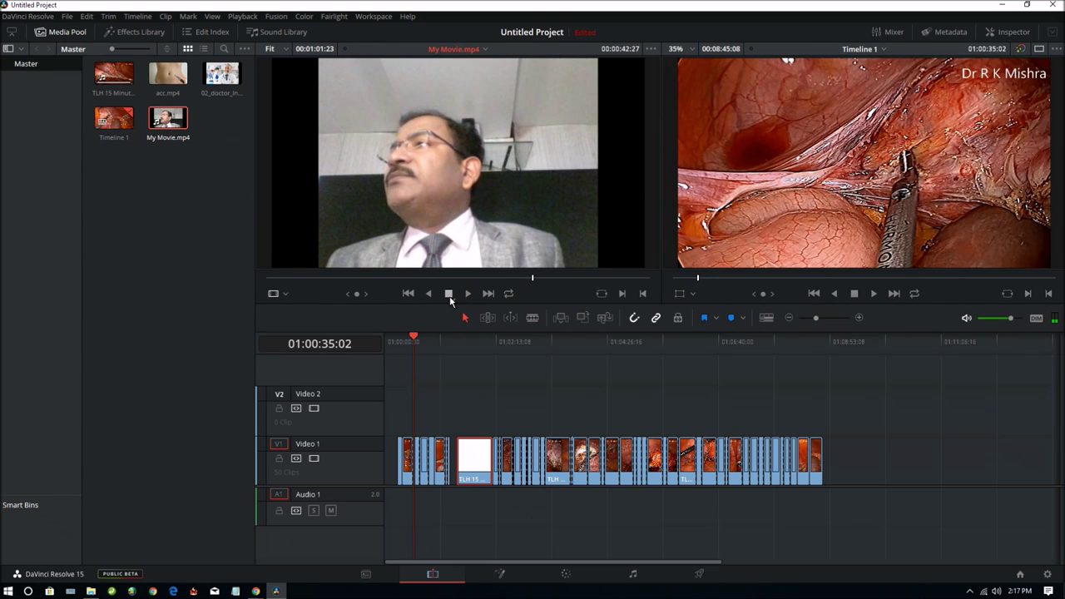
{"action": "left_click", "coordinate": [415, 398]}
{"action": "key", "text": "Home"}
{"action": "left_click", "coordinate": [397, 405]}
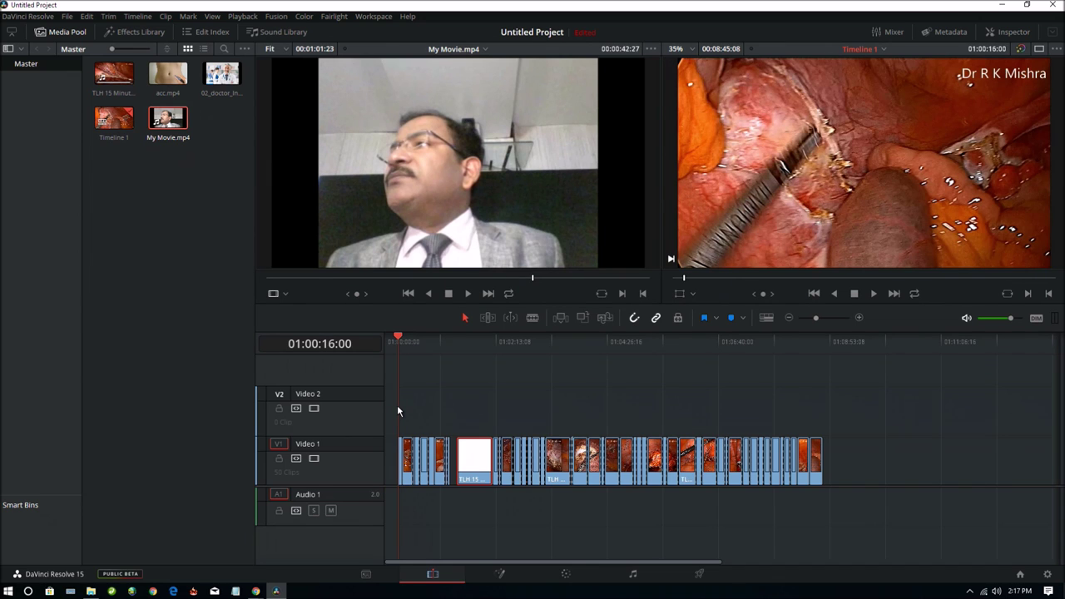
Drop My Movie.mp4 at the start of V1/A1 and play the timeline to 01:00:19:15 to check it.
{"action": "left_click", "coordinate": [158, 129]}
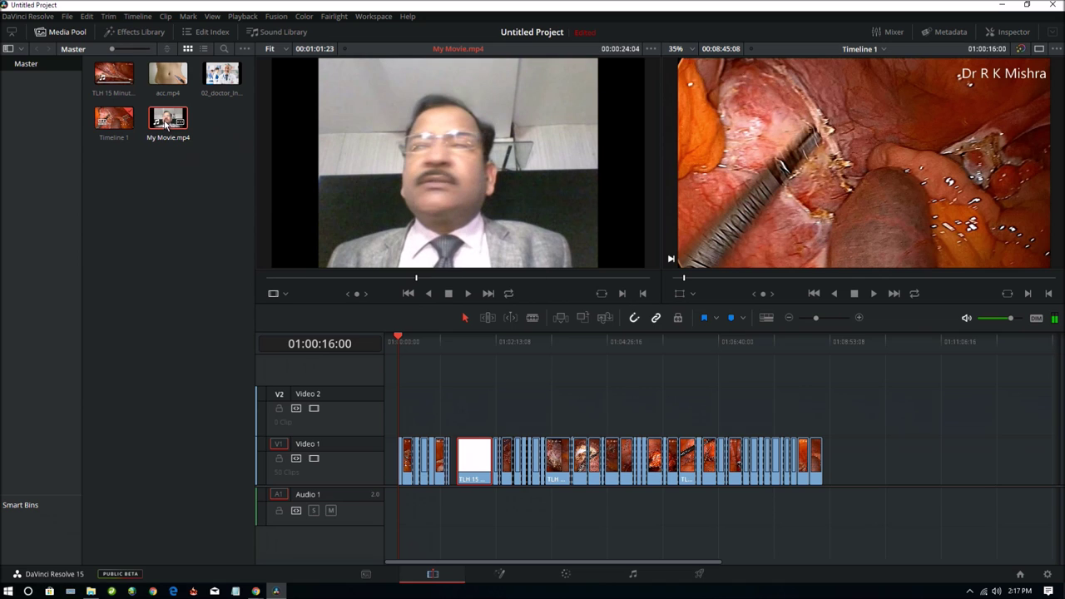
{"action": "left_click_drag", "start_coordinate": [454, 148], "coordinate": [395, 516]}
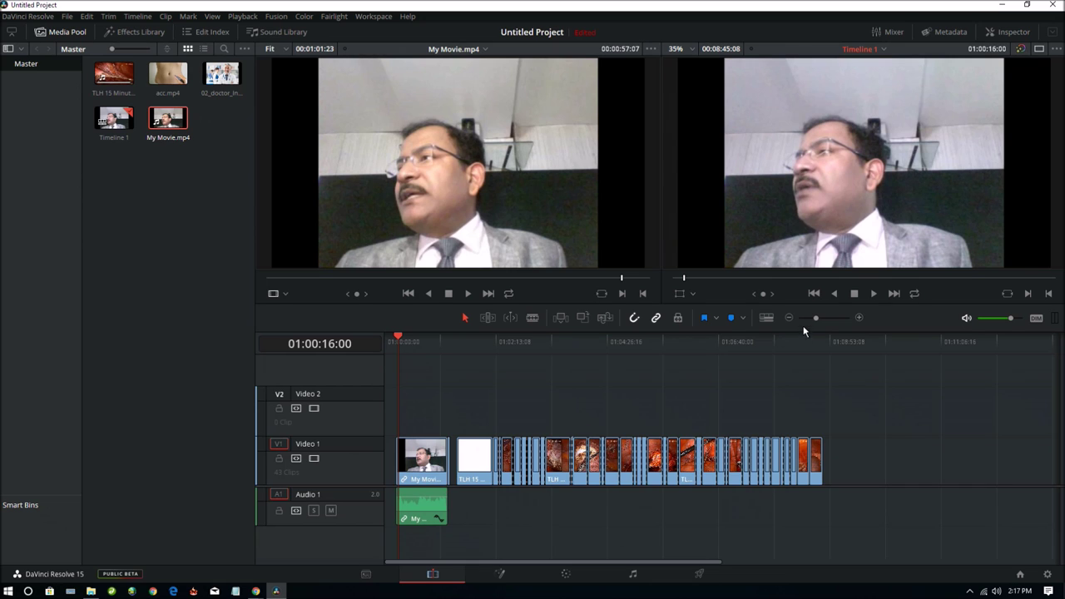
{"action": "left_click", "coordinate": [875, 295]}
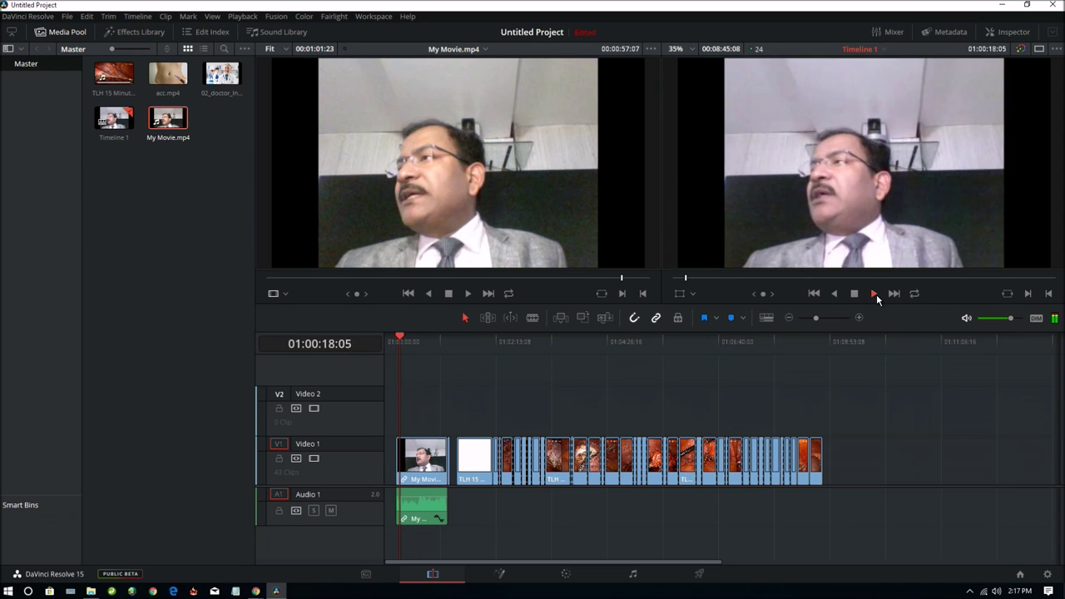
{"action": "left_click", "coordinate": [855, 294]}
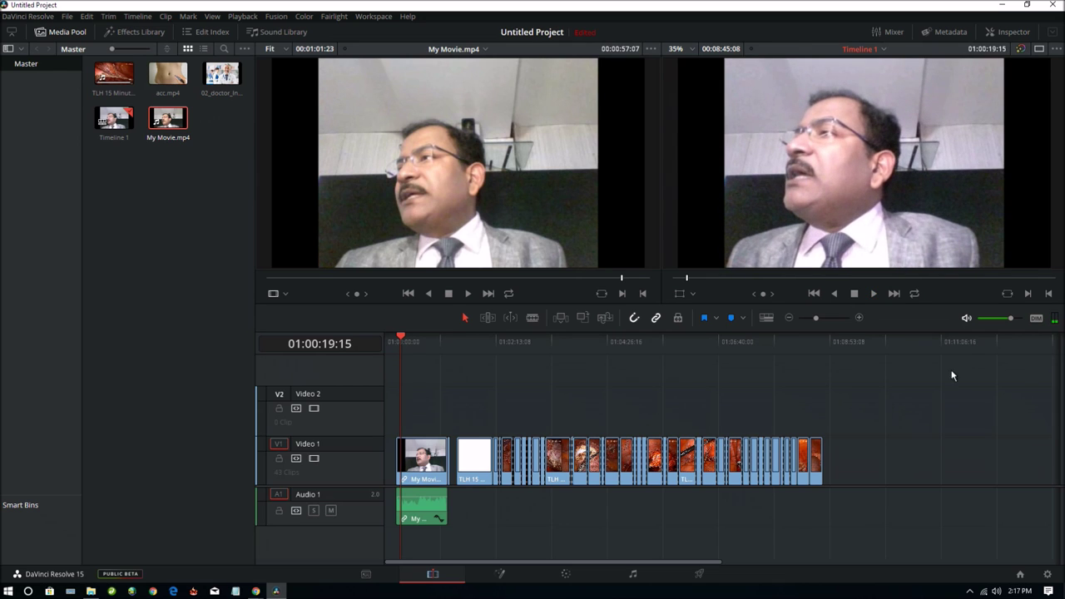
Move the linked My Movie clips up to Video 2 and Audio 2, then undo both earlier placements.
{"action": "left_click", "coordinate": [421, 522]}
{"action": "left_click_drag", "start_coordinate": [421, 523], "coordinate": [395, 413]}
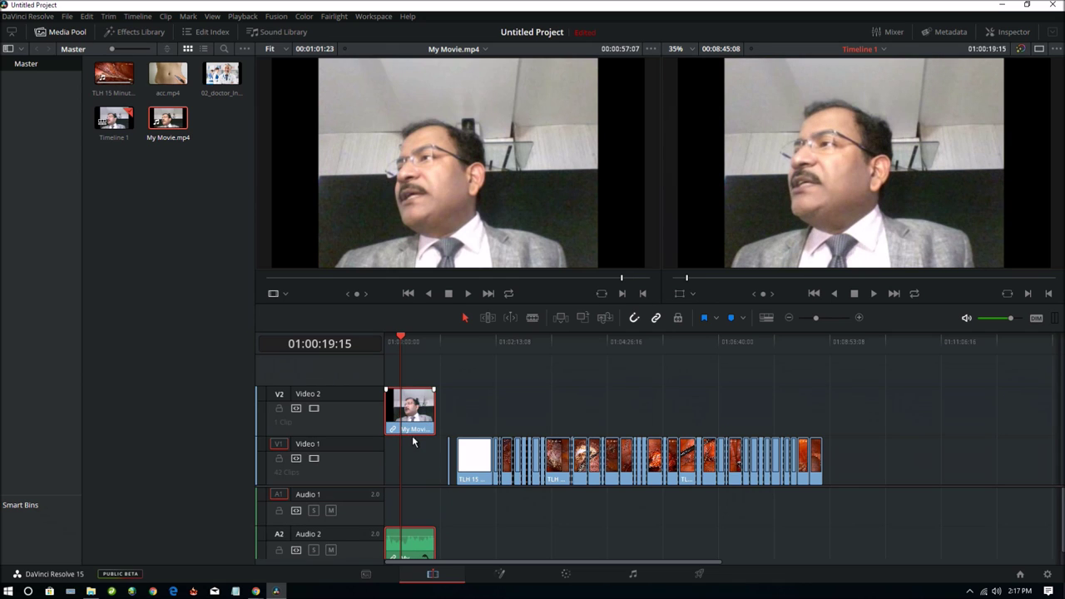
{"action": "scroll", "coordinate": [434, 499], "scroll_direction": "down", "scroll_amount": 1}
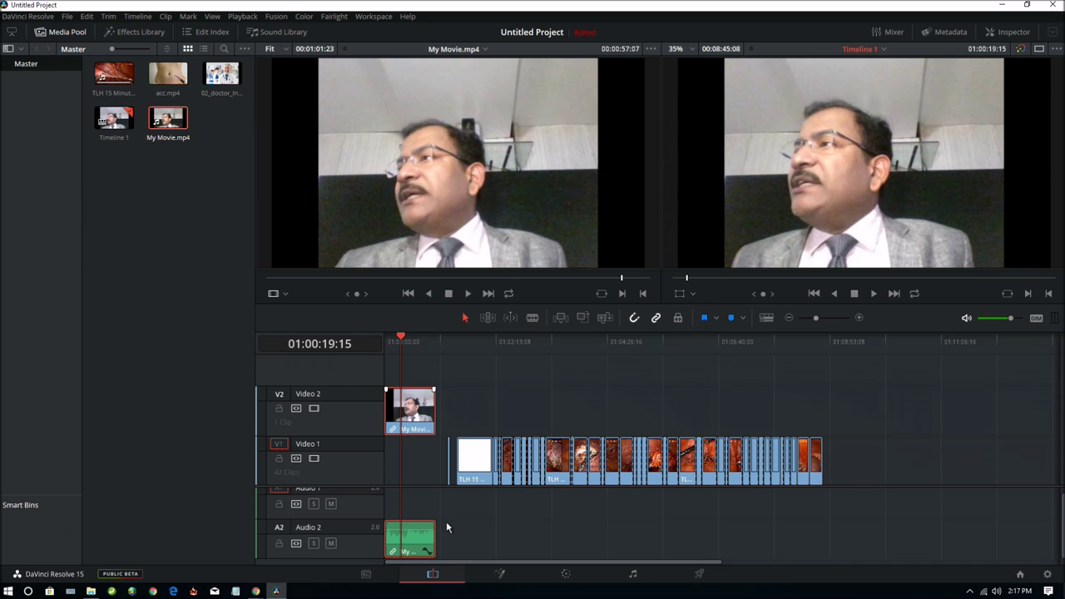
{"action": "key", "text": "ctrl+z"}
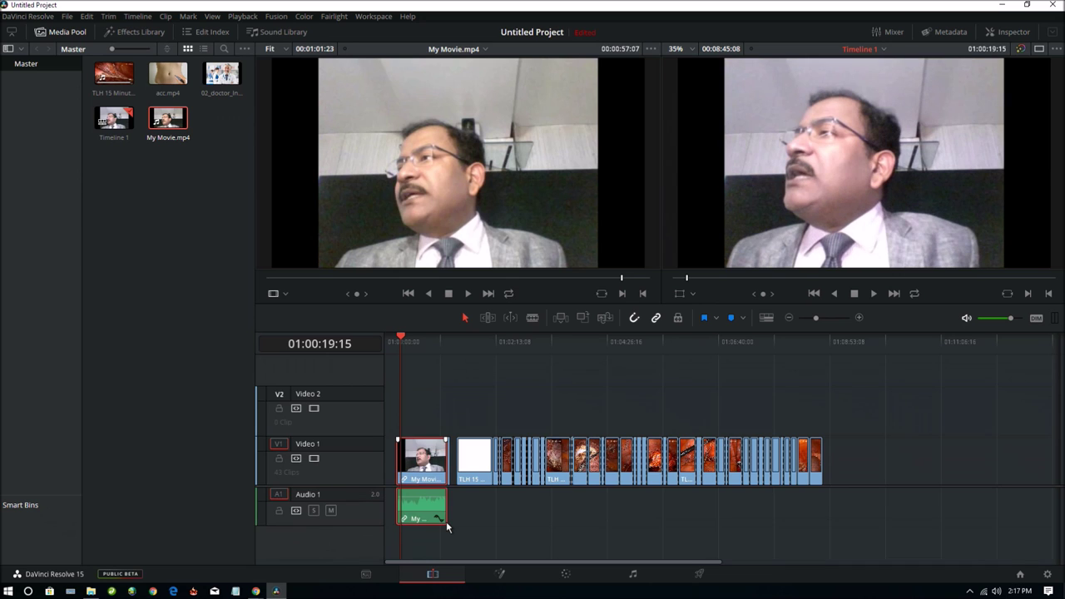
{"action": "key", "text": "ctrl+z"}
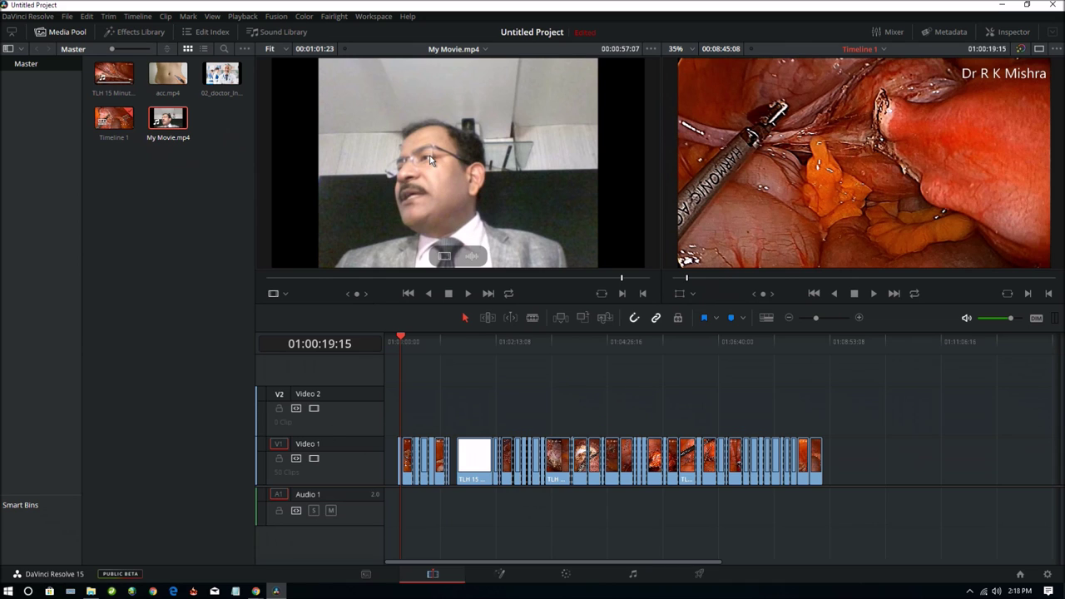
Drop My Movie.mp4 onto a new Video 3 track at the start and play it back to check.
{"action": "mouse_move", "coordinate": [431, 160]}
{"action": "left_mouse_down"}
{"action": "mouse_move", "coordinate": [438, 370]}
{"action": "mouse_move", "coordinate": [397, 362]}
{"action": "left_mouse_up"}
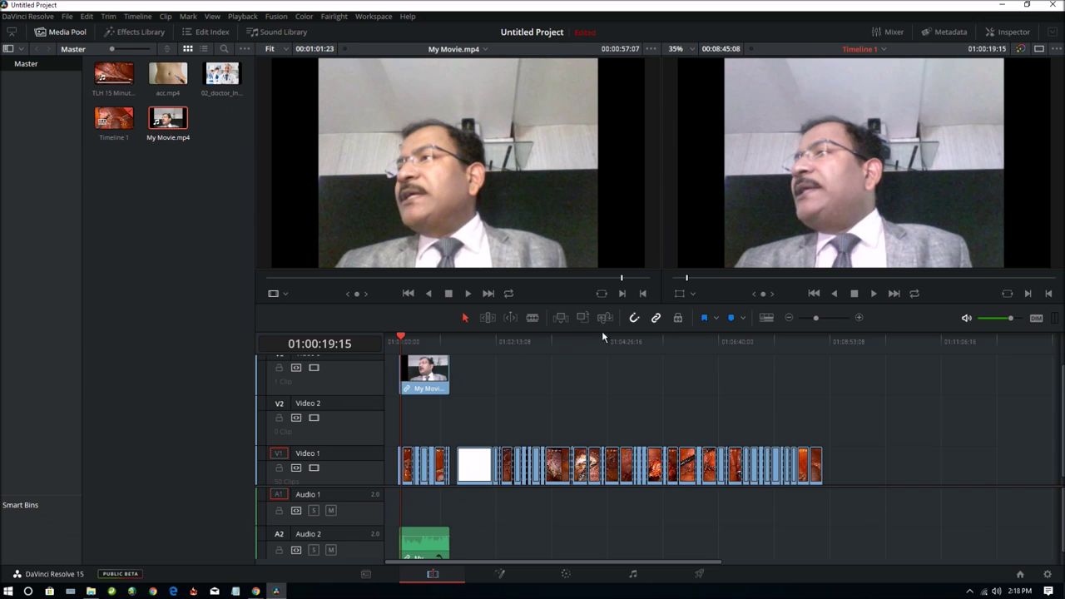
{"action": "left_click", "coordinate": [873, 294]}
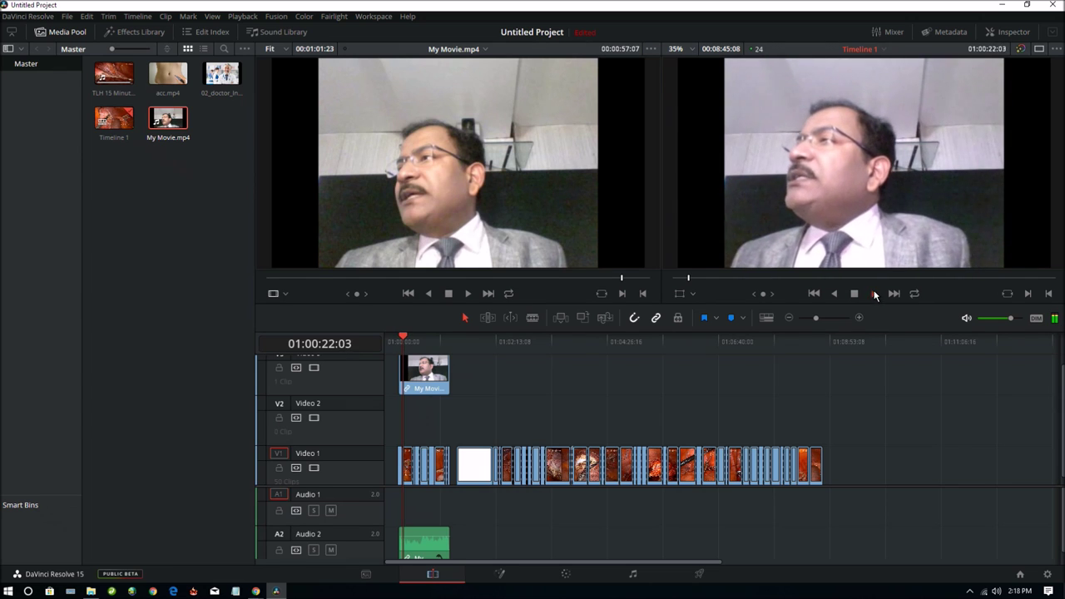
{"action": "left_click", "coordinate": [854, 295]}
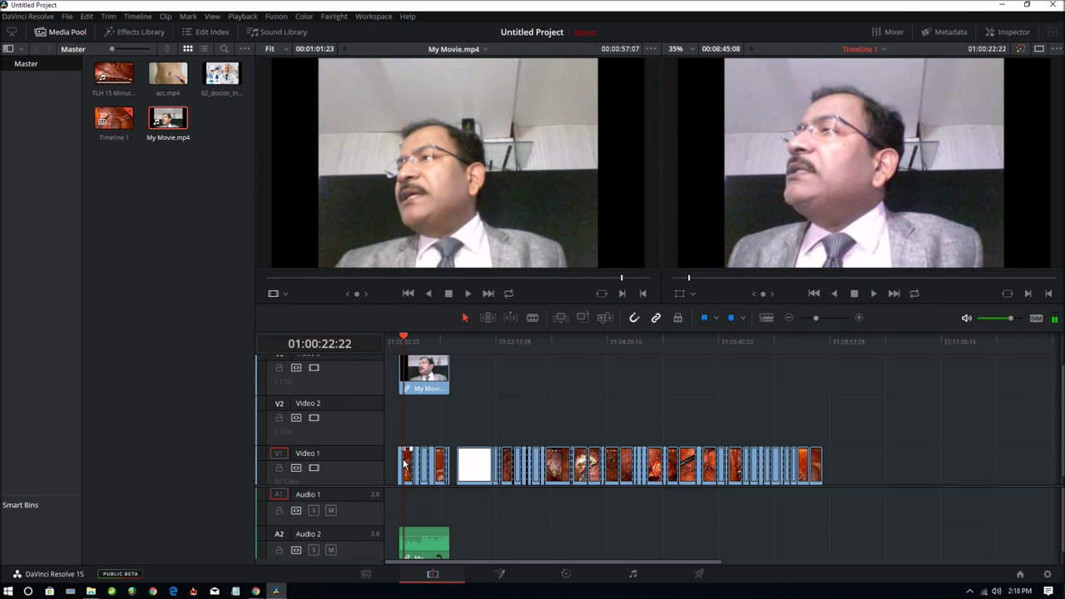
{"action": "double_click", "coordinate": [421, 371]}
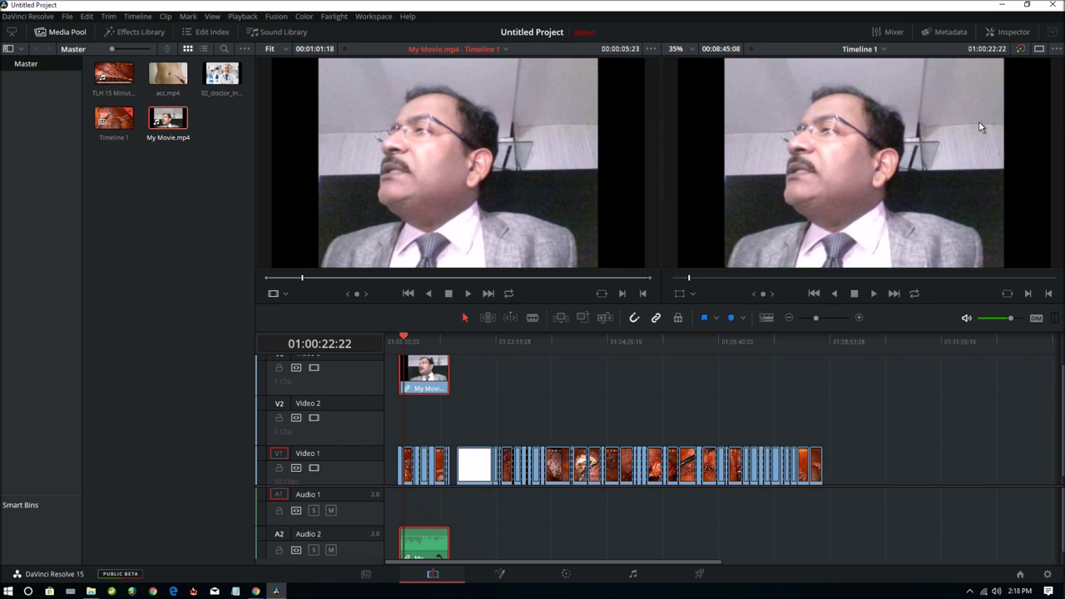
In the Inspector, set the webcam clip's Zoom to 0.300 and Position to X 669, Y 369.
{"action": "left_click", "coordinate": [1029, 34]}
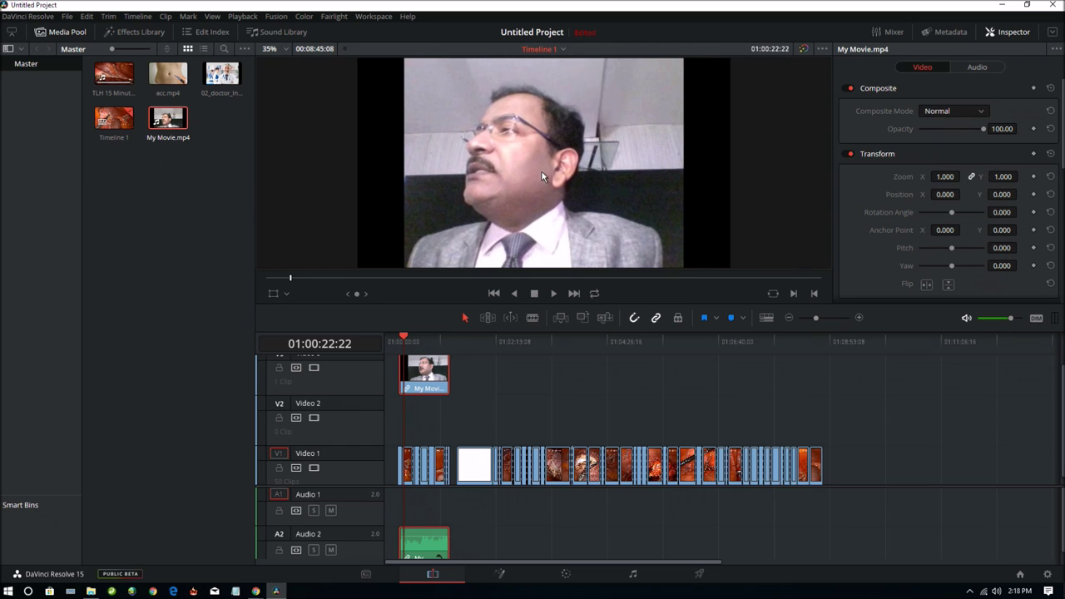
{"action": "left_click_drag", "start_coordinate": [428, 366], "coordinate": [432, 366]}
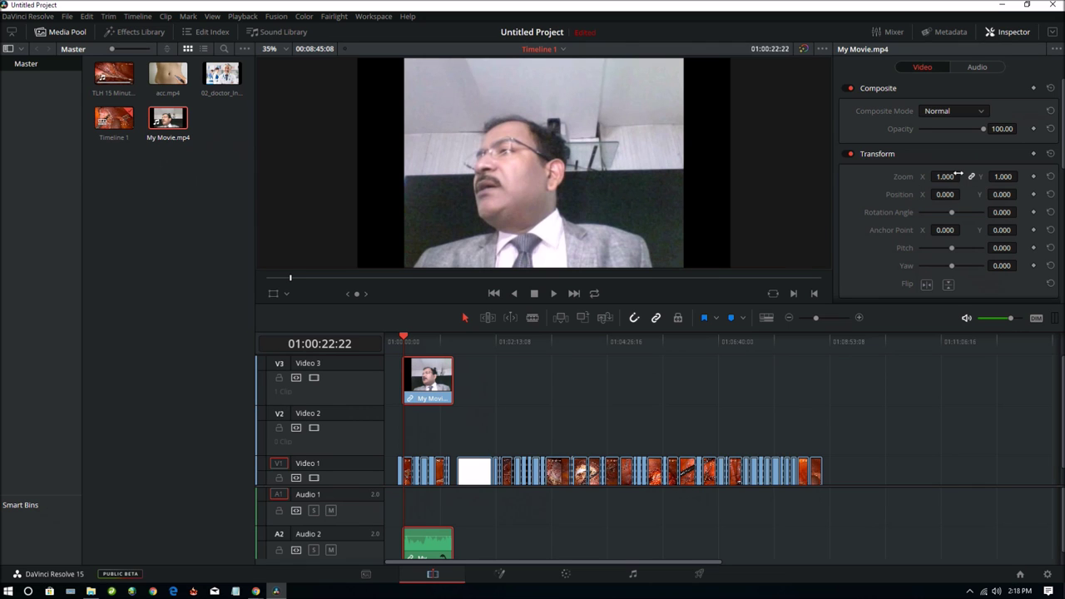
{"action": "left_click_drag", "start_coordinate": [945, 176], "coordinate": [962, 176]}
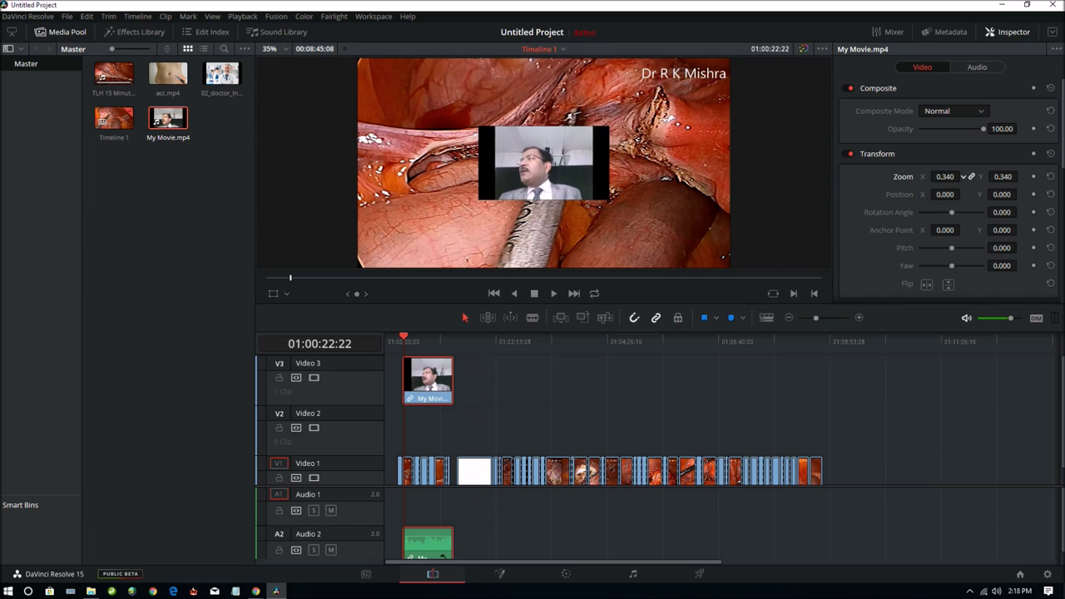
{"action": "left_click_drag", "start_coordinate": [963, 176], "coordinate": [963, 176]}
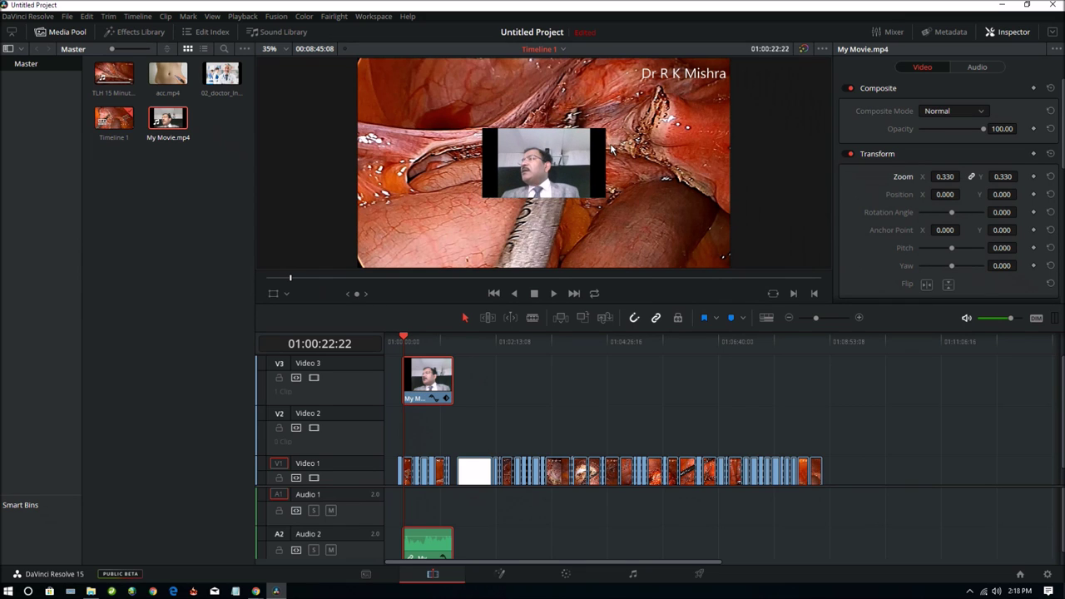
{"action": "mouse_move", "coordinate": [1002, 176]}
{"action": "left_mouse_down"}
{"action": "mouse_move", "coordinate": [882, 194]}
{"action": "mouse_move", "coordinate": [1039, 194]}
{"action": "left_mouse_up"}
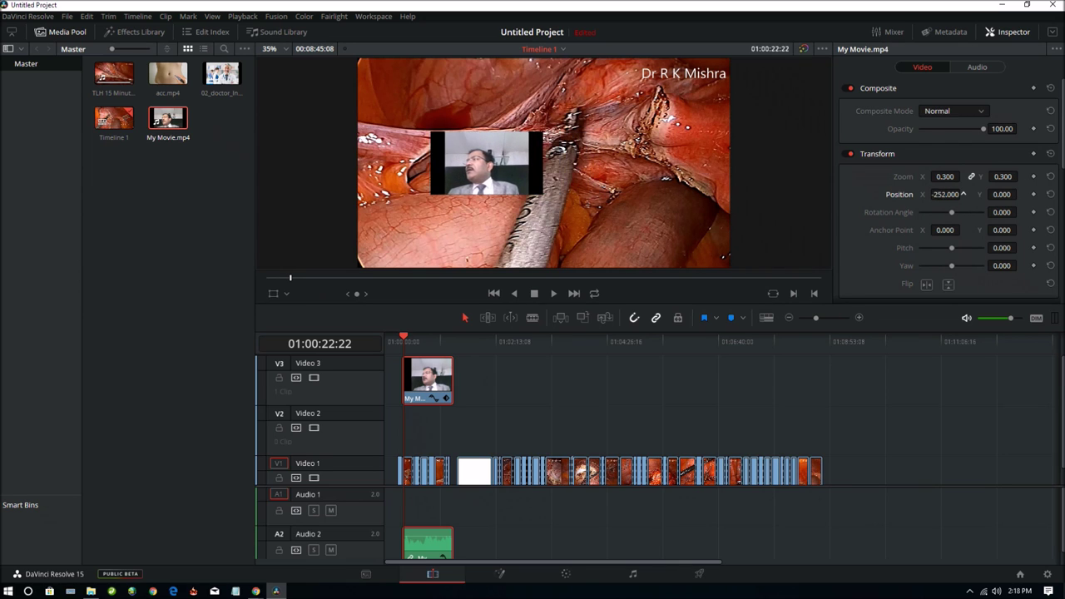
{"action": "mouse_move", "coordinate": [963, 194]}
{"action": "left_mouse_down"}
{"action": "mouse_move", "coordinate": [906, 194]}
{"action": "mouse_move", "coordinate": [941, 193]}
{"action": "left_mouse_up"}
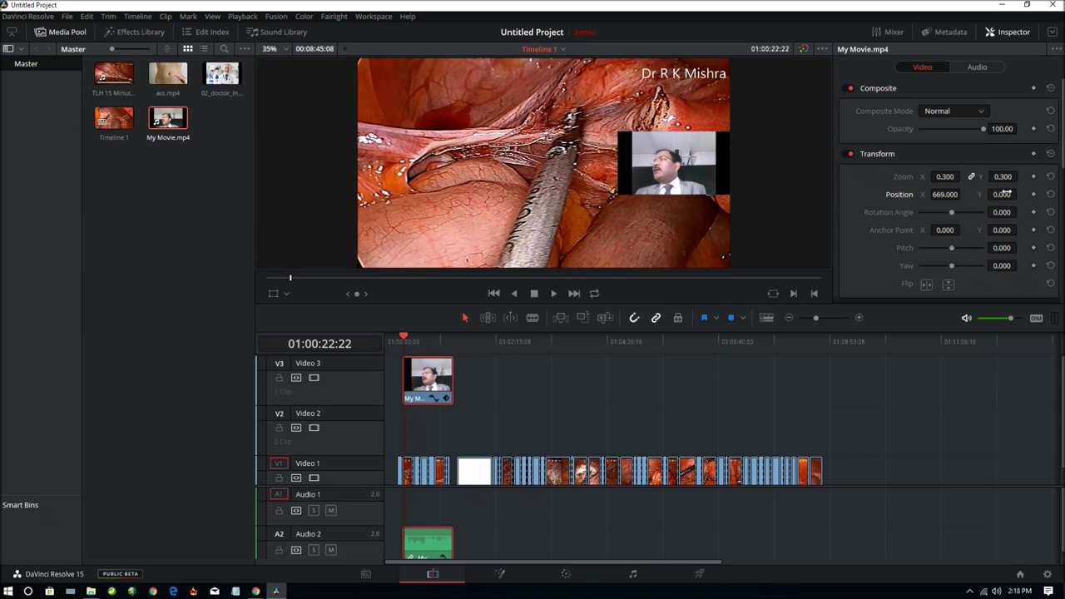
{"action": "left_click_drag", "start_coordinate": [1005, 193], "coordinate": [1020, 194]}
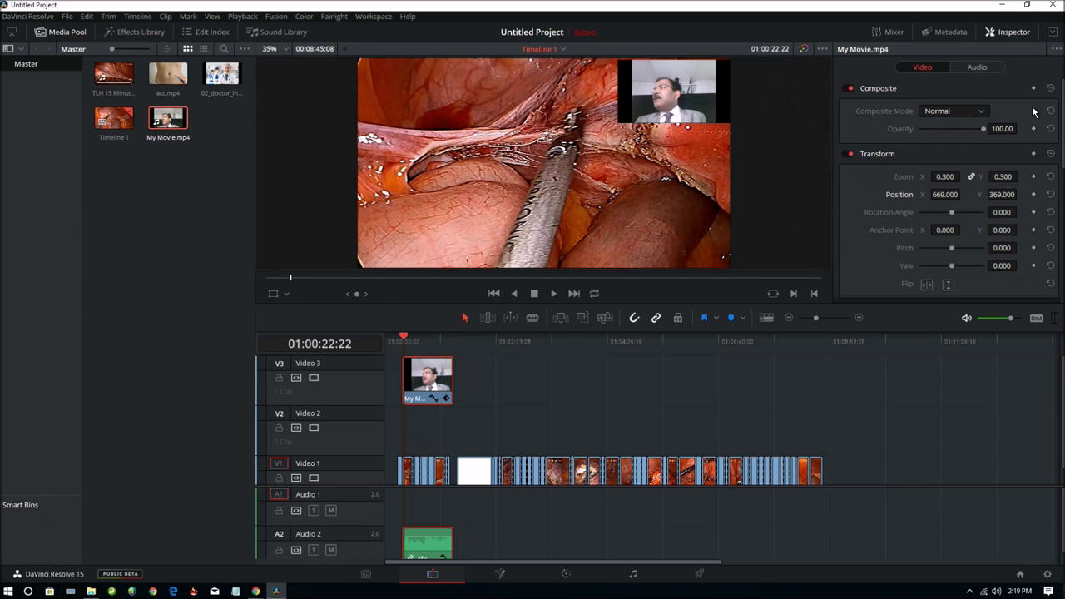
{"action": "left_click_drag", "start_coordinate": [984, 131], "coordinate": [963, 132]}
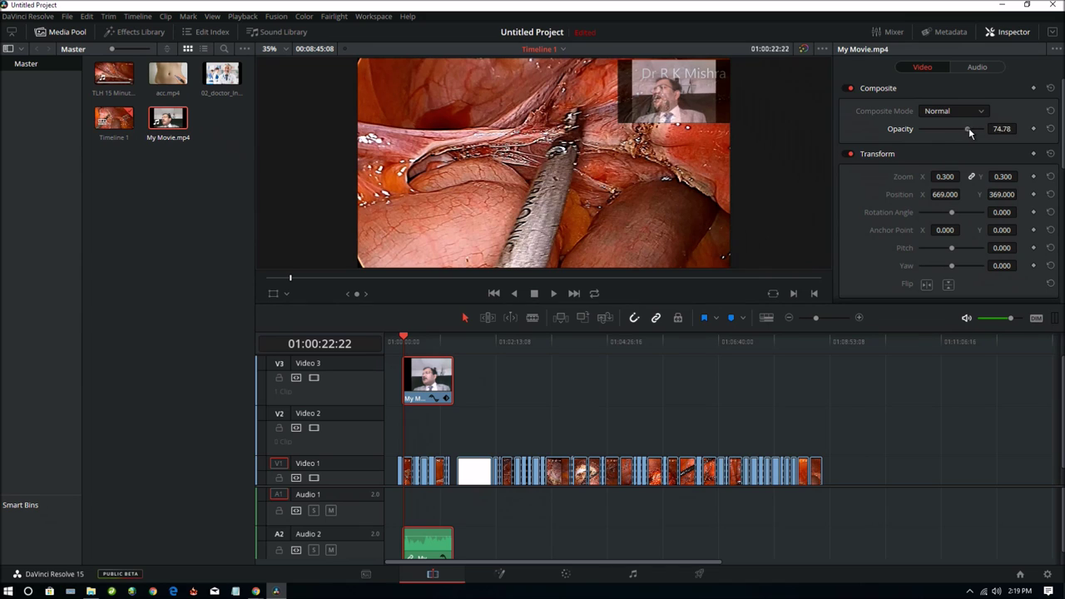
{"action": "mouse_move", "coordinate": [967, 131]}
{"action": "left_mouse_down"}
{"action": "mouse_move", "coordinate": [946, 131]}
{"action": "mouse_move", "coordinate": [985, 131]}
{"action": "left_mouse_up"}
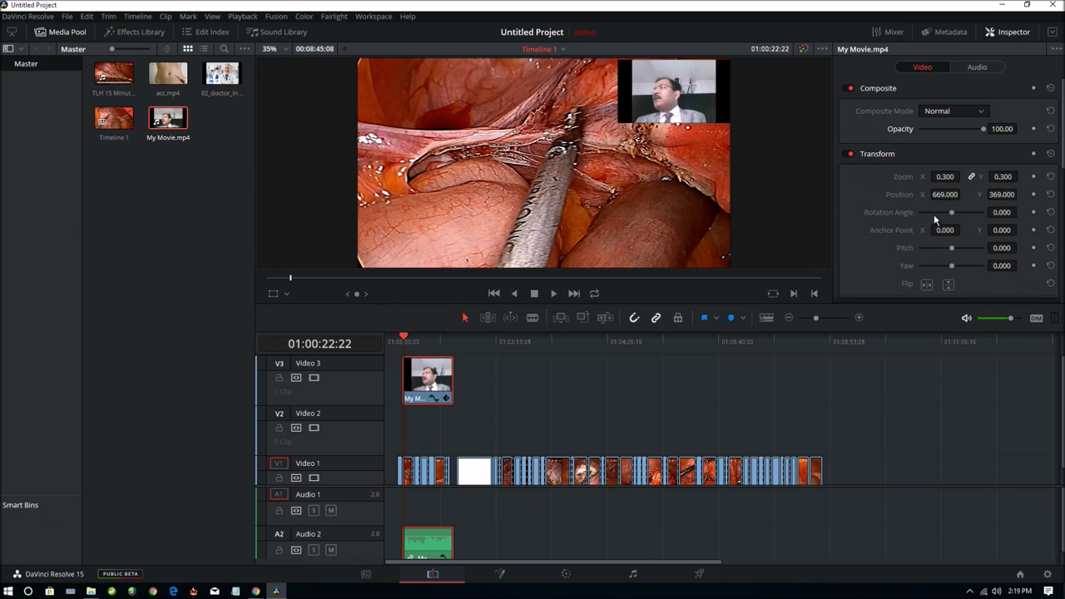
{"action": "left_click_drag", "start_coordinate": [953, 214], "coordinate": [952, 218]}
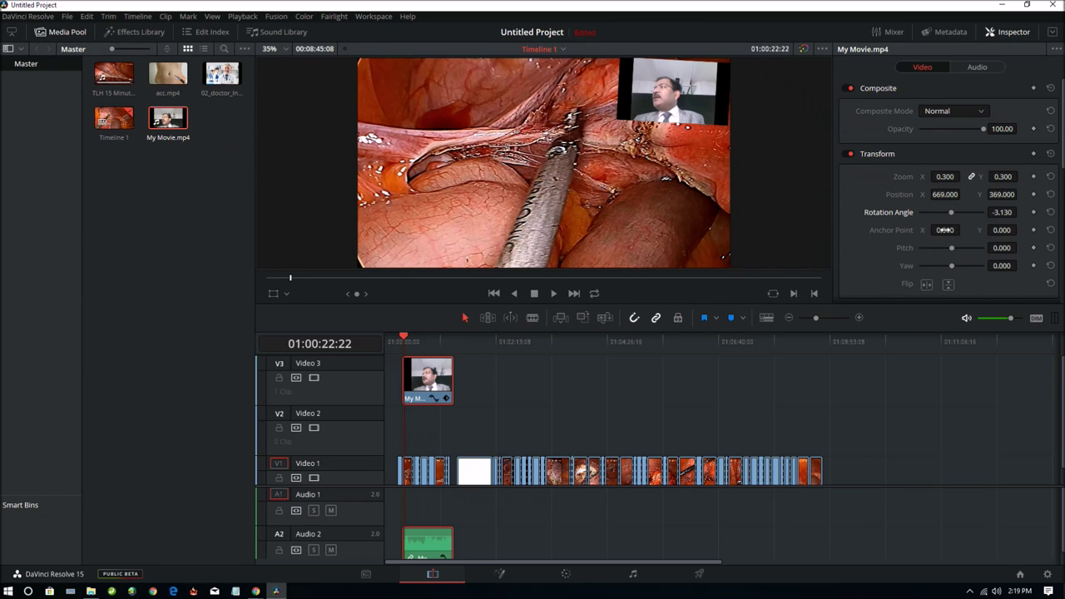
{"action": "left_click_drag", "start_coordinate": [1020, 213], "coordinate": [1020, 213]}
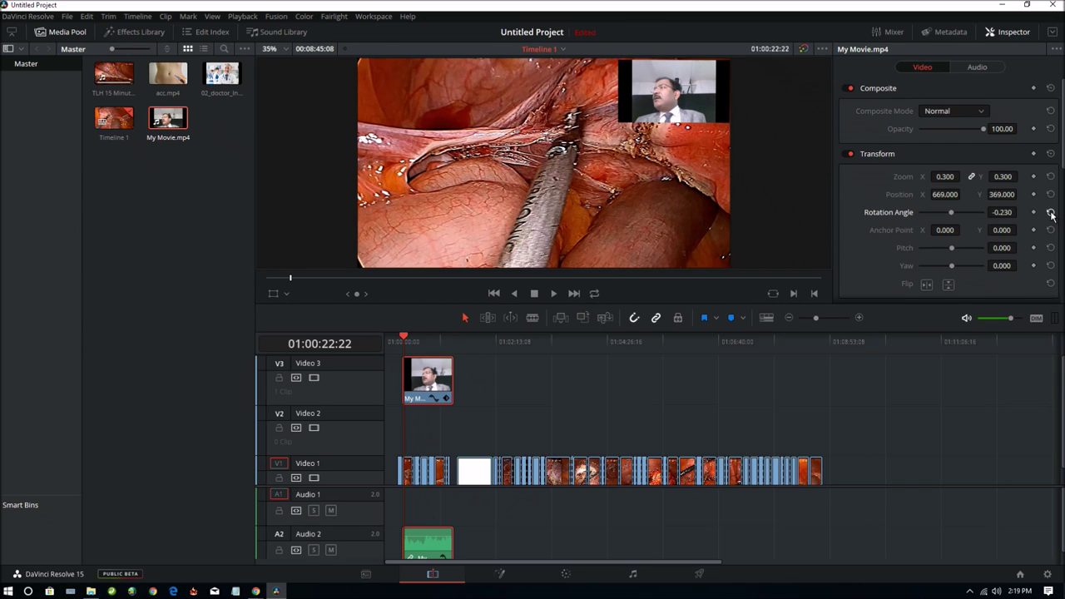
{"action": "left_click", "coordinate": [1051, 213]}
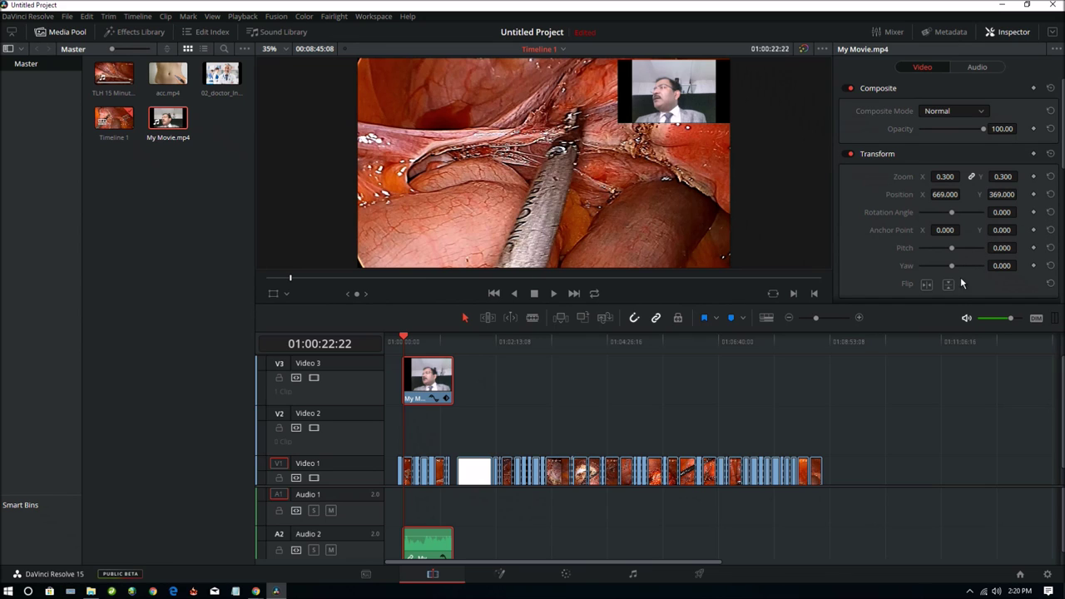
{"action": "left_click", "coordinate": [928, 285]}
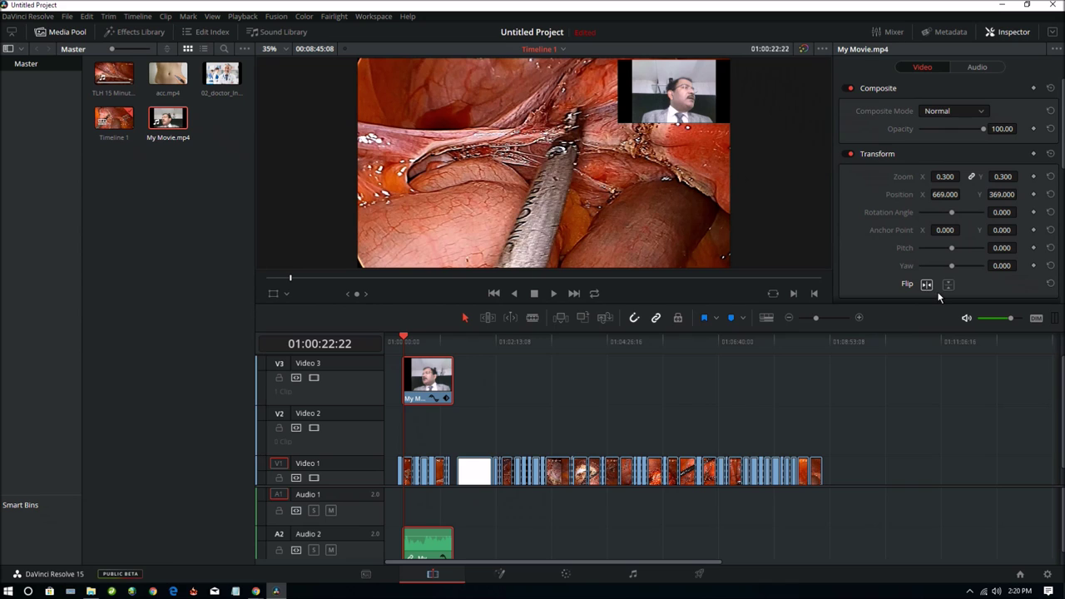
{"action": "left_click", "coordinate": [947, 286]}
{"action": "left_click", "coordinate": [946, 287]}
{"action": "left_click", "coordinate": [927, 286]}
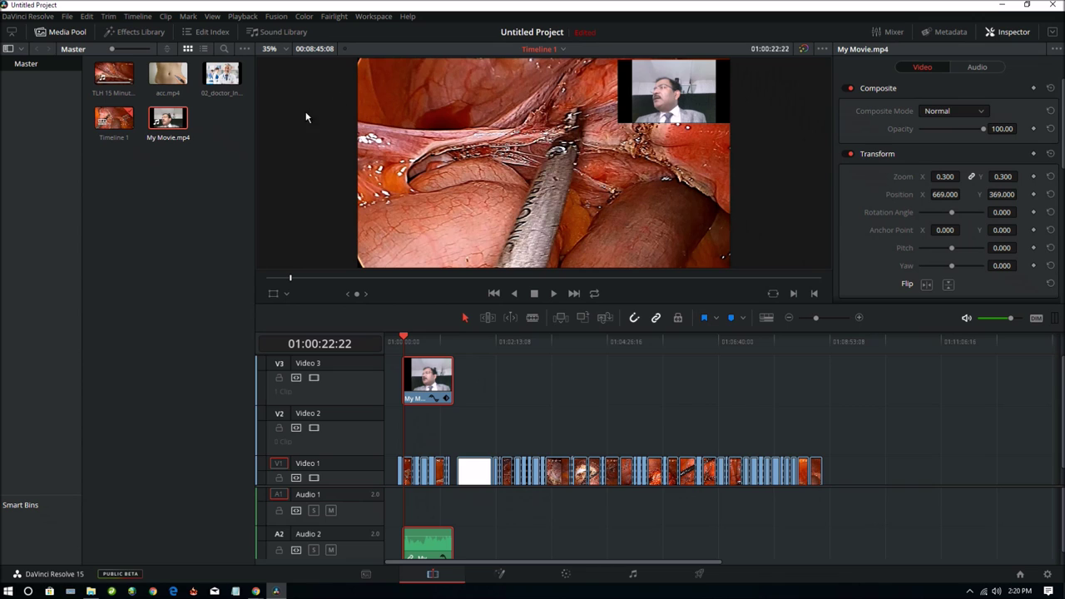
{"action": "left_click", "coordinate": [222, 77]}
Place the 02_doctor image on a new Video 4 track at the timeline start and load it for editing.
{"action": "left_click_drag", "start_coordinate": [223, 77], "coordinate": [428, 368]}
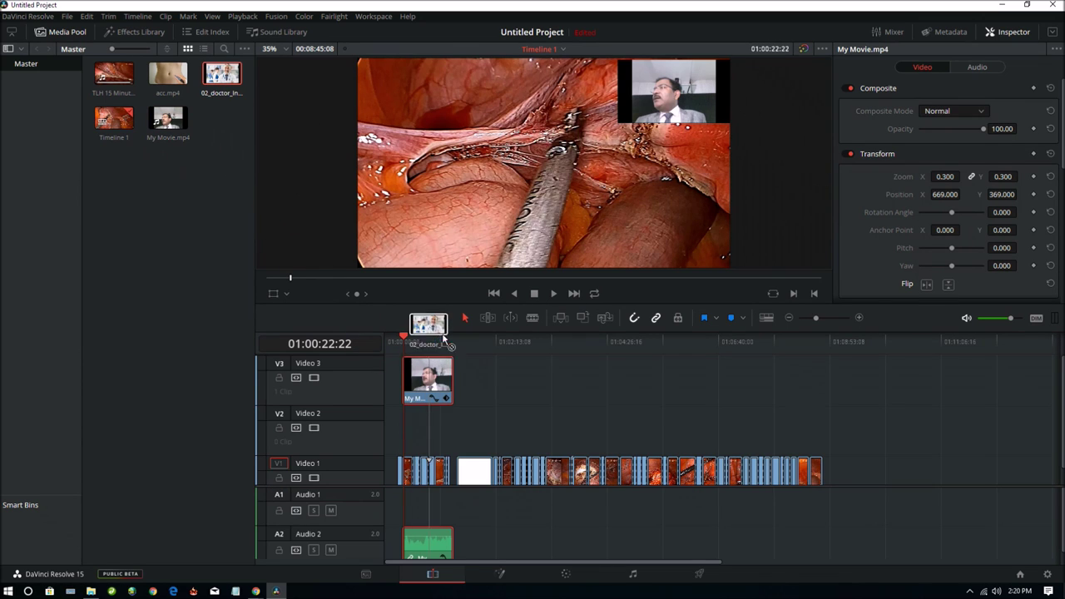
{"action": "mouse_move", "coordinate": [428, 368]}
{"action": "left_mouse_down"}
{"action": "mouse_move", "coordinate": [463, 290]}
{"action": "mouse_move", "coordinate": [439, 381]}
{"action": "mouse_move", "coordinate": [389, 379]}
{"action": "mouse_move", "coordinate": [404, 379]}
{"action": "left_mouse_up"}
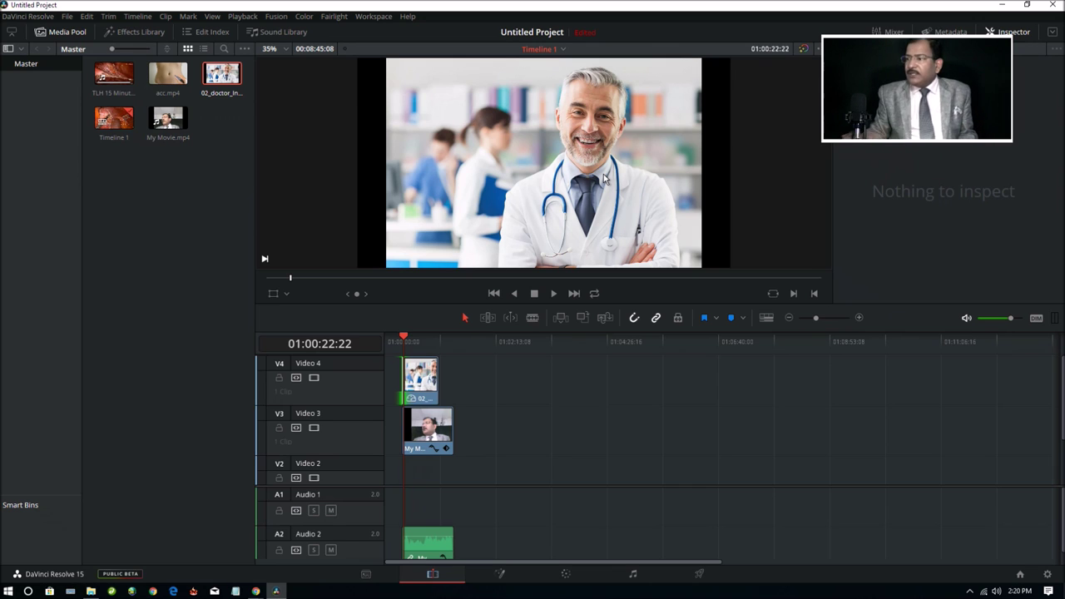
{"action": "left_click", "coordinate": [1018, 33]}
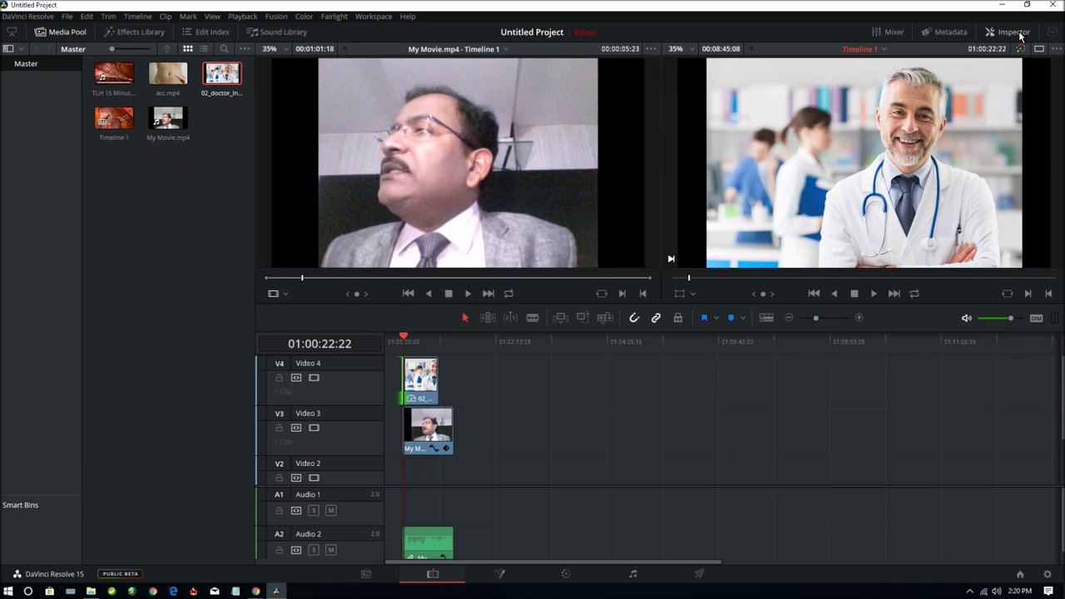
{"action": "double_click", "coordinate": [425, 400]}
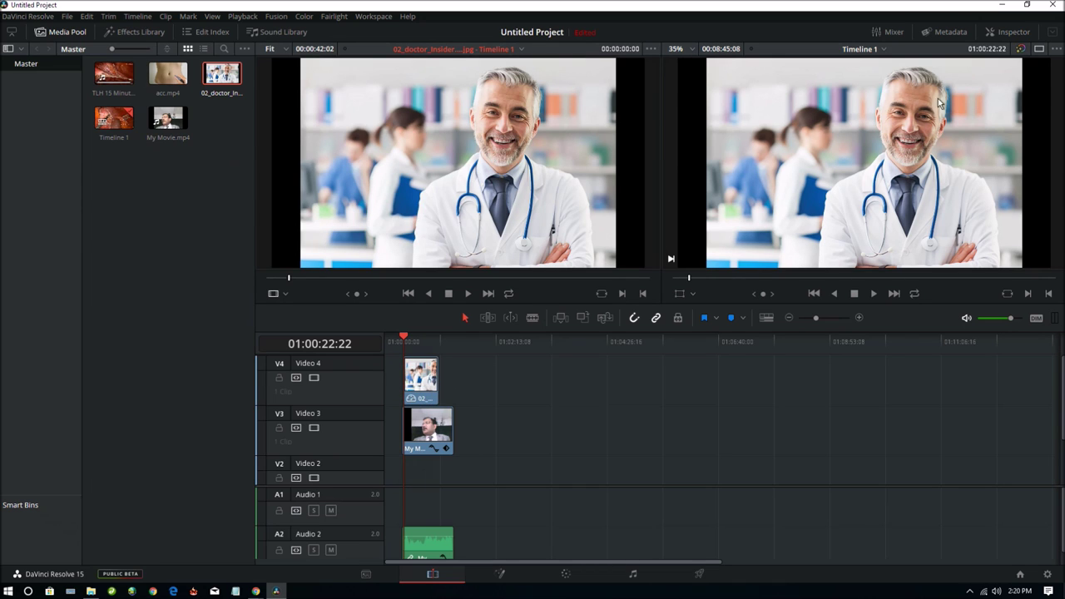
Set the doctor photo's Zoom to 0.240 and Position to X -733, Y -391.
{"action": "left_click", "coordinate": [1026, 33]}
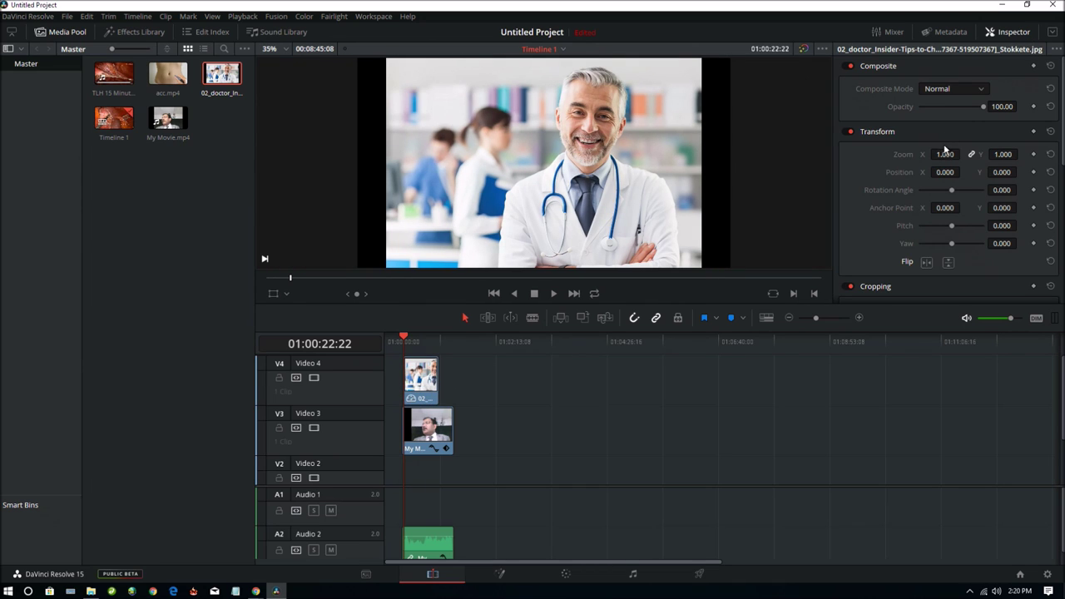
{"action": "left_click_drag", "start_coordinate": [946, 154], "coordinate": [938, 154]}
{"action": "left_click_drag", "start_coordinate": [944, 154], "coordinate": [895, 154]}
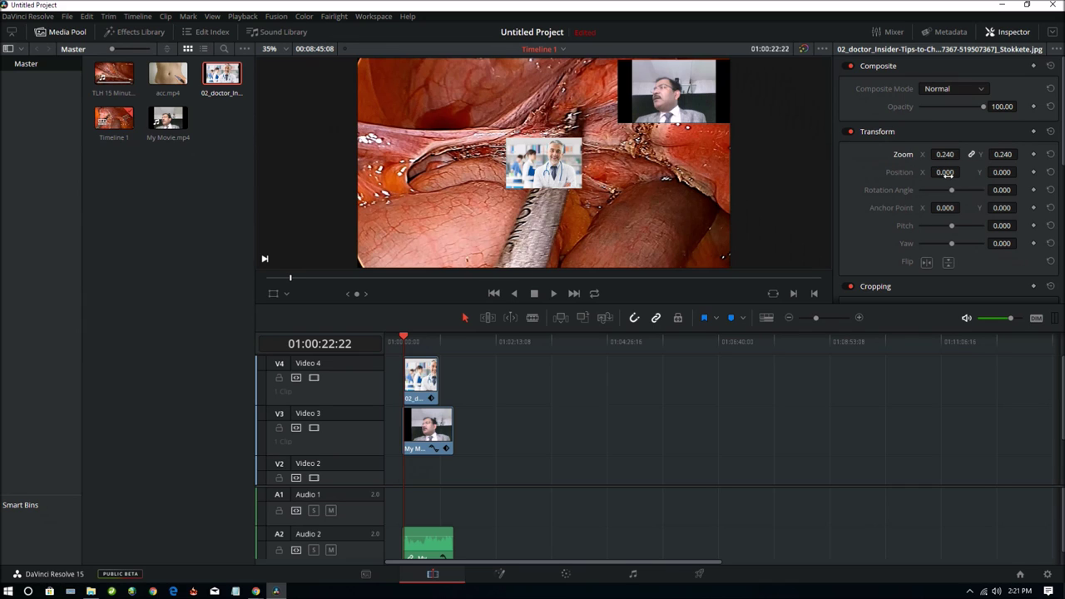
{"action": "left_click_drag", "start_coordinate": [947, 173], "coordinate": [790, 173]}
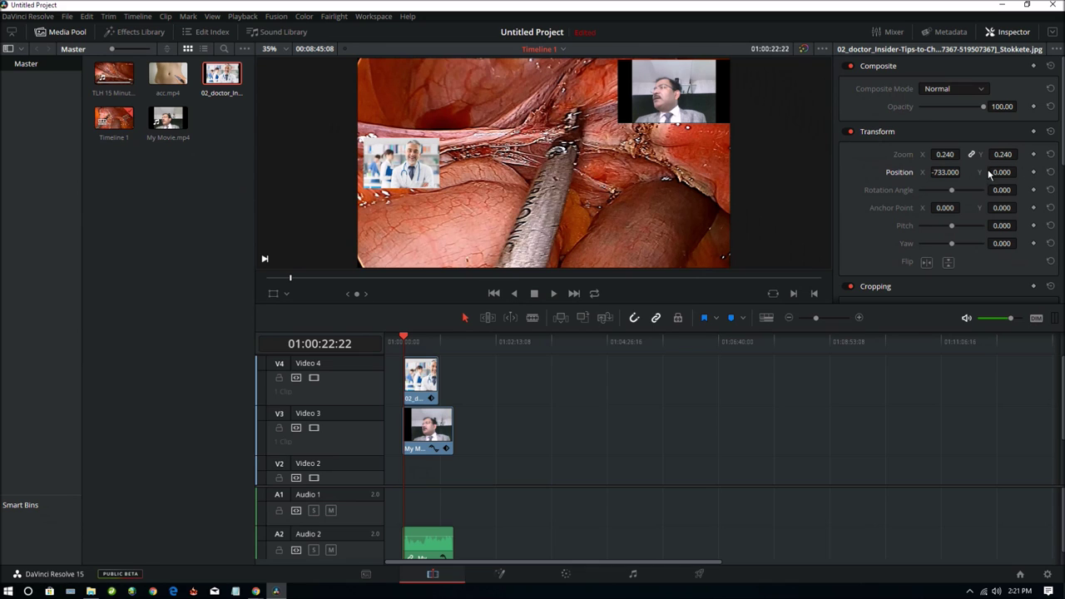
{"action": "left_click_drag", "start_coordinate": [1020, 172], "coordinate": [1020, 172]}
{"action": "type", "text": "-391.000"}
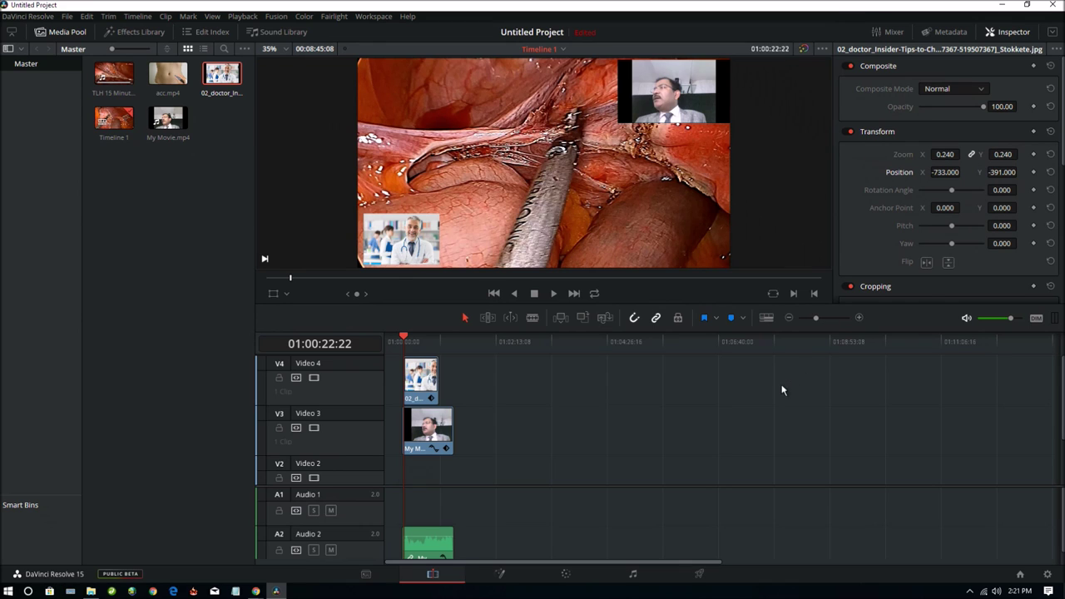
Trial-stretch the 02_doctor clip along the timeline, then pull it back short again.
{"action": "scroll", "coordinate": [778, 395], "scroll_direction": "down", "scroll_amount": 2}
{"action": "scroll", "coordinate": [776, 398], "scroll_direction": "down", "scroll_amount": 1}
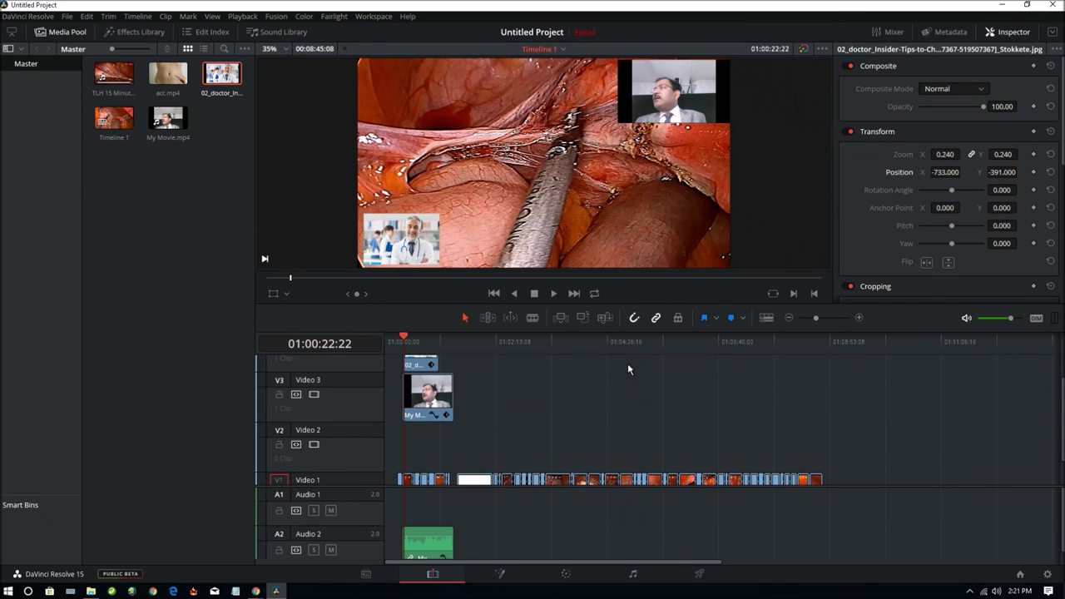
{"action": "left_click_drag", "start_coordinate": [438, 364], "coordinate": [819, 388]}
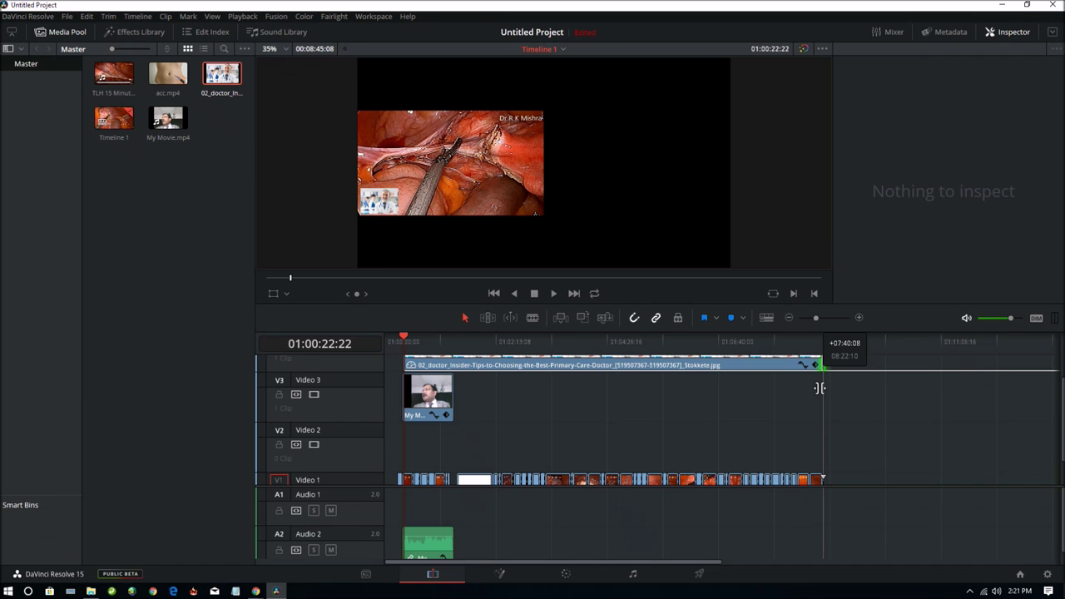
{"action": "left_click_drag", "start_coordinate": [819, 388], "coordinate": [412, 381]}
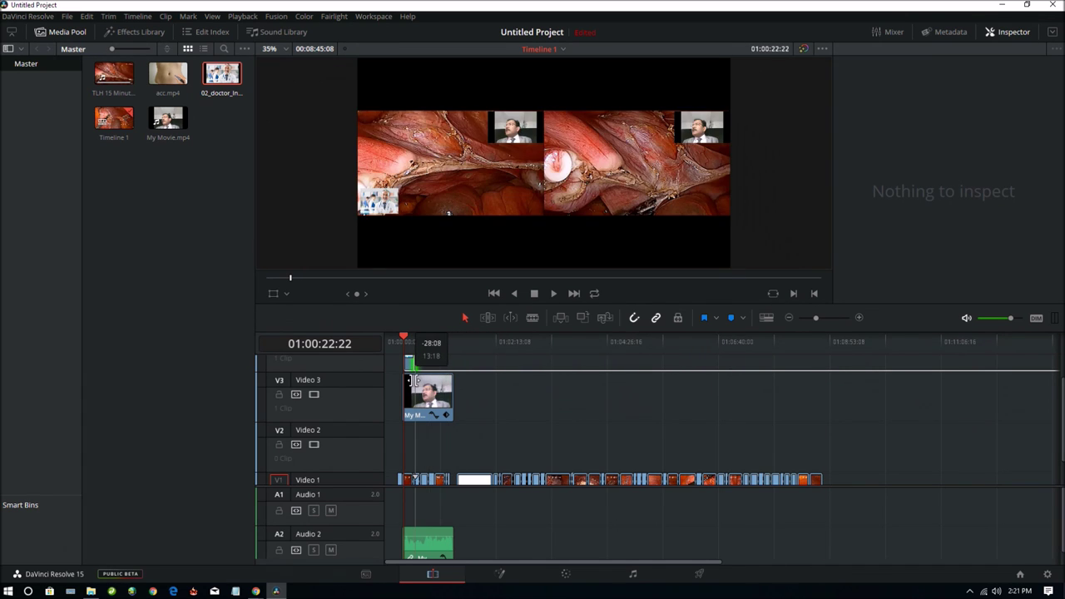
{"action": "left_click_drag", "start_coordinate": [412, 380], "coordinate": [413, 380]}
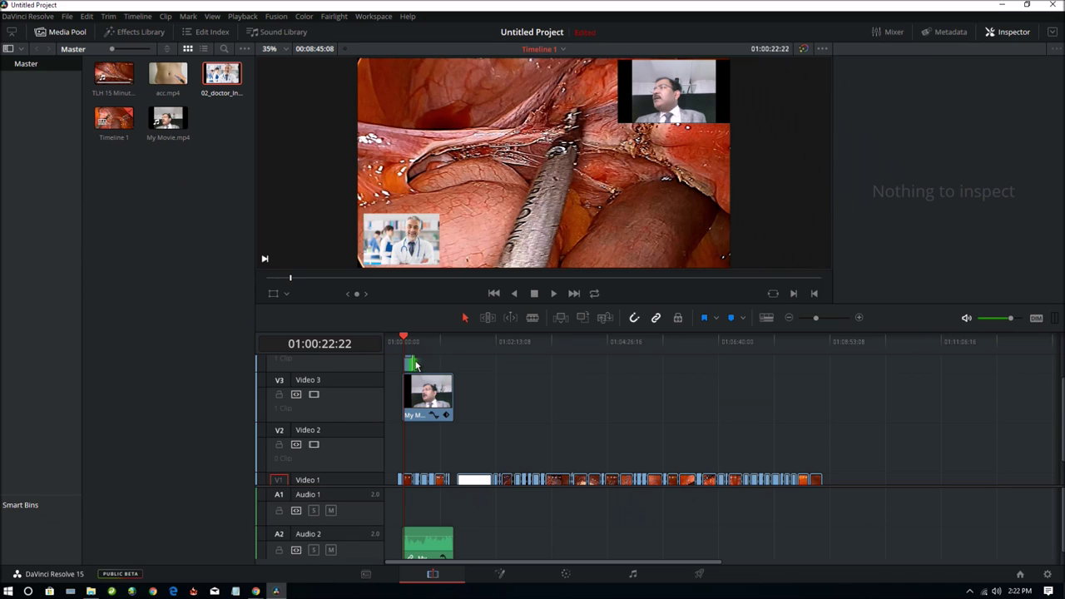
Extend the 02_doctor clip on the top track out to the end of the Video 1 surgery footage.
{"action": "scroll", "coordinate": [539, 435], "scroll_direction": "up", "scroll_amount": 1}
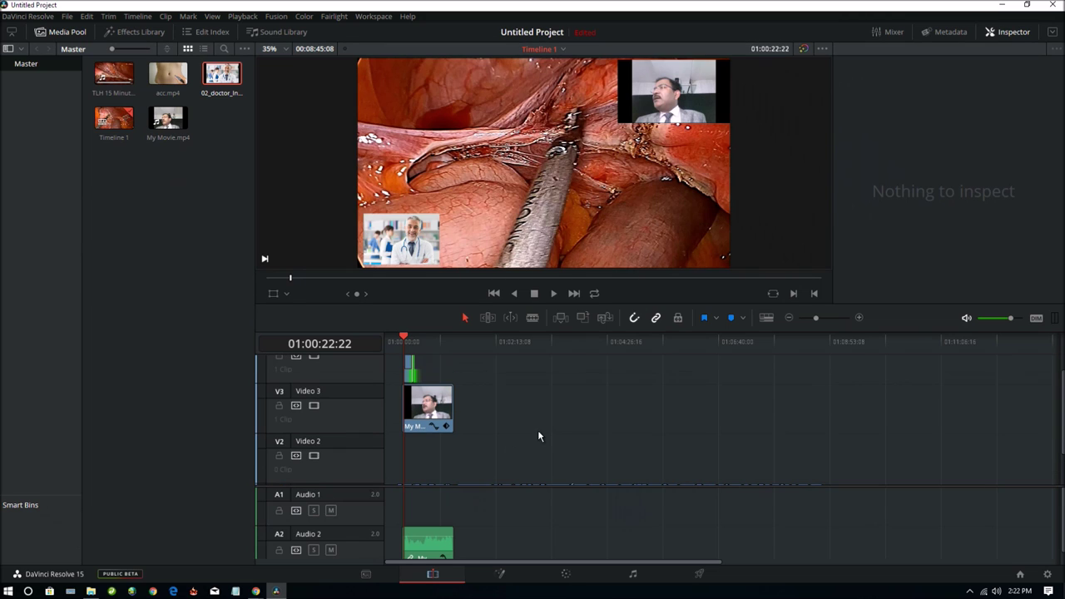
{"action": "left_click", "coordinate": [408, 369]}
{"action": "double_click", "coordinate": [410, 369]}
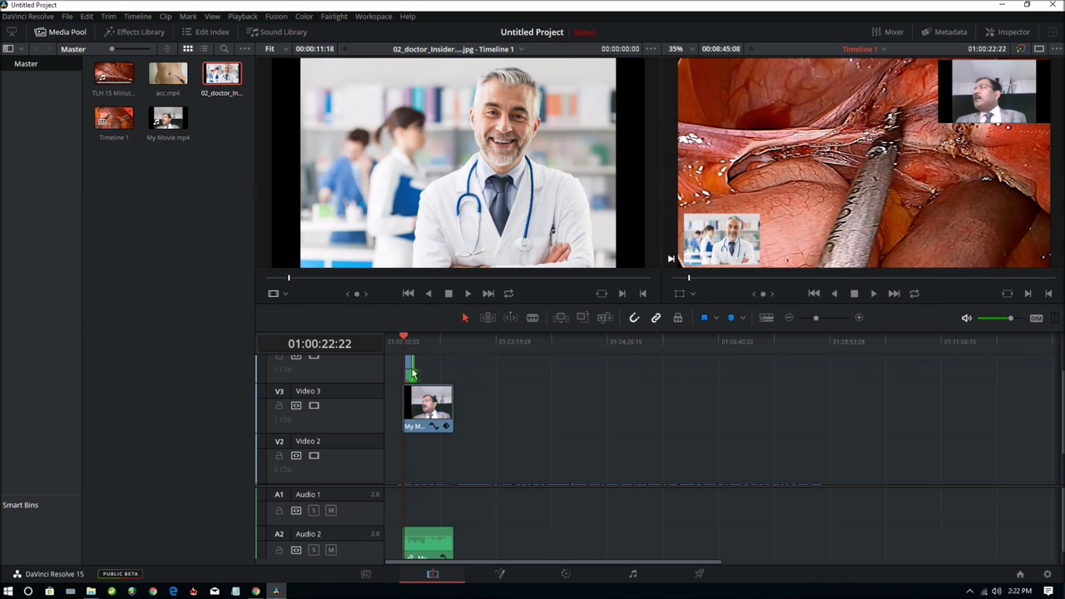
{"action": "left_click", "coordinate": [408, 367]}
{"action": "double_click", "coordinate": [408, 366]}
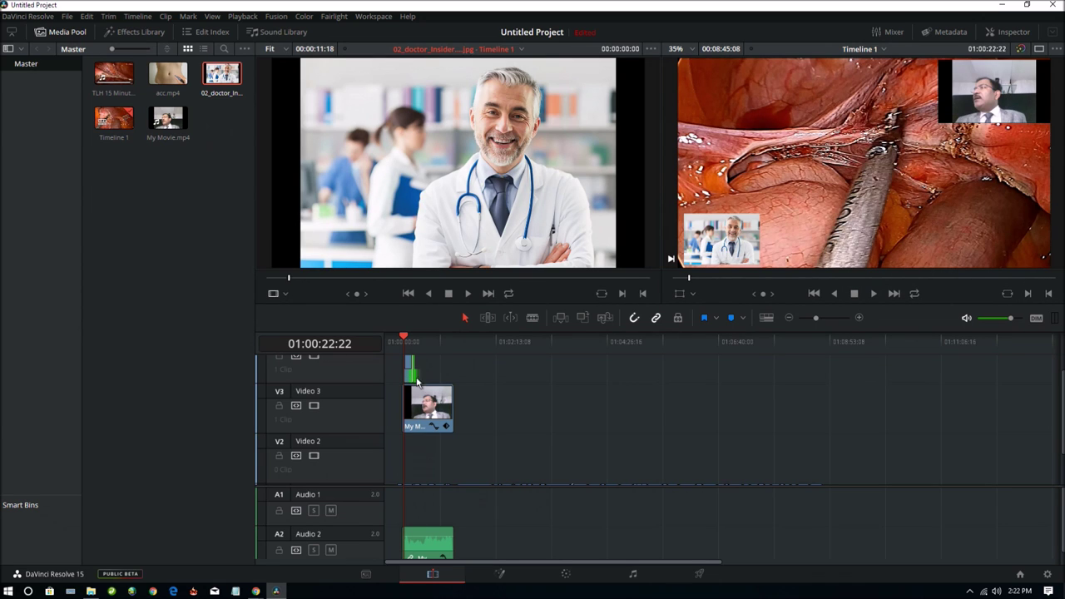
{"action": "mouse_move", "coordinate": [421, 374]}
{"action": "left_mouse_down"}
{"action": "mouse_move", "coordinate": [433, 366]}
{"action": "mouse_move", "coordinate": [782, 389]}
{"action": "left_mouse_up"}
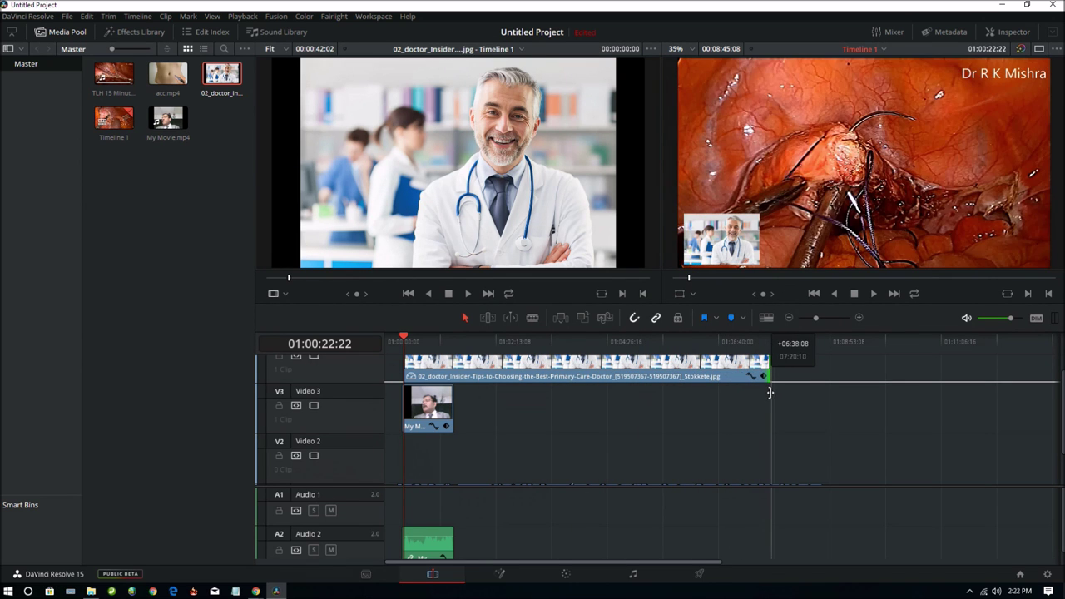
{"action": "scroll", "coordinate": [886, 438], "scroll_direction": "down", "scroll_amount": 1}
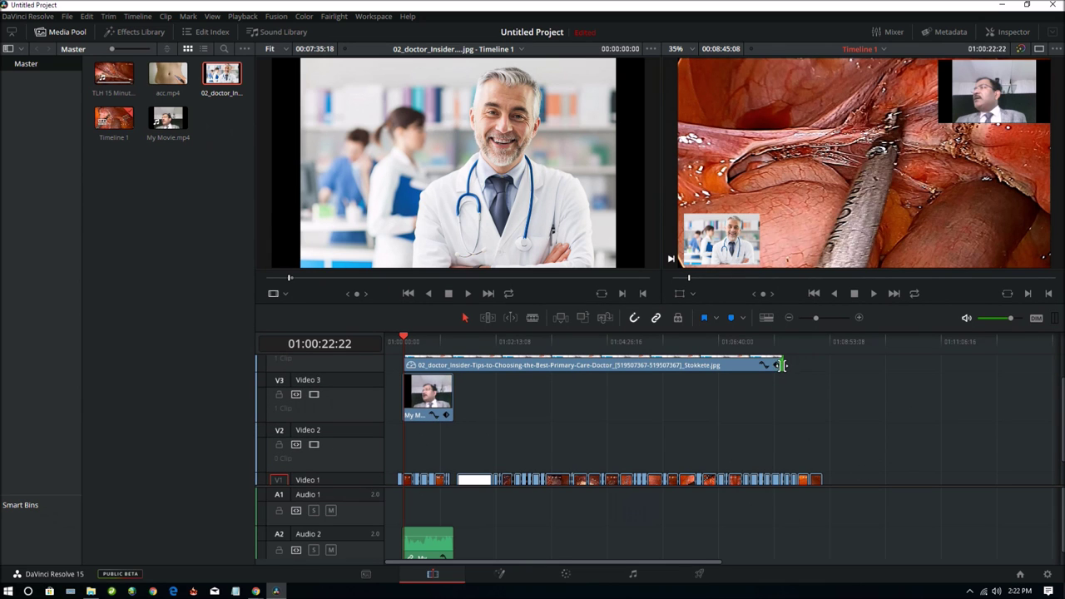
{"action": "left_click_drag", "start_coordinate": [780, 366], "coordinate": [822, 366]}
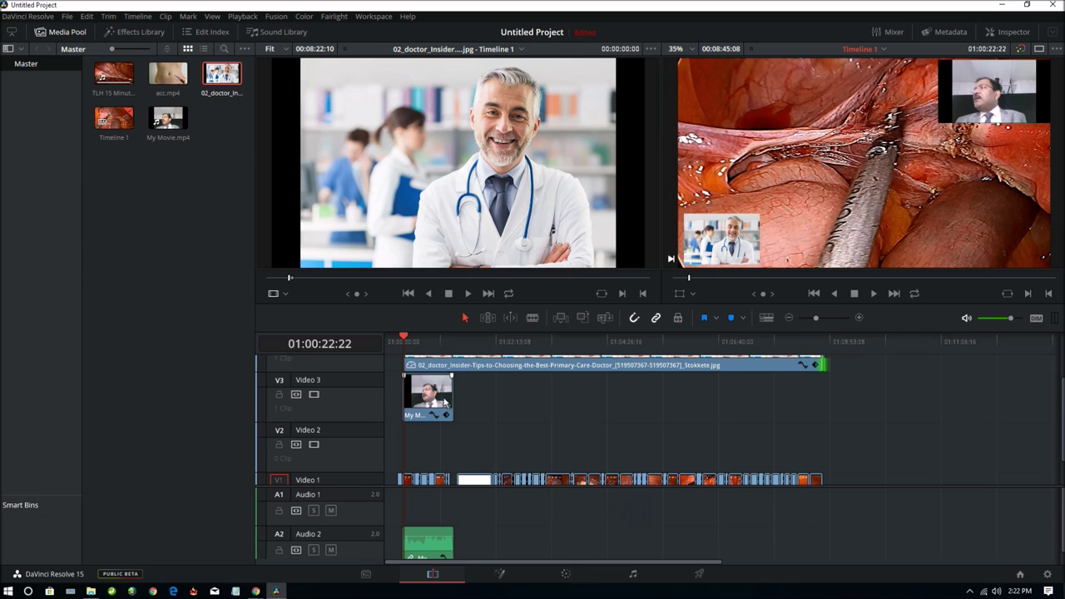
{"action": "left_click", "coordinate": [447, 397]}
{"action": "left_click", "coordinate": [453, 401]}
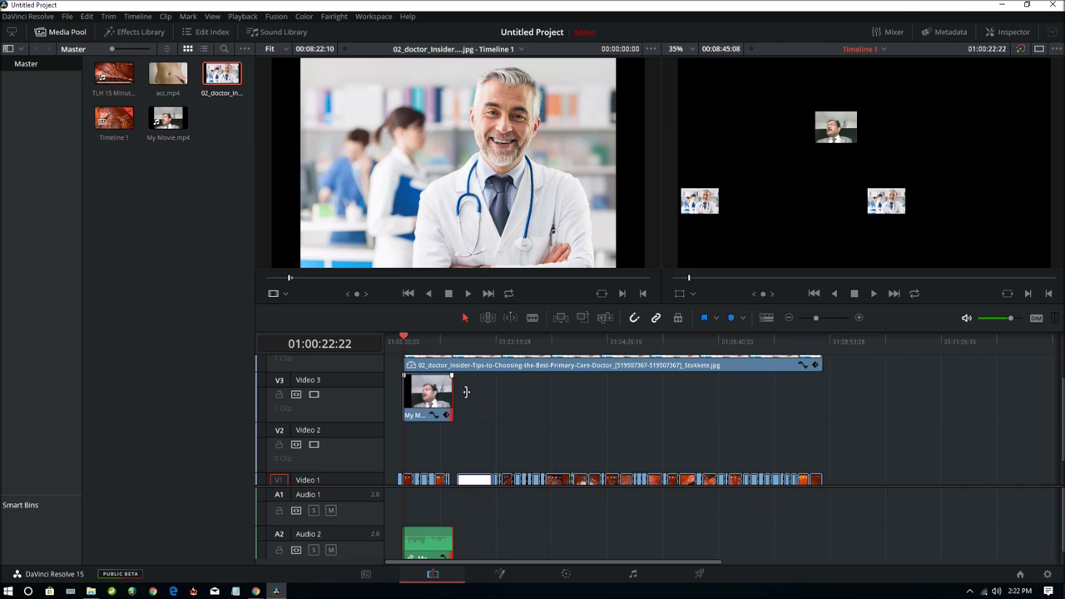
Copy the My Movie clip and park the playhead at its end on Video 3.
{"action": "left_click", "coordinate": [432, 400]}
{"action": "right_click", "coordinate": [433, 398]}
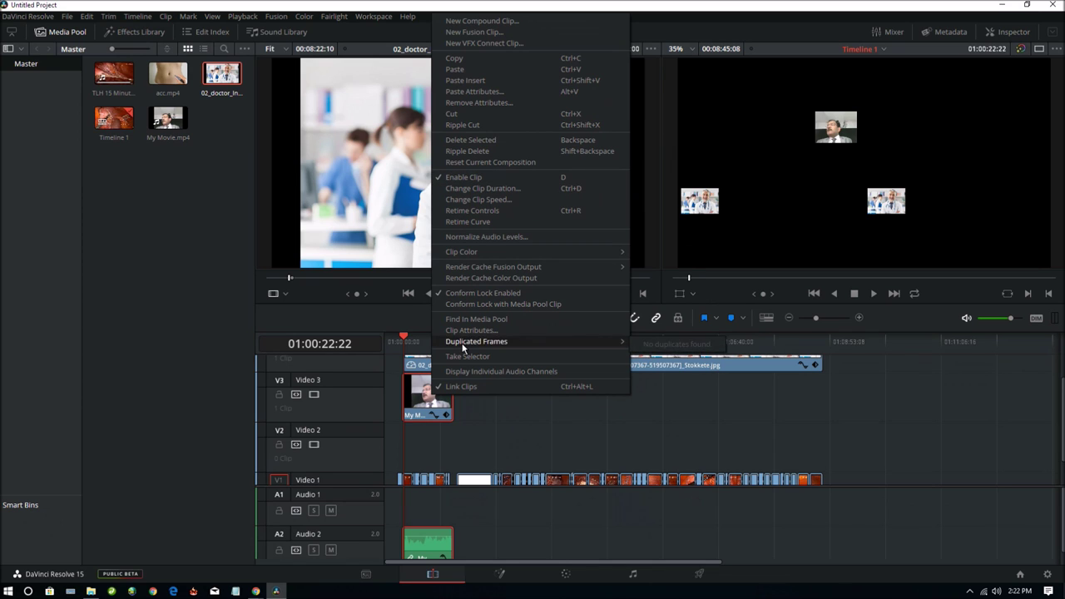
{"action": "left_click", "coordinate": [468, 58]}
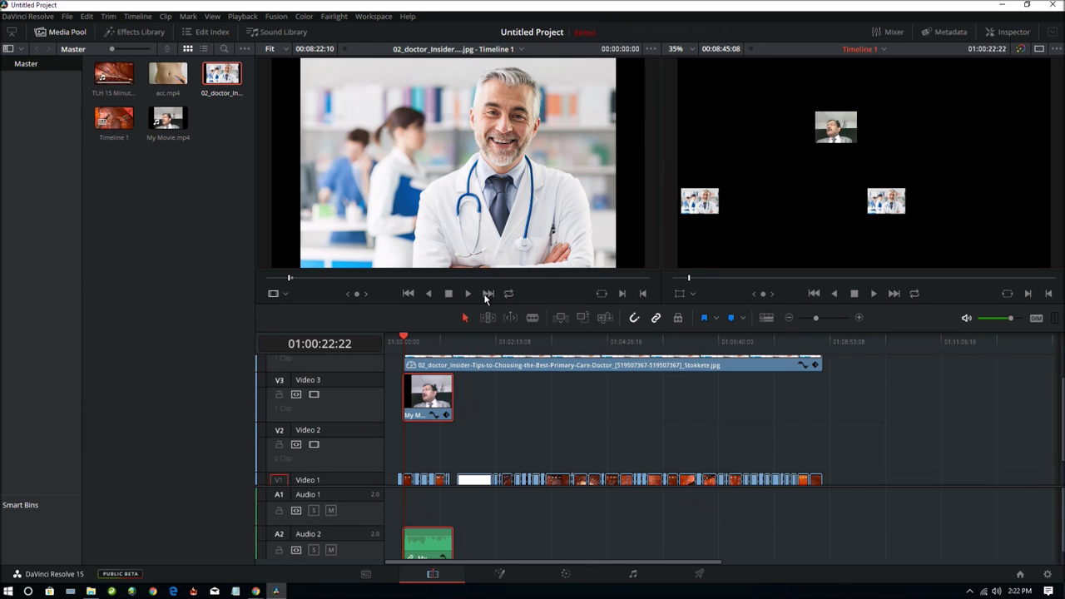
{"action": "left_click", "coordinate": [490, 392]}
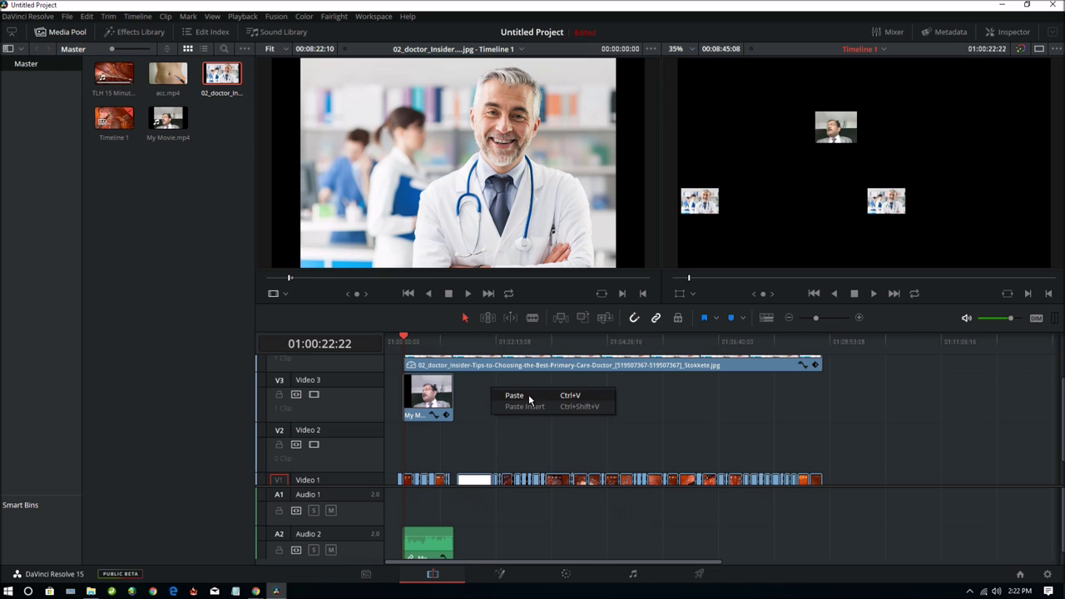
{"action": "key", "text": "Down"}
{"action": "left_click_drag", "start_coordinate": [435, 404], "coordinate": [421, 400]}
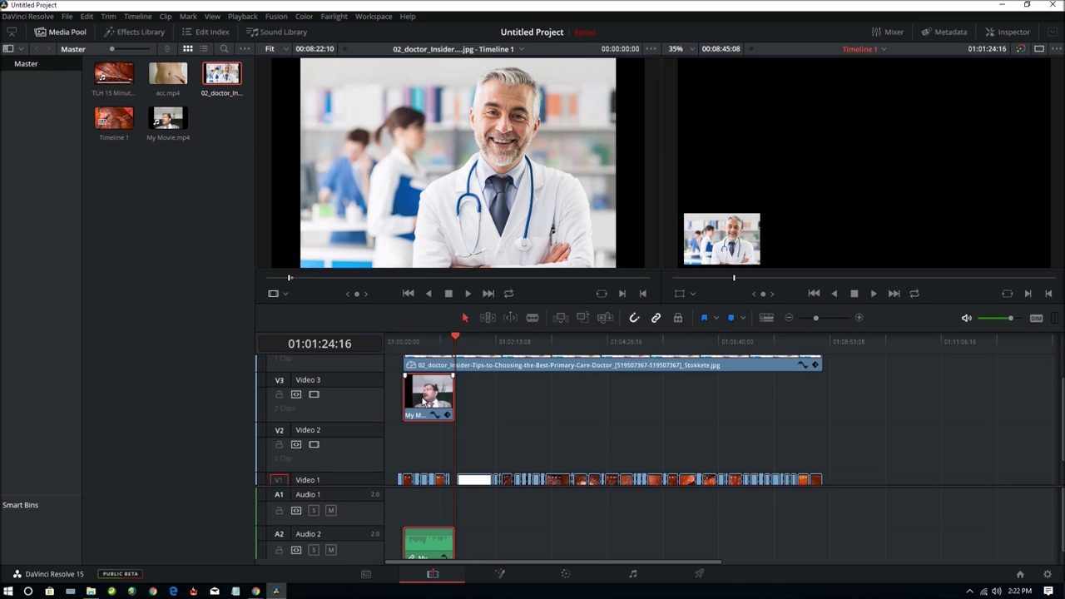
{"action": "left_click", "coordinate": [480, 406]}
{"action": "left_click", "coordinate": [453, 400]}
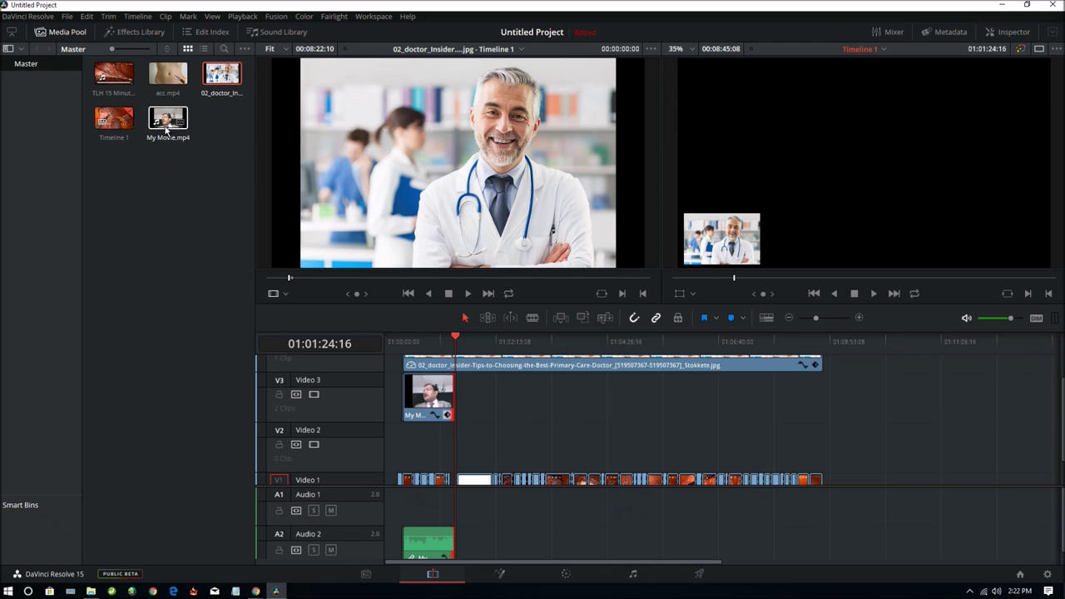
Add two more My Movie.mp4 clips back to back after the first, then return the playhead to the start.
{"action": "mouse_move", "coordinate": [168, 118]}
{"action": "left_mouse_down"}
{"action": "mouse_move", "coordinate": [478, 418]}
{"action": "mouse_move", "coordinate": [459, 415]}
{"action": "left_mouse_up"}
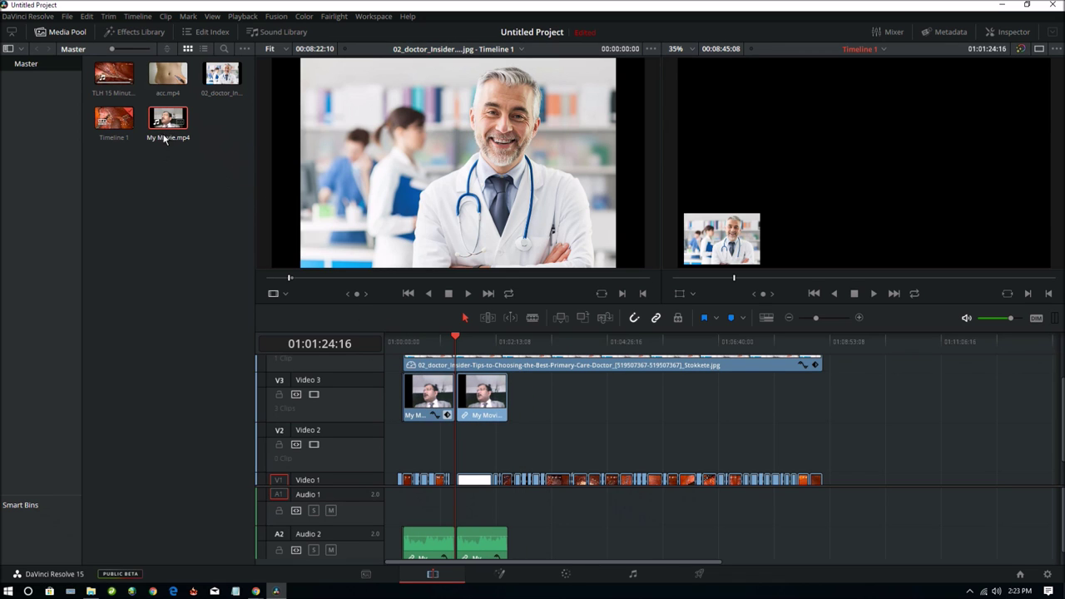
{"action": "mouse_move", "coordinate": [169, 119]}
{"action": "left_mouse_down"}
{"action": "mouse_move", "coordinate": [550, 405]}
{"action": "mouse_move", "coordinate": [519, 413]}
{"action": "left_mouse_up"}
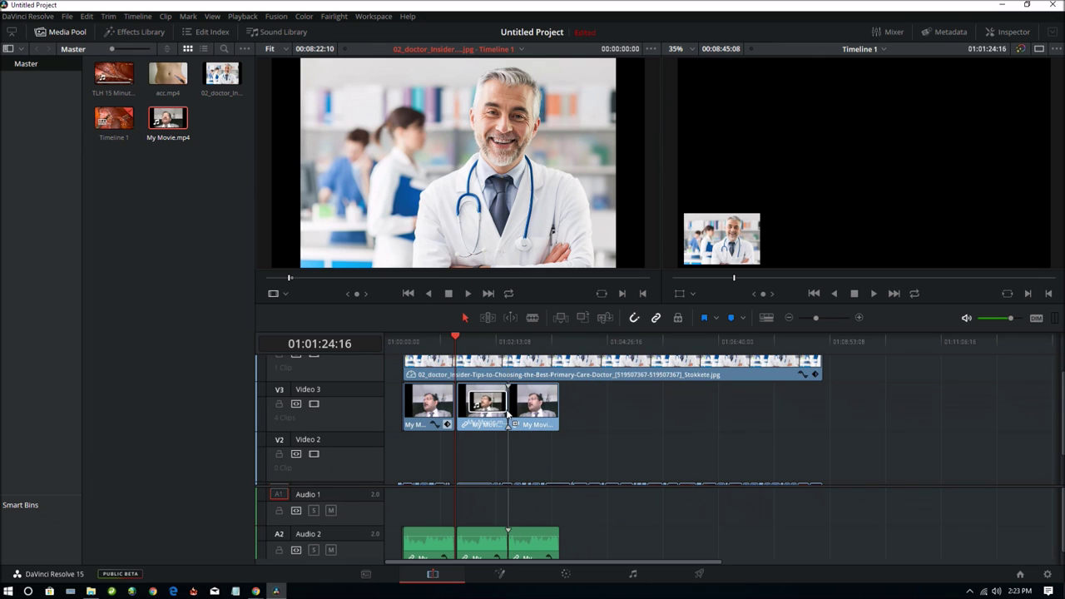
{"action": "left_click_drag", "start_coordinate": [519, 414], "coordinate": [532, 414]}
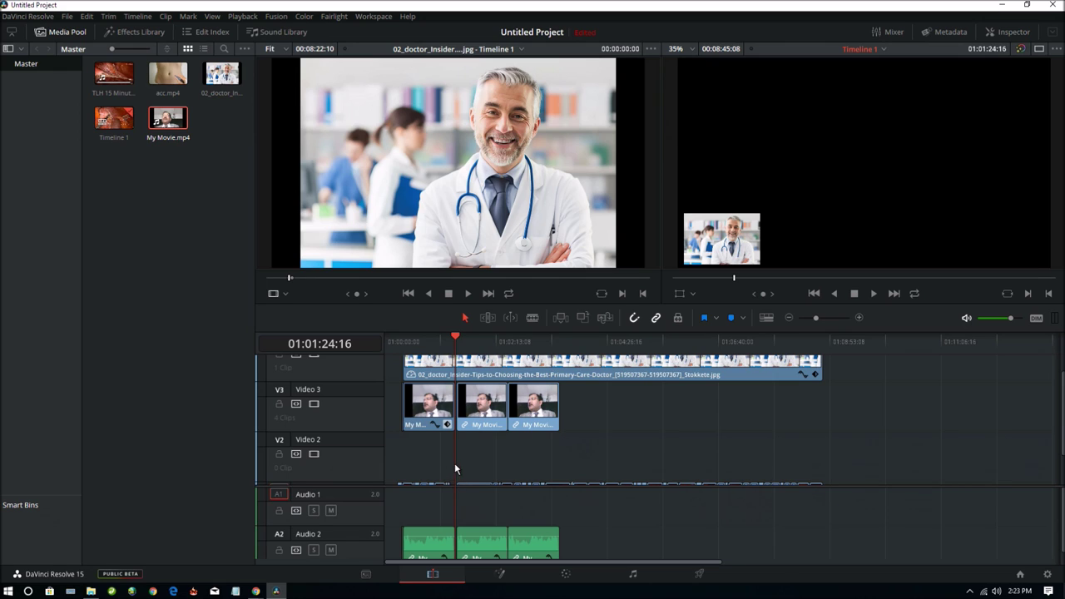
{"action": "left_click_drag", "start_coordinate": [455, 464], "coordinate": [401, 464]}
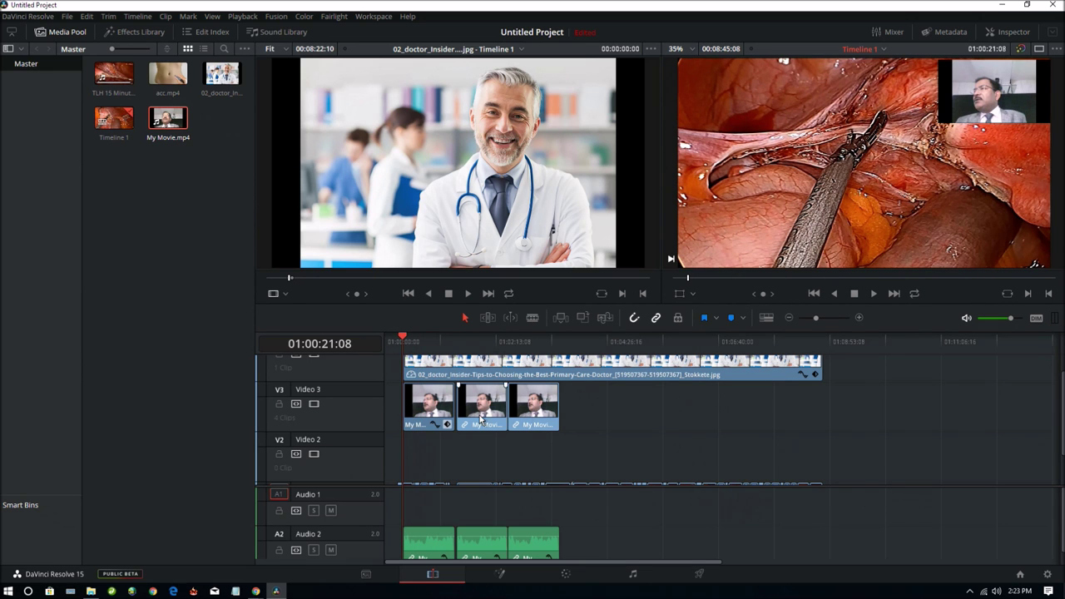
{"action": "left_click", "coordinate": [447, 411]}
{"action": "double_click", "coordinate": [436, 376]}
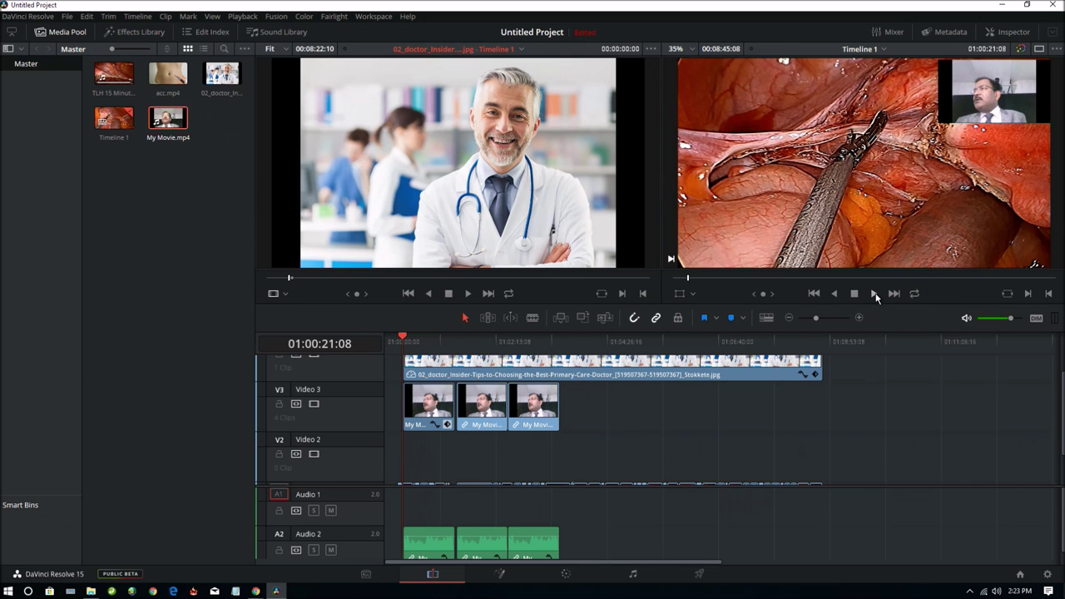
{"action": "left_click", "coordinate": [875, 294]}
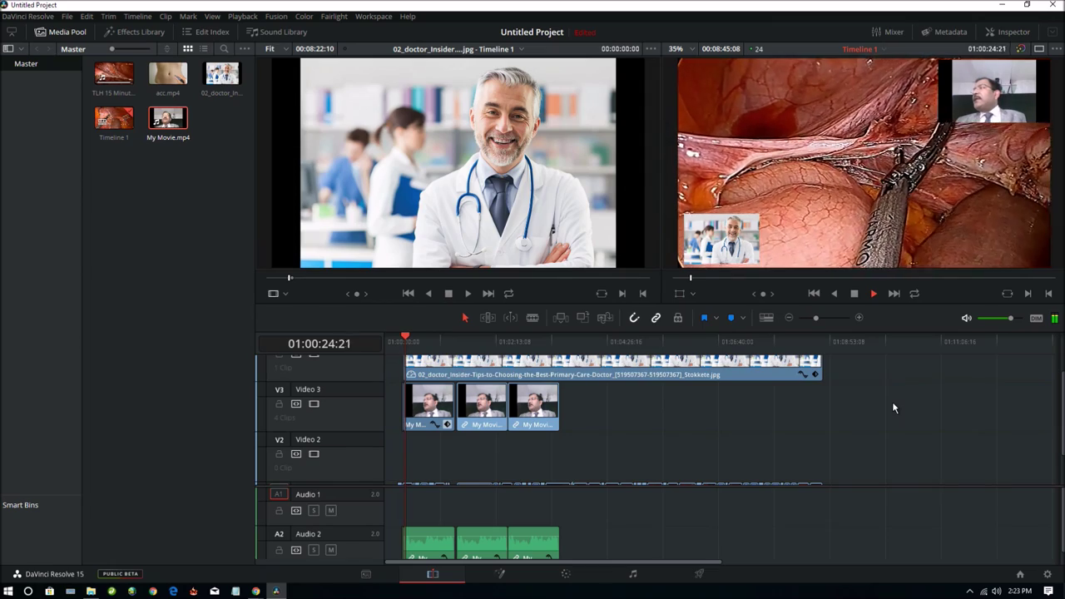
{"action": "scroll", "coordinate": [893, 404], "scroll_direction": "down", "scroll_amount": 3}
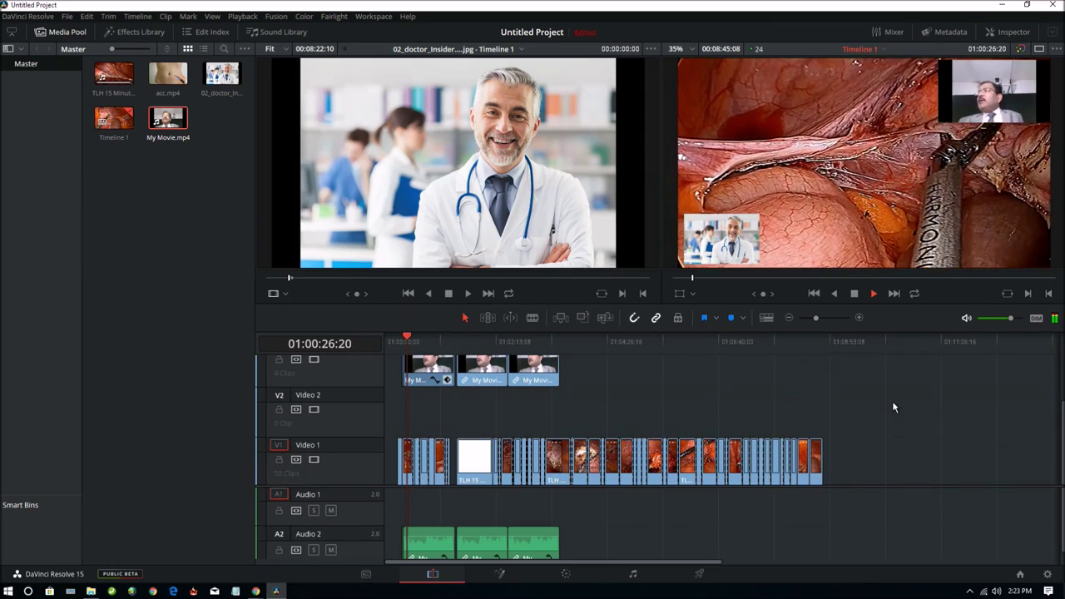
{"action": "scroll", "coordinate": [892, 407], "scroll_direction": "up", "scroll_amount": 2}
{"action": "scroll", "coordinate": [893, 407], "scroll_direction": "up", "scroll_amount": 2}
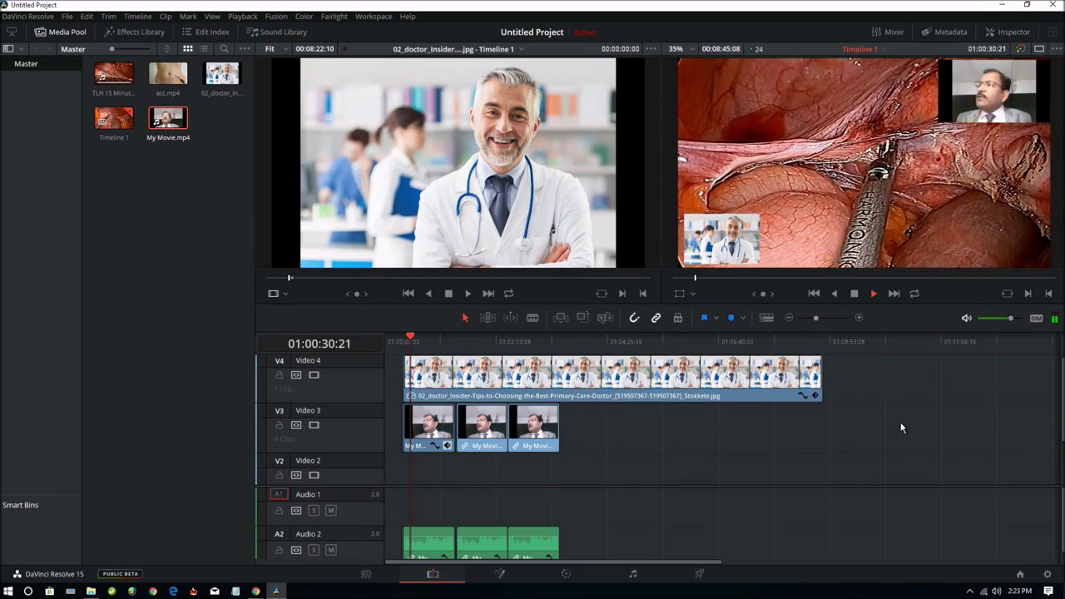
{"action": "scroll", "coordinate": [900, 426], "scroll_direction": "down", "scroll_amount": 1}
{"action": "scroll", "coordinate": [900, 427], "scroll_direction": "down", "scroll_amount": 1}
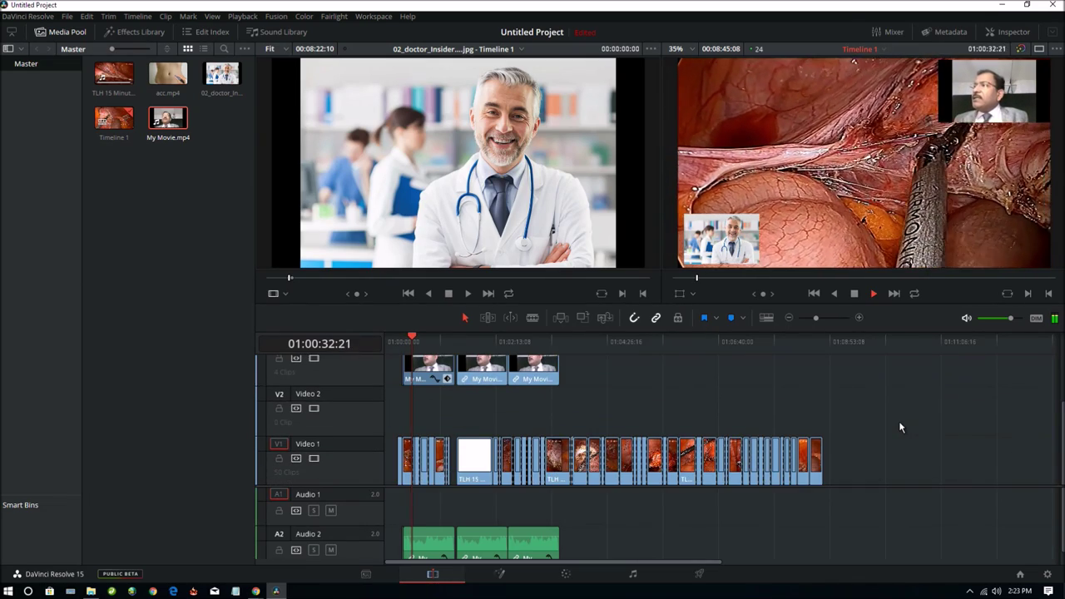
{"action": "scroll", "coordinate": [900, 426], "scroll_direction": "up", "scroll_amount": 1}
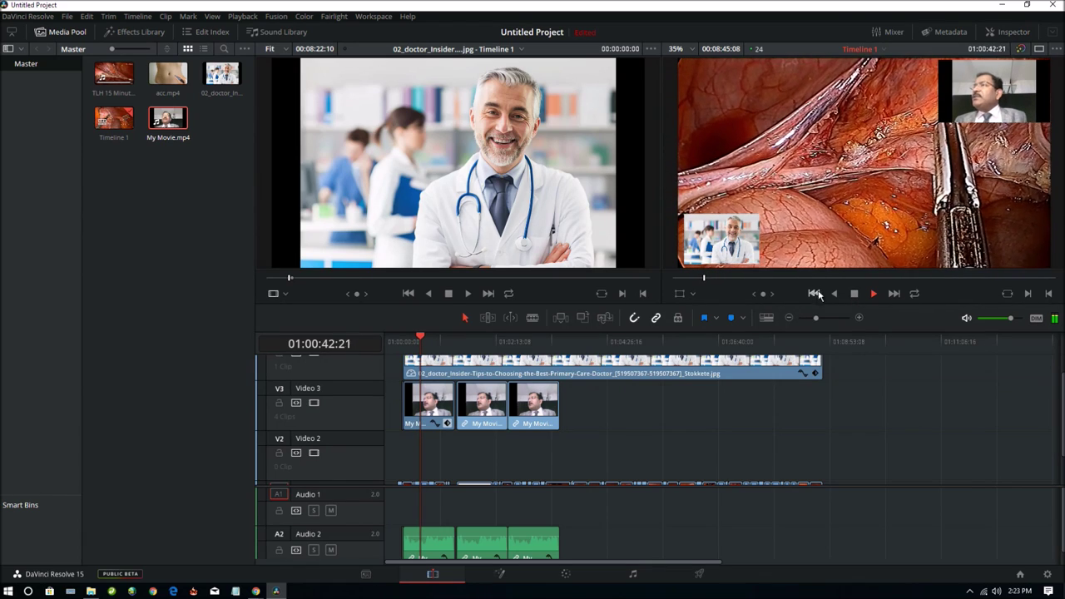
{"action": "left_click", "coordinate": [854, 295]}
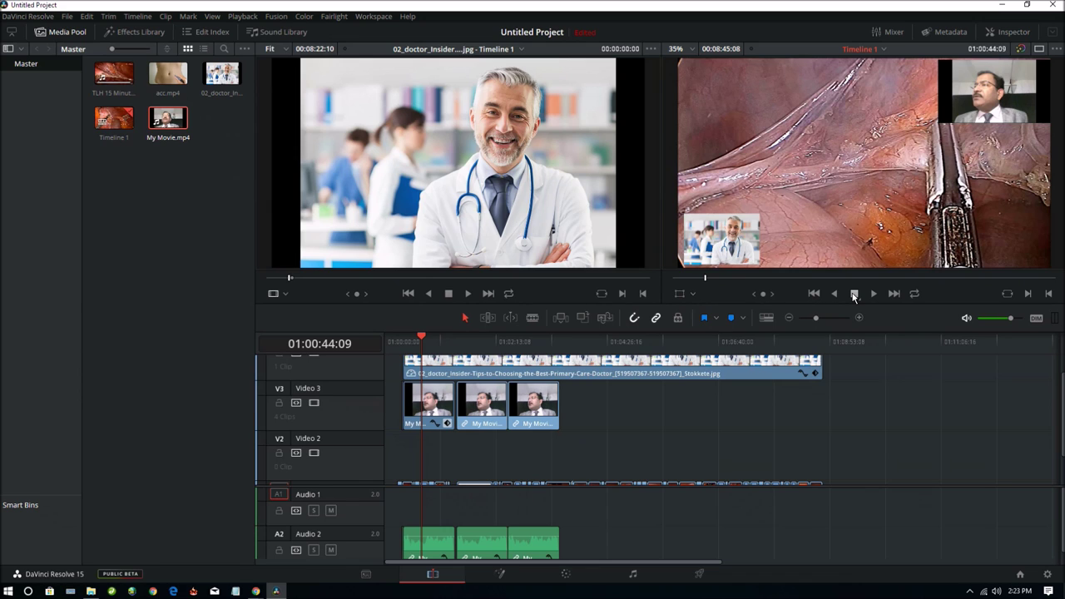
{"action": "left_click", "coordinate": [436, 413]}
{"action": "right_click", "coordinate": [436, 413]}
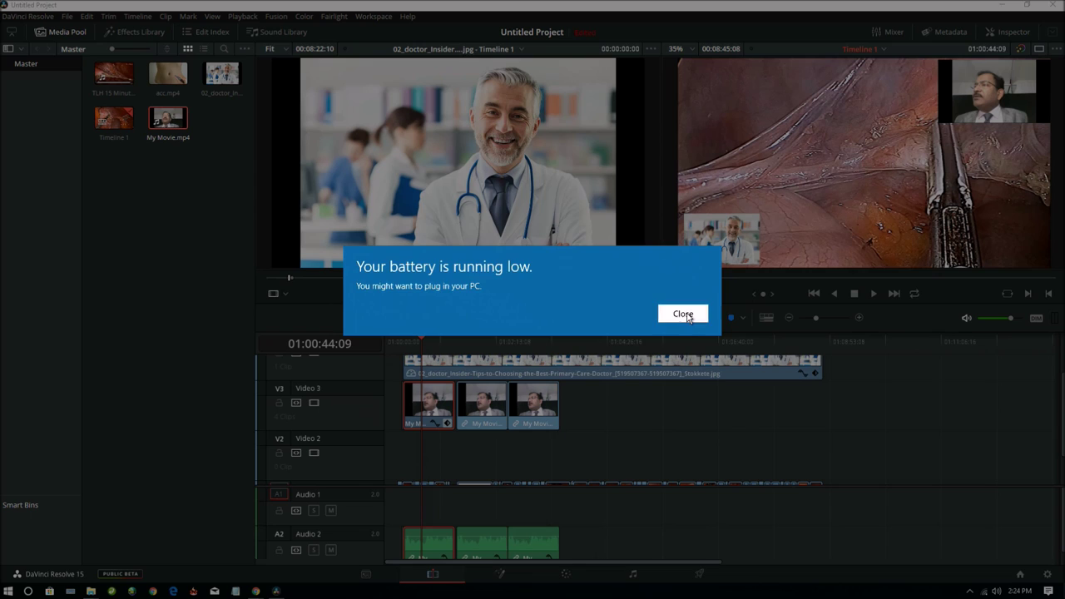
{"action": "left_click", "coordinate": [683, 314]}
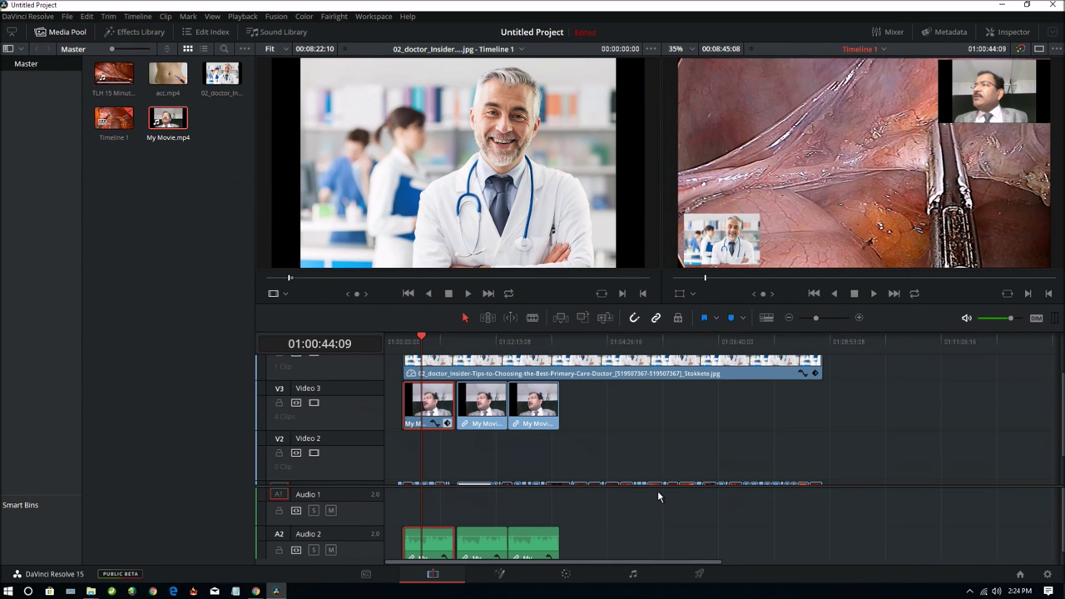
On the Color page, tint the highlights blue, reshape the luma curve and shift the colour offset.
{"action": "left_click", "coordinate": [566, 575]}
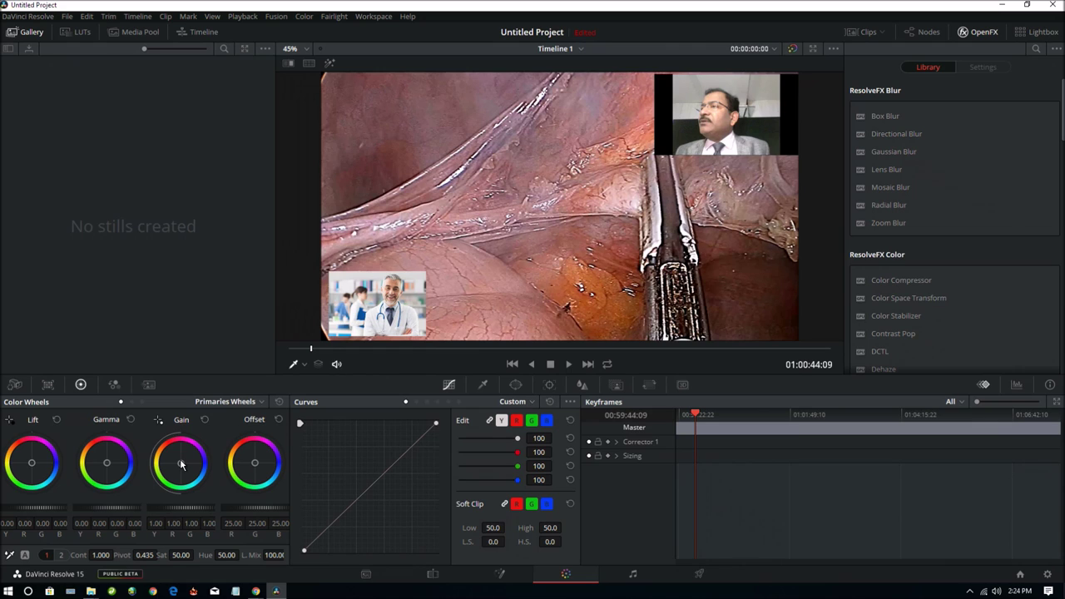
{"action": "mouse_move", "coordinate": [181, 462]}
{"action": "left_mouse_down"}
{"action": "mouse_move", "coordinate": [172, 466]}
{"action": "mouse_move", "coordinate": [182, 468]}
{"action": "left_mouse_up"}
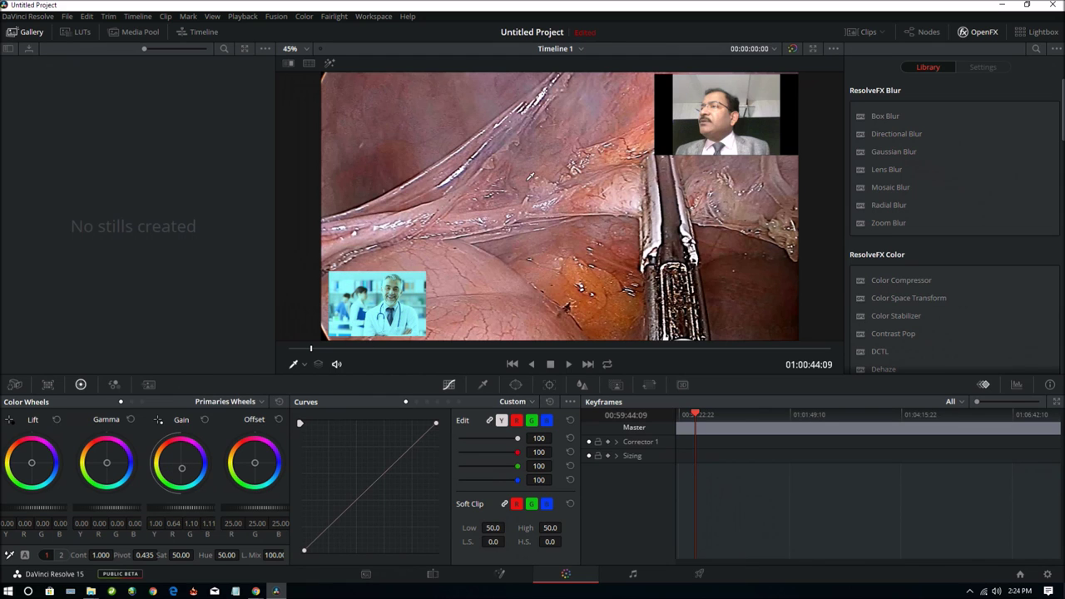
{"action": "left_click", "coordinate": [80, 385]}
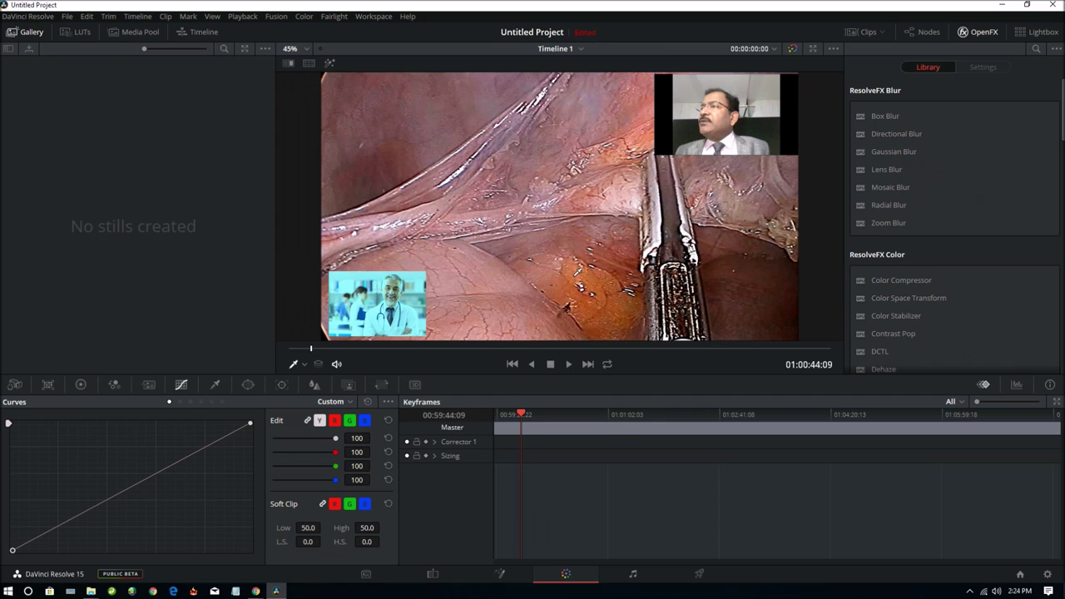
{"action": "mouse_move", "coordinate": [108, 500]}
{"action": "left_mouse_down"}
{"action": "mouse_move", "coordinate": [101, 467]}
{"action": "mouse_move", "coordinate": [184, 549]}
{"action": "mouse_move", "coordinate": [136, 510]}
{"action": "left_mouse_up"}
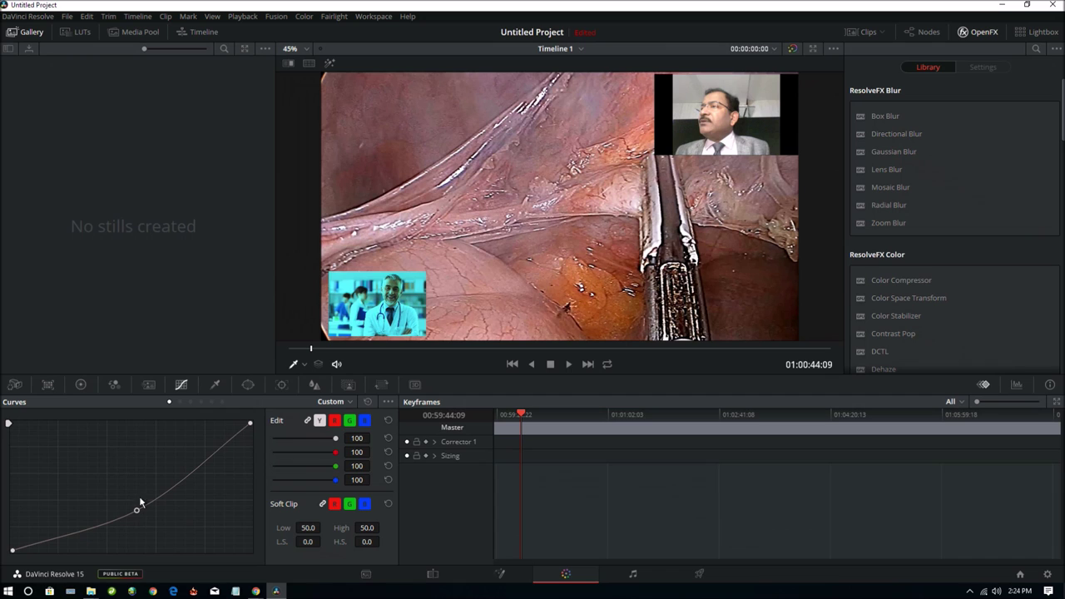
{"action": "mouse_move", "coordinate": [136, 510]}
{"action": "left_mouse_down"}
{"action": "mouse_move", "coordinate": [141, 520]}
{"action": "mouse_move", "coordinate": [98, 464]}
{"action": "mouse_move", "coordinate": [111, 506]}
{"action": "left_mouse_up"}
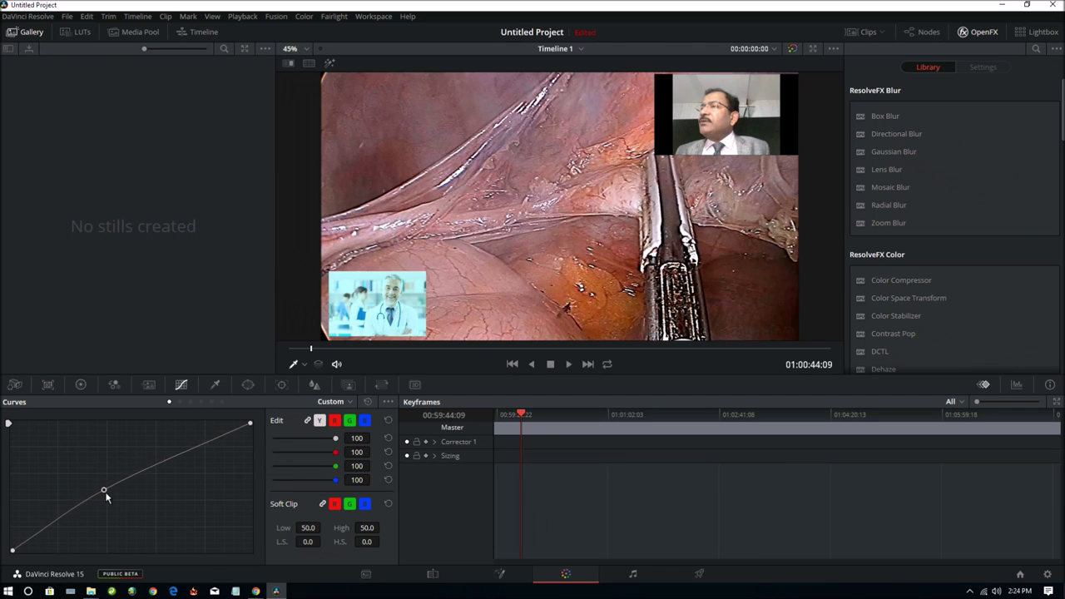
{"action": "left_click", "coordinate": [81, 384]}
{"action": "left_click_drag", "start_coordinate": [347, 470], "coordinate": [352, 464]}
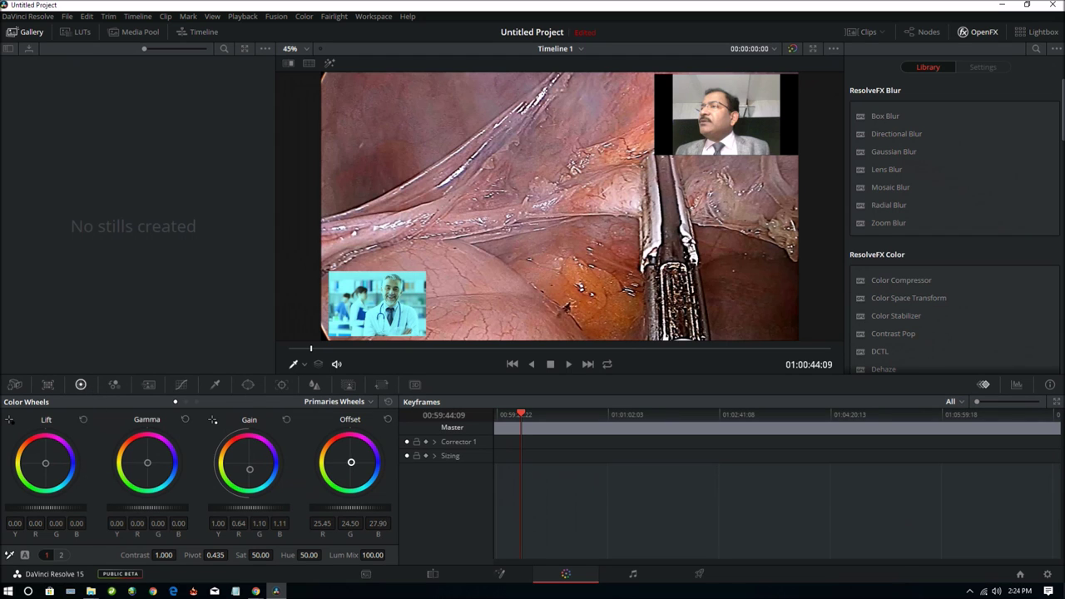
{"action": "left_click_drag", "start_coordinate": [243, 471], "coordinate": [245, 468]}
Pull the Gain back toward neutral at about 0.92, 0.96, 1.62 while browsing the media pool clips.
{"action": "left_click", "coordinate": [142, 31]}
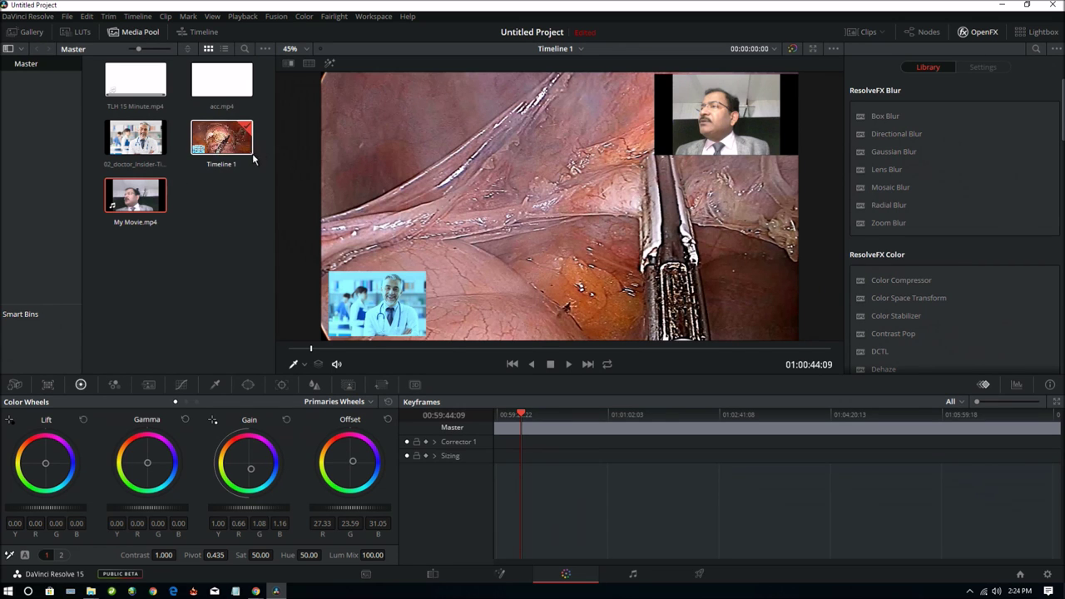
{"action": "left_click", "coordinate": [221, 142]}
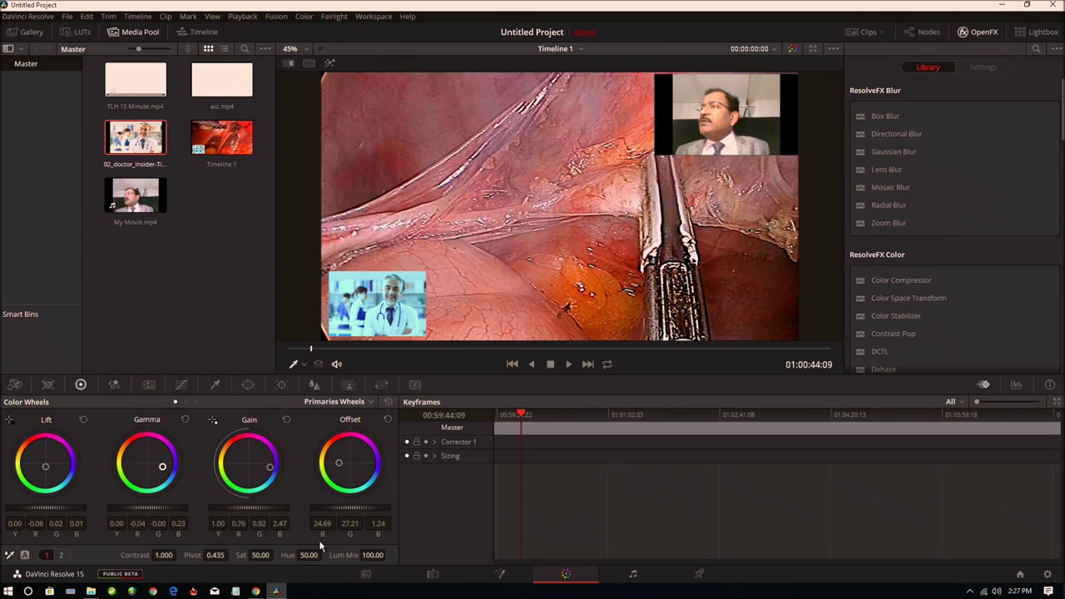
{"action": "left_click_drag", "start_coordinate": [263, 464], "coordinate": [253, 463]}
{"action": "left_click", "coordinate": [213, 90]}
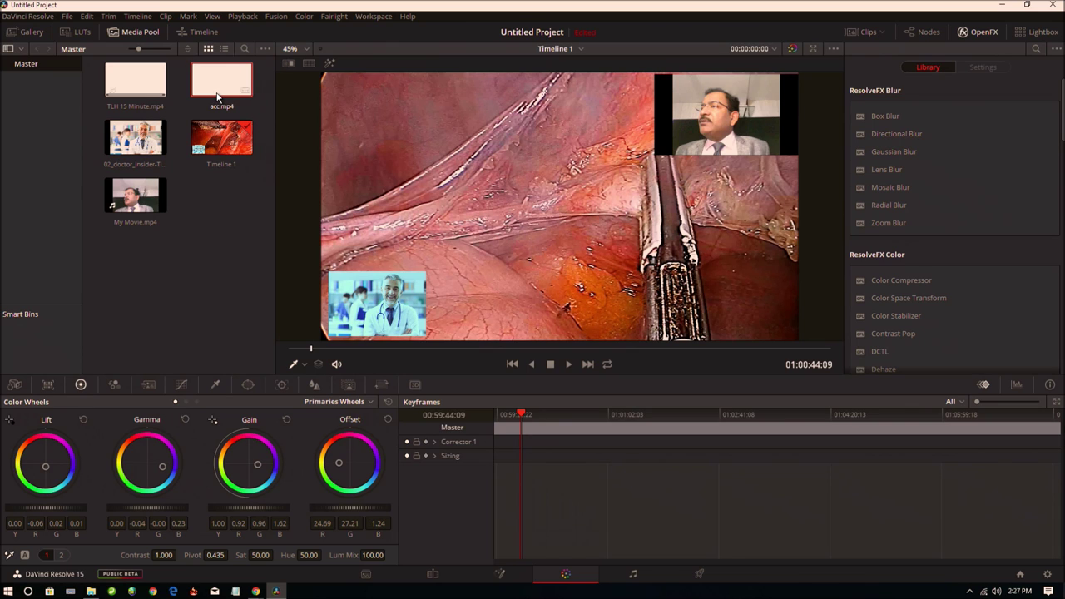
{"action": "left_click", "coordinate": [133, 85]}
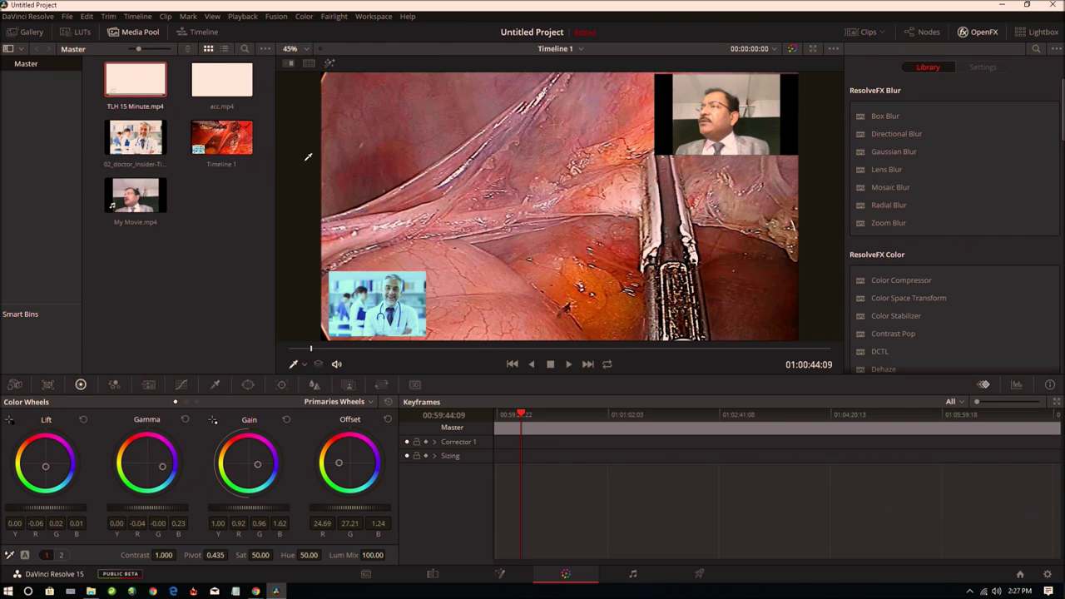
{"action": "mouse_move", "coordinate": [246, 153]}
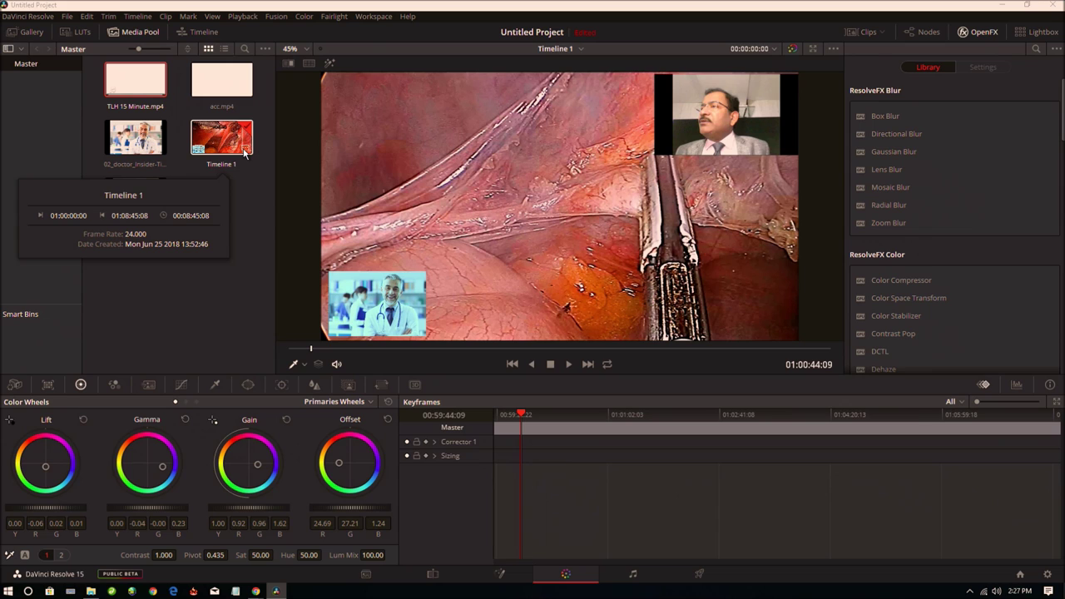
Close DaVinci Resolve, saving the project as '25th June'.
{"action": "left_click", "coordinate": [8, 18]}
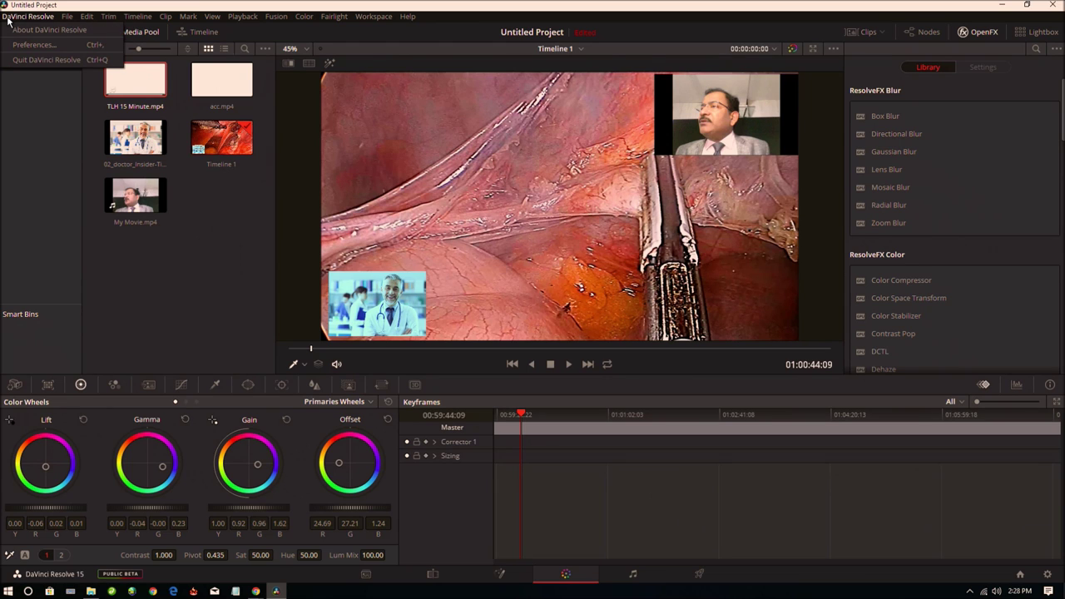
{"action": "left_click", "coordinate": [37, 6]}
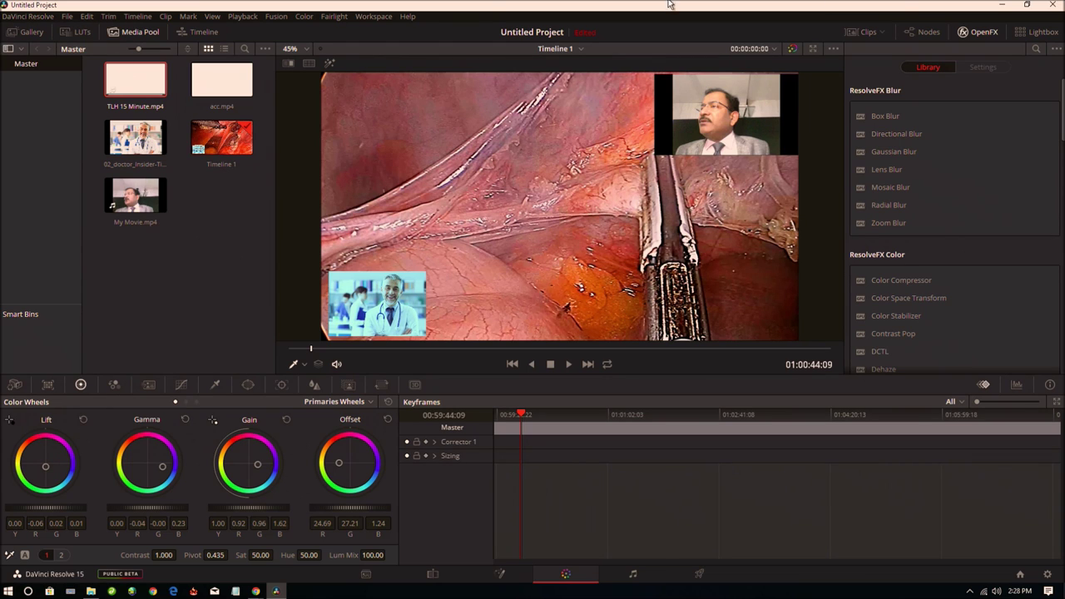
{"action": "left_click", "coordinate": [1053, 4]}
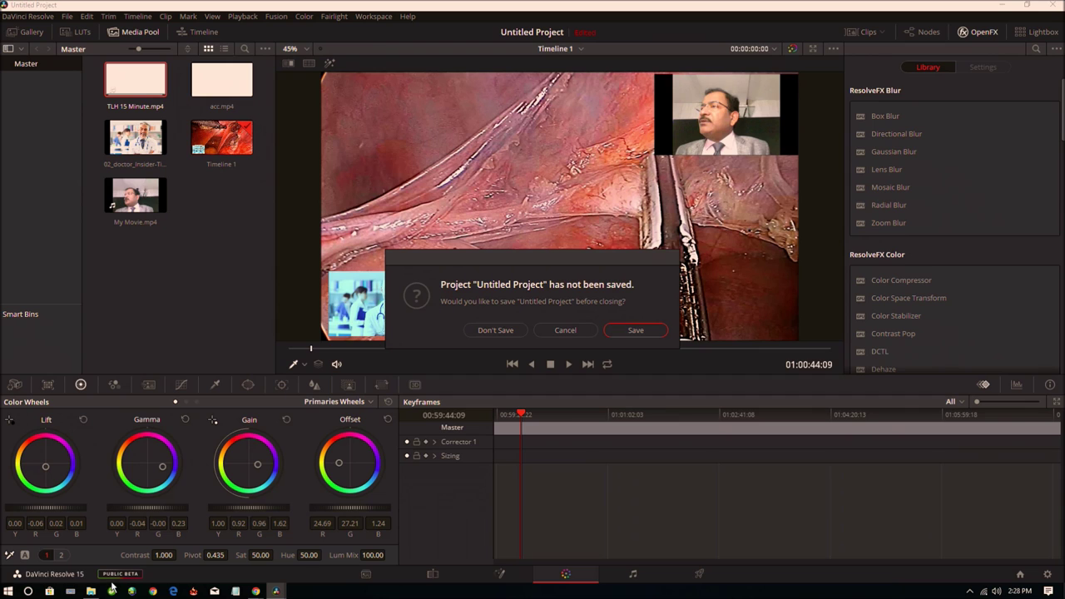
{"action": "left_click", "coordinate": [640, 330]}
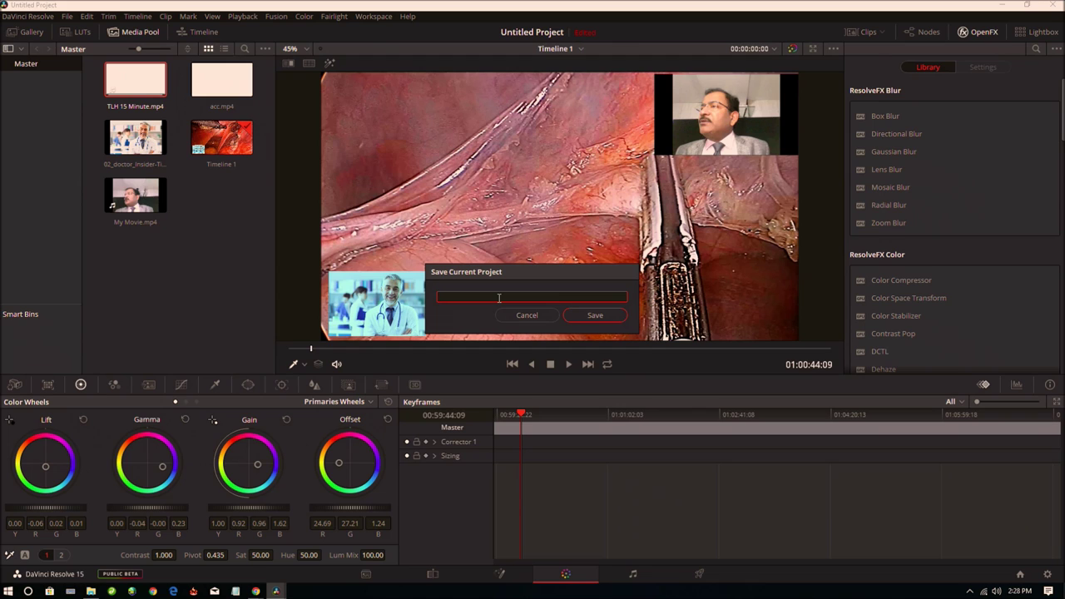
{"action": "type", "text": "2"}
{"action": "type", "text": "5th J"}
{"action": "type", "text": "un"}
{"action": "type", "text": "e"}
{"action": "left_click", "coordinate": [595, 315]}
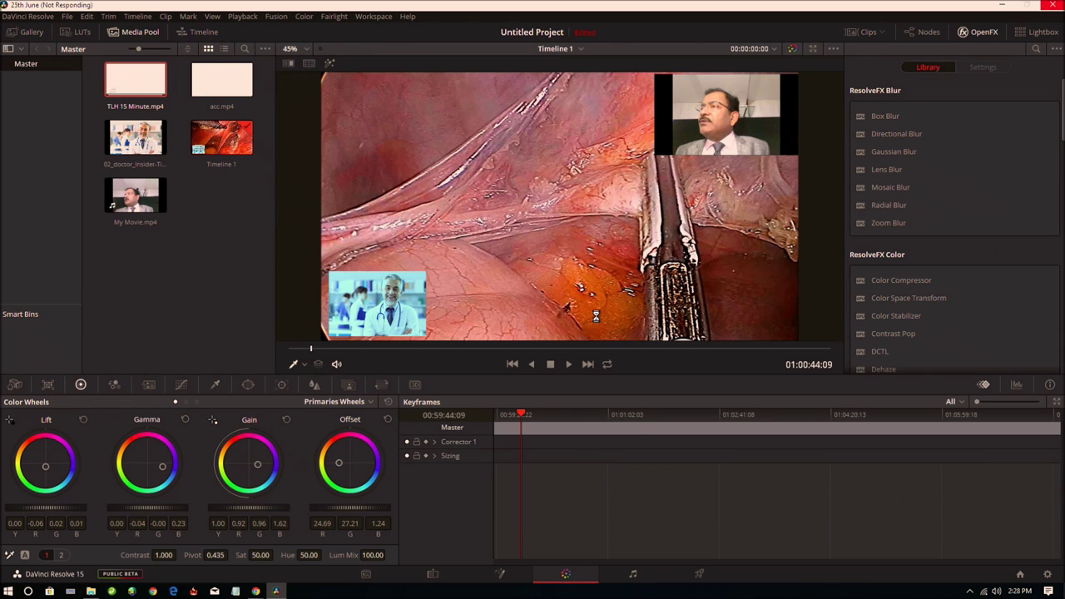
{"action": "mouse_move", "coordinate": [279, 591]}
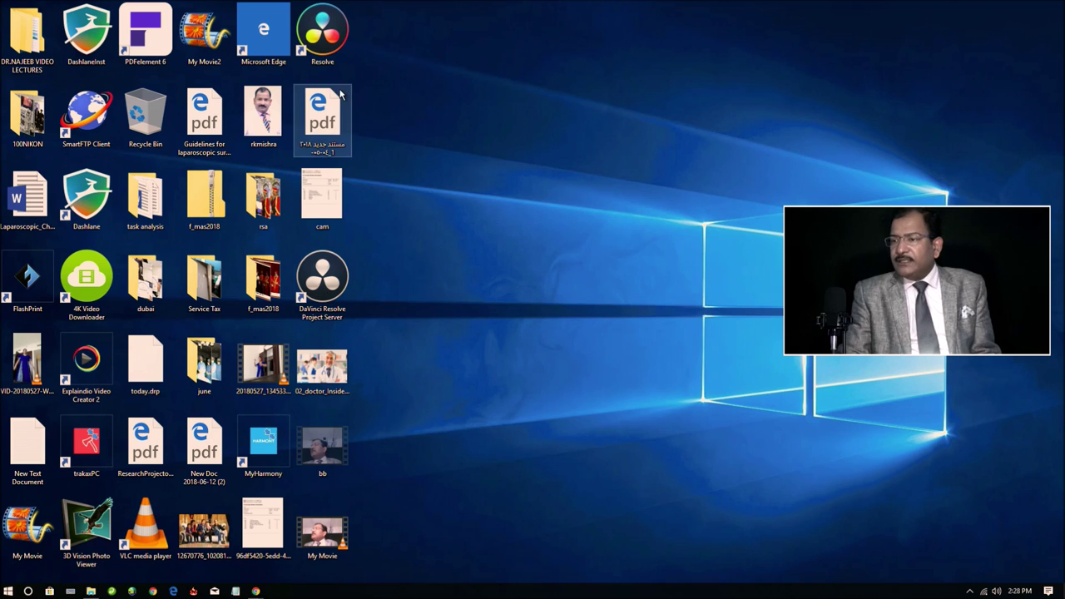
Relaunch DaVinci Resolve from its desktop icon and reach for Chrome on the taskbar while it loads.
{"action": "double_click", "coordinate": [330, 39]}
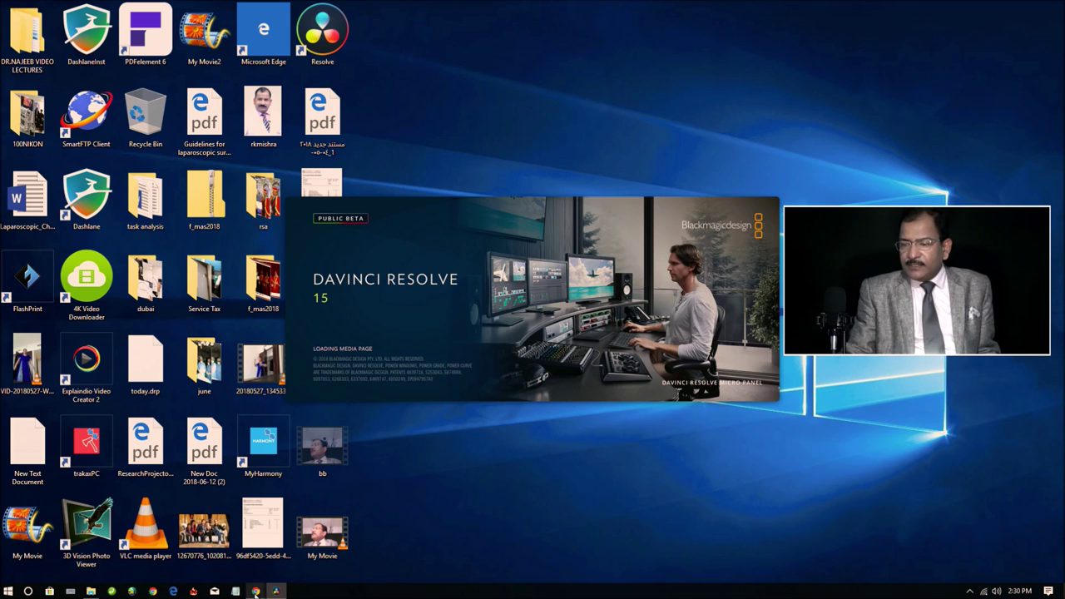
{"action": "mouse_move", "coordinate": [255, 593]}
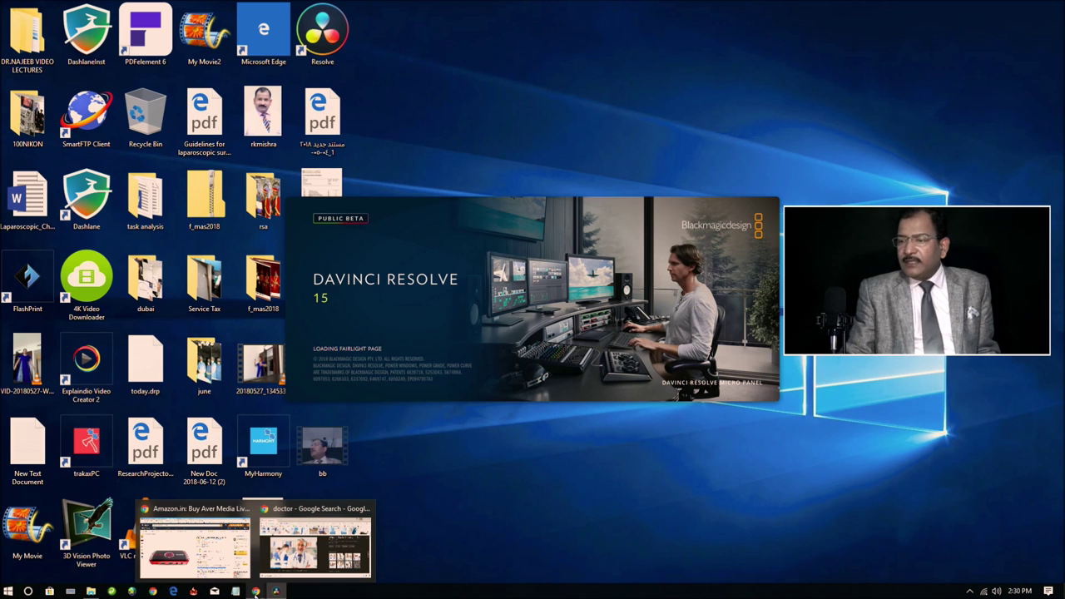
Search Google for 'how to add text in davinci reolve' and scroll through the results.
{"action": "left_click", "coordinate": [222, 564]}
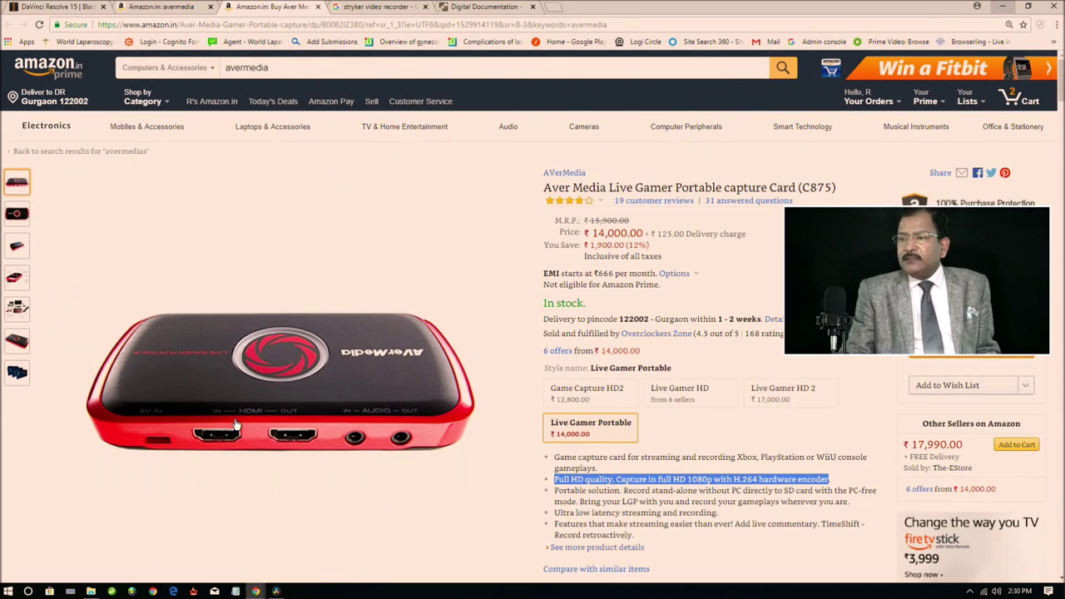
{"action": "left_click", "coordinate": [532, 25]}
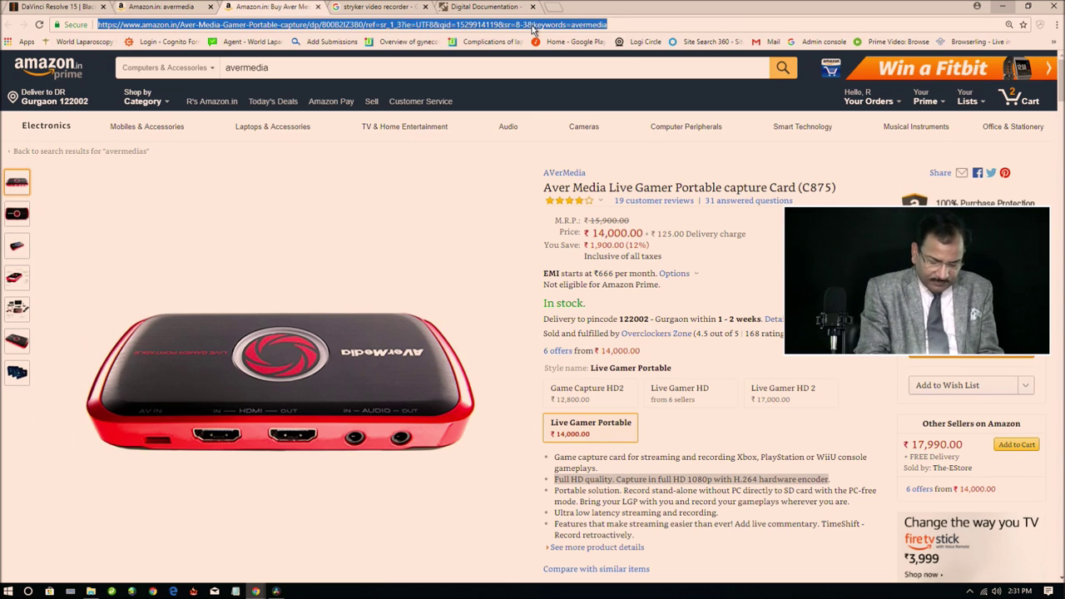
{"action": "type", "text": "how t"}
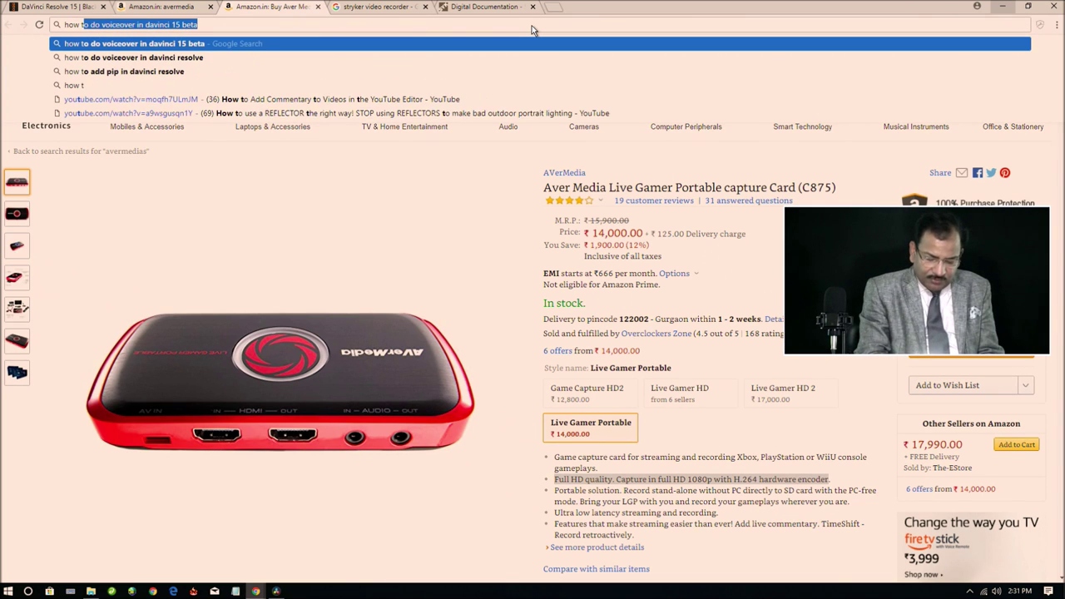
{"action": "type", "text": "o add tex"}
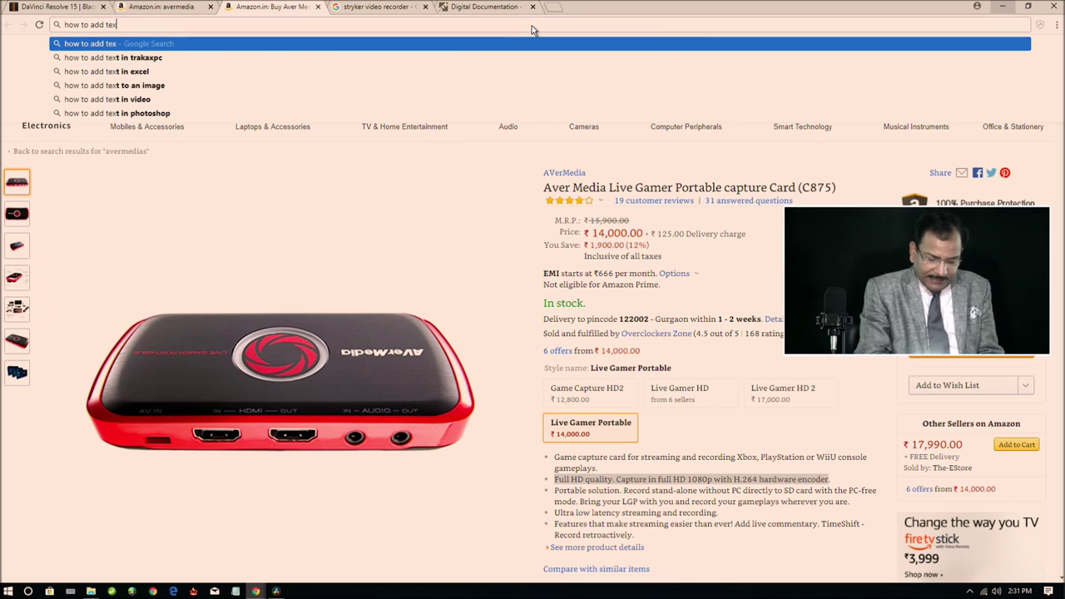
{"action": "type", "text": "t in da"}
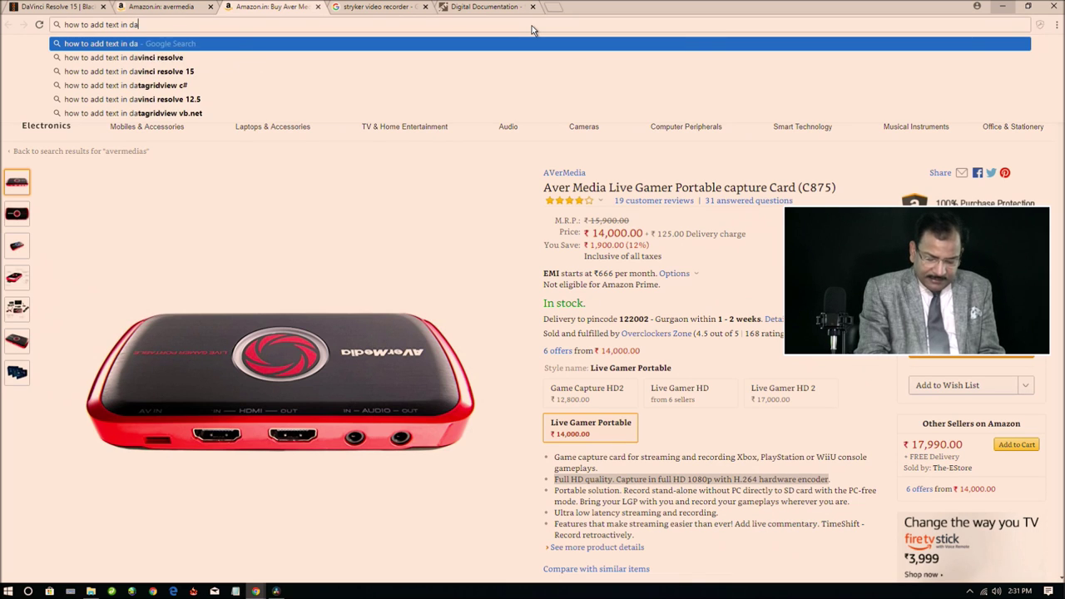
{"action": "type", "text": "vinci re"}
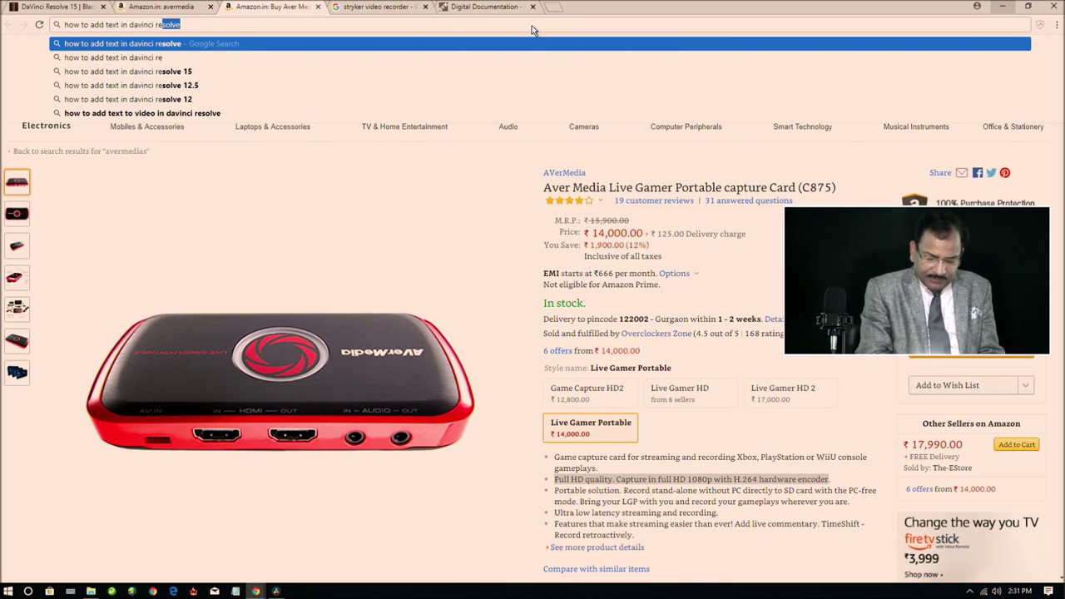
{"action": "type", "text": "olve"}
{"action": "key", "text": "Return"}
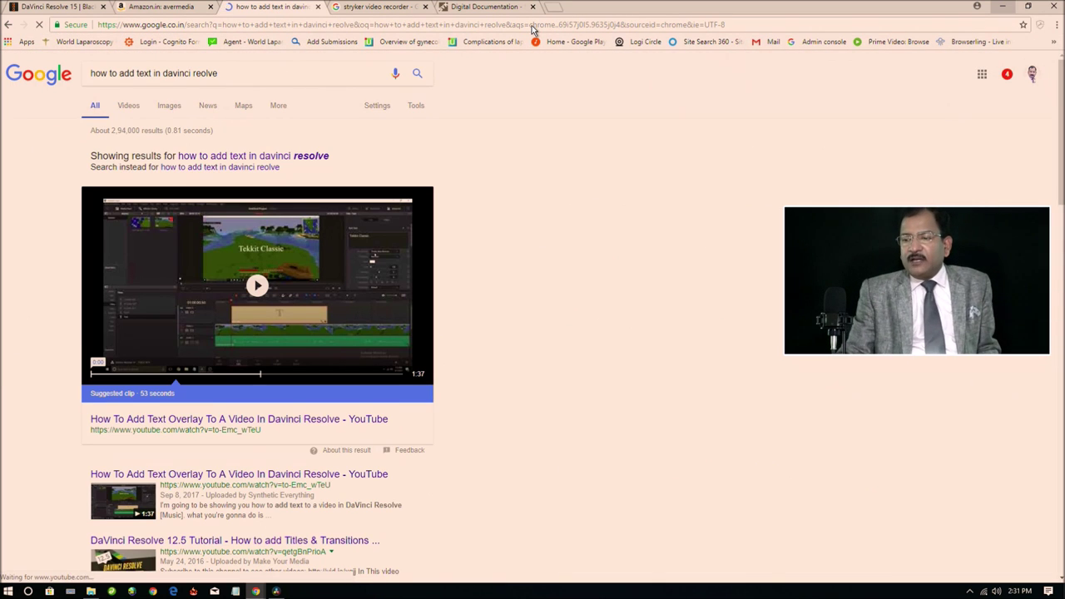
{"action": "scroll", "coordinate": [501, 274], "scroll_direction": "down", "scroll_amount": 5}
{"action": "scroll", "coordinate": [501, 276], "scroll_direction": "down", "scroll_amount": 1}
{"action": "scroll", "coordinate": [501, 292], "scroll_direction": "down", "scroll_amount": 7}
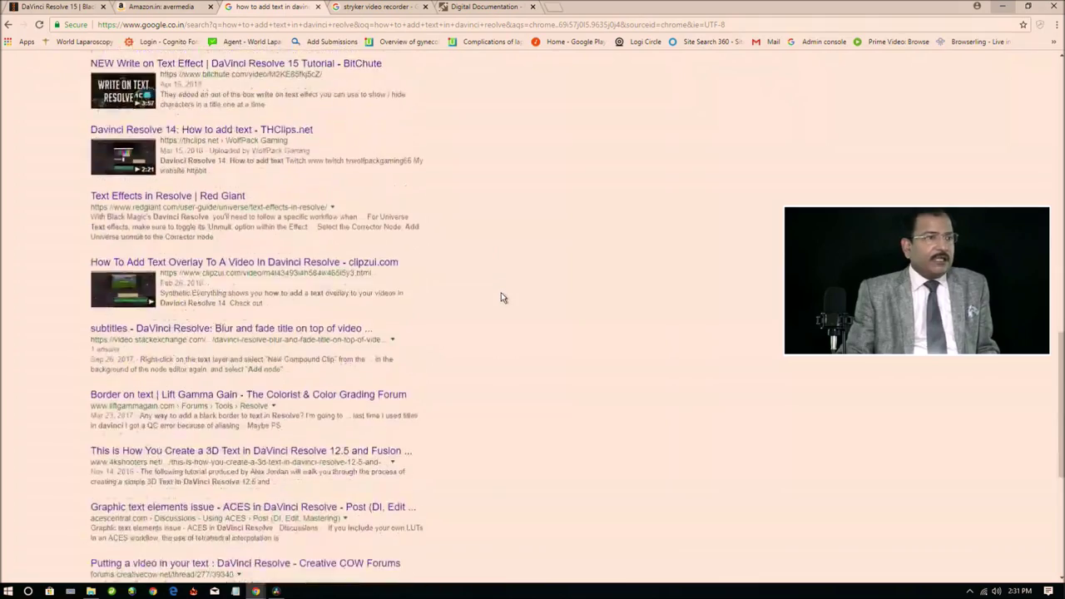
{"action": "scroll", "coordinate": [501, 292], "scroll_direction": "down", "scroll_amount": 4}
{"action": "scroll", "coordinate": [509, 351], "scroll_direction": "up", "scroll_amount": 8}
{"action": "scroll", "coordinate": [509, 351], "scroll_direction": "up", "scroll_amount": 6}
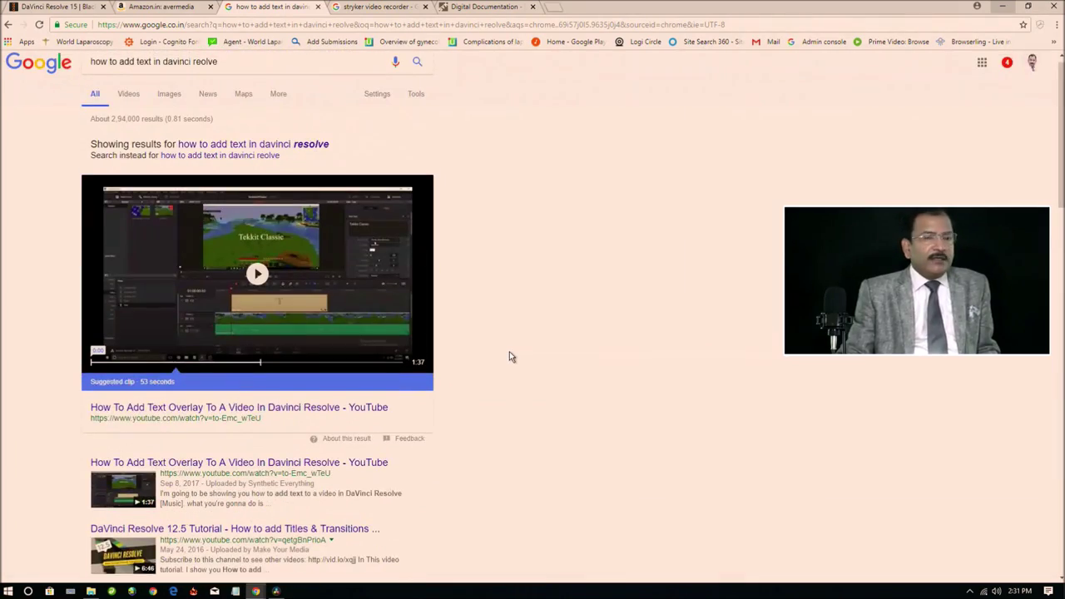
{"action": "scroll", "coordinate": [511, 357], "scroll_direction": "up", "scroll_amount": 1}
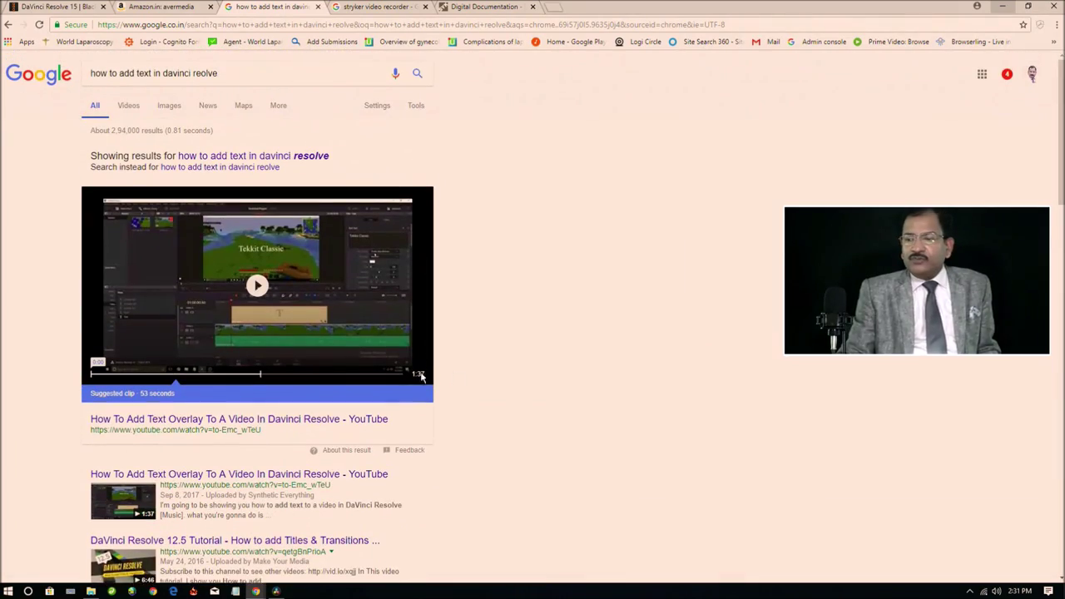
Preview the suggested text tutorial video, then close the tab and minimise Chrome.
{"action": "left_click", "coordinate": [258, 288]}
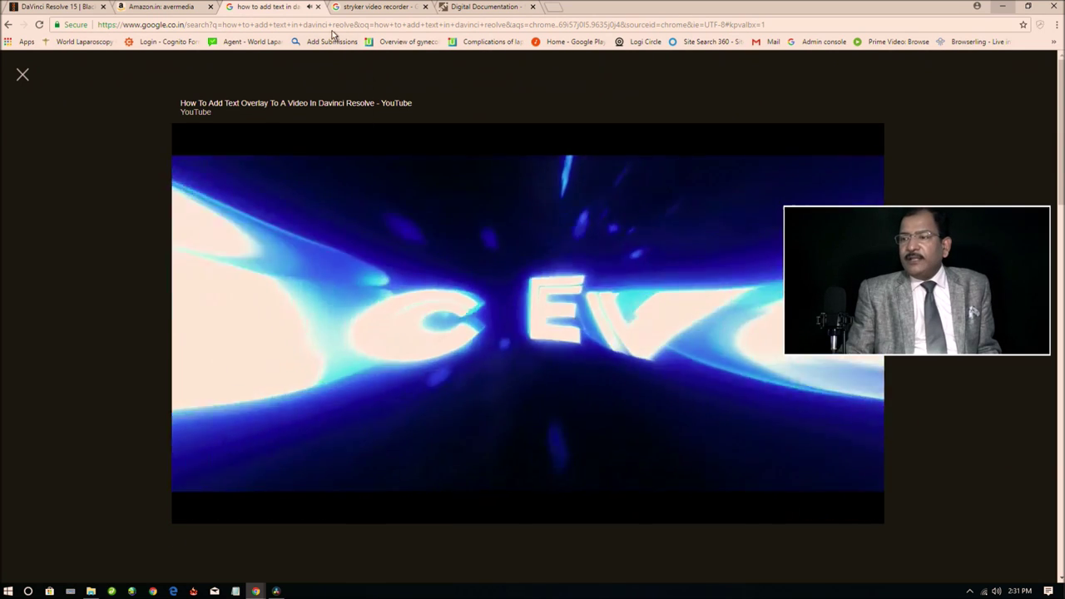
{"action": "left_click", "coordinate": [318, 6]}
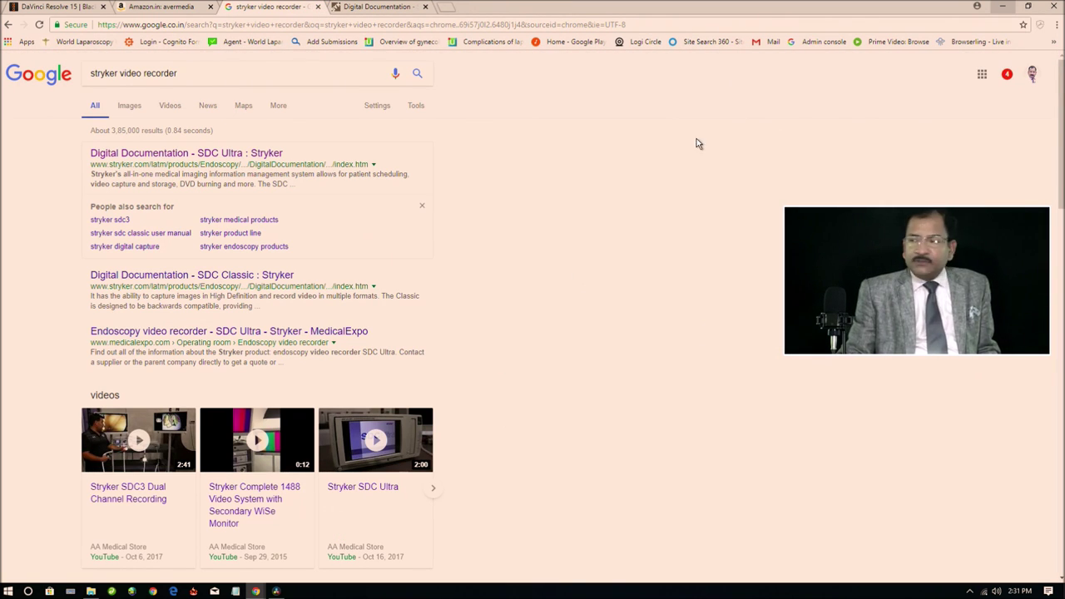
{"action": "left_click", "coordinate": [1001, 6]}
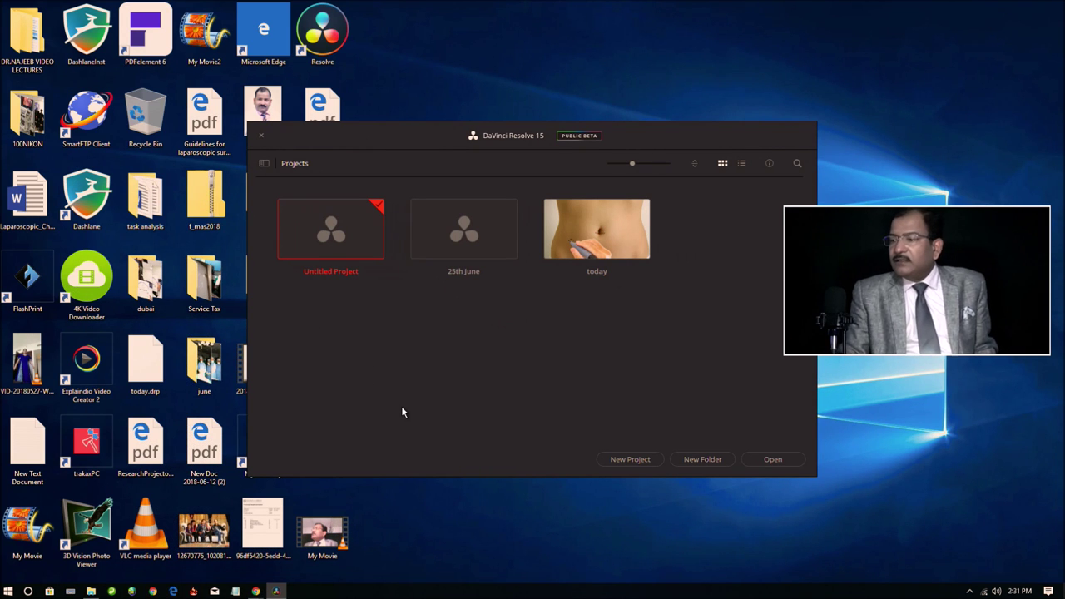
Reopen the 25th June project, pull its colour curve into a lower S-curve, and switch to Fairlight.
{"action": "double_click", "coordinate": [479, 239]}
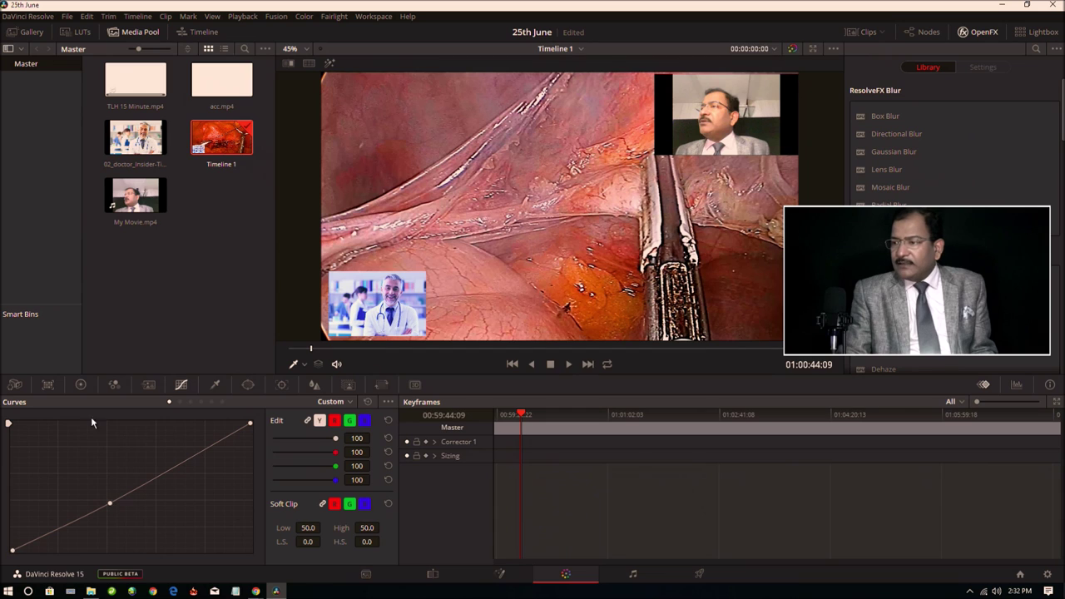
{"action": "left_click_drag", "start_coordinate": [111, 505], "coordinate": [77, 515]}
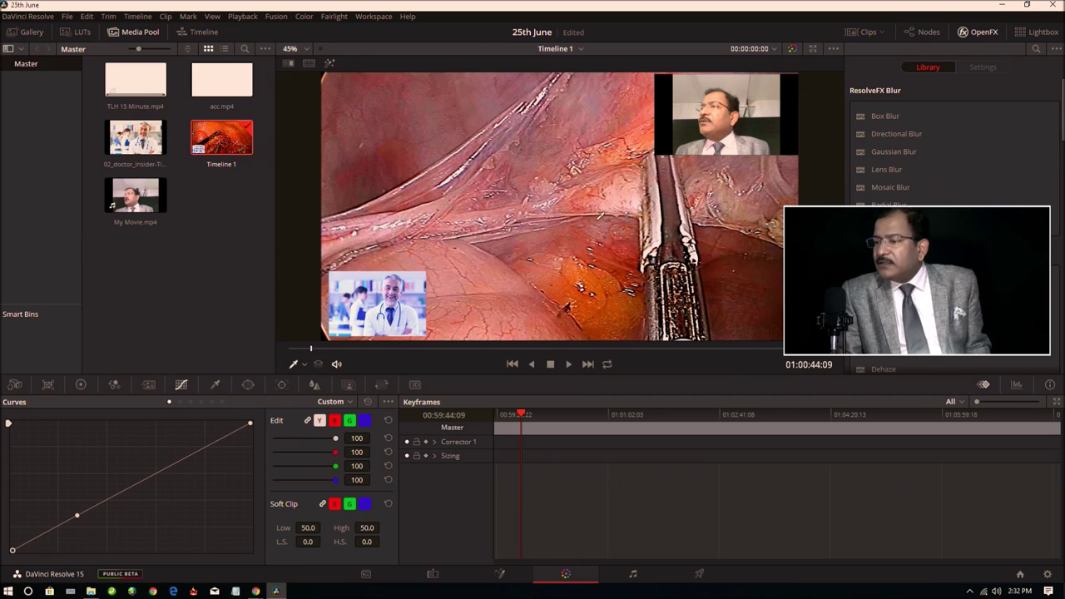
{"action": "left_click", "coordinate": [644, 579]}
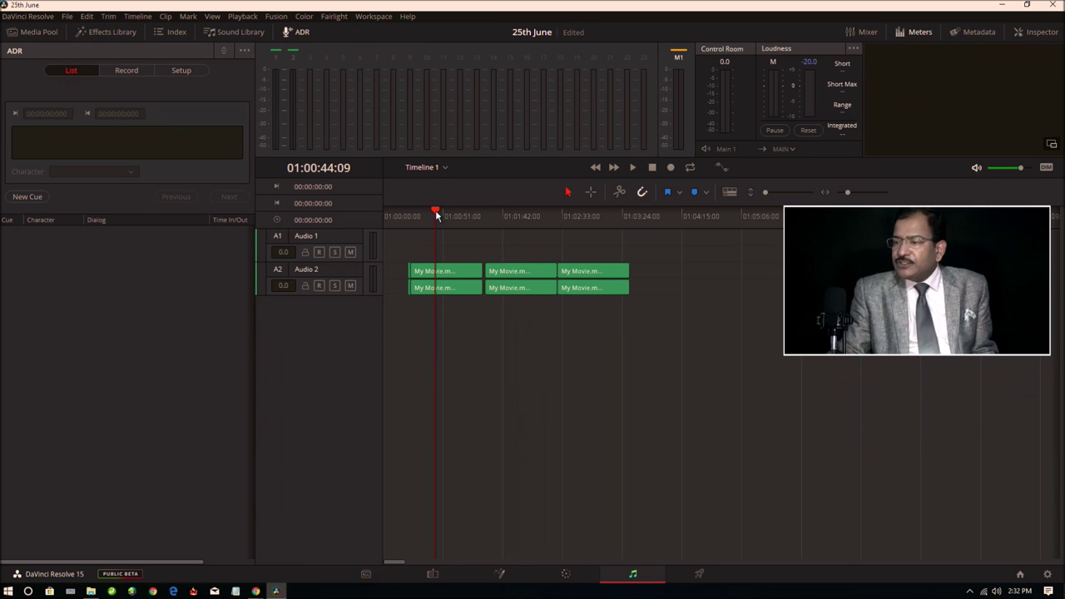
Play the timeline from 01:01:08:21 to review the audio, then stop playback.
{"action": "key", "text": "space"}
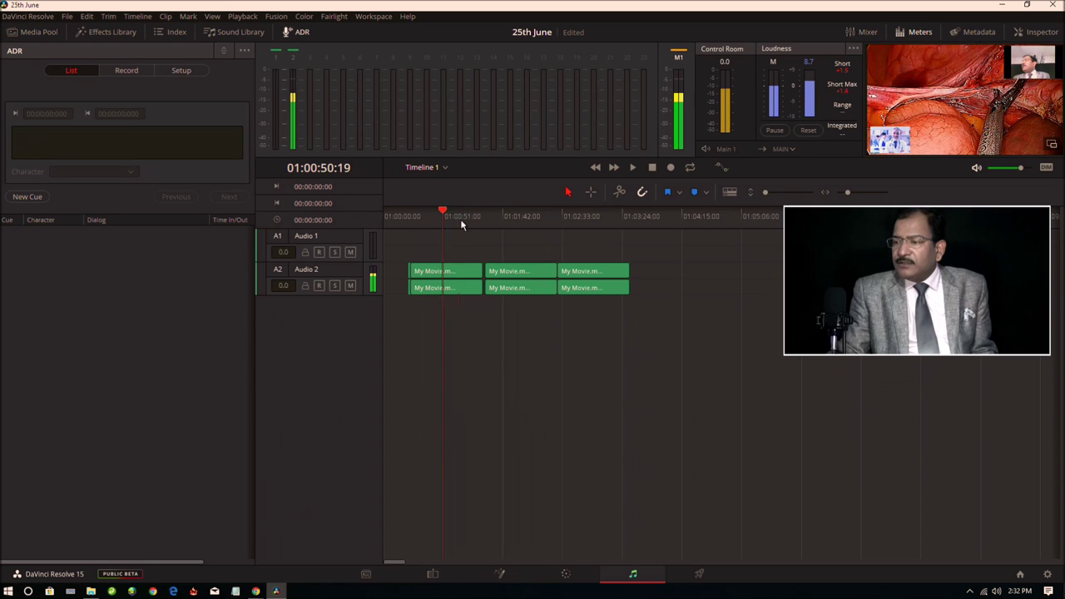
{"action": "left_click", "coordinate": [463, 218]}
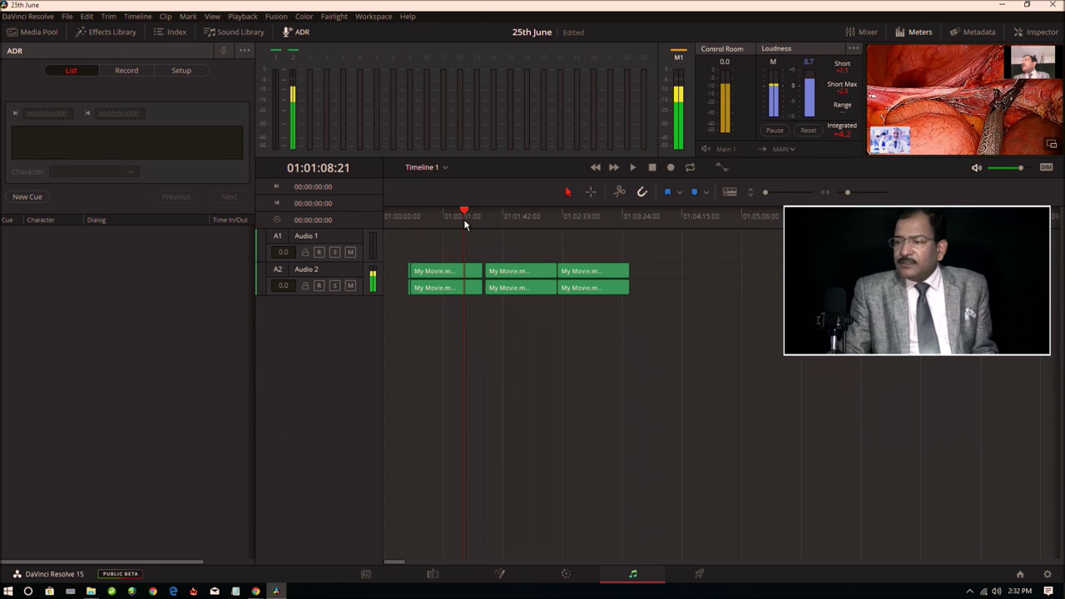
{"action": "left_click", "coordinate": [632, 169]}
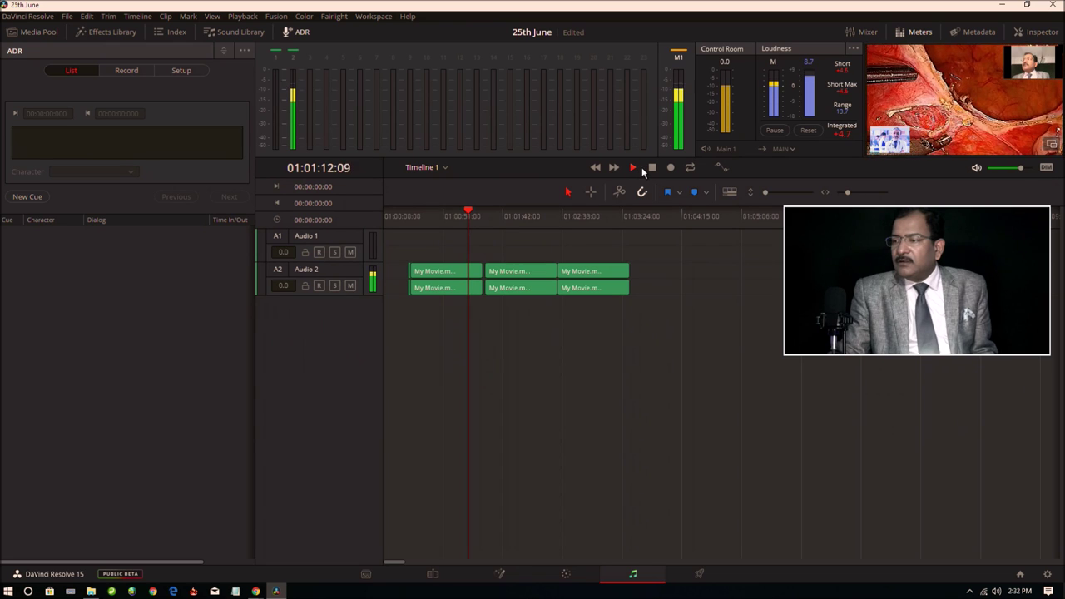
{"action": "left_click", "coordinate": [653, 168]}
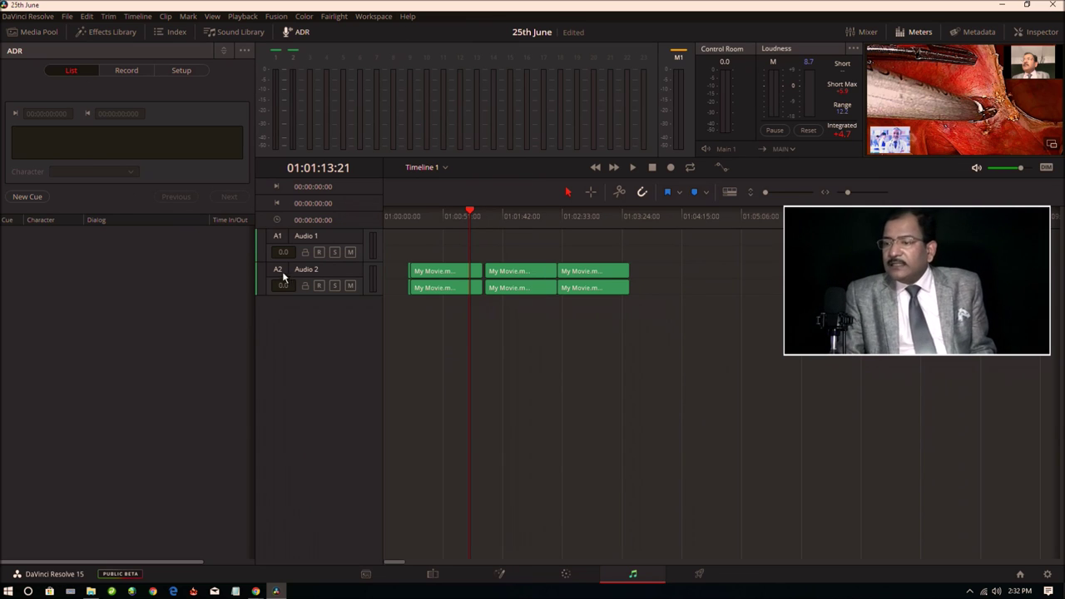
Solo and then mute the Audio 2 track holding the three My Movie clips.
{"action": "left_click", "coordinate": [319, 285]}
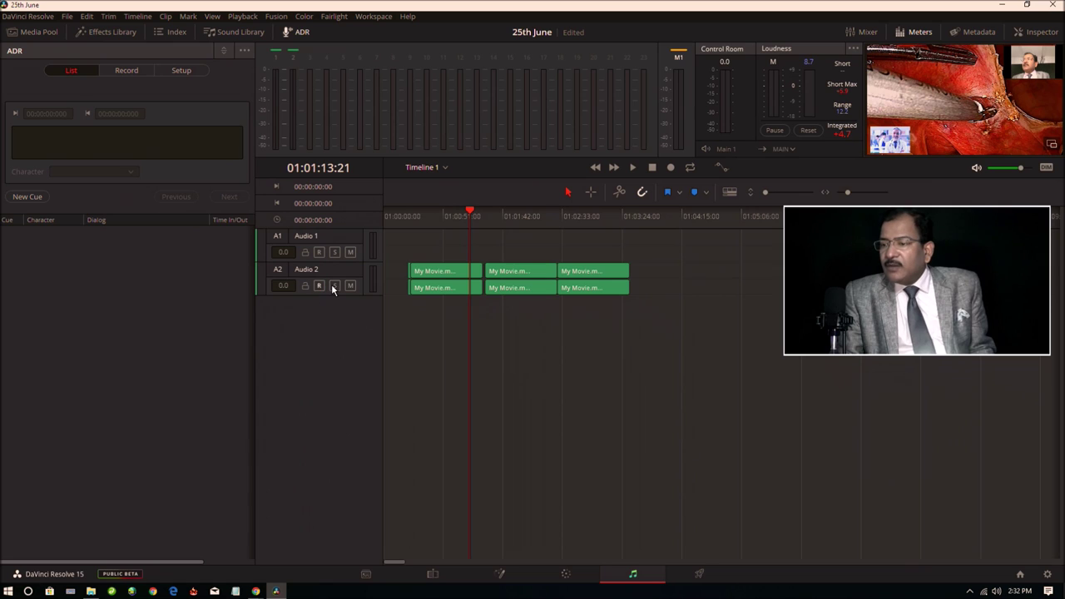
{"action": "left_click", "coordinate": [350, 286]}
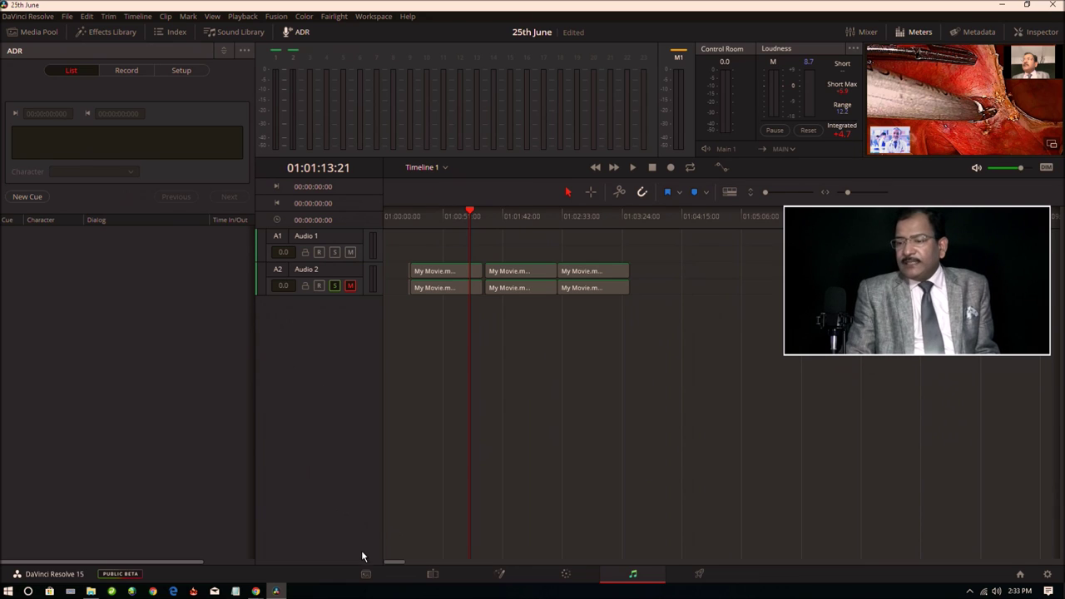
{"action": "mouse_move", "coordinate": [256, 591]}
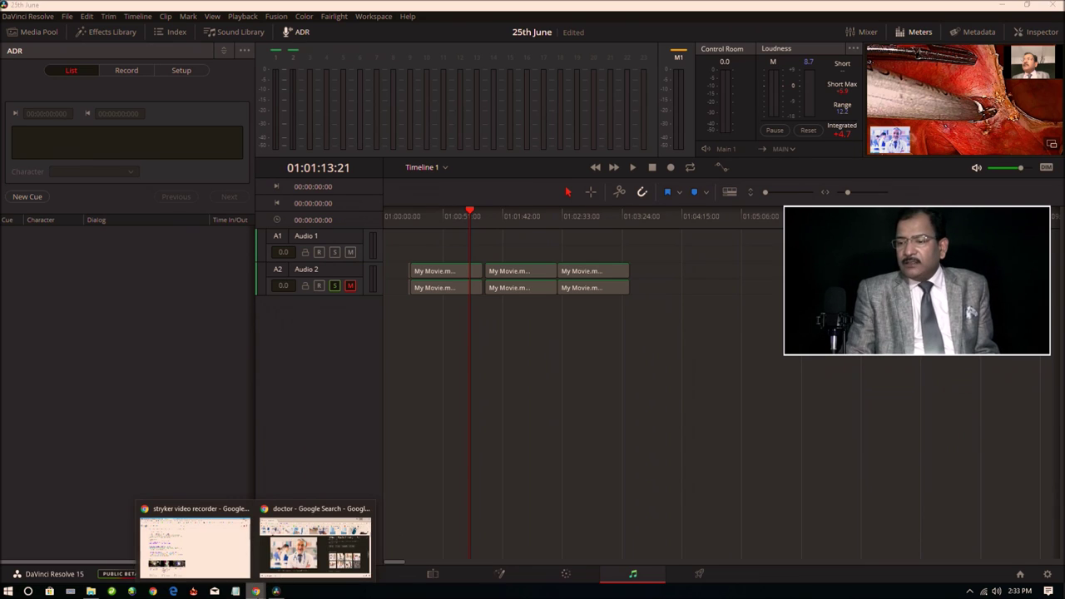
In Chrome, replace the old query with a Google search for 'music free mp3 file'.
{"action": "left_click", "coordinate": [234, 545]}
{"action": "left_click", "coordinate": [244, 69]}
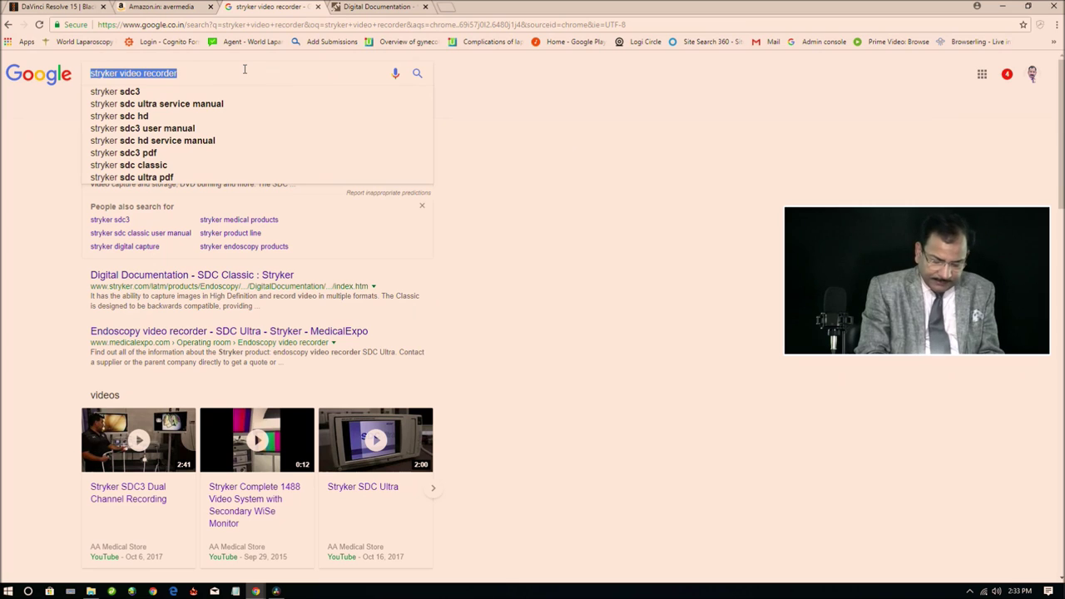
{"action": "type", "text": "music f"}
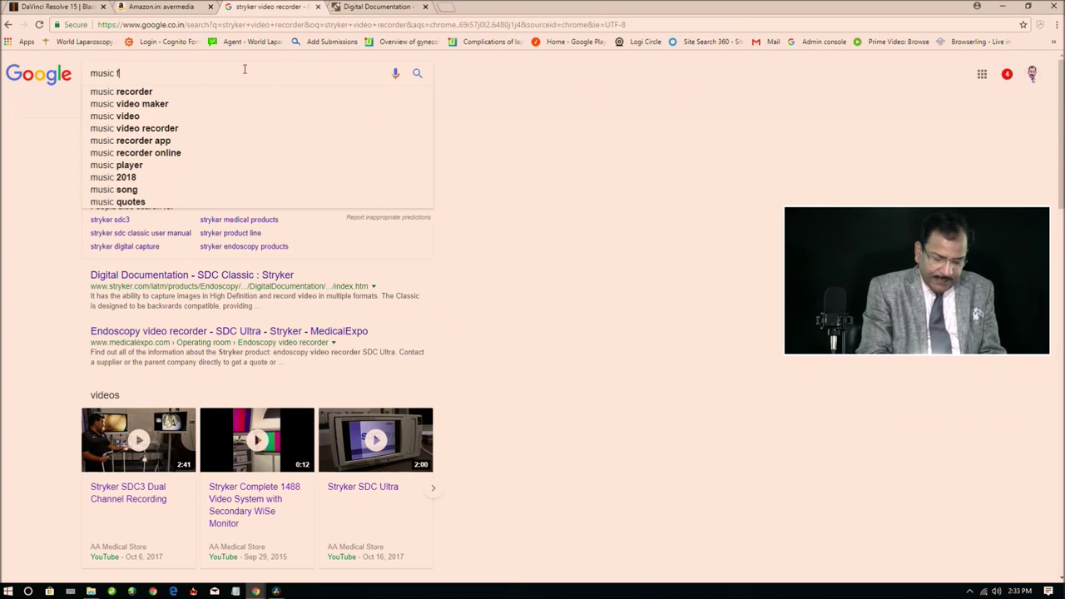
{"action": "type", "text": "ree "}
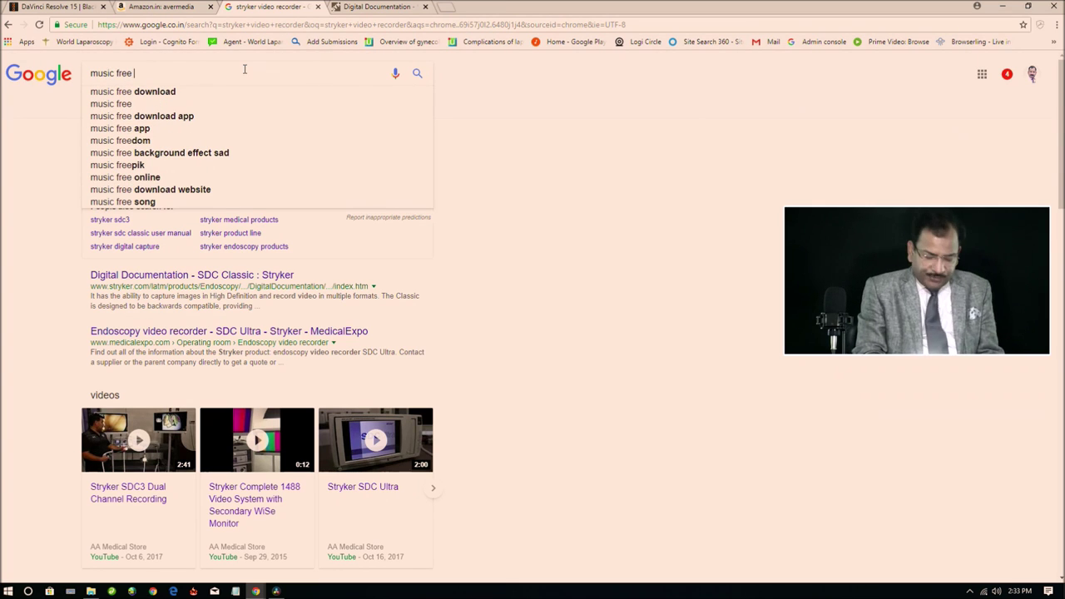
{"action": "type", "text": "mp"}
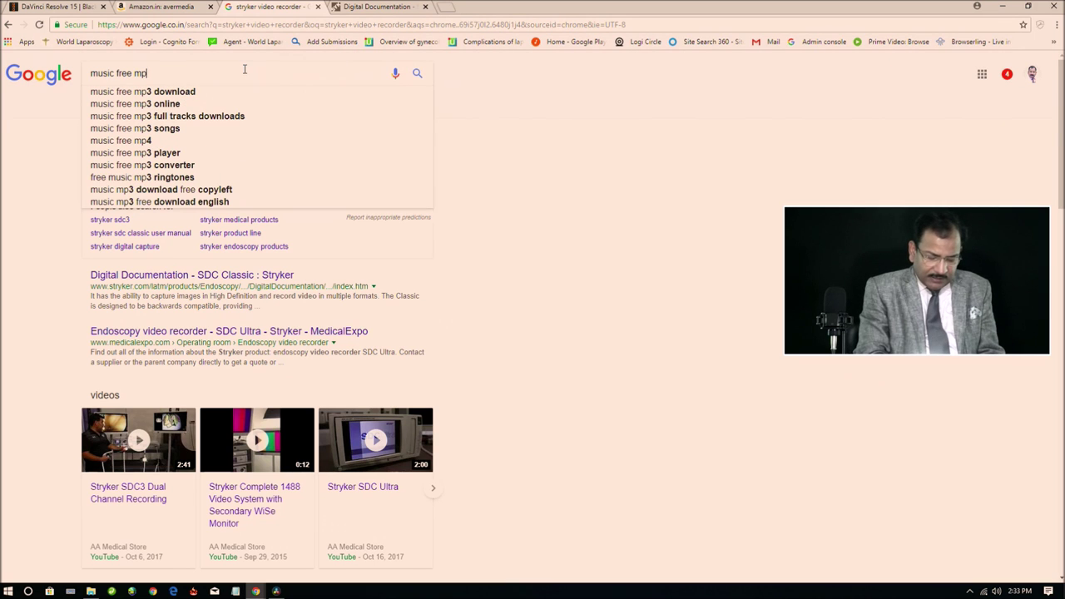
{"action": "type", "text": "3 fil"}
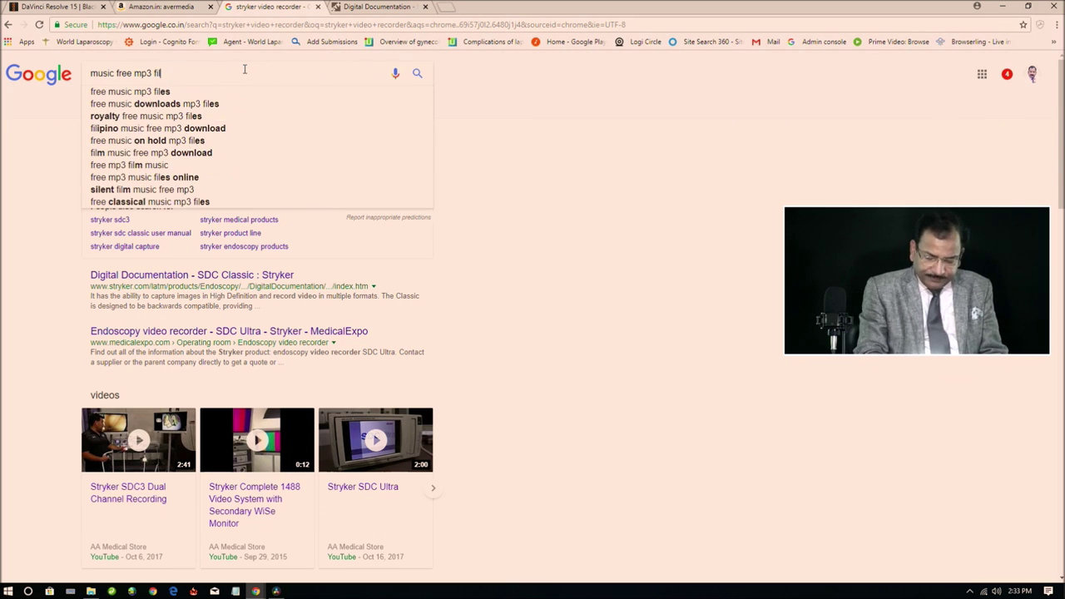
{"action": "type", "text": "e"}
{"action": "key", "text": "Return"}
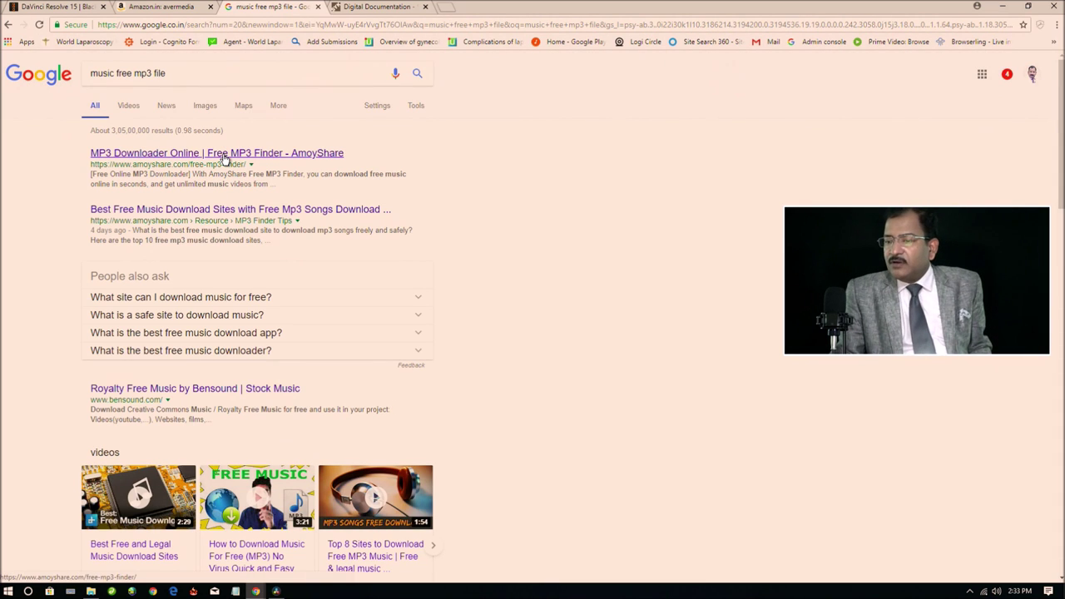
Open and scroll the AmoyShare Free MP3 Finder result, then return to DaVinci Resolve.
{"action": "left_click", "coordinate": [225, 159]}
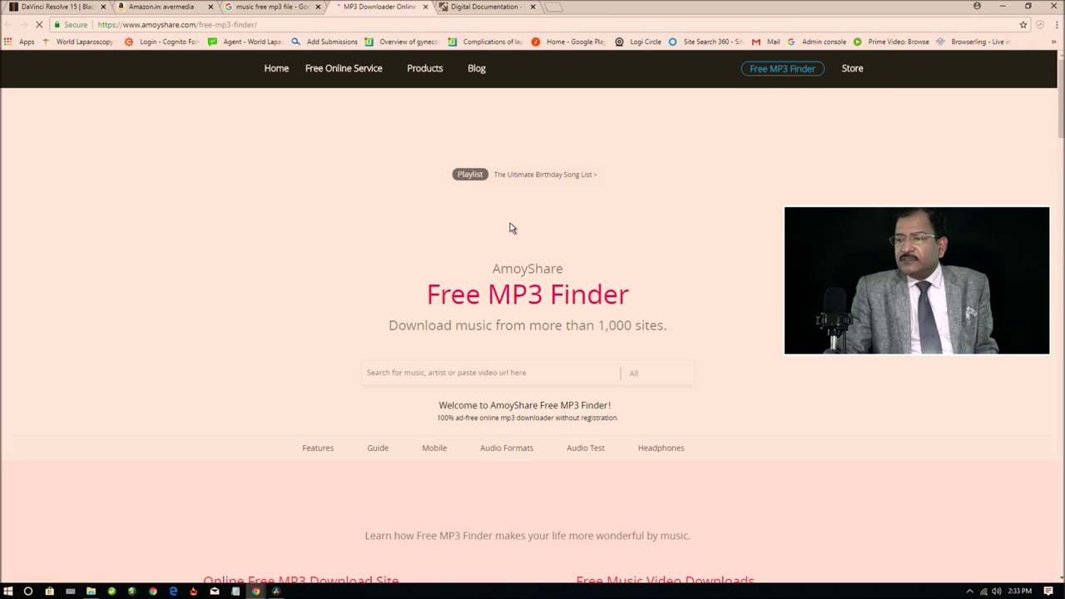
{"action": "scroll", "coordinate": [535, 365], "scroll_direction": "down", "scroll_amount": 2}
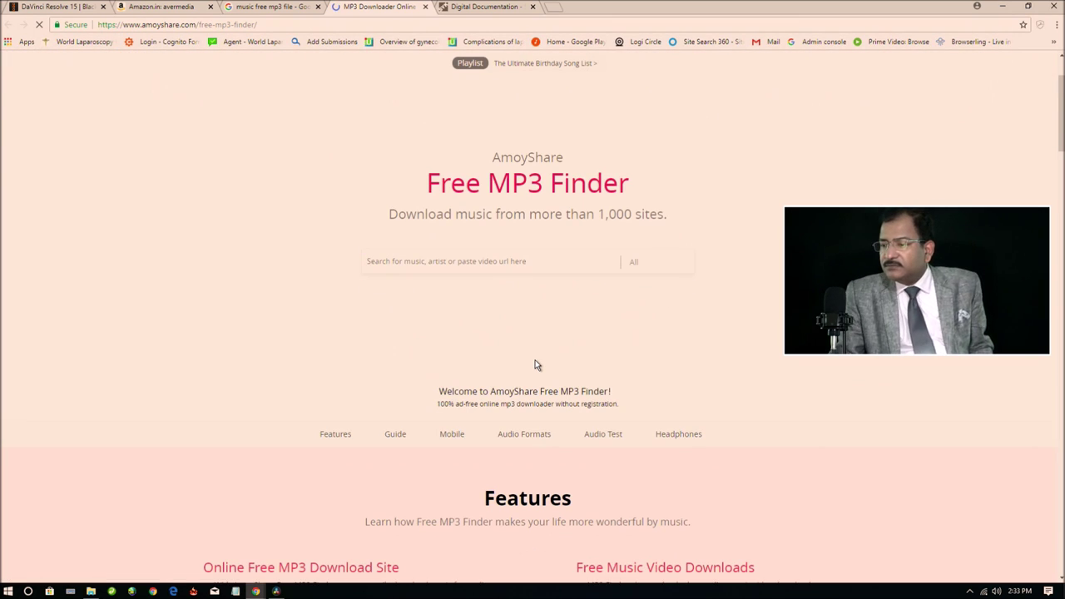
{"action": "scroll", "coordinate": [534, 366], "scroll_direction": "down", "scroll_amount": 4}
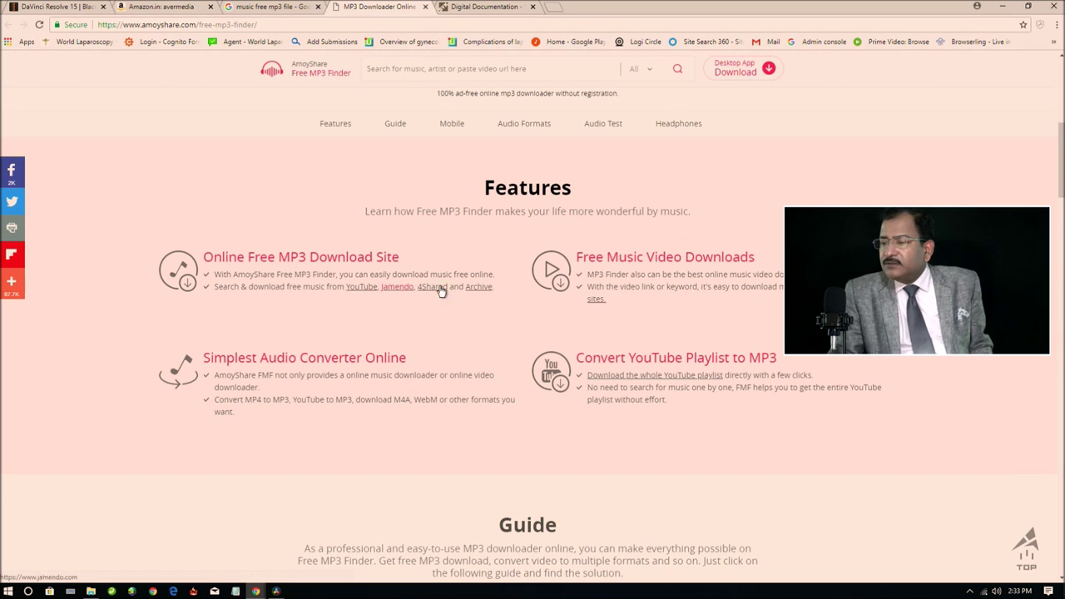
{"action": "scroll", "coordinate": [446, 399], "scroll_direction": "down", "scroll_amount": 8}
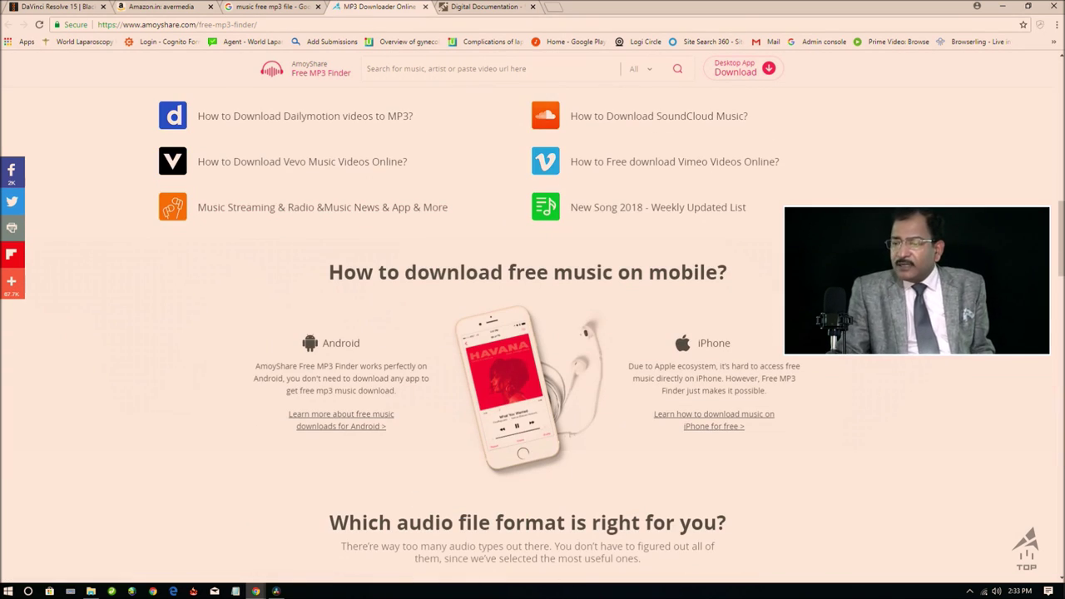
{"action": "left_click", "coordinate": [276, 591]}
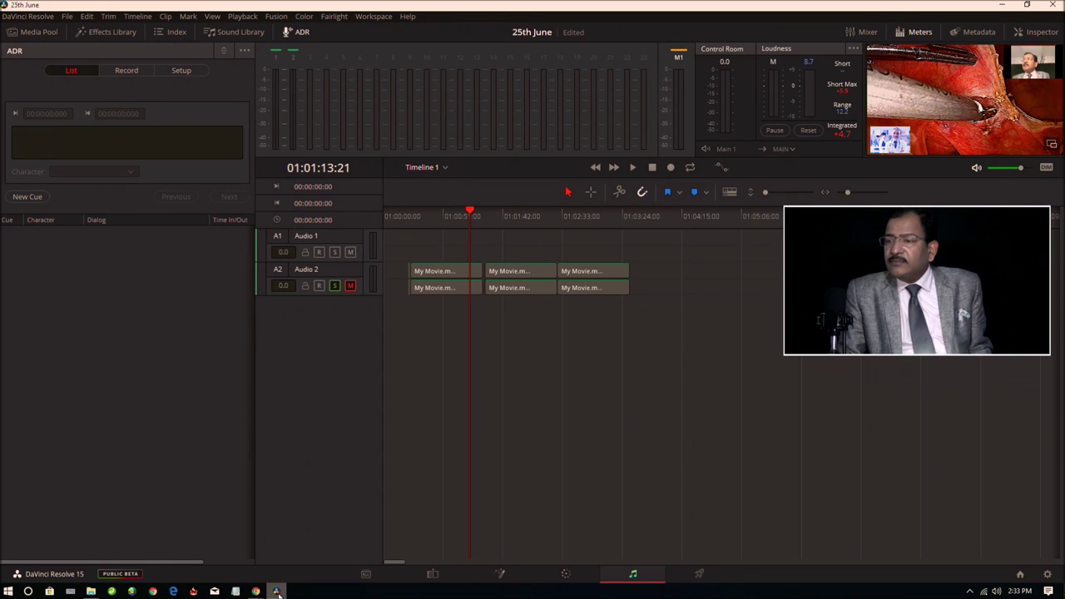
On the Edit page, use Import Media to browse Music > New folder > Aankh Micholi > Unknown Album.
{"action": "left_click", "coordinate": [449, 578]}
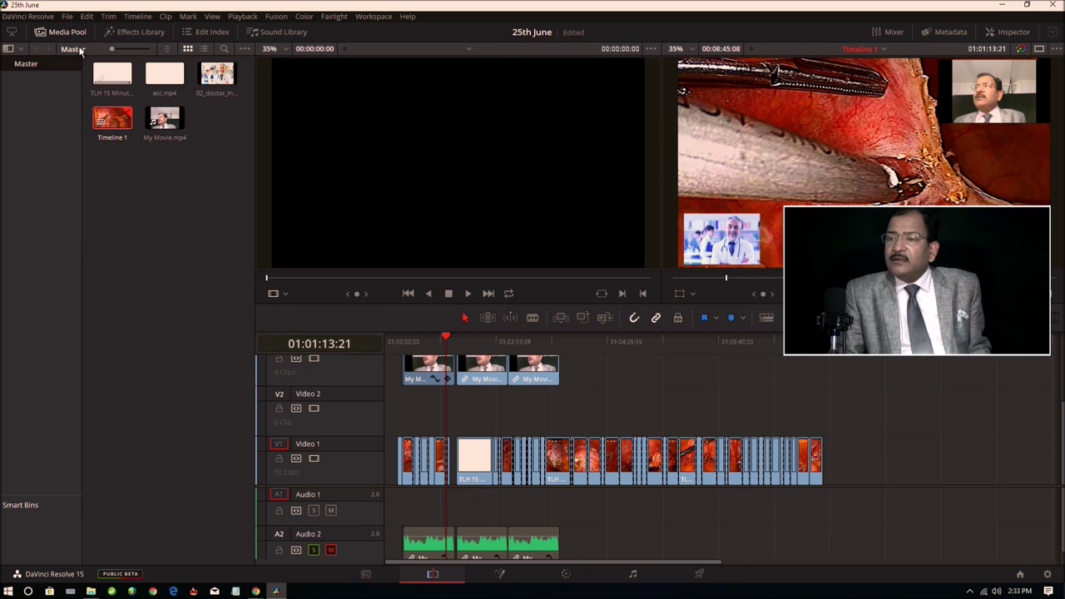
{"action": "left_click", "coordinate": [68, 19]}
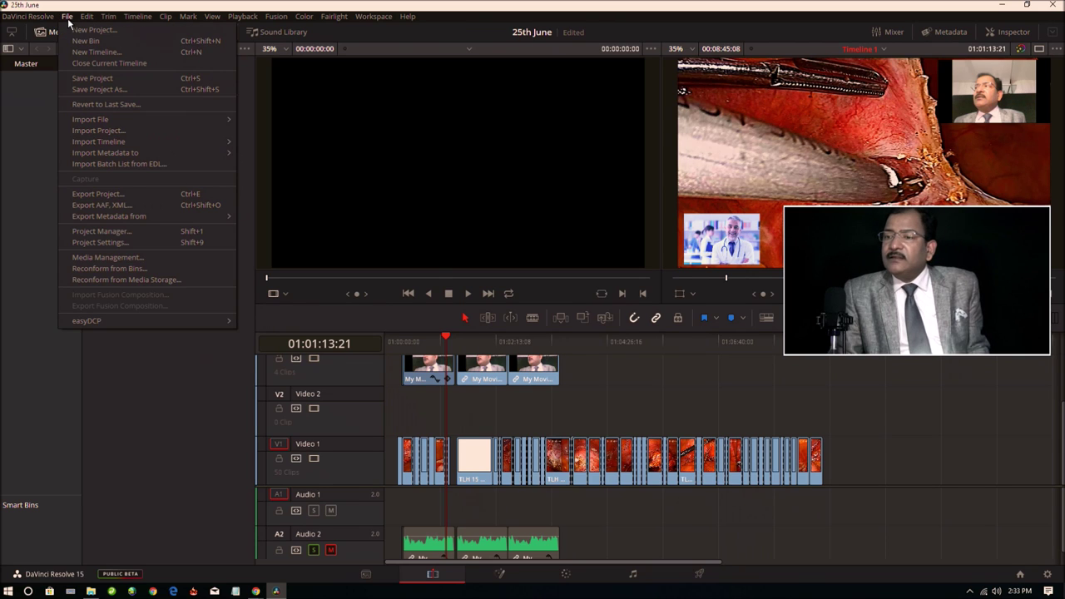
{"action": "mouse_move", "coordinate": [141, 120]}
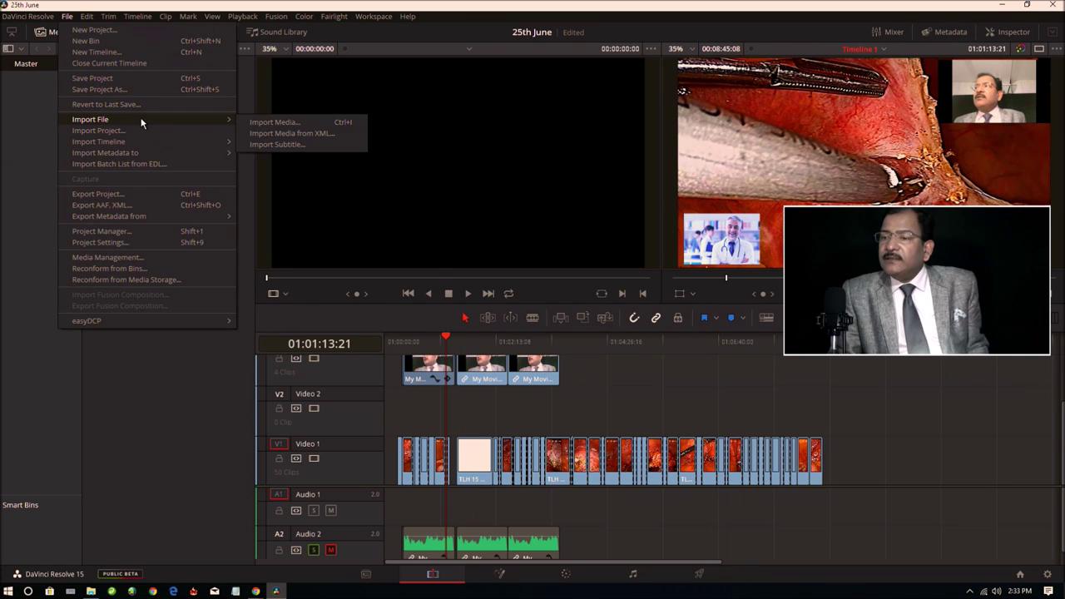
{"action": "left_click", "coordinate": [274, 123]}
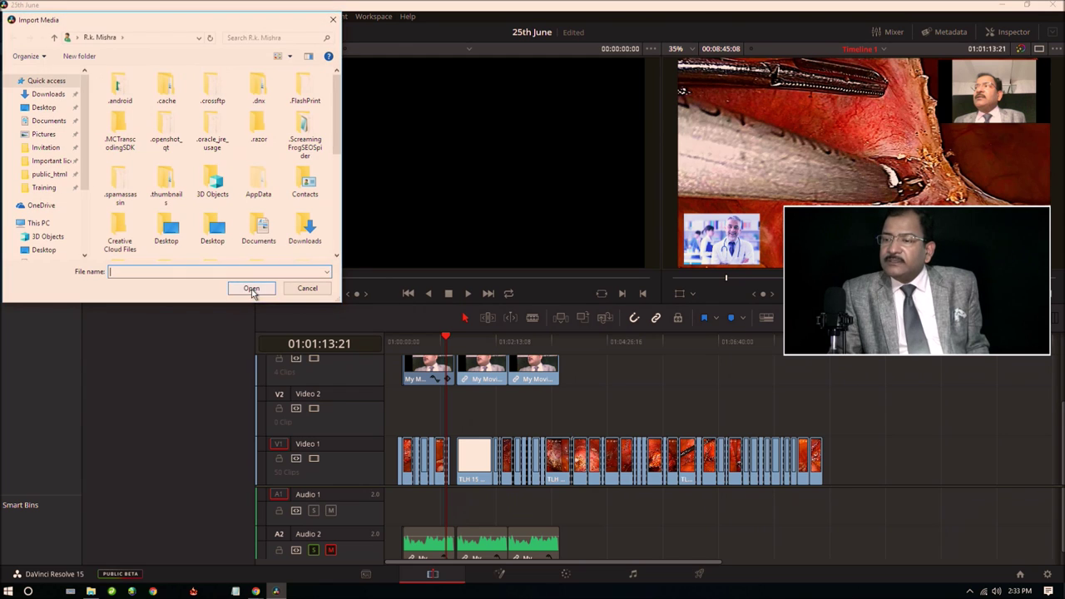
{"action": "left_click_drag", "start_coordinate": [247, 25], "coordinate": [319, 126]}
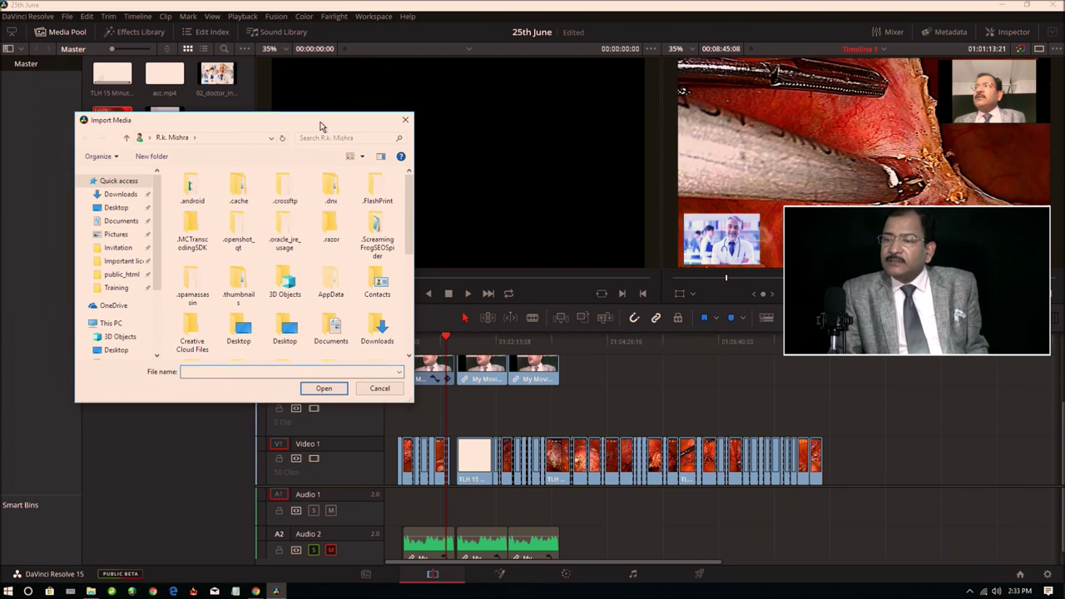
{"action": "scroll", "coordinate": [122, 281], "scroll_direction": "down", "scroll_amount": 2}
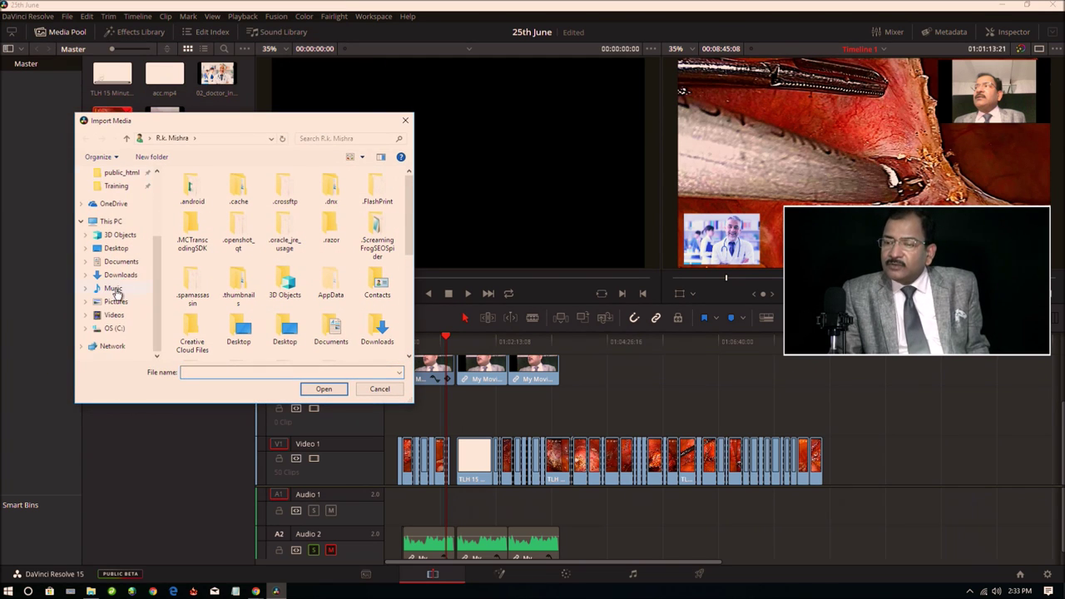
{"action": "left_click", "coordinate": [114, 288]}
{"action": "scroll", "coordinate": [274, 291], "scroll_direction": "down", "scroll_amount": 5}
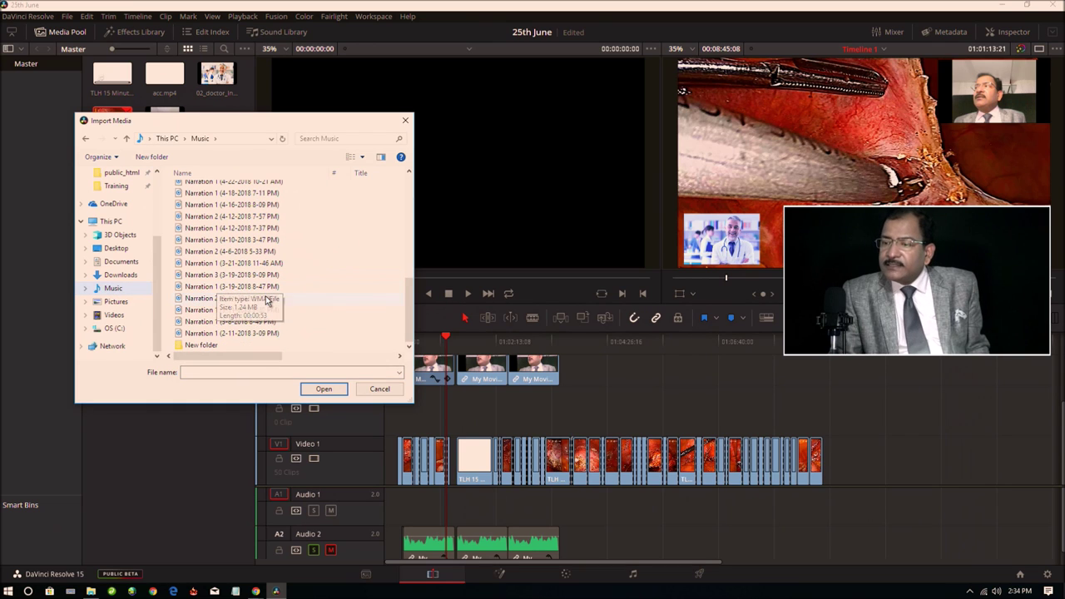
{"action": "double_click", "coordinate": [211, 348]}
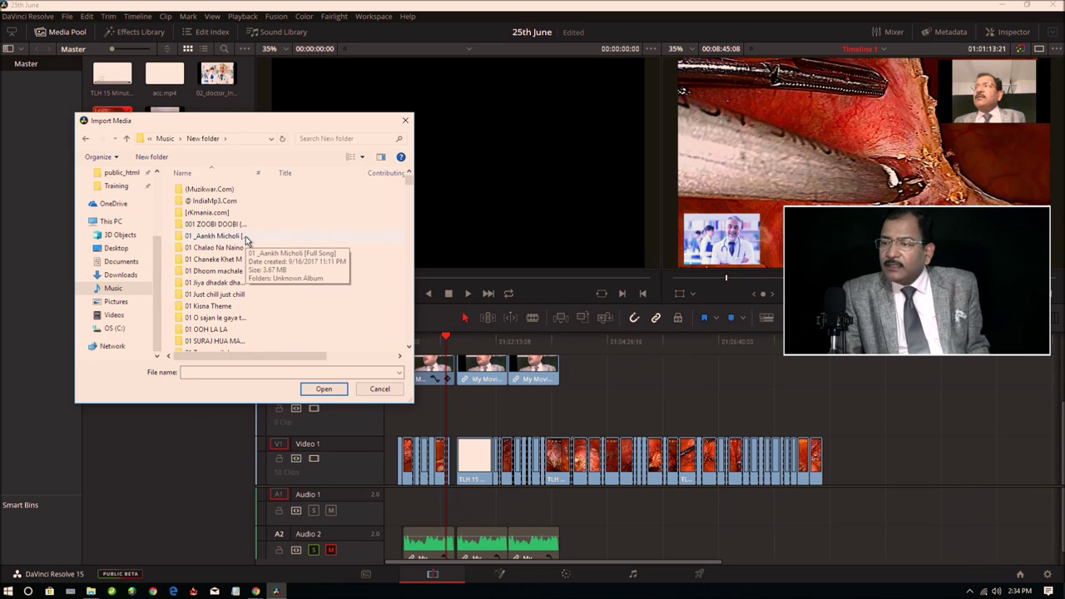
{"action": "double_click", "coordinate": [216, 236]}
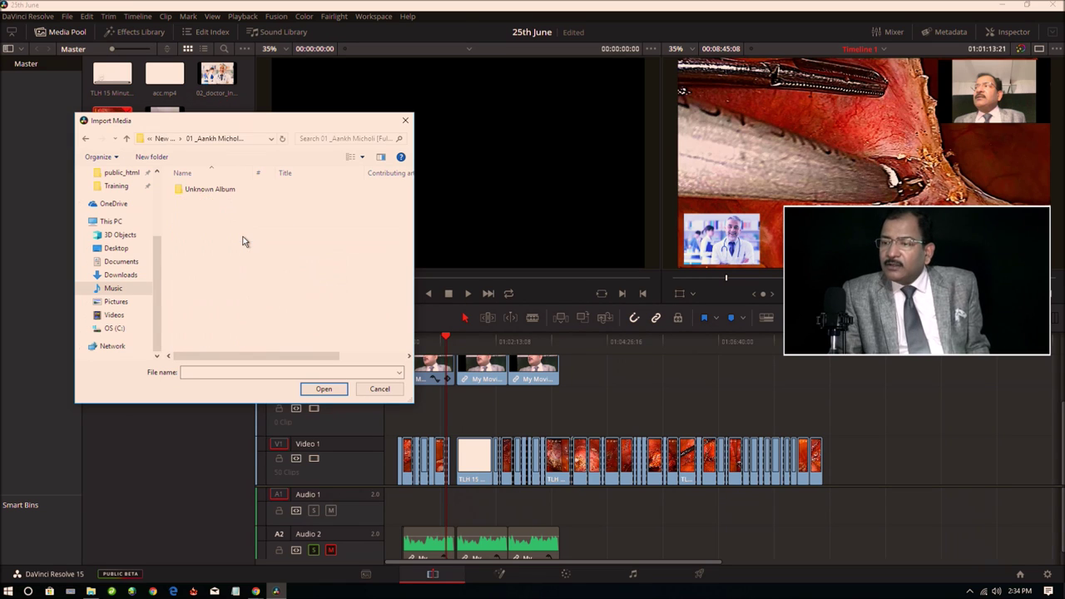
{"action": "double_click", "coordinate": [210, 190]}
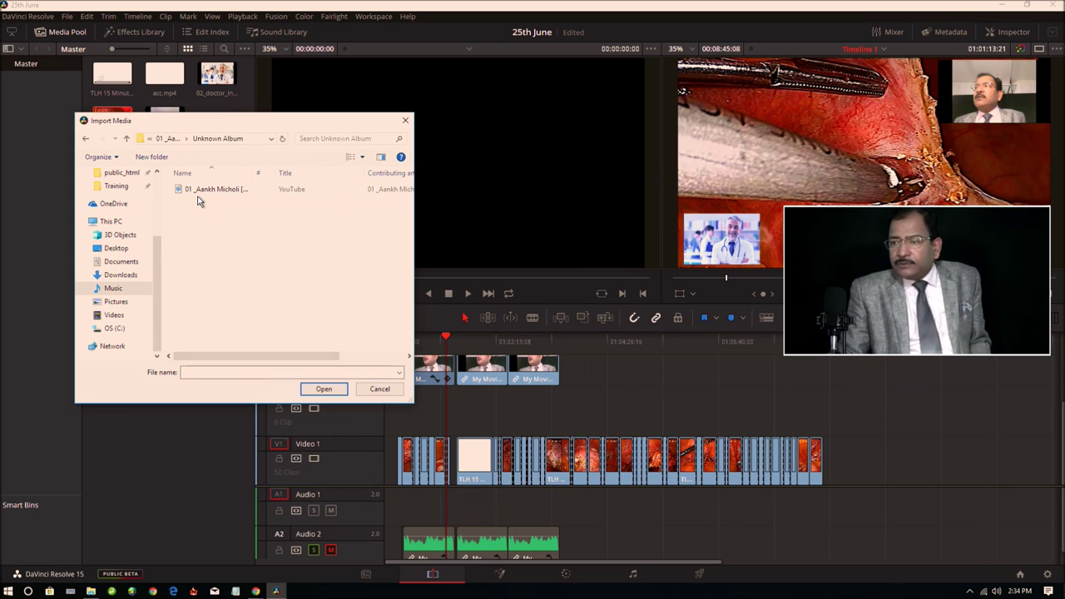
Add the '01 _Aankh Micholi' song to the Media Pool and load it in the source viewer.
{"action": "left_click", "coordinate": [201, 193]}
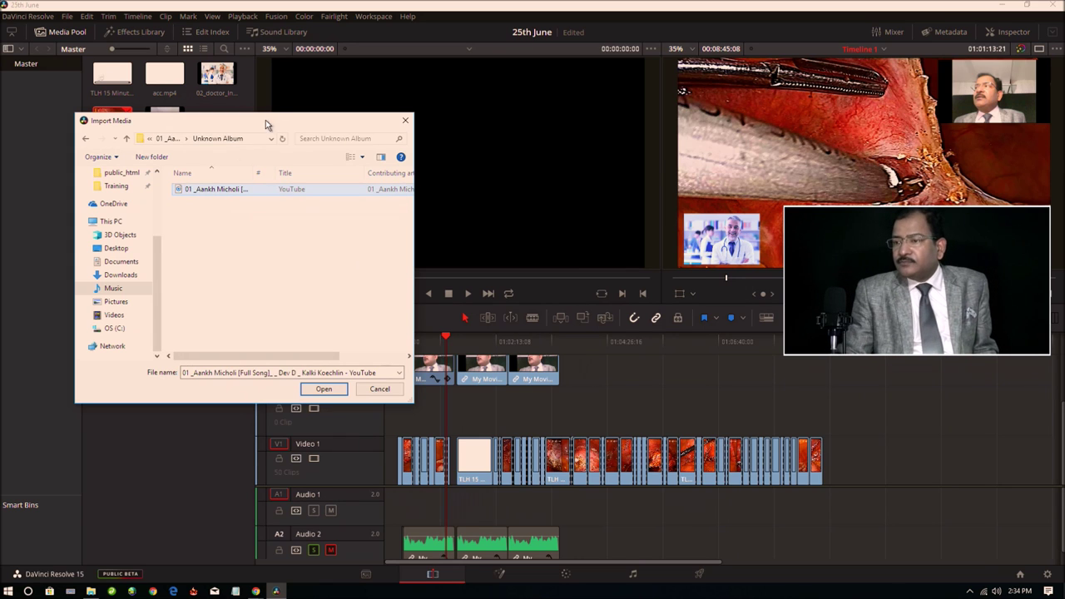
{"action": "left_click_drag", "start_coordinate": [275, 123], "coordinate": [632, 215]}
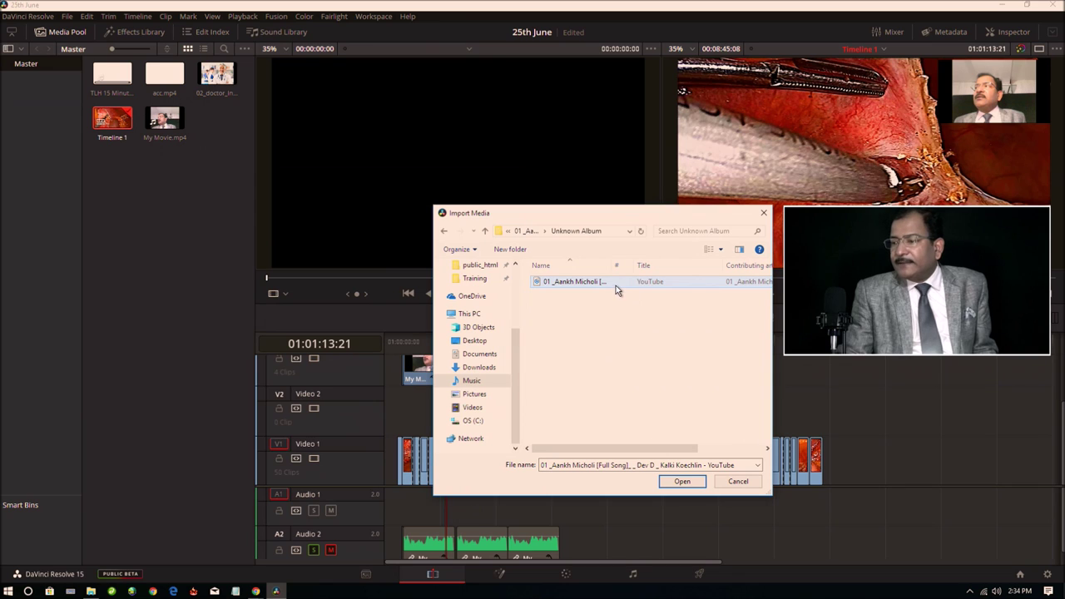
{"action": "left_click_drag", "start_coordinate": [617, 281], "coordinate": [188, 214]}
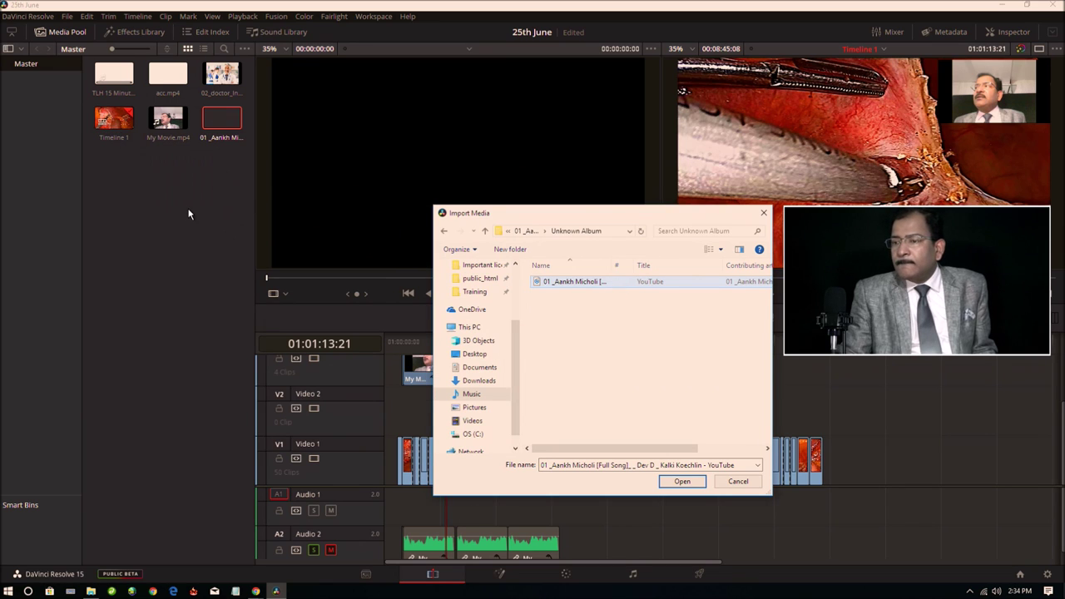
{"action": "left_click", "coordinate": [767, 216]}
{"action": "left_click_drag", "start_coordinate": [222, 118], "coordinate": [493, 264]}
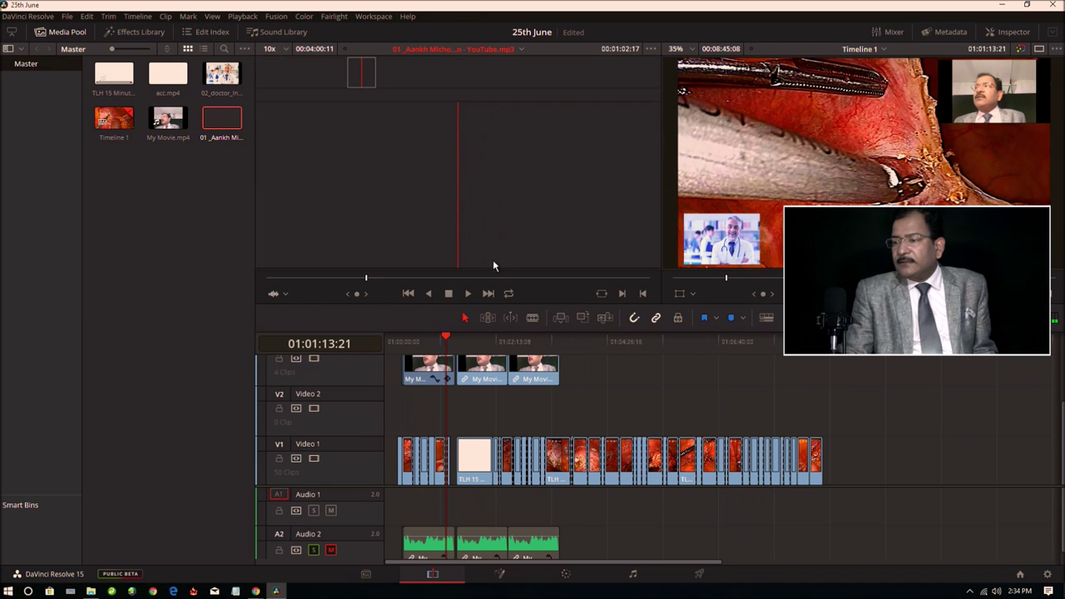
Preview the Aankh Micholi song, then place it on Audio 1 beneath the surgery footage.
{"action": "left_click", "coordinate": [468, 298]}
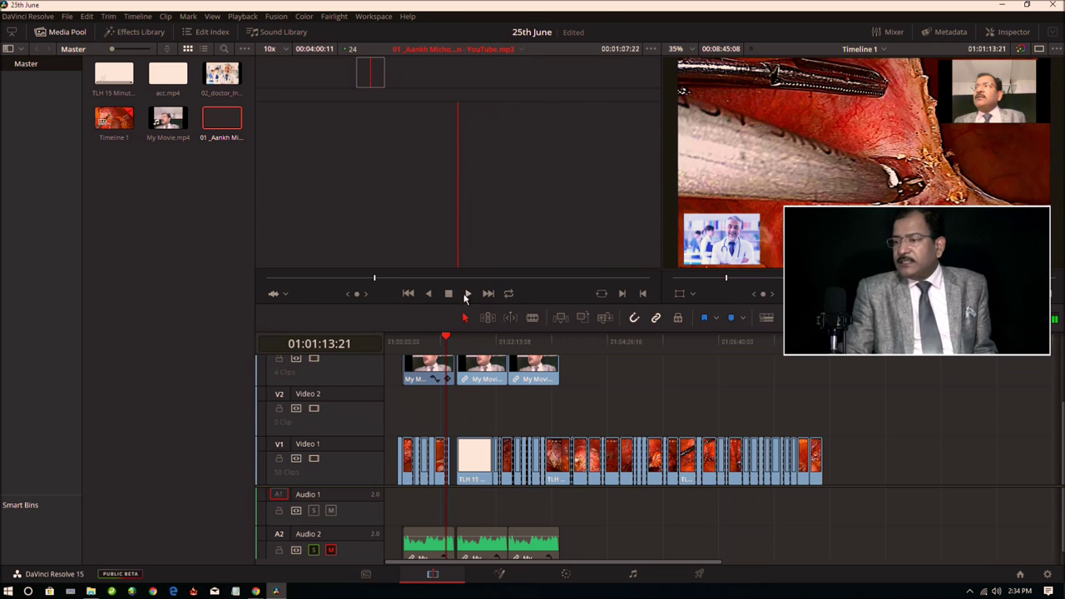
{"action": "left_click", "coordinate": [448, 293]}
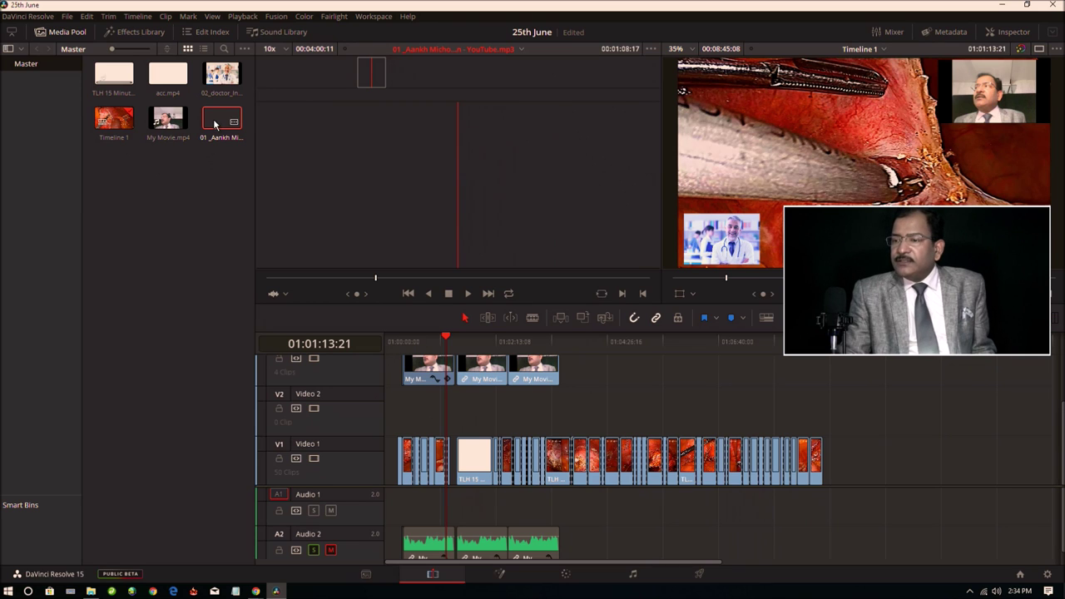
{"action": "mouse_move", "coordinate": [221, 120]}
{"action": "left_mouse_down"}
{"action": "mouse_move", "coordinate": [416, 418]}
{"action": "mouse_move", "coordinate": [395, 416]}
{"action": "left_mouse_up"}
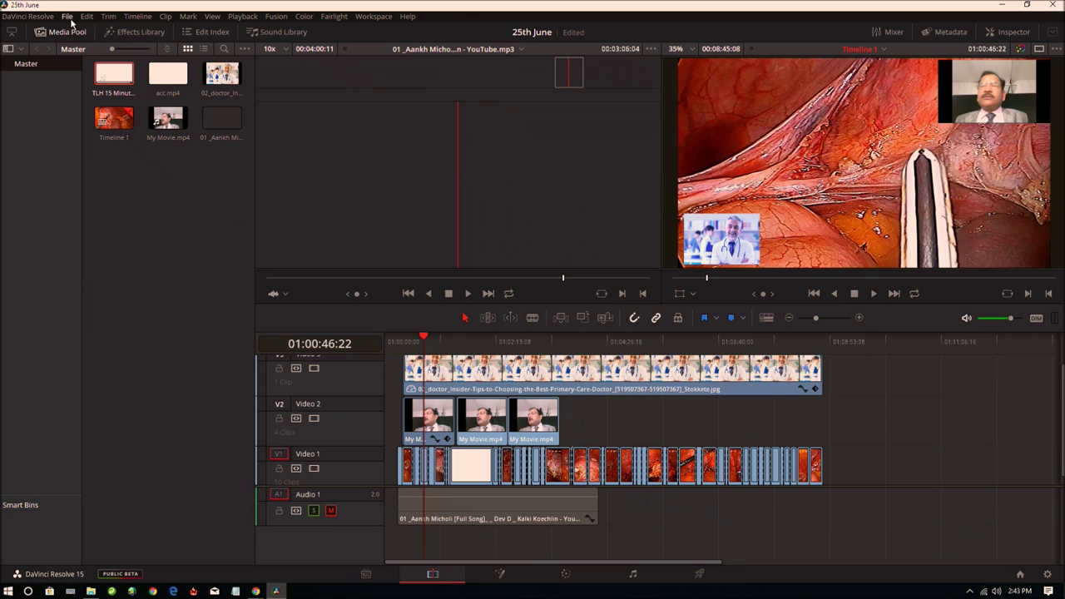
Drop a plain Text title from Toolbox > Titles onto the timeline start above the clips.
{"action": "left_click", "coordinate": [156, 35]}
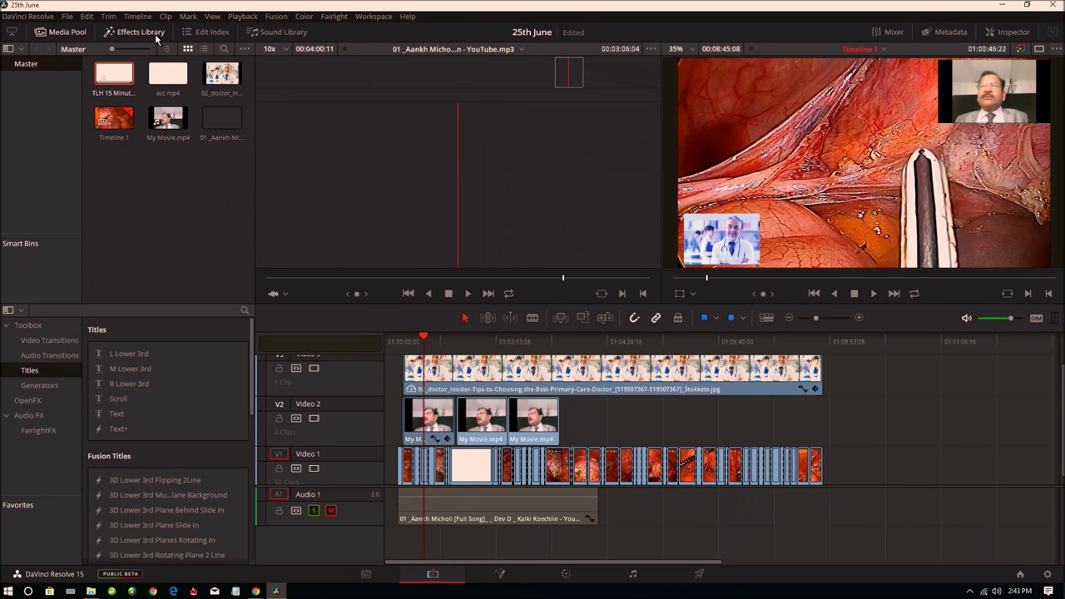
{"action": "left_click", "coordinate": [146, 415]}
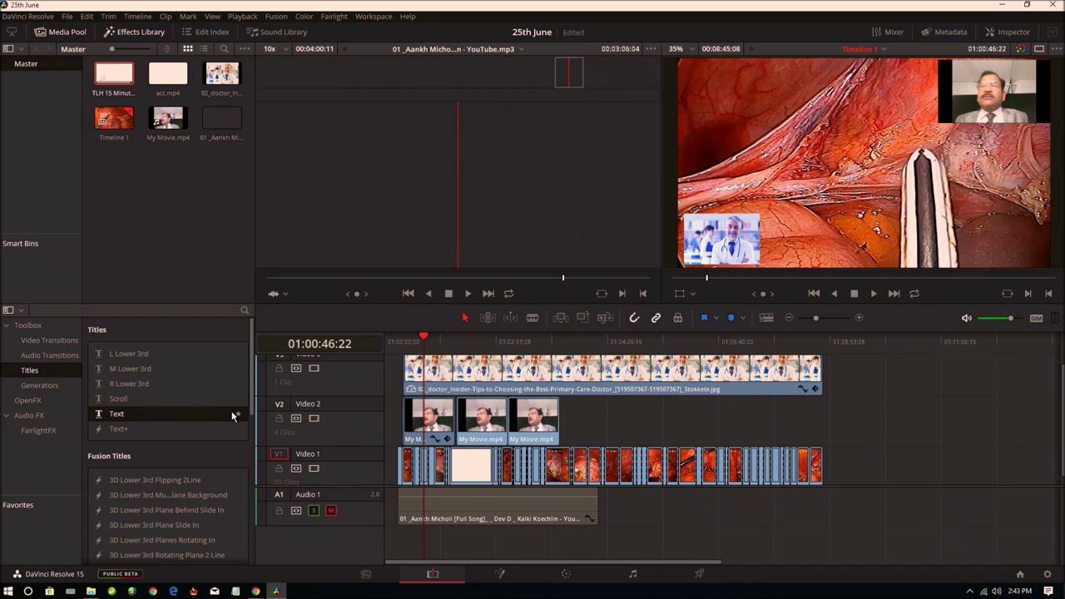
{"action": "left_click_drag", "start_coordinate": [232, 413], "coordinate": [391, 535]}
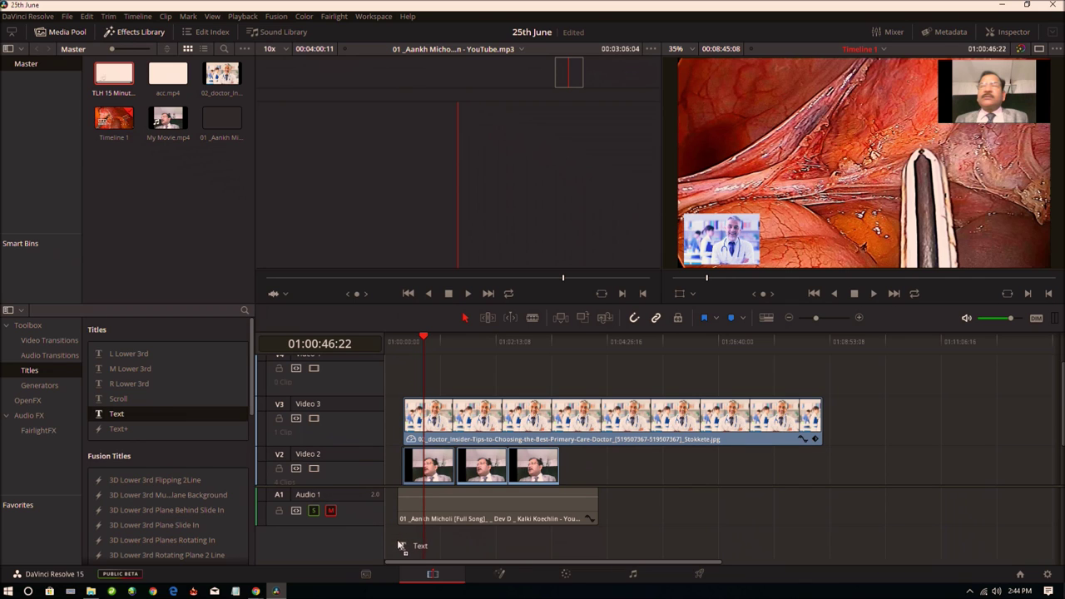
{"action": "left_click_drag", "start_coordinate": [391, 539], "coordinate": [420, 545]}
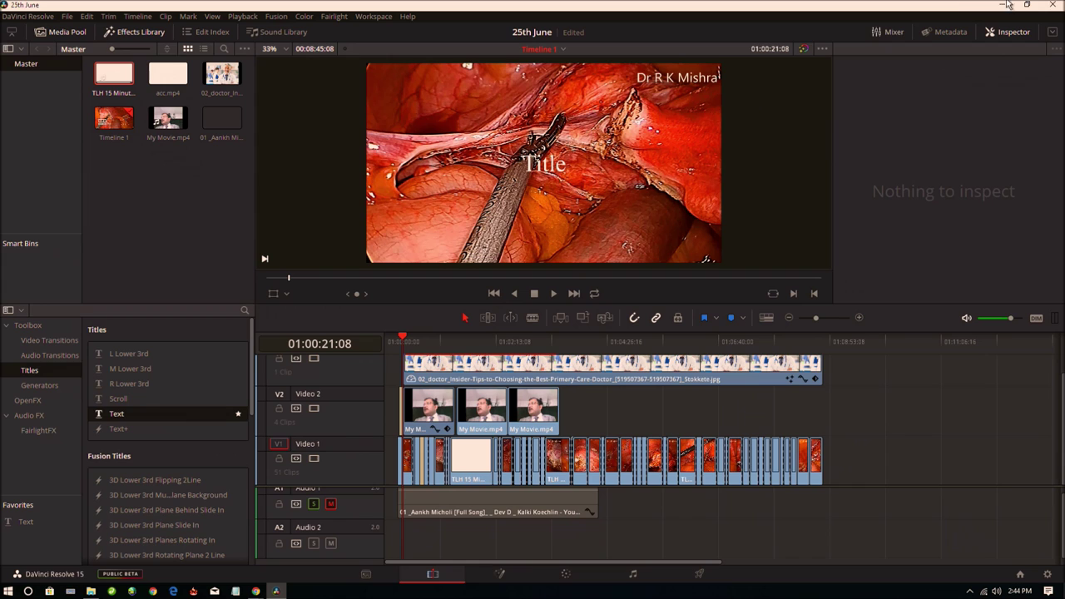
{"action": "left_click", "coordinate": [1018, 35]}
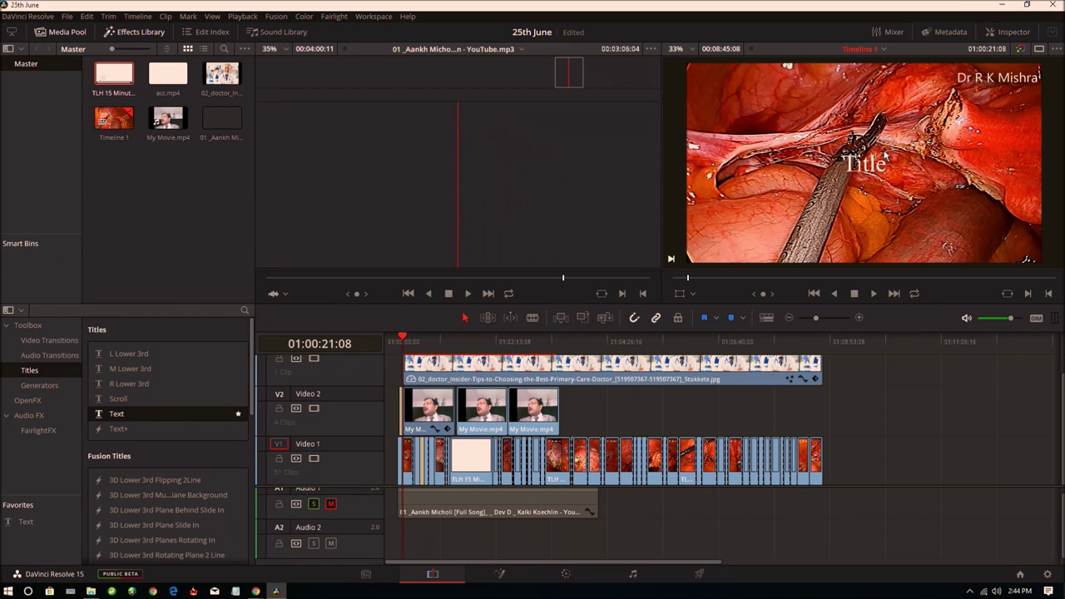
{"action": "left_click", "coordinate": [1013, 32]}
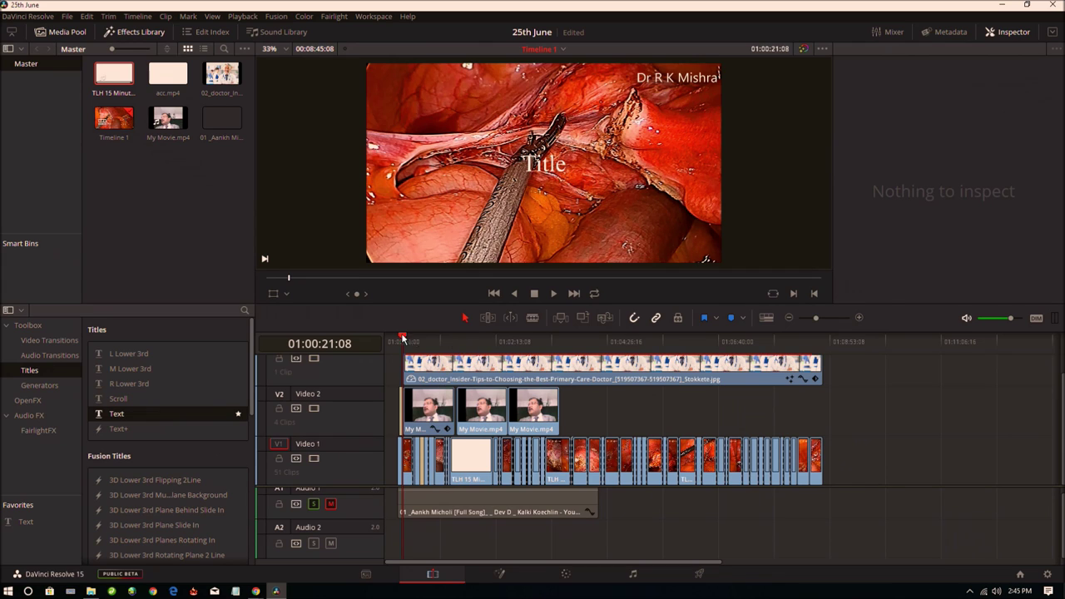
{"action": "left_click_drag", "start_coordinate": [404, 338], "coordinate": [404, 339]}
{"action": "left_click", "coordinate": [402, 420]}
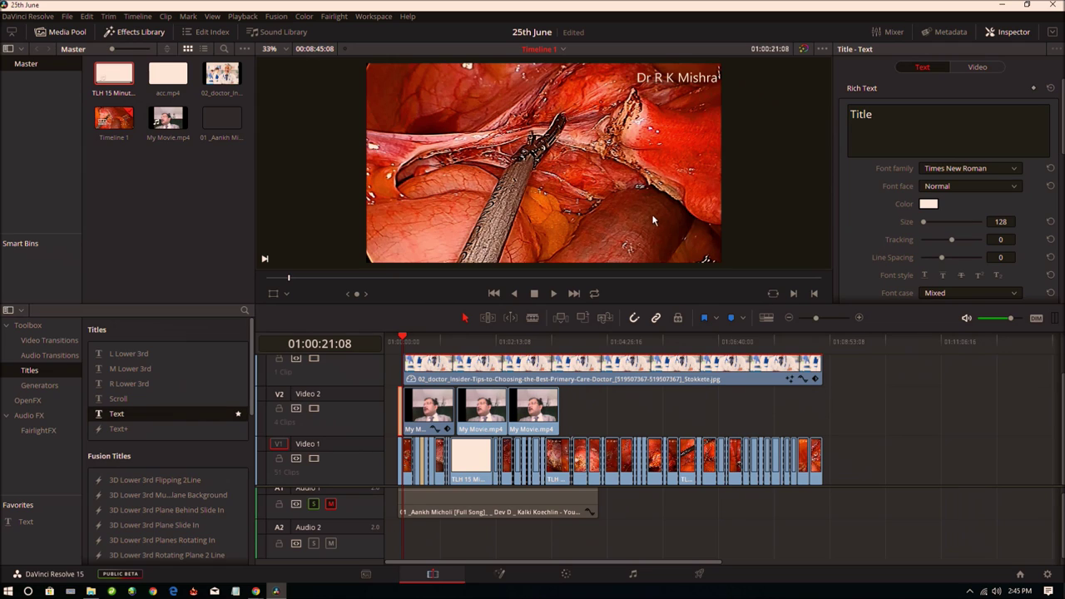
{"action": "left_click", "coordinate": [897, 117]}
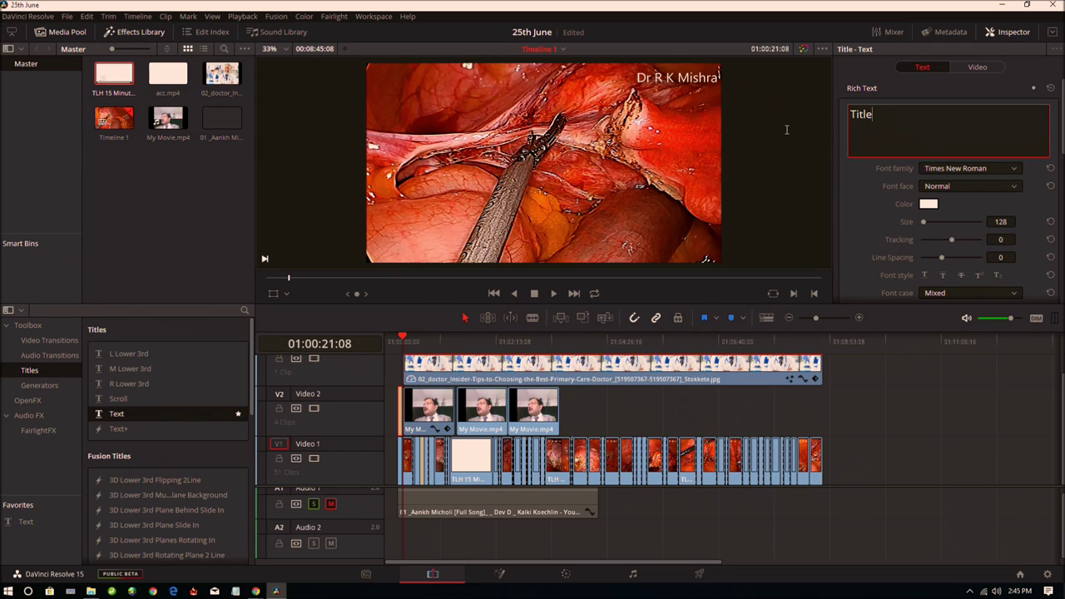
{"action": "left_click", "coordinate": [400, 339]}
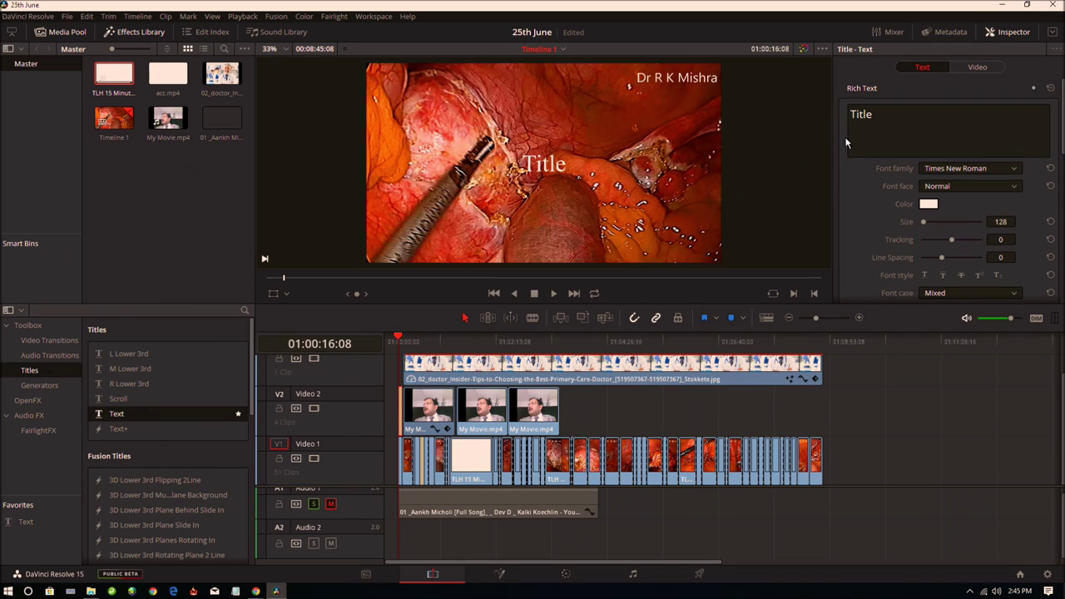
{"action": "left_click", "coordinate": [889, 113]}
{"action": "double_click", "coordinate": [890, 114]}
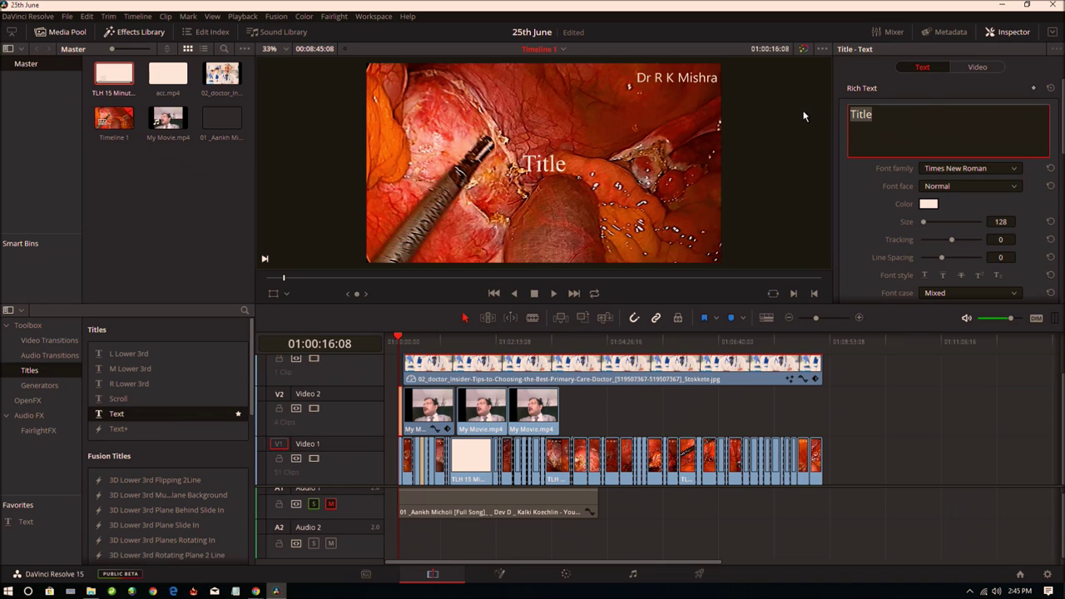
{"action": "type", "text": "Dr R"}
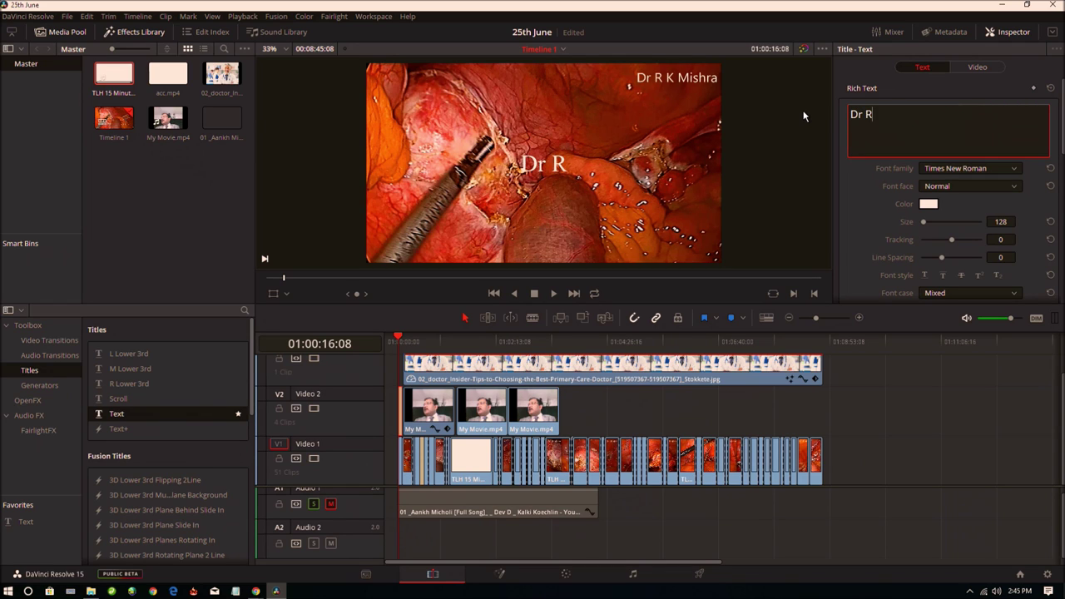
{"action": "type", "text": " K Mish"}
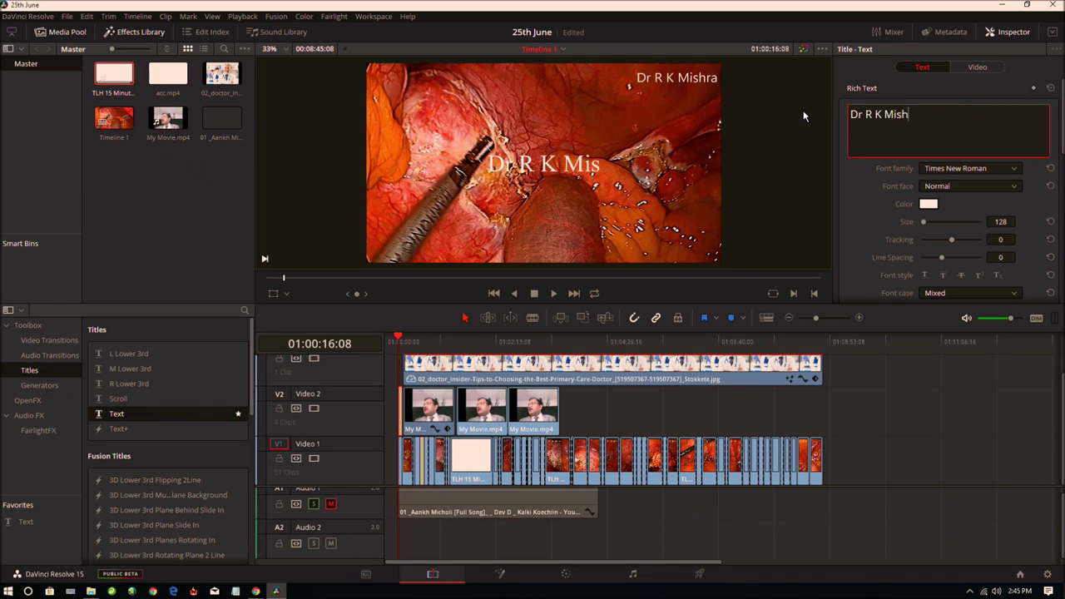
{"action": "type", "text": "ra"}
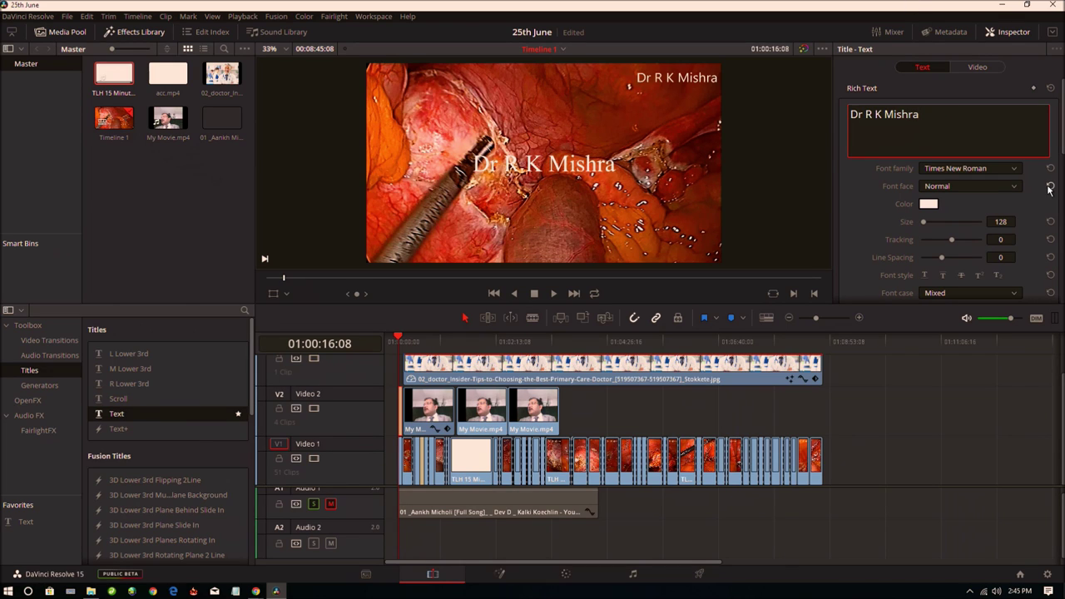
{"action": "left_click", "coordinate": [535, 167]}
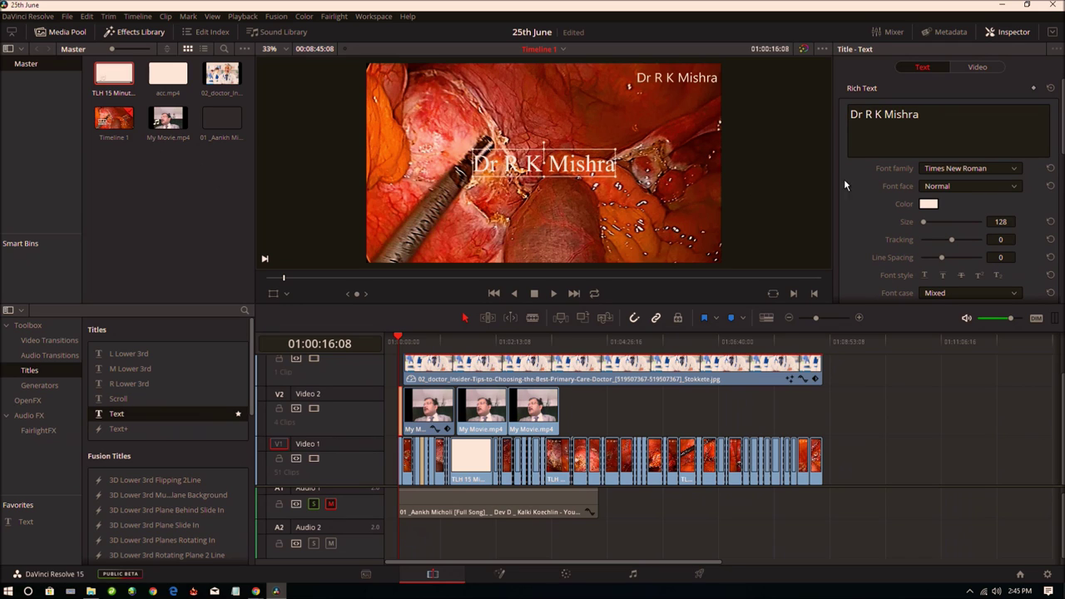
Set the title font to Tw Cen MT Condensed Extra Bold with the Bold style.
{"action": "left_click", "coordinate": [1014, 169]}
{"action": "scroll", "coordinate": [992, 325], "scroll_direction": "down", "scroll_amount": 3}
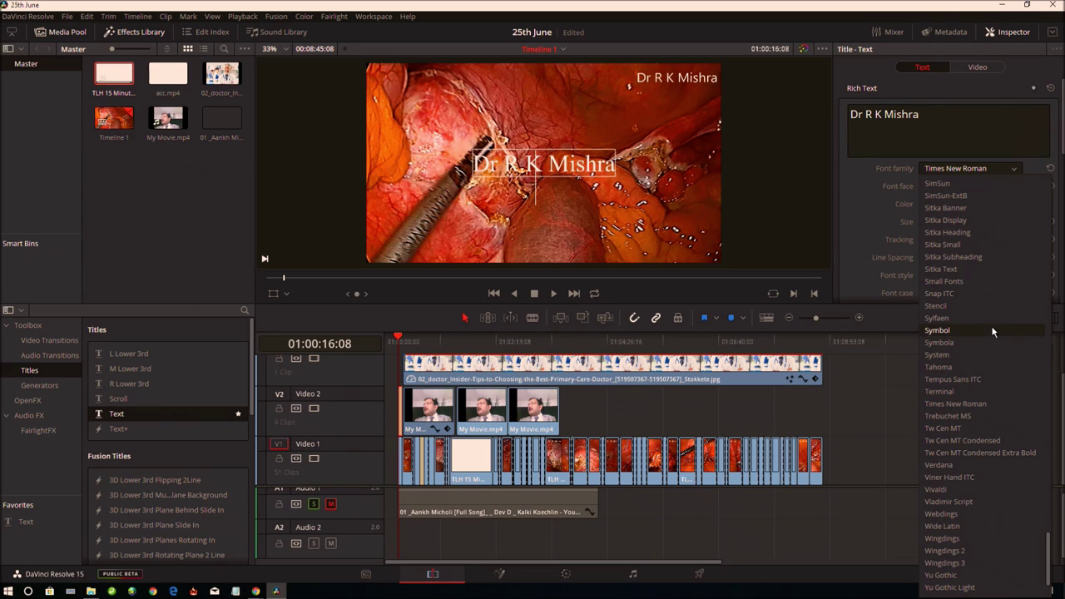
{"action": "scroll", "coordinate": [953, 331], "scroll_direction": "down", "scroll_amount": 2}
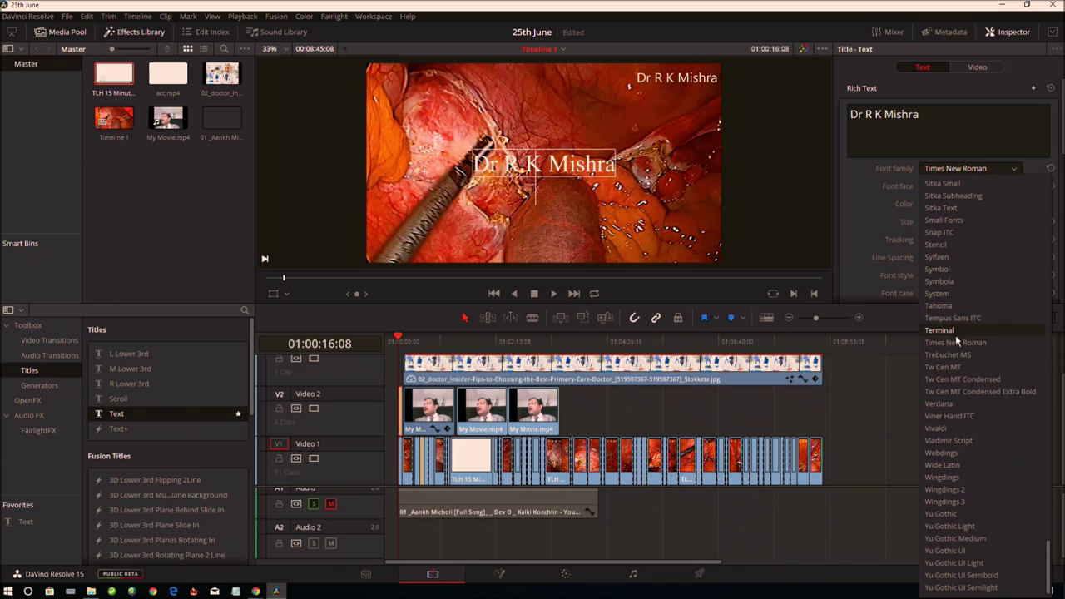
{"action": "left_click", "coordinate": [943, 390]}
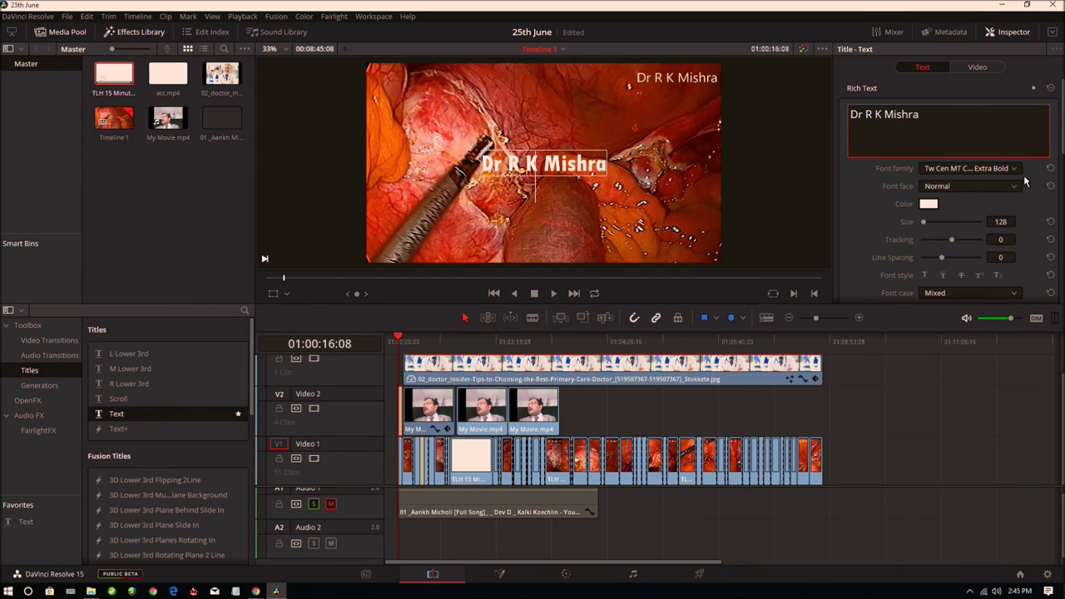
{"action": "left_click", "coordinate": [978, 276]}
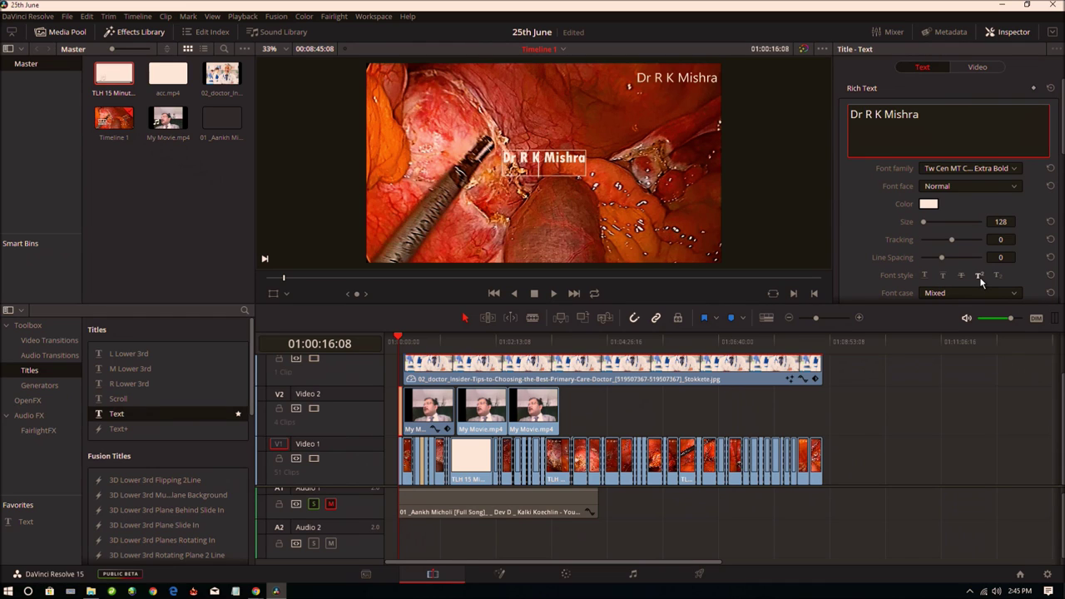
{"action": "left_click", "coordinate": [944, 275]}
{"action": "key", "text": "shift+End"}
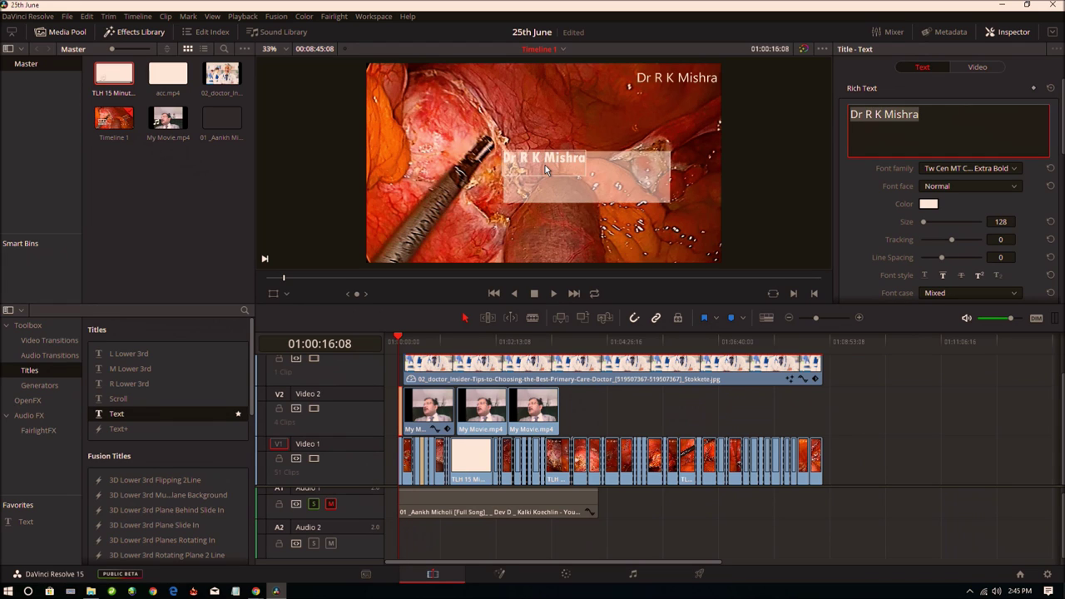
{"action": "left_click", "coordinate": [545, 165]}
{"action": "left_click", "coordinate": [574, 158]}
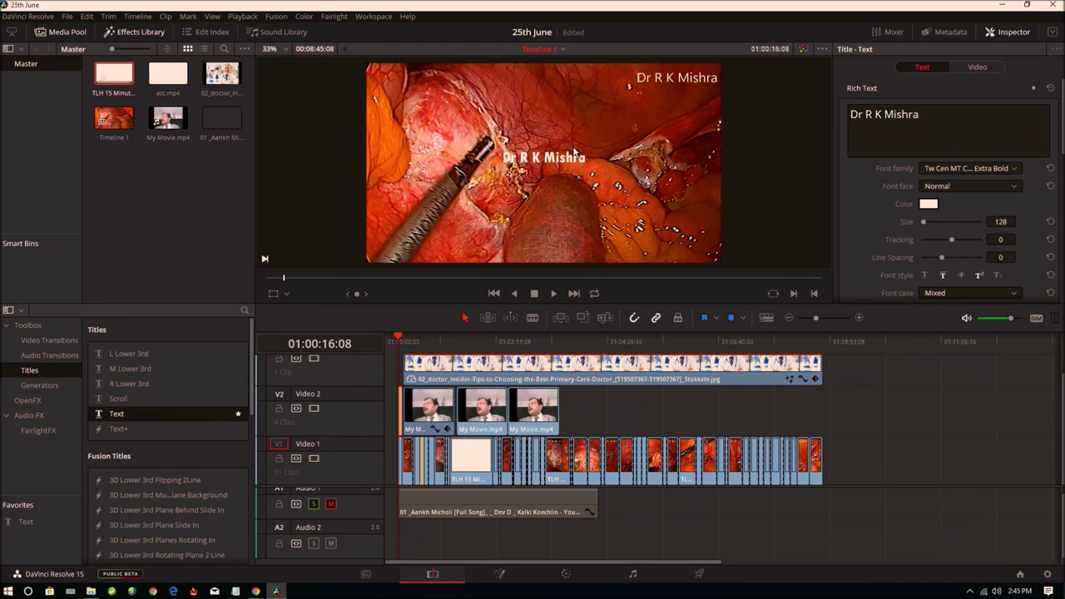
{"action": "left_click", "coordinate": [574, 158]}
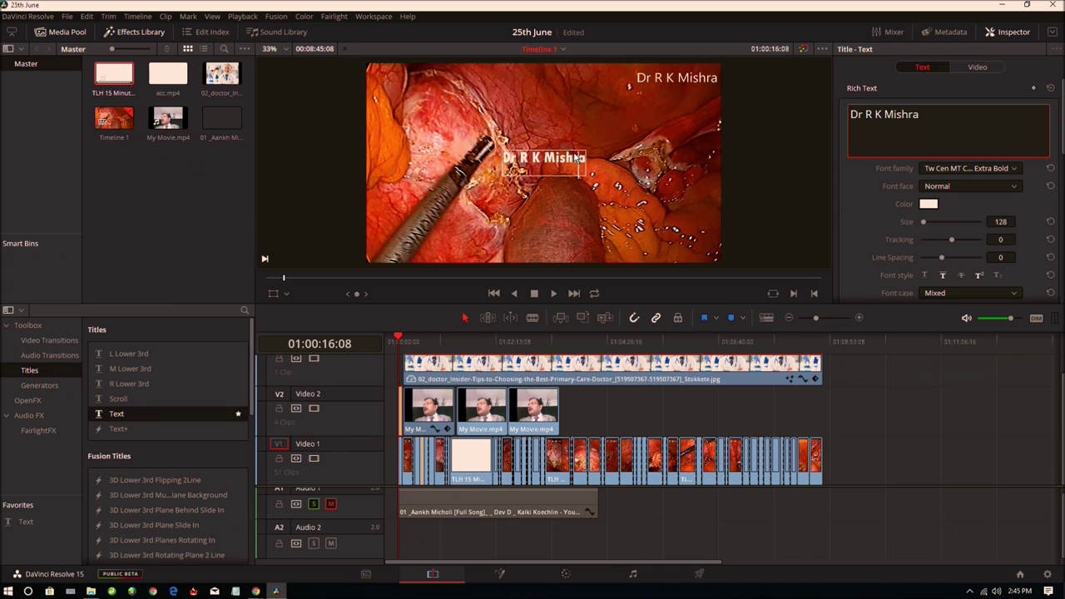
Try a pink text colour, then cancel to keep the title's original light colour.
{"action": "left_click", "coordinate": [931, 204]}
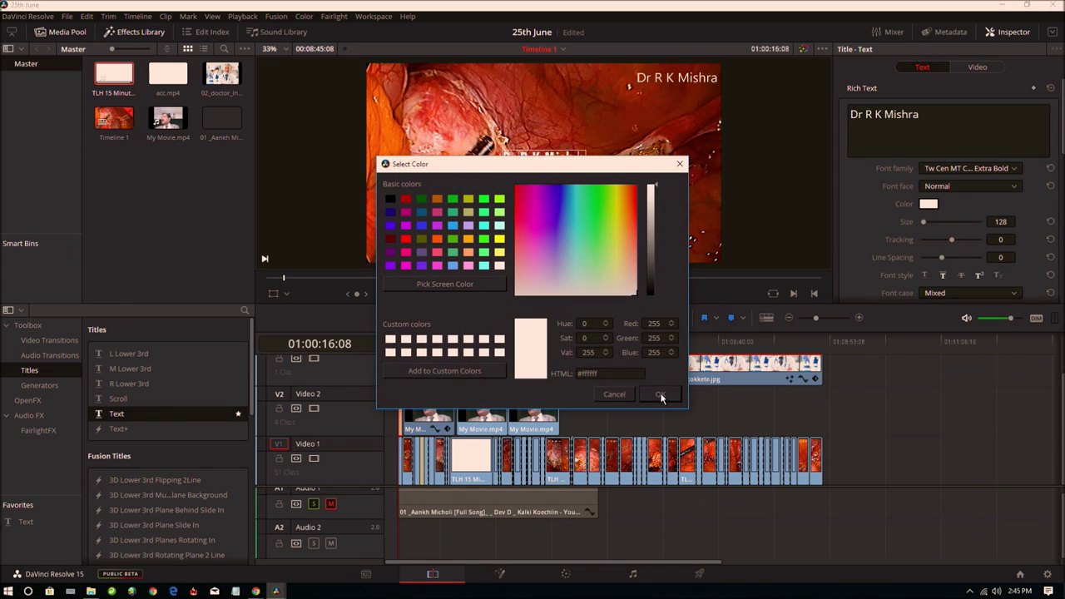
{"action": "left_click", "coordinate": [661, 394]}
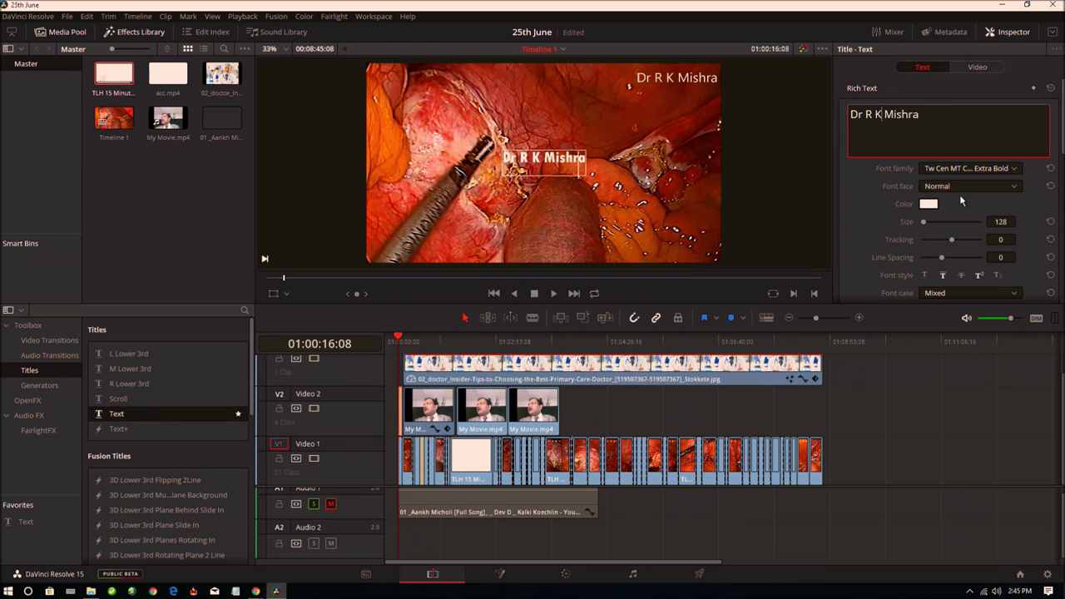
{"action": "left_click", "coordinate": [930, 206]}
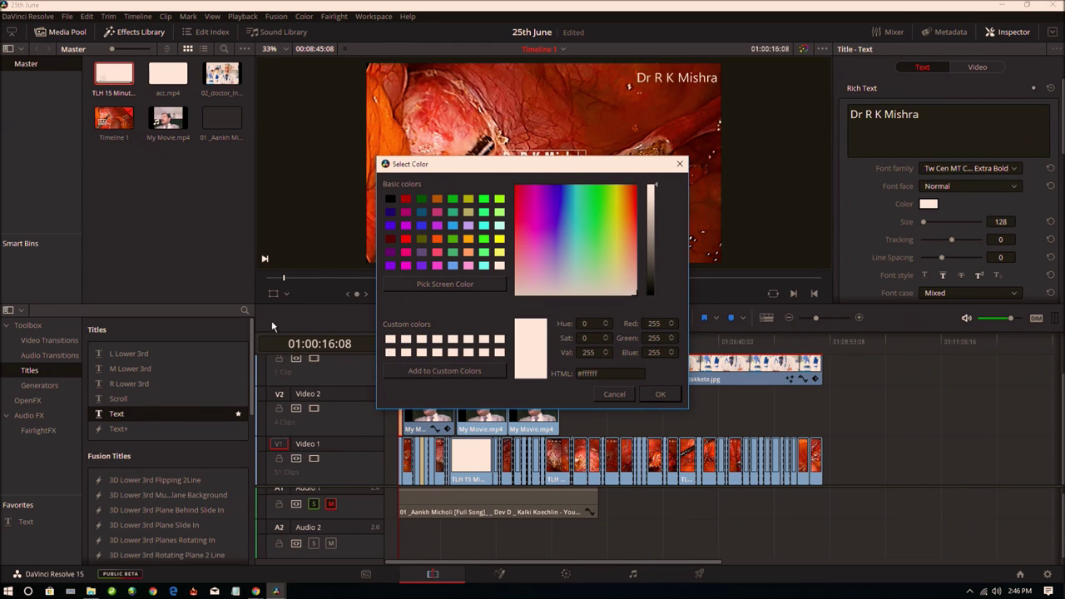
{"action": "left_click", "coordinate": [440, 214]}
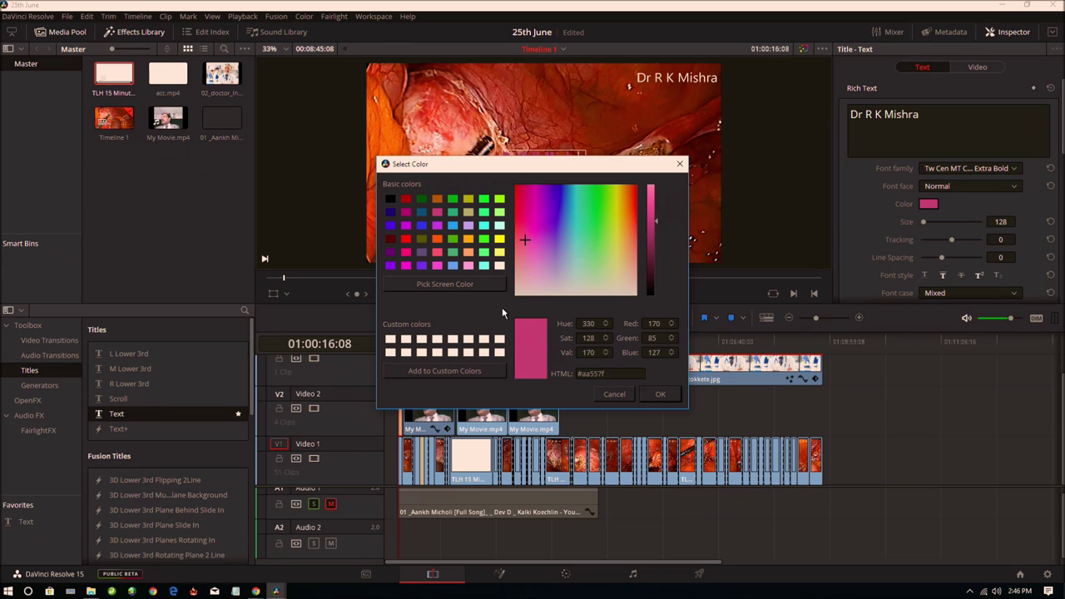
{"action": "left_click", "coordinate": [678, 163]}
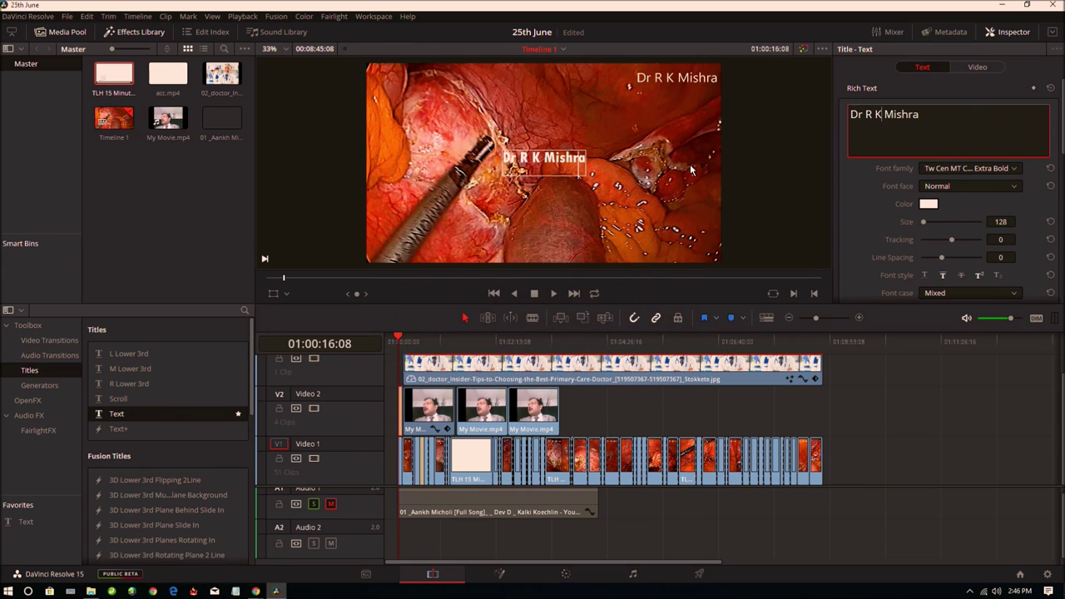
Set the title's Zoom to 2.36 and Position to -3/-493 at bottom centre.
{"action": "left_click", "coordinate": [980, 67]}
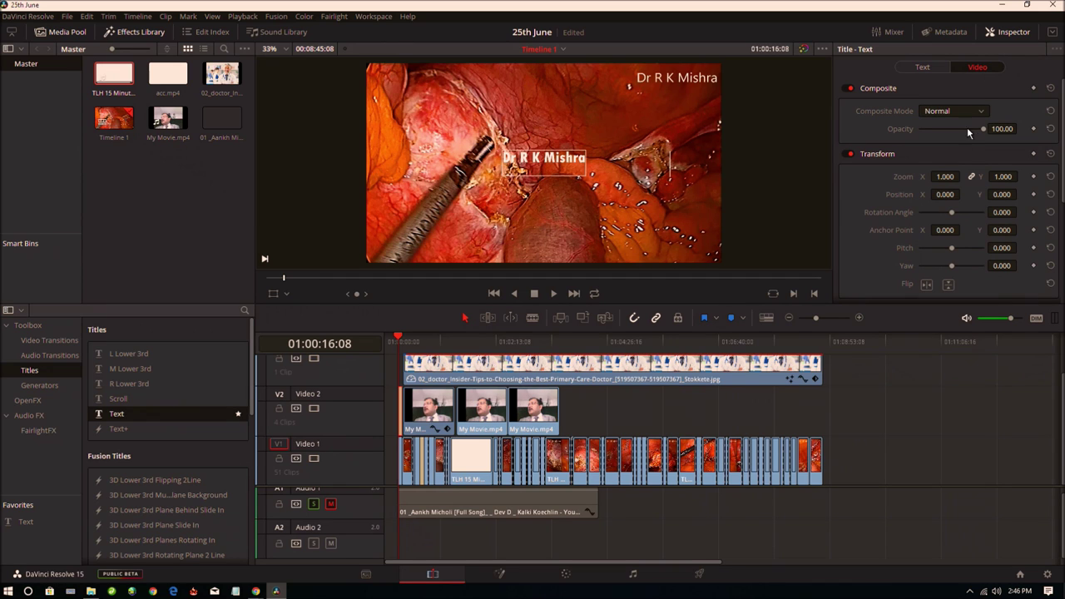
{"action": "mouse_move", "coordinate": [945, 177]}
{"action": "left_mouse_down"}
{"action": "mouse_move", "coordinate": [965, 177]}
{"action": "mouse_move", "coordinate": [935, 177]}
{"action": "left_mouse_up"}
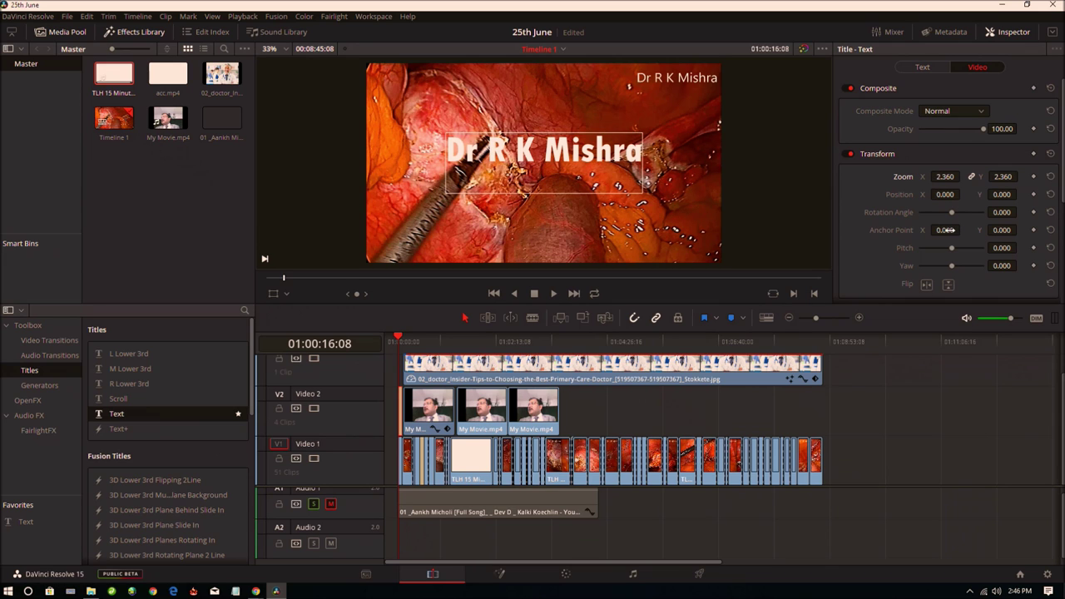
{"action": "mouse_move", "coordinate": [946, 230]}
{"action": "left_mouse_down"}
{"action": "mouse_move", "coordinate": [907, 230]}
{"action": "mouse_move", "coordinate": [958, 230]}
{"action": "left_mouse_up"}
{"action": "type", "text": "-85.000"}
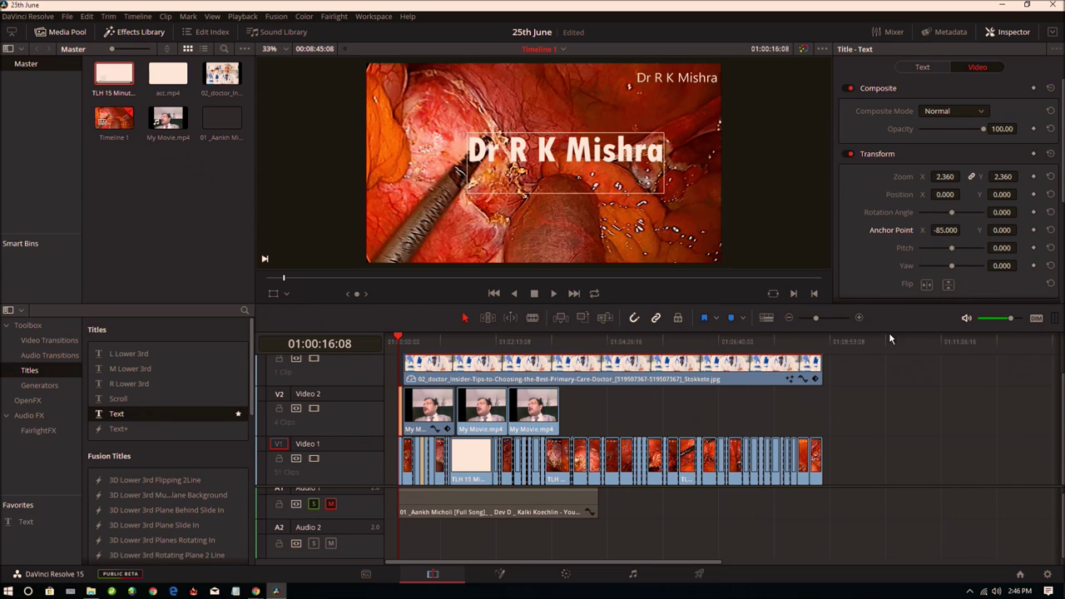
{"action": "left_click", "coordinate": [1033, 176]}
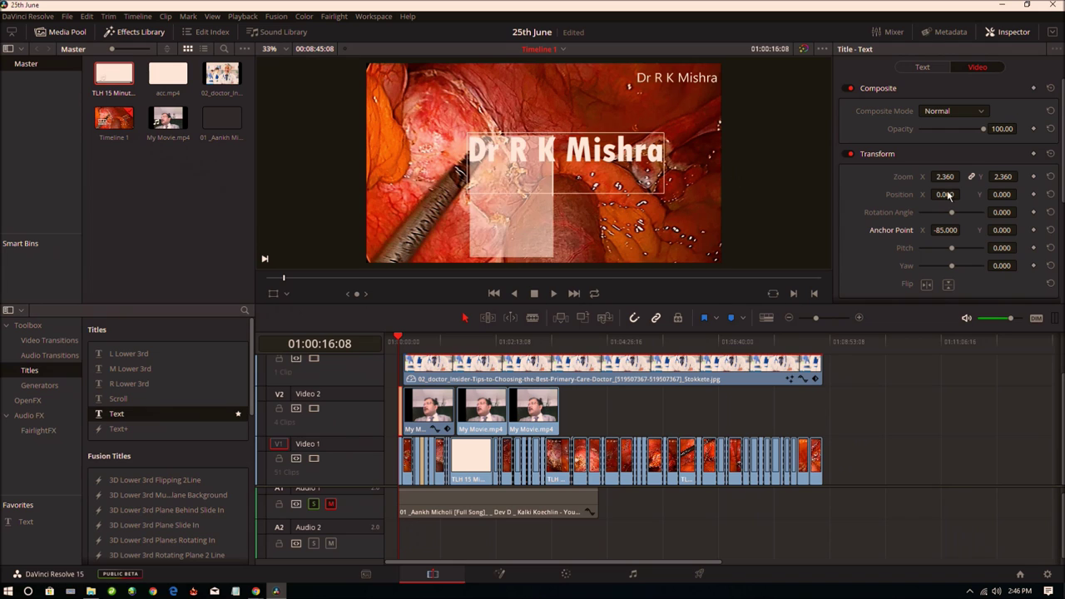
{"action": "mouse_move", "coordinate": [945, 194]}
{"action": "left_mouse_down"}
{"action": "mouse_move", "coordinate": [907, 194]}
{"action": "mouse_move", "coordinate": [932, 194]}
{"action": "left_mouse_up"}
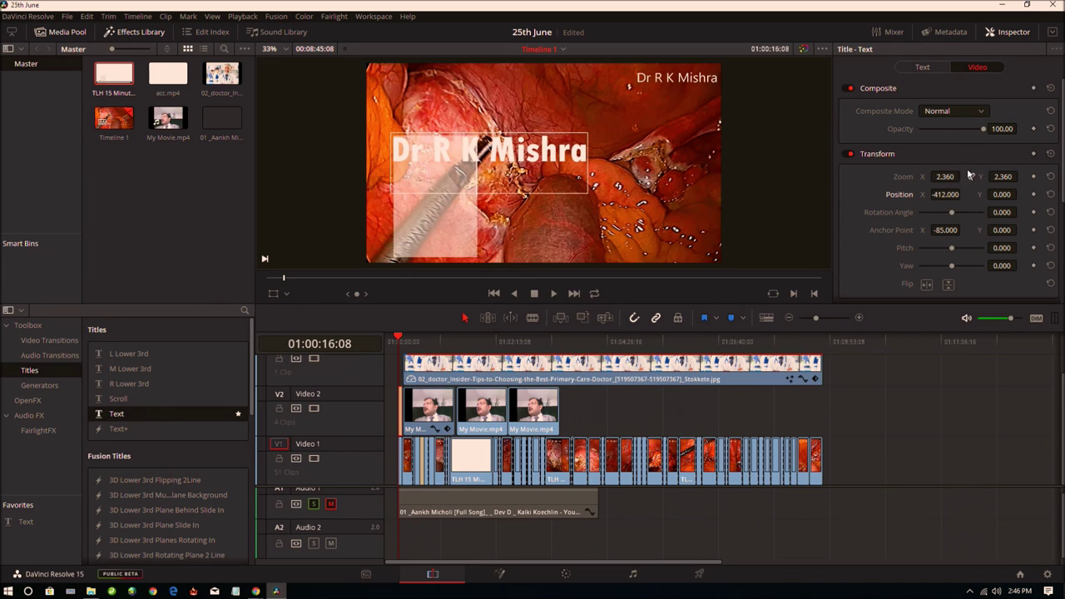
{"action": "left_click_drag", "start_coordinate": [1002, 194], "coordinate": [956, 194]}
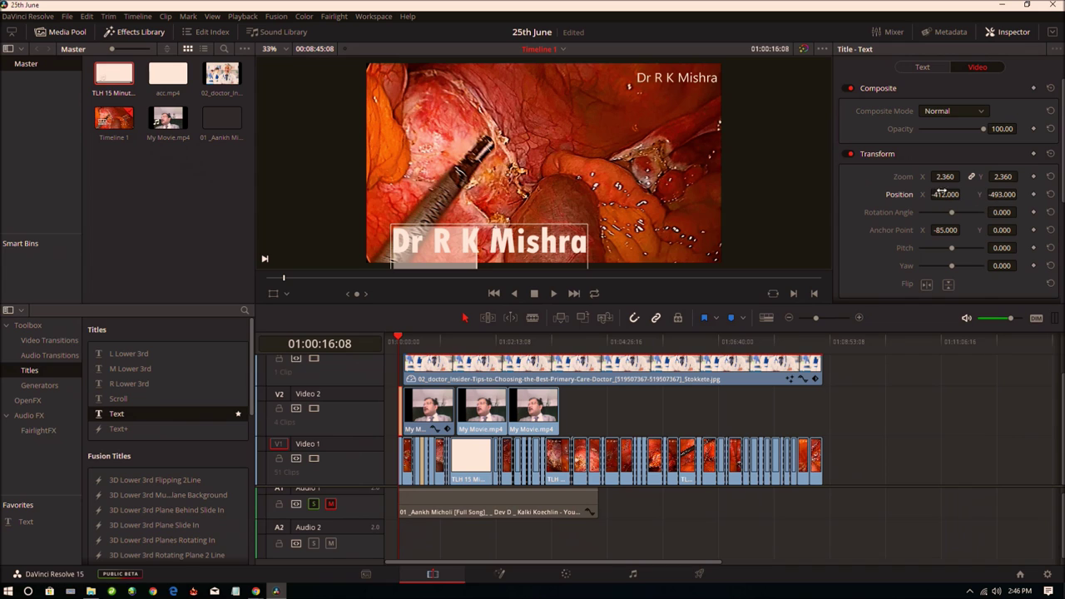
{"action": "mouse_move", "coordinate": [945, 194]}
{"action": "left_mouse_down"}
{"action": "mouse_move", "coordinate": [956, 194]}
{"action": "mouse_move", "coordinate": [934, 186]}
{"action": "left_mouse_up"}
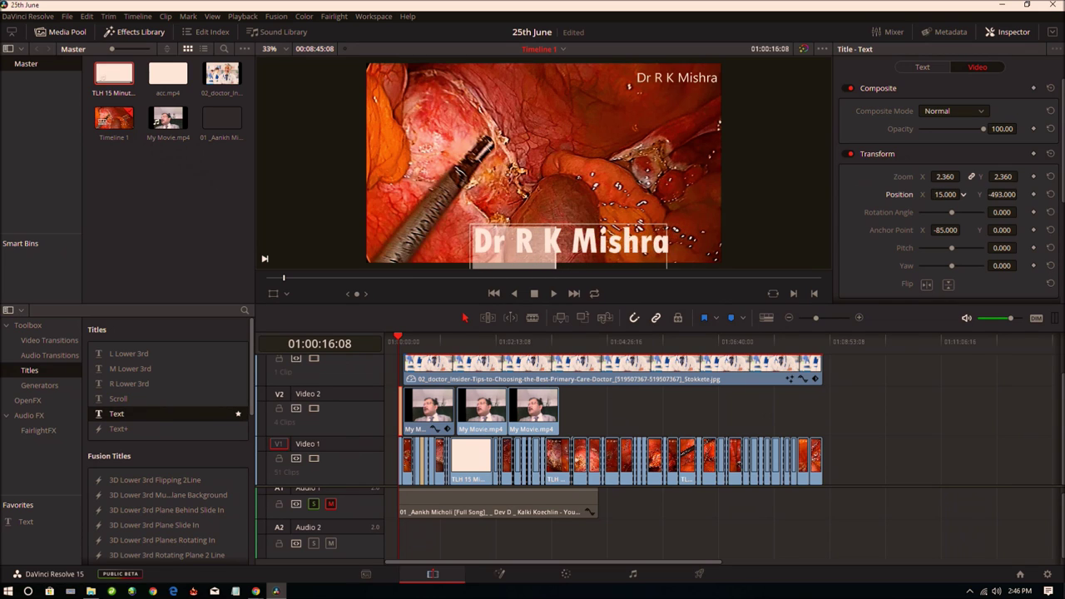
Trim the first My Movie clip's start on Video 2, then load TLH 15 Minute.mp4 into the source viewer.
{"action": "left_click", "coordinate": [401, 412]}
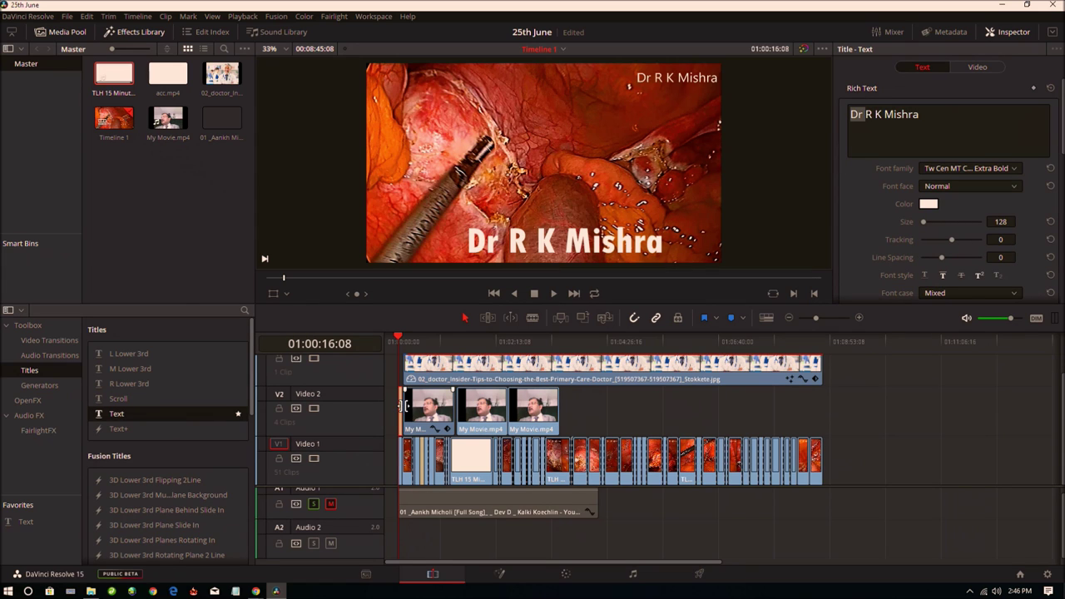
{"action": "left_click_drag", "start_coordinate": [402, 407], "coordinate": [428, 409]}
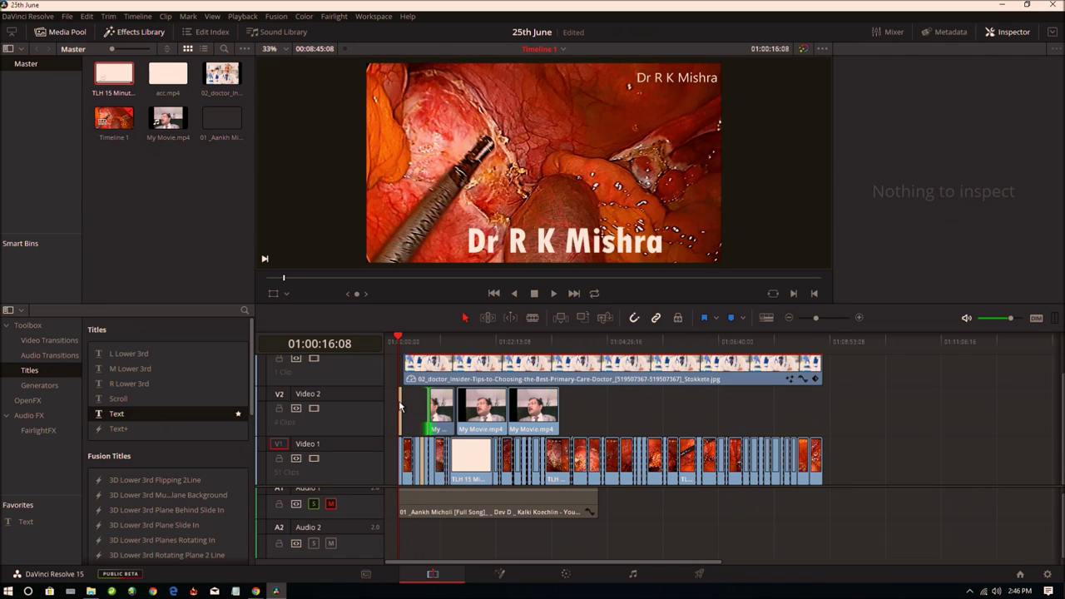
{"action": "left_click", "coordinate": [400, 406]}
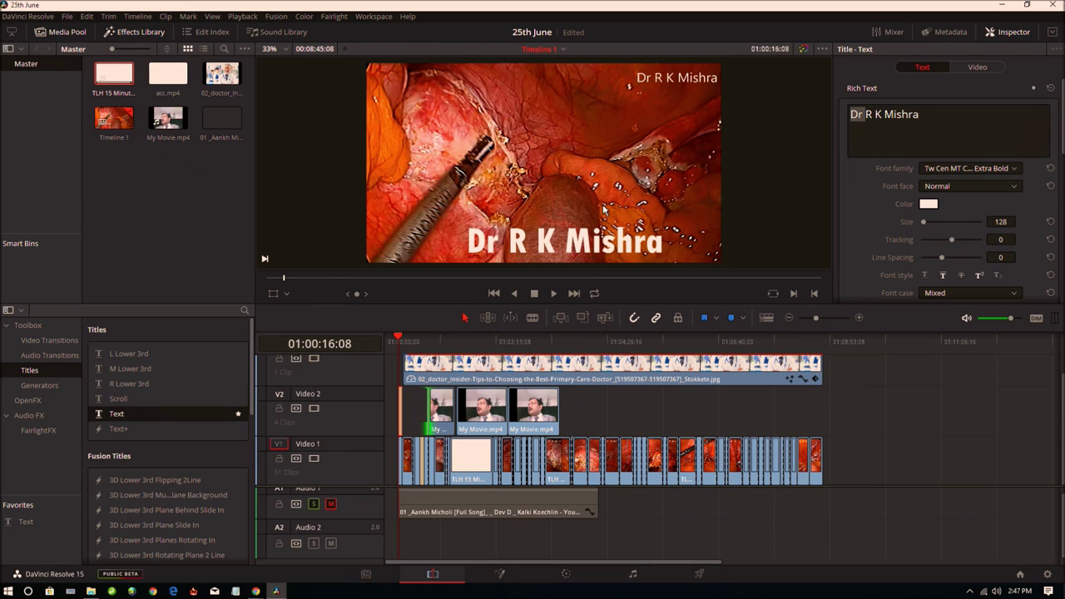
{"action": "left_click", "coordinate": [588, 237]}
{"action": "left_click", "coordinate": [588, 238]}
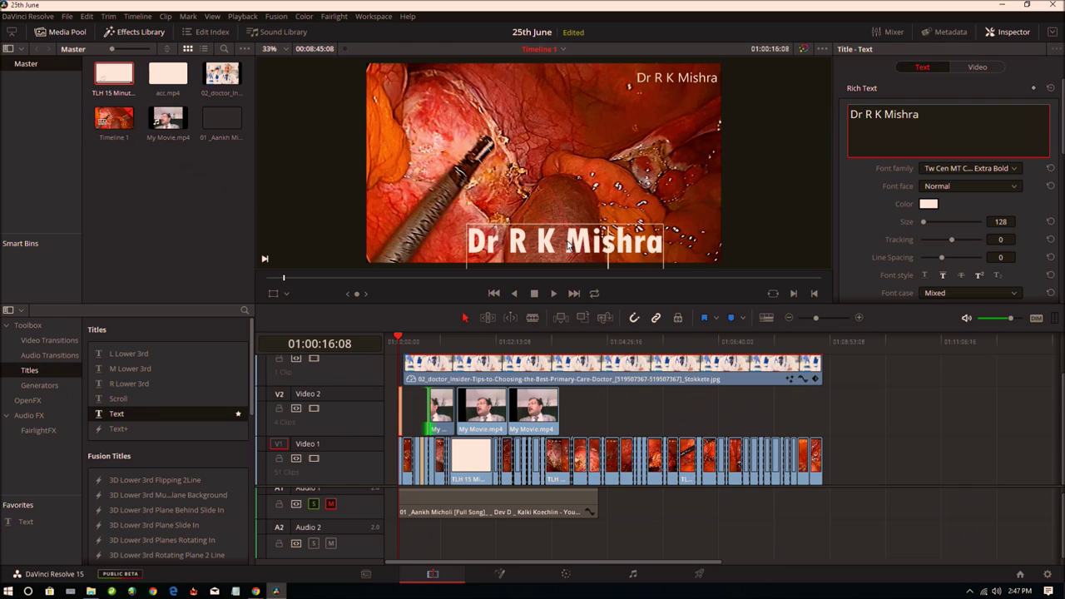
{"action": "left_click", "coordinate": [568, 244]}
{"action": "double_click", "coordinate": [580, 468]}
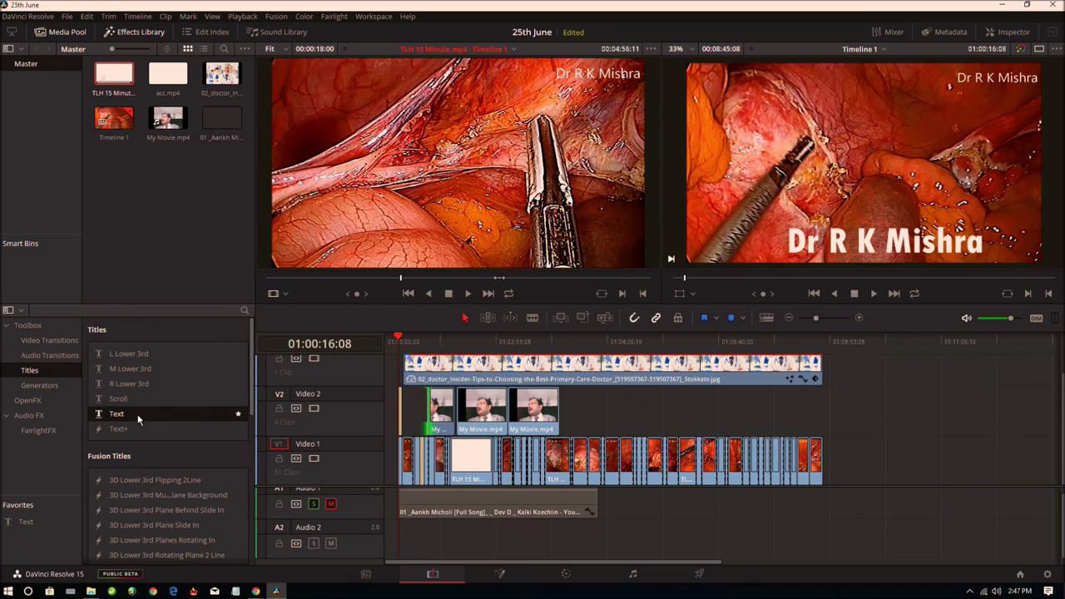
Load the TLH 15 Minute.mp4 surgery clip from Video 1 and scrub the playhead to about 01:03:59.
{"action": "left_click", "coordinate": [578, 467]}
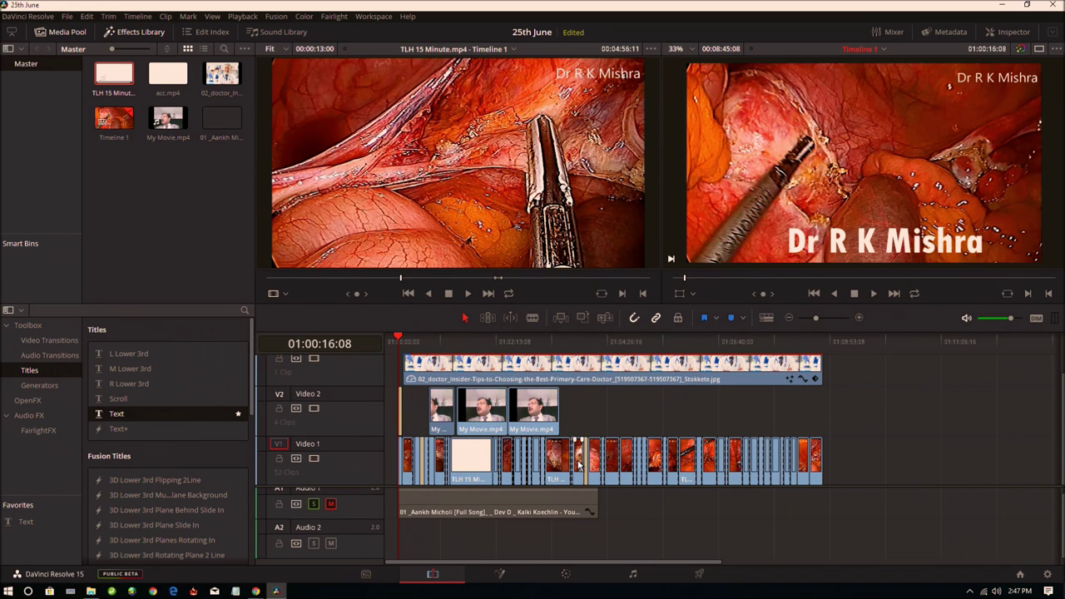
{"action": "double_click", "coordinate": [580, 464]}
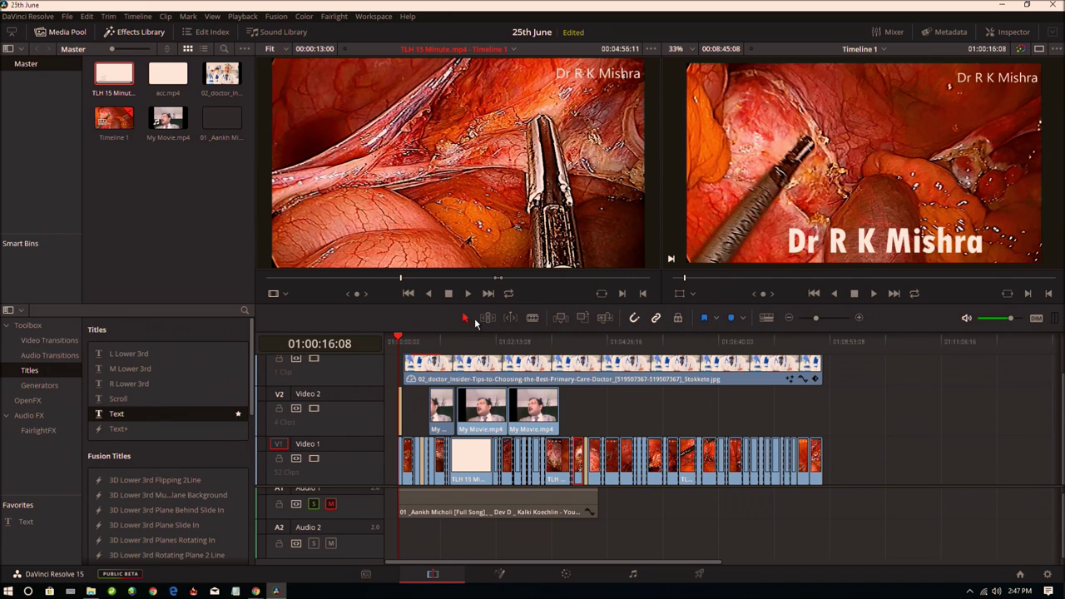
{"action": "left_click_drag", "start_coordinate": [404, 348], "coordinate": [585, 374]}
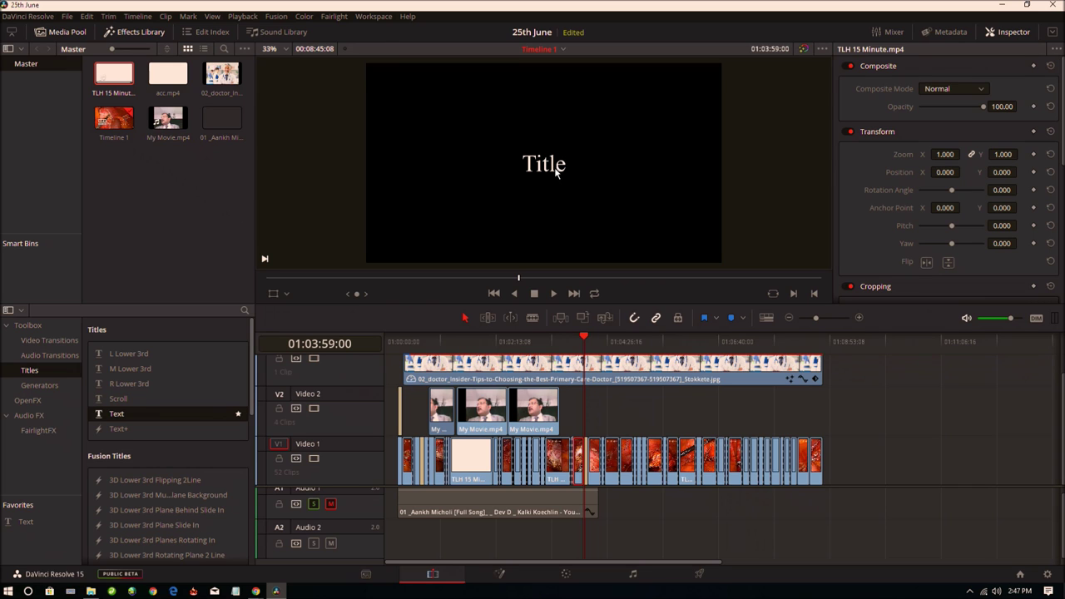
Replace the title's placeholder 'Title' with 'World Laparoscopy Hospital' in the Inspector's Rich Text field.
{"action": "left_click", "coordinate": [998, 34]}
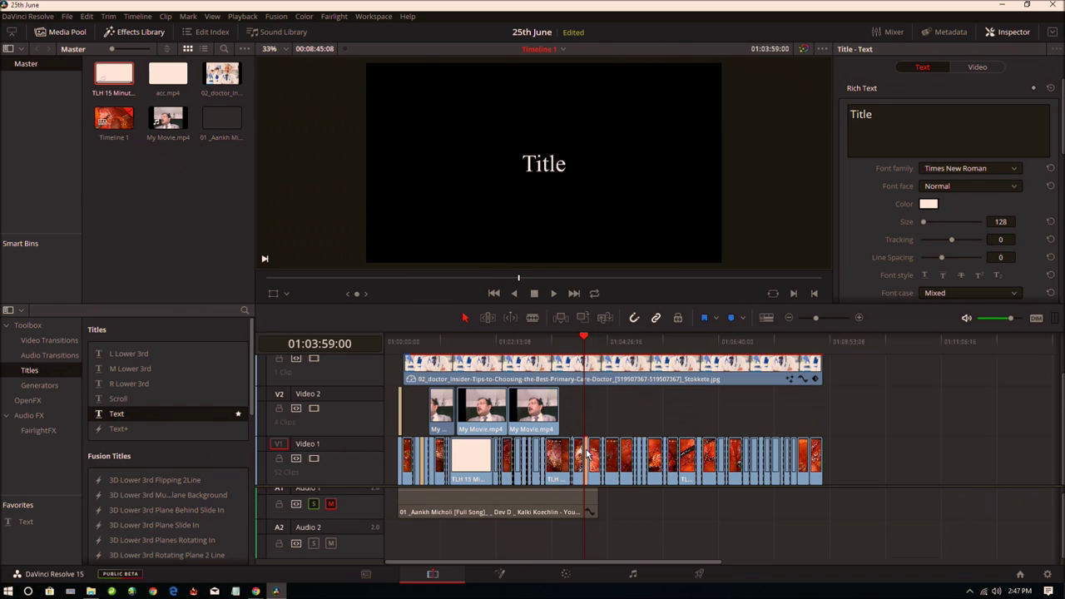
{"action": "left_click", "coordinate": [989, 115]}
{"action": "key", "text": "ctrl+a"}
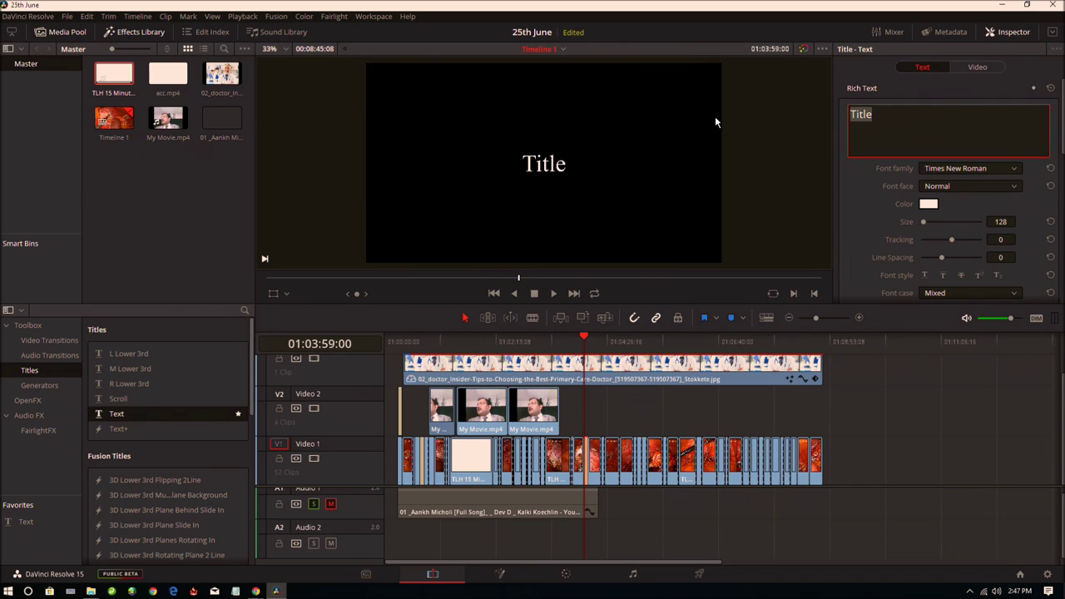
{"action": "type", "text": "W"}
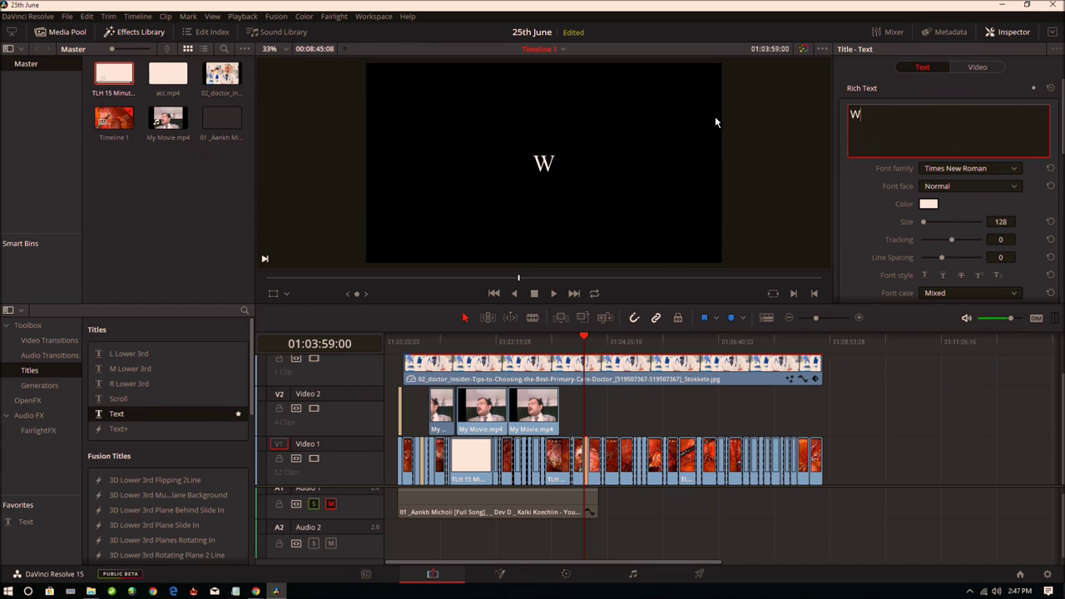
{"action": "type", "text": "orld"}
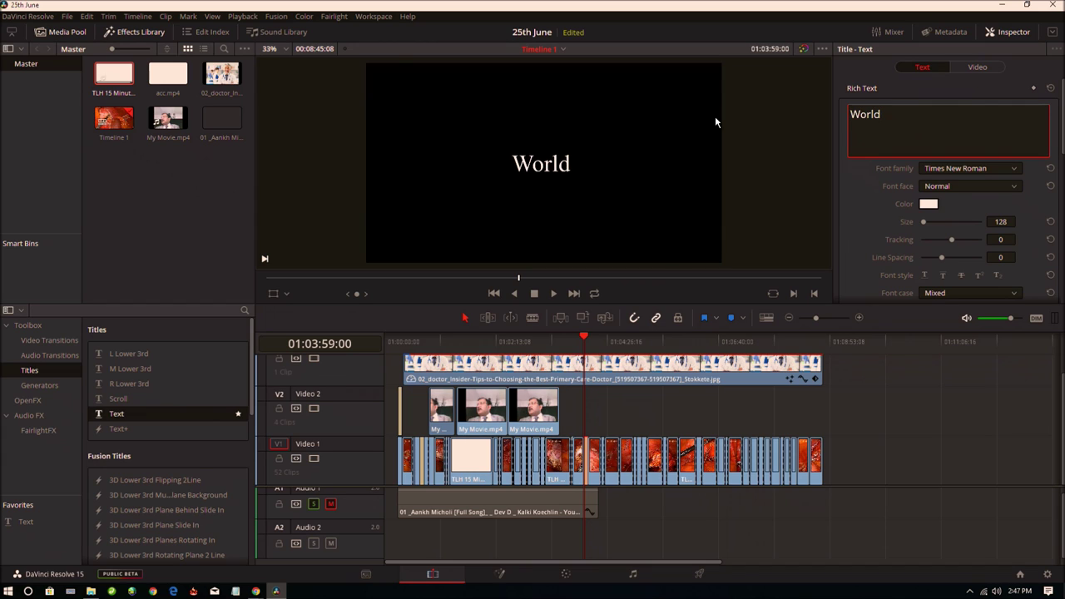
{"action": "type", "text": " Laparosc"}
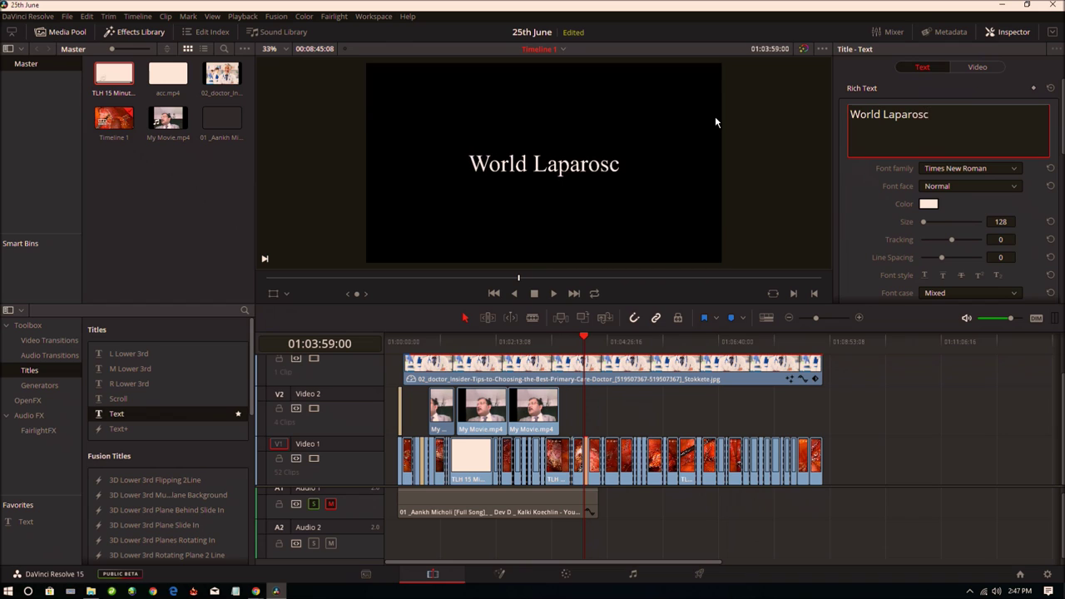
{"action": "type", "text": "opy Hospi"}
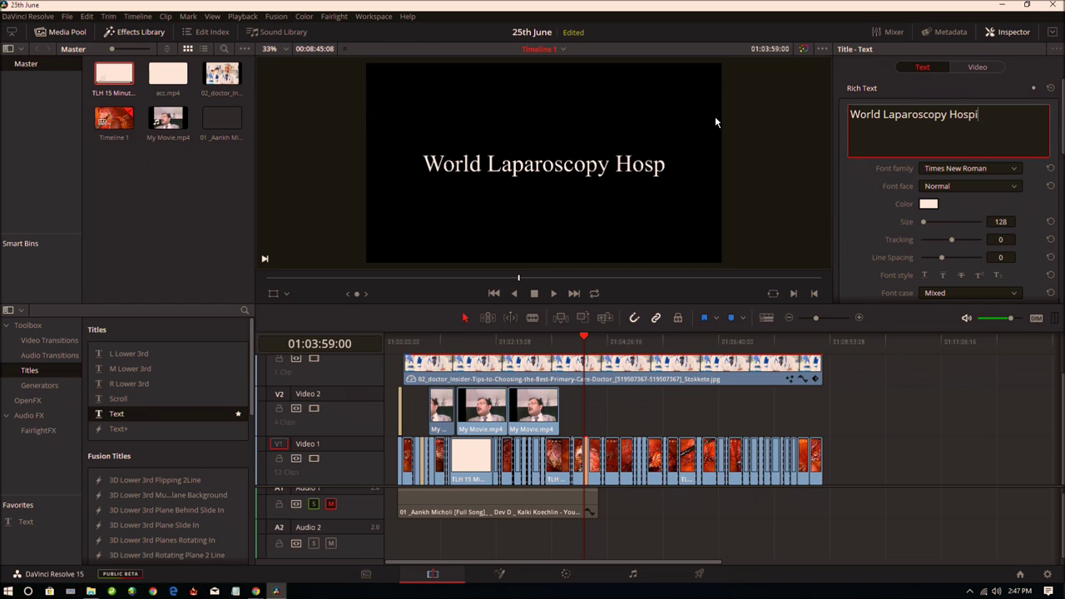
{"action": "type", "text": "tal"}
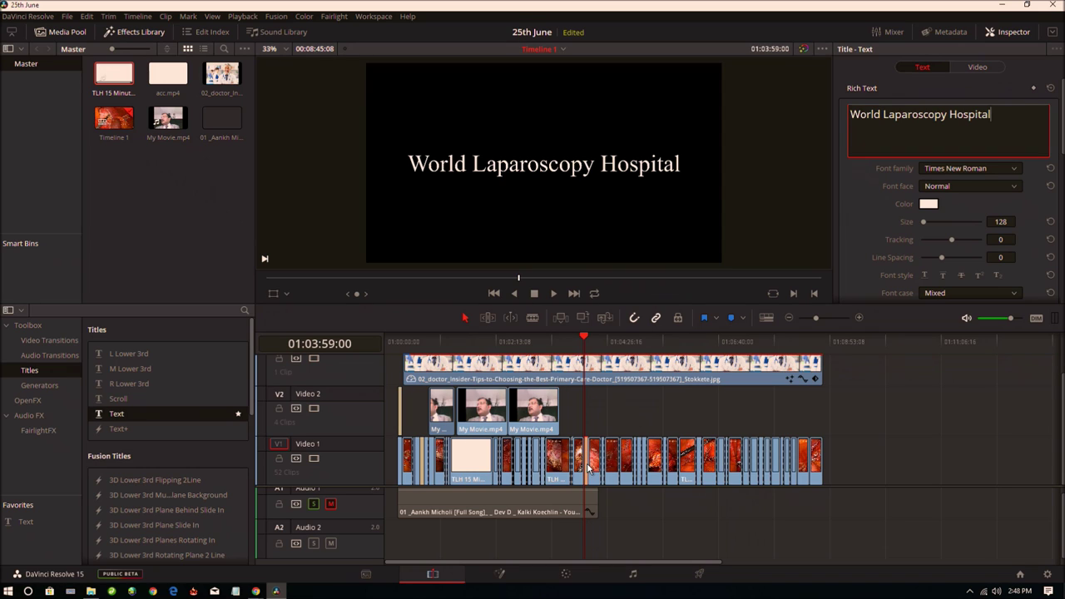
{"action": "key", "text": "Escape"}
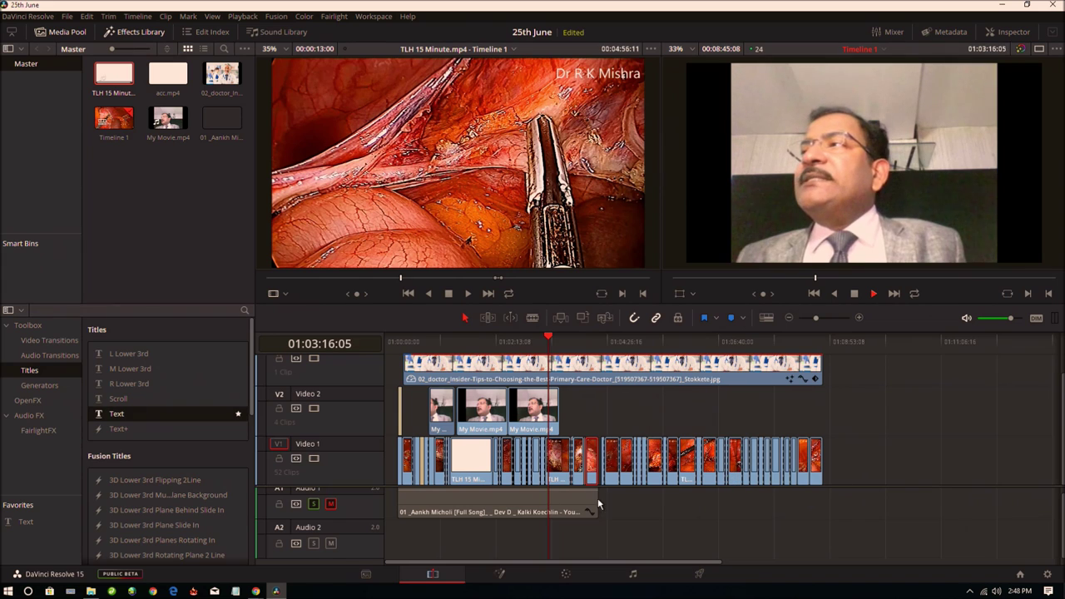
Preview the R Lower 3rd and Text+ title presets in the Effects Library.
{"action": "left_click", "coordinate": [154, 383]}
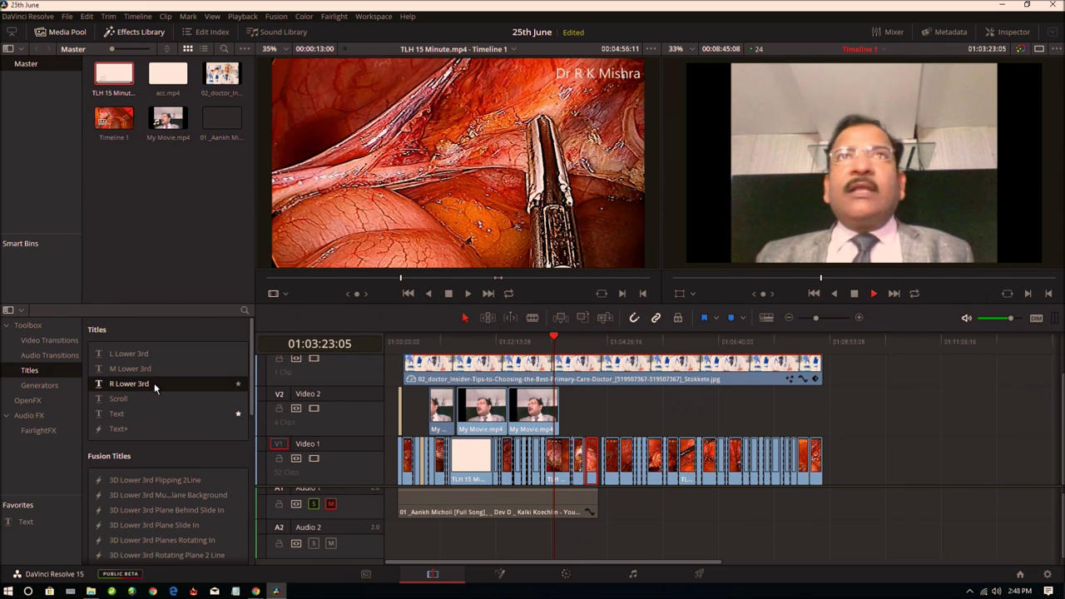
{"action": "left_click", "coordinate": [159, 426]}
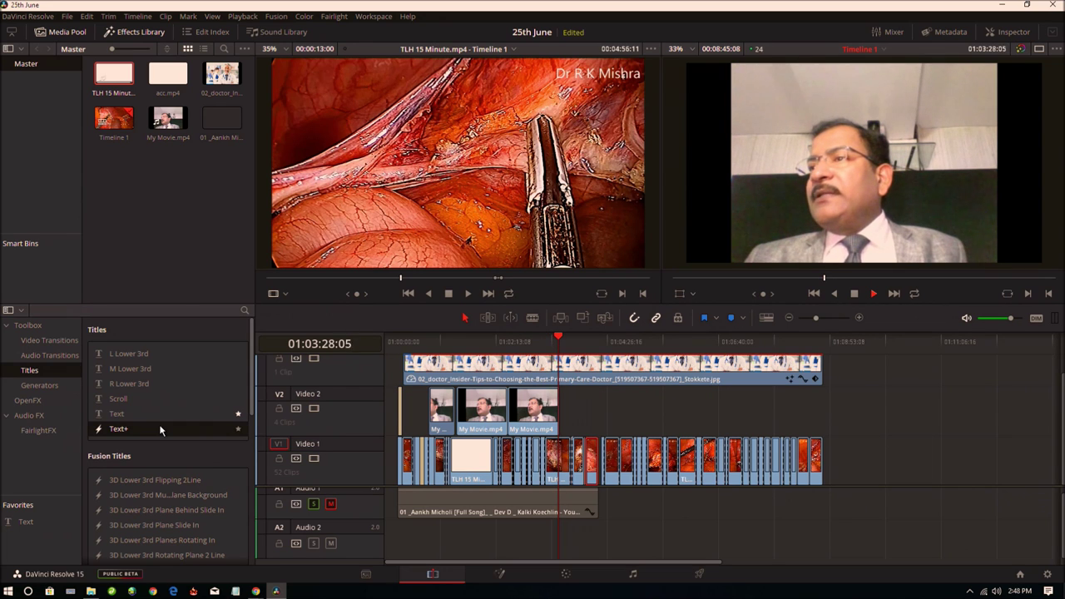
{"action": "scroll", "coordinate": [171, 484], "scroll_direction": "down", "scroll_amount": 3}
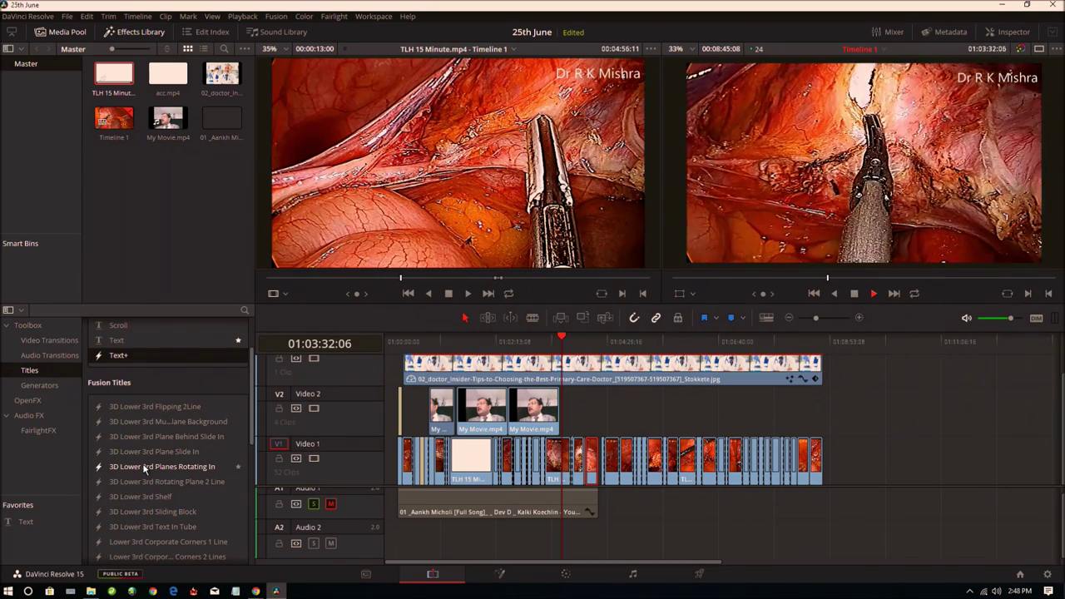
{"action": "scroll", "coordinate": [142, 470], "scroll_direction": "down", "scroll_amount": 3}
{"action": "scroll", "coordinate": [133, 473], "scroll_direction": "down", "scroll_amount": 2}
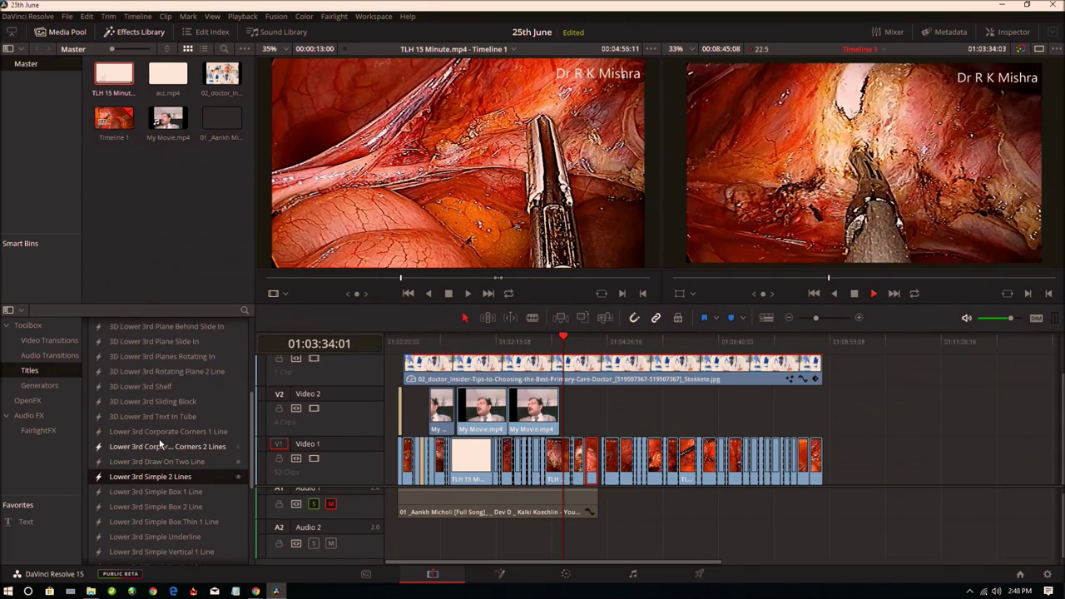
{"action": "scroll", "coordinate": [159, 444], "scroll_direction": "down", "scroll_amount": 4}
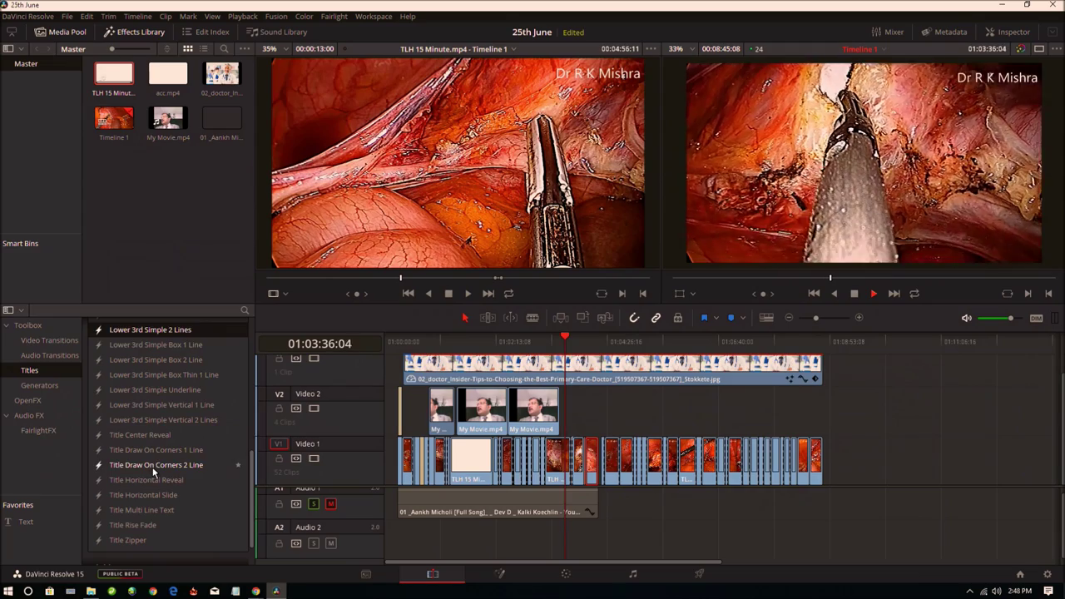
Browse Generators and FairlightFX audio effects, ending on the Video Transitions list.
{"action": "left_click", "coordinate": [43, 388]}
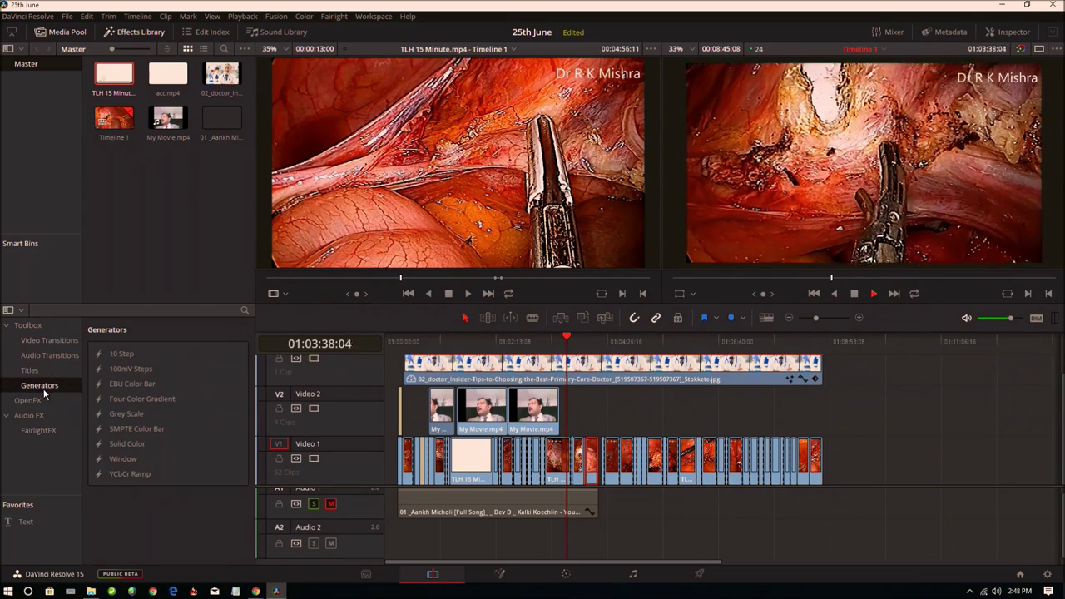
{"action": "left_click", "coordinate": [38, 417]}
{"action": "left_click", "coordinate": [40, 431]}
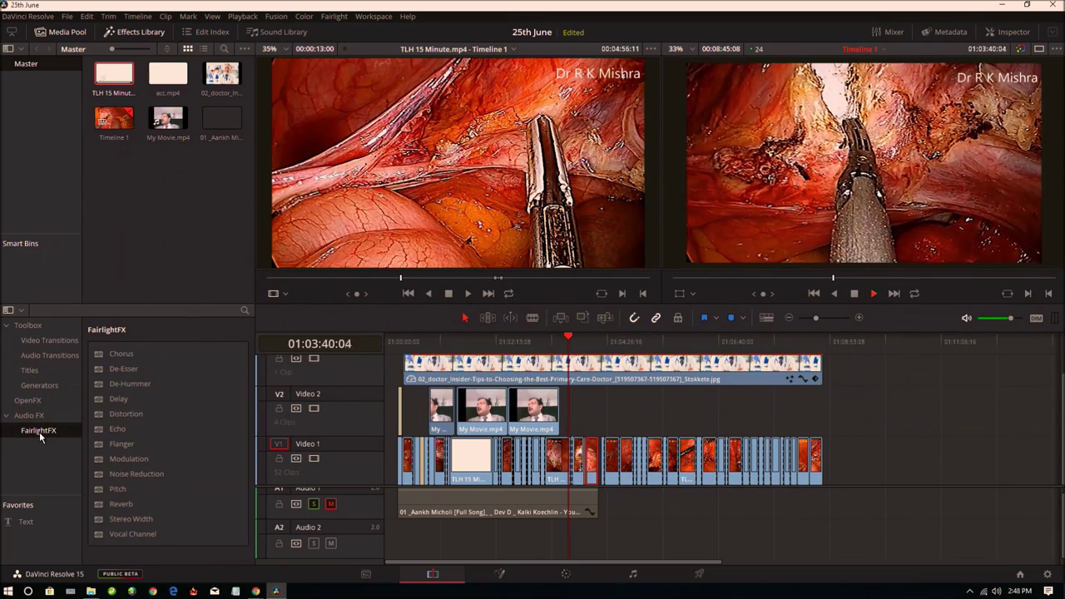
{"action": "left_click", "coordinate": [44, 341]}
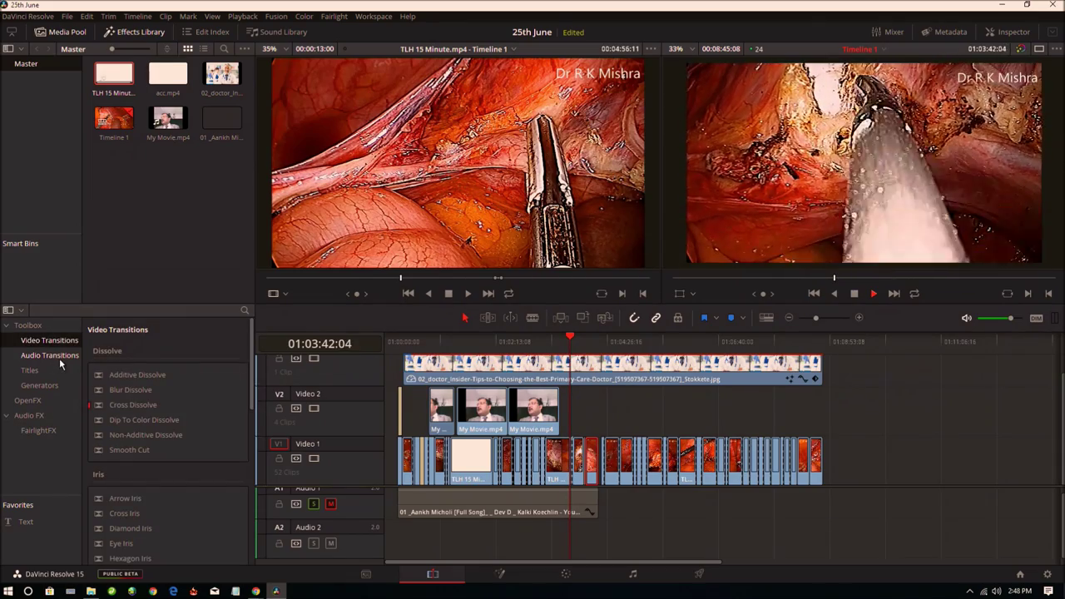
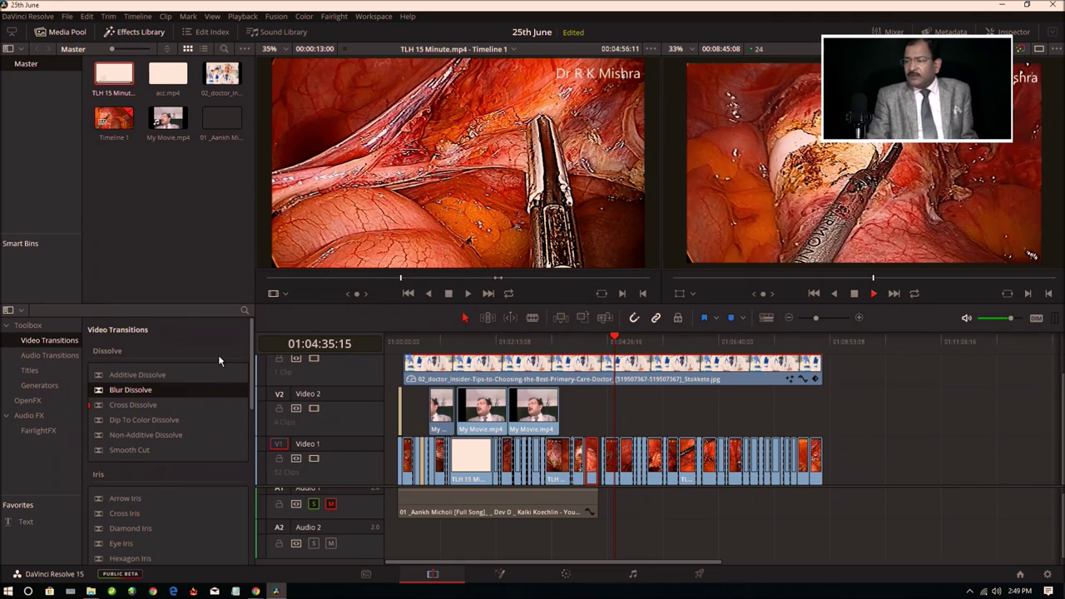
Stop playback and check a Video 1 surgery clip's speed settings, leaving them unchanged.
{"action": "mouse_move", "coordinate": [219, 356]}
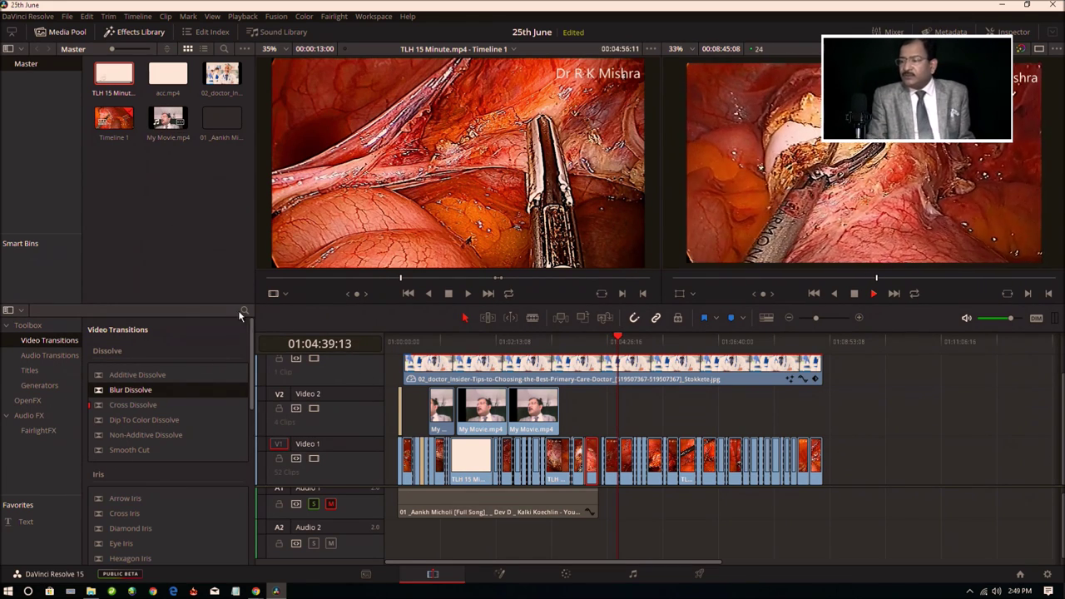
{"action": "left_click", "coordinate": [855, 296]}
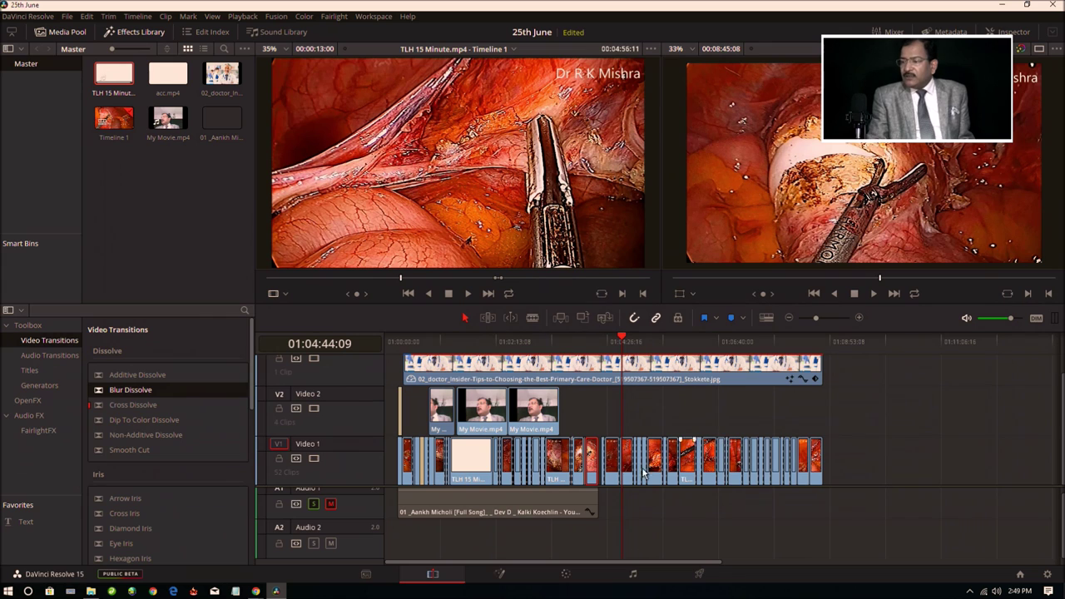
{"action": "right_click", "coordinate": [612, 465]}
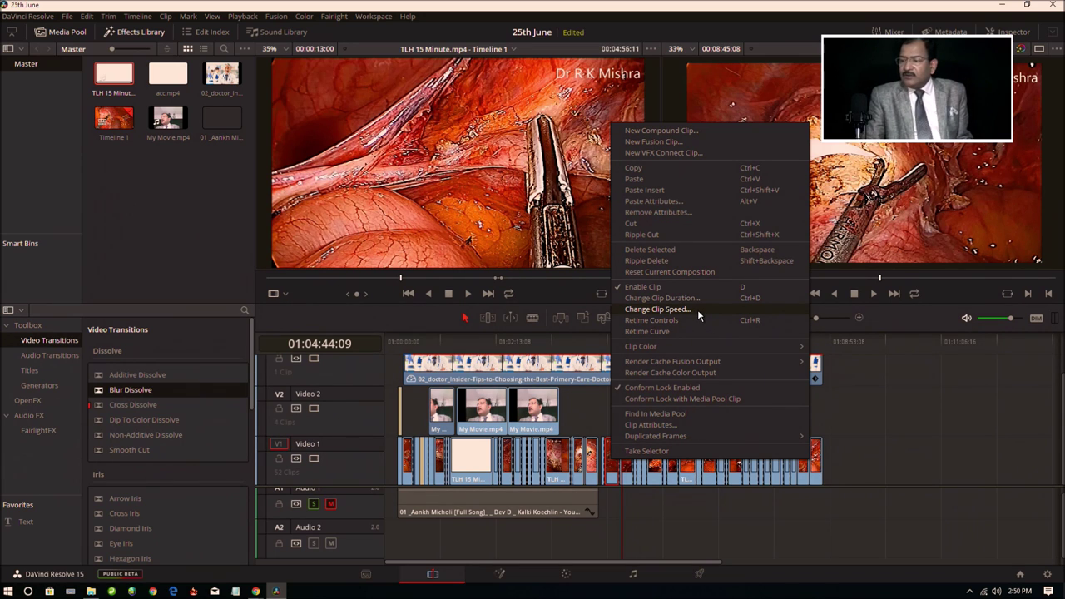
{"action": "left_click", "coordinate": [698, 315]}
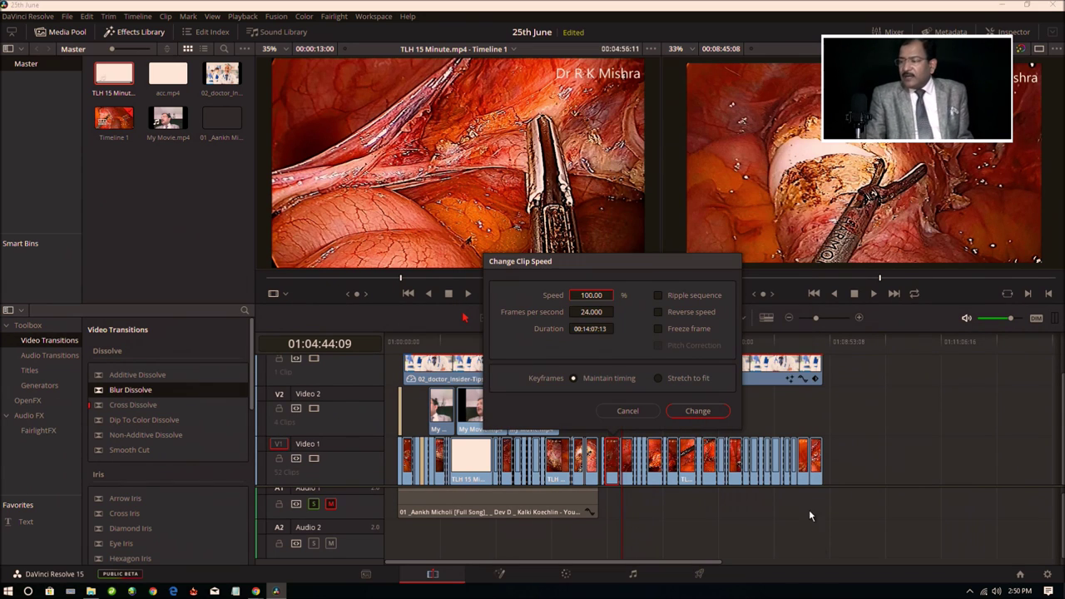
{"action": "left_click", "coordinate": [642, 413]}
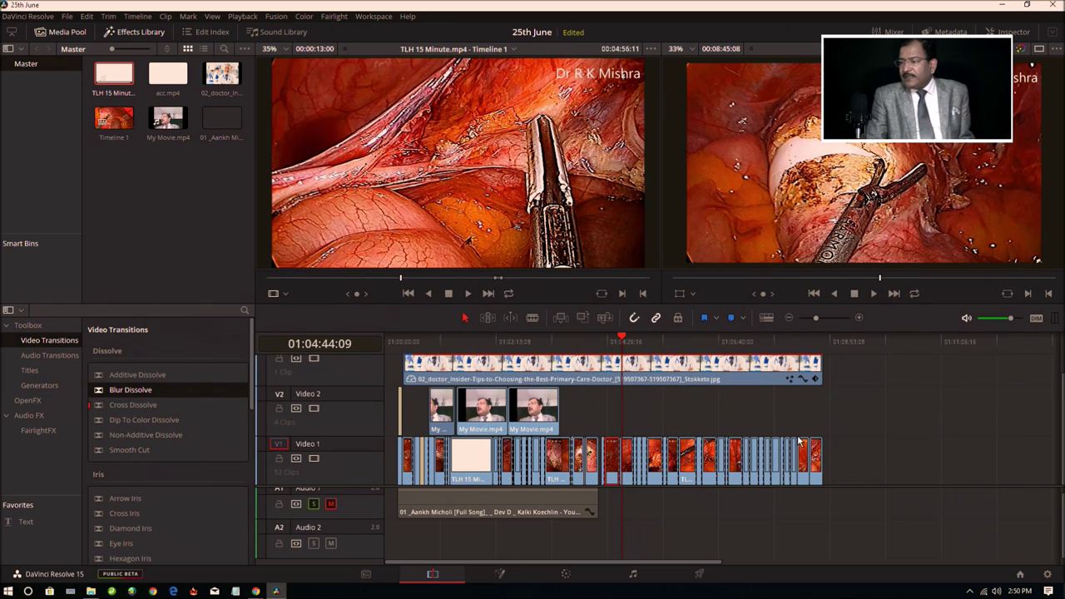
Delete the stock-image track, the Video 2 My Movie track, and the empty Audio 2 track.
{"action": "right_click", "coordinate": [370, 379]}
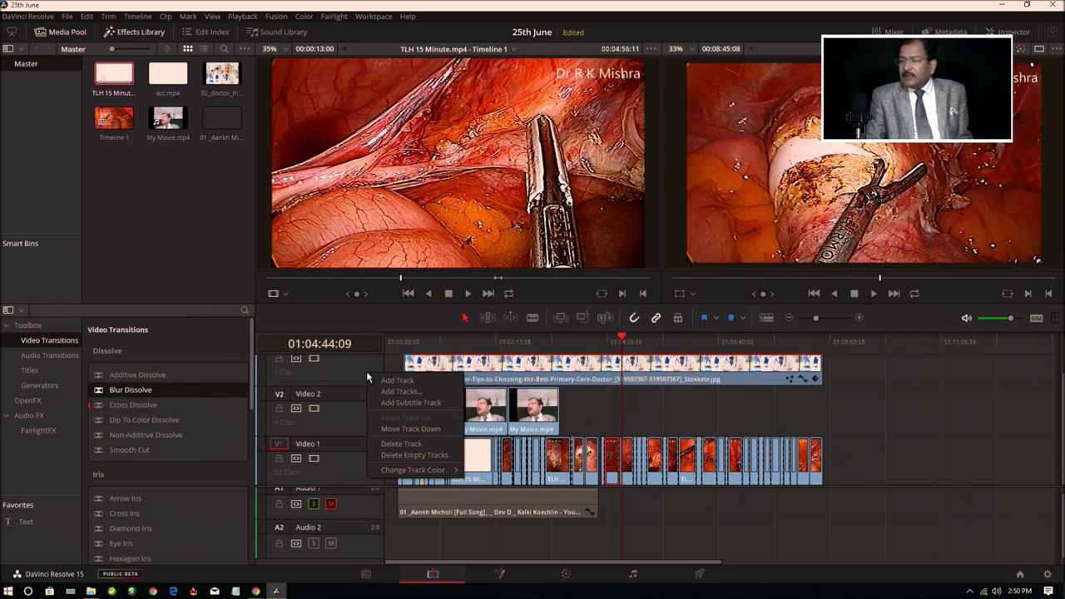
{"action": "left_click", "coordinate": [408, 443]}
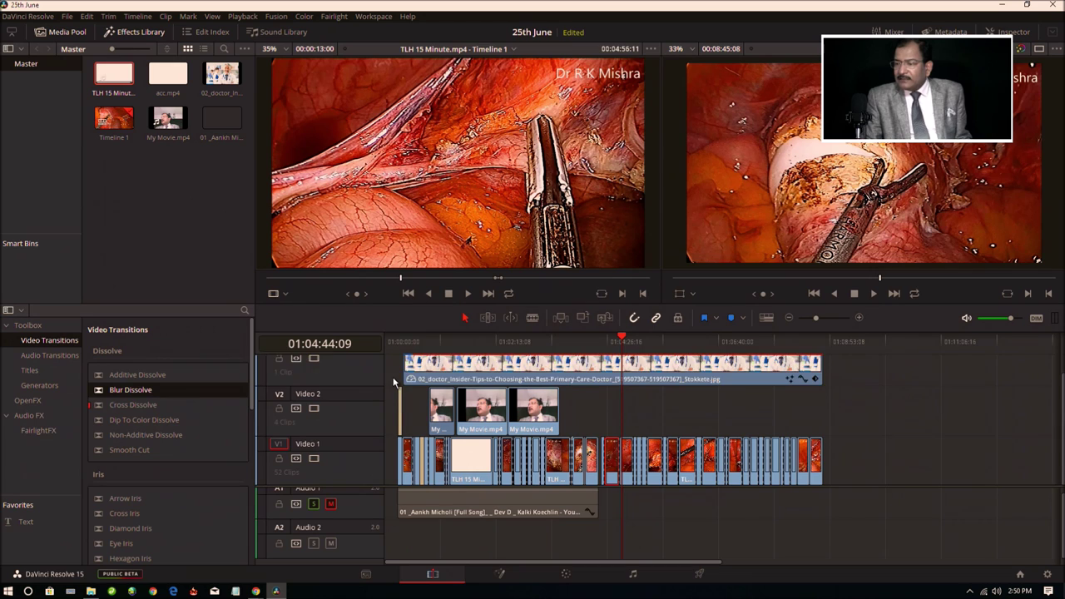
{"action": "right_click", "coordinate": [362, 413]}
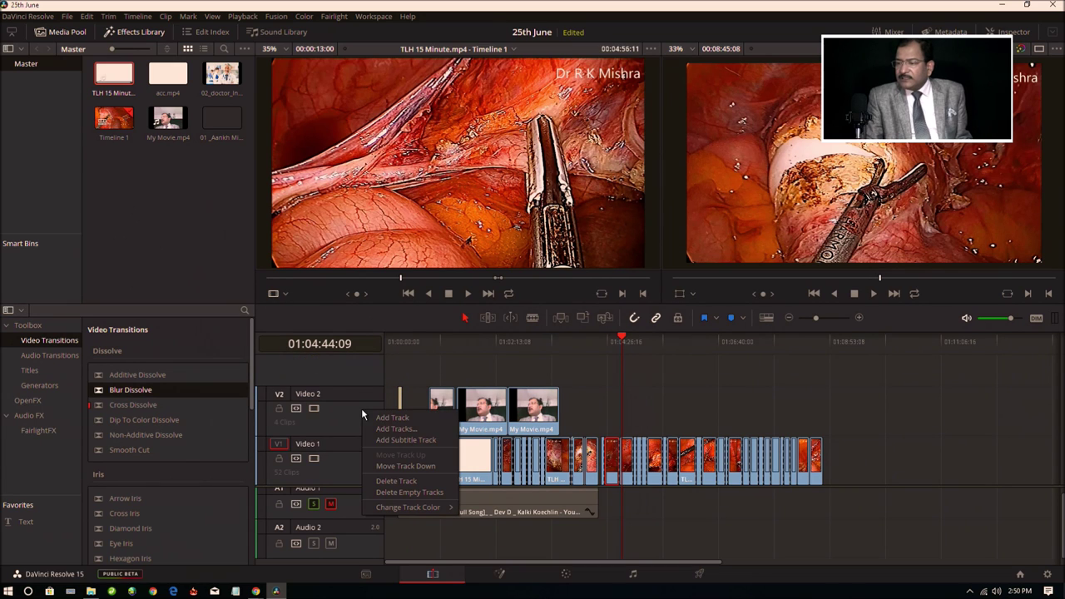
{"action": "left_click", "coordinate": [397, 481]}
{"action": "right_click", "coordinate": [369, 467]}
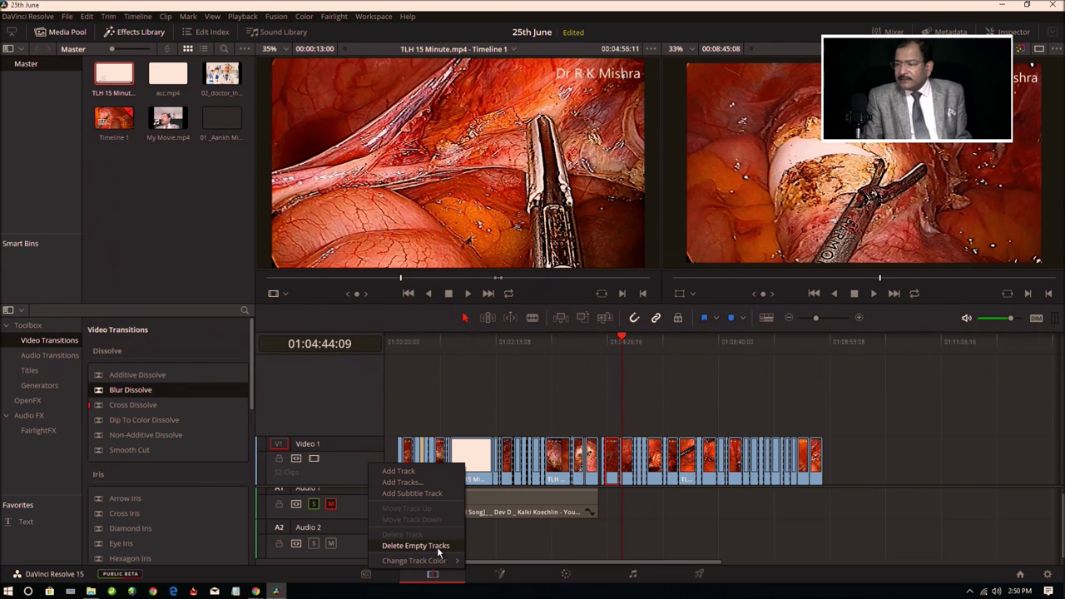
{"action": "left_click", "coordinate": [439, 547]}
Delete all remaining clips and place TLH 15 Minute.mp4 on the empty timeline.
{"action": "key", "text": "ctrl+a"}
{"action": "key", "text": "Delete"}
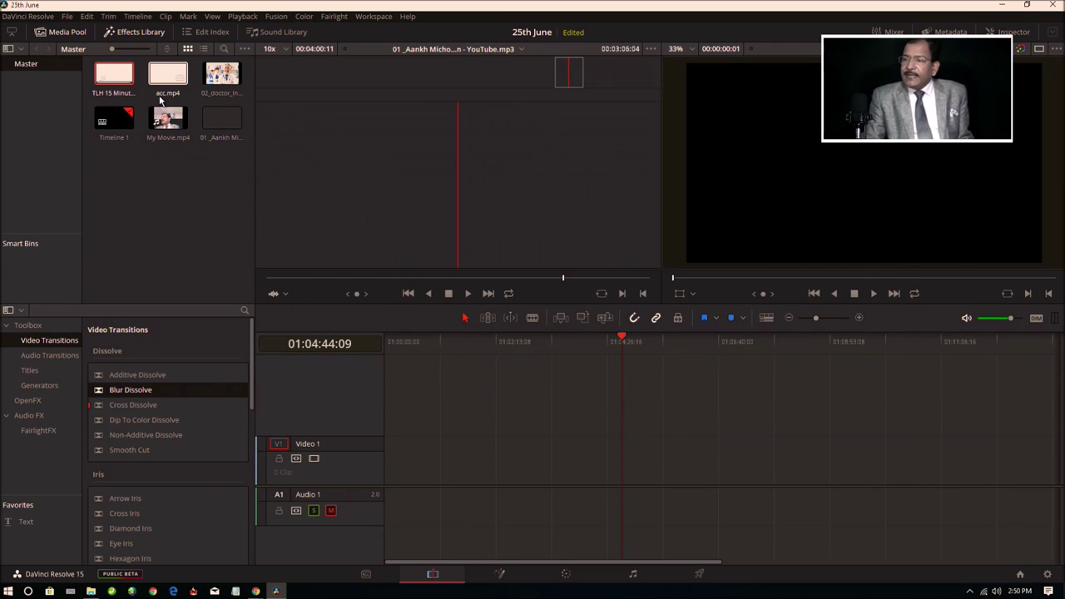
{"action": "left_click", "coordinate": [119, 77]}
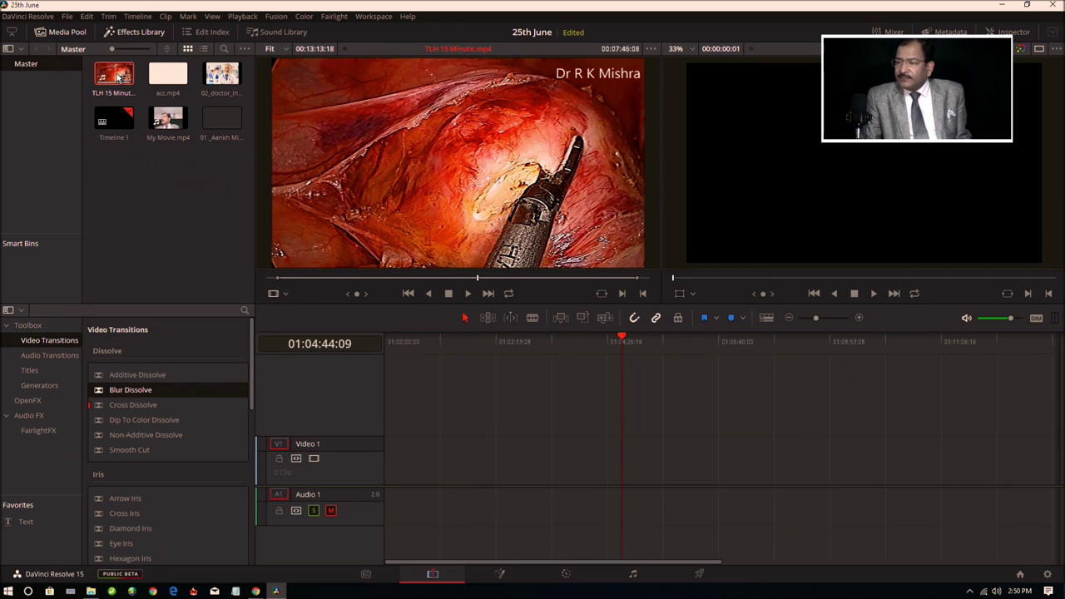
{"action": "left_click_drag", "start_coordinate": [118, 78], "coordinate": [422, 394]}
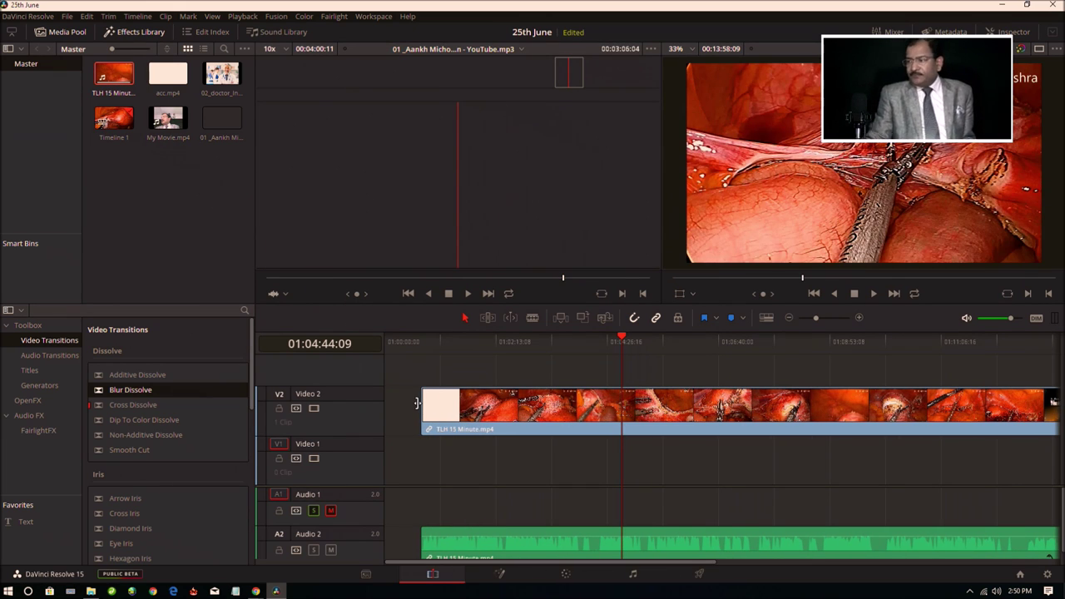
Set the TLH 15 Minute clip to 326% speed with pitch correction, then scrub back.
{"action": "right_click", "coordinate": [510, 409]}
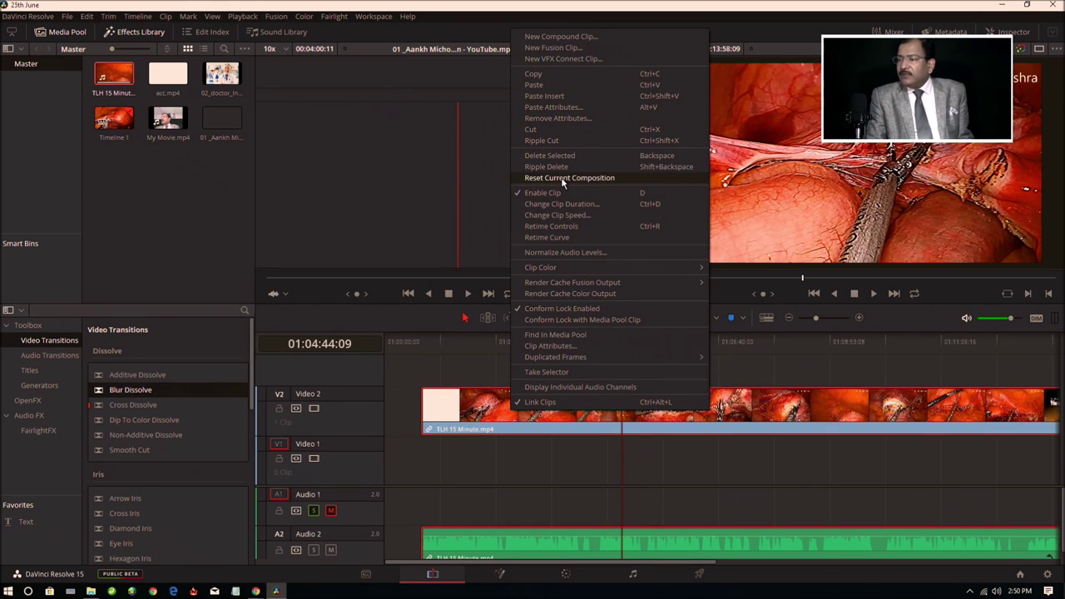
{"action": "mouse_move", "coordinate": [596, 261]}
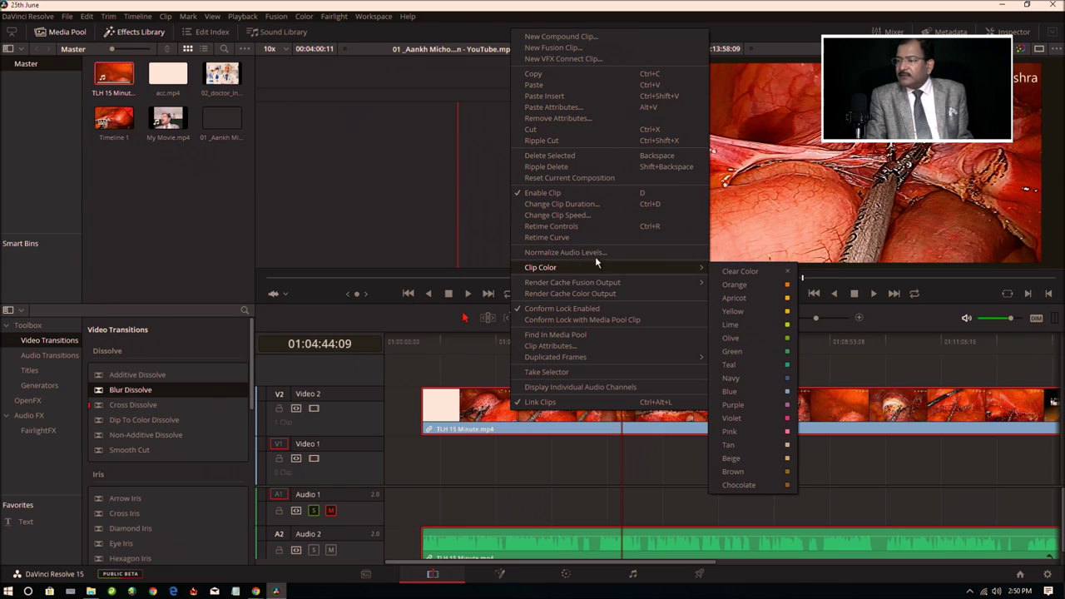
{"action": "left_click", "coordinate": [587, 218]}
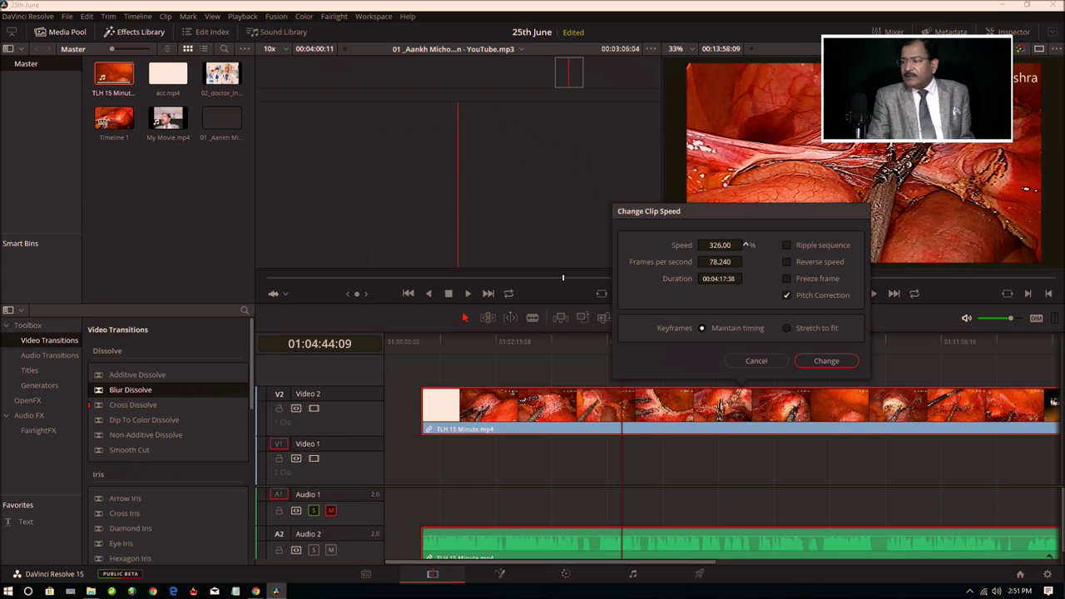
{"action": "left_click", "coordinate": [822, 361]}
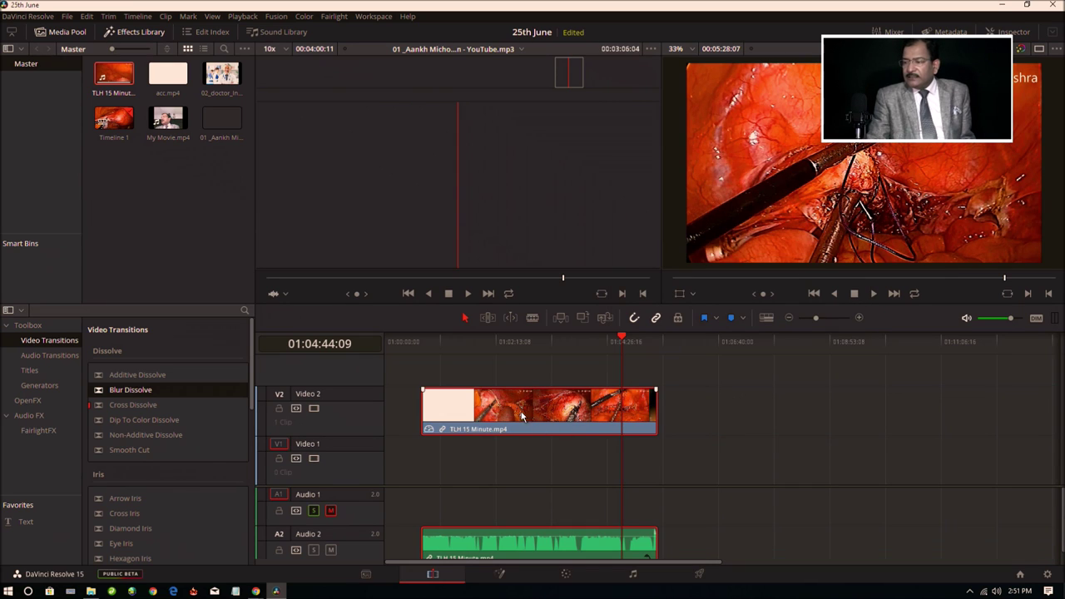
{"action": "left_click_drag", "start_coordinate": [622, 344], "coordinate": [470, 342]}
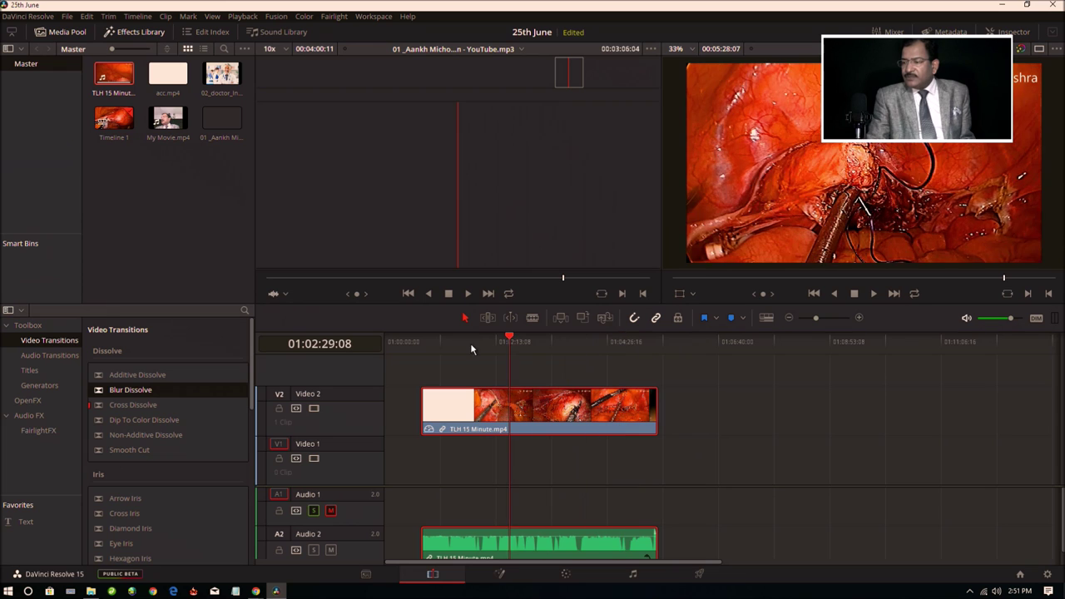
Play back the sped-up clip, then change the TLH 15 Minute clip speed to 144.
{"action": "left_click", "coordinate": [872, 294]}
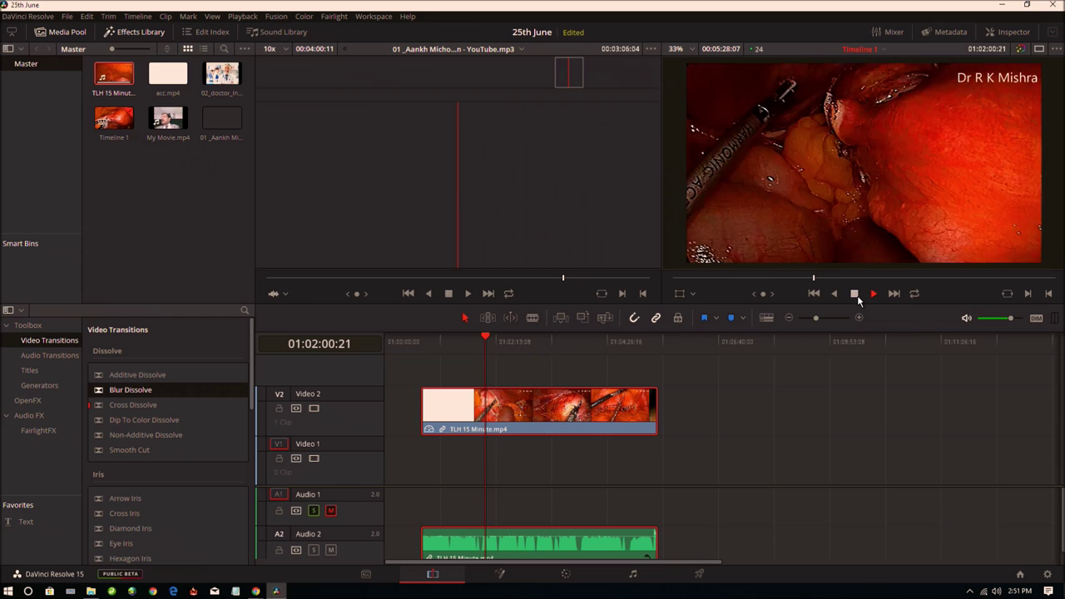
{"action": "left_click", "coordinate": [853, 293]}
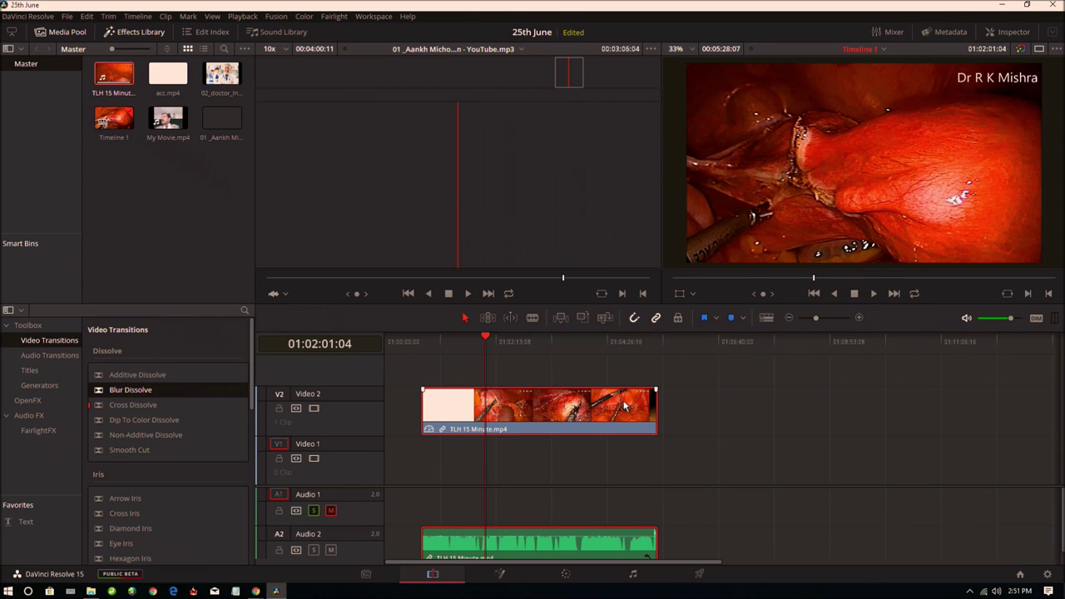
{"action": "right_click", "coordinate": [536, 412]}
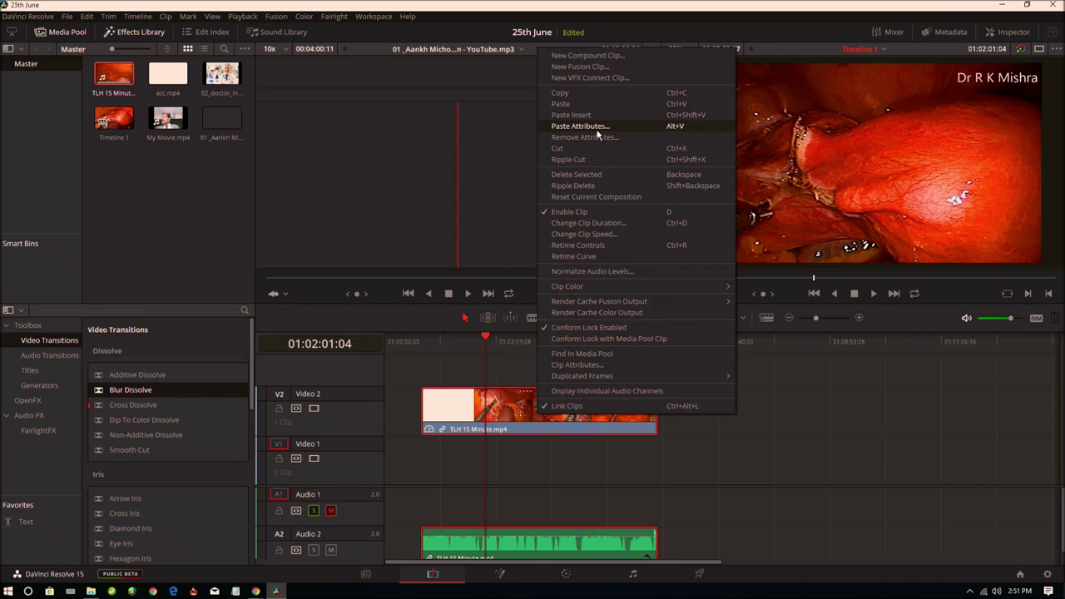
{"action": "left_click", "coordinate": [607, 233]}
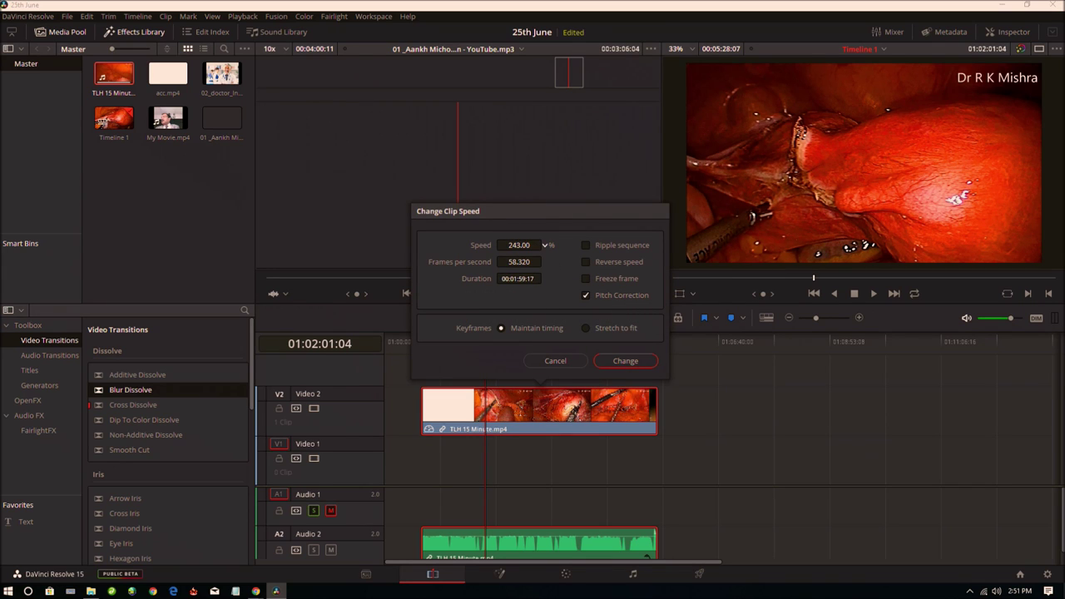
{"action": "type", "text": "144"}
{"action": "key", "text": "Tab"}
{"action": "left_click", "coordinate": [640, 363]}
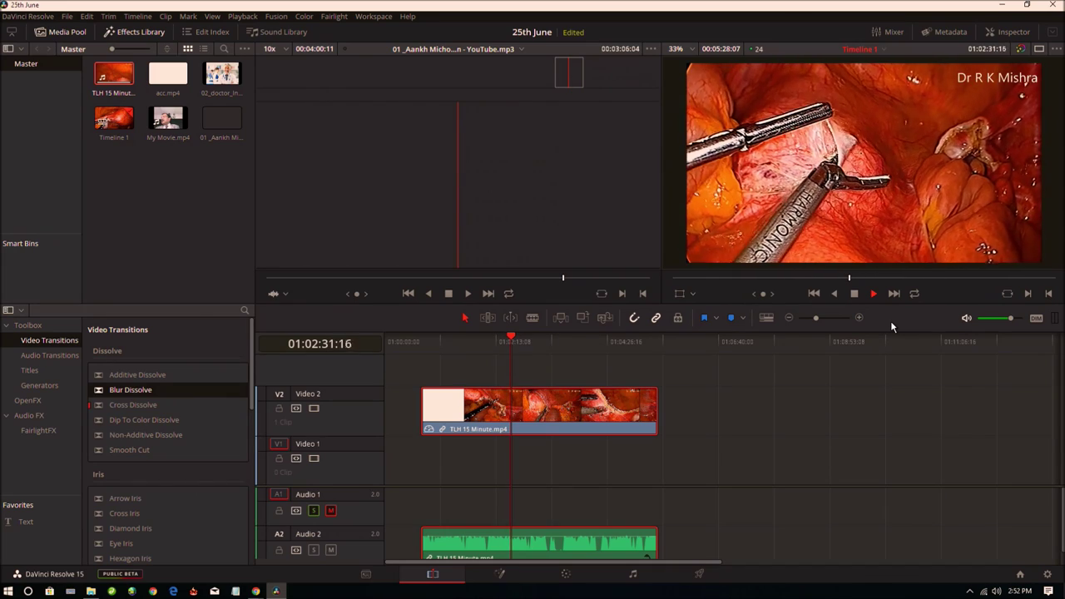
Stop playback, move the playhead near the timeline start, and go to the Deliver page.
{"action": "left_click", "coordinate": [854, 294]}
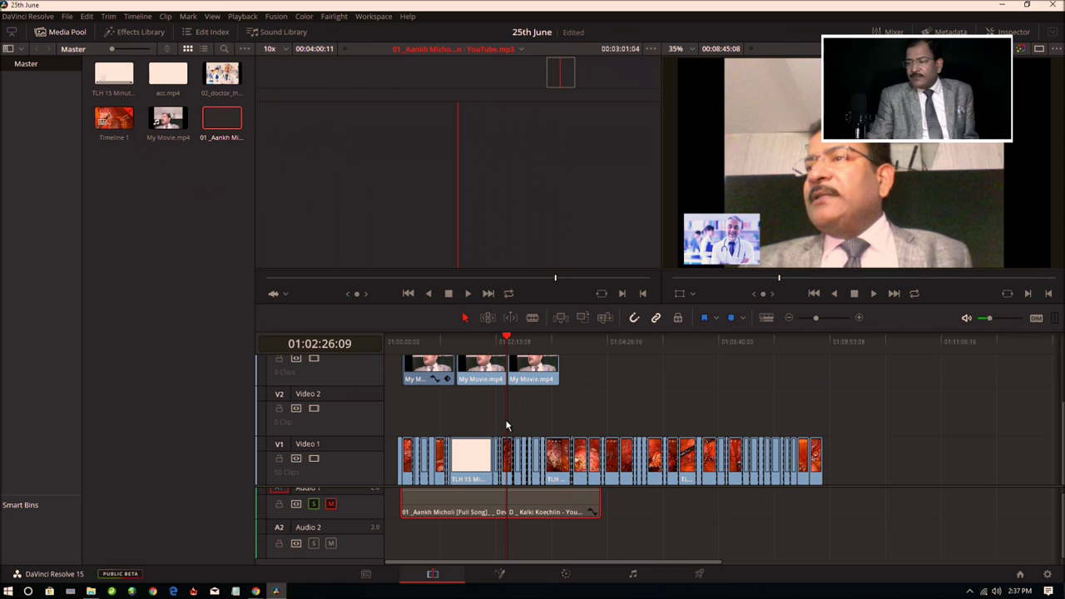
{"action": "left_click_drag", "start_coordinate": [508, 424], "coordinate": [403, 432]}
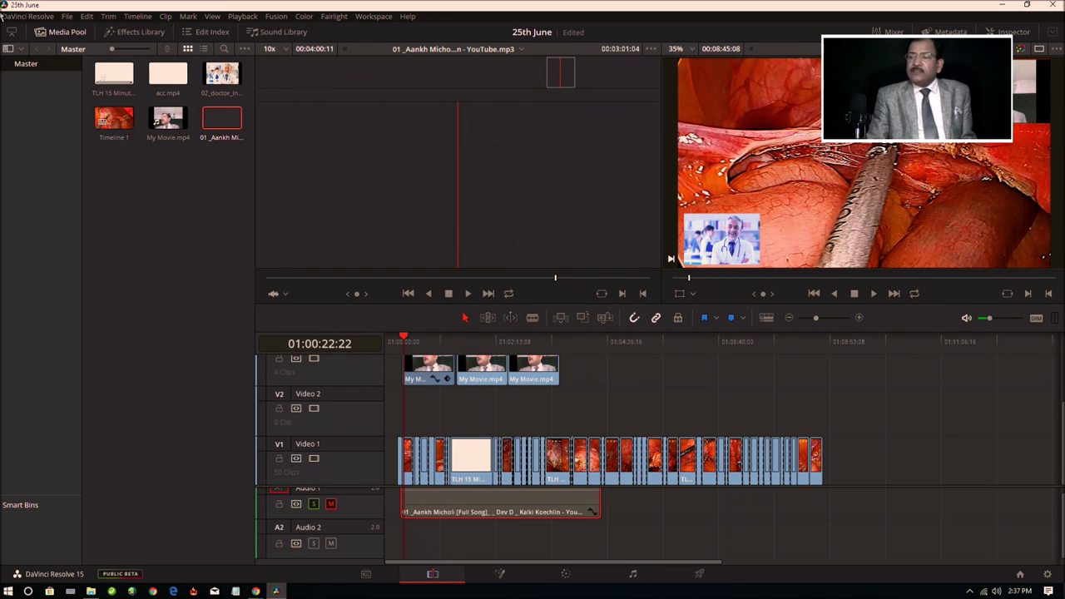
{"action": "left_click", "coordinate": [705, 575]}
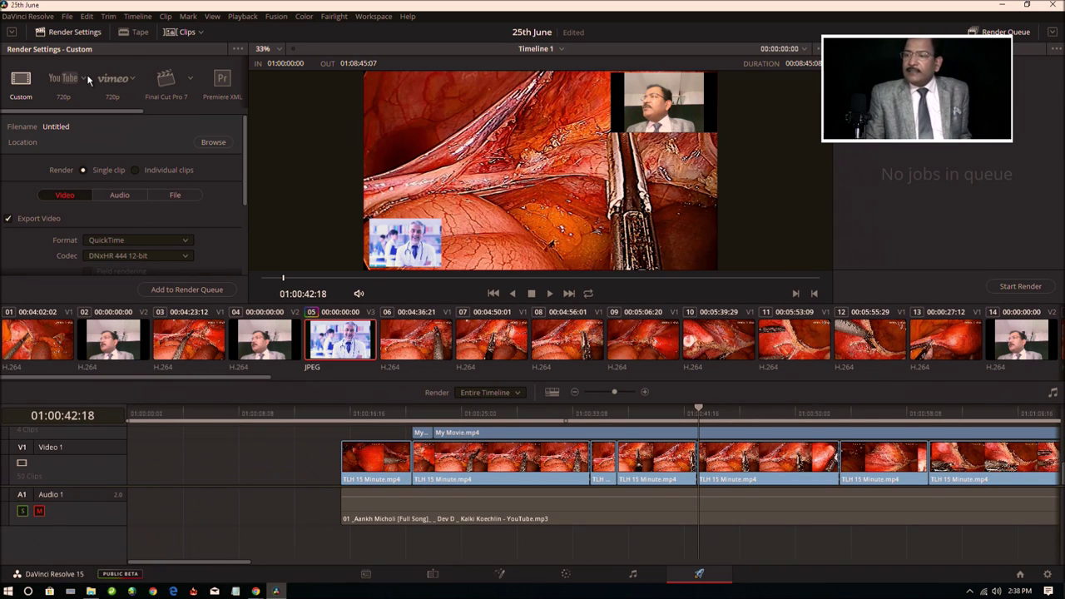
Try the YouTube 1080p preset, then use Custom settings with MP4 format and H.264 codec.
{"action": "left_click", "coordinate": [83, 78]}
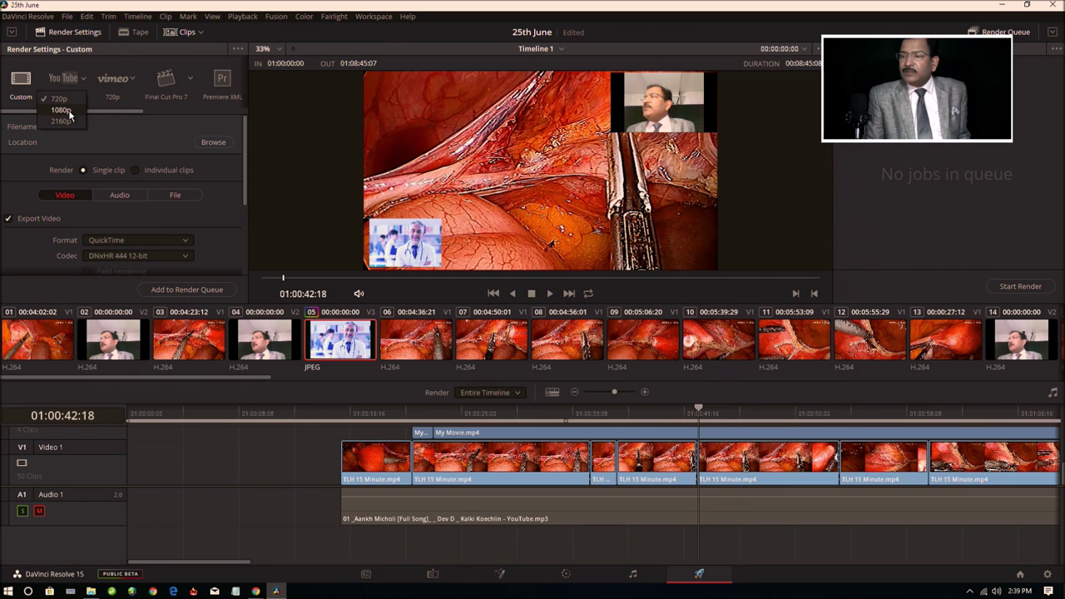
{"action": "left_click", "coordinate": [61, 110]}
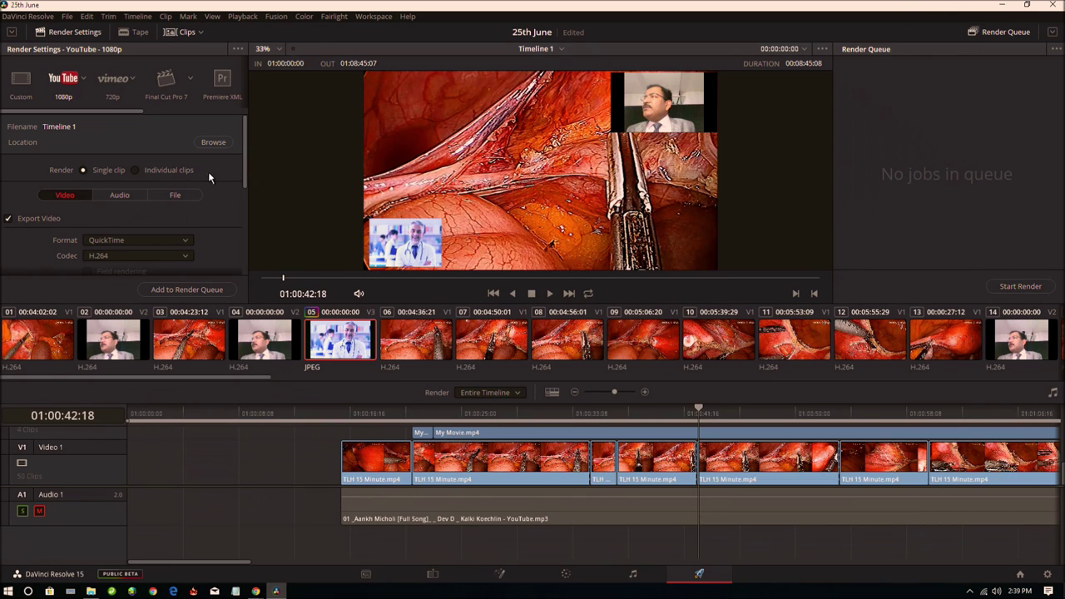
{"action": "left_click", "coordinate": [23, 79]}
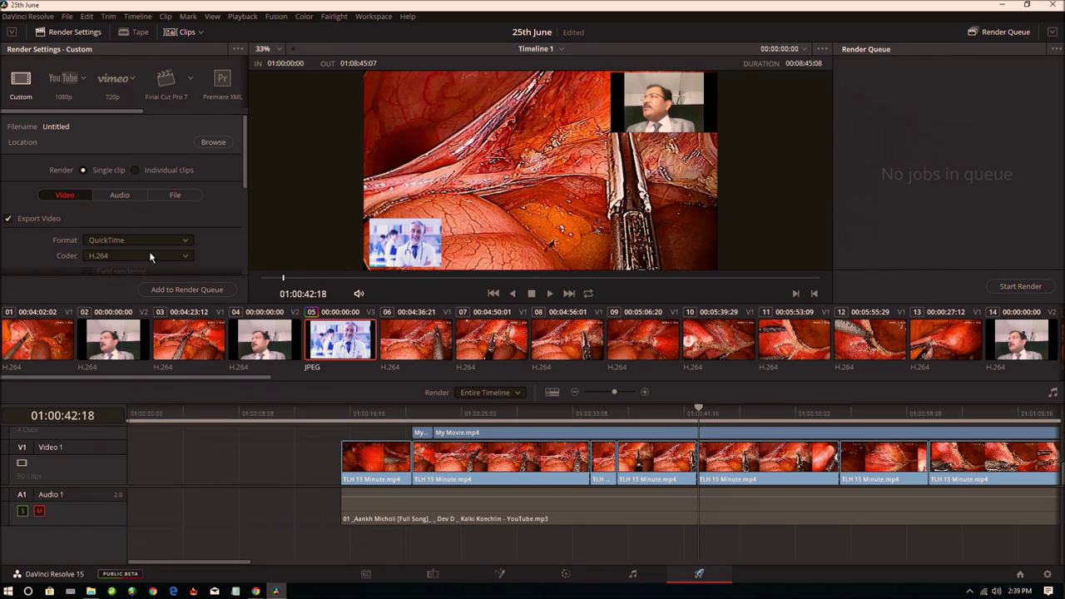
{"action": "left_click", "coordinate": [178, 242]}
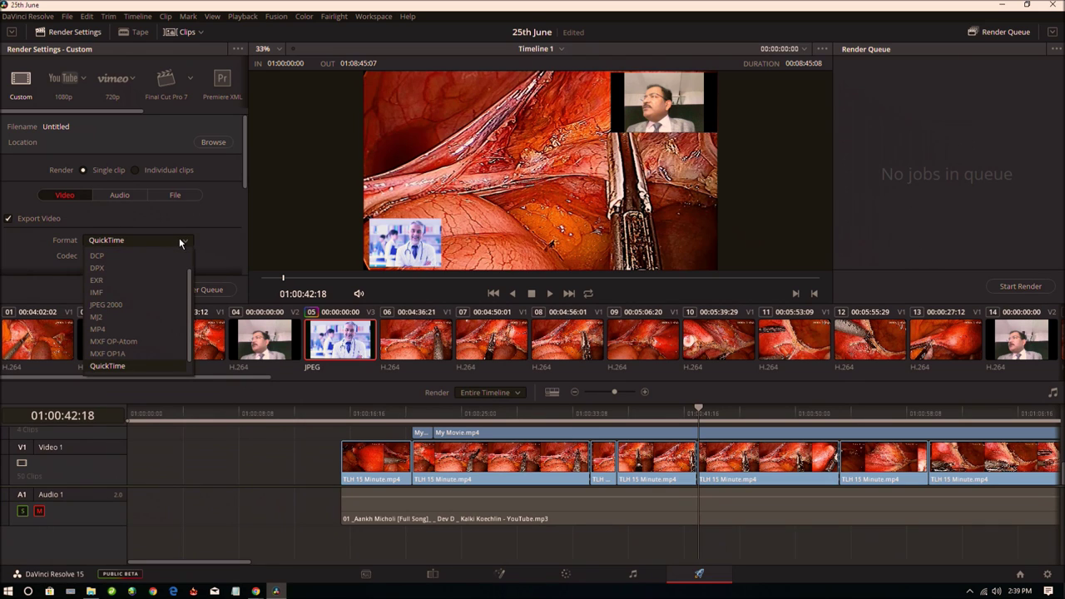
{"action": "left_click", "coordinate": [151, 332]}
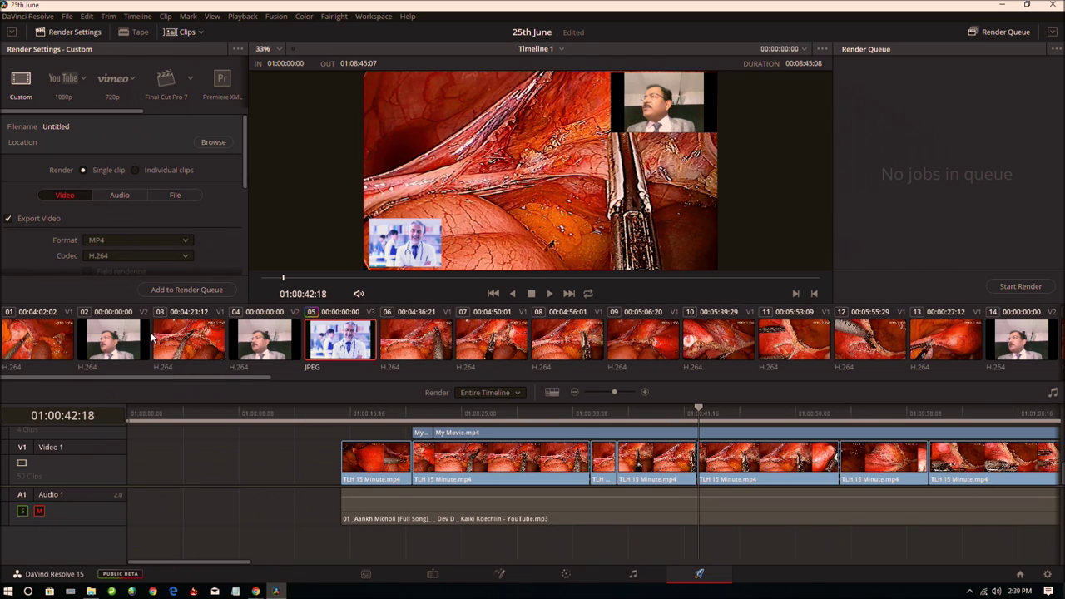
{"action": "left_click", "coordinate": [187, 257]}
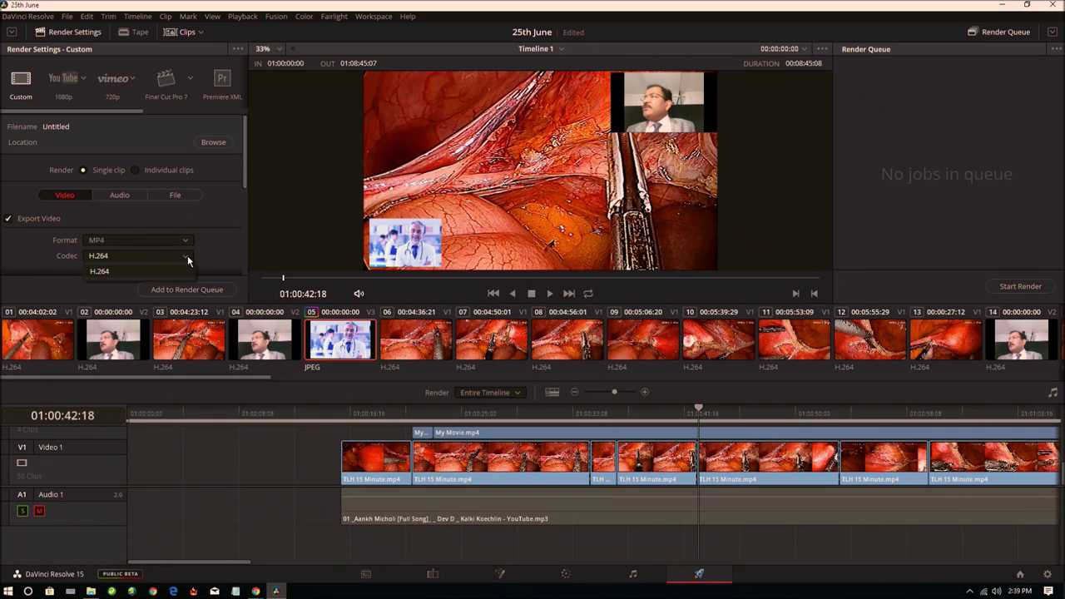
{"action": "left_click", "coordinate": [158, 271]}
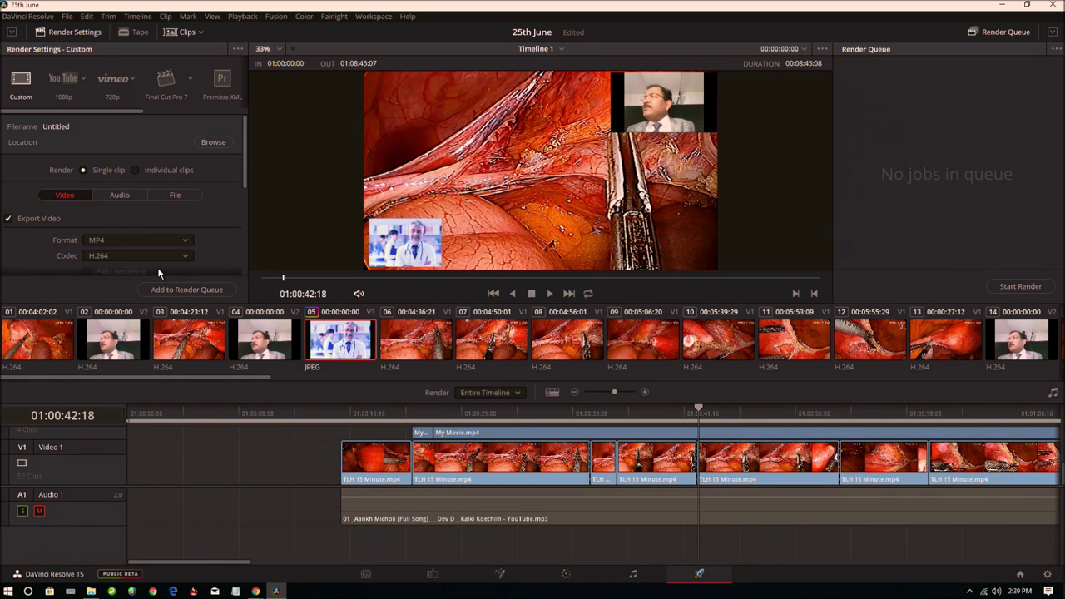
{"action": "left_click", "coordinate": [222, 145]}
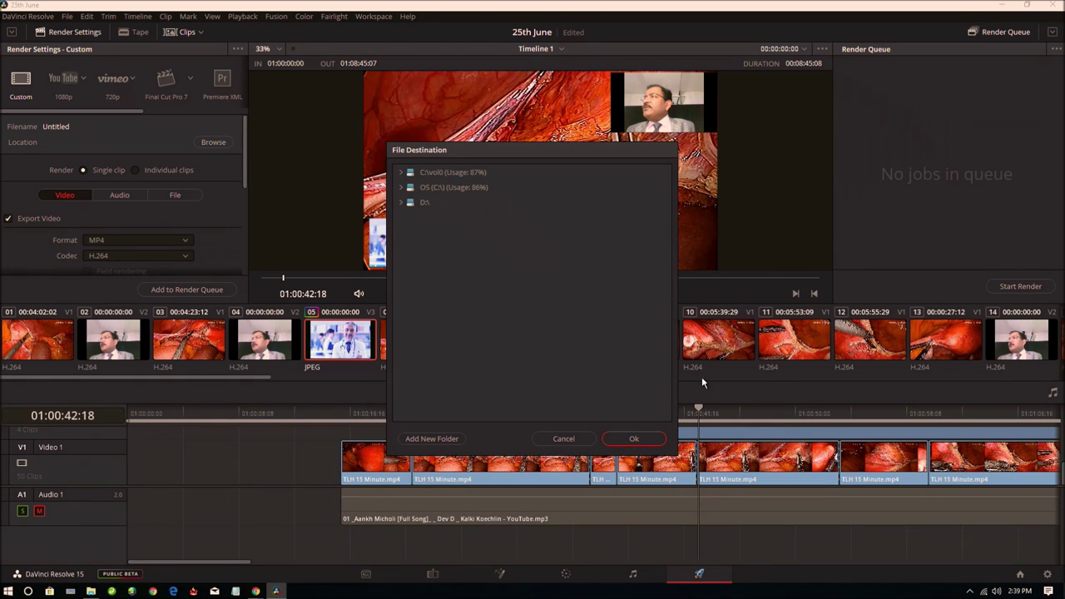
Choose the D:\ drive as the render file destination and confirm it.
{"action": "left_click", "coordinate": [399, 174]}
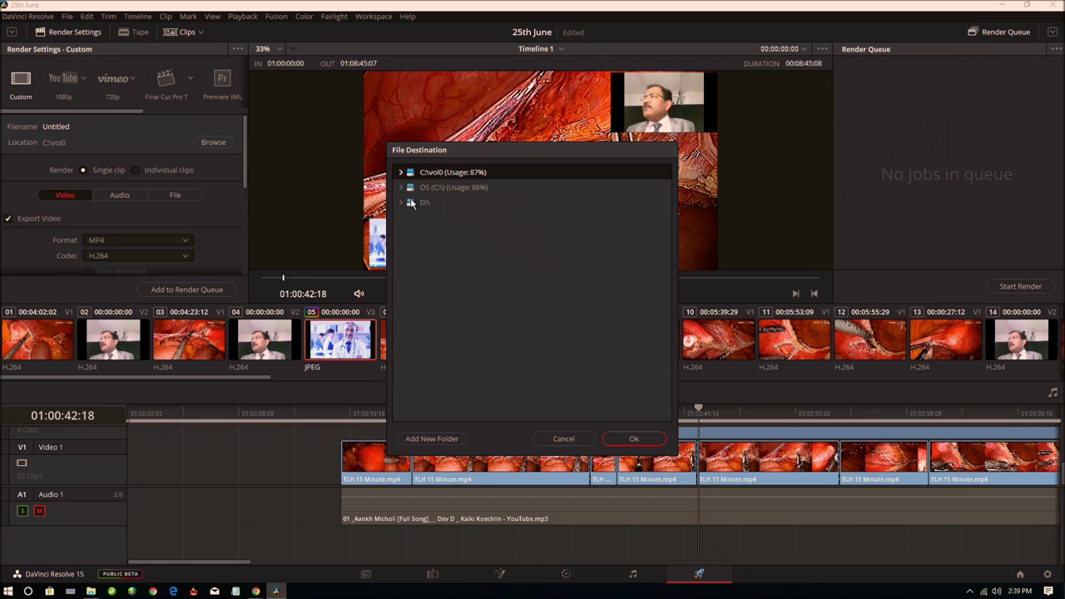
{"action": "left_click", "coordinate": [412, 204]}
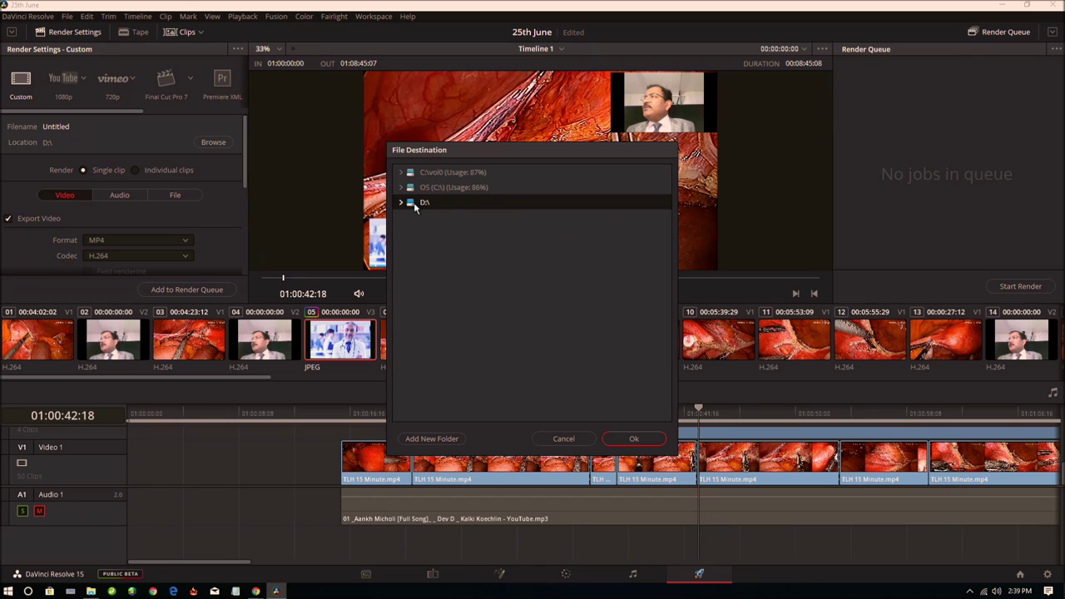
{"action": "left_click", "coordinate": [636, 440]}
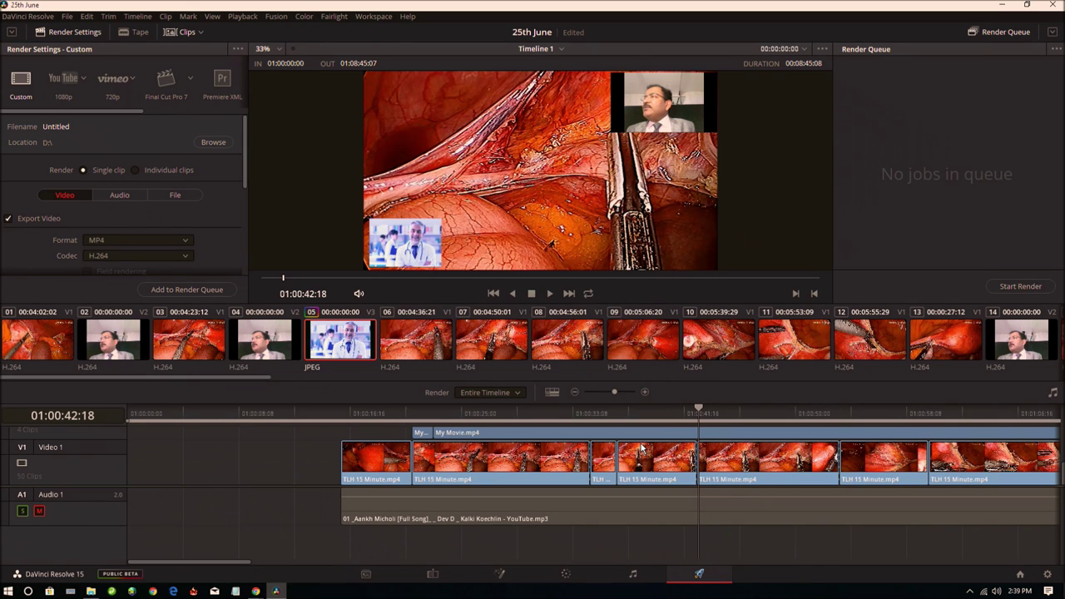